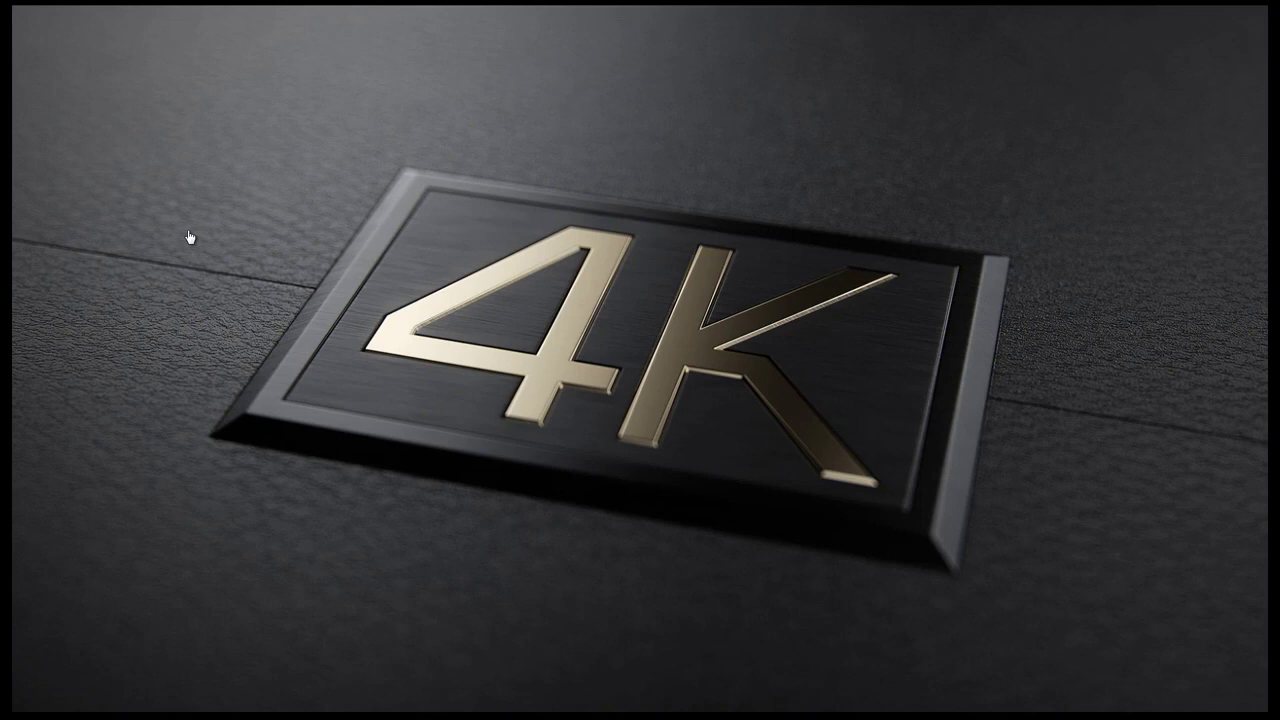
# Step: Leave the full-screen view of the 4K plate photo and minimize the browser window
pyautogui.moveTo(189, 237)
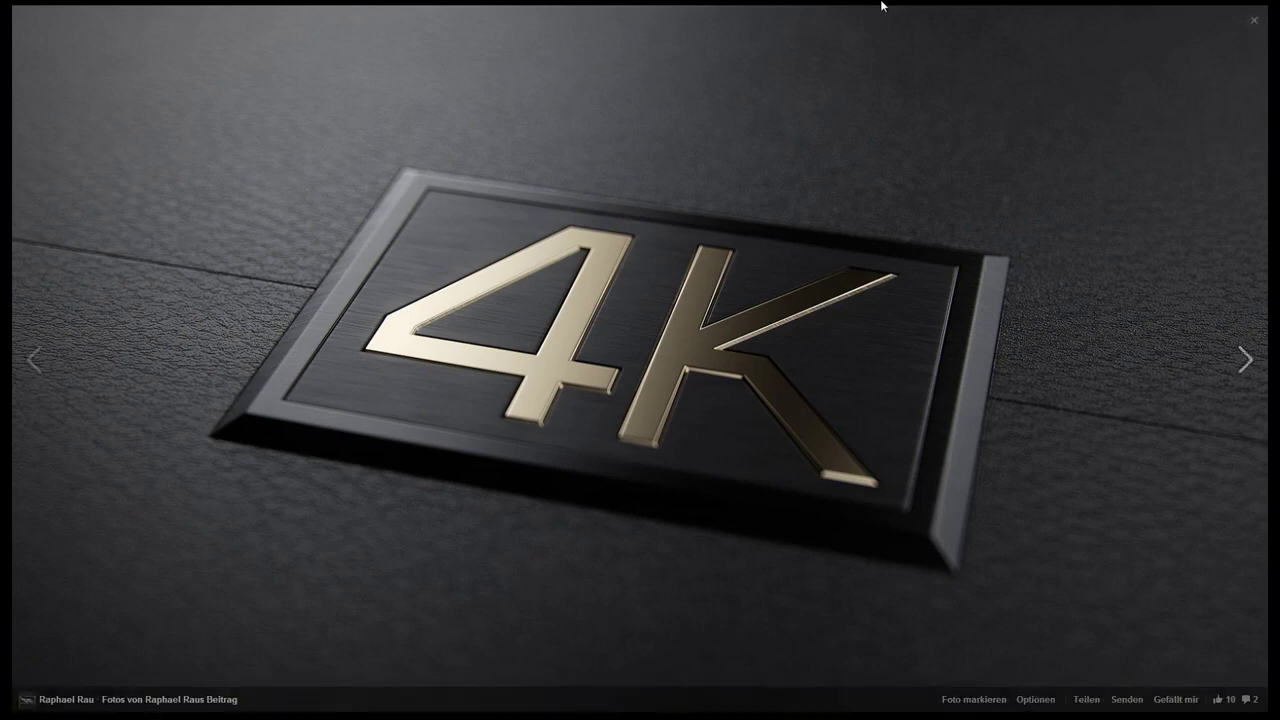
pyautogui.click(1255, 22)
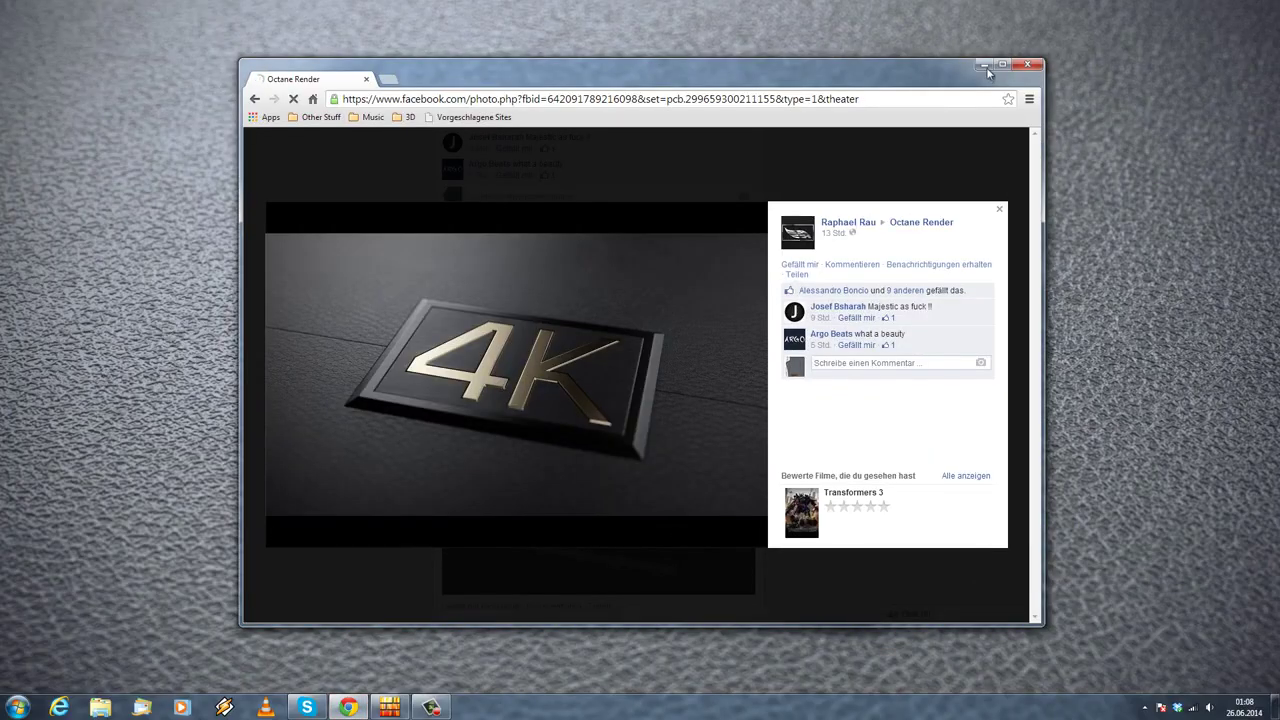
pyautogui.click(985, 64)
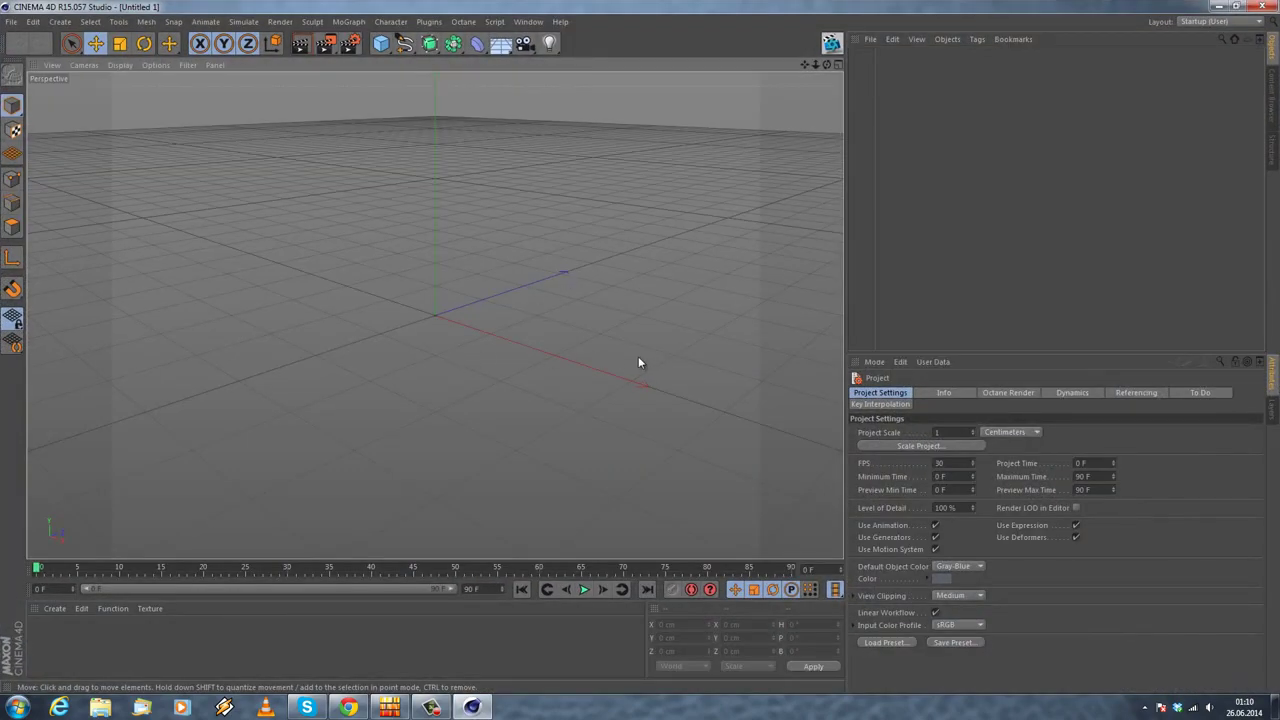
# Step: Switch from the single Perspective view to a maximized Front view
pyautogui.middleClick(506, 334)
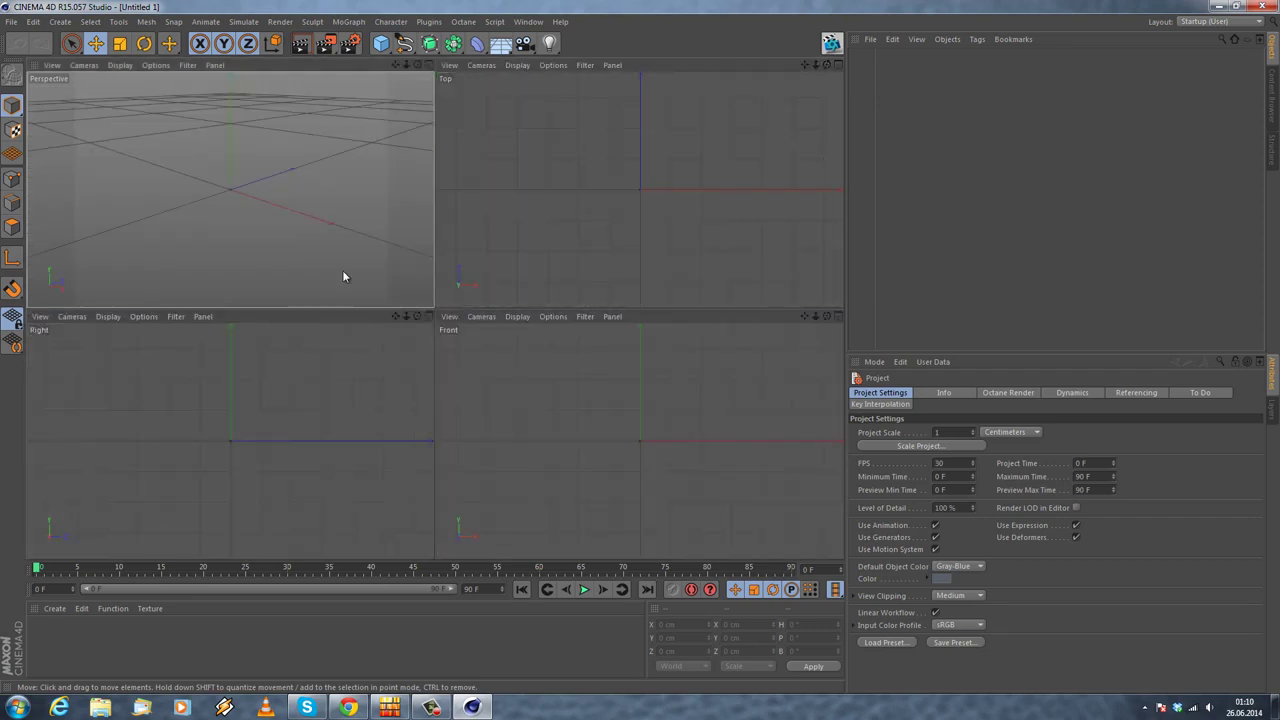
pyautogui.middleClick(281, 163)
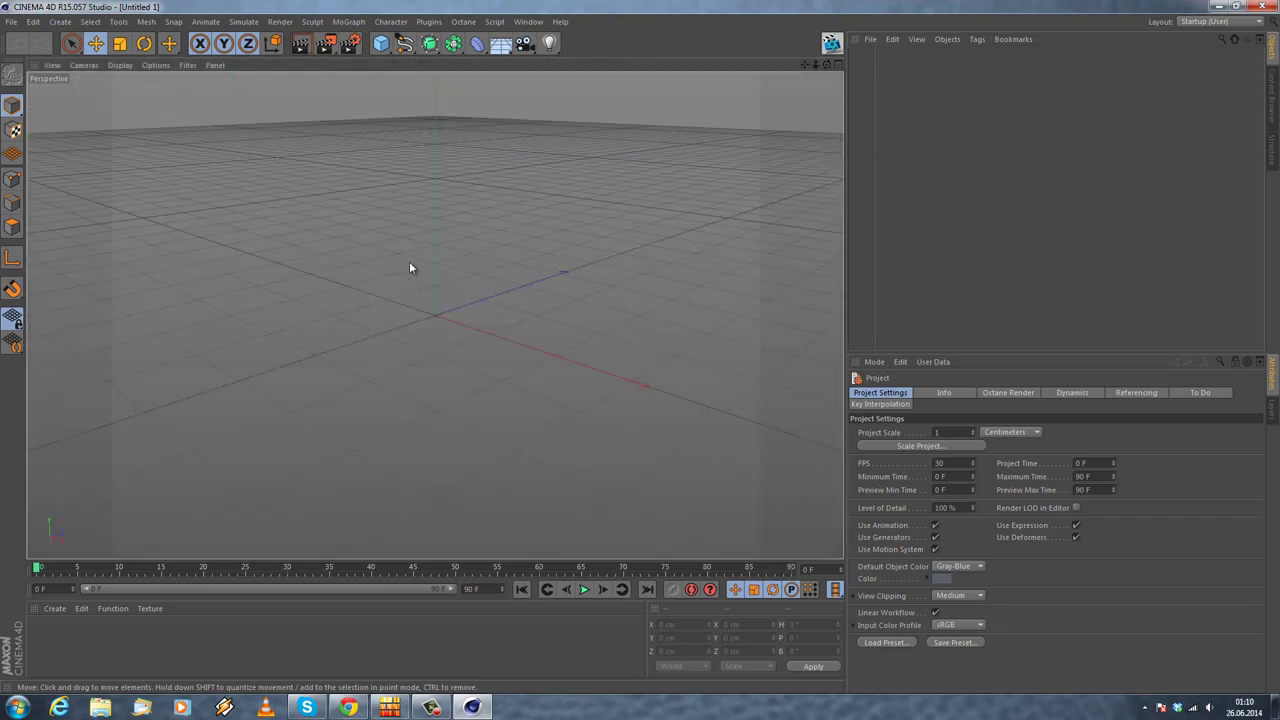
pyautogui.middleClick(409, 268)
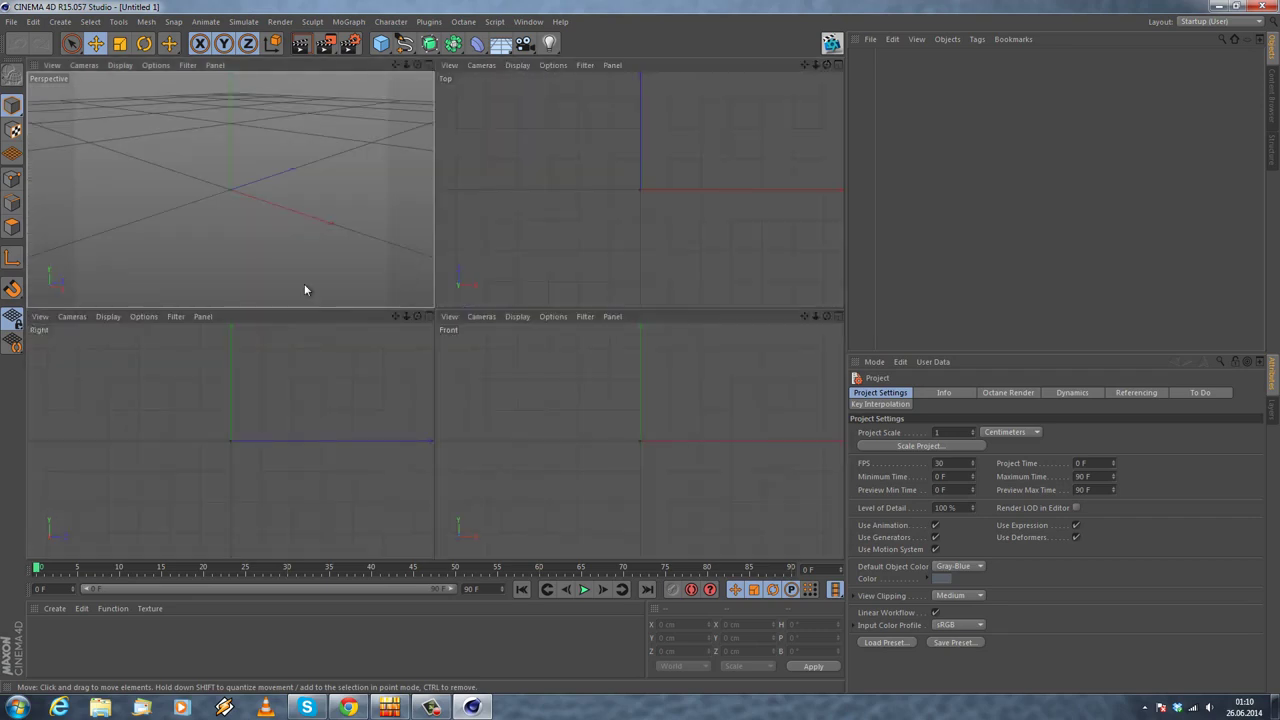
pyautogui.middleClick(616, 420)
# Step: Load villa_number8.jpg from the desktop as the background image of the Front viewport
pyautogui.click(152, 66)
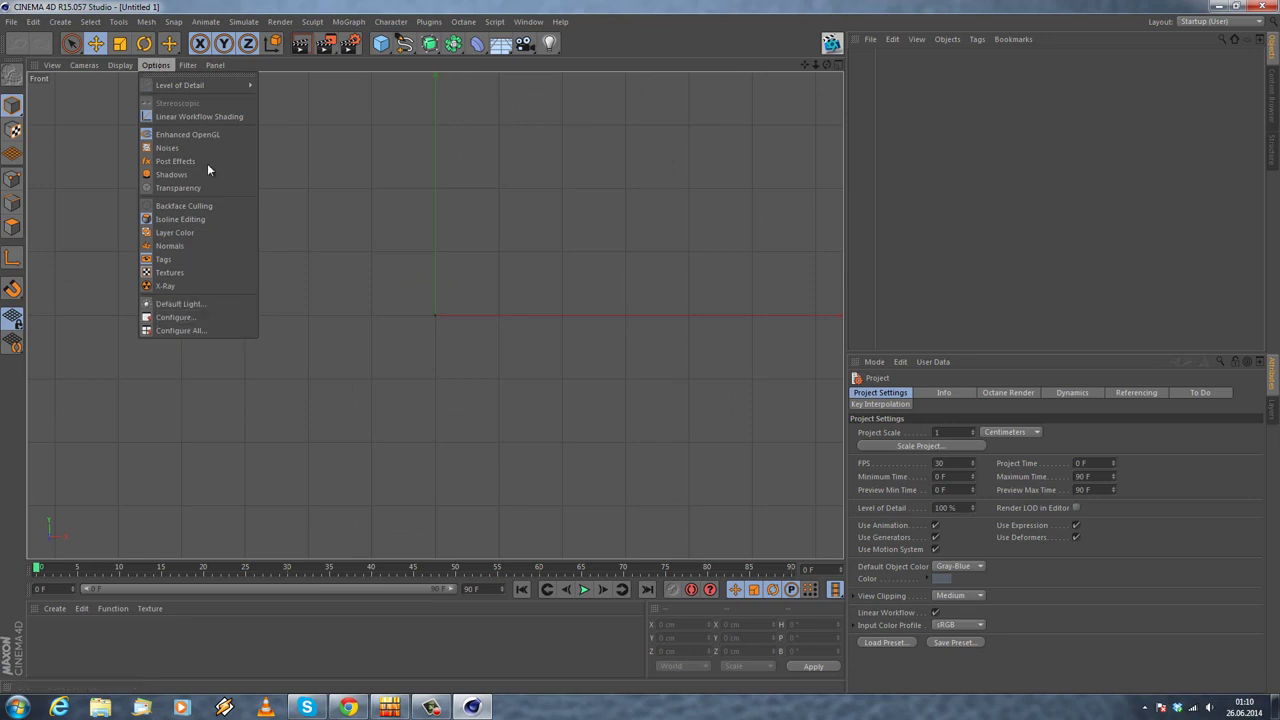
pyautogui.click(176, 317)
pyautogui.scroll(-3, 390, 321)
pyautogui.click(1016, 392)
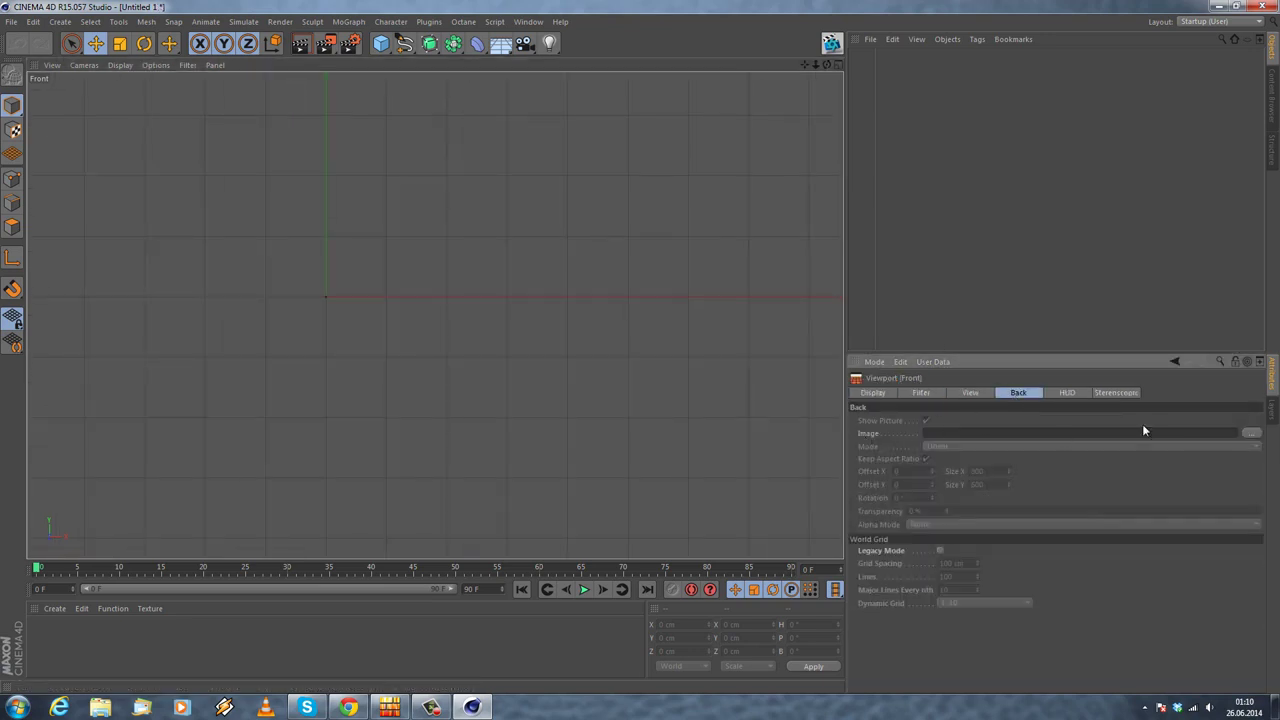
pyautogui.click(1250, 433)
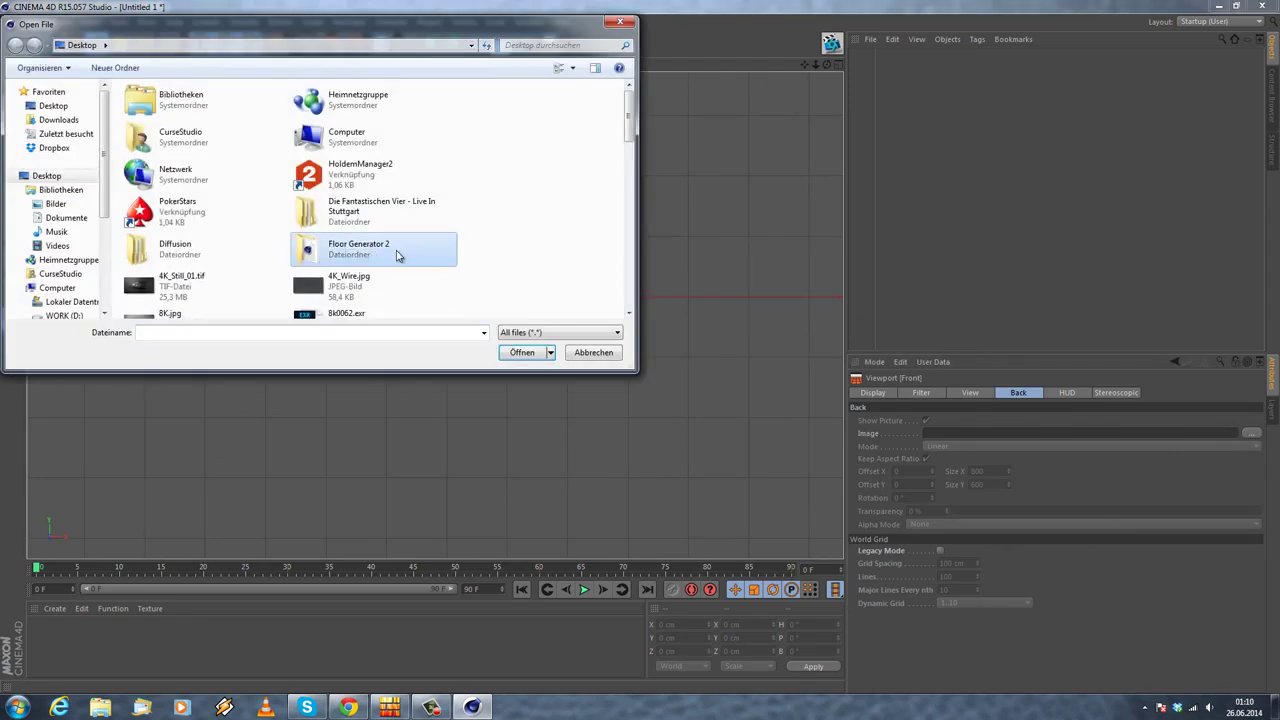
pyautogui.scroll(-10, 400, 255)
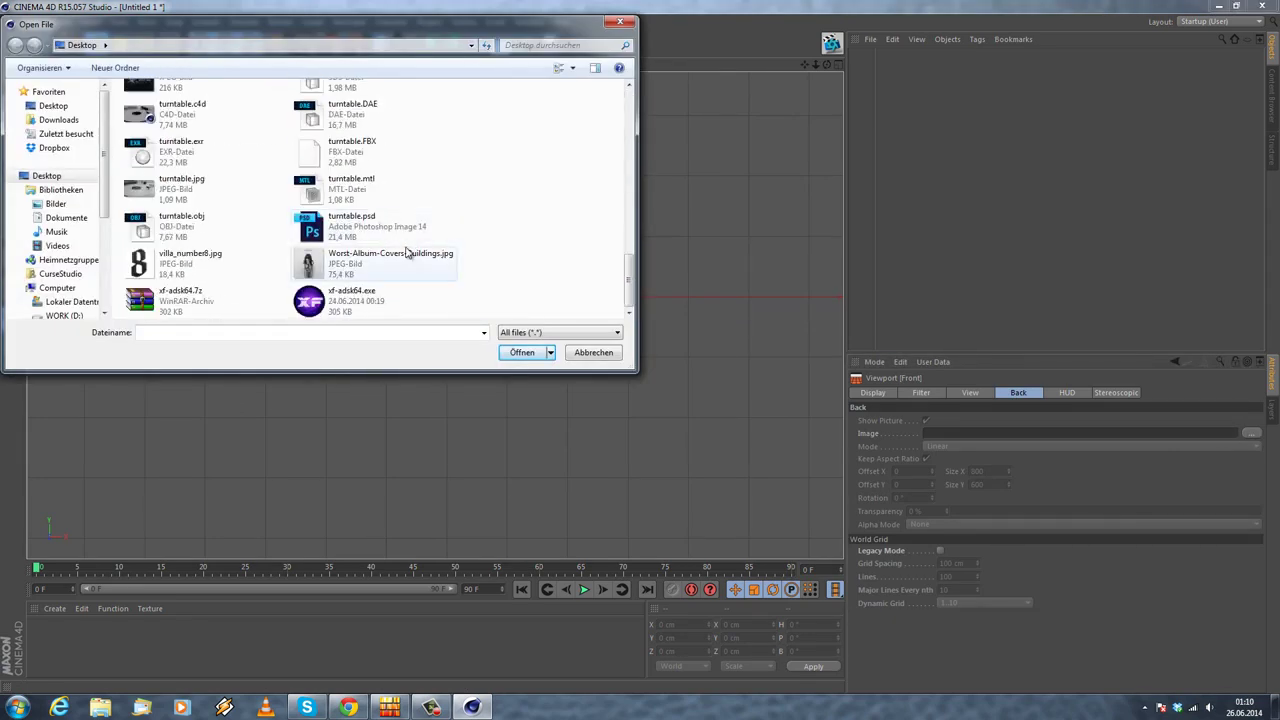
pyautogui.click(186, 272)
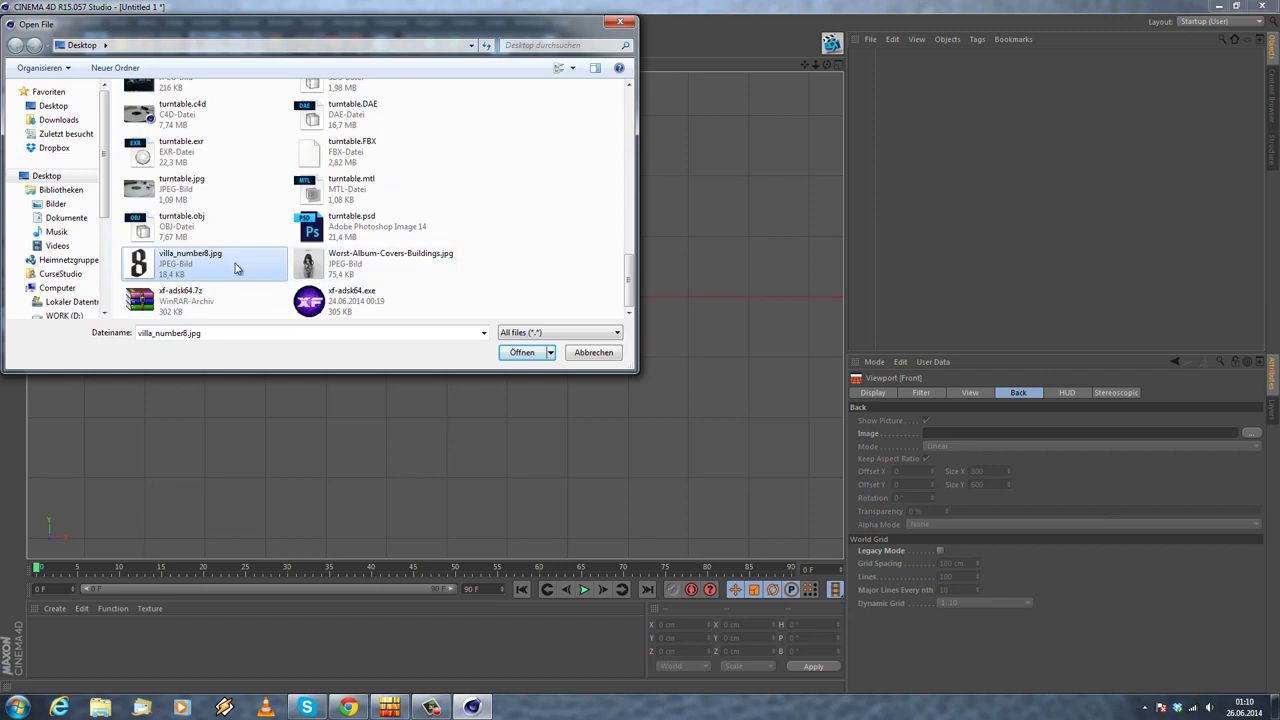
pyautogui.click(522, 352)
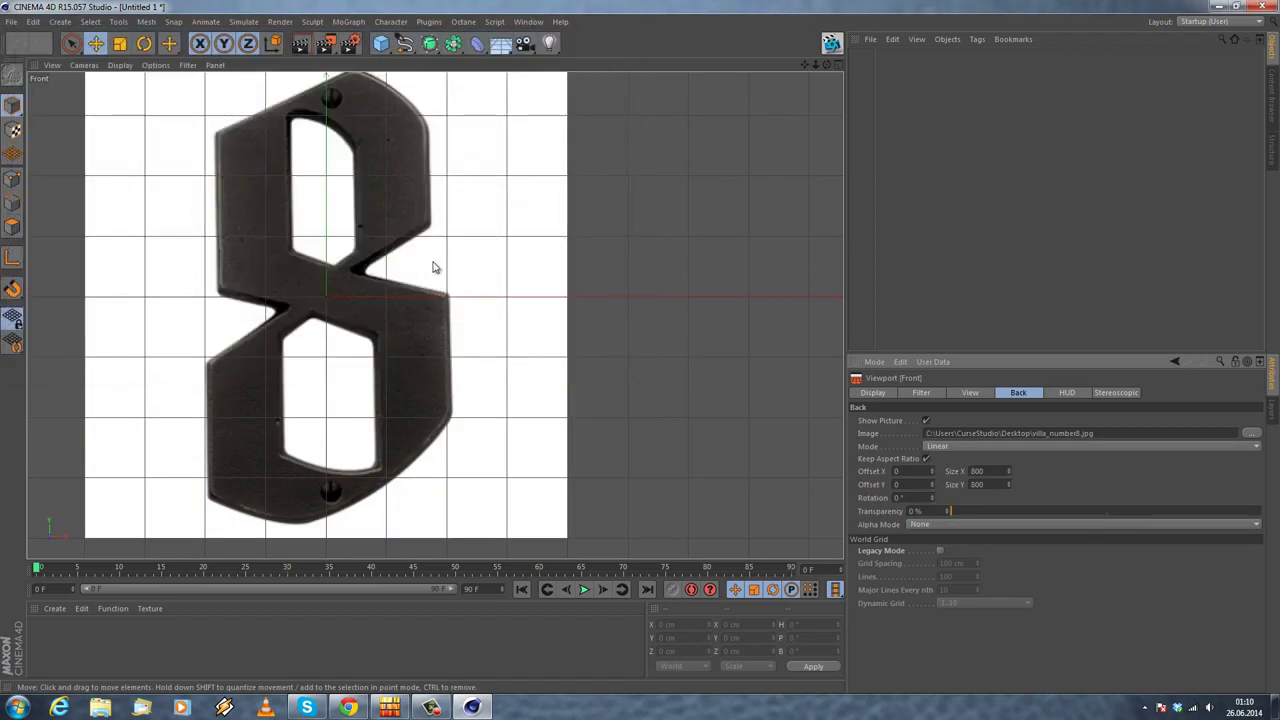
# Step: Examine the reference image of the 8, including the screw holes near its lower and upper ends
pyautogui.keyDown('alt'); pyautogui.moveTo(360, 227); pyautogui.dragTo(511, 330, button='middle'); pyautogui.keyUp('alt')
pyautogui.keyDown('alt'); pyautogui.moveTo(511, 325); pyautogui.dragTo(521, 207); pyautogui.keyUp('alt')
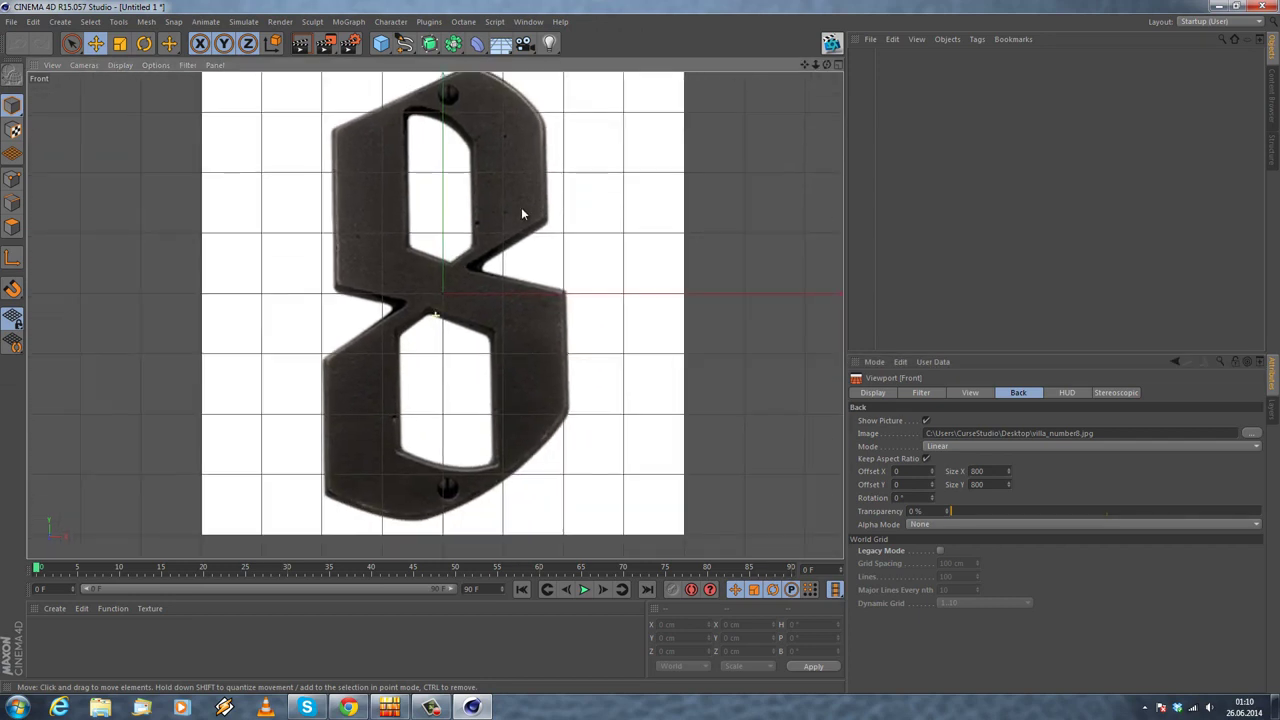
pyautogui.scroll(4, 482, 472)
pyautogui.keyDown('alt'); pyautogui.moveTo(478, 438); pyautogui.dragTo(484, 367, button='middle'); pyautogui.keyUp('alt')
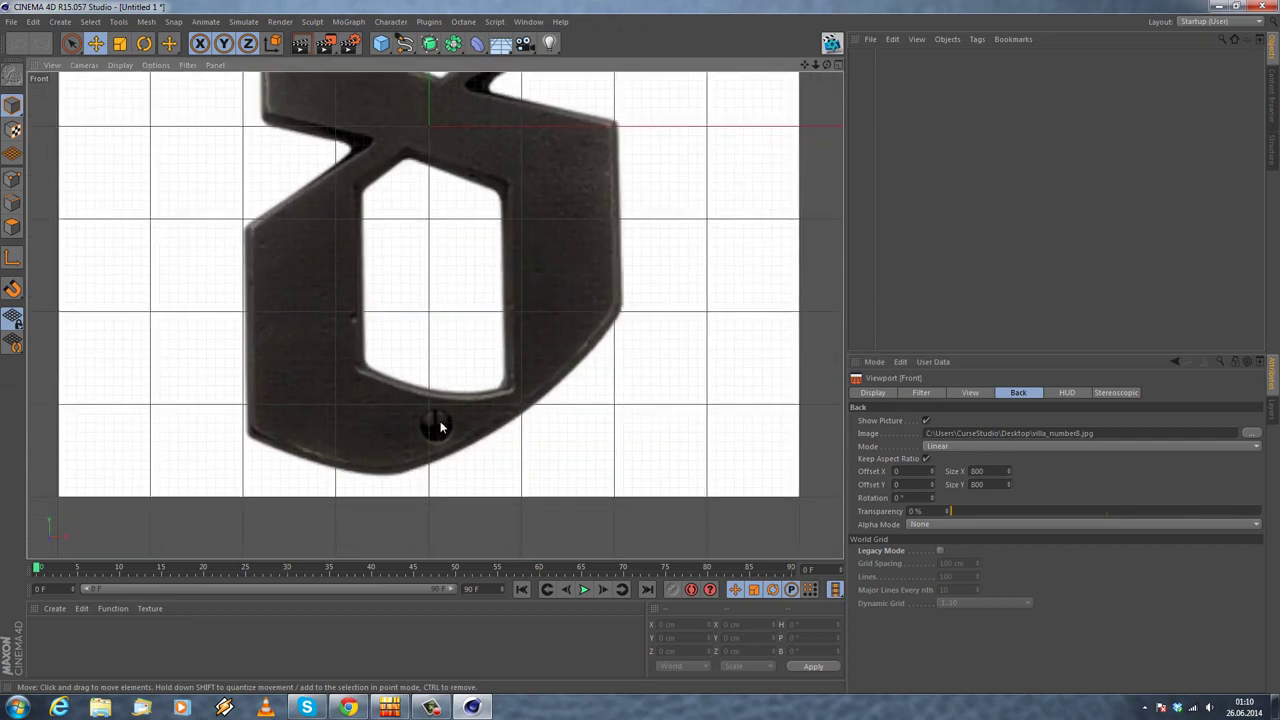
pyautogui.scroll(-4, 471, 346)
pyautogui.keyDown('alt'); pyautogui.moveTo(503, 251); pyautogui.dragTo(496, 341, button='middle'); pyautogui.keyUp('alt')
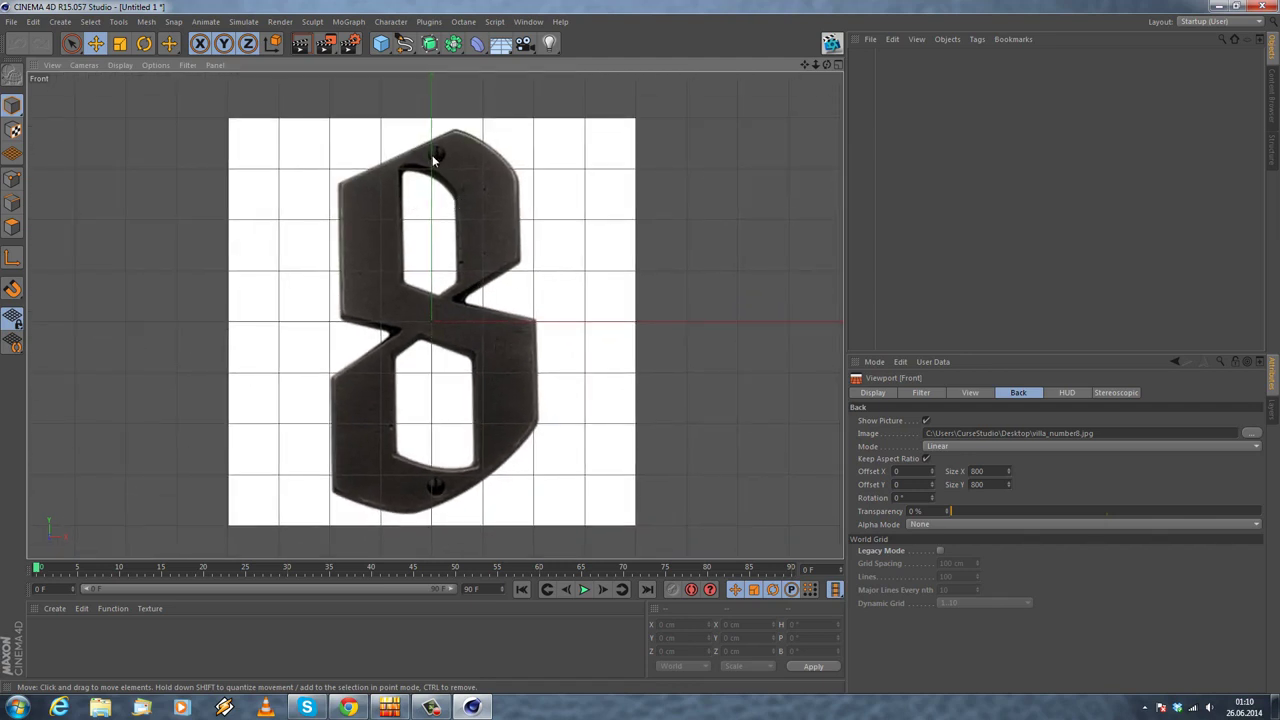
pyautogui.keyDown('alt'); pyautogui.moveTo(526, 216); pyautogui.dragTo(526, 217, button='middle'); pyautogui.keyUp('alt')
# Step: Add a plane at the origin and rotate it to a pitch of 90° so it faces the Front view
pyautogui.moveTo(381, 43); pyautogui.dragTo(500, 88)
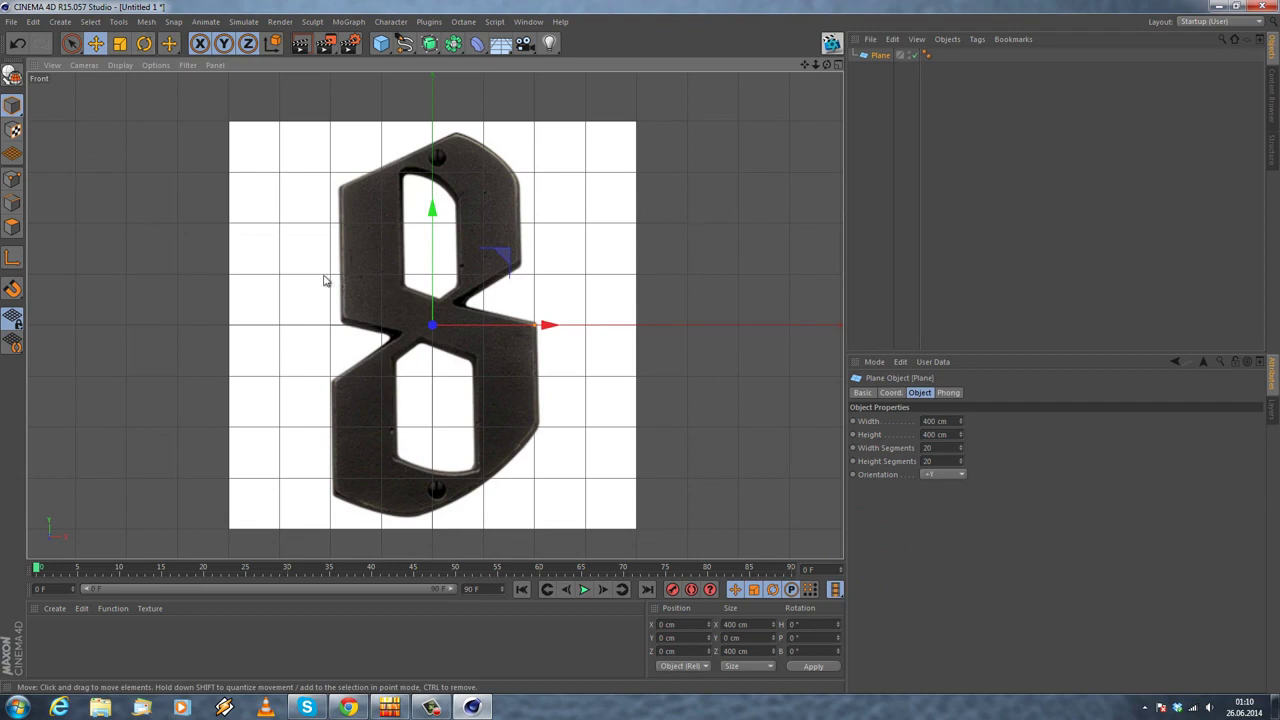
pyautogui.press('r')
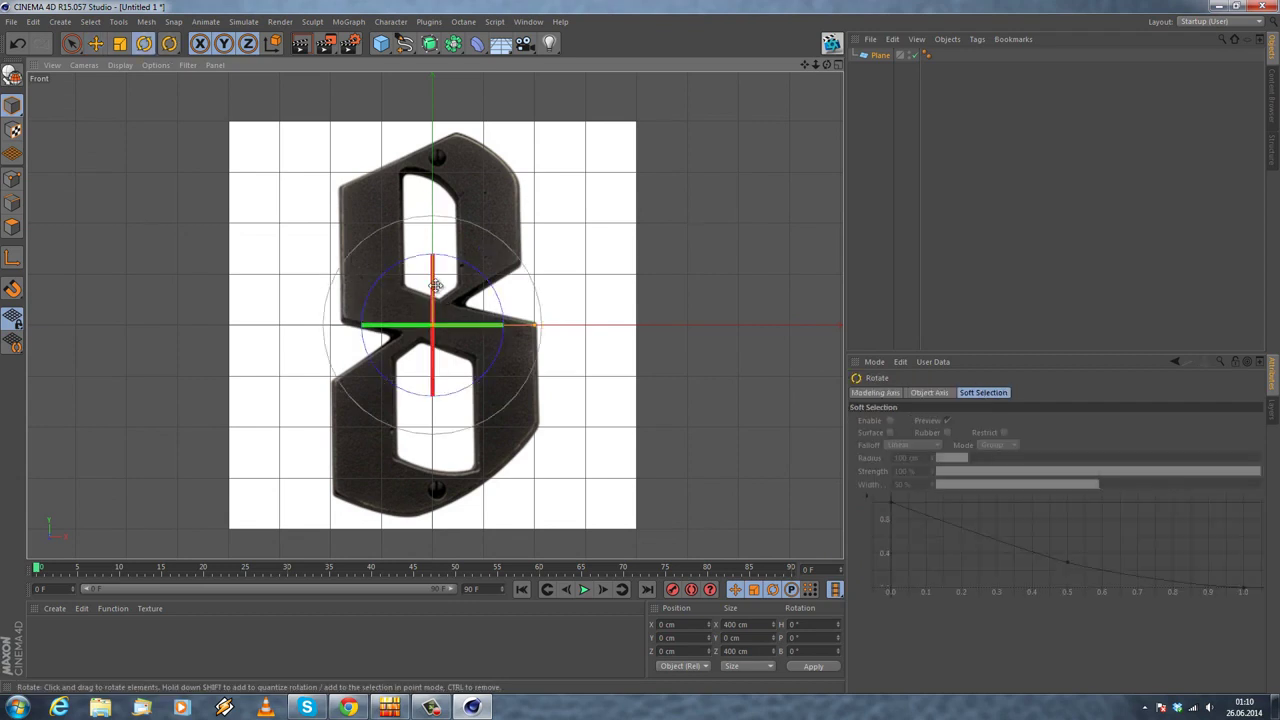
pyautogui.moveTo(431, 268); pyautogui.dragTo(434, 418)
pyautogui.click(880, 58)
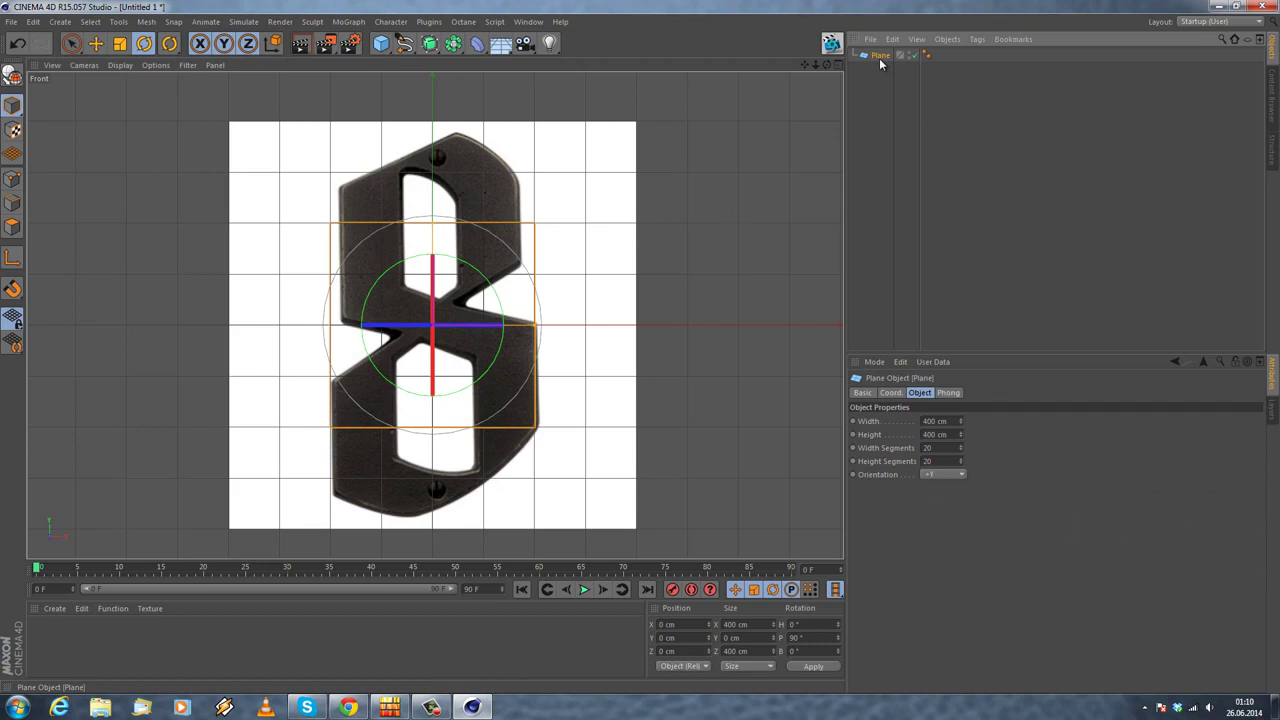
# Step: Set the Front viewport's shading mode to Gouraud Shading (Lines)
pyautogui.click(122, 65)
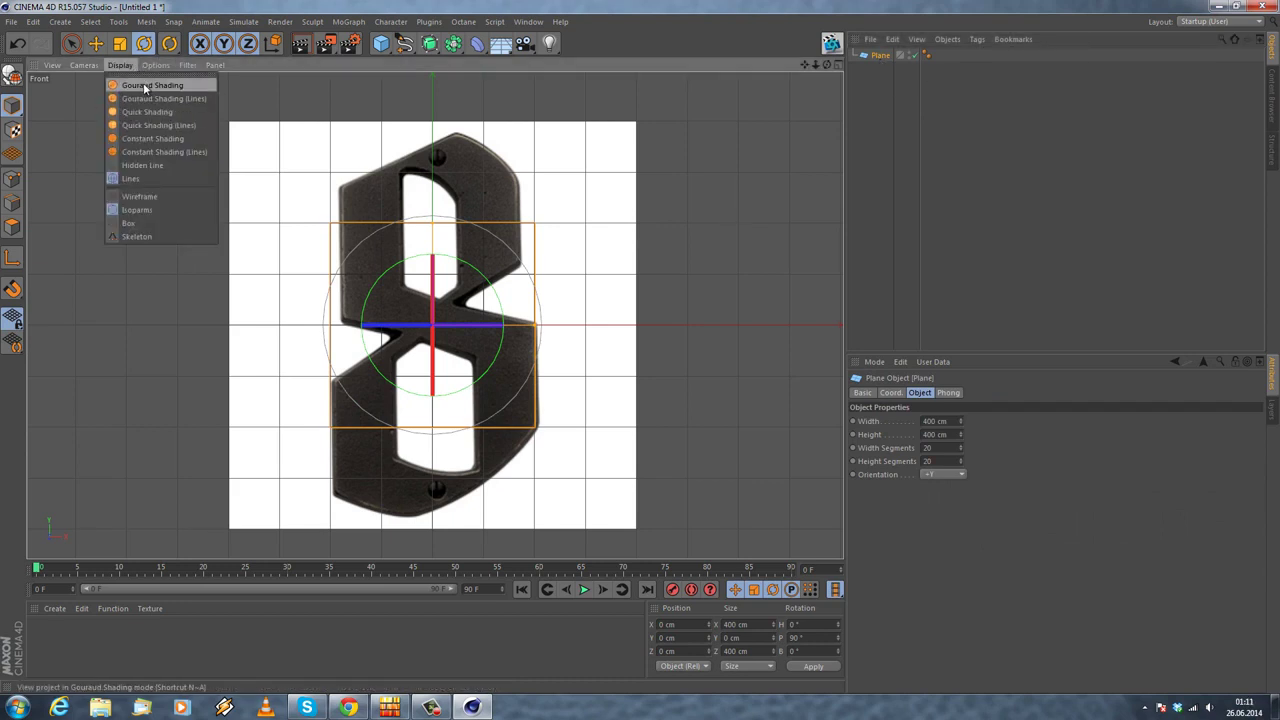
pyautogui.click(130, 88)
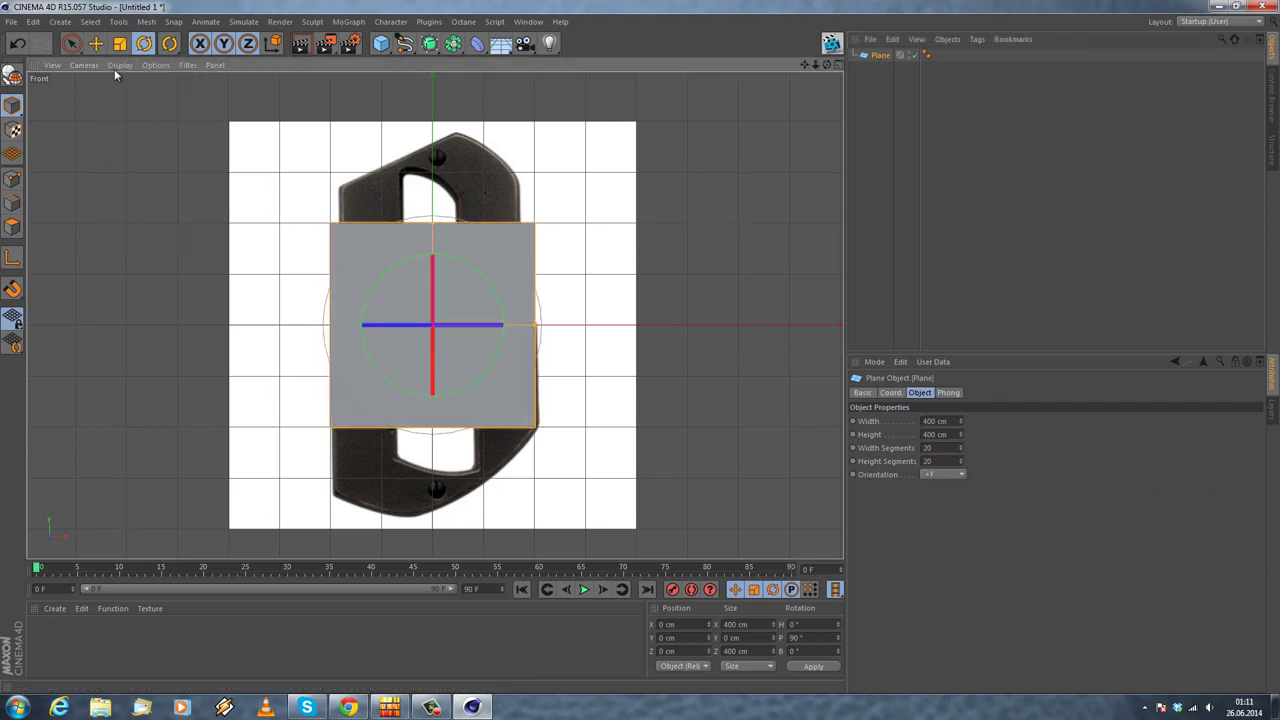
pyautogui.click(118, 66)
pyautogui.click(160, 98)
# Step: Try the Wireframe line style in the Front view and return to Isoparms
pyautogui.click(118, 66)
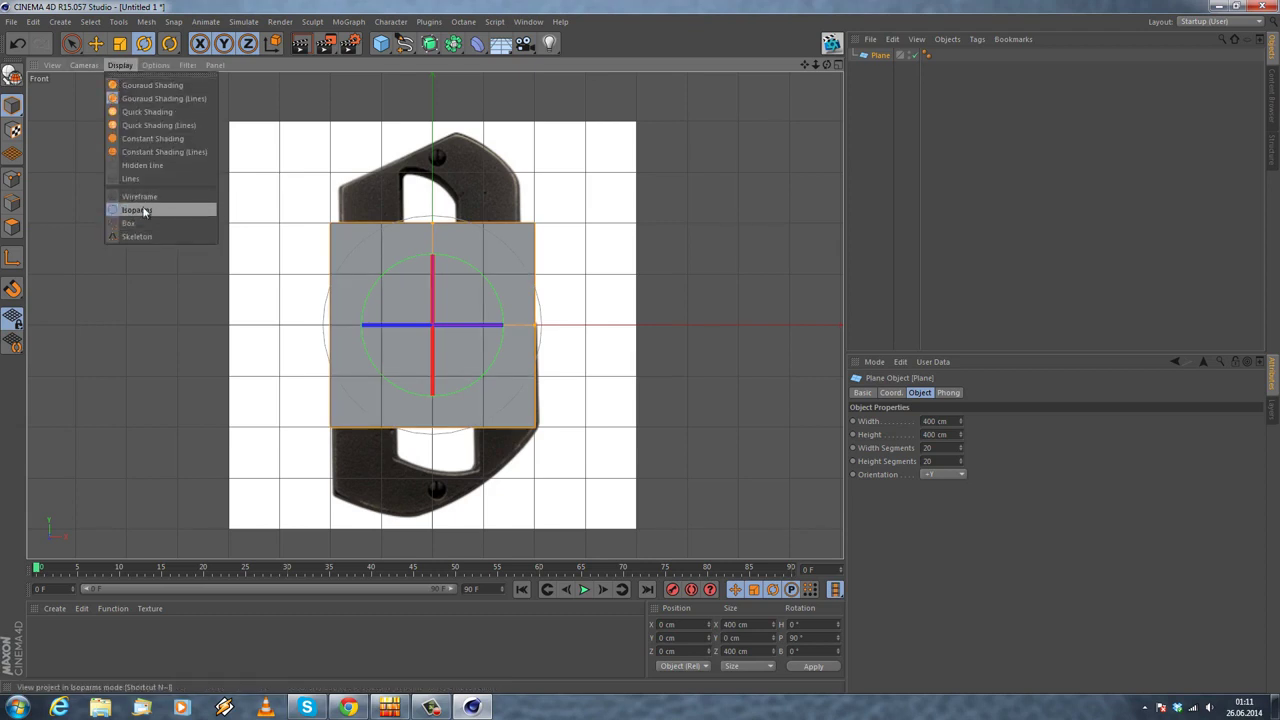
pyautogui.click(145, 196)
pyautogui.click(128, 66)
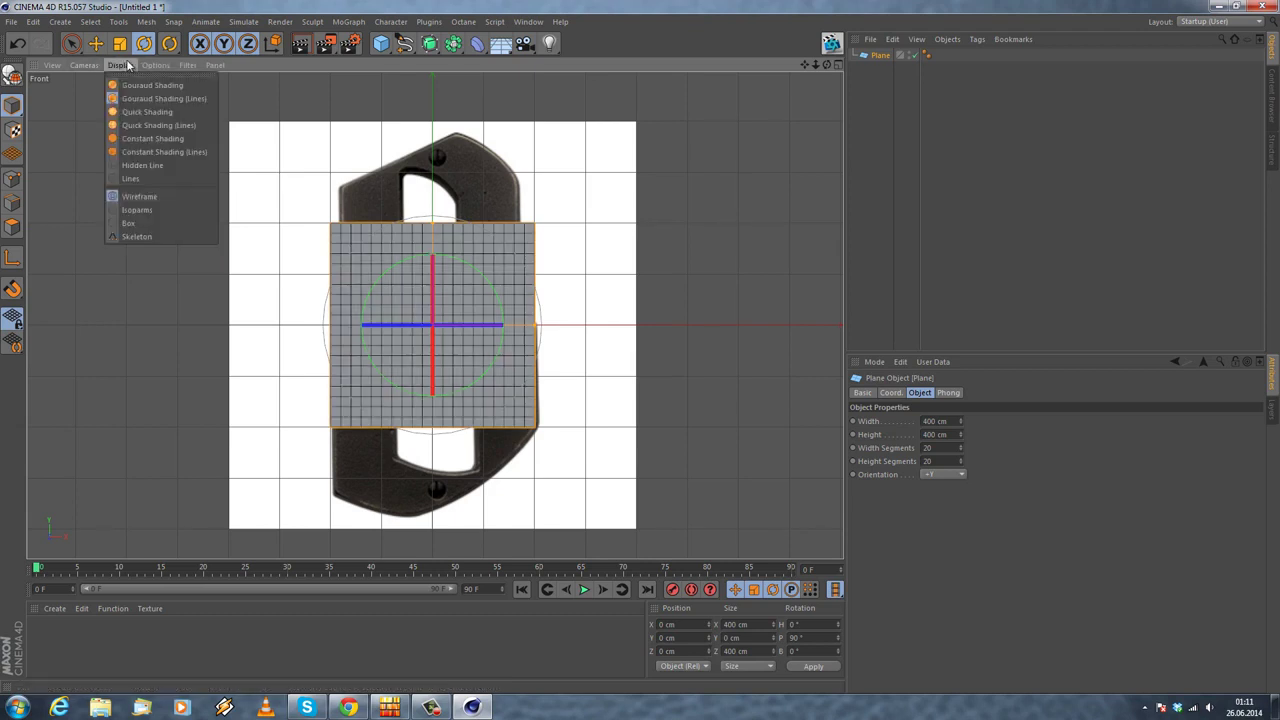
pyautogui.click(137, 211)
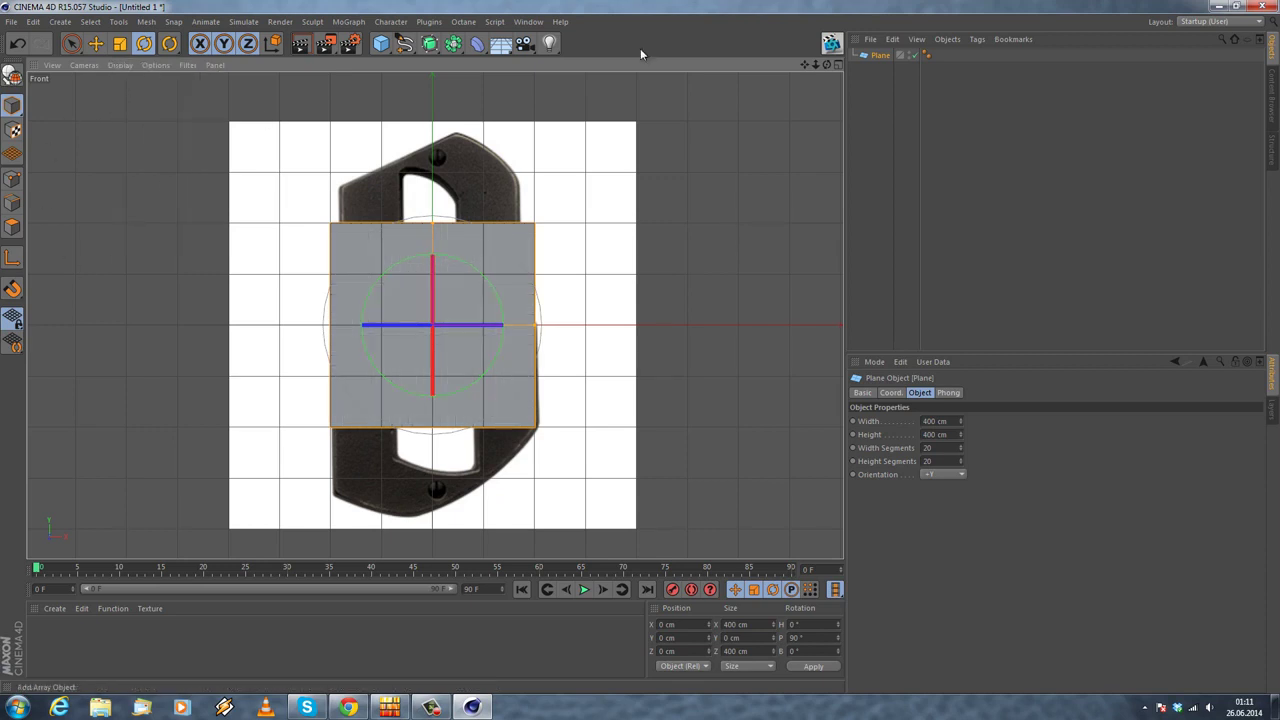
# Step: Enable X-Ray for the plane and set both its width and height segments to 1
pyautogui.click(862, 392)
pyautogui.click(929, 510)
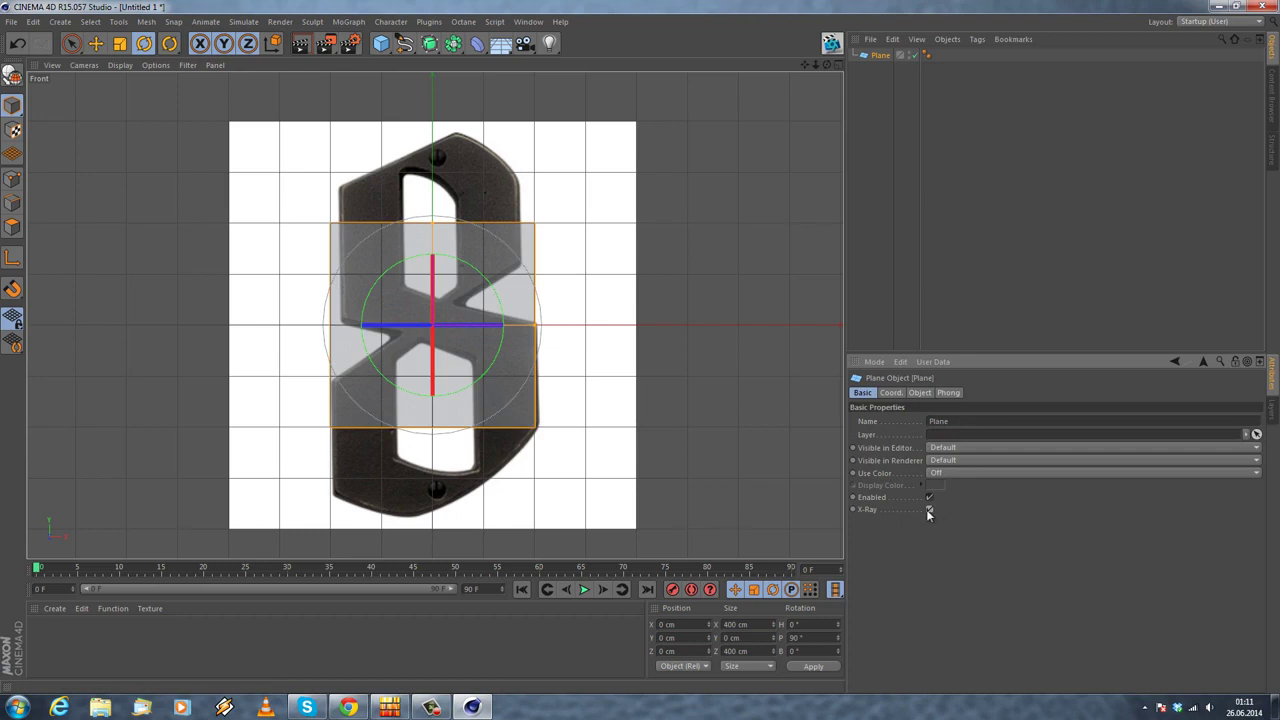
pyautogui.moveTo(553, 208)
pyautogui.keyDown('alt'); pyautogui.mouseDown(button='middle')
pyautogui.moveTo(556, 258)
pyautogui.moveTo(555, 227)
pyautogui.mouseUp(button='middle'); pyautogui.keyUp('alt')
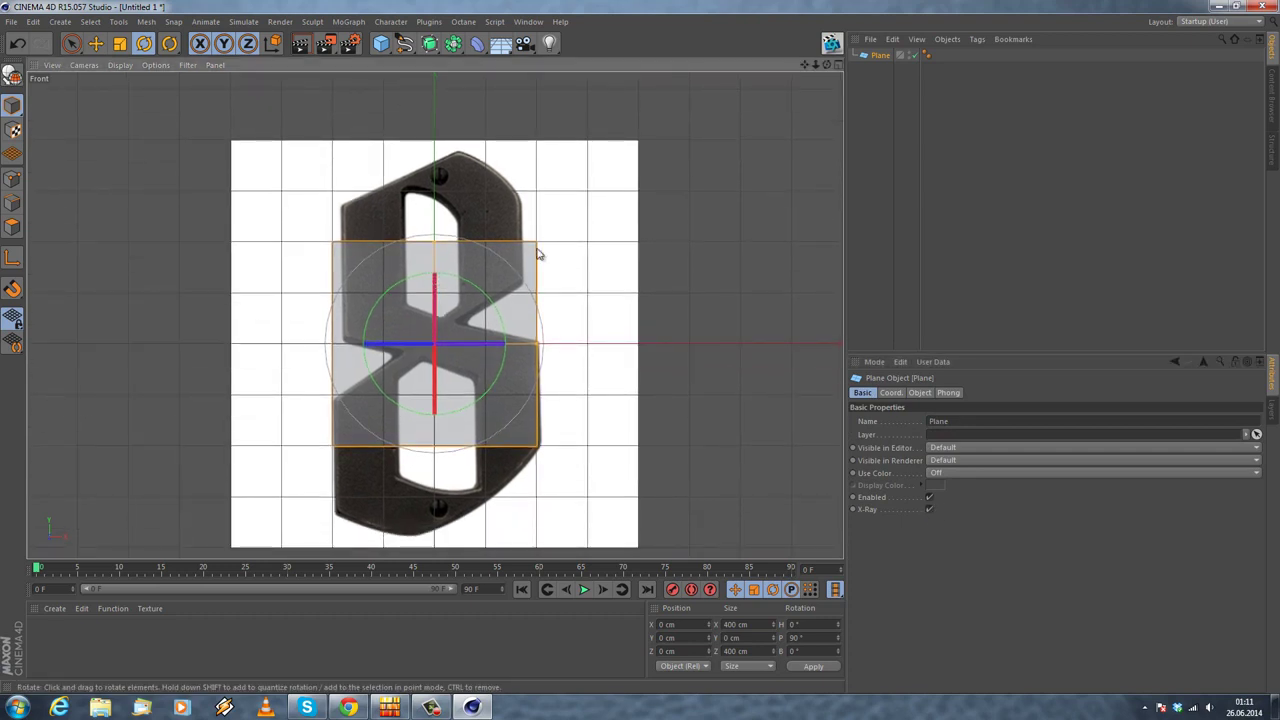
pyautogui.click(919, 392)
pyautogui.moveTo(961, 448); pyautogui.dragTo(962, 449)
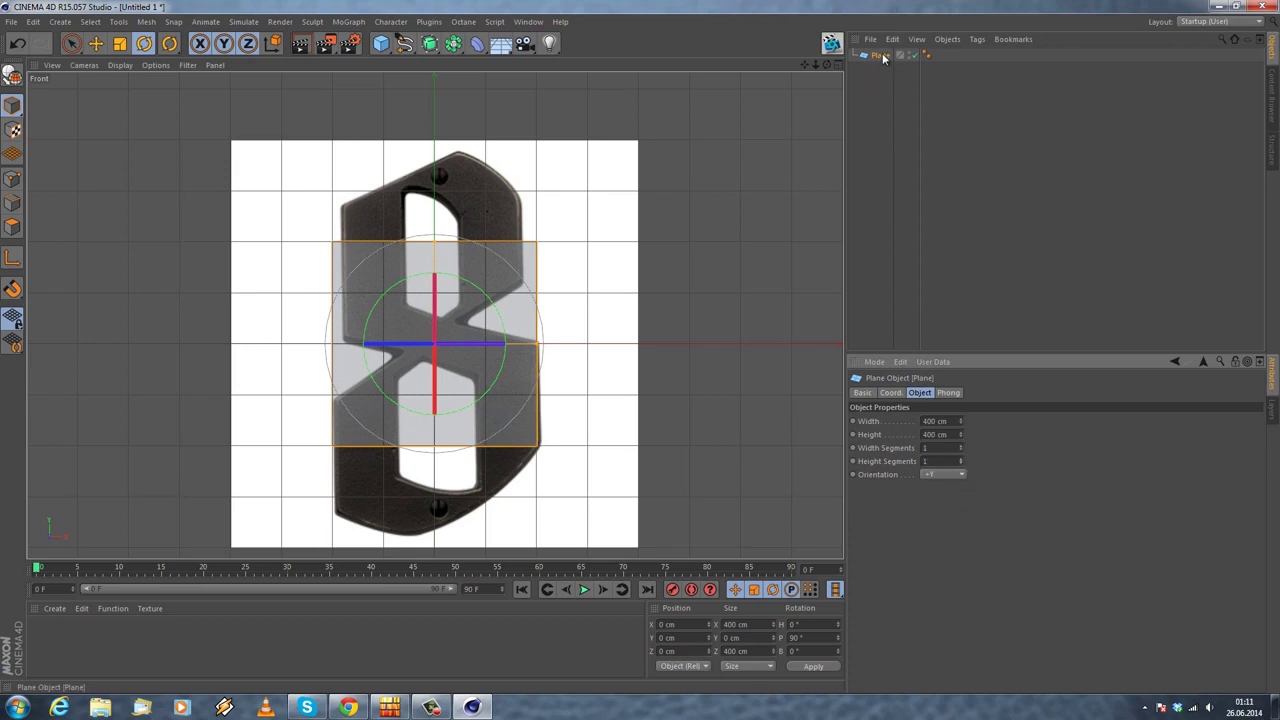
# Step: Make the plane editable and move it straight up over the upper half of the 8
pyautogui.press('c')
pyautogui.click(97, 45)
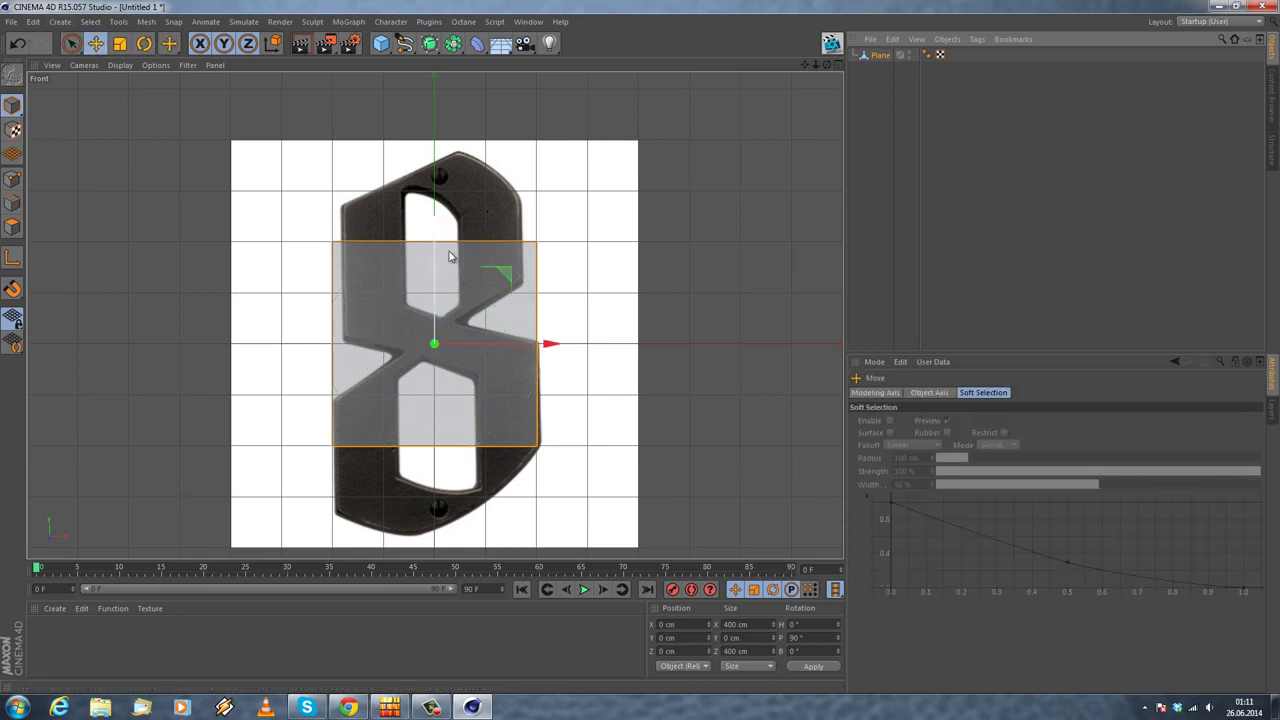
pyautogui.moveTo(438, 232); pyautogui.dragTo(441, 145)
# Step: In point mode, move the plane's two upper points onto the 8's upper-left outer corner and its top apex
pyautogui.click(13, 179)
pyautogui.scroll(4, 400, 265)
pyautogui.keyDown('alt'); pyautogui.moveTo(408, 322); pyautogui.dragTo(408, 327, button='middle'); pyautogui.keyUp('alt')
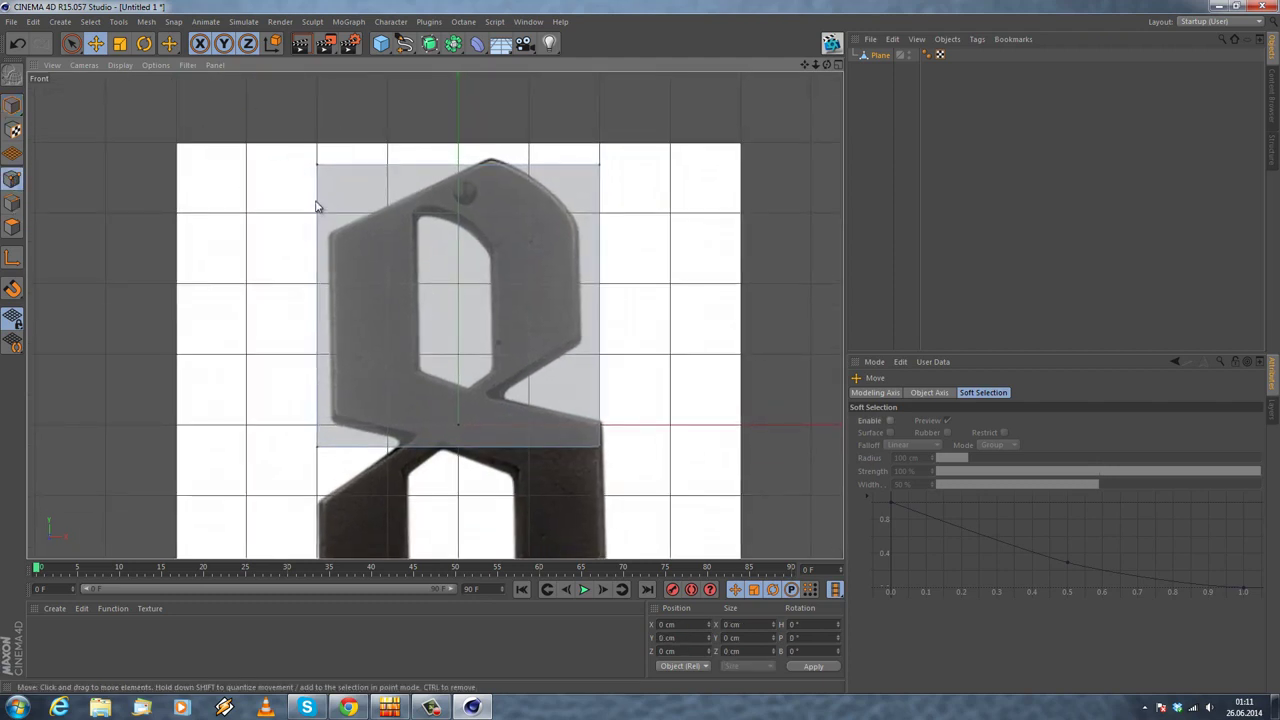
pyautogui.click(313, 176)
pyautogui.scroll(3, 300, 180)
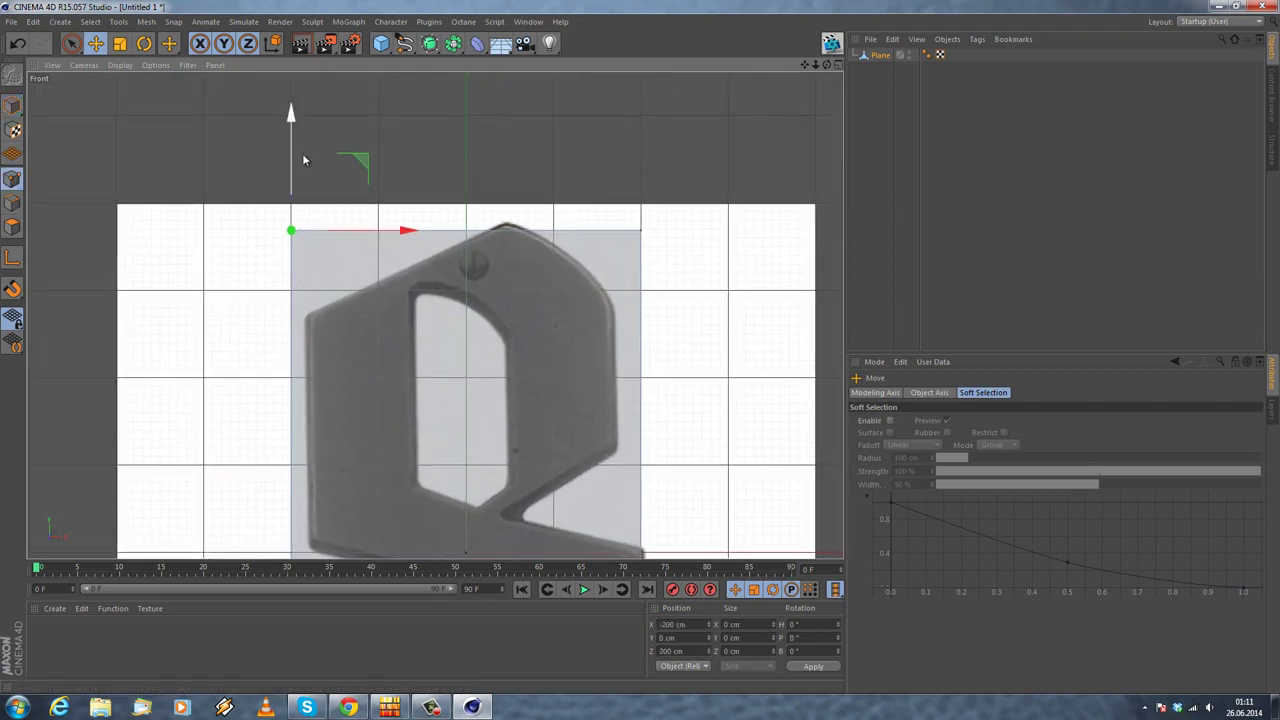
pyautogui.moveTo(294, 165); pyautogui.dragTo(288, 262)
pyautogui.moveTo(366, 323); pyautogui.dragTo(418, 281)
pyautogui.click(642, 232)
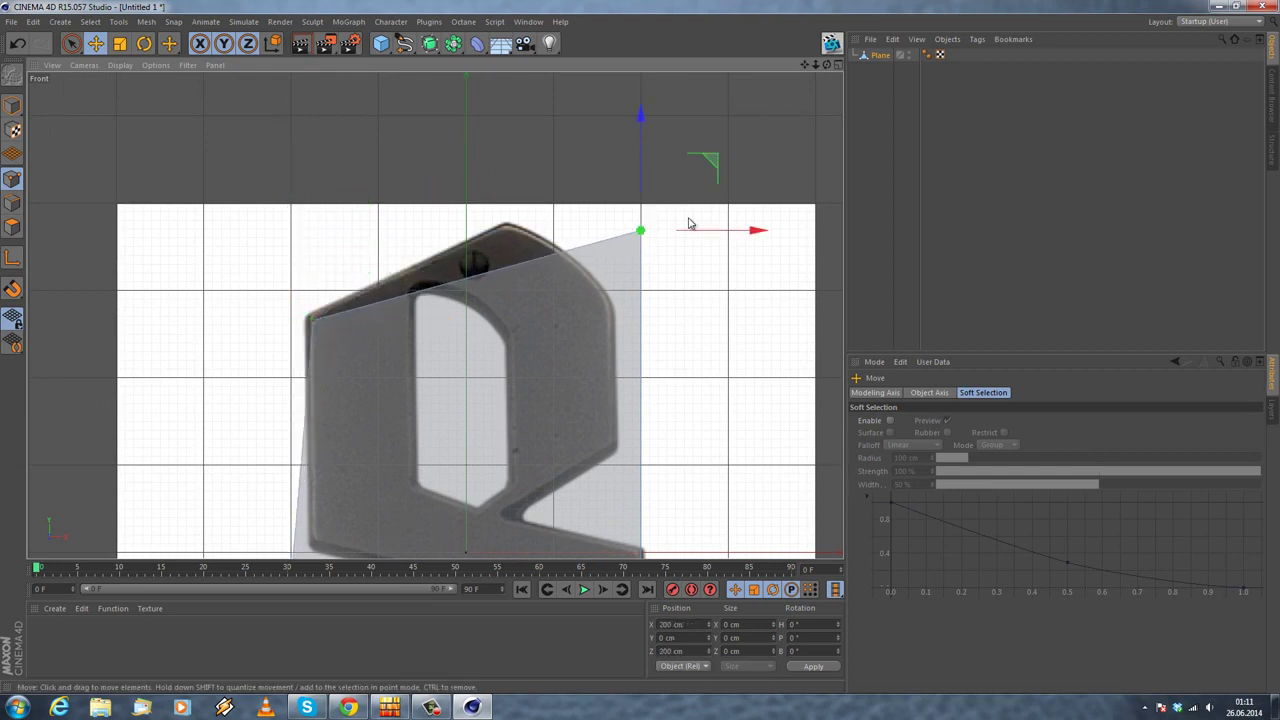
pyautogui.moveTo(700, 234); pyautogui.dragTo(558, 240)
# Step: Move the plane's lower-left point up the left edge of the 8 to just below the upper-left corner point
pyautogui.keyDown('alt'); pyautogui.moveTo(435, 314); pyautogui.dragTo(442, 206, button='middle'); pyautogui.keyUp('alt')
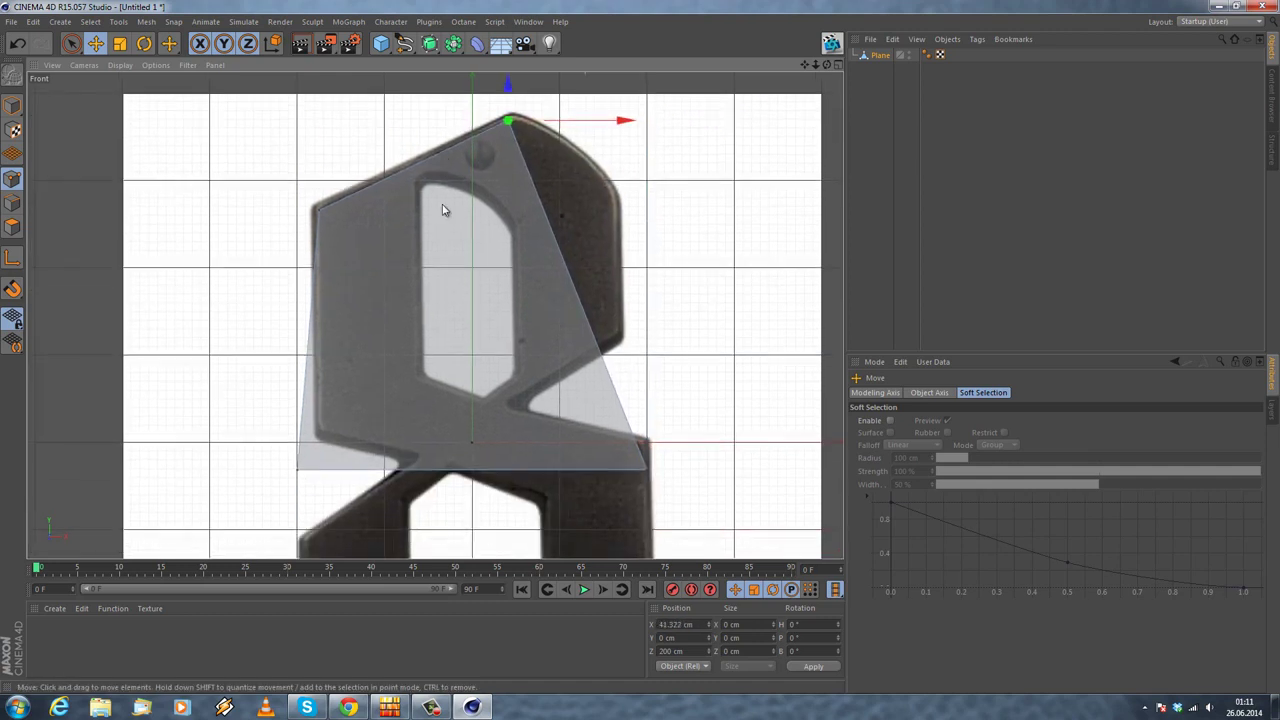
pyautogui.keyDown('alt'); pyautogui.moveTo(453, 255); pyautogui.dragTo(430, 299, button='right'); pyautogui.keyUp('alt')
pyautogui.keyDown('alt'); pyautogui.moveTo(442, 272); pyautogui.dragTo(417, 249, button='middle'); pyautogui.keyUp('alt')
pyautogui.keyDown('alt'); pyautogui.moveTo(418, 247); pyautogui.dragTo(361, 150, button='right'); pyautogui.keyUp('alt')
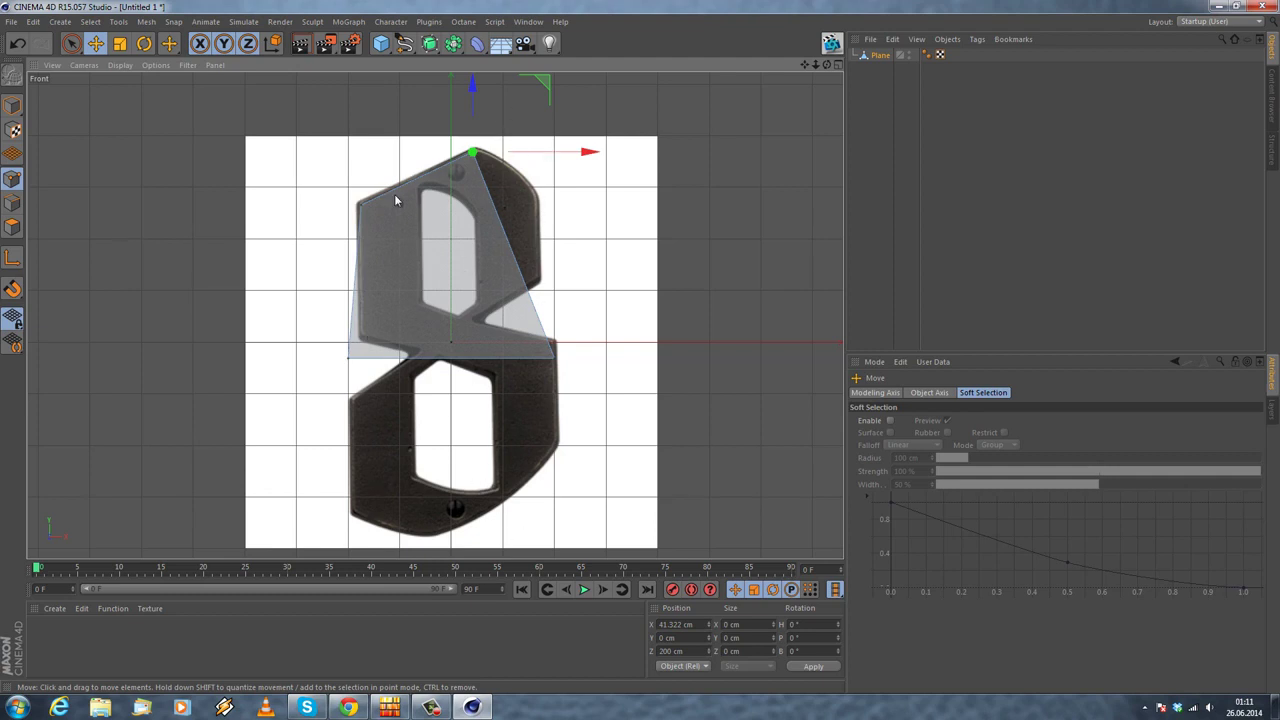
pyautogui.click(347, 357)
pyautogui.scroll(3, 291, 240)
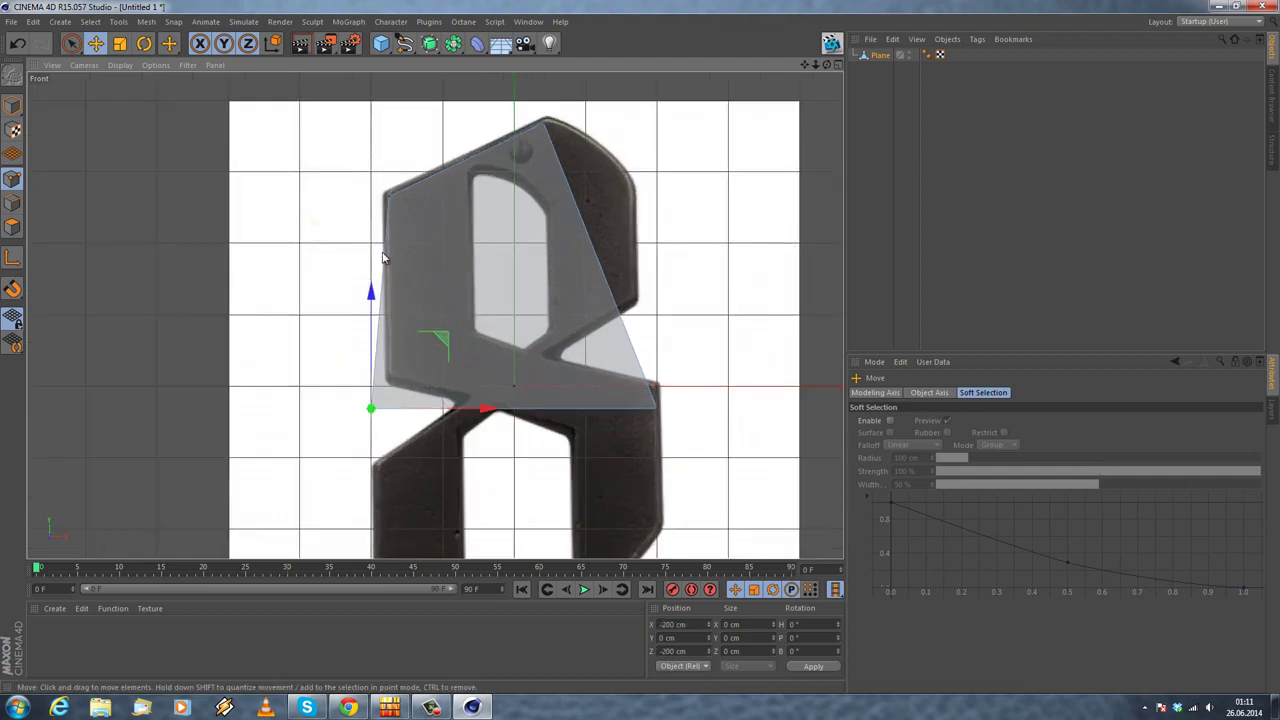
pyautogui.keyDown('alt'); pyautogui.moveTo(385, 250); pyautogui.dragTo(346, 284, button='middle'); pyautogui.keyUp('alt')
pyautogui.scroll(2, 353, 284)
pyautogui.moveTo(430, 487); pyautogui.dragTo(452, 486)
pyautogui.moveTo(355, 375); pyautogui.dragTo(380, 150)
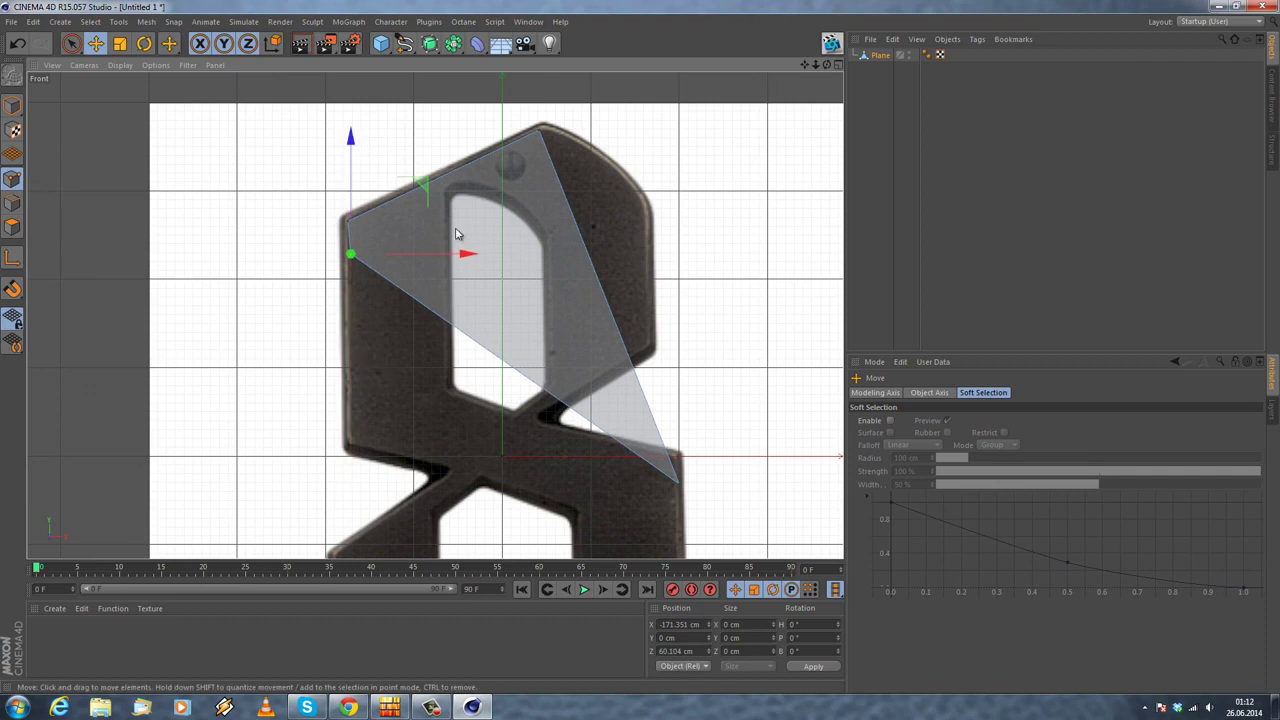
pyautogui.moveTo(463, 260); pyautogui.dragTo(668, 494)
# Step: Move the plane's lower-right point just beneath the apex point, at about X 40.7 cm and Z 170.4 cm, forming a narrow slanted strip
pyautogui.click(678, 480)
pyautogui.moveTo(680, 423); pyautogui.dragTo(651, 115)
pyautogui.scroll(2, 598, 136)
pyautogui.keyDown('alt'); pyautogui.moveTo(603, 146); pyautogui.dragTo(568, 264, button='middle'); pyautogui.keyUp('alt')
pyautogui.moveTo(742, 311); pyautogui.dragTo(571, 292)
pyautogui.moveTo(486, 220)
pyautogui.mouseDown()
pyautogui.moveTo(486, 186)
pyautogui.moveTo(486, 205)
pyautogui.mouseUp()
pyautogui.scroll(2, 488, 212)
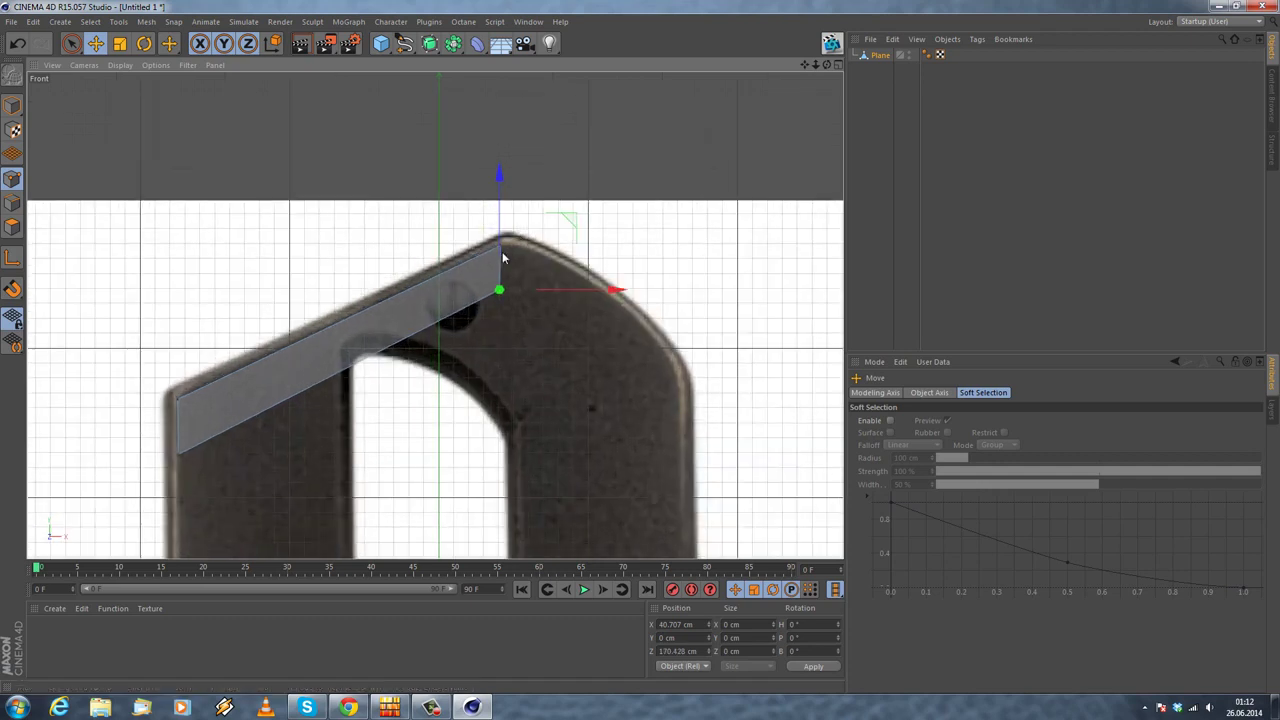
# Step: Raise the slanted strip's two lower points to thin it, moving the lower-right point to about Z 183.8 cm
pyautogui.keyDown('alt'); pyautogui.moveTo(322, 297); pyautogui.dragTo(443, 217, button='middle'); pyautogui.keyUp('alt')
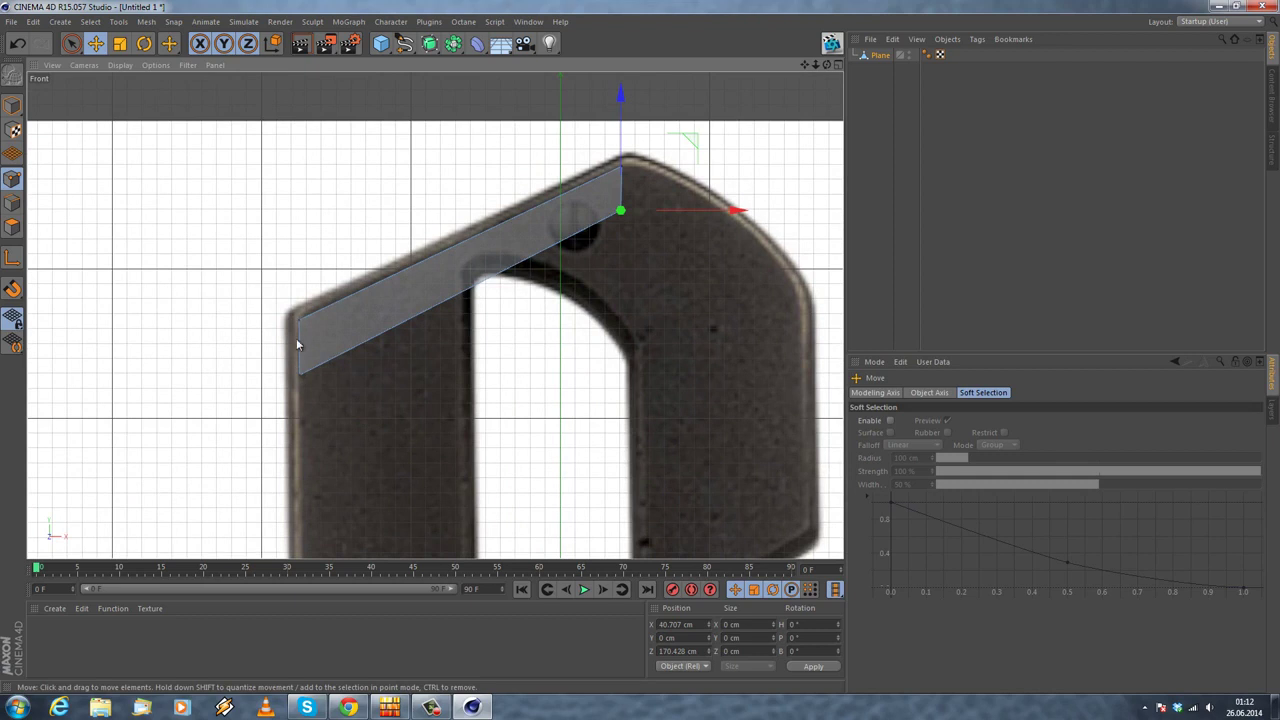
pyautogui.keyDown('alt'); pyautogui.moveTo(282, 346); pyautogui.dragTo(280, 363, button='middle'); pyautogui.keyUp('alt')
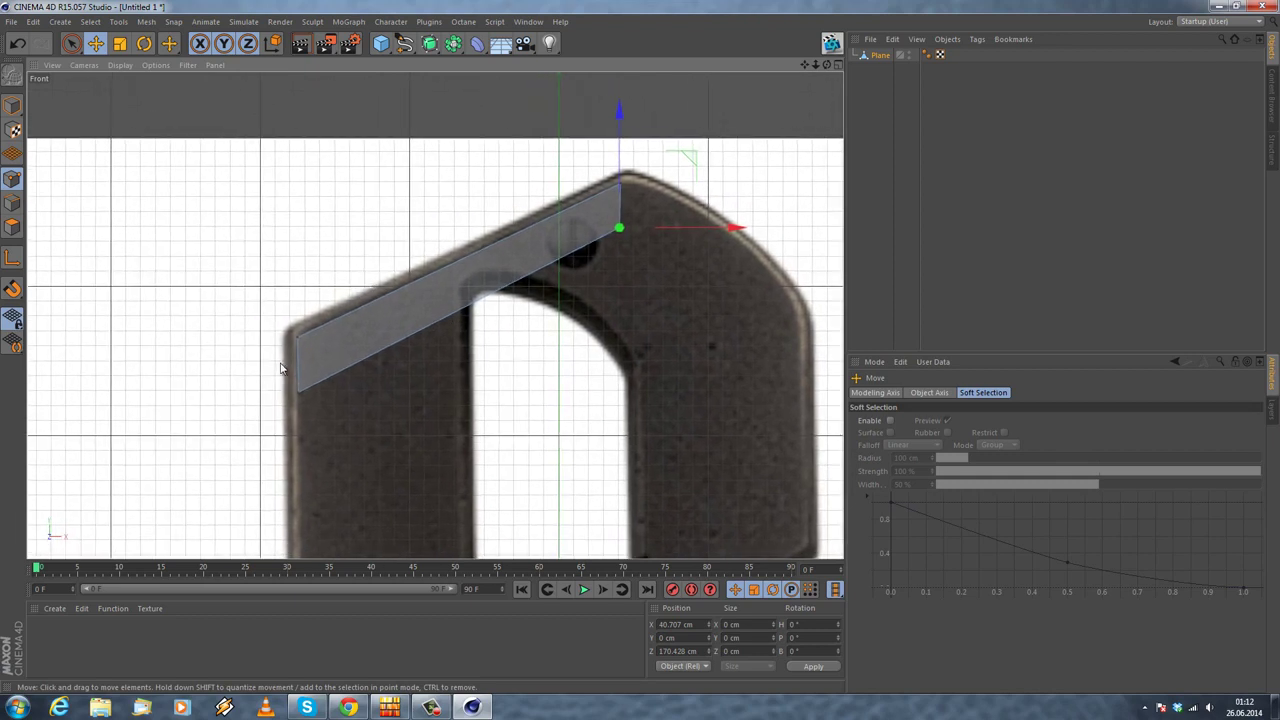
pyautogui.click(298, 392)
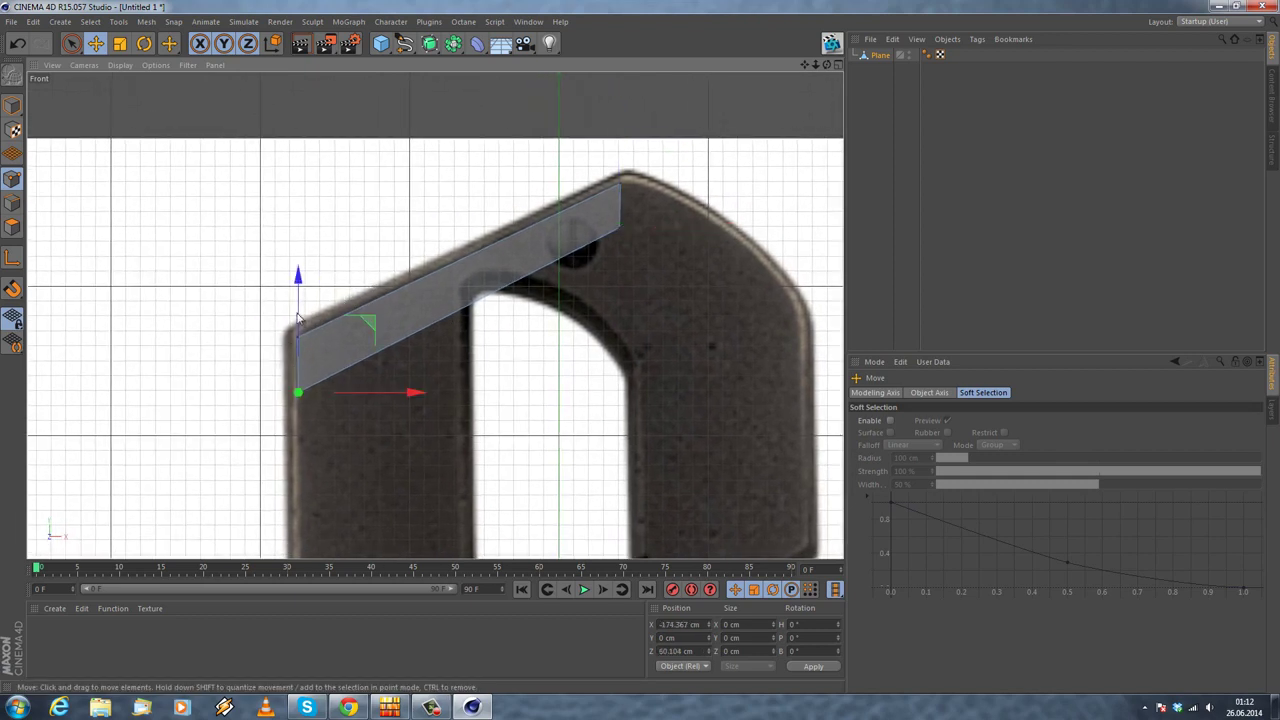
pyautogui.moveTo(297, 309); pyautogui.dragTo(294, 290)
pyautogui.click(619, 228)
pyautogui.moveTo(621, 168); pyautogui.dragTo(621, 148)
pyautogui.keyDown('alt'); pyautogui.moveTo(466, 186); pyautogui.dragTo(354, 234, button='middle'); pyautogui.keyUp('alt')
pyautogui.scroll(-4, 300, 272)
pyautogui.keyDown('alt'); pyautogui.moveTo(257, 263); pyautogui.dragTo(385, 200, button='middle'); pyautogui.keyUp('alt')
pyautogui.scroll(3, 420, 235)
# Step: Cut the strip crosswise with the Knife in Loop mode, near the left edge of the upper hole, and undo the extra cut
pyautogui.rightClick(394, 205)
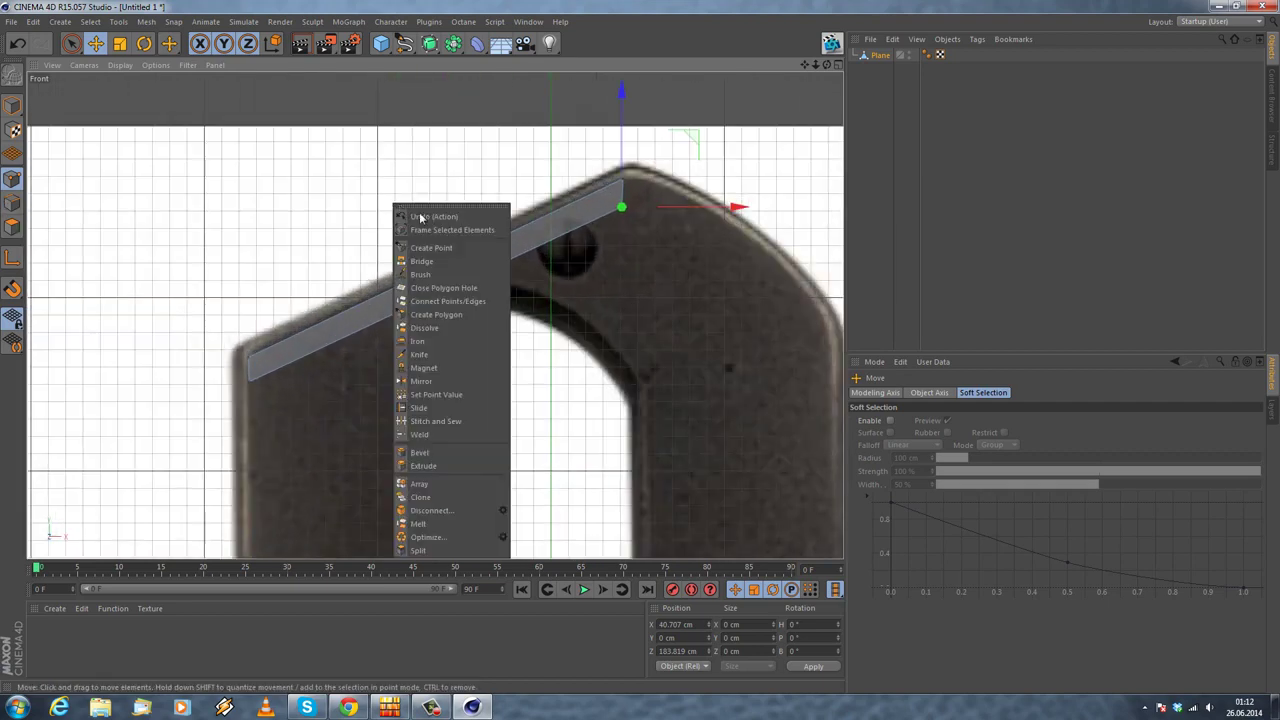
pyautogui.click(420, 355)
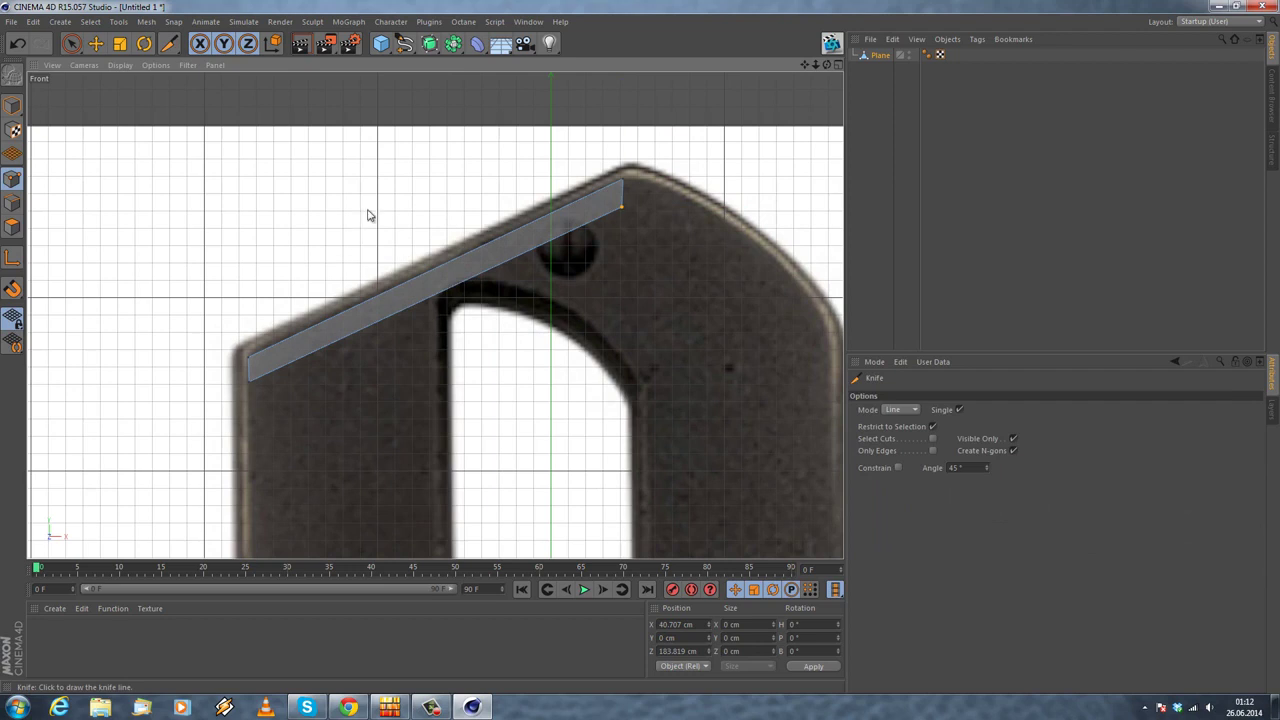
pyautogui.rightClick(366, 213)
pyautogui.click(389, 366)
pyautogui.click(898, 410)
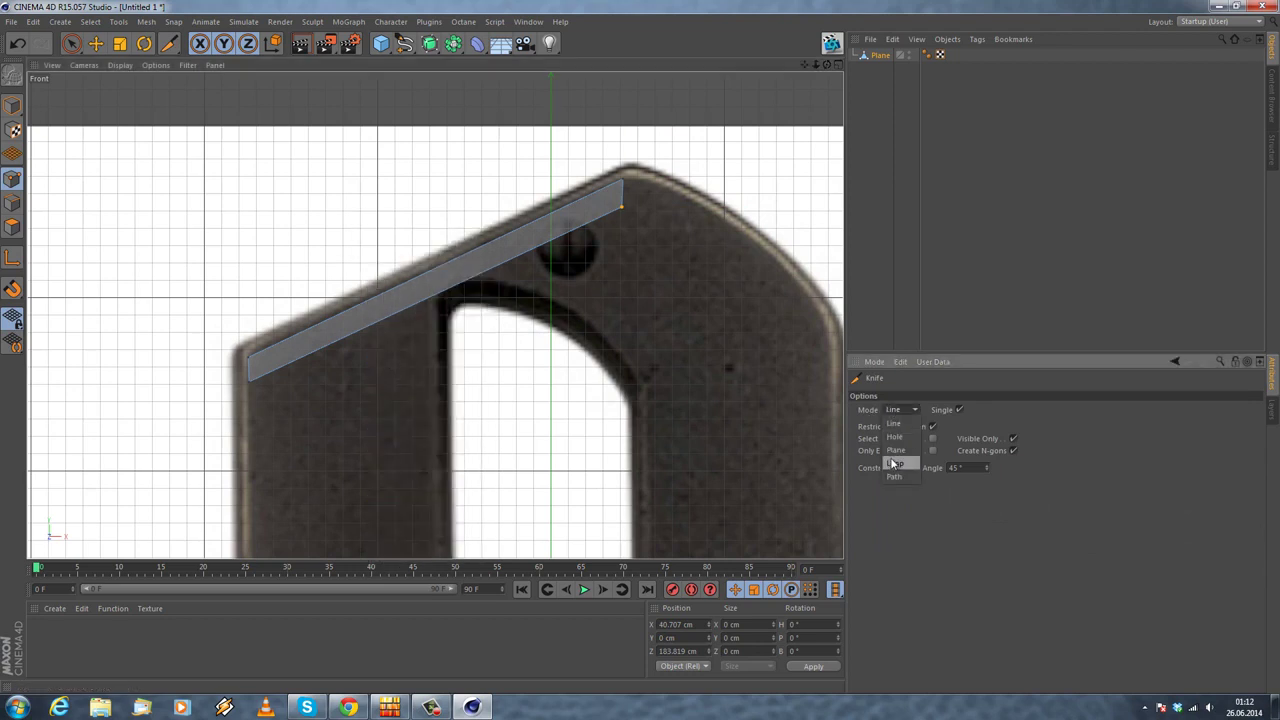
pyautogui.click(893, 464)
pyautogui.scroll(2, 455, 290)
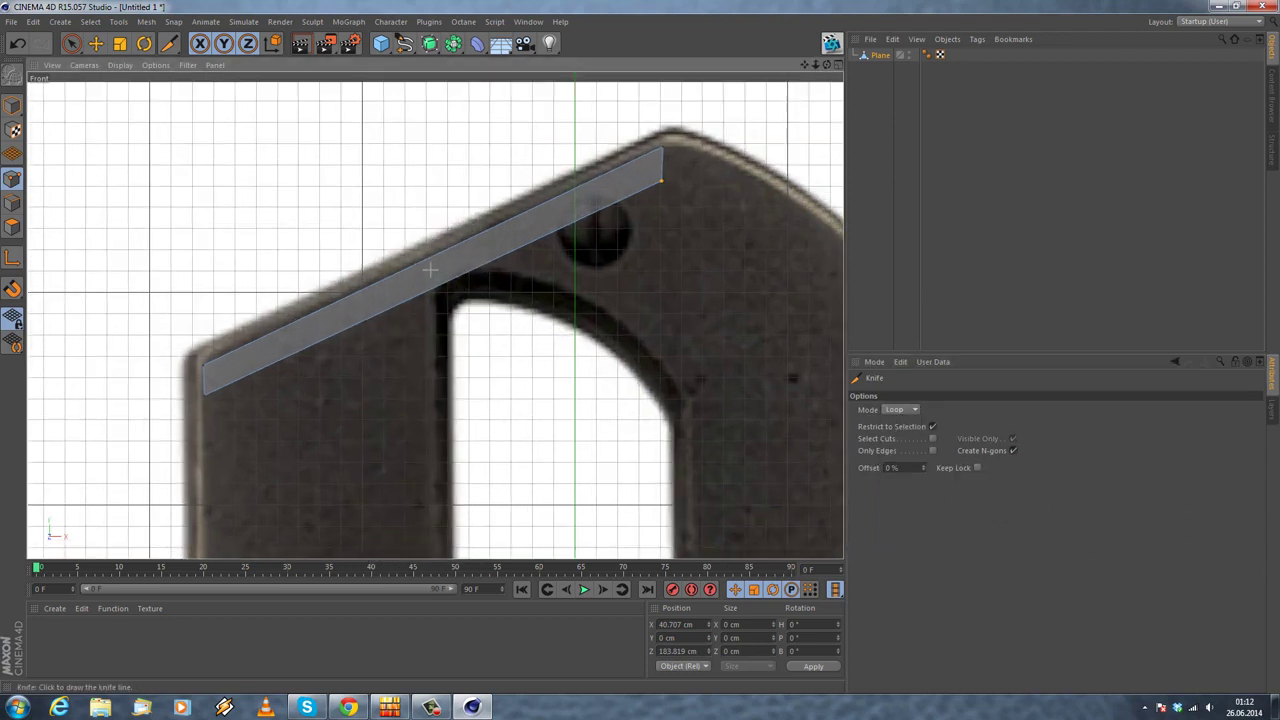
pyautogui.click(425, 263)
pyautogui.keyDown('alt'); pyautogui.moveTo(290, 260); pyautogui.dragTo(383, 220, button='middle'); pyautogui.keyUp('alt')
pyautogui.click(421, 285)
pyautogui.click(17, 43)
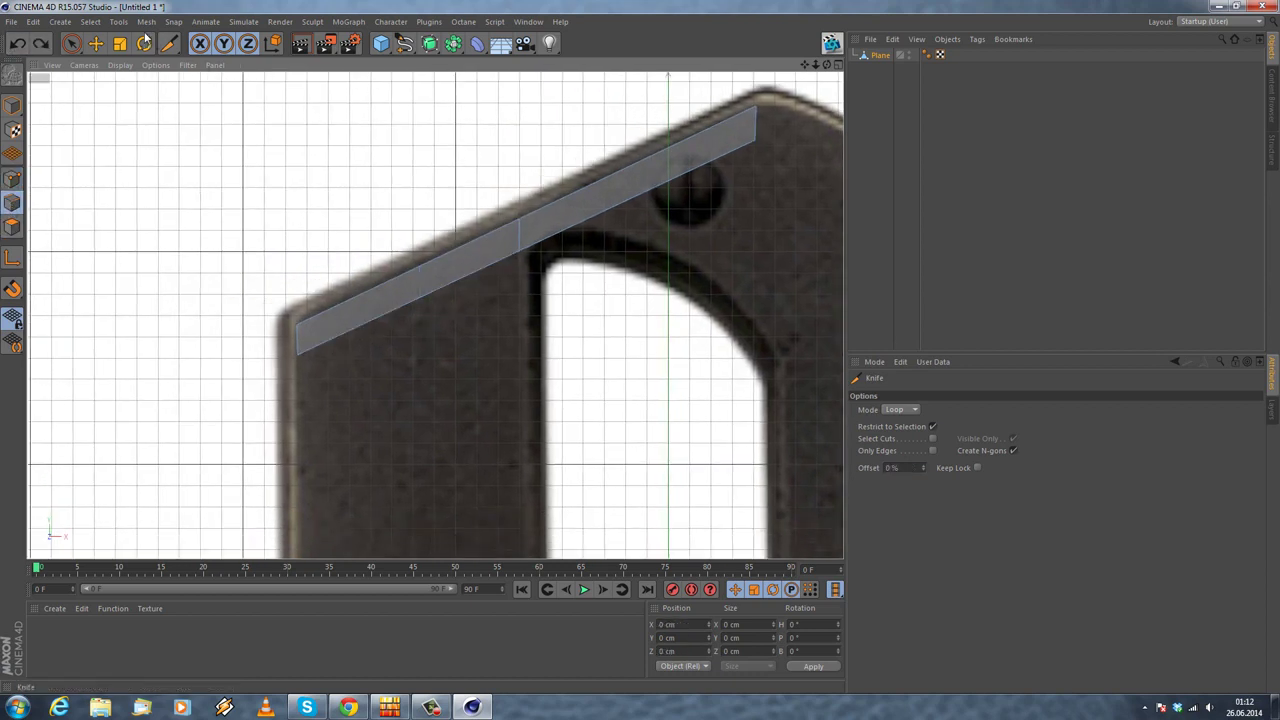
# Step: Select the lower edge of the strip's left section and extrude it about 209.7 cm downward
pyautogui.click(96, 43)
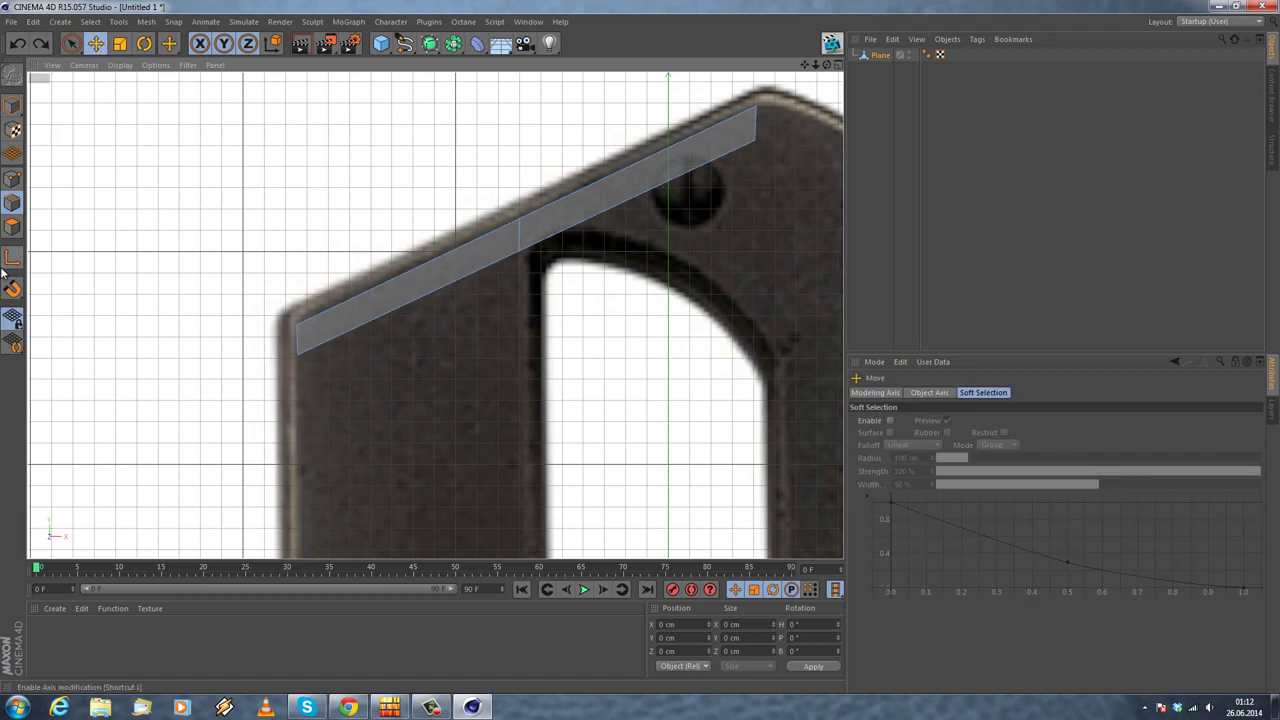
pyautogui.rightClick(213, 194)
pyautogui.click(410, 305)
pyautogui.click(409, 303)
pyautogui.rightClick(268, 212)
pyautogui.click(298, 483)
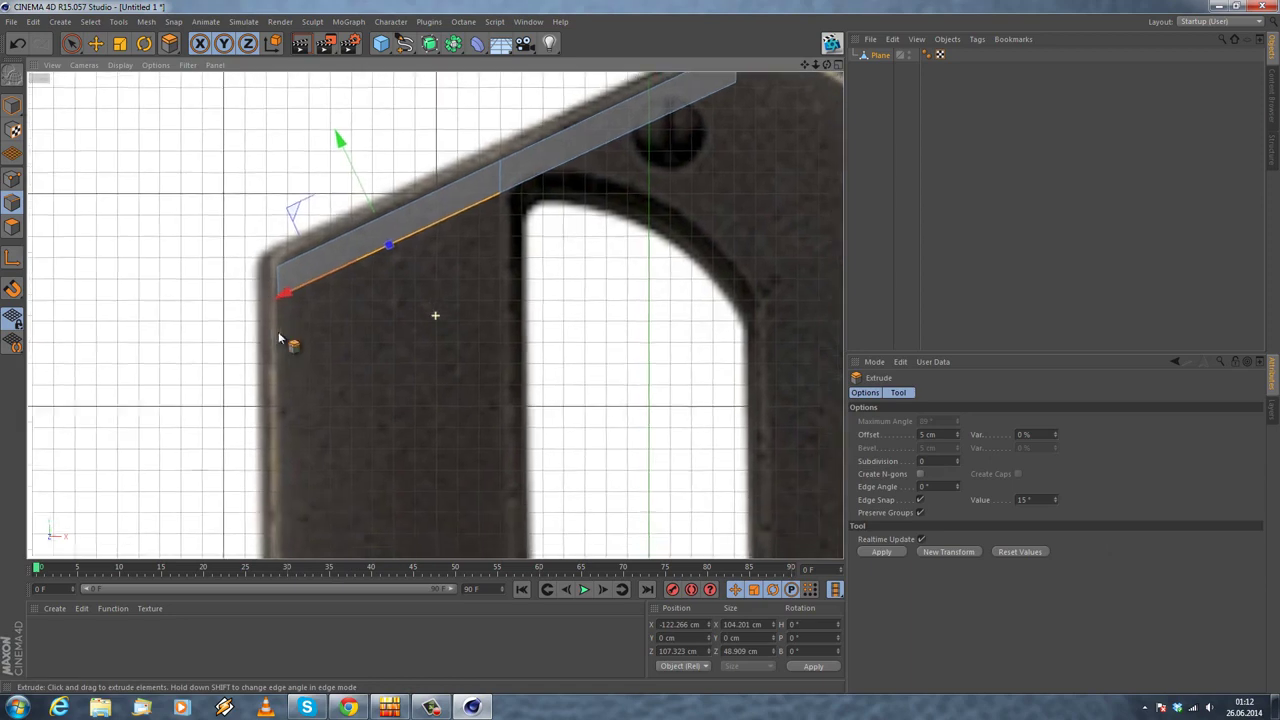
pyautogui.moveTo(649, 349); pyautogui.dragTo(640, 349)
pyautogui.scroll(-3, 219, 343)
pyautogui.keyDown('alt'); pyautogui.moveTo(238, 388); pyautogui.dragTo(307, 262, button='middle'); pyautogui.keyUp('alt')
pyautogui.click(17, 44)
pyautogui.moveTo(645, 349)
pyautogui.mouseDown()
pyautogui.moveTo(657, 363)
pyautogui.moveTo(623, 343)
pyautogui.mouseUp()
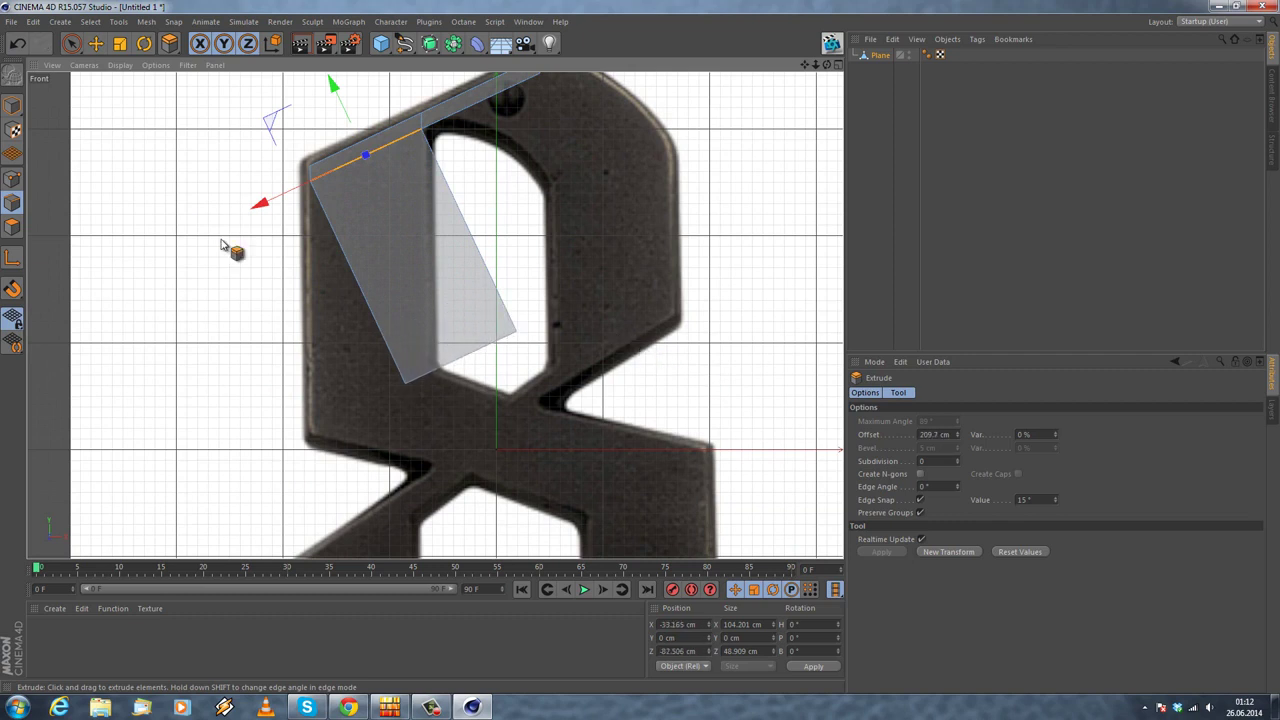
# Step: In point mode, move the extruded section's lower-left point onto the 8's left edge, at about X -173.9 cm
pyautogui.click(8, 186)
pyautogui.click(95, 43)
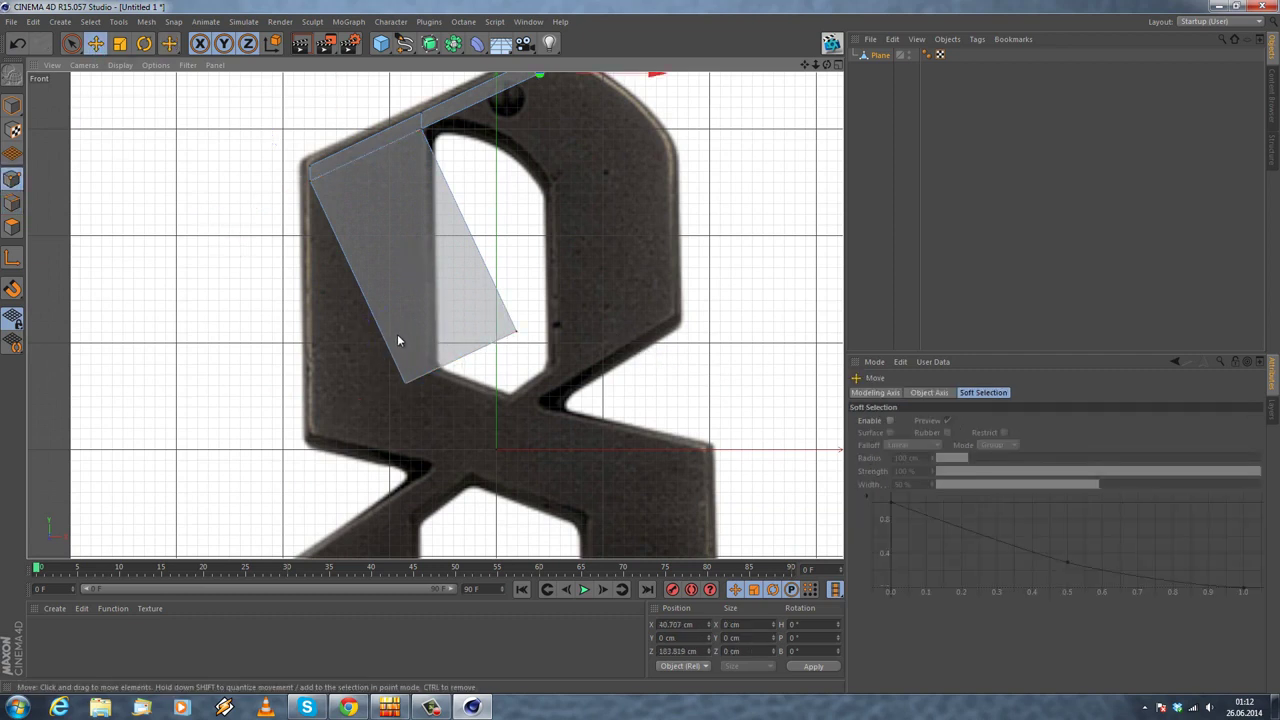
pyautogui.keyDown('alt'); pyautogui.moveTo(405, 240); pyautogui.dragTo(371, 327, button='middle'); pyautogui.keyUp('alt')
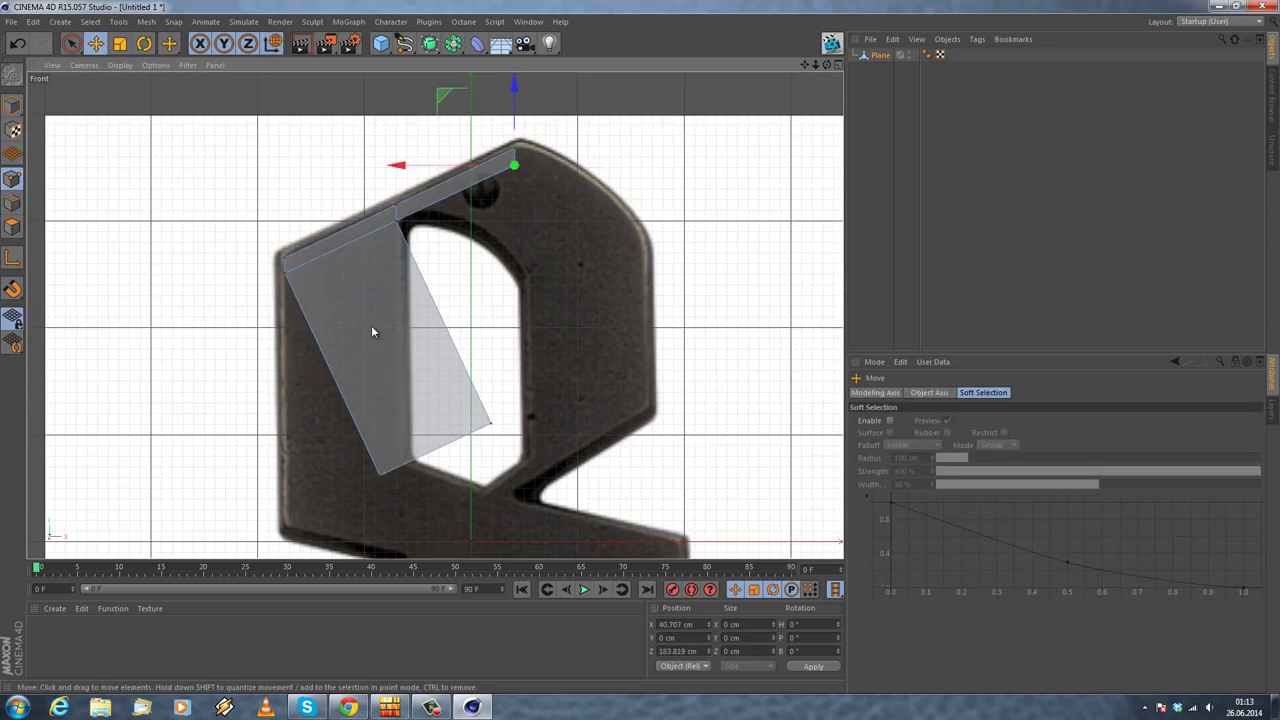
pyautogui.press('w')
pyautogui.scroll(4, 382, 380)
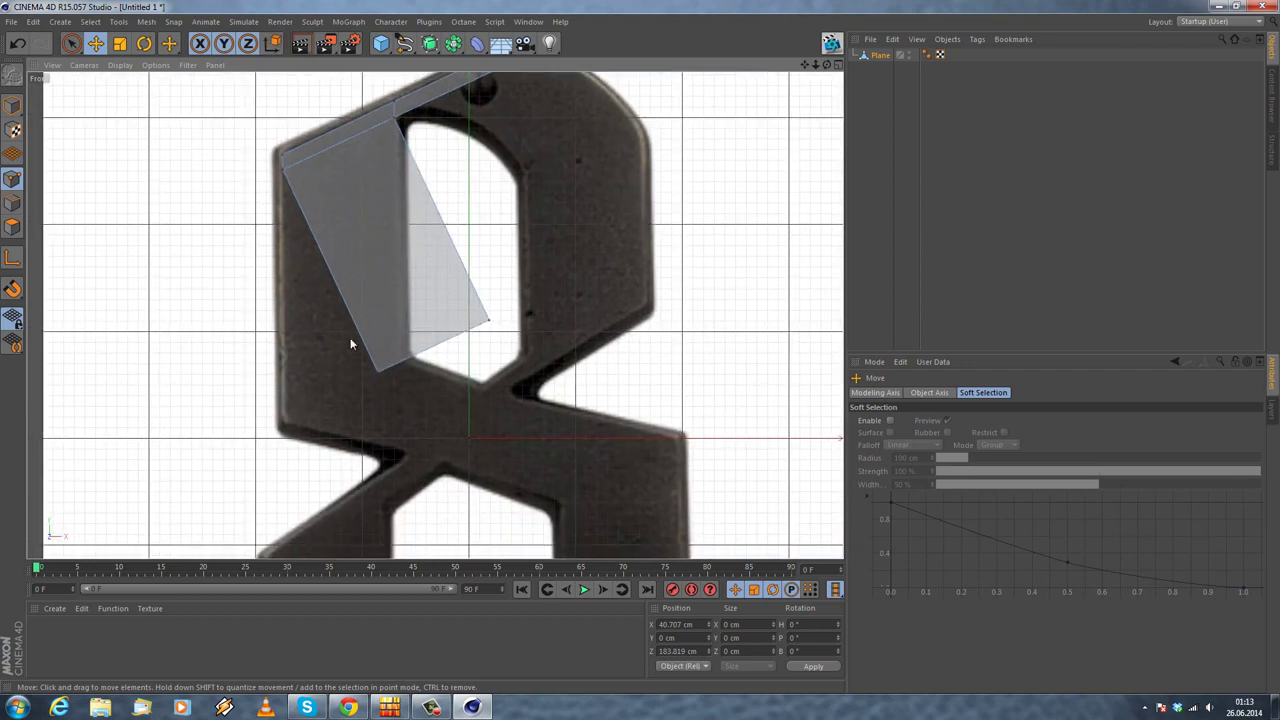
pyautogui.click(386, 381)
pyautogui.moveTo(429, 371); pyautogui.dragTo(344, 370)
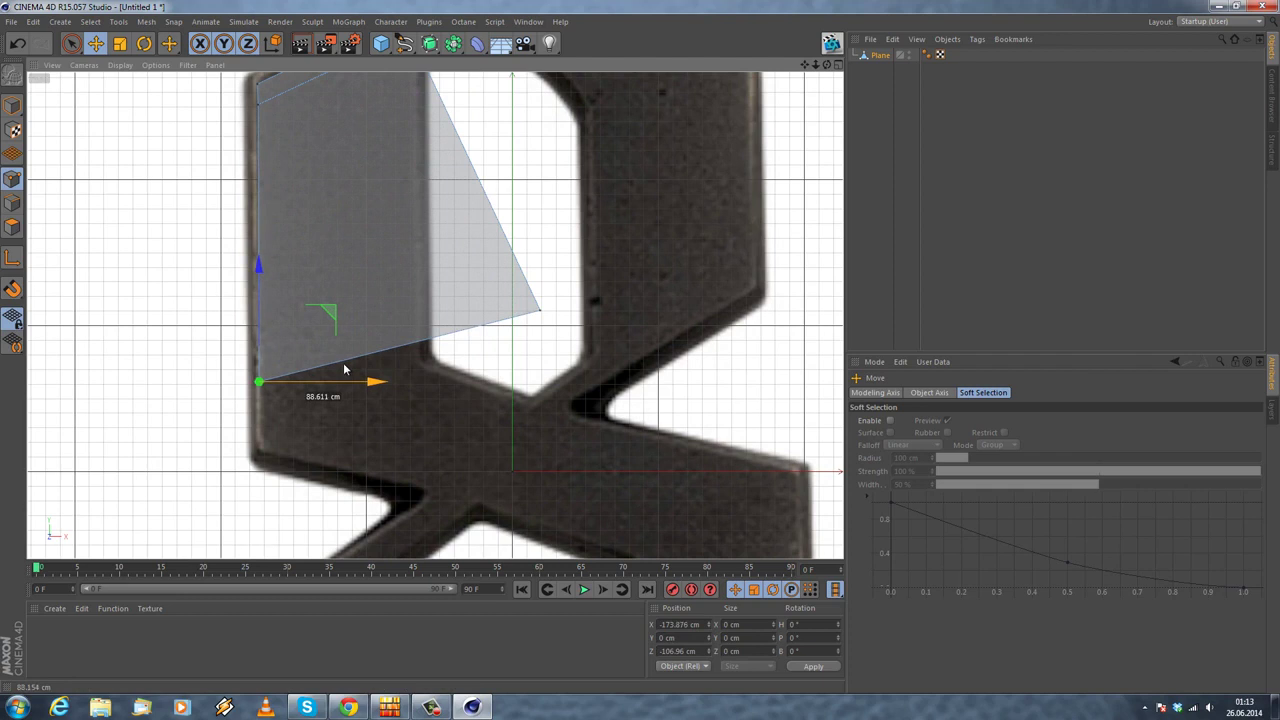
# Step: Move the section's lower-right point beside the upper hole's lower-left corner, at about X -65.6 cm and Z -95 cm
pyautogui.click(538, 310)
pyautogui.moveTo(596, 316); pyautogui.dragTo(474, 330)
pyautogui.moveTo(427, 246); pyautogui.dragTo(427, 300)
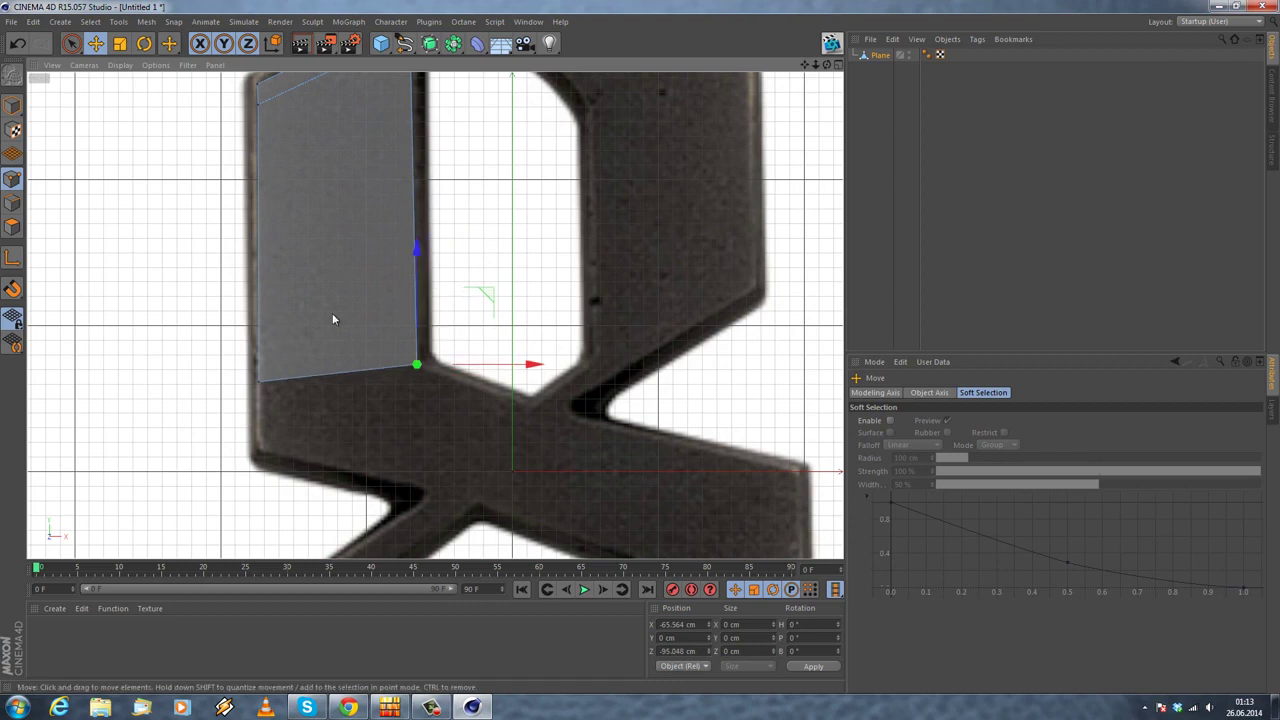
# Step: Raise the section's lower-left point to about Z -96 cm, roughly level with the lower-right point
pyautogui.click(260, 381)
pyautogui.moveTo(260, 331); pyautogui.dragTo(261, 315)
pyautogui.scroll(3, 379, 343)
pyautogui.scroll(3, 338, 318)
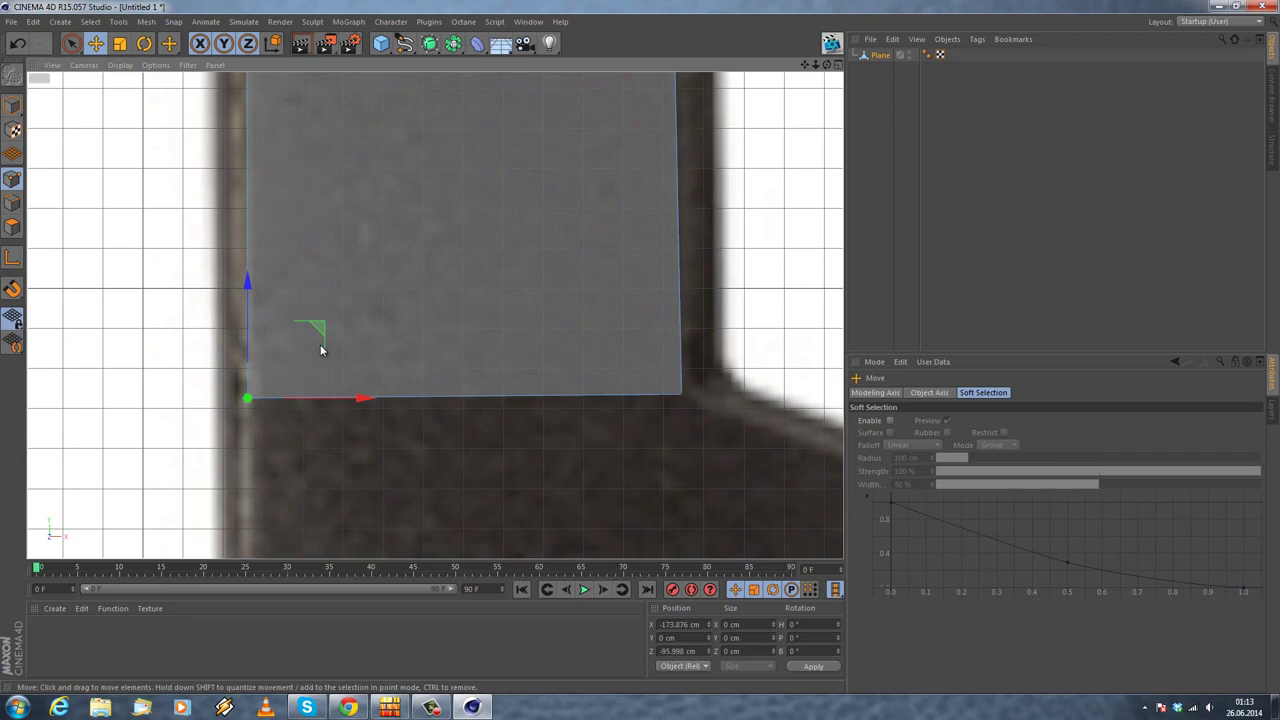
# Step: Shift the section's lower-right point slightly left to about X -67.8 cm so the inner edge runs along the upper hole
pyautogui.scroll(-8, 466, 337)
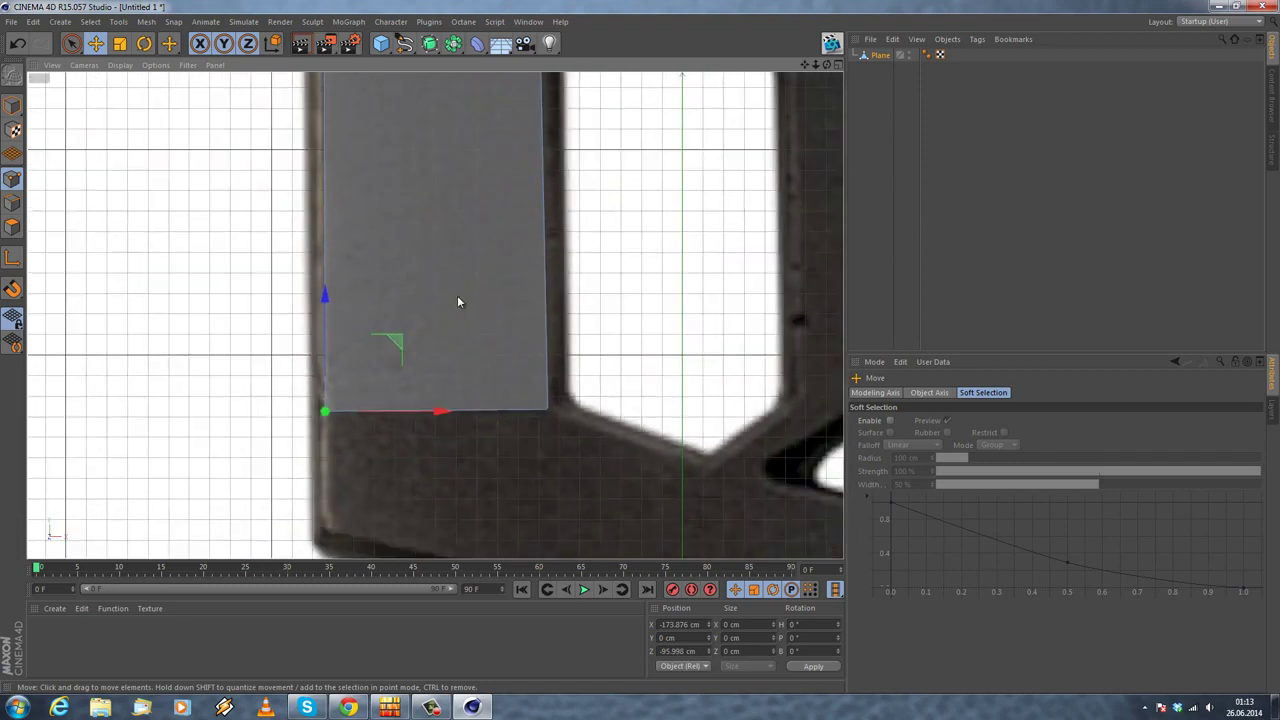
pyautogui.scroll(3, 455, 335)
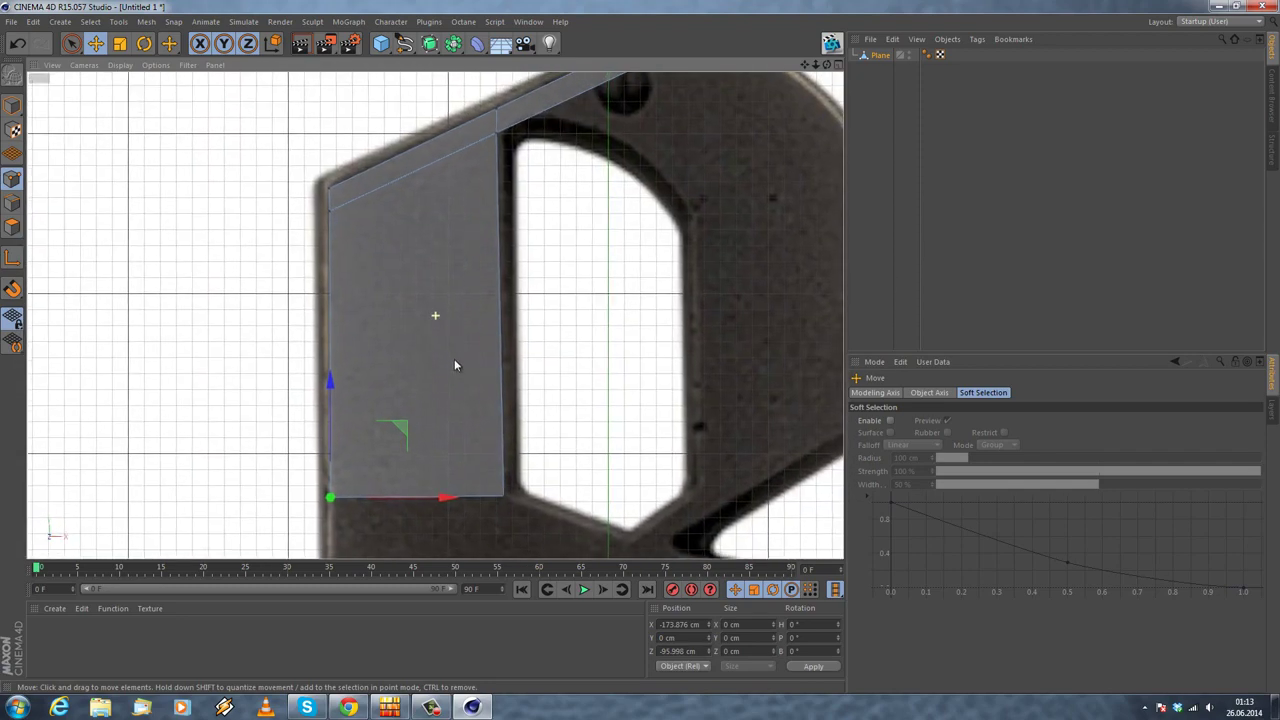
pyautogui.moveTo(453, 289)
pyautogui.keyDown('alt'); pyautogui.mouseDown(button='middle')
pyautogui.moveTo(495, 245)
pyautogui.moveTo(470, 336)
pyautogui.moveTo(472, 284)
pyautogui.mouseUp(button='middle'); pyautogui.keyUp('alt')
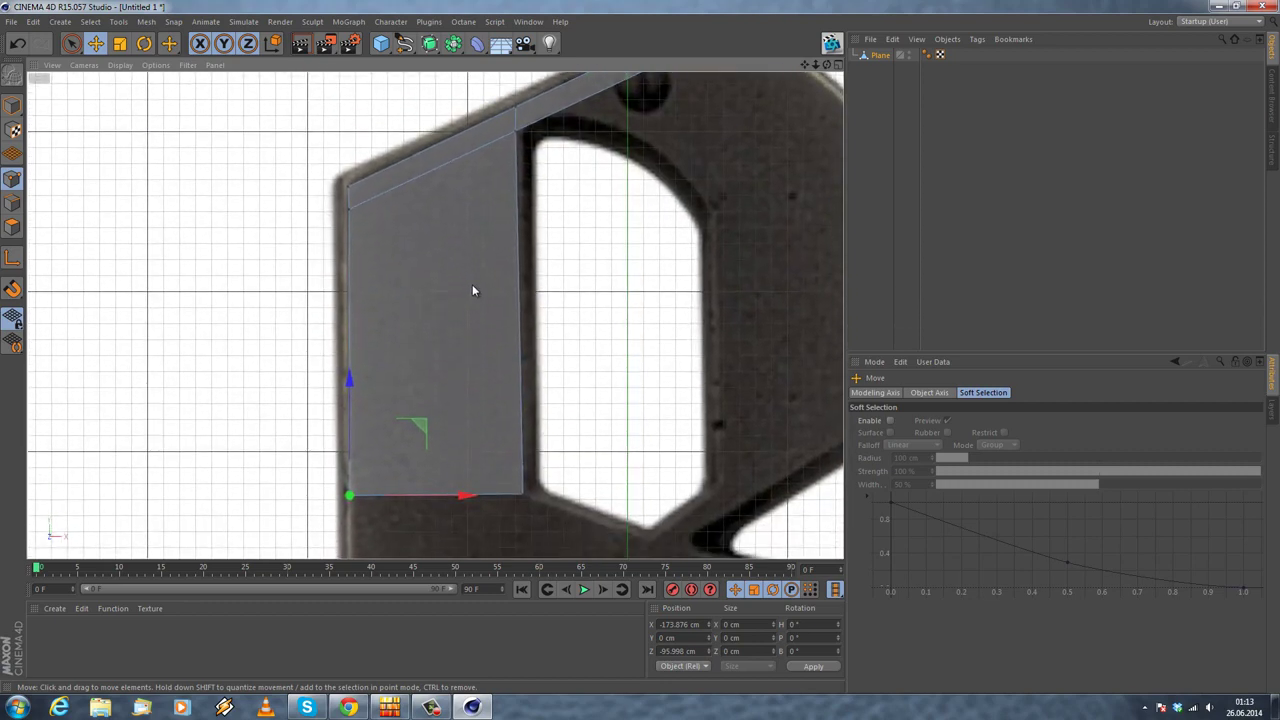
pyautogui.scroll(1, 428, 177)
pyautogui.scroll(-1, 508, 300)
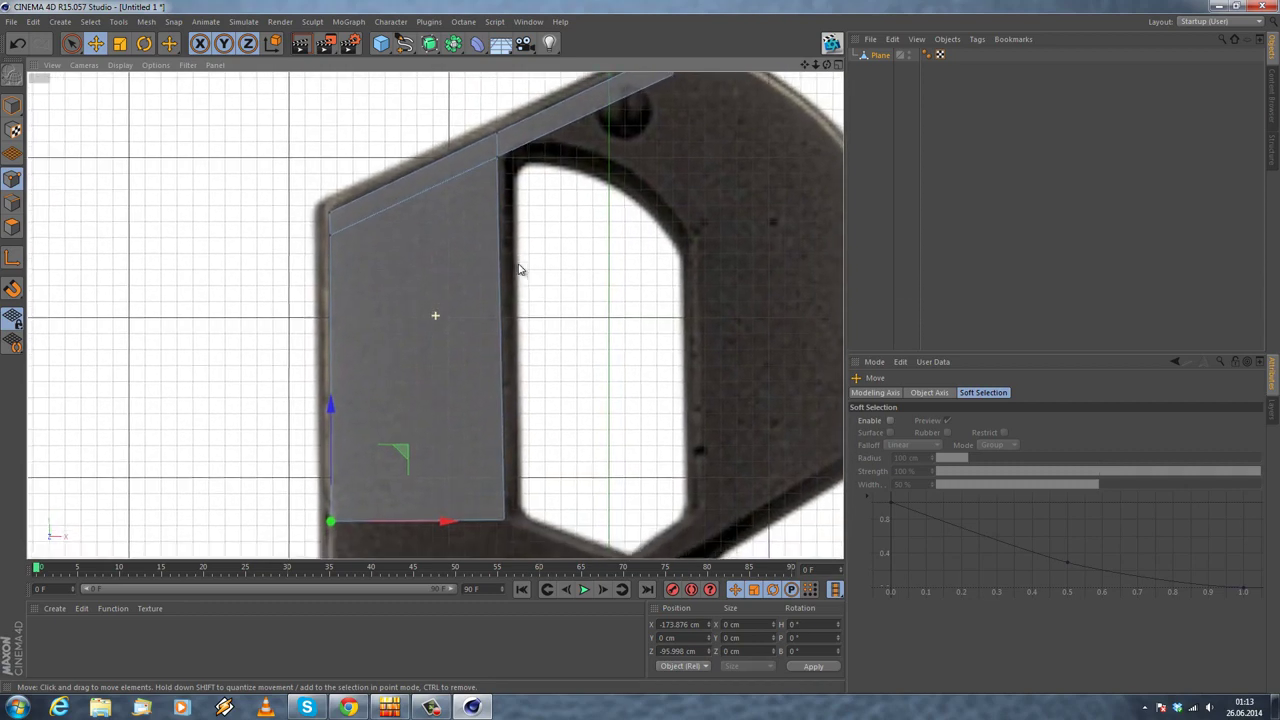
pyautogui.scroll(3, 525, 265)
pyautogui.scroll(-2, 507, 390)
pyautogui.scroll(-2, 507, 390)
pyautogui.scroll(2, 520, 430)
pyautogui.click(519, 461)
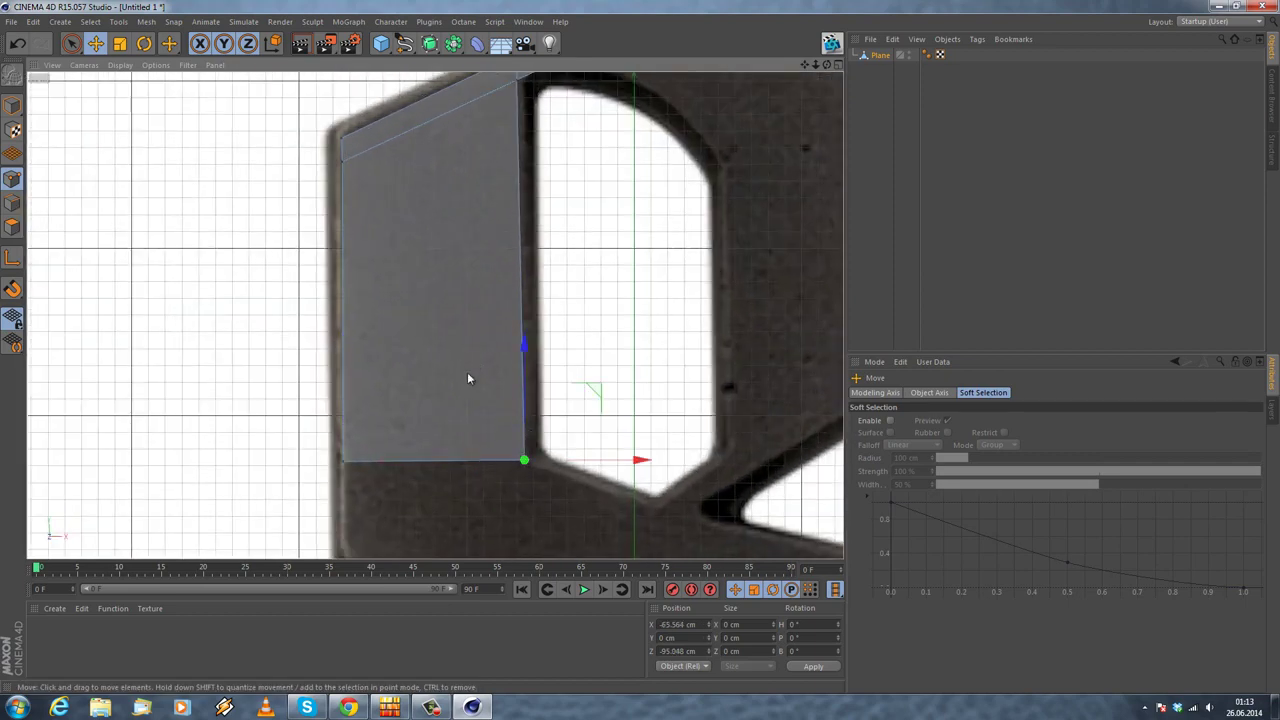
pyautogui.scroll(2, 474, 357)
pyautogui.scroll(-2, 451, 384)
pyautogui.moveTo(563, 505); pyautogui.dragTo(571, 500)
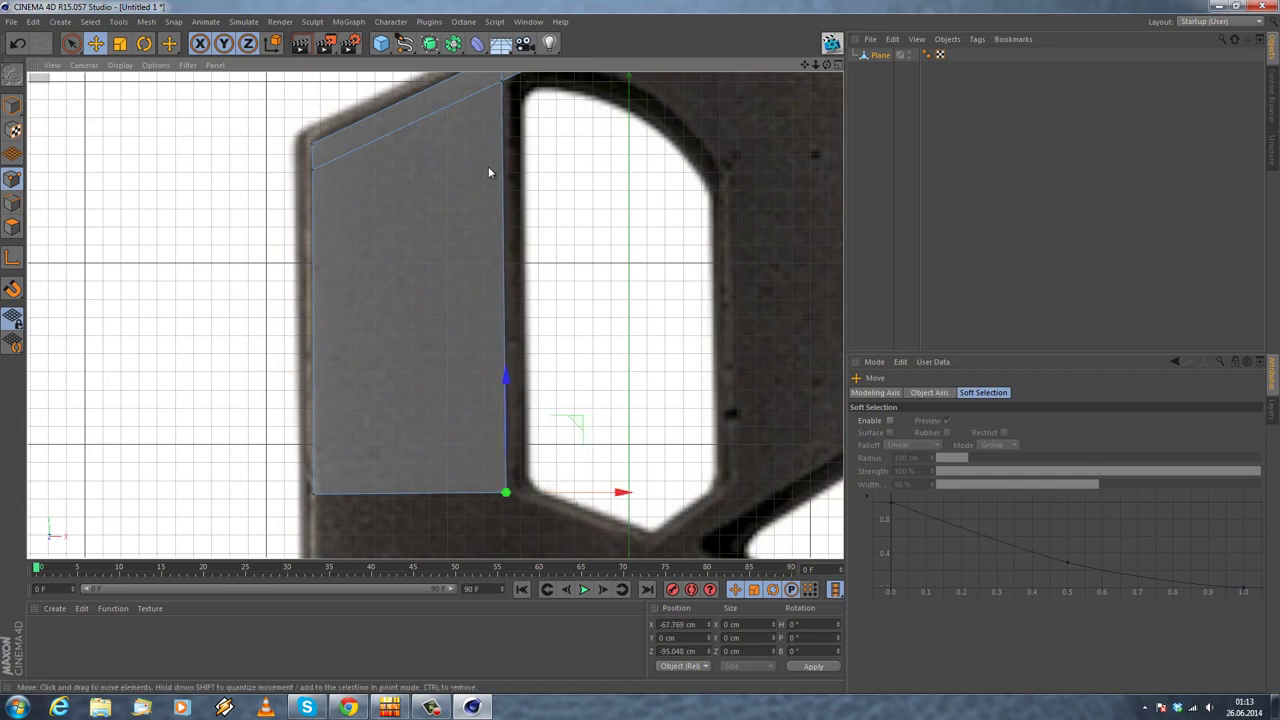
# Step: Examine how the left stem's lower corner points and side edges line up with the reference image
pyautogui.keyDown('alt'); pyautogui.moveTo(512, 216); pyautogui.dragTo(510, 246, button='middle'); pyautogui.keyUp('alt')
pyautogui.click(311, 523)
pyautogui.keyDown('alt'); pyautogui.moveTo(351, 449); pyautogui.dragTo(386, 349, button='middle'); pyautogui.keyUp('alt')
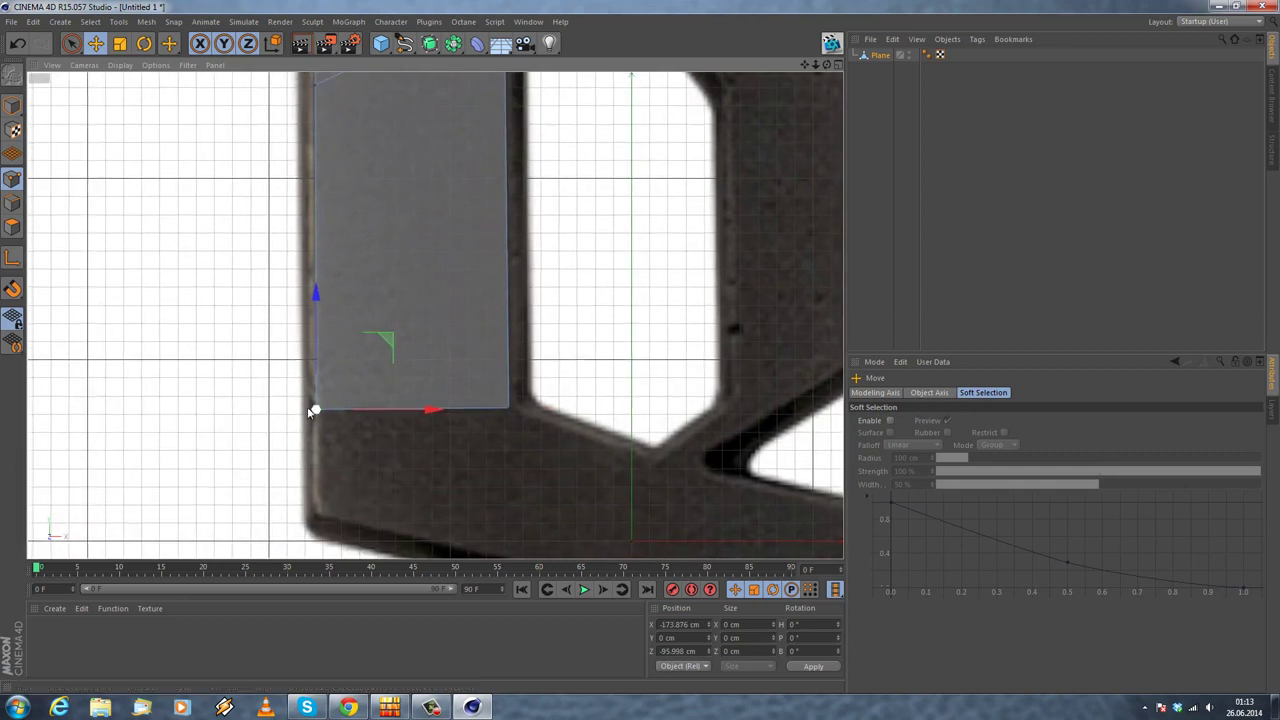
pyautogui.click(507, 412)
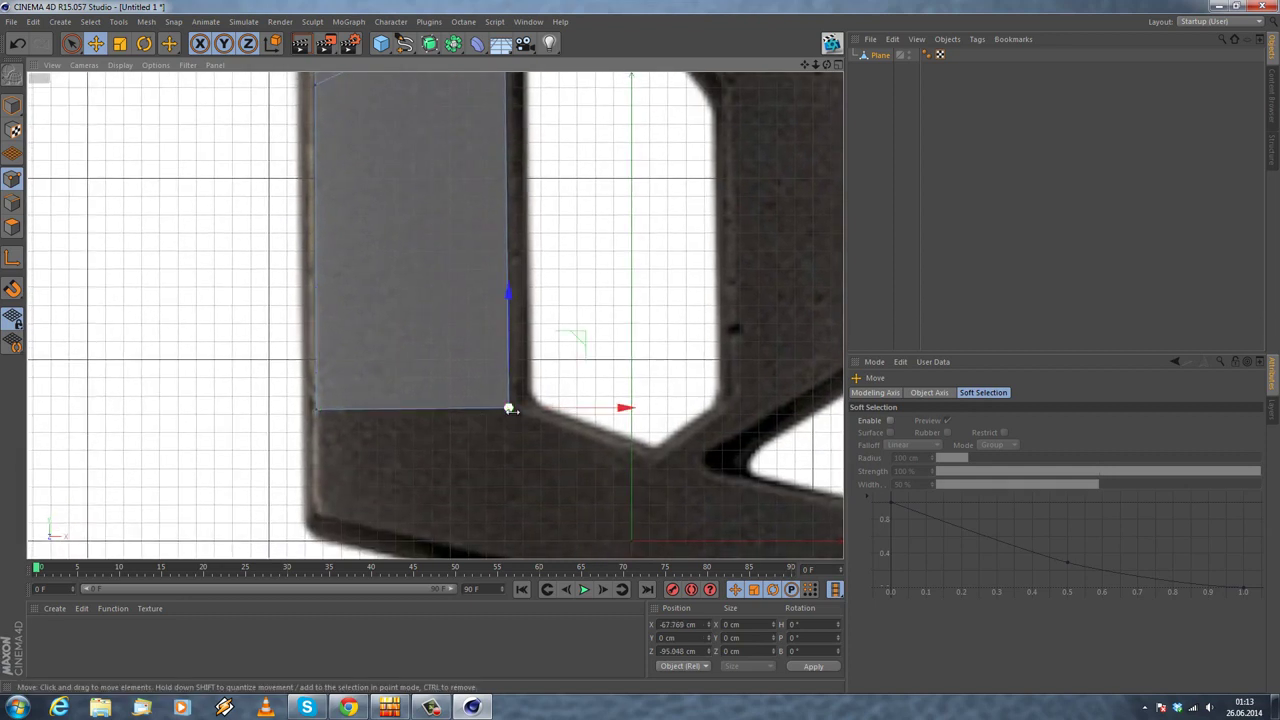
pyautogui.keyDown('alt'); pyautogui.moveTo(505, 226); pyautogui.dragTo(484, 115, button='middle'); pyautogui.keyUp('alt')
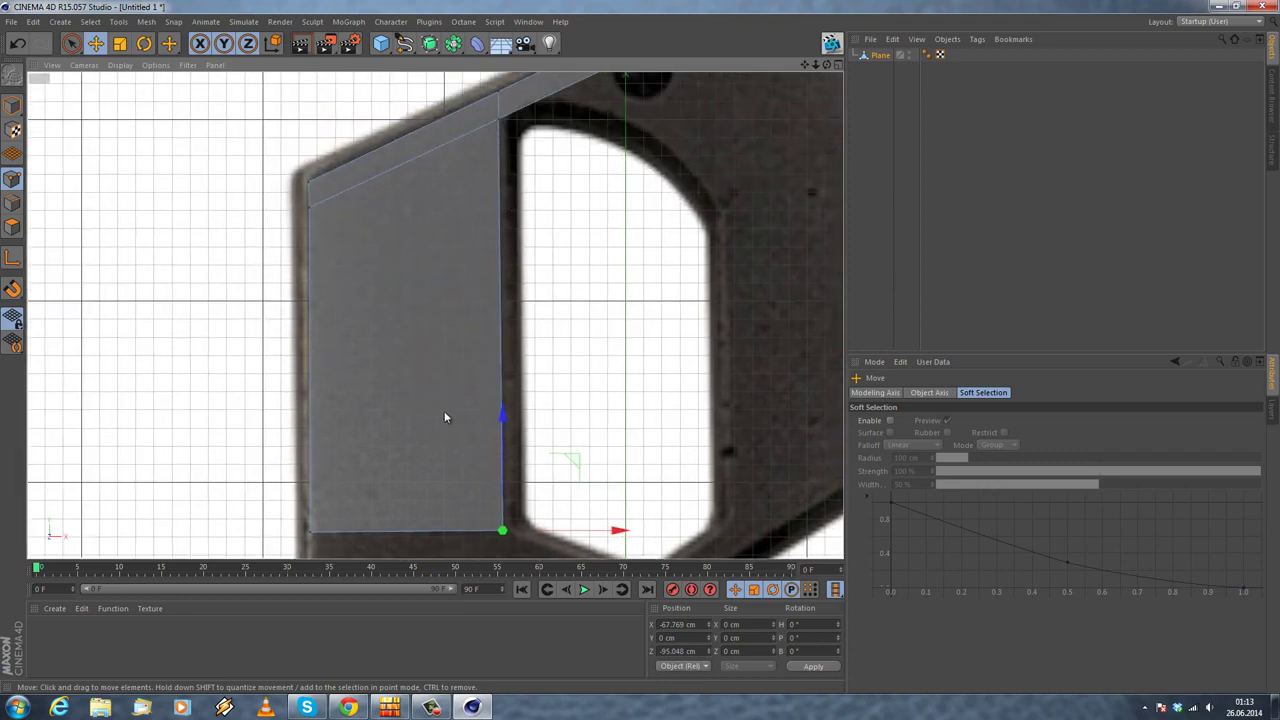
pyautogui.keyDown('alt'); pyautogui.moveTo(447, 418); pyautogui.dragTo(478, 172, button='middle'); pyautogui.keyUp('alt')
pyautogui.scroll(-5, 478, 172)
pyautogui.keyDown('alt'); pyautogui.moveTo(397, 325); pyautogui.dragTo(363, 439, button='middle'); pyautogui.keyUp('alt')
# Step: In edge mode, select the left stem's bottom edge and extrude it about 58.1 cm down to the 8's outer left corner
pyautogui.click(8, 207)
pyautogui.click(400, 352)
pyautogui.scroll(3, 362, 353)
pyautogui.keyDown('alt'); pyautogui.moveTo(363, 317); pyautogui.dragTo(290, 368, button='middle'); pyautogui.keyUp('alt')
pyautogui.keyDown('alt'); pyautogui.moveTo(291, 368); pyautogui.dragTo(260, 309, button='right'); pyautogui.keyUp('alt')
pyautogui.rightClick(258, 298)
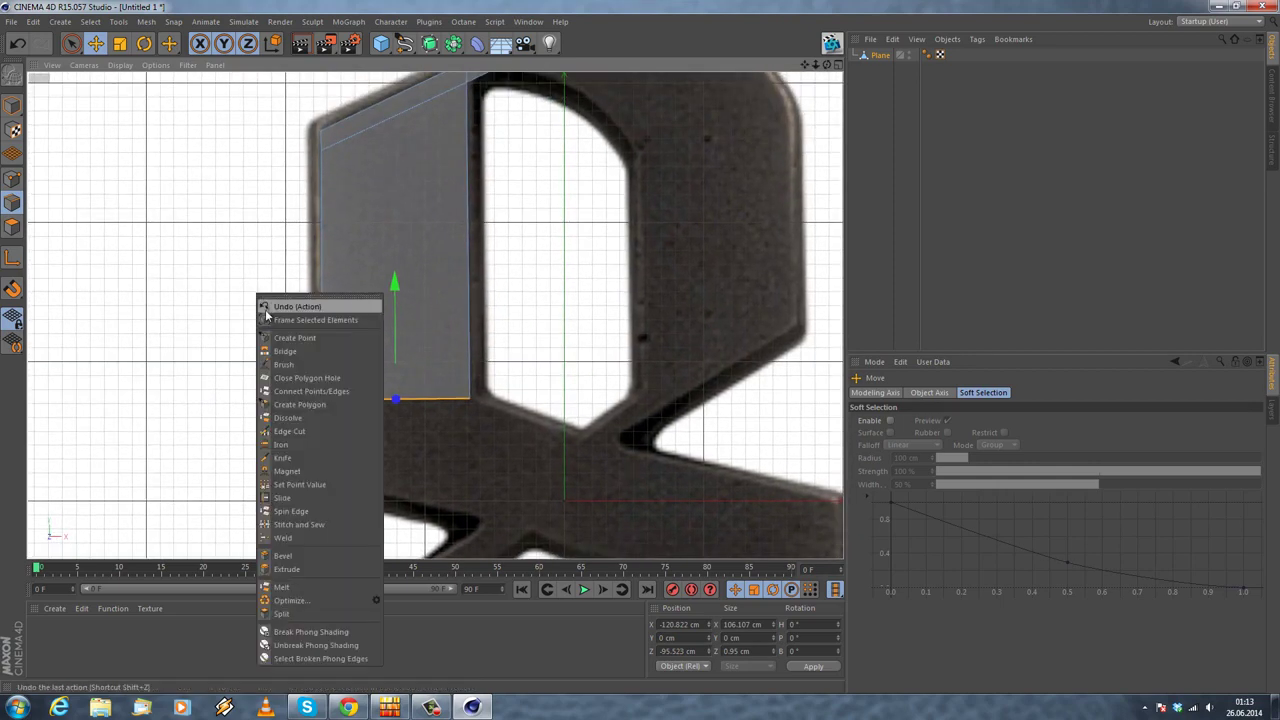
pyautogui.click(287, 569)
pyautogui.keyDown('alt'); pyautogui.moveTo(306, 414); pyautogui.dragTo(336, 418, button='middle'); pyautogui.keyUp('alt')
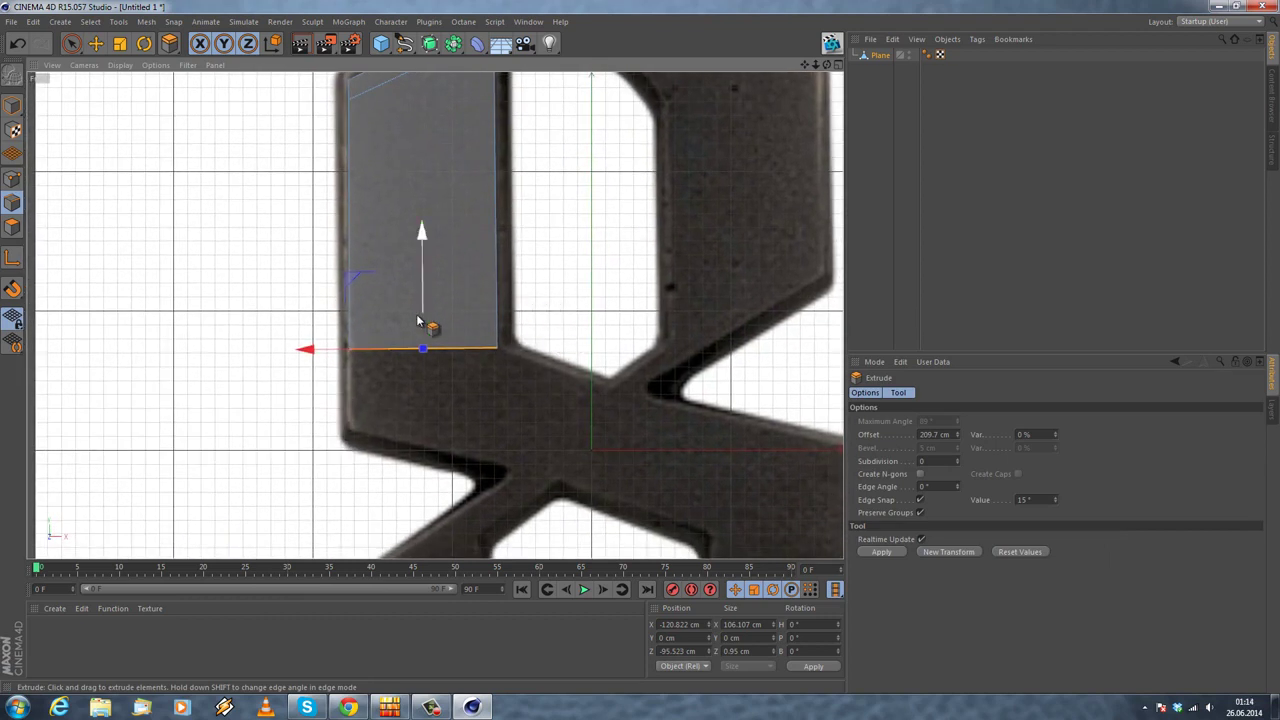
pyautogui.moveTo(591, 294); pyautogui.dragTo(649, 359)
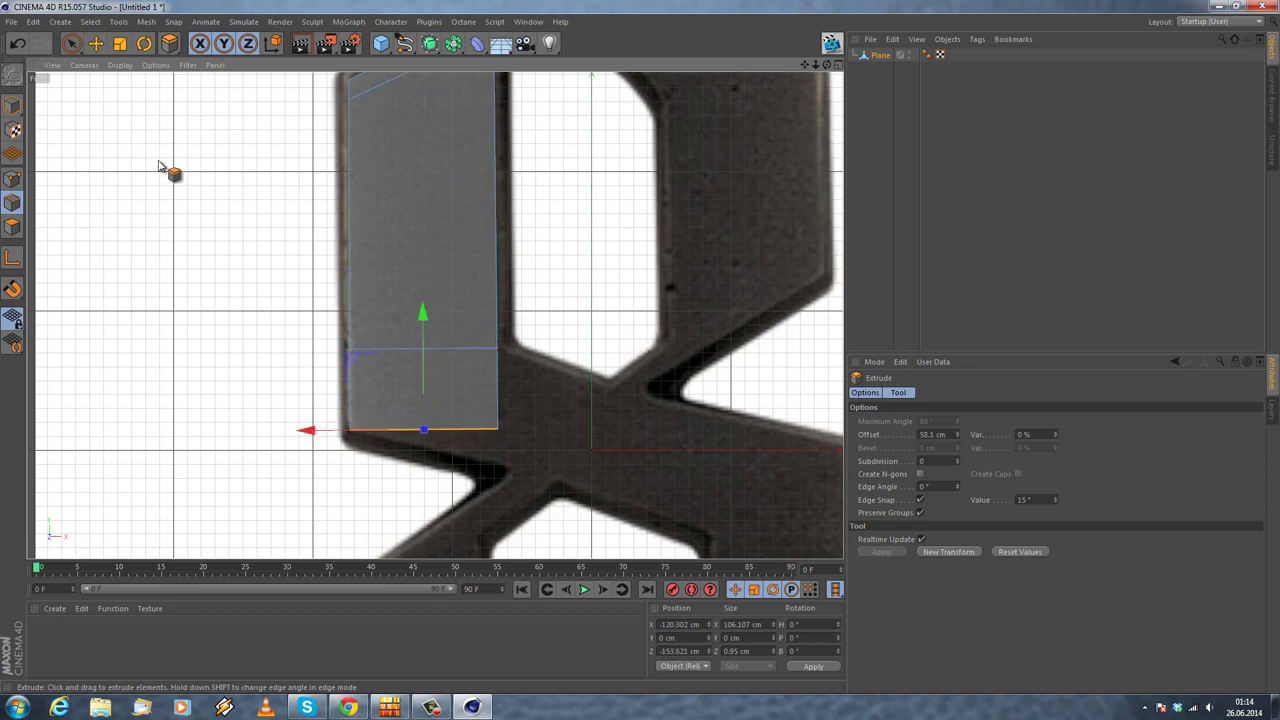
# Step: In point mode, move the new section's lower-right point down to the waist notch, at about X -67.2 cm and Z -177.3 cm
pyautogui.click(12, 180)
pyautogui.click(95, 43)
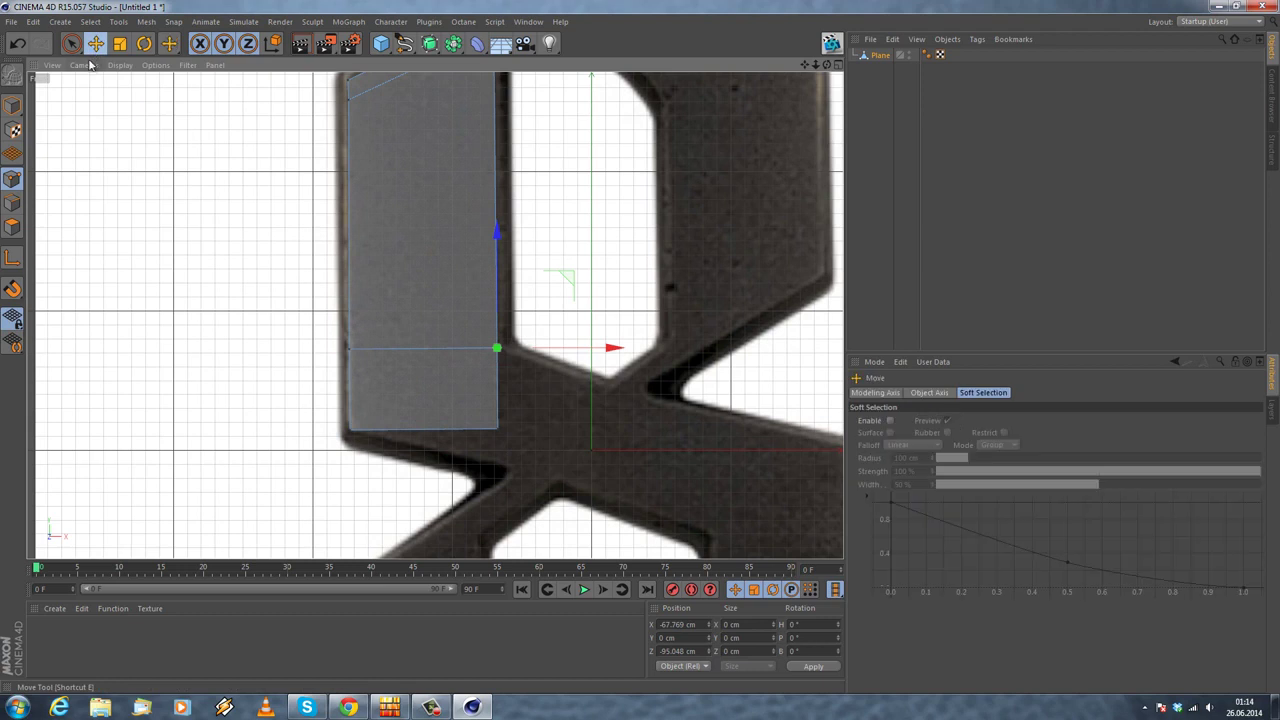
pyautogui.scroll(2, 498, 400)
pyautogui.moveTo(507, 353); pyautogui.dragTo(500, 401)
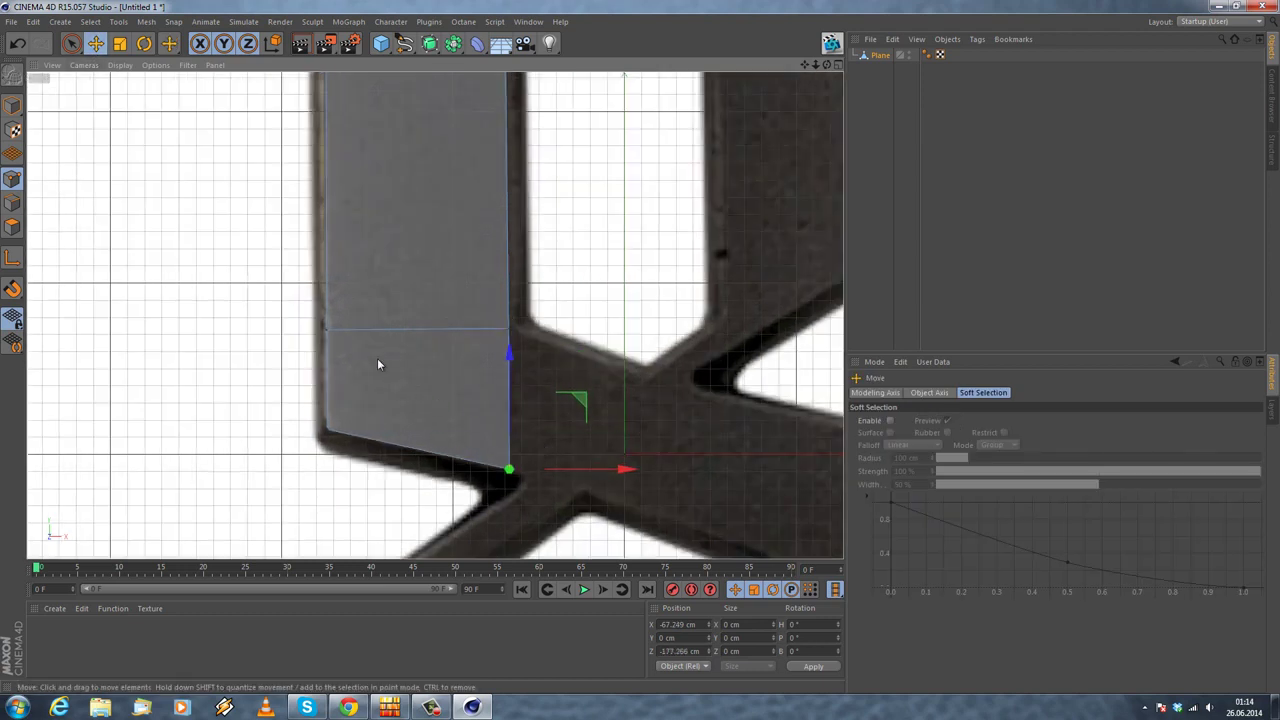
# Step: Select the right edge of the lowest section and extrude it about 265.2 cm across the middle of the 8
pyautogui.keyDown('alt'); pyautogui.moveTo(300, 340); pyautogui.dragTo(251, 326, button='middle'); pyautogui.keyUp('alt')
pyautogui.click(12, 203)
pyautogui.click(458, 360)
pyautogui.rightClick(578, 290)
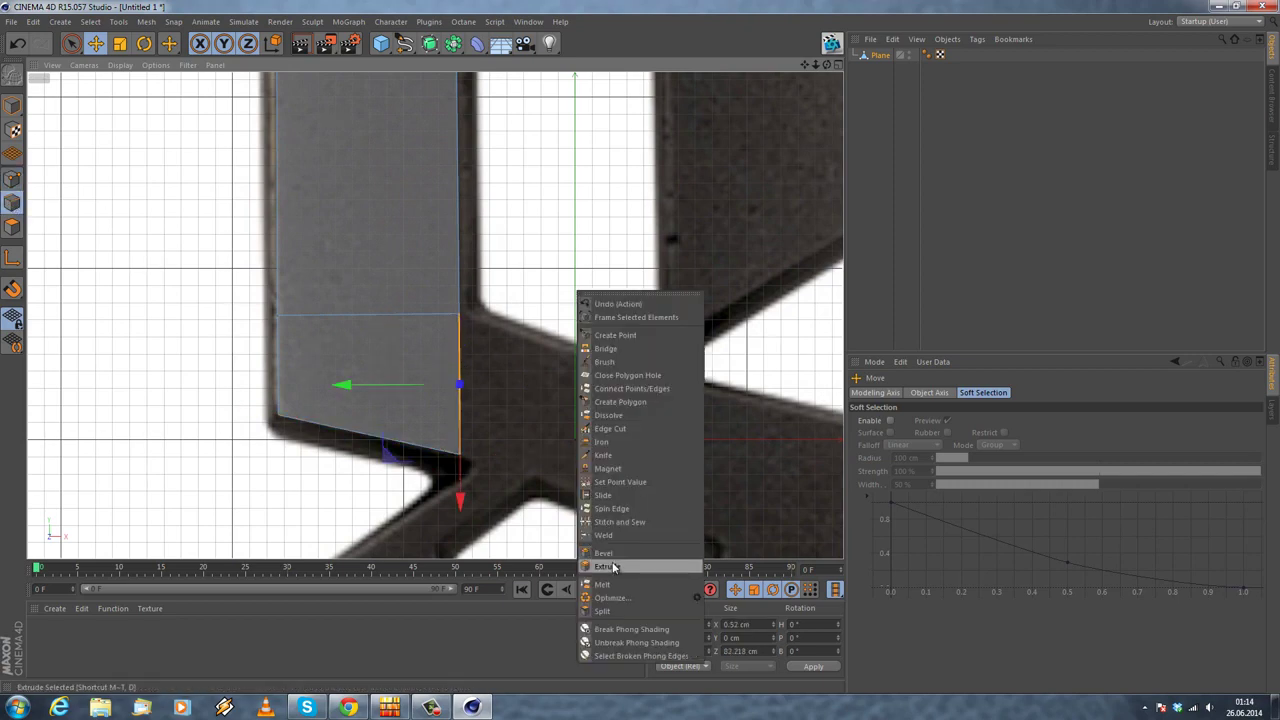
pyautogui.click(607, 566)
pyautogui.scroll(-5, 414, 300)
pyautogui.keyDown('alt'); pyautogui.moveTo(432, 309); pyautogui.dragTo(424, 298, button='middle'); pyautogui.keyUp('alt')
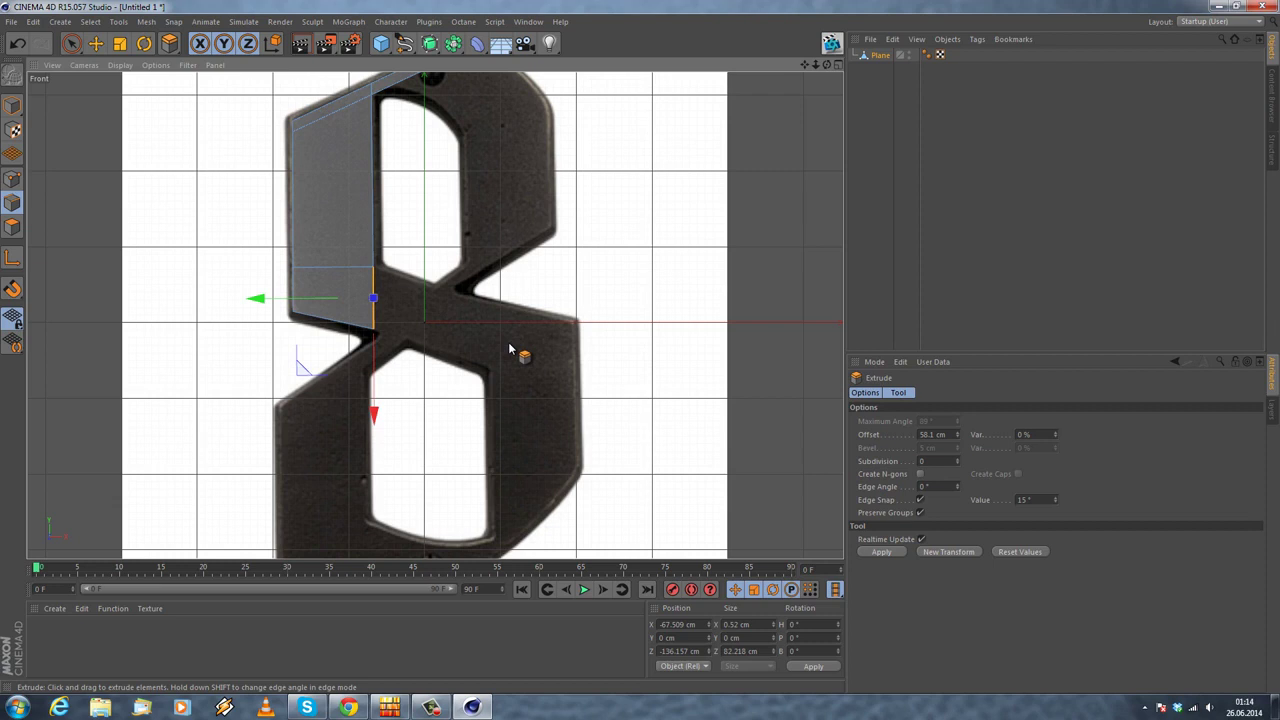
pyautogui.moveTo(510, 350); pyautogui.dragTo(643, 354)
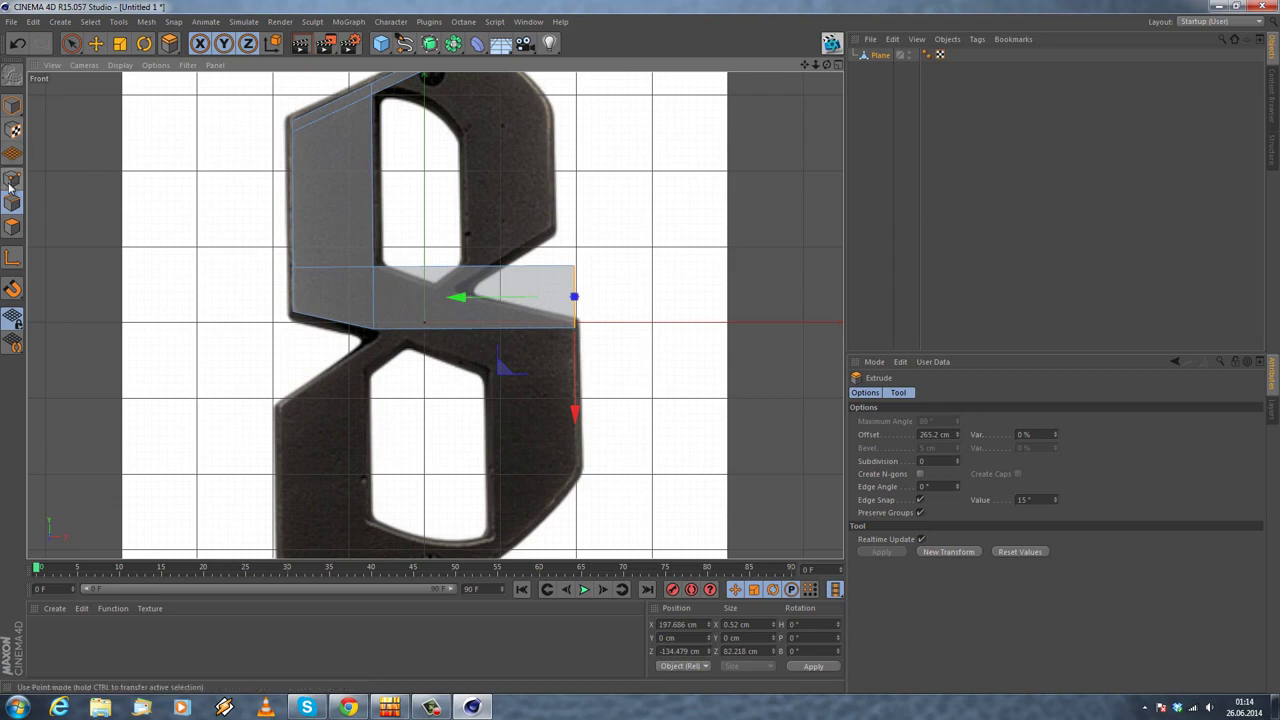
# Step: In point mode, move the middle section's two right points down so its edges slope with the band, the upper one at about Z -169.4 cm
pyautogui.scroll(2, 586, 237)
pyautogui.click(96, 43)
pyautogui.scroll(2, 514, 340)
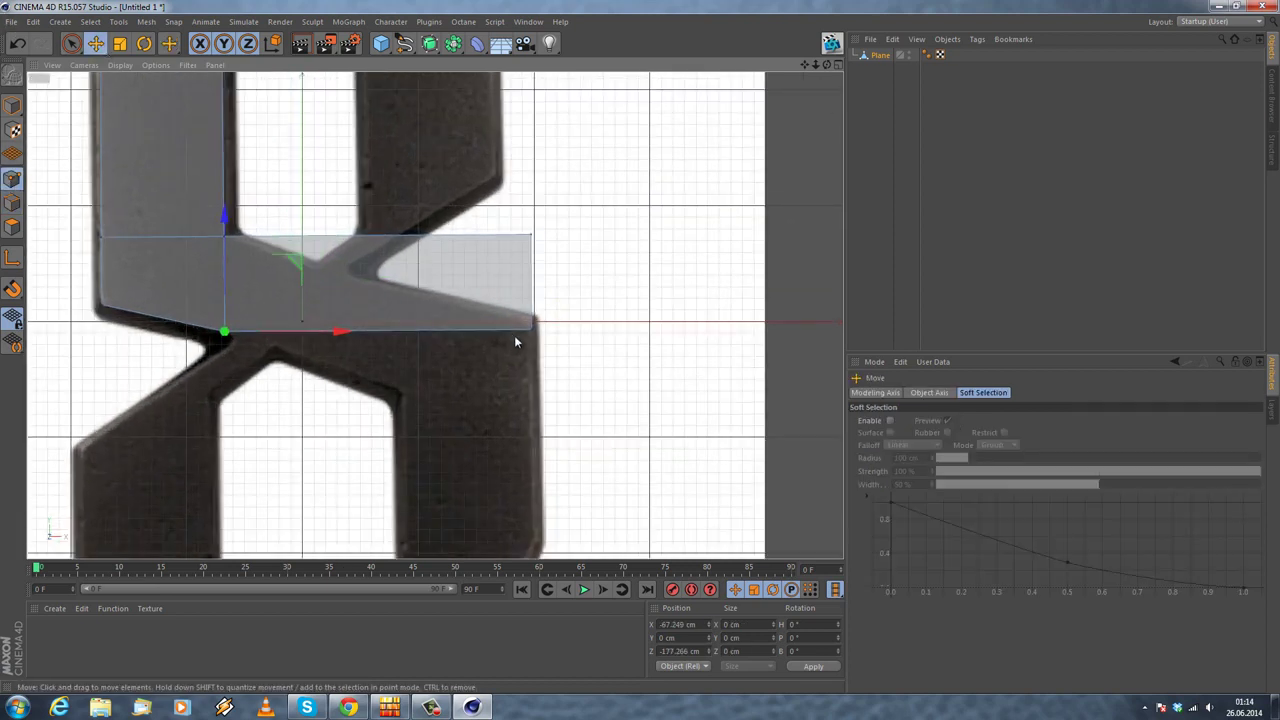
pyautogui.click(527, 331)
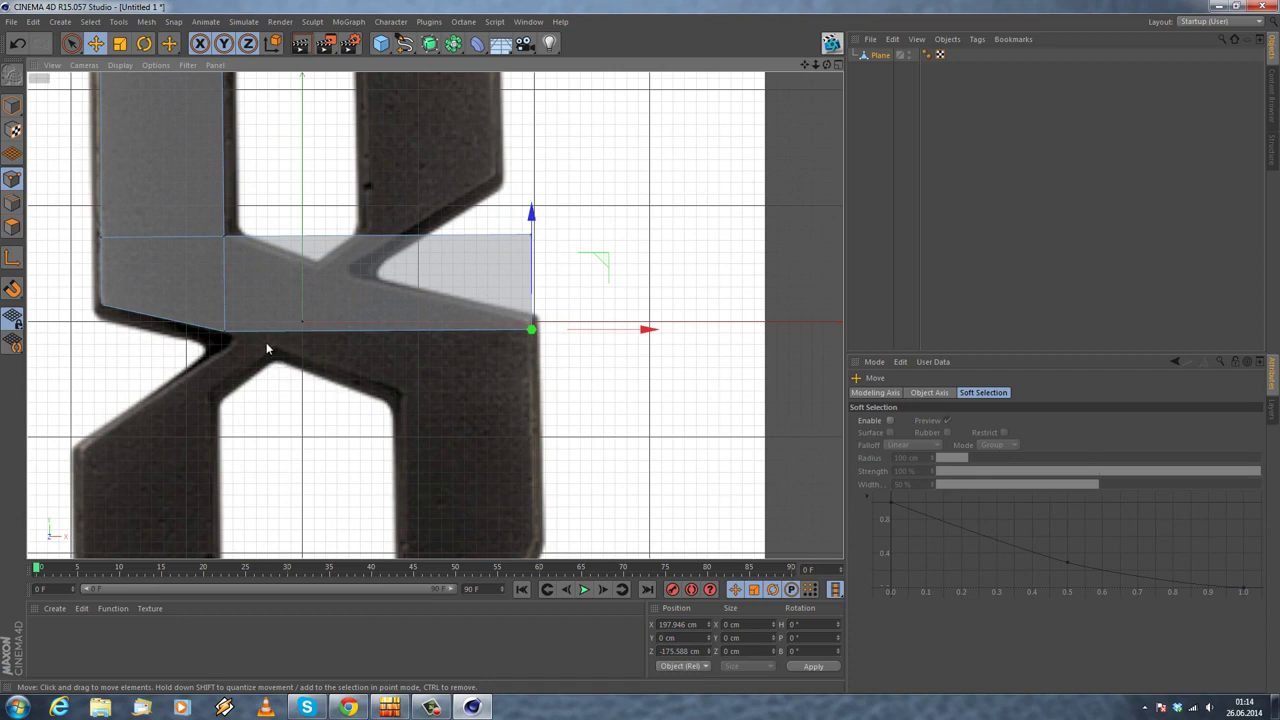
pyautogui.moveTo(537, 217); pyautogui.dragTo(488, 315)
pyautogui.moveTo(457, 327)
pyautogui.mouseDown()
pyautogui.moveTo(466, 295)
pyautogui.moveTo(460, 308)
pyautogui.mouseUp()
pyautogui.click(532, 237)
pyautogui.moveTo(531, 163); pyautogui.dragTo(522, 251)
# Step: Make a vertical loop cut with the Knife through the diagonal band at the lower hole's upper-right corner
pyautogui.keyDown('alt'); pyautogui.moveTo(304, 265); pyautogui.dragTo(446, 178, button='middle'); pyautogui.keyUp('alt')
pyautogui.rightClick(463, 184)
pyautogui.click(421, 171)
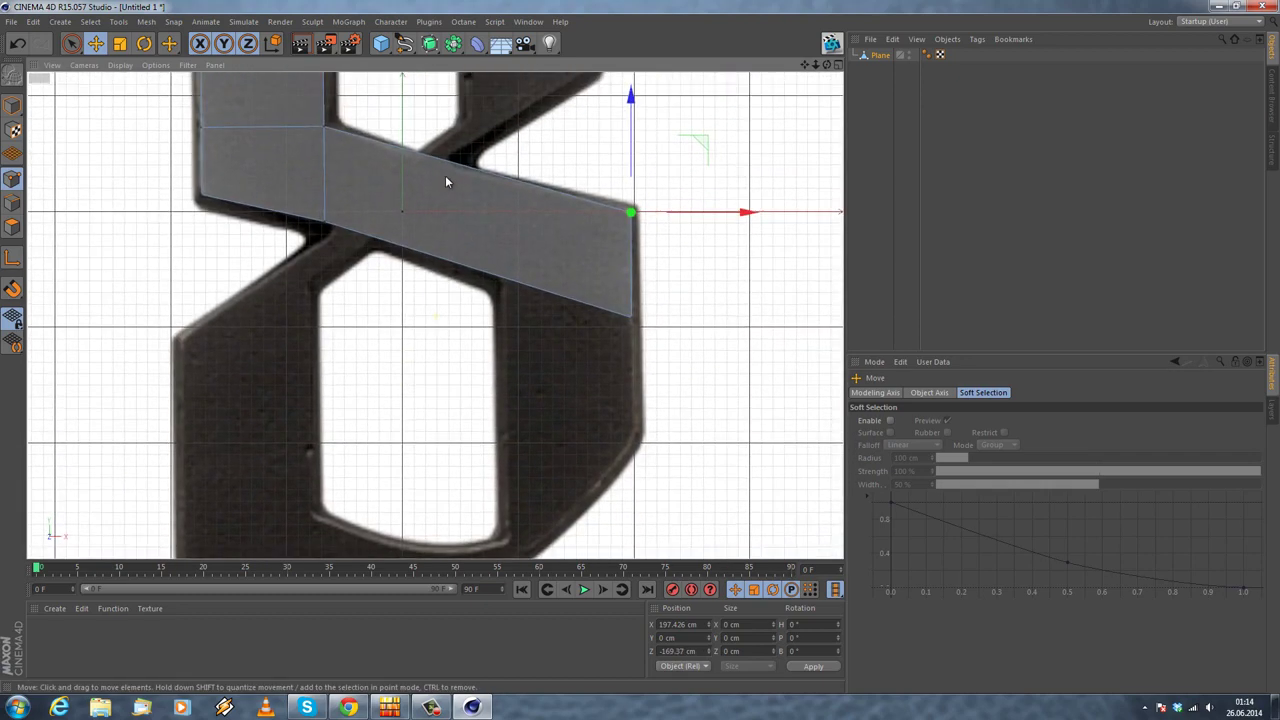
pyautogui.rightClick(512, 141)
pyautogui.click(522, 287)
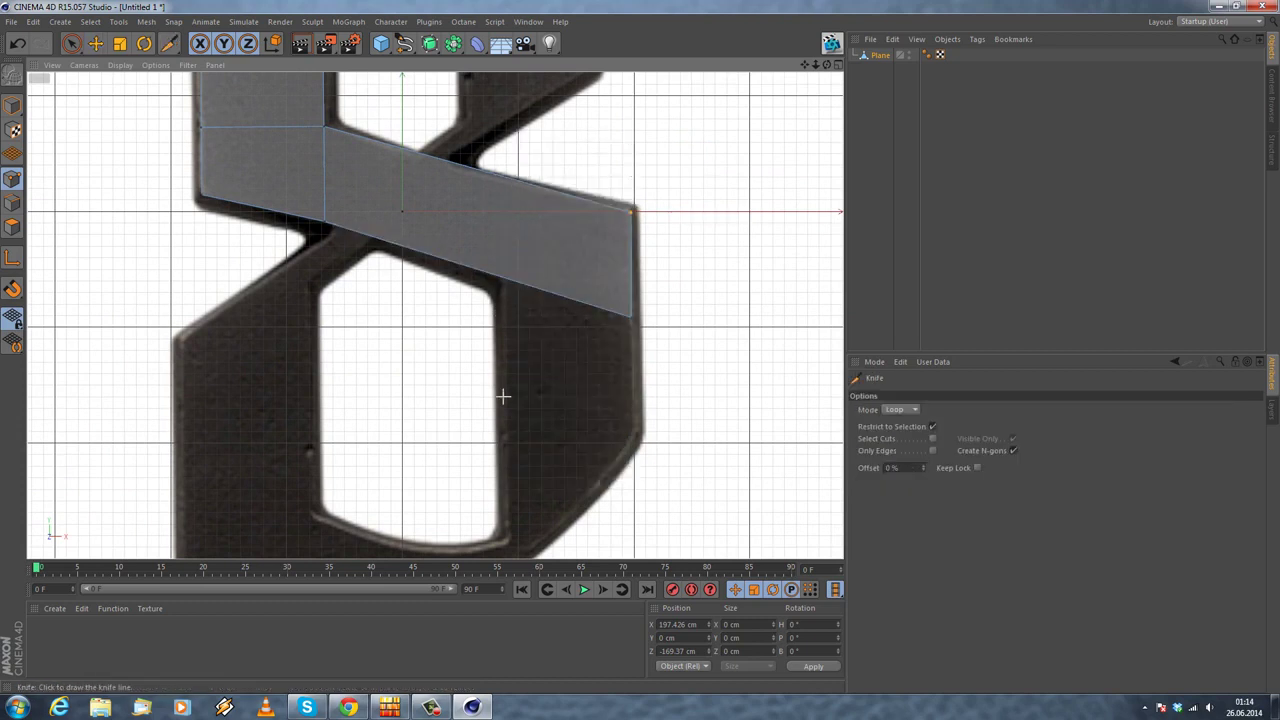
pyautogui.click(503, 275)
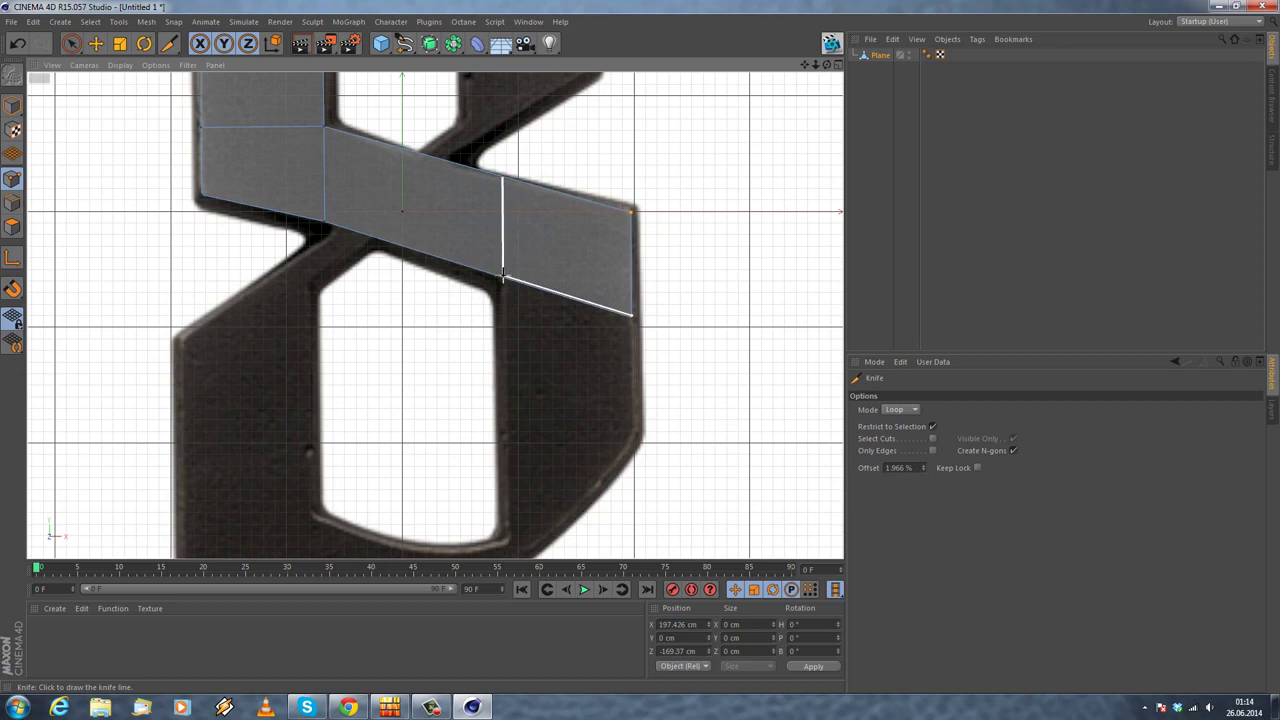
# Step: In edge mode, select the band's bottom edge right of the new cut and extrude it about 100.6 cm downward
pyautogui.click(96, 43)
pyautogui.click(13, 203)
pyautogui.click(555, 295)
pyautogui.rightClick(720, 174)
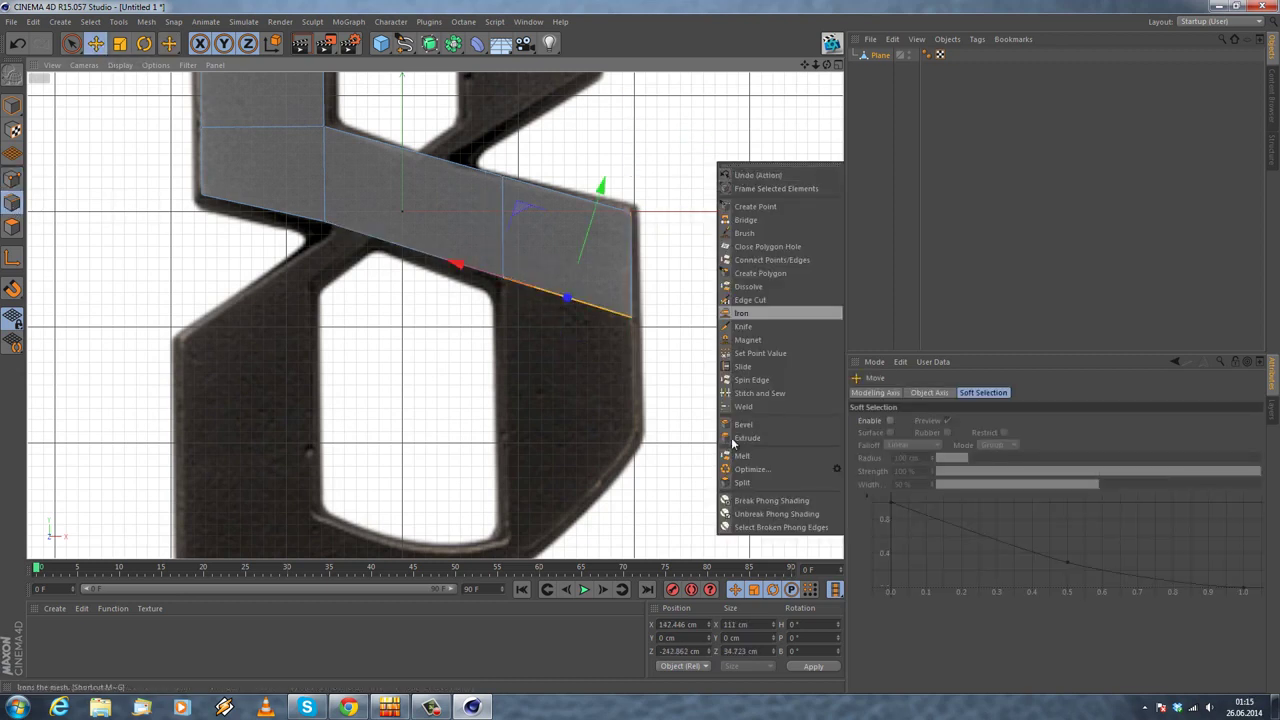
pyautogui.click(745, 438)
pyautogui.moveTo(651, 394); pyautogui.dragTo(601, 432)
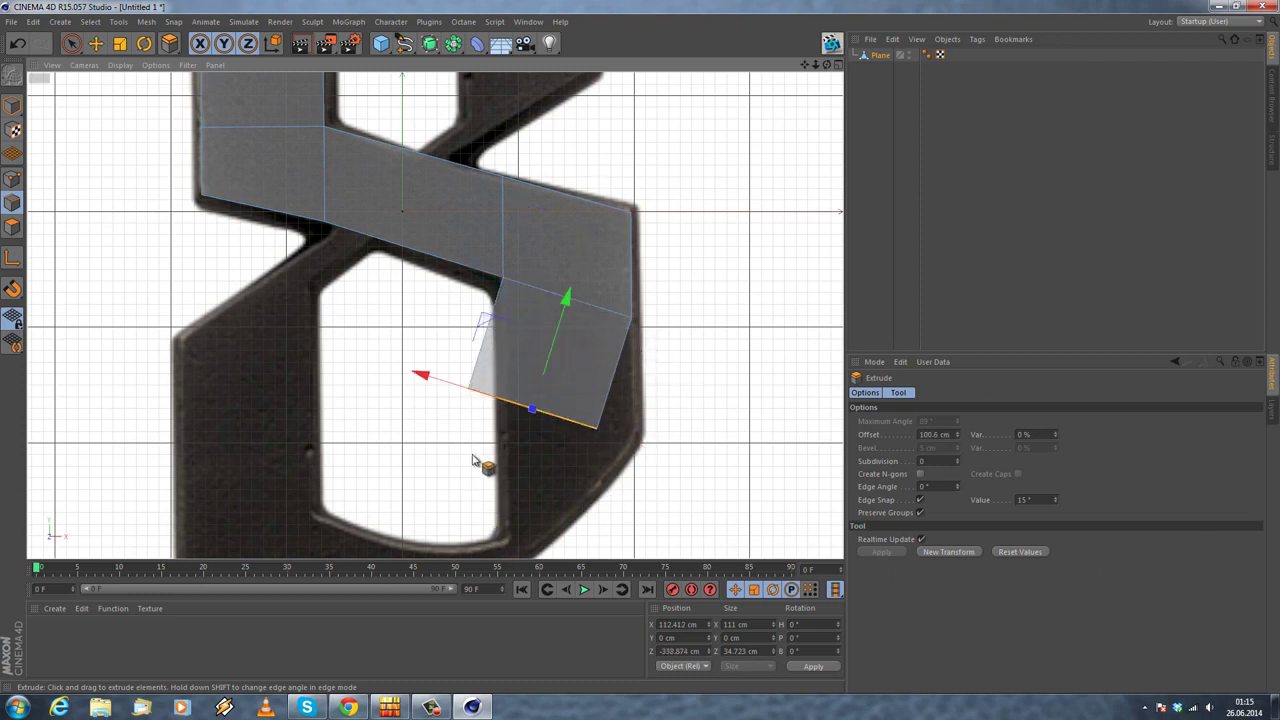
# Step: In point mode, align the extruded section's lower points with the right stem, at about X 197.1, Z -356.2 cm and X 89.7, Z -356.6 cm
pyautogui.keyDown('alt'); pyautogui.moveTo(486, 486); pyautogui.dragTo(480, 426, button='middle'); pyautogui.keyUp('alt')
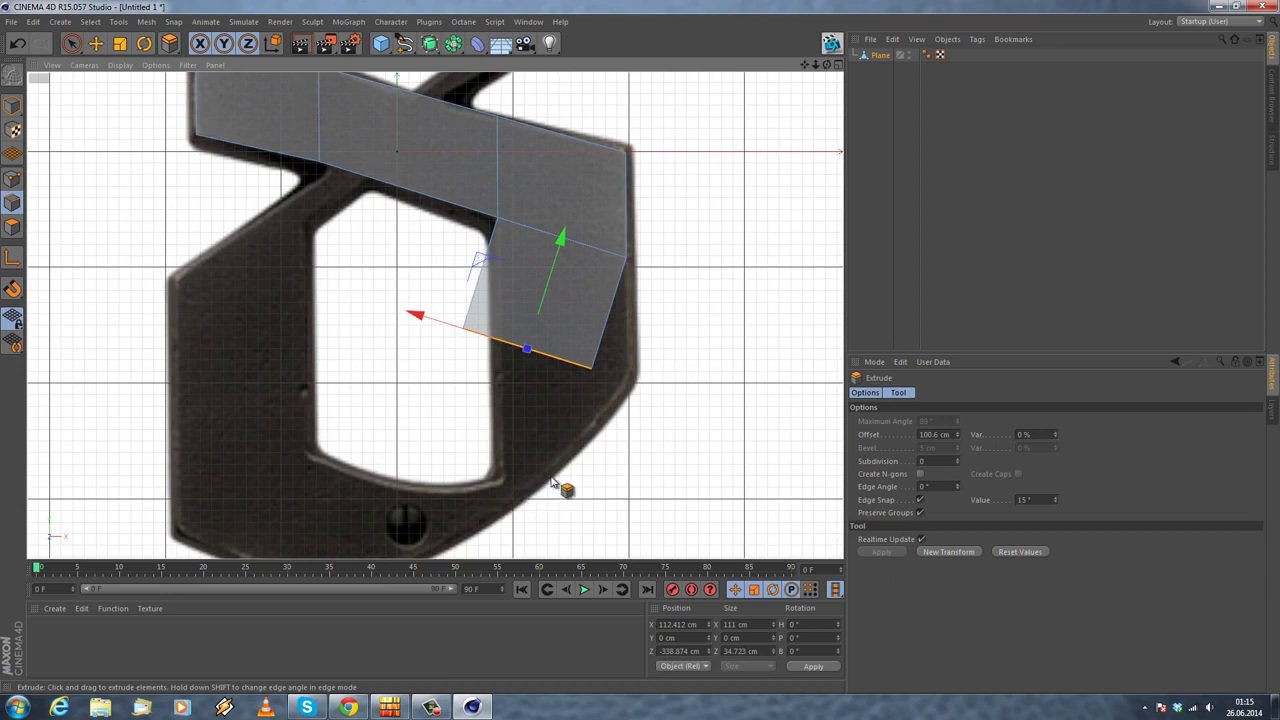
pyautogui.click(13, 179)
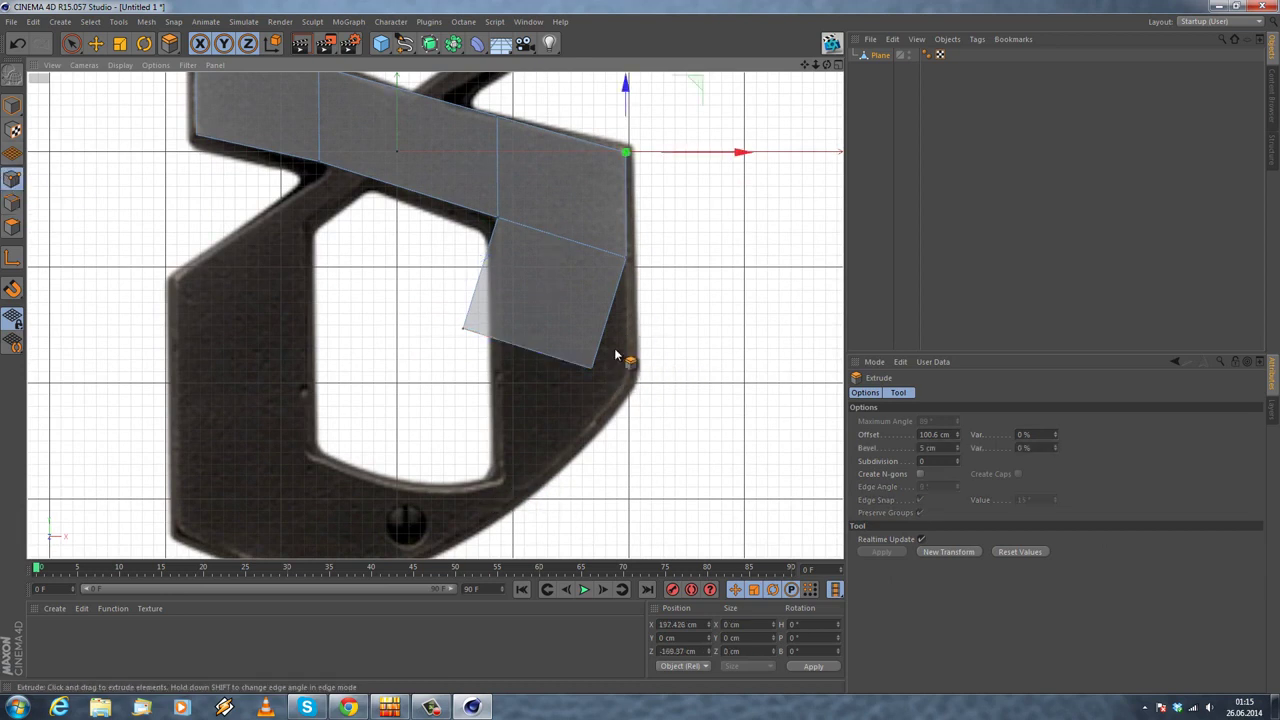
pyautogui.press('e')
pyautogui.click(591, 369)
pyautogui.moveTo(660, 369); pyautogui.dragTo(694, 371)
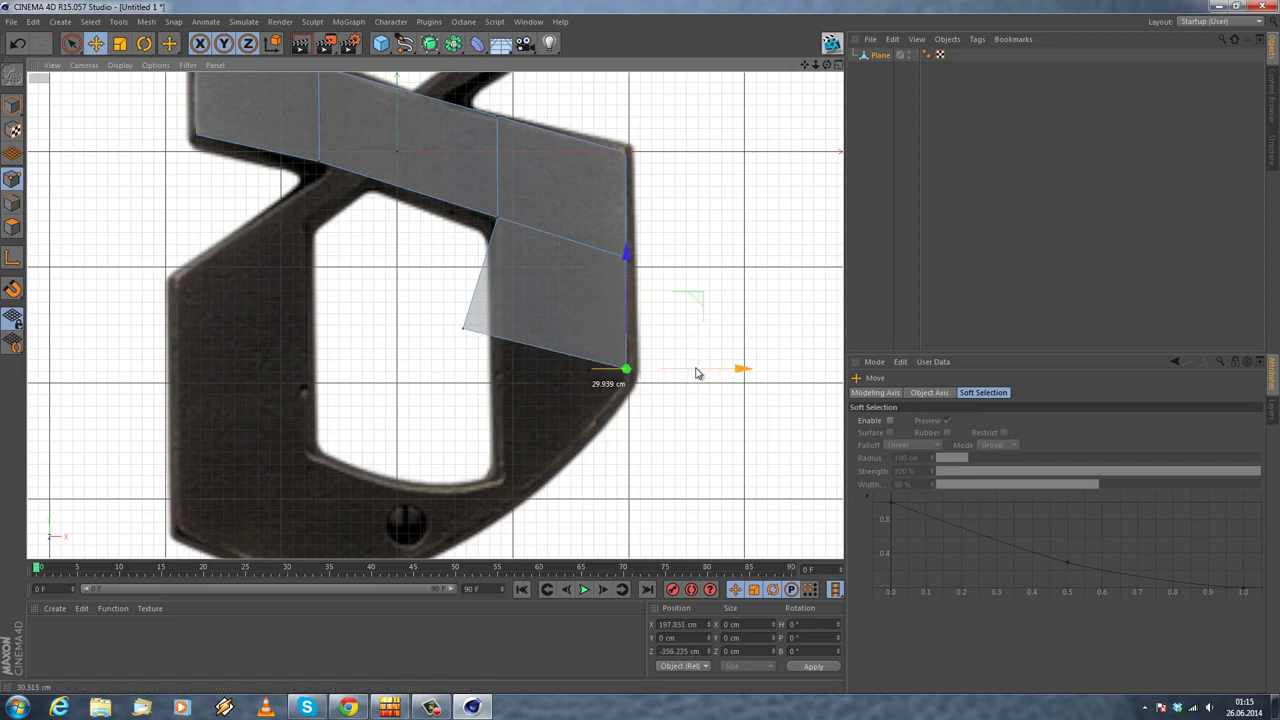
pyautogui.click(464, 332)
pyautogui.moveTo(590, 334)
pyautogui.mouseDown()
pyautogui.moveTo(625, 330)
pyautogui.moveTo(600, 343)
pyautogui.mouseUp()
pyautogui.moveTo(498, 242); pyautogui.dragTo(493, 291)
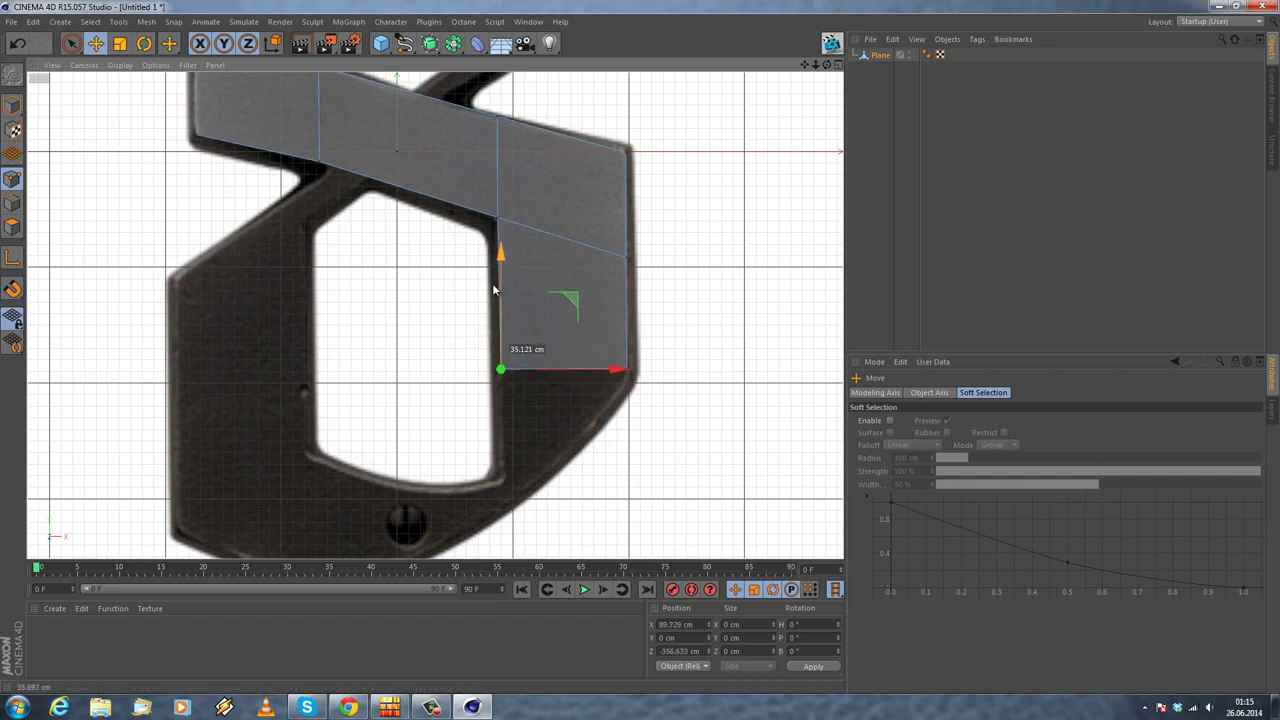
# Step: In edge mode, select the right stem's bottom edge and extrude it about 119.9 cm down to the 8's lower curve
pyautogui.keyDown('alt'); pyautogui.moveTo(435, 411); pyautogui.dragTo(426, 355, button='middle'); pyautogui.keyUp('alt')
pyautogui.click(12, 203)
pyautogui.click(560, 311)
pyautogui.rightClick(696, 252)
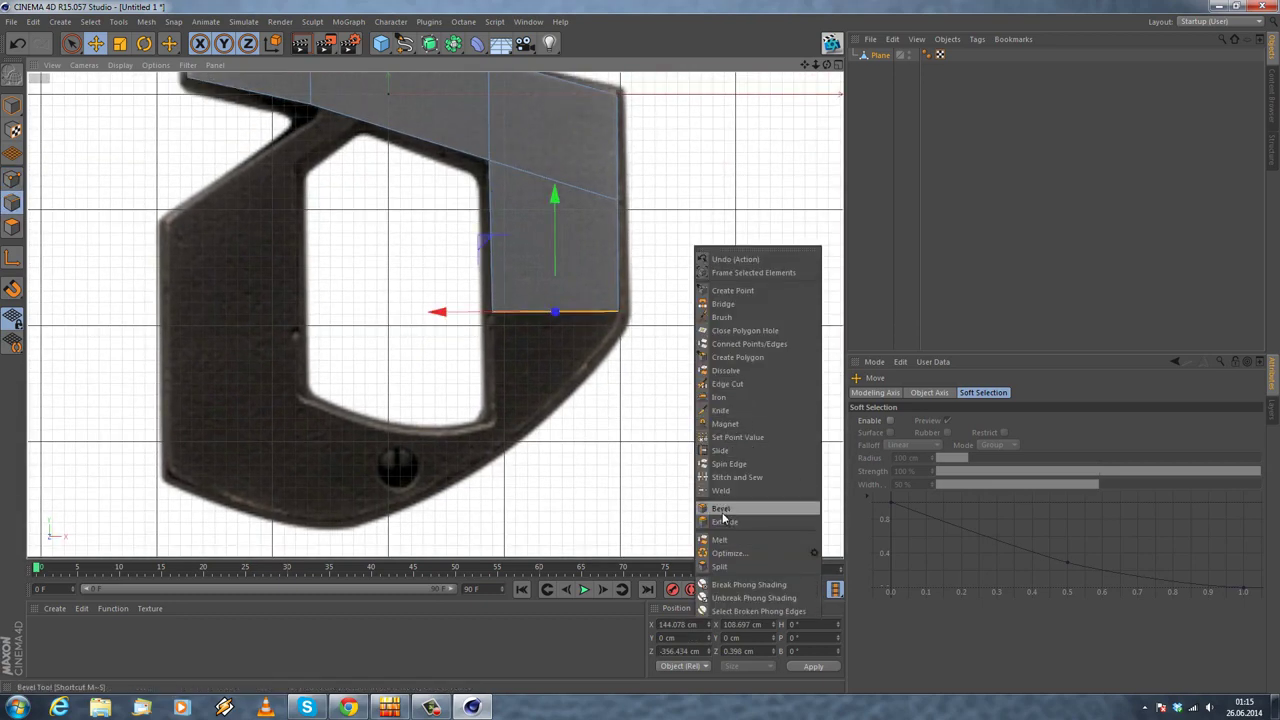
pyautogui.click(722, 510)
pyautogui.scroll(2, 640, 374)
pyautogui.moveTo(545, 368)
pyautogui.keyDown('alt'); pyautogui.mouseDown(button='middle')
pyautogui.moveTo(549, 327)
pyautogui.moveTo(552, 369)
pyautogui.mouseUp(button='middle'); pyautogui.keyUp('alt')
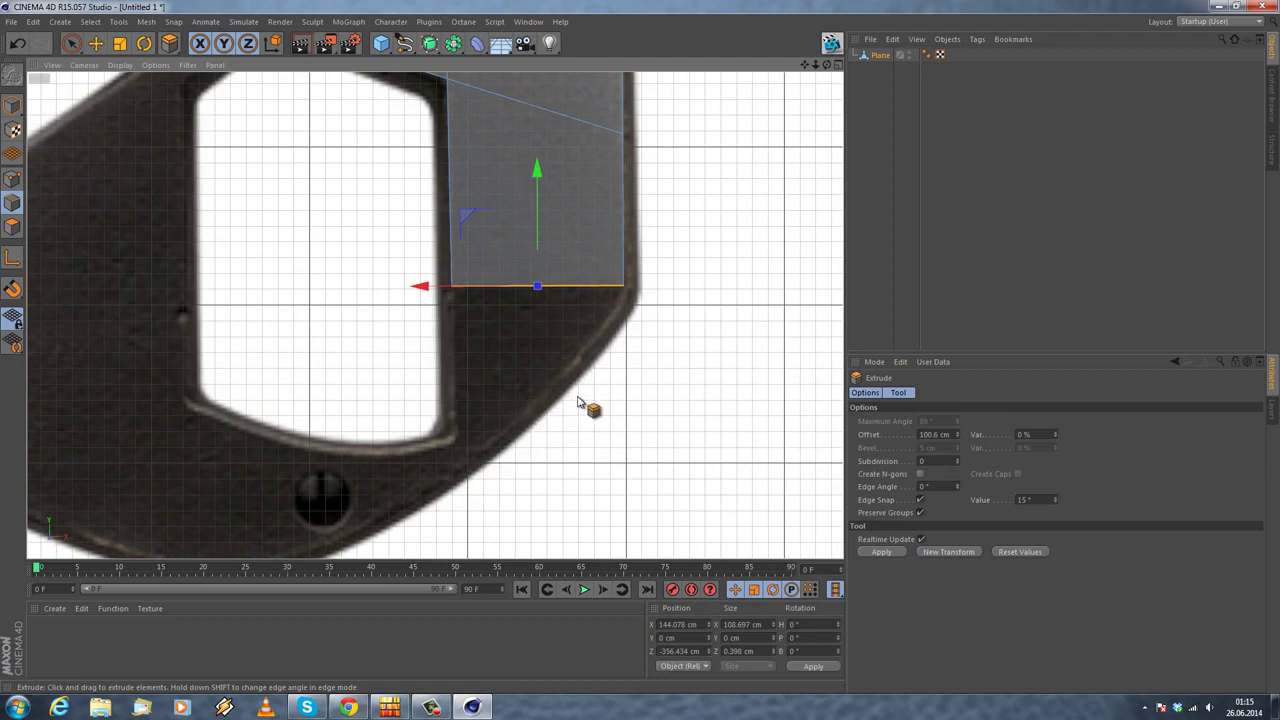
pyautogui.moveTo(646, 354)
pyautogui.mouseDown()
pyautogui.moveTo(666, 363)
pyautogui.moveTo(640, 353)
pyautogui.mouseUp()
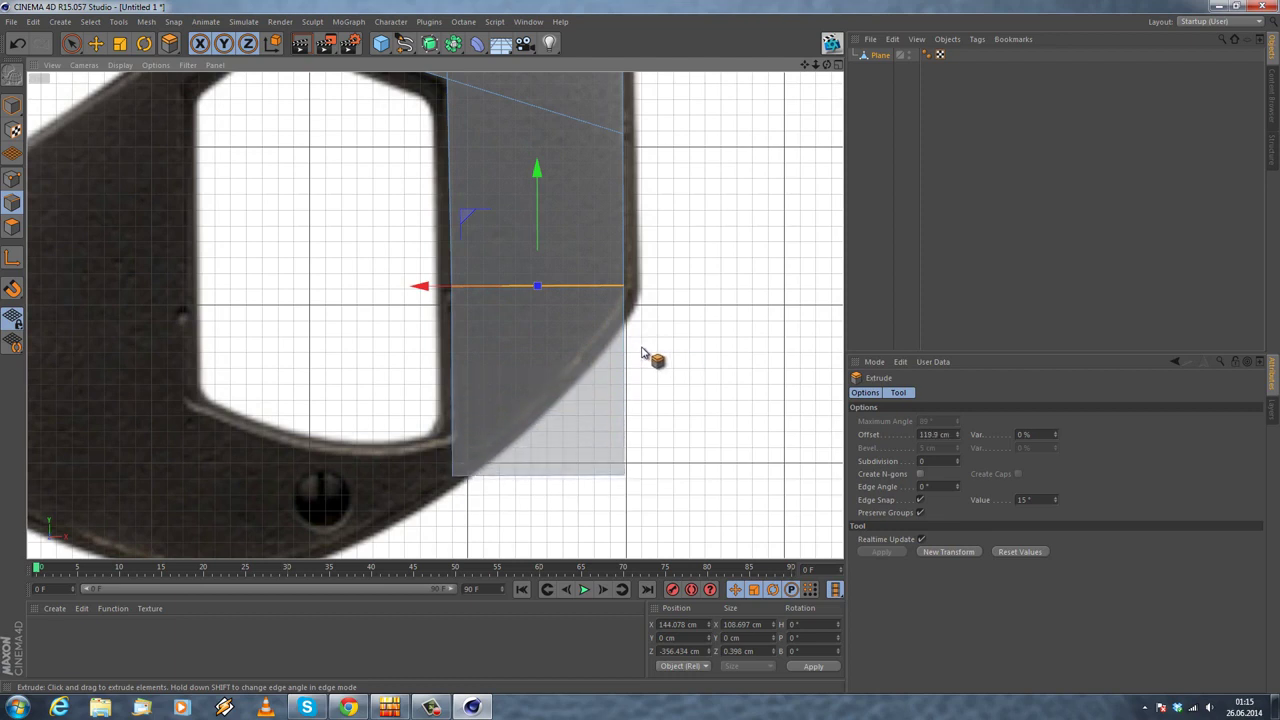
# Step: In point mode, move the new section's lower-right point up to the outer corner of the curve, at about Z -368.2 cm
pyautogui.click(95, 43)
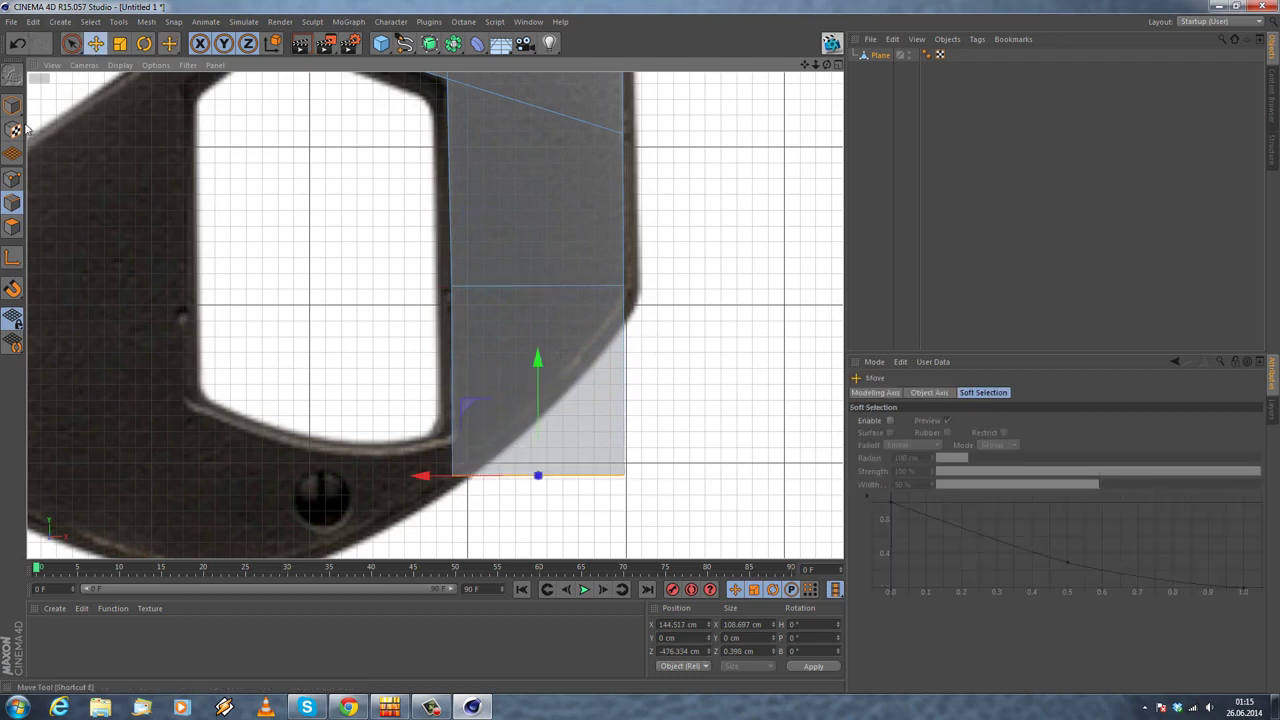
pyautogui.click(625, 476)
pyautogui.moveTo(618, 366); pyautogui.dragTo(612, 197)
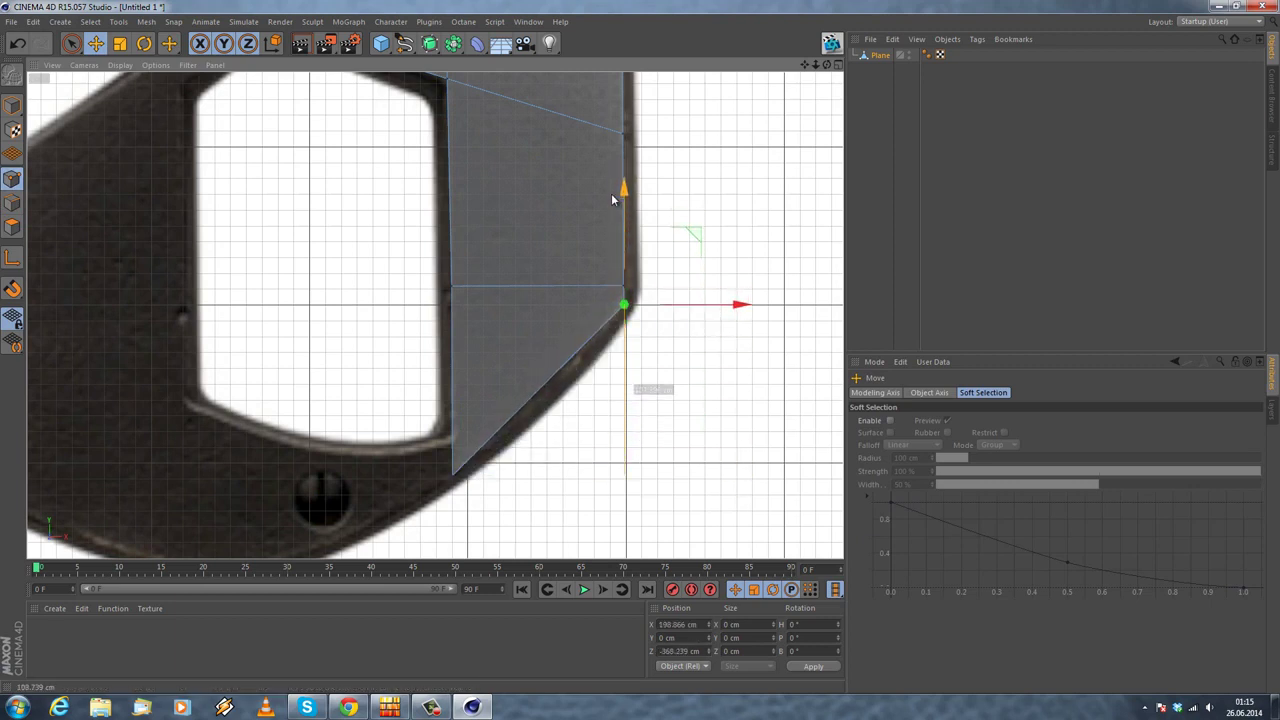
# Step: Loop-cut the right stem lengthwise near its middle and lower the new bottom point slightly to follow the curved outline
pyautogui.keyDown('alt'); pyautogui.moveTo(535, 322); pyautogui.dragTo(522, 357, button='middle'); pyautogui.keyUp('alt')
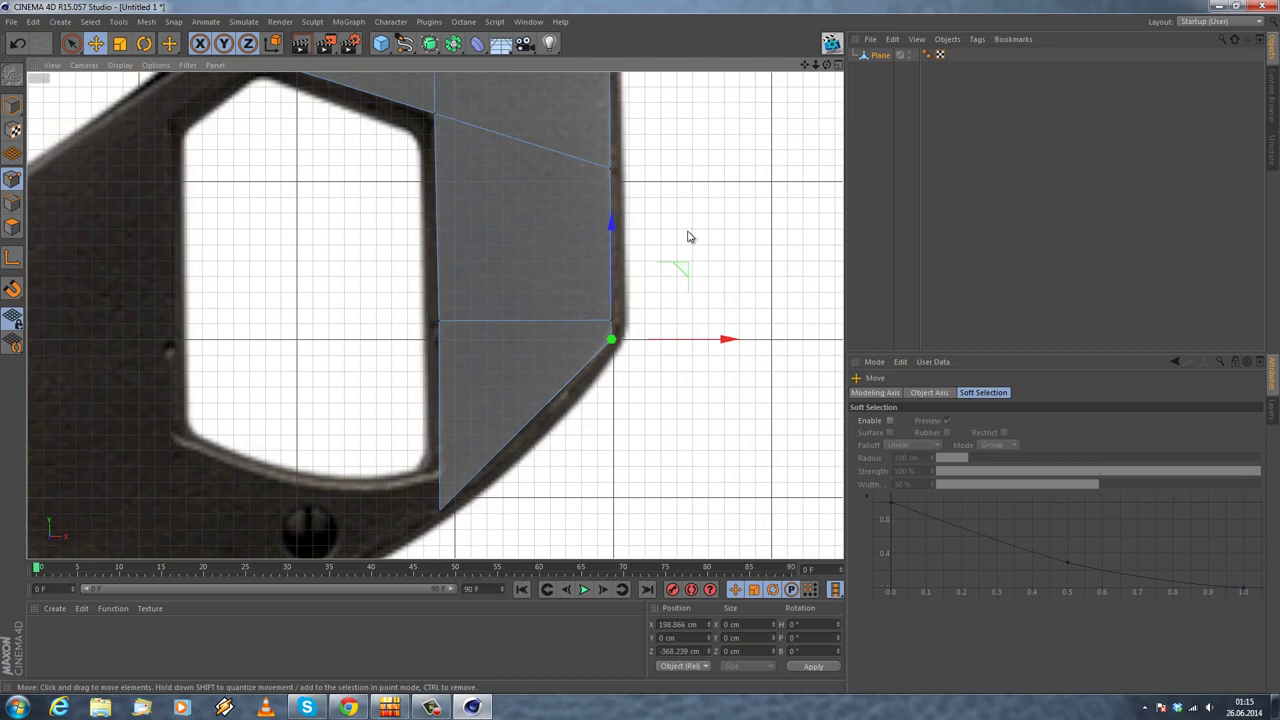
pyautogui.rightClick(688, 234)
pyautogui.click(714, 382)
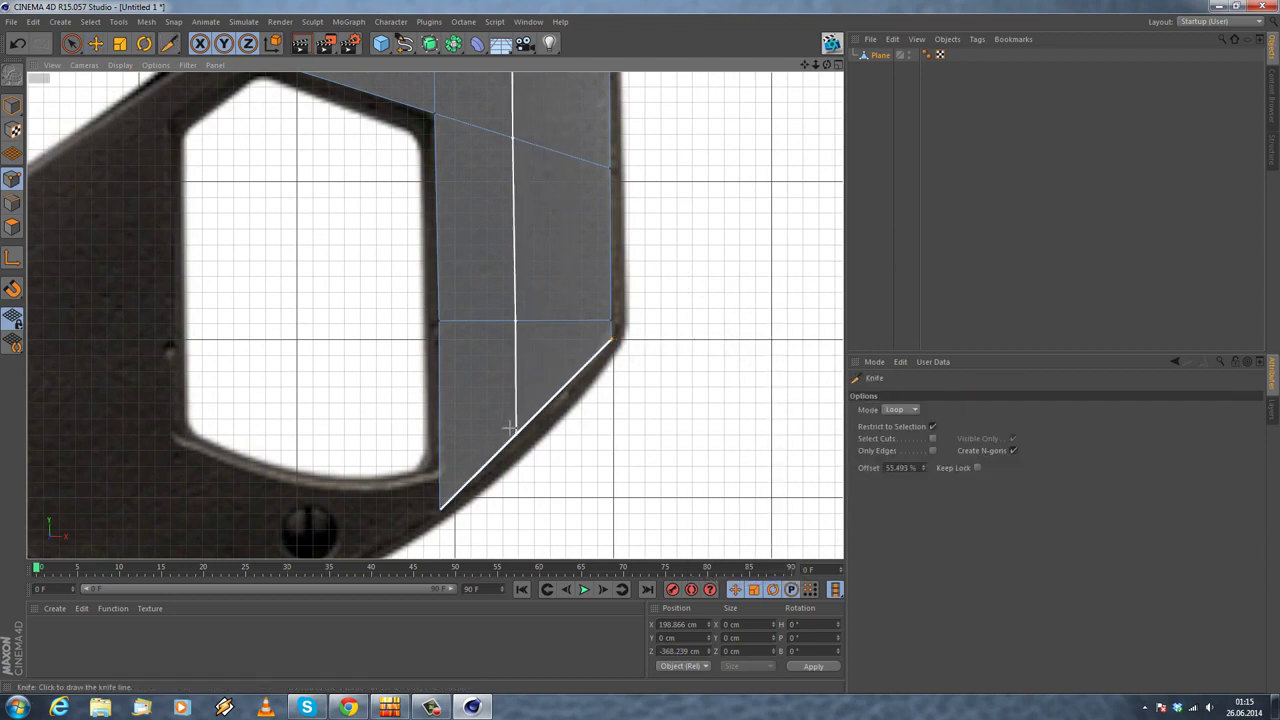
pyautogui.click(521, 421)
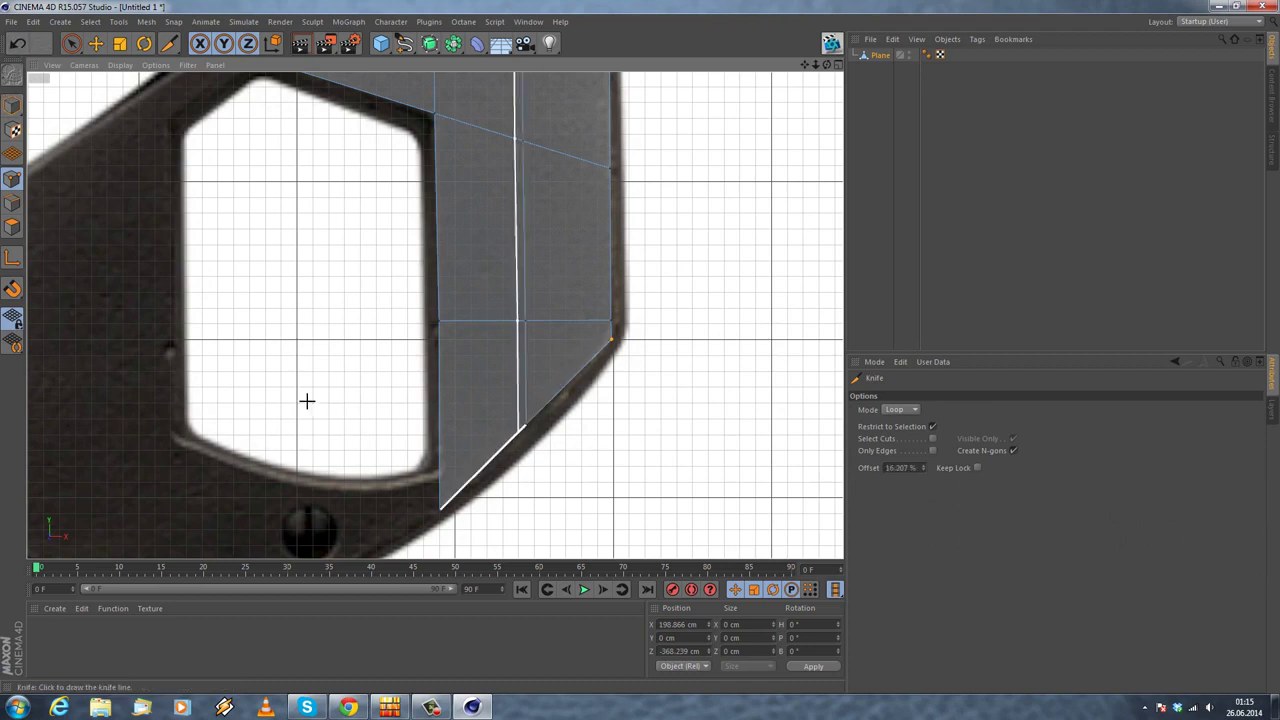
pyautogui.press('e')
pyautogui.click(517, 437)
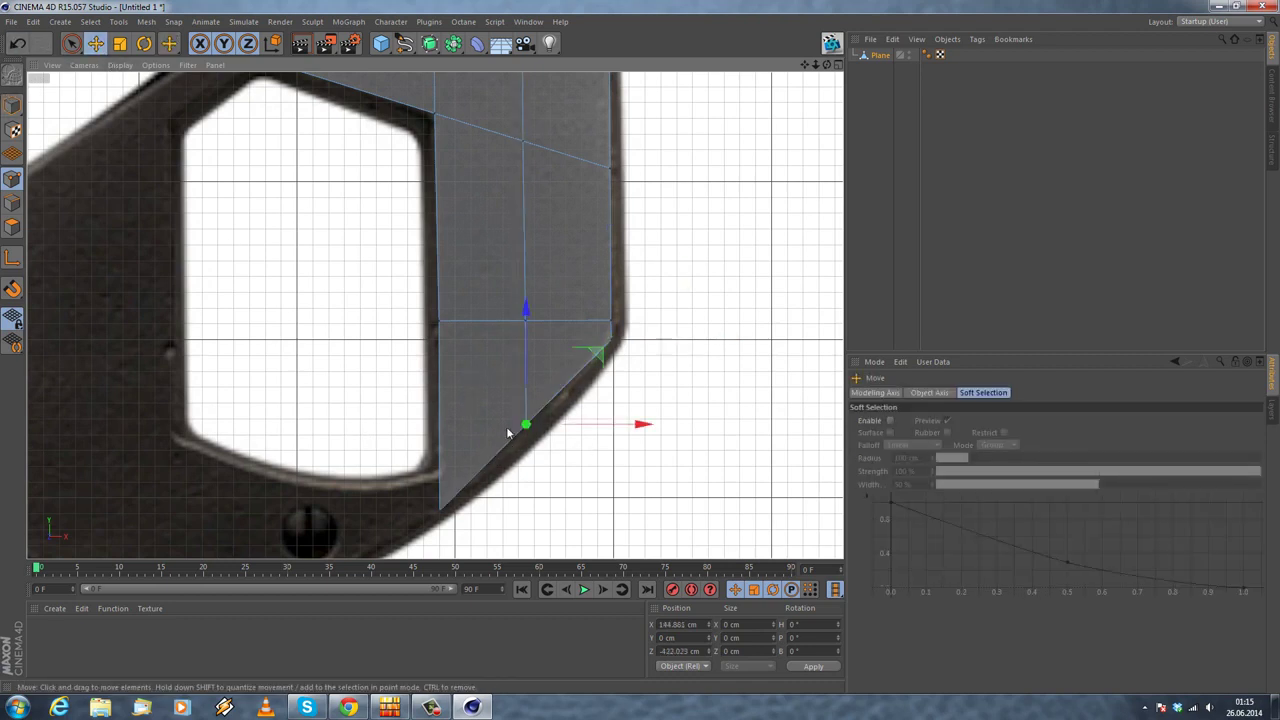
pyautogui.moveTo(532, 350); pyautogui.dragTo(531, 363)
pyautogui.click(564, 383)
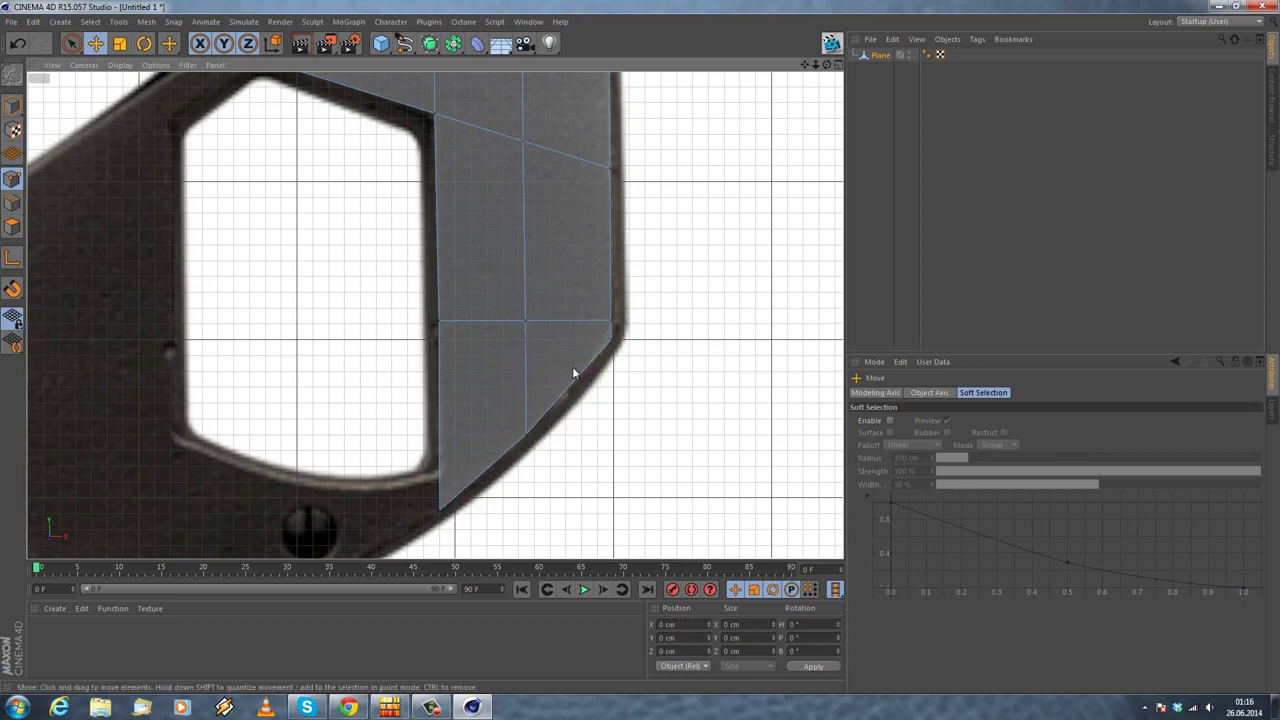
# Step: Make two vertical loop cuts with the Knife in the diagonal band where the lower-left arm joins it, between the waist notch and the lower hole
pyautogui.scroll(-5, 445, 388)
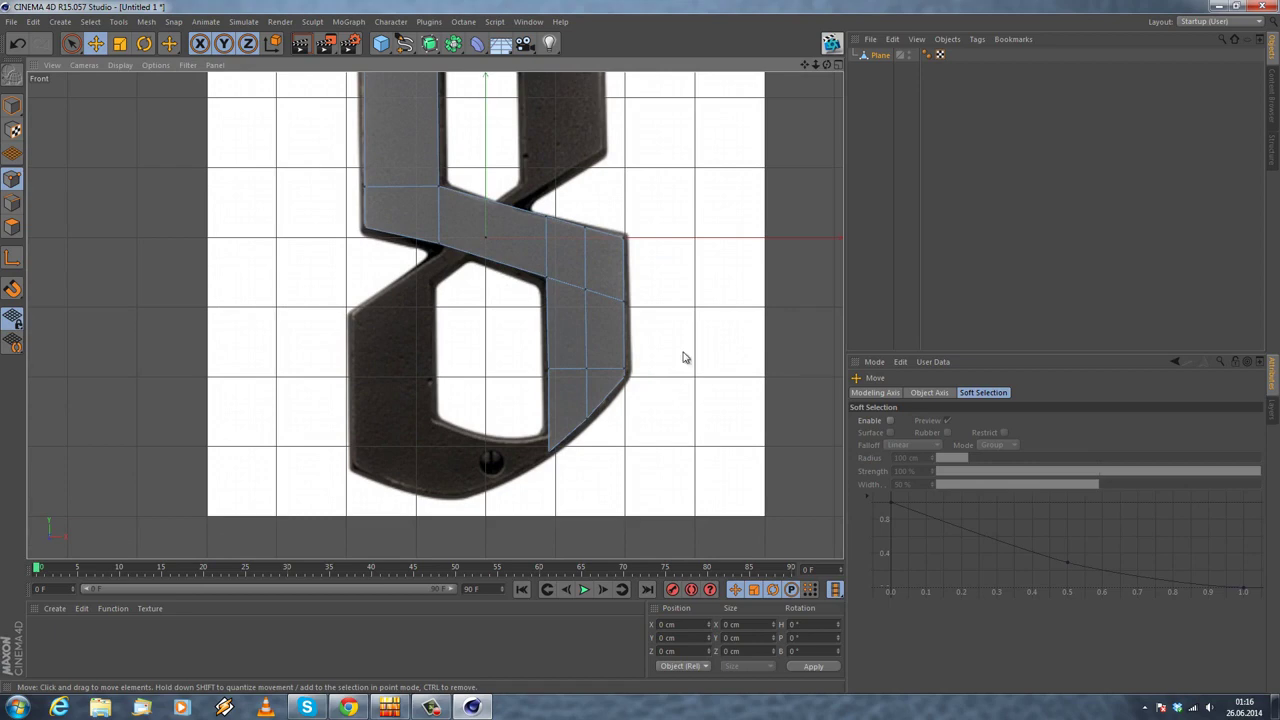
pyautogui.moveTo(435, 315)
pyautogui.keyDown('alt'); pyautogui.mouseDown(button='middle')
pyautogui.moveTo(404, 444)
pyautogui.moveTo(450, 317)
pyautogui.mouseUp(button='middle'); pyautogui.keyUp('alt')
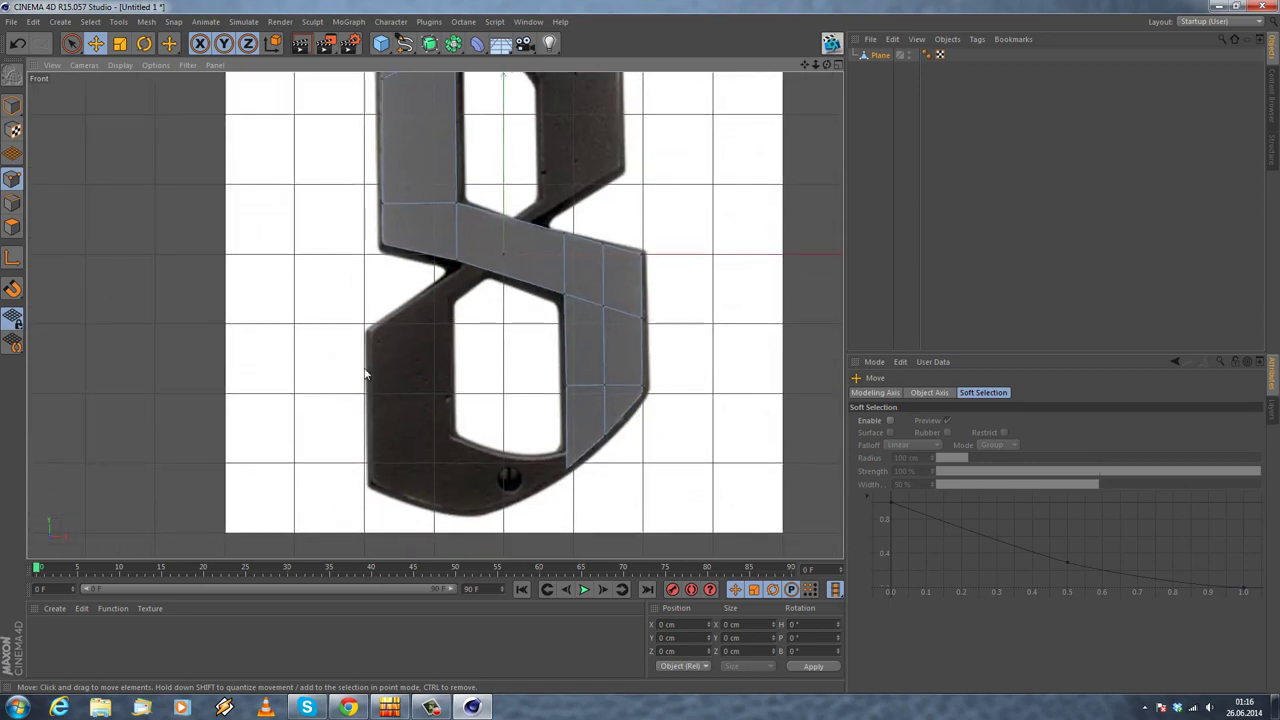
pyautogui.scroll(-2, 421, 321)
pyautogui.scroll(2, 562, 478)
pyautogui.keyDown('alt'); pyautogui.moveTo(310, 397); pyautogui.dragTo(296, 428, button='middle'); pyautogui.keyUp('alt')
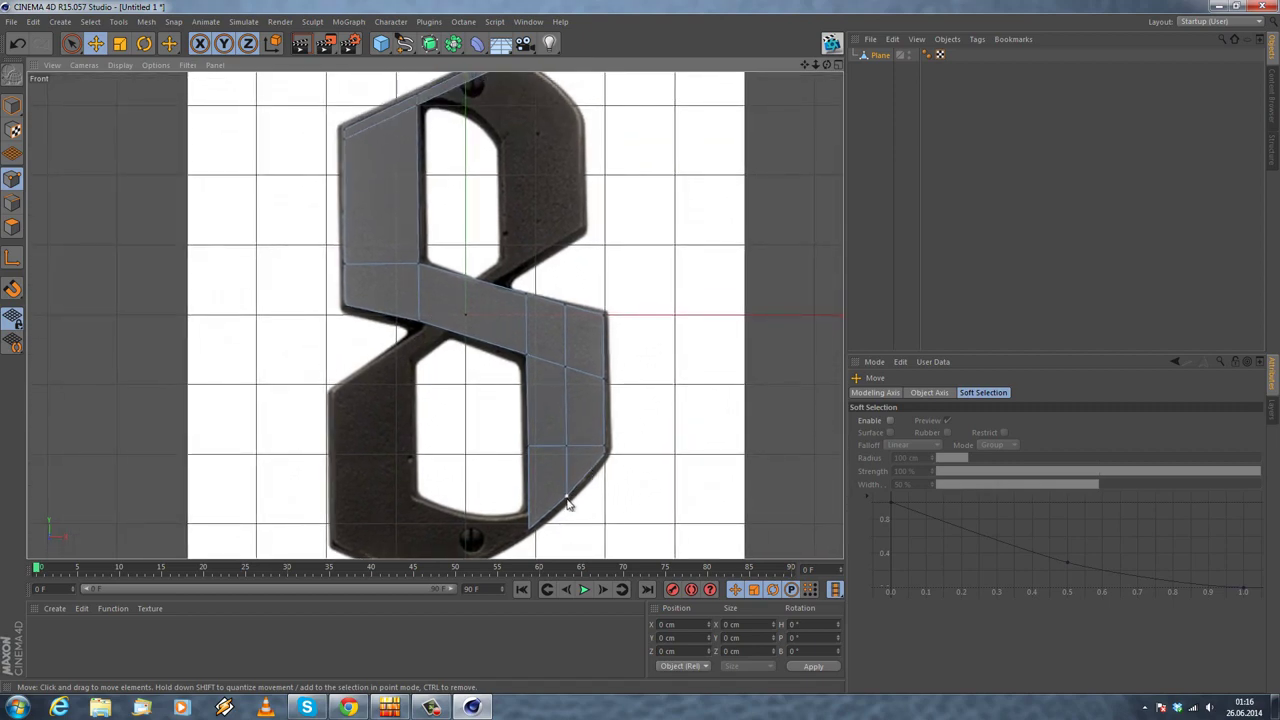
pyautogui.scroll(8, 462, 497)
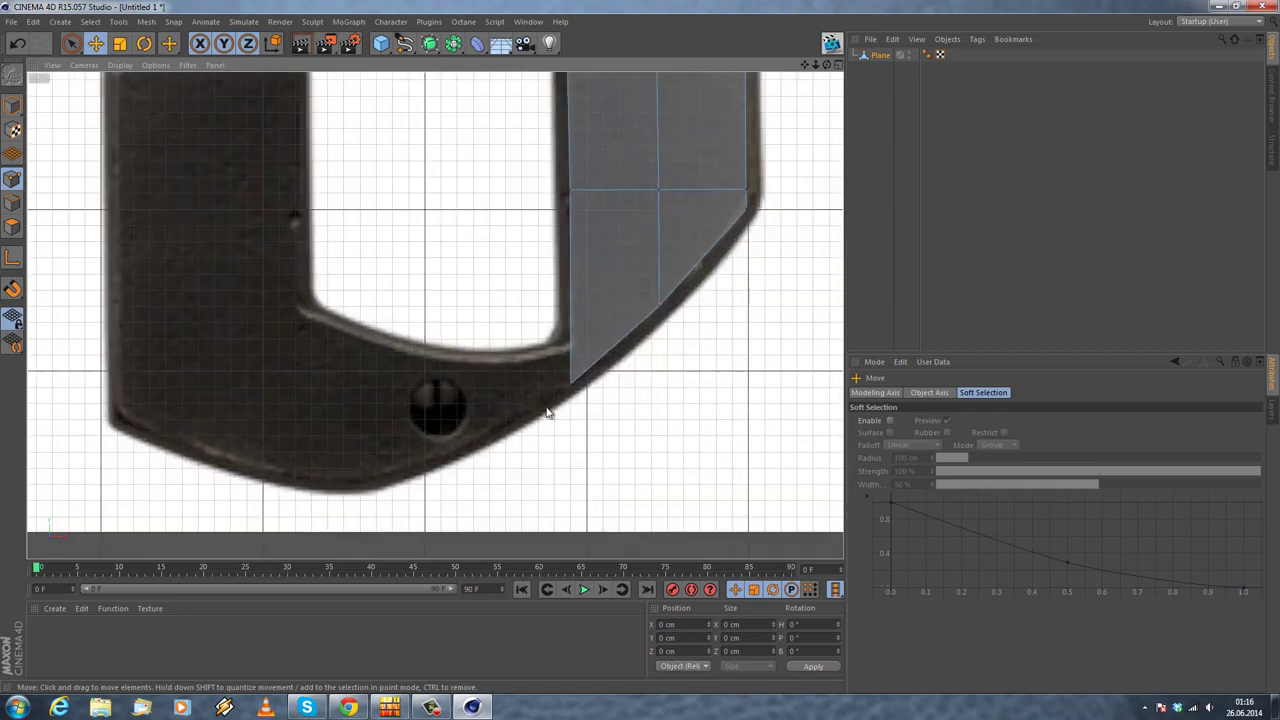
pyautogui.rightClick(538, 396)
pyautogui.click(572, 488)
pyautogui.scroll(-2, 520, 460)
pyautogui.scroll(2, 495, 389)
pyautogui.scroll(-5, 503, 380)
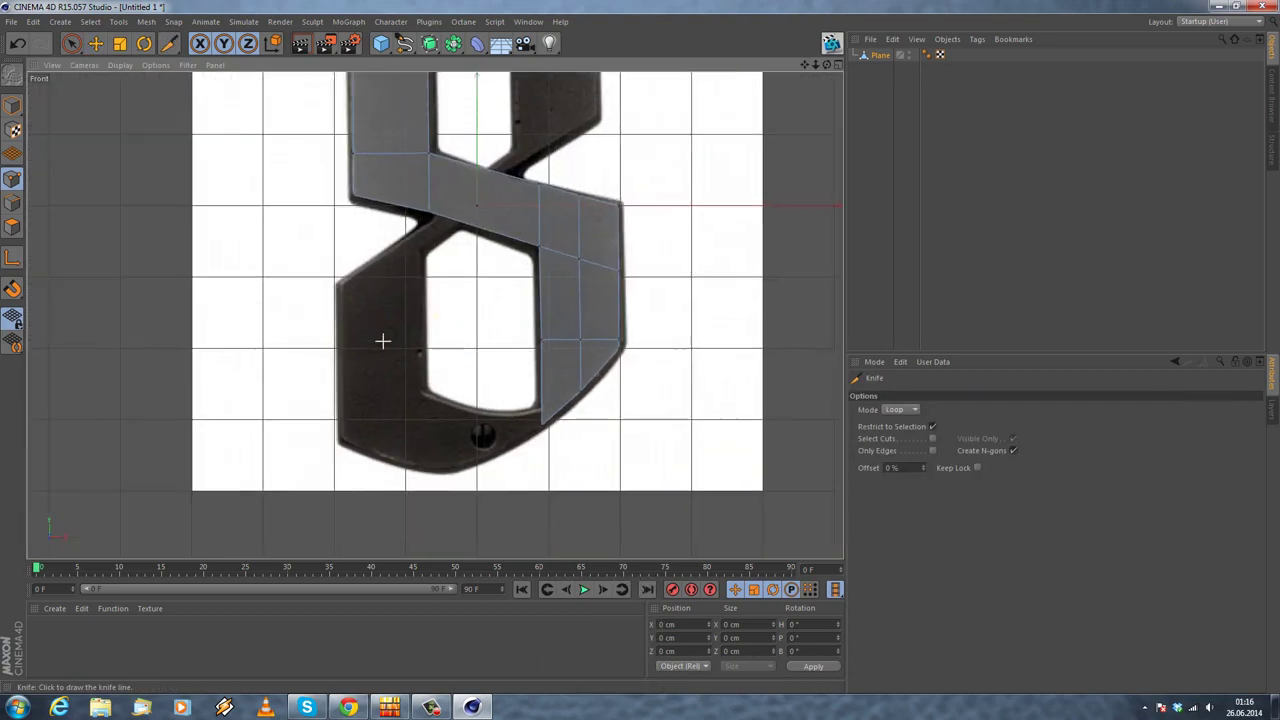
pyautogui.scroll(2, 395, 250)
pyautogui.scroll(3, 400, 250)
pyautogui.keyDown('alt'); pyautogui.moveTo(512, 246); pyautogui.dragTo(504, 287, button='middle'); pyautogui.keyUp('alt')
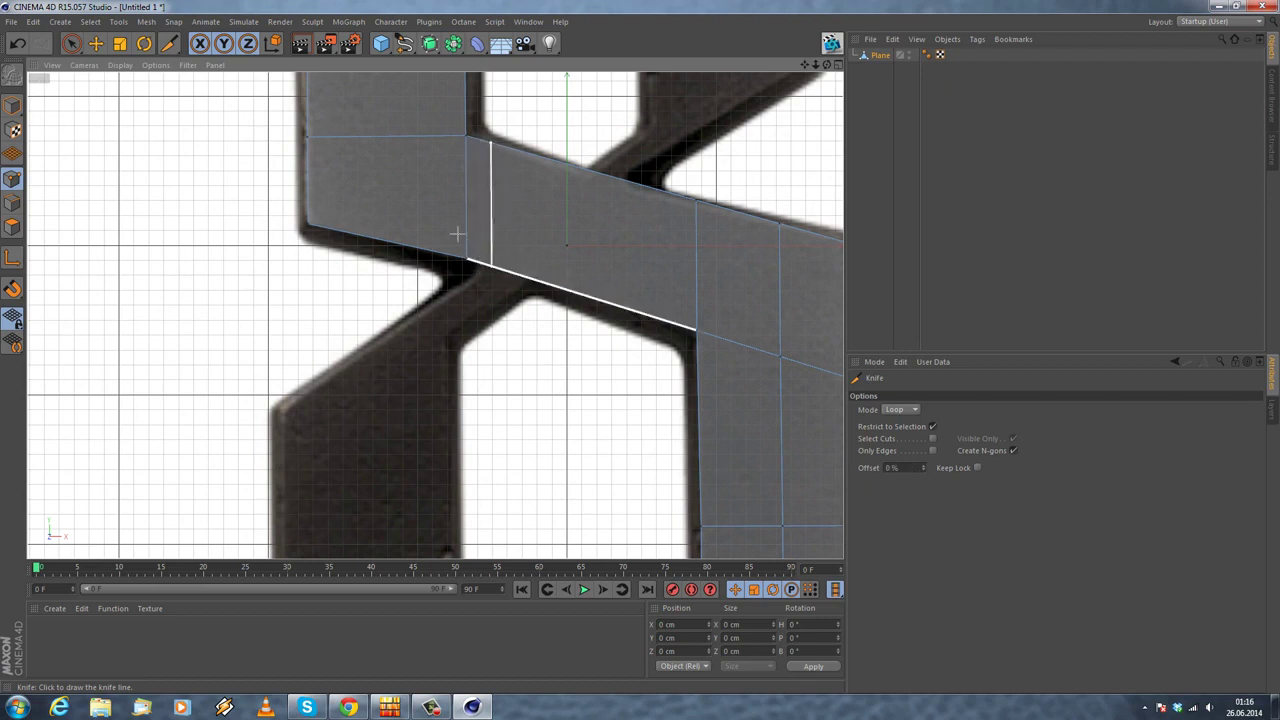
pyautogui.keyDown('alt'); pyautogui.moveTo(489, 180); pyautogui.dragTo(459, 286, button='middle'); pyautogui.keyUp('alt')
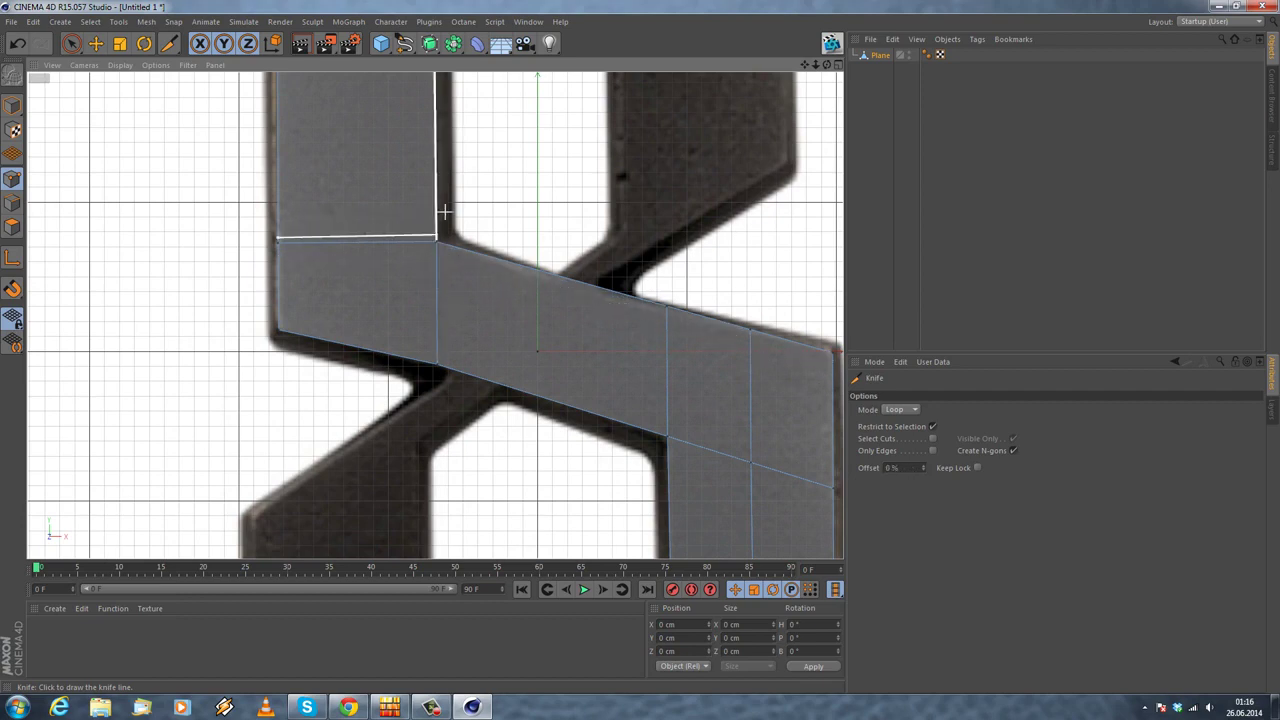
pyautogui.keyDown('alt'); pyautogui.moveTo(323, 249); pyautogui.dragTo(342, 270, button='middle'); pyautogui.keyUp('alt')
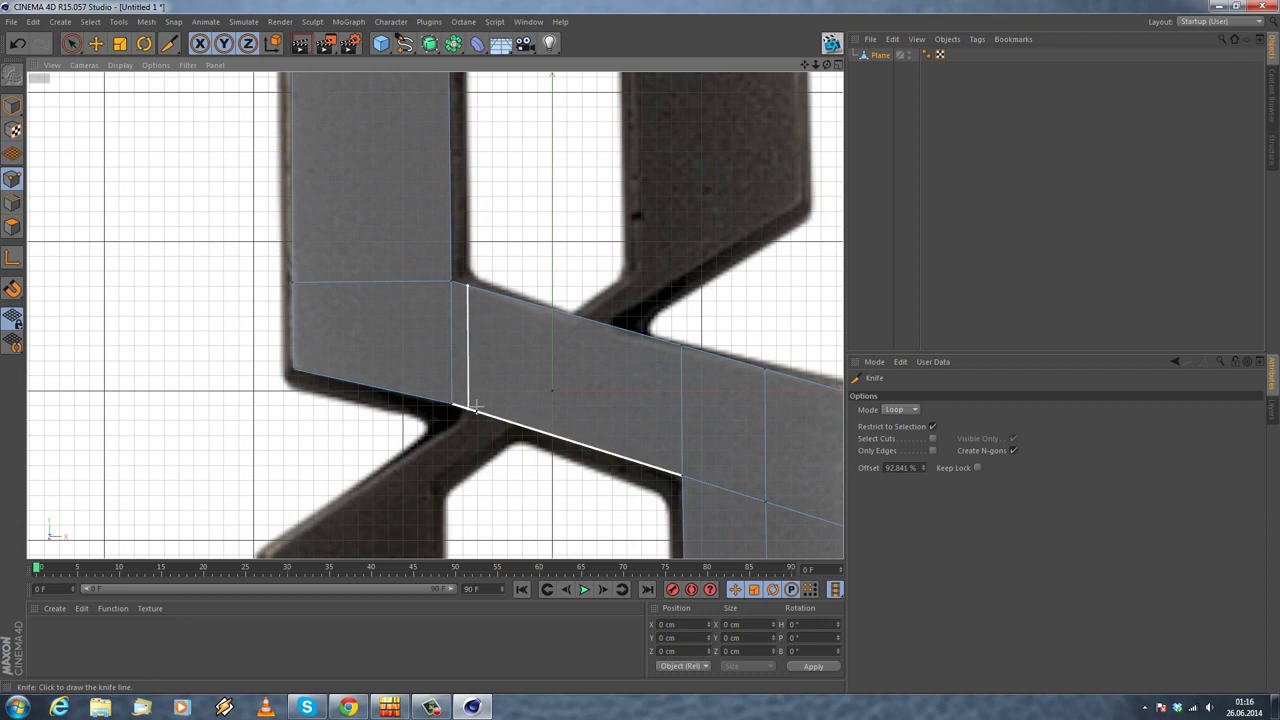
pyautogui.keyDown('alt'); pyautogui.moveTo(517, 371); pyautogui.dragTo(478, 366, button='middle'); pyautogui.keyUp('alt')
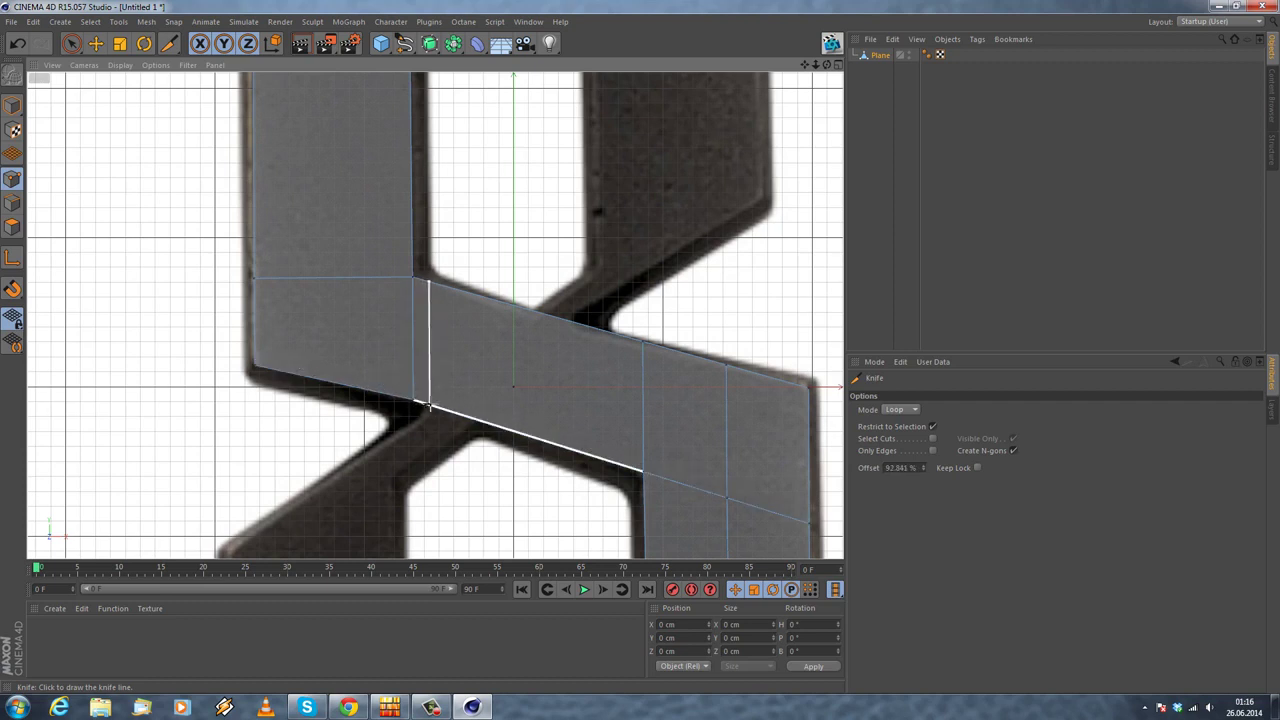
pyautogui.click(429, 405)
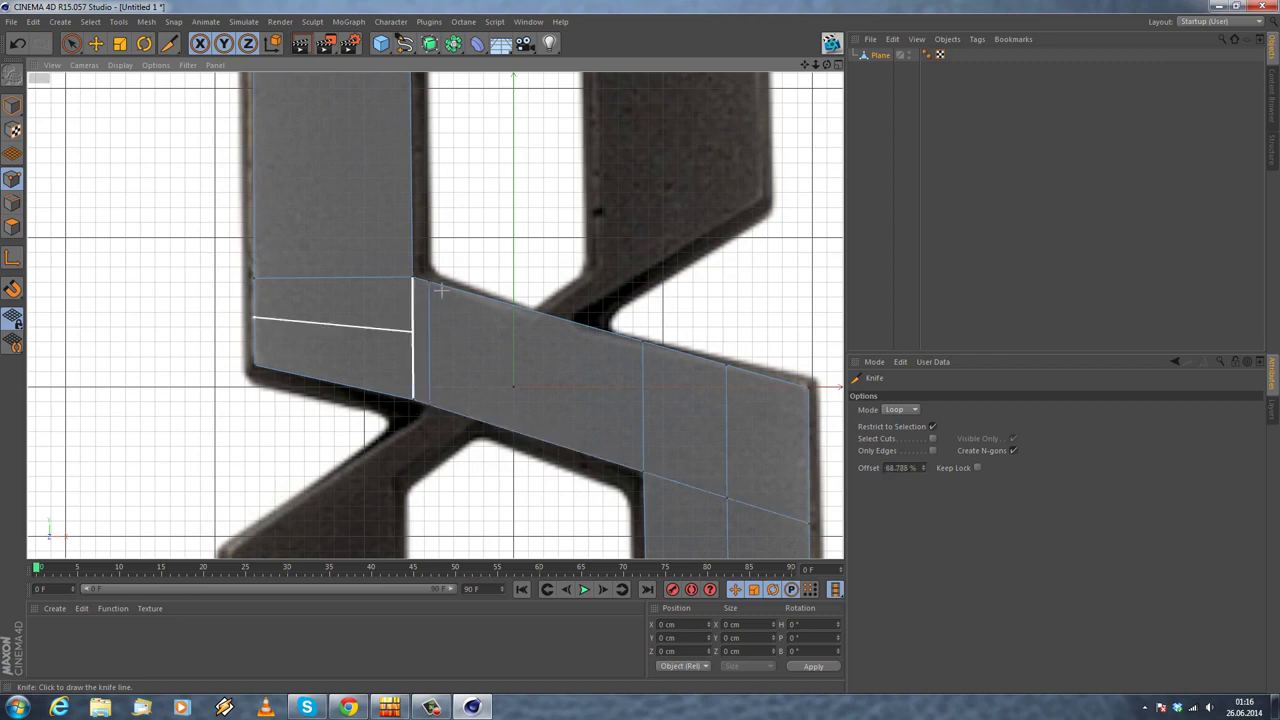
pyautogui.click(476, 416)
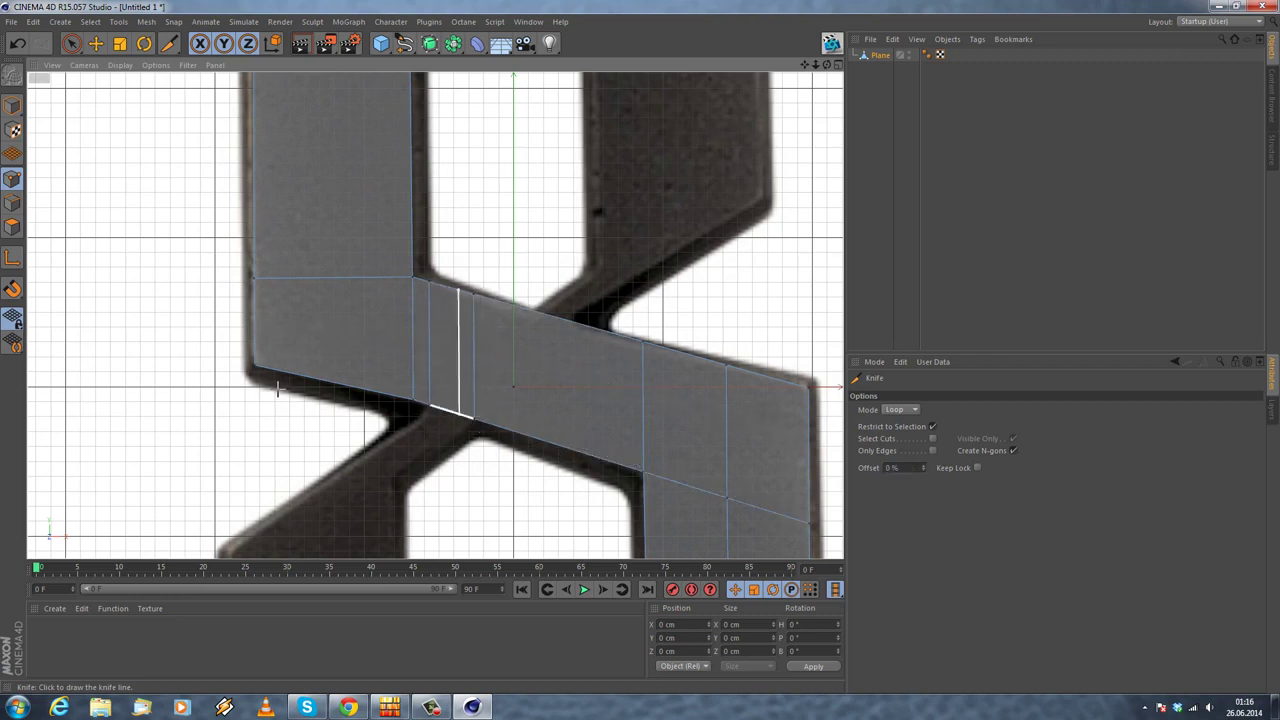
# Step: In edge mode, select the diagonal band's lower edge between the two new cuts and extrude it about 57.9 cm
pyautogui.click(96, 45)
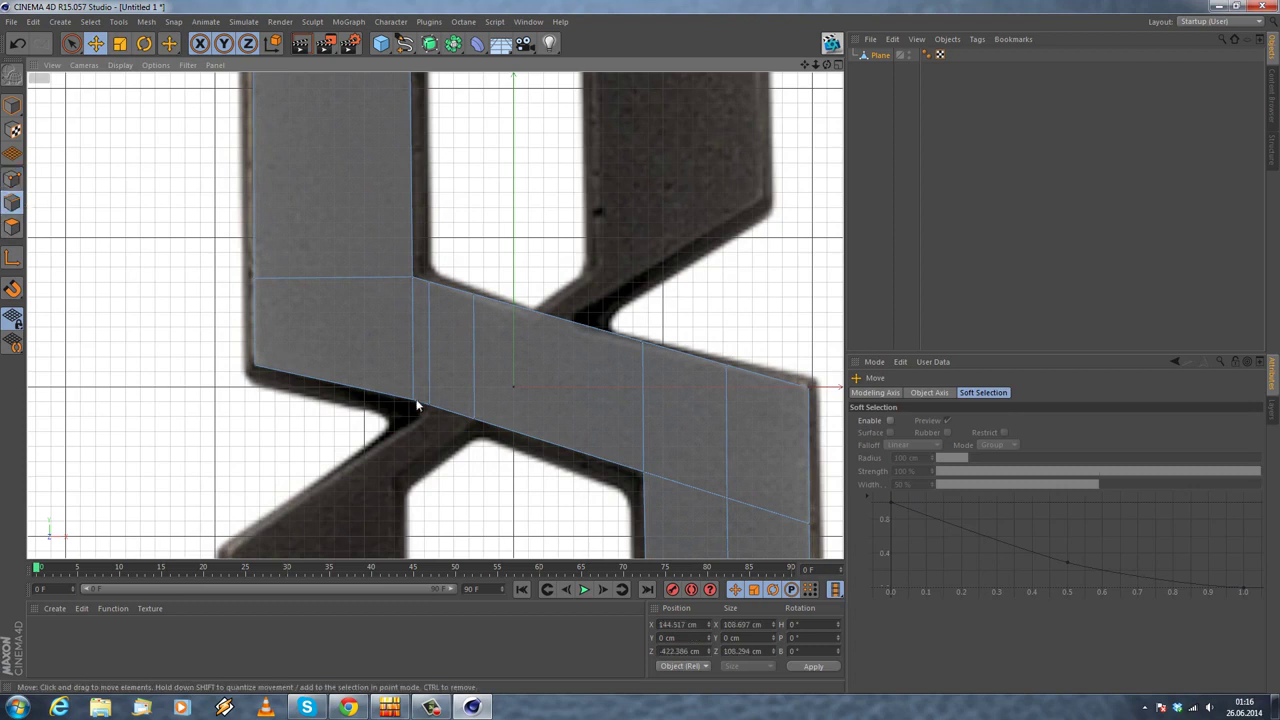
pyautogui.click(439, 409)
pyautogui.moveTo(232, 441); pyautogui.dragTo(251, 289, button='middle')
pyautogui.rightClick(227, 292)
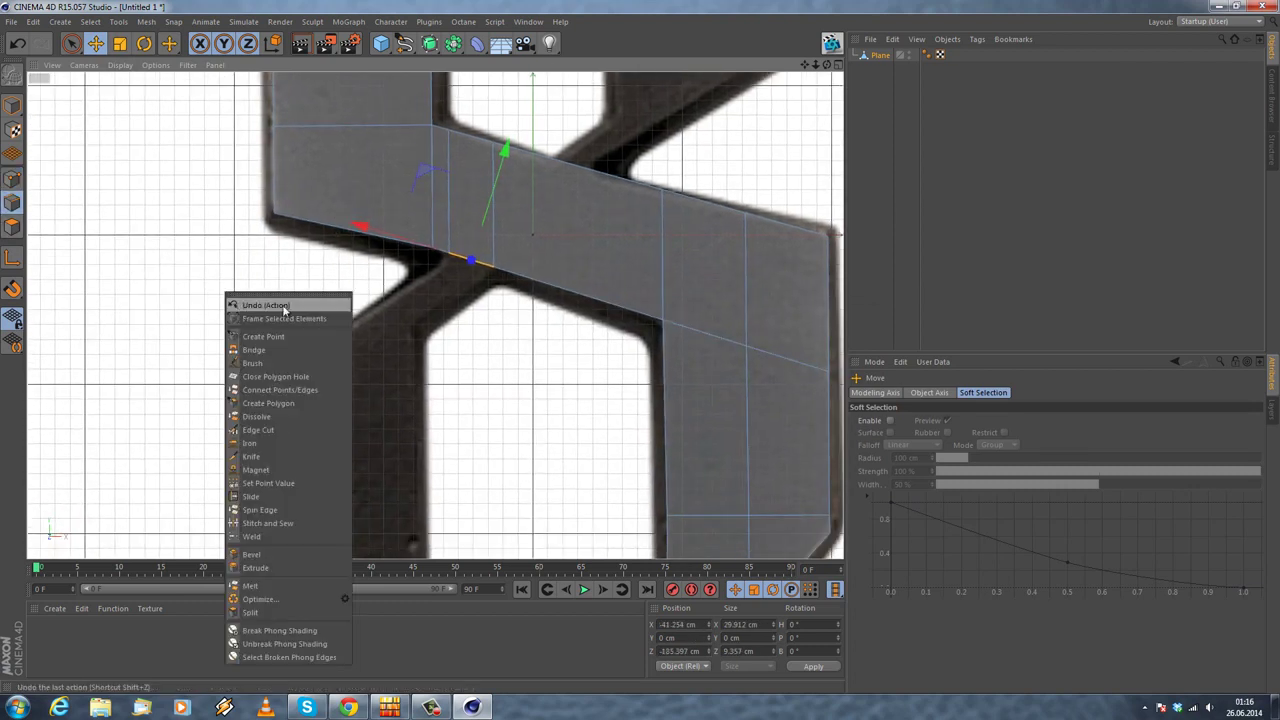
pyautogui.click(252, 567)
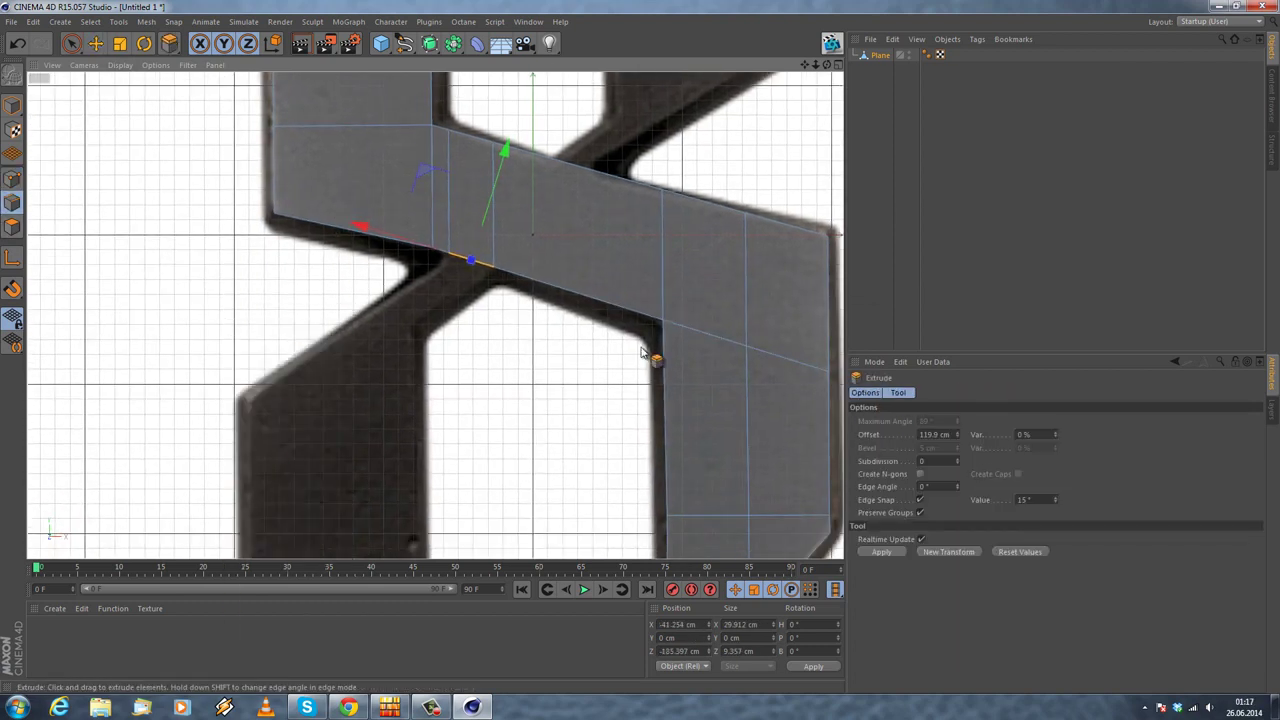
pyautogui.moveTo(644, 352); pyautogui.dragTo(641, 352)
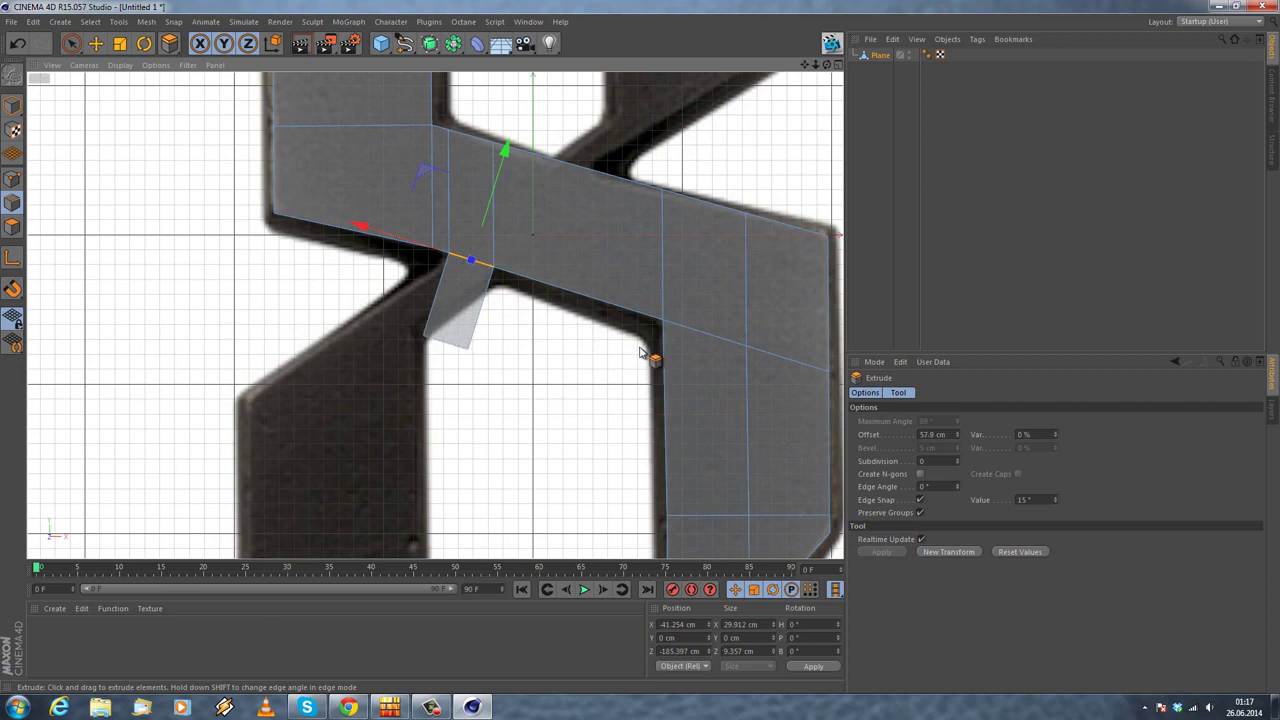
# Step: In point mode, move the extruded stub's lower-left point outward along the arm to about X -101.2 cm, Z -236.0 cm
pyautogui.click(95, 43)
pyautogui.click(13, 179)
pyautogui.click(422, 338)
pyautogui.moveTo(500, 349); pyautogui.dragTo(435, 318)
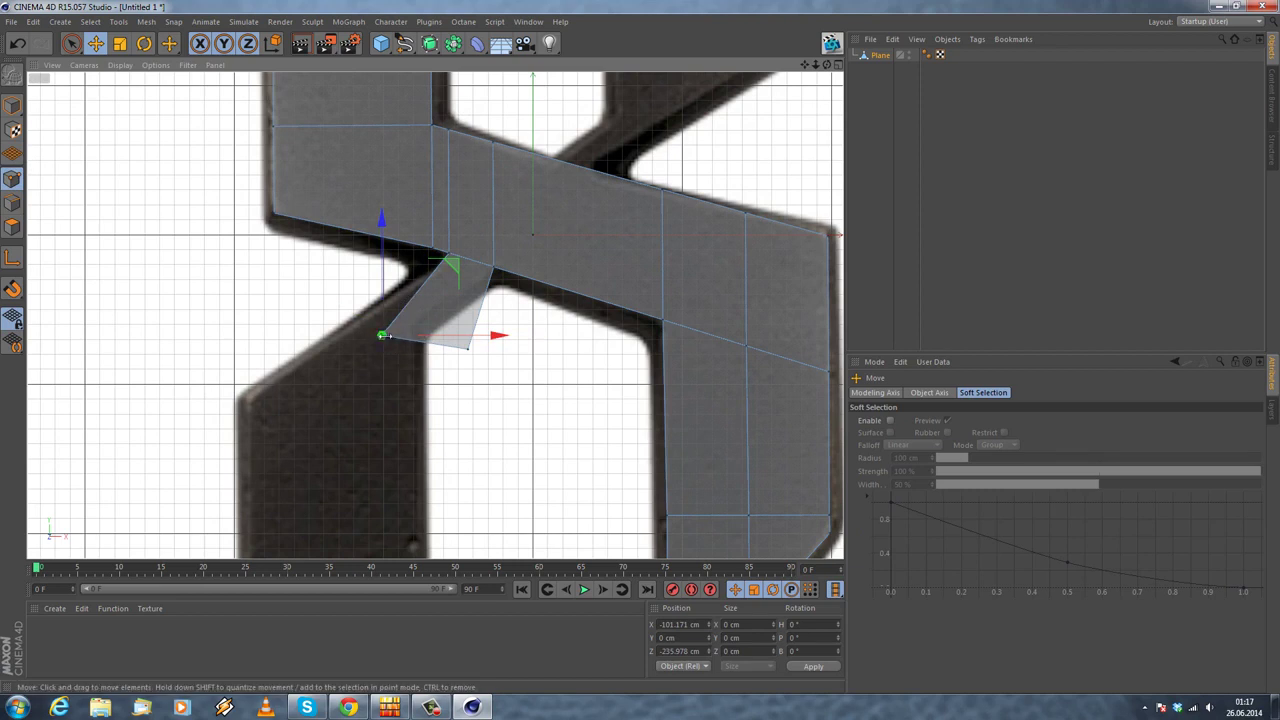
# Step: Inspect the mesh and the selected point's move axes from several angles in the perspective view
pyautogui.scroll(-3, 206, 254)
pyautogui.middleClick(220, 237)
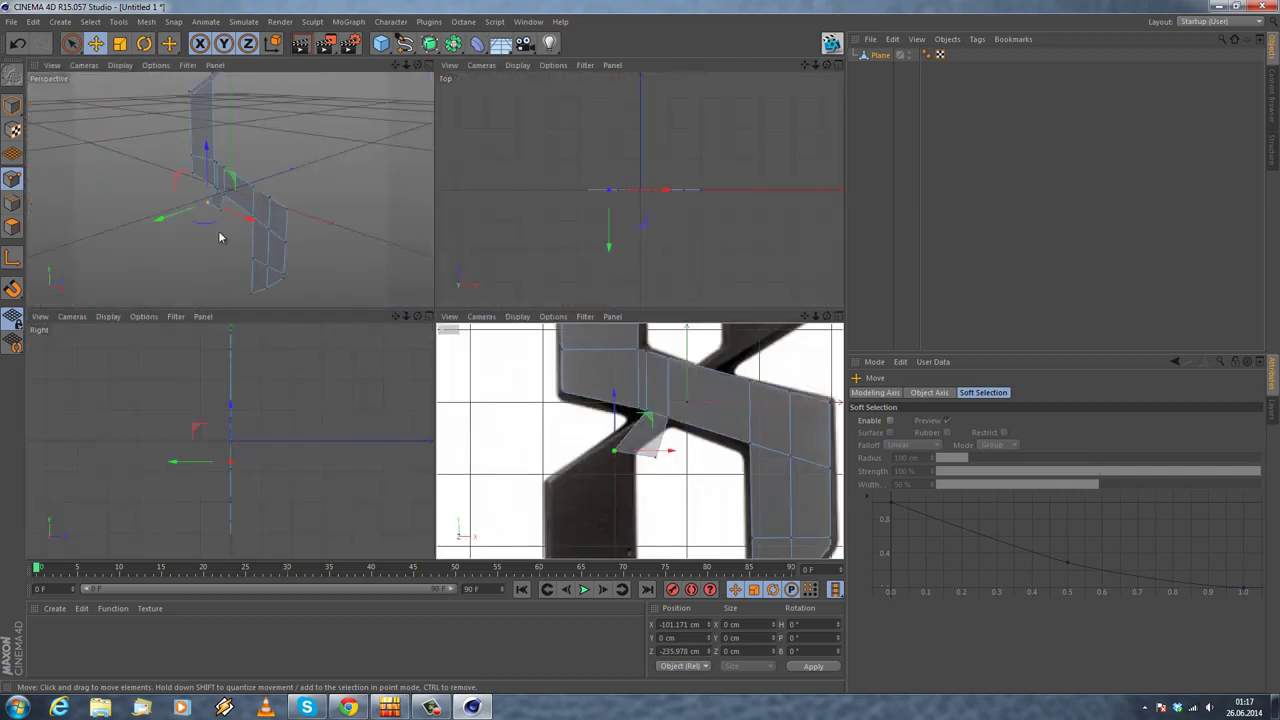
pyautogui.middleClick(220, 237)
pyautogui.keyDown('alt'); pyautogui.moveTo(513, 296); pyautogui.dragTo(326, 323); pyautogui.keyUp('alt')
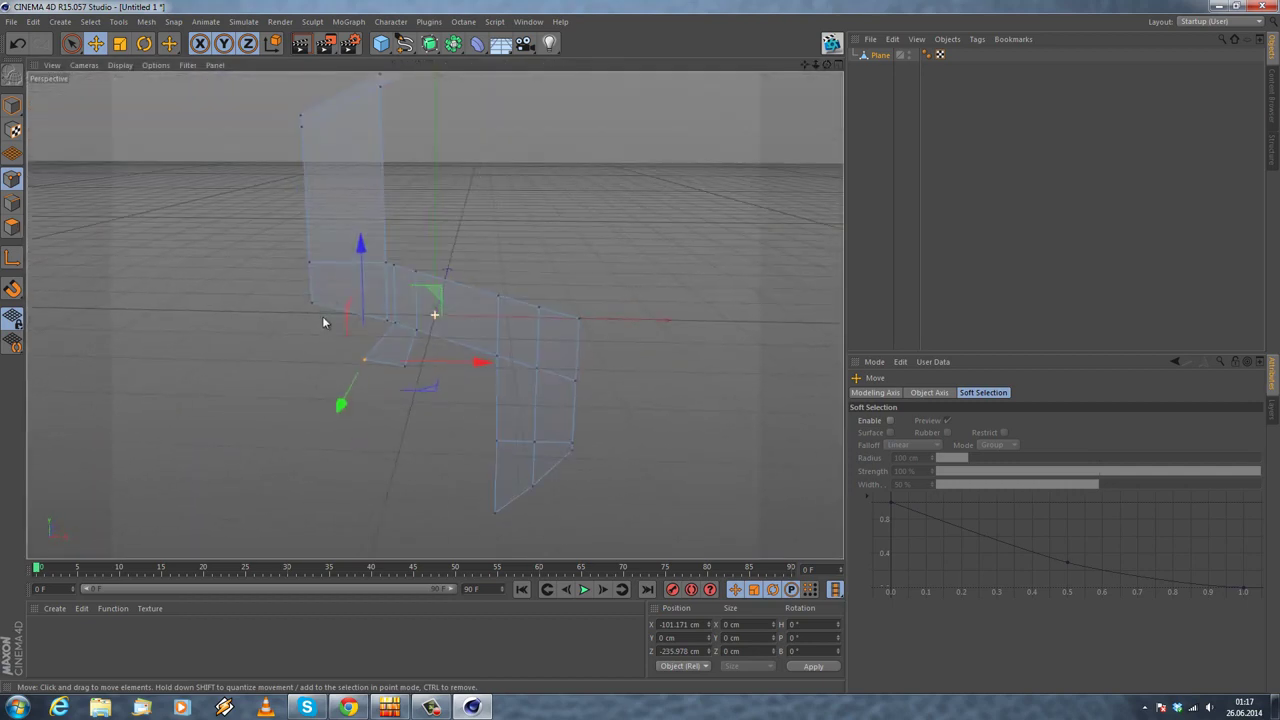
pyautogui.keyDown('alt'); pyautogui.moveTo(322, 312); pyautogui.dragTo(296, 396); pyautogui.keyUp('alt')
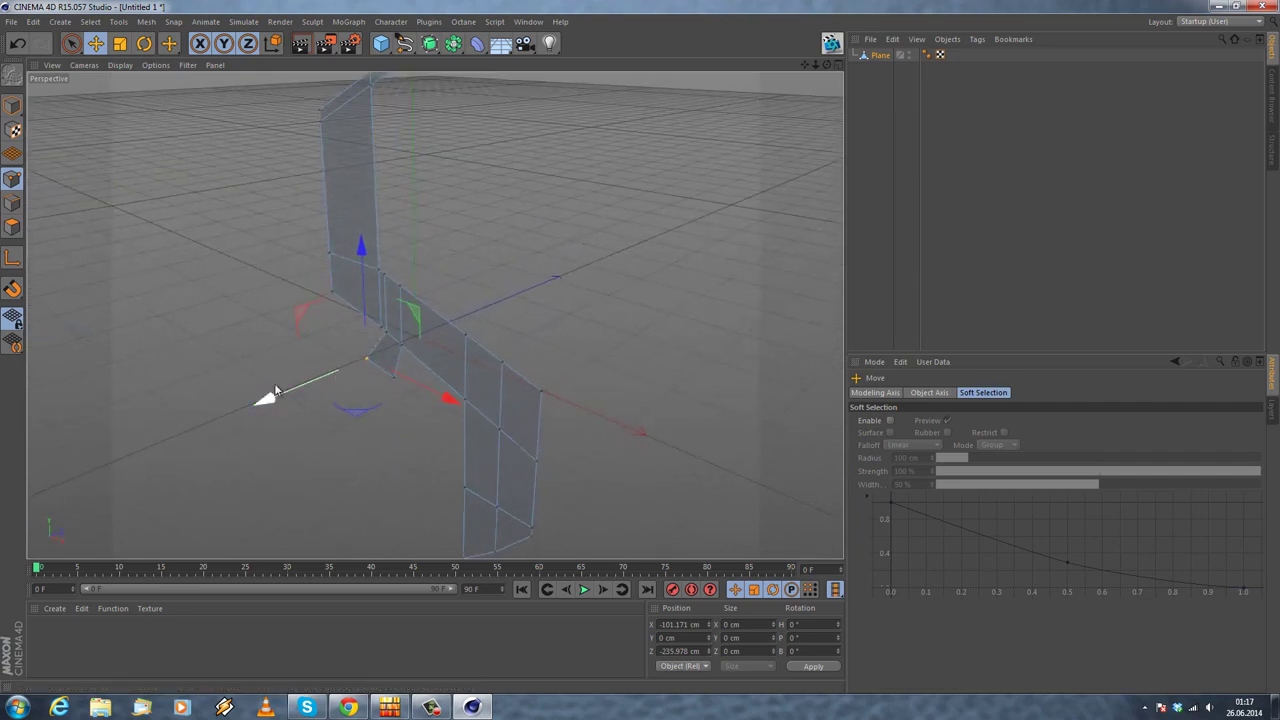
pyautogui.moveTo(358, 270)
pyautogui.keyDown('alt'); pyautogui.mouseDown()
pyautogui.moveTo(400, 329)
pyautogui.moveTo(332, 340)
pyautogui.moveTo(366, 266)
pyautogui.mouseUp(); pyautogui.keyUp('alt')
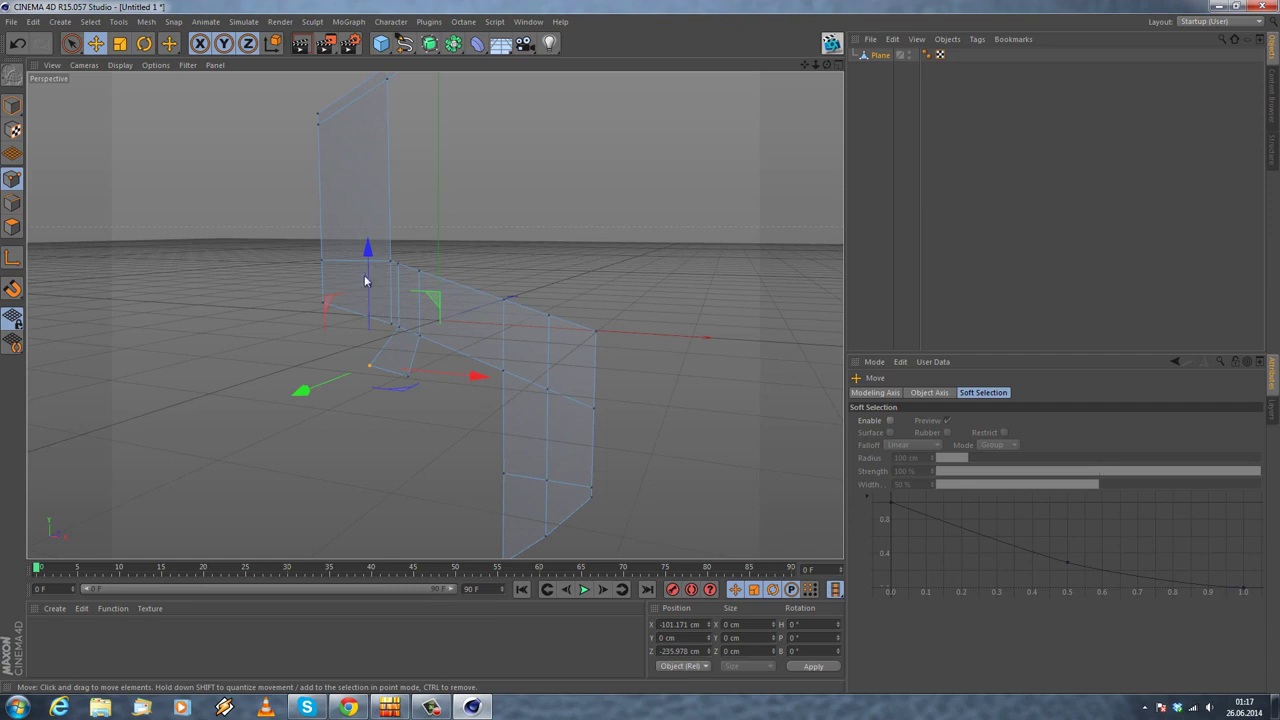
pyautogui.moveTo(376, 312)
pyautogui.keyDown('alt'); pyautogui.mouseDown()
pyautogui.moveTo(389, 315)
pyautogui.moveTo(375, 303)
pyautogui.mouseUp(); pyautogui.keyUp('alt')
pyautogui.scroll(2, 375, 303)
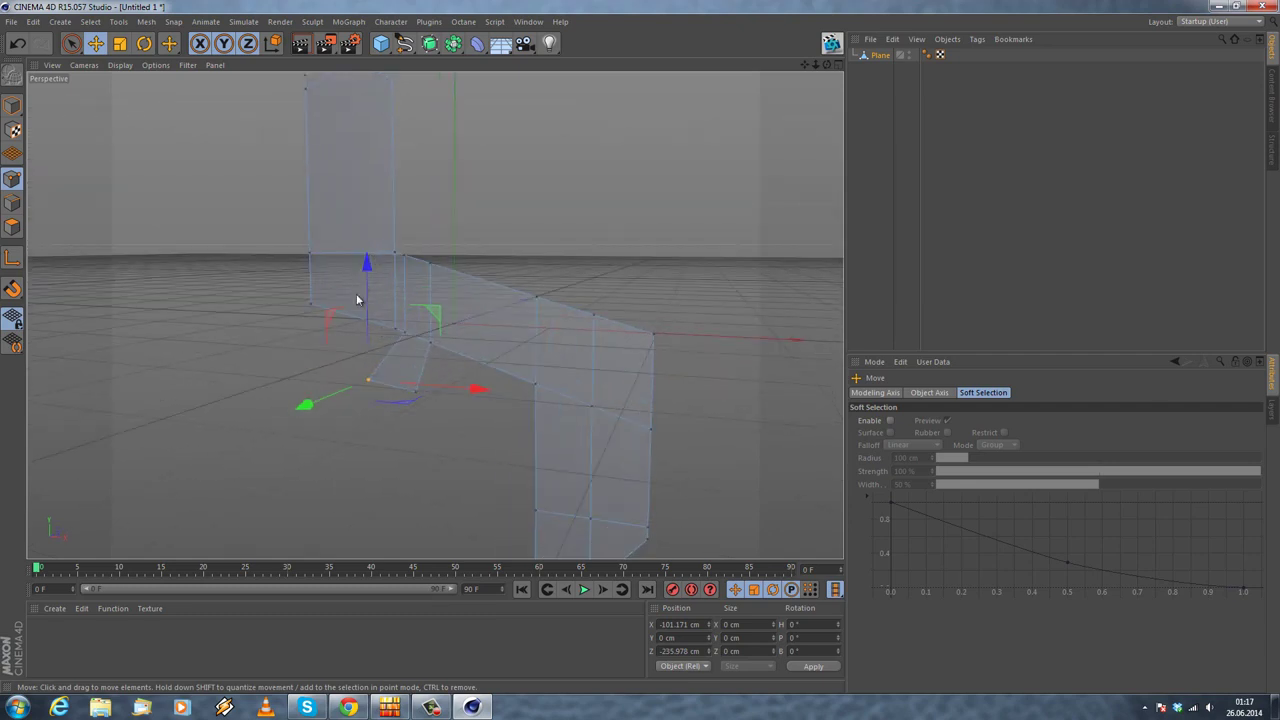
# Step: Try moving the selected point along its vertical axis in perspective, undo the changes and return to the front view
pyautogui.moveTo(365, 264); pyautogui.dragTo(364, 246)
pyautogui.click(15, 45)
pyautogui.keyDown('alt'); pyautogui.moveTo(286, 405); pyautogui.dragTo(225, 390); pyautogui.keyUp('alt')
pyautogui.keyDown('alt'); pyautogui.moveTo(317, 372); pyautogui.dragTo(480, 395); pyautogui.keyUp('alt')
pyautogui.click(17, 52)
pyautogui.middleClick(277, 286)
pyautogui.middleClick(637, 434)
# Step: Fit the stub's two end points to the narrow arm's outline, leveling both at about Z -229.7 cm
pyautogui.keyDown('alt'); pyautogui.moveTo(325, 331); pyautogui.dragTo(336, 398, button='middle'); pyautogui.keyUp('alt')
pyautogui.moveTo(502, 409); pyautogui.dragTo(457, 396)
pyautogui.click(479, 415)
pyautogui.moveTo(397, 345); pyautogui.dragTo(407, 318)
pyautogui.moveTo(476, 399); pyautogui.dragTo(501, 398)
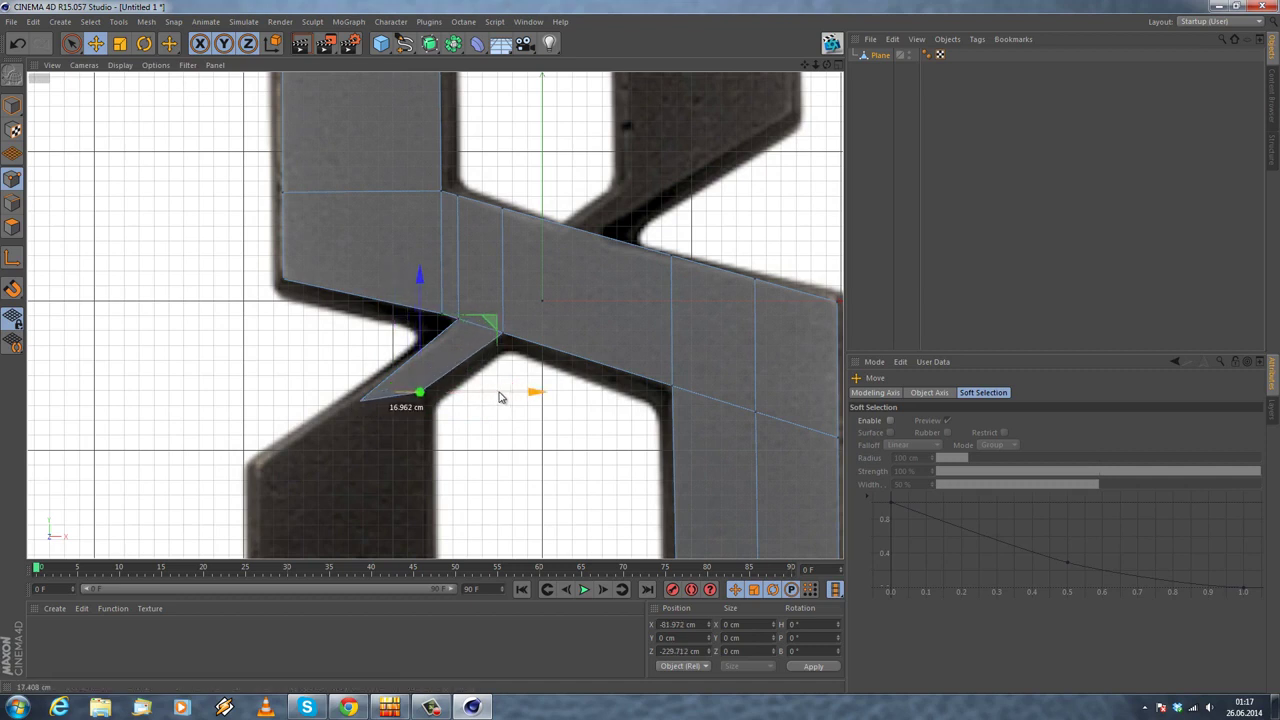
pyautogui.click(362, 399)
pyautogui.keyDown('alt'); pyautogui.moveTo(299, 351); pyautogui.dragTo(307, 310, button='middle'); pyautogui.keyUp('alt')
pyautogui.moveTo(366, 294); pyautogui.dragTo(366, 287)
pyautogui.moveTo(452, 359); pyautogui.dragTo(460, 360)
pyautogui.click(270, 318)
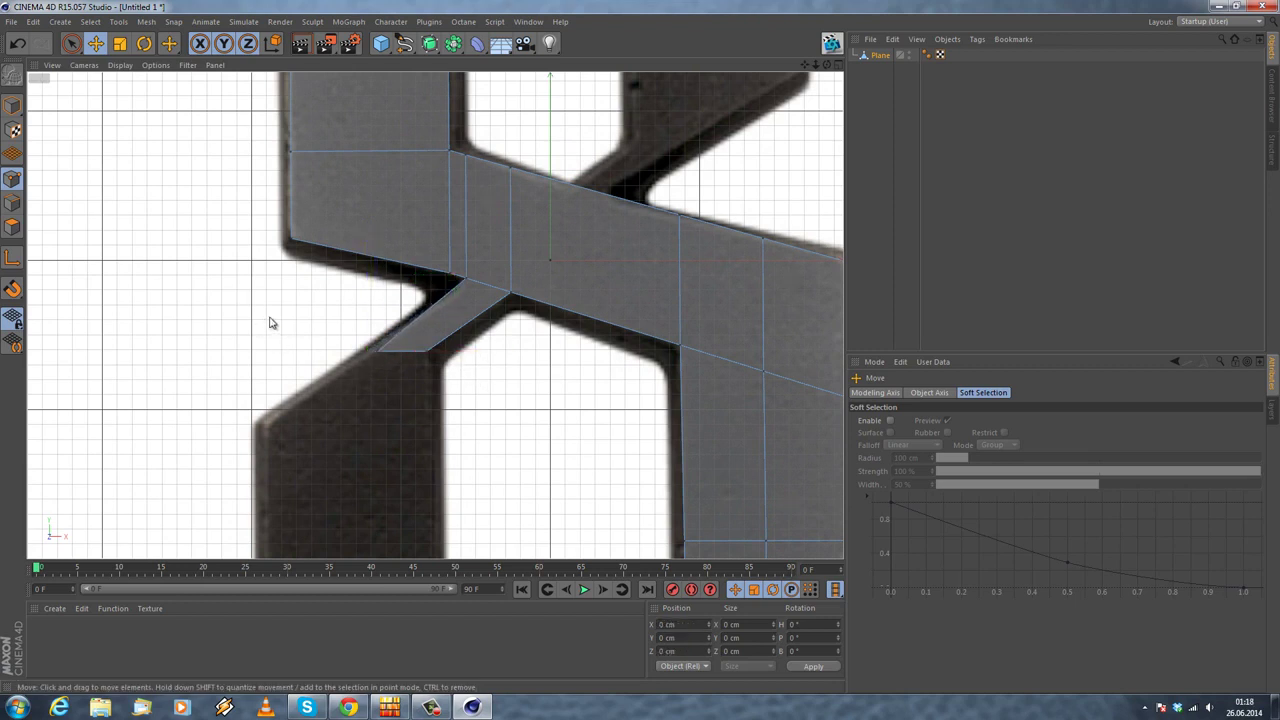
# Step: Select the stub's end edge in edge mode and extrude it about 291.6 cm down the left stem
pyautogui.keyDown('alt'); pyautogui.moveTo(289, 382); pyautogui.dragTo(308, 306, button='middle'); pyautogui.keyUp('alt')
pyautogui.click(12, 203)
pyautogui.rightClick(182, 245)
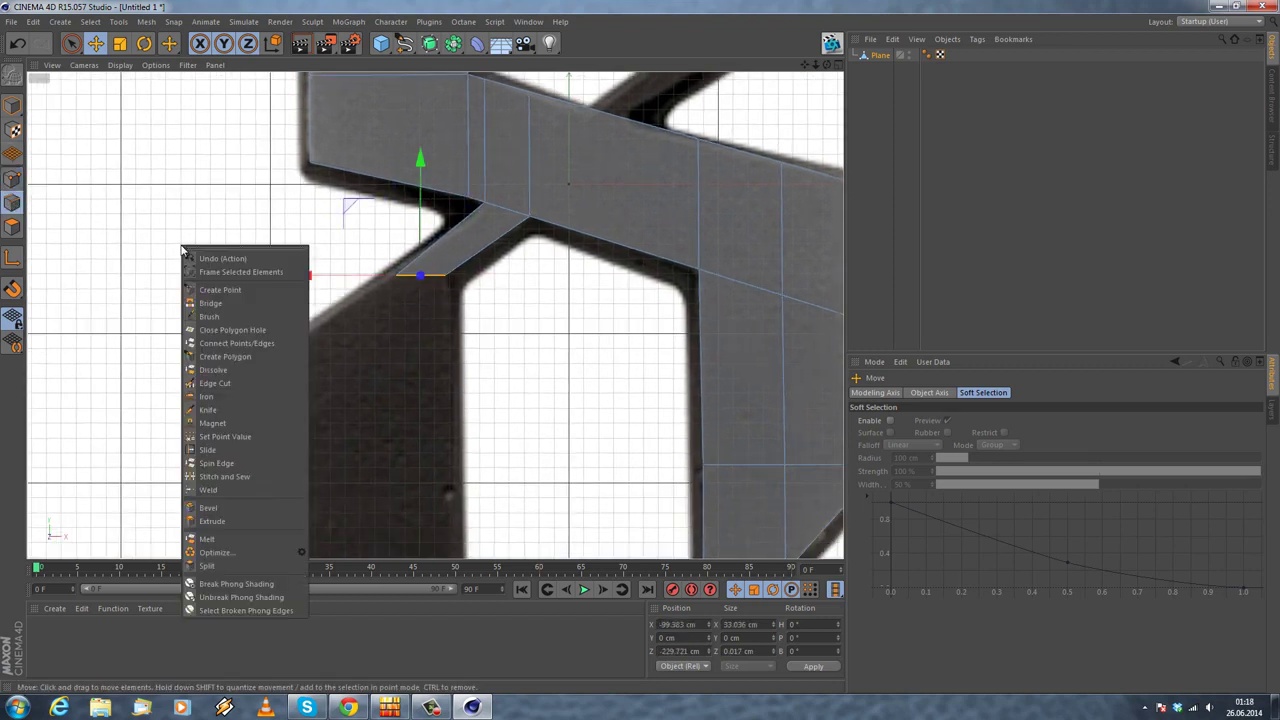
pyautogui.click(209, 521)
pyautogui.keyDown('alt'); pyautogui.moveTo(205, 306); pyautogui.dragTo(223, 256, button='middle'); pyautogui.keyUp('alt')
pyautogui.scroll(-2, 223, 255)
pyautogui.scroll(-1, 224, 256)
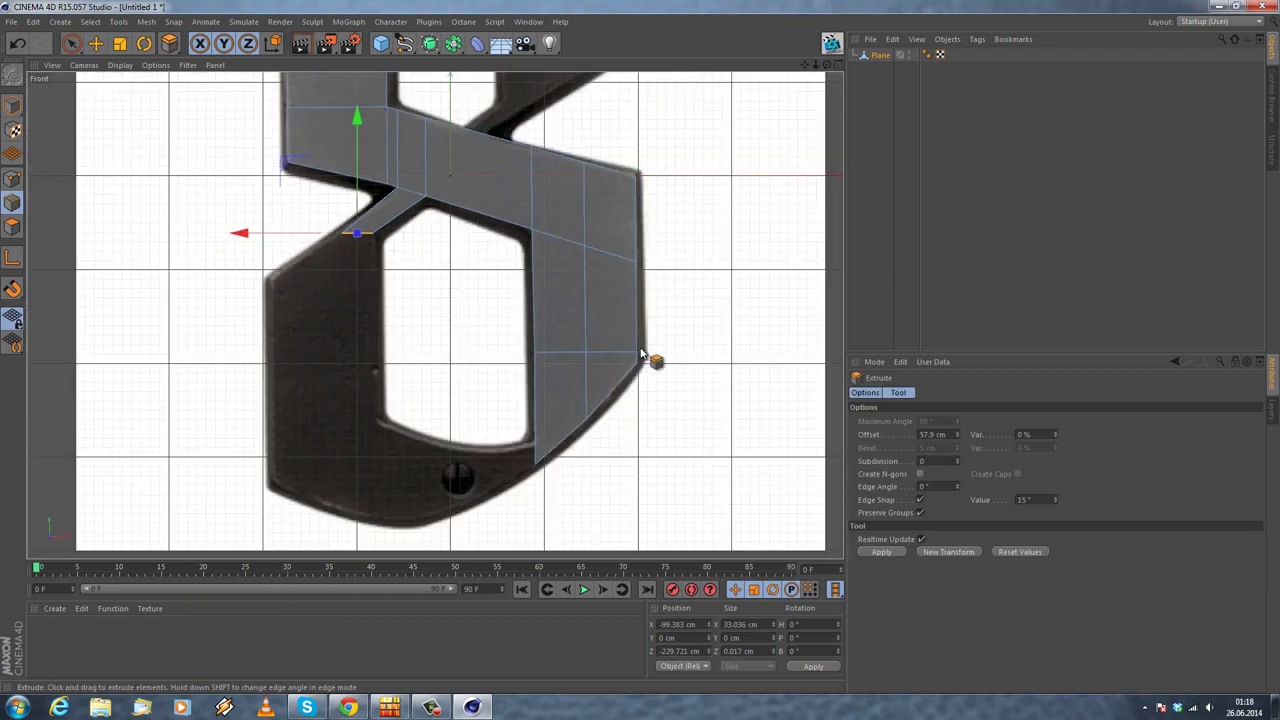
pyautogui.moveTo(645, 355); pyautogui.dragTo(643, 354)
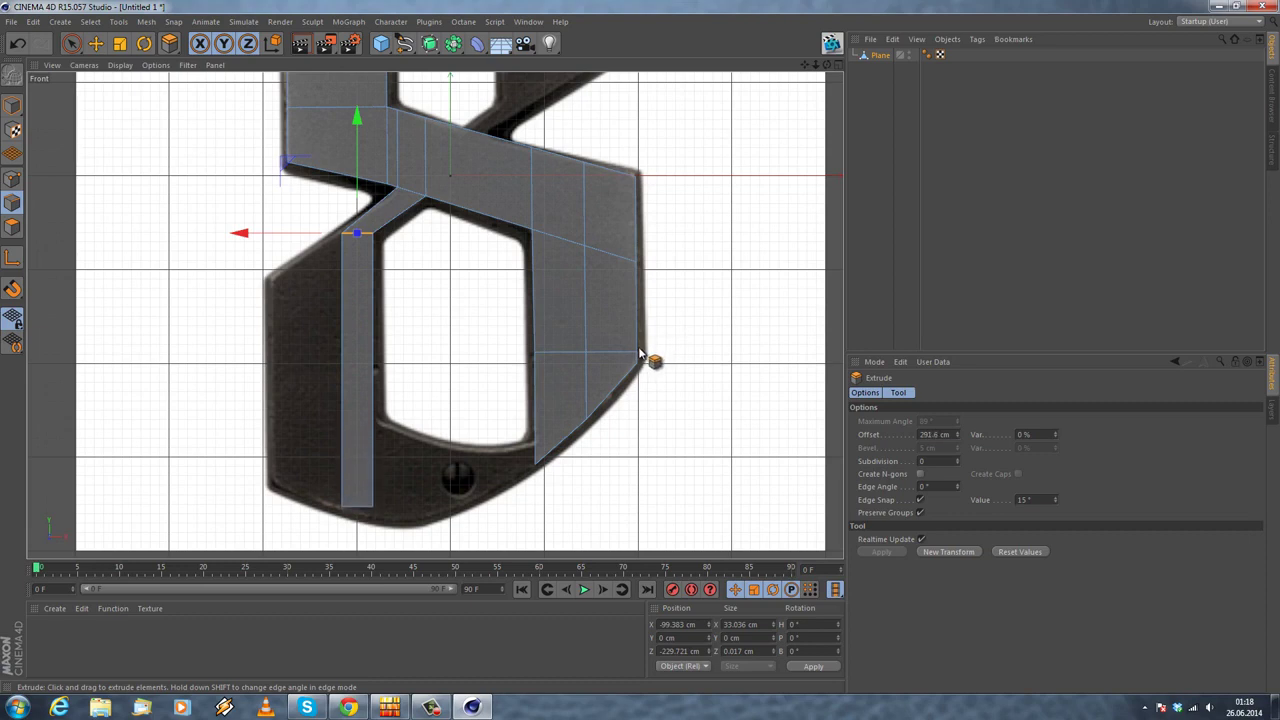
# Step: In point mode, lower the new strip's bottom-right point onto the 8's lower curve, at about Z -530.0 cm
pyautogui.click(96, 43)
pyautogui.scroll(2, 340, 487)
pyautogui.keyDown('alt'); pyautogui.moveTo(340, 487); pyautogui.dragTo(363, 246, button='middle'); pyautogui.keyUp('alt')
pyautogui.scroll(2, 394, 437)
pyautogui.click(412, 428)
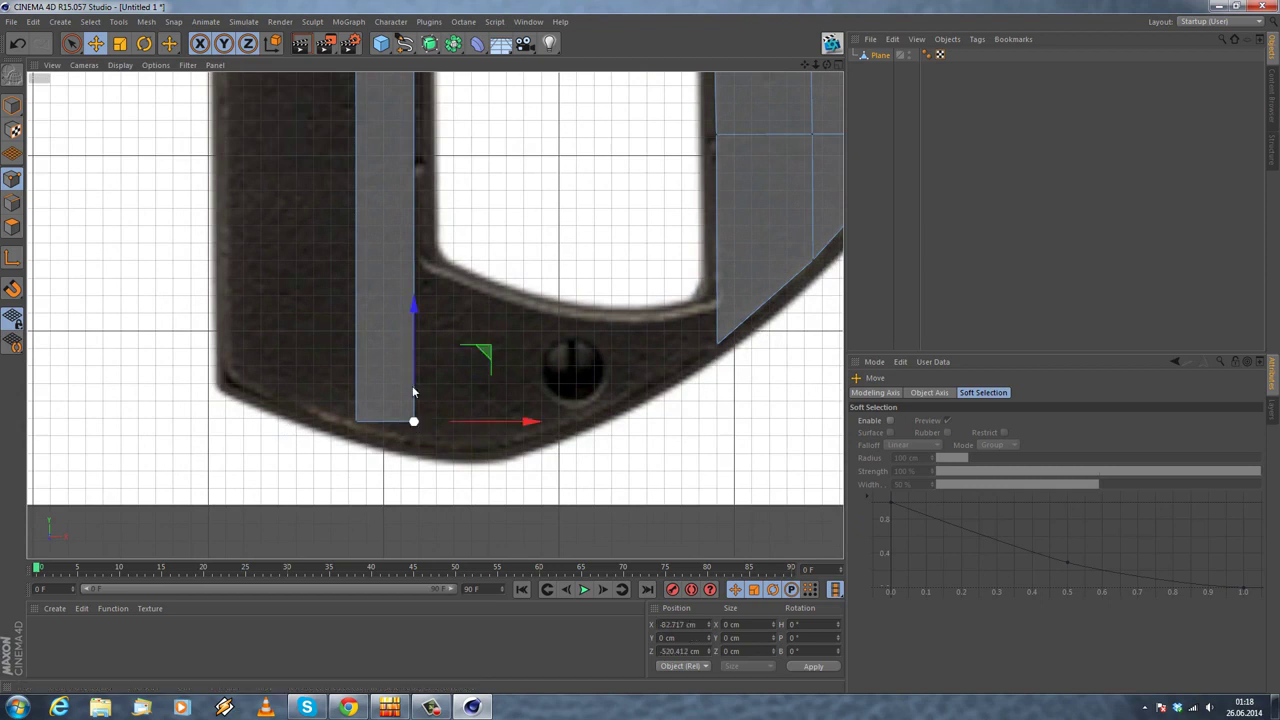
pyautogui.moveTo(412, 335); pyautogui.dragTo(412, 355)
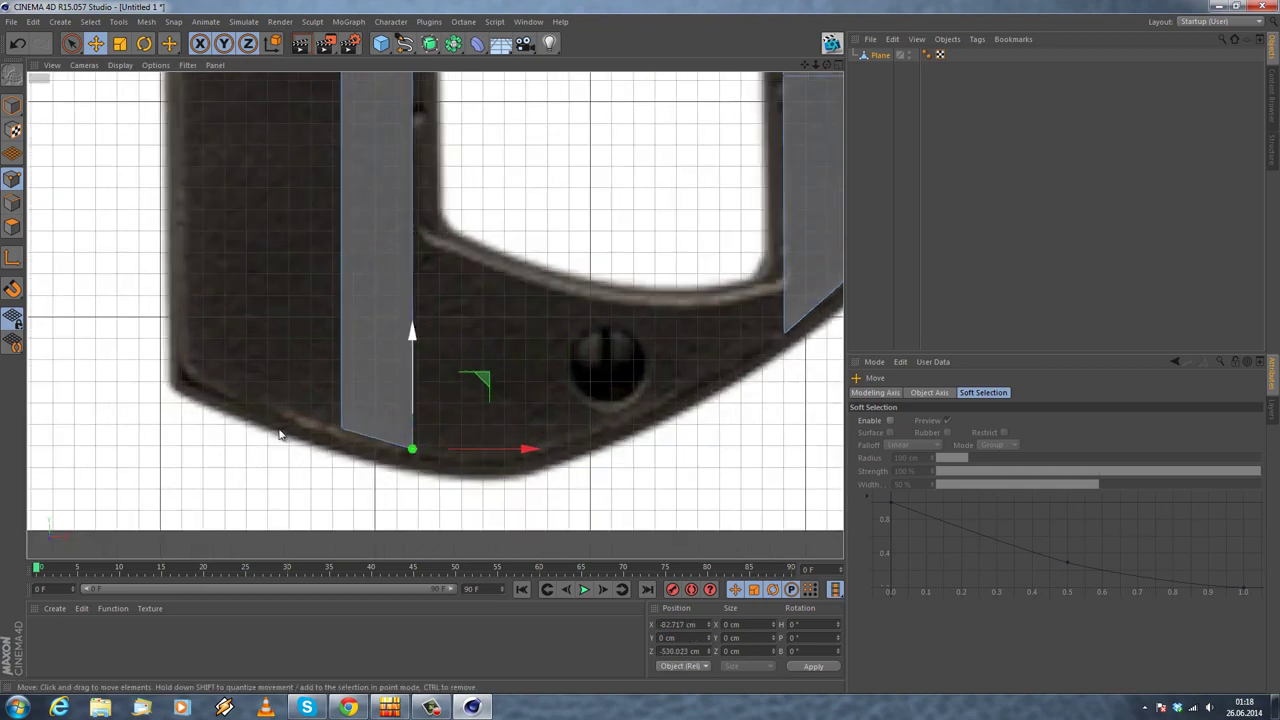
# Step: Select the strip's long outer edge in edge mode and extrude it about 72.3 cm to the left stem's outer side
pyautogui.scroll(-3, 345, 330)
pyautogui.keyDown('alt'); pyautogui.moveTo(248, 241); pyautogui.dragTo(265, 393, button='middle'); pyautogui.keyUp('alt')
pyautogui.click(12, 203)
pyautogui.click(332, 257)
pyautogui.rightClick(162, 178)
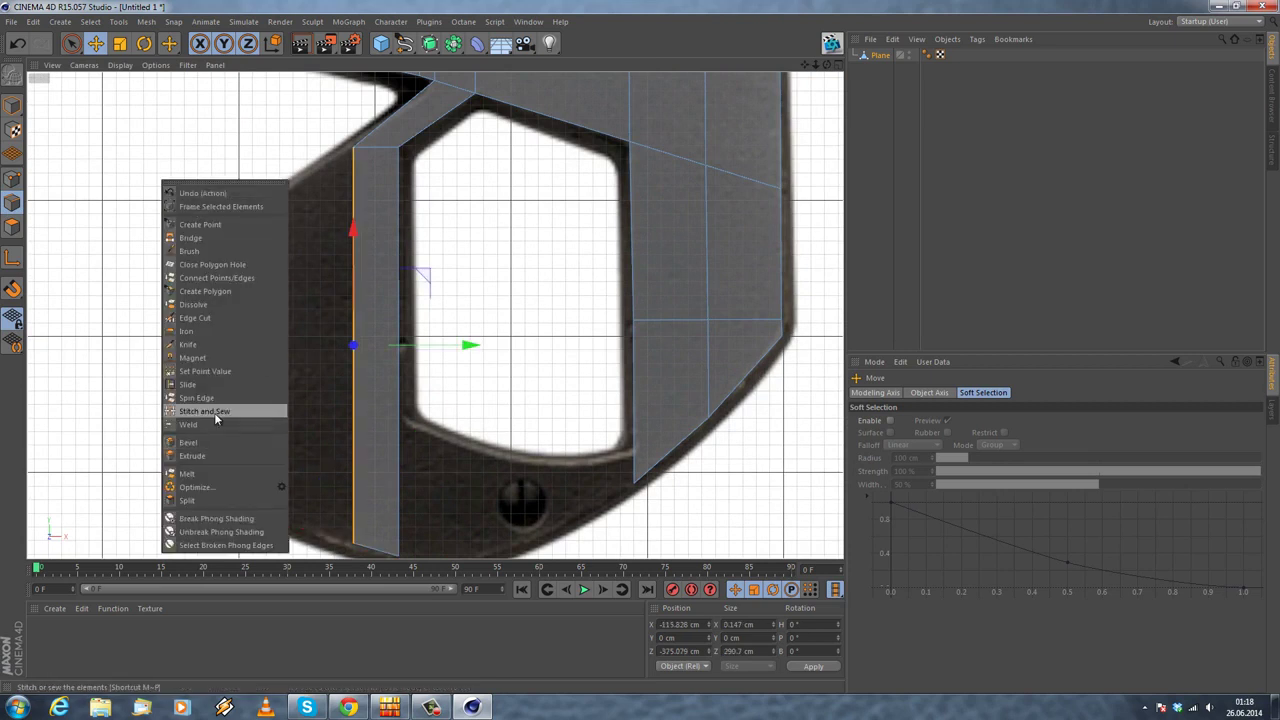
pyautogui.click(214, 452)
pyautogui.moveTo(643, 352)
pyautogui.mouseDown()
pyautogui.moveTo(686, 363)
pyautogui.moveTo(651, 357)
pyautogui.mouseUp()
# Step: In point mode, lower the new section's upper-left point to about Z -278.2 cm and raise its lower-left point to about Z -496.0 cm
pyautogui.click(95, 43)
pyautogui.click(12, 179)
pyautogui.click(254, 149)
pyautogui.moveTo(257, 94); pyautogui.dragTo(239, 161)
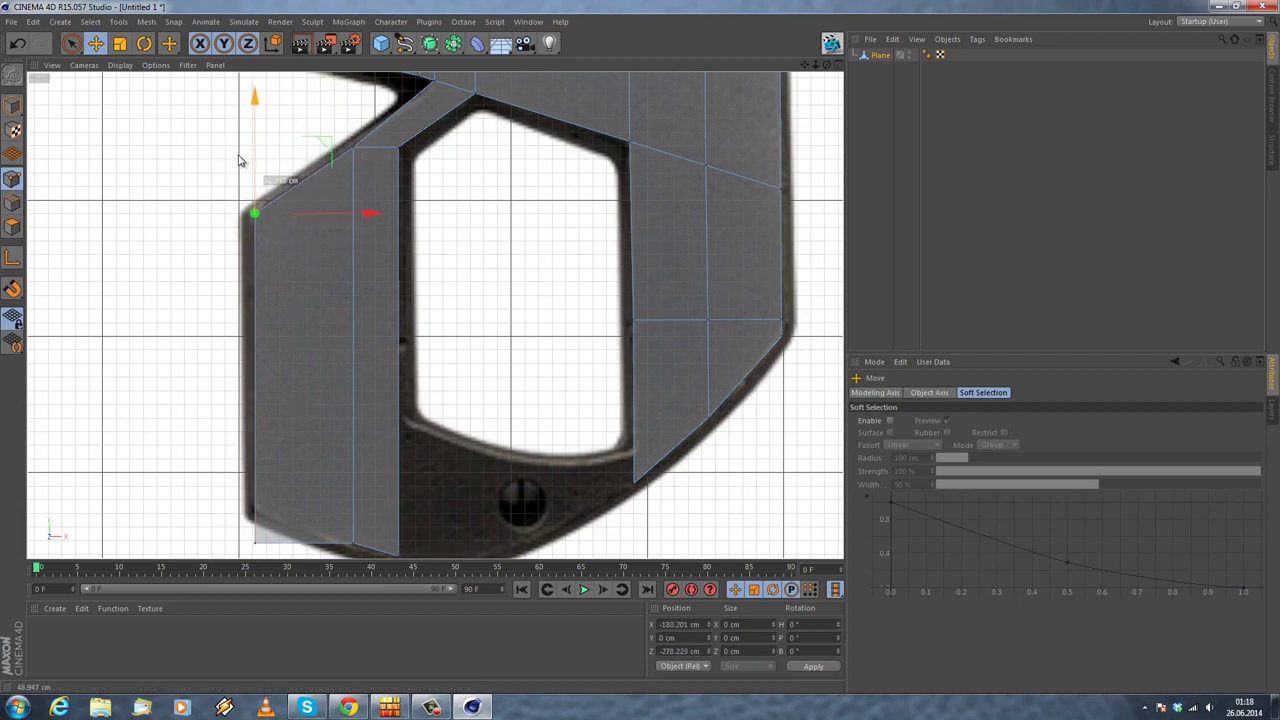
pyautogui.click(192, 183)
pyautogui.keyDown('alt'); pyautogui.moveTo(258, 361); pyautogui.dragTo(261, 253, button='middle'); pyautogui.keyUp('alt')
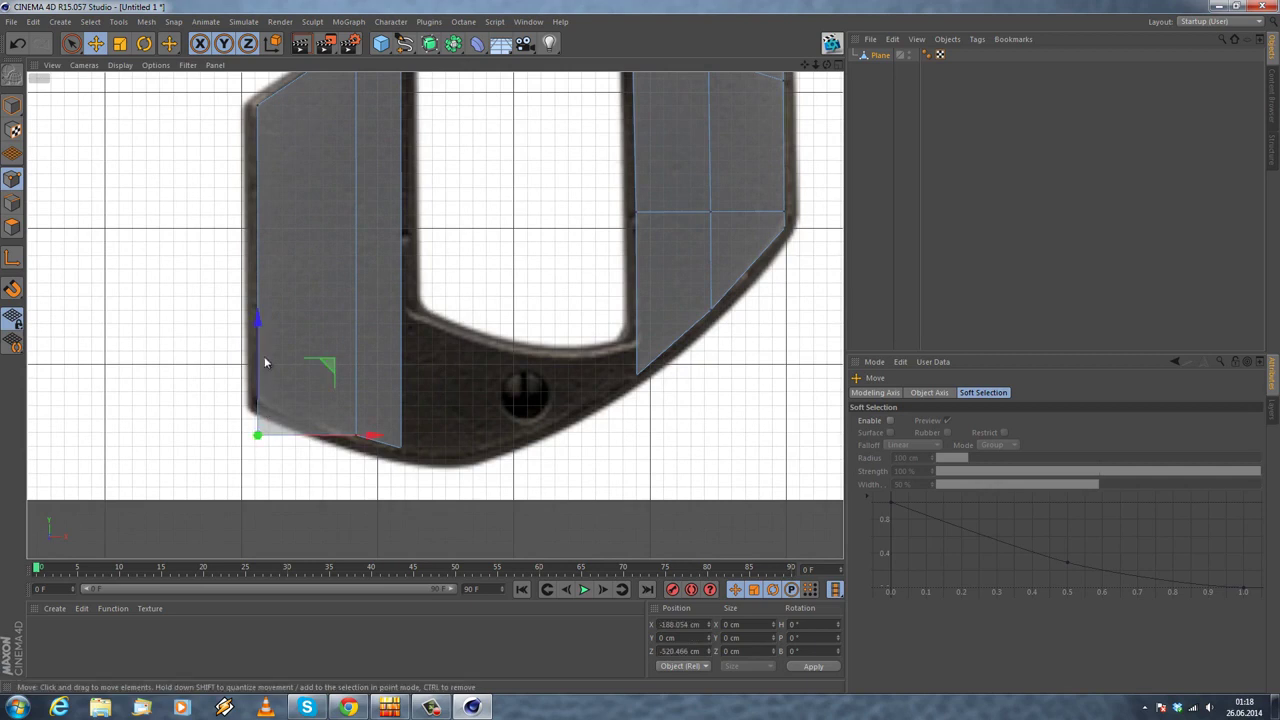
pyautogui.moveTo(257, 350); pyautogui.dragTo(255, 318)
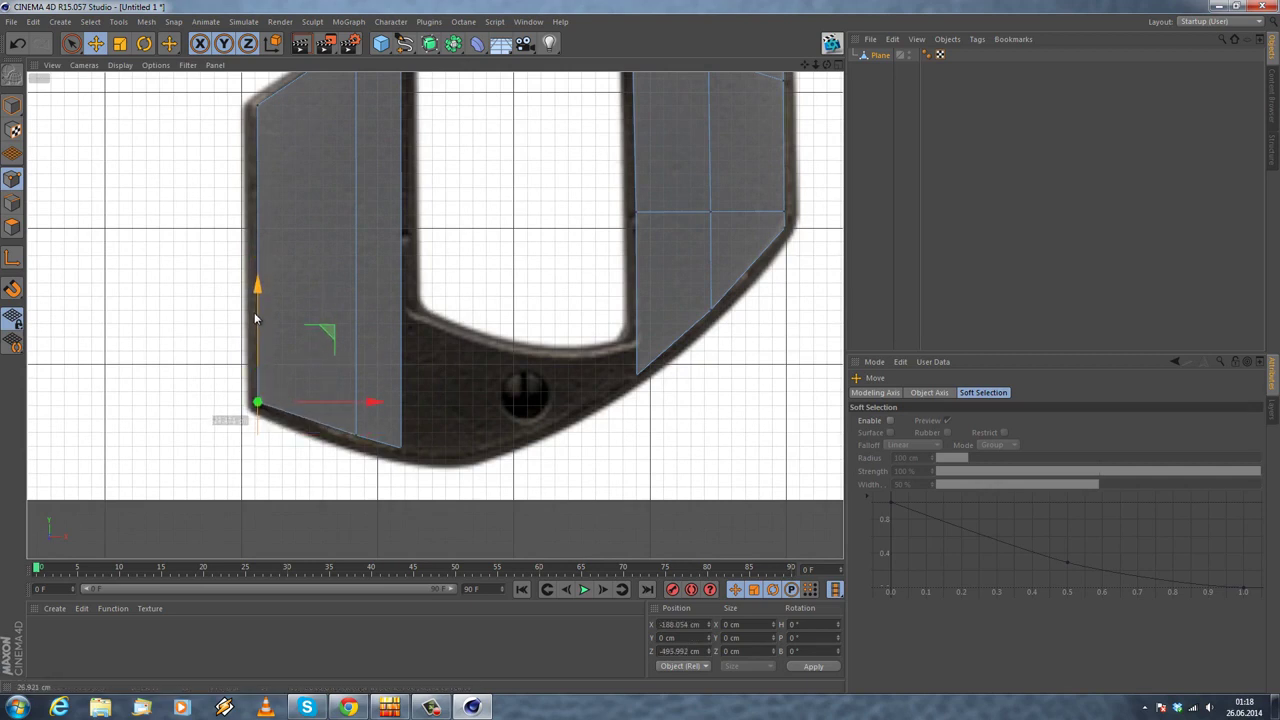
pyautogui.click(190, 342)
# Step: Loop-cut the lower-left stem crosswise with the Knife, level with the lower hole's bottom-left corner, at about 66 %
pyautogui.keyDown('alt'); pyautogui.moveTo(194, 272); pyautogui.dragTo(221, 242, button='middle'); pyautogui.keyUp('alt')
pyautogui.scroll(-2, 303, 283)
pyautogui.keyDown('alt'); pyautogui.moveTo(281, 322); pyautogui.dragTo(272, 440, button='middle'); pyautogui.keyUp('alt')
pyautogui.scroll(-1, 233, 439)
pyautogui.keyDown('alt'); pyautogui.moveTo(273, 372); pyautogui.dragTo(273, 292, button='middle'); pyautogui.keyUp('alt')
pyautogui.scroll(-3, 233, 436)
pyautogui.scroll(4, 270, 350)
pyautogui.rightClick(200, 240)
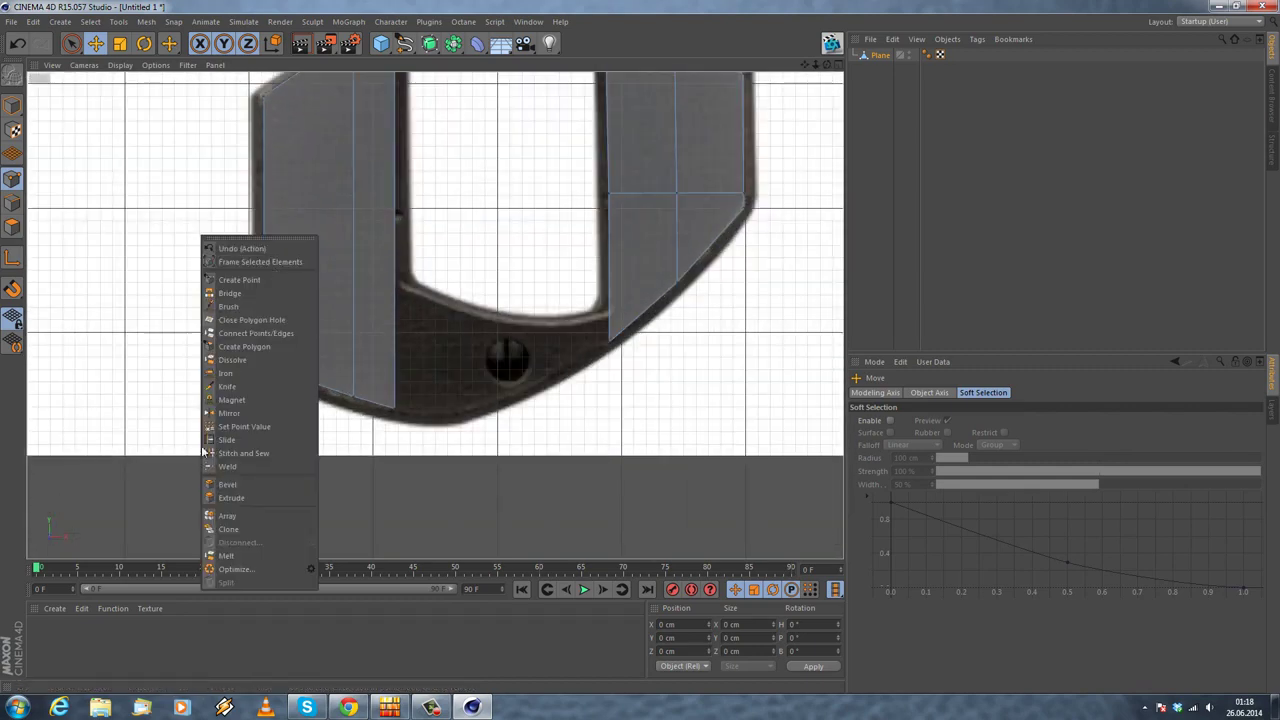
pyautogui.click(229, 377)
pyautogui.scroll(3, 309, 269)
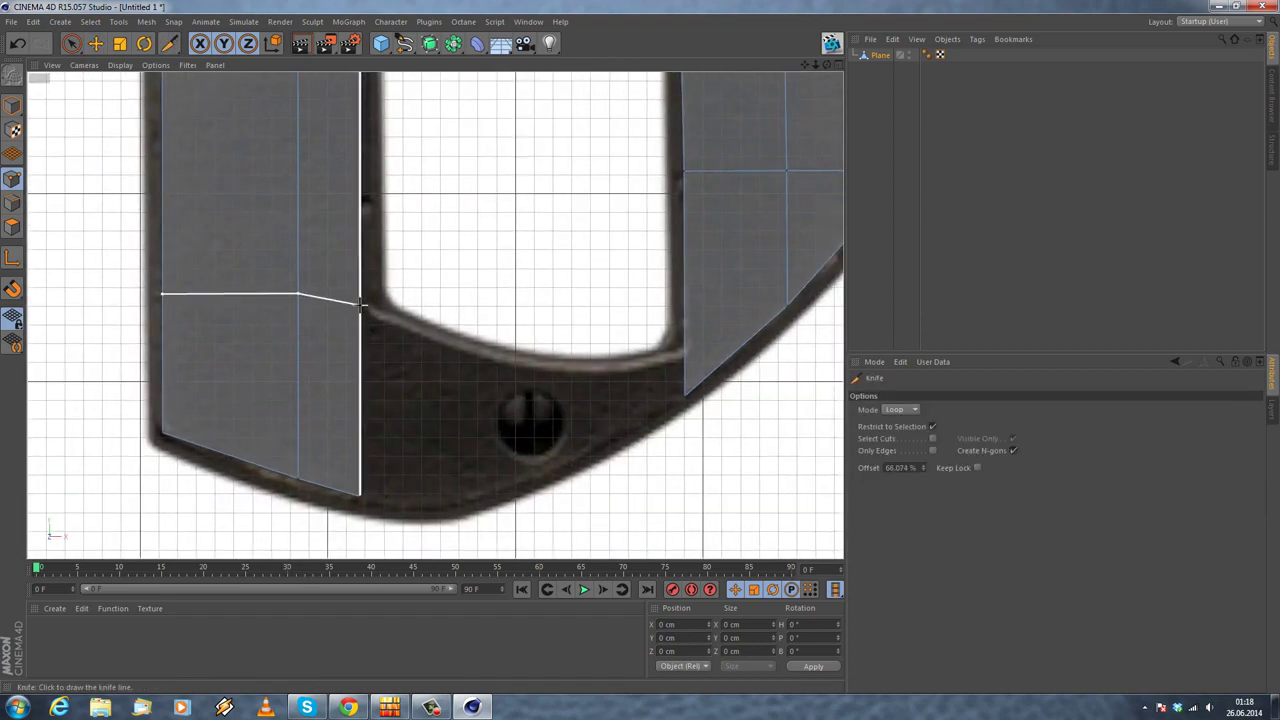
pyautogui.click(362, 305)
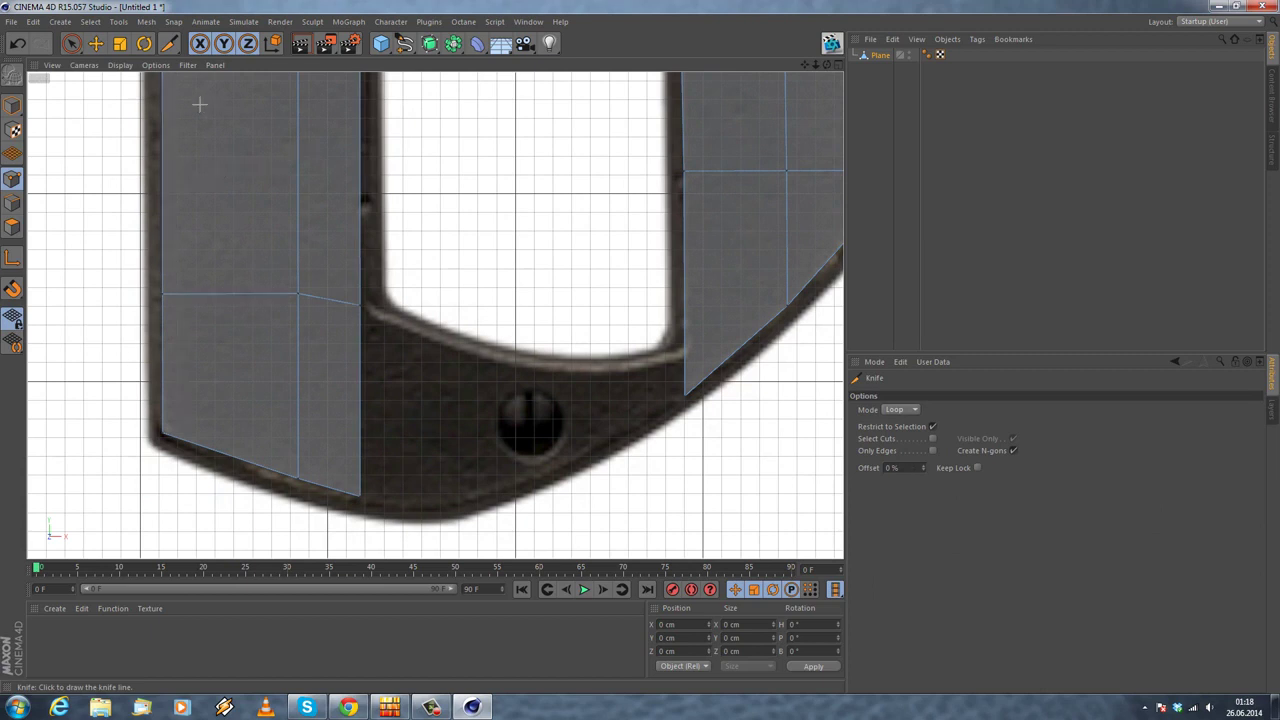
# Step: Select the left stem's inner edge below the new cut and extrude it toward the right stem, to about X 76.1 cm
pyautogui.click(95, 43)
pyautogui.click(12, 203)
pyautogui.click(361, 392)
pyautogui.rightClick(460, 383)
pyautogui.click(490, 571)
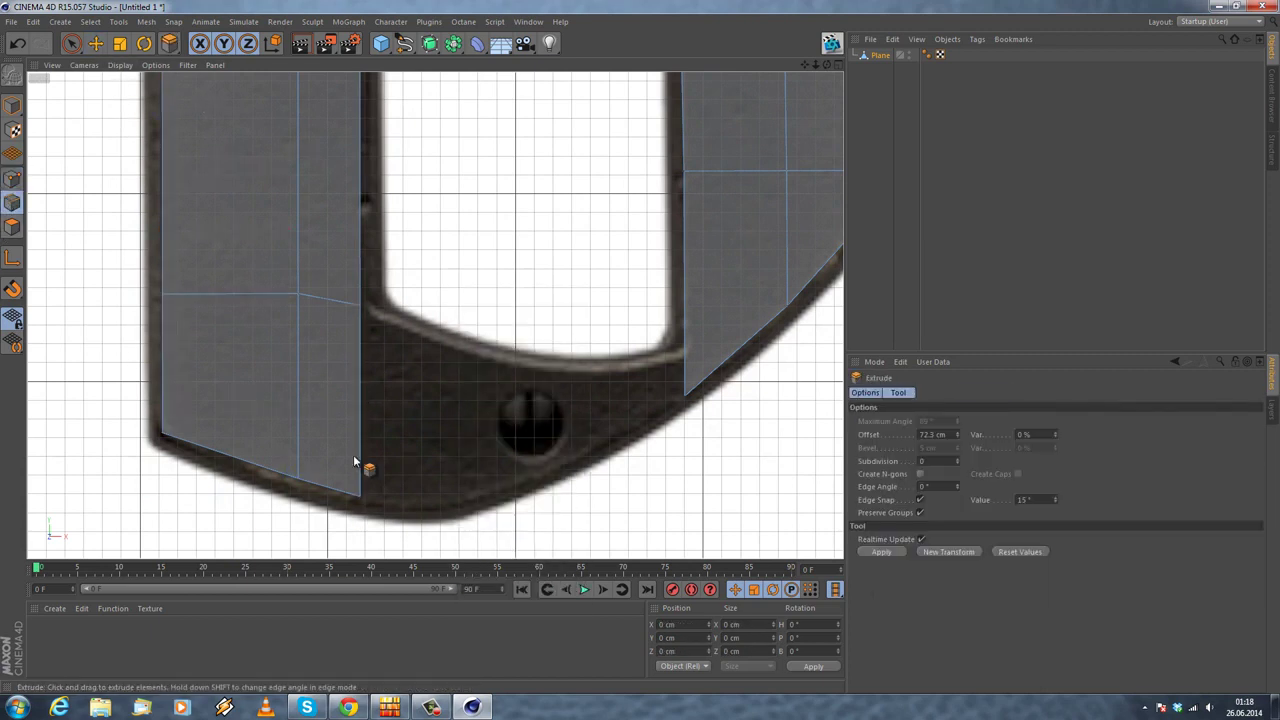
pyautogui.click(359, 402)
pyautogui.keyDown('alt'); pyautogui.moveTo(447, 313); pyautogui.dragTo(318, 294, button='middle'); pyautogui.keyUp('alt')
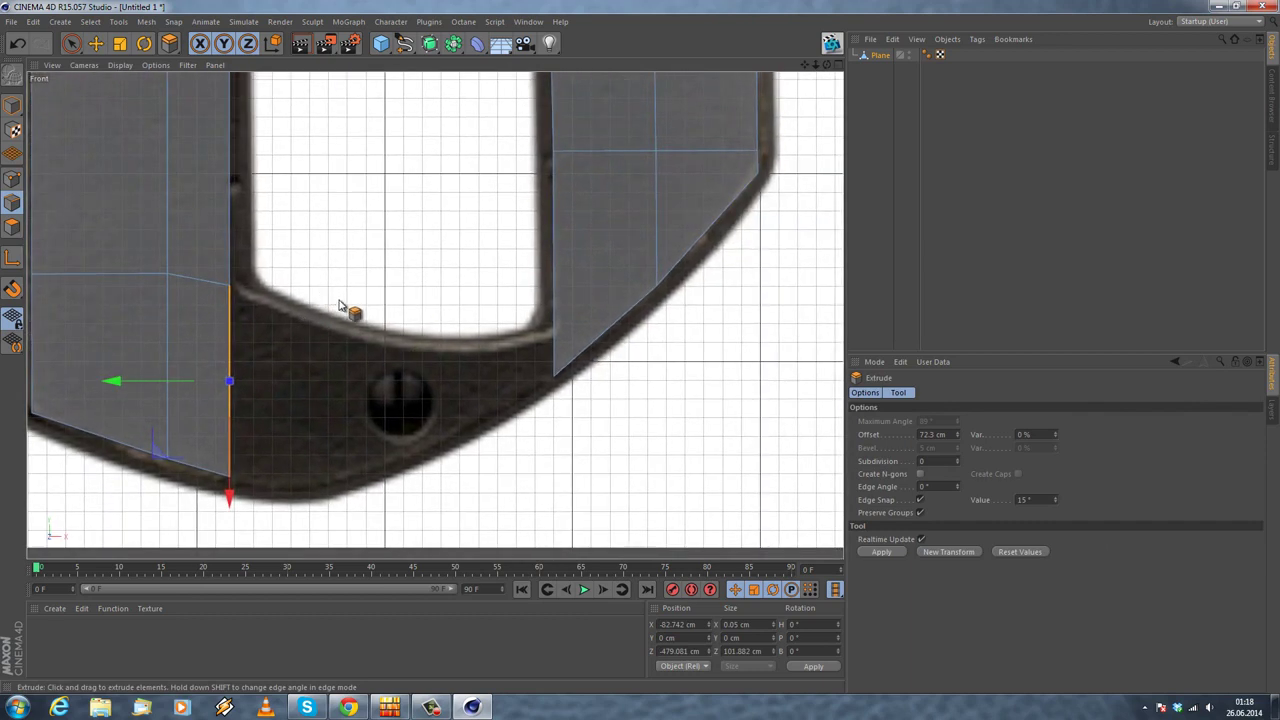
pyautogui.moveTo(640, 350)
pyautogui.mouseDown()
pyautogui.moveTo(668, 352)
pyautogui.moveTo(629, 355)
pyautogui.moveTo(650, 357)
pyautogui.mouseUp()
pyautogui.click(96, 43)
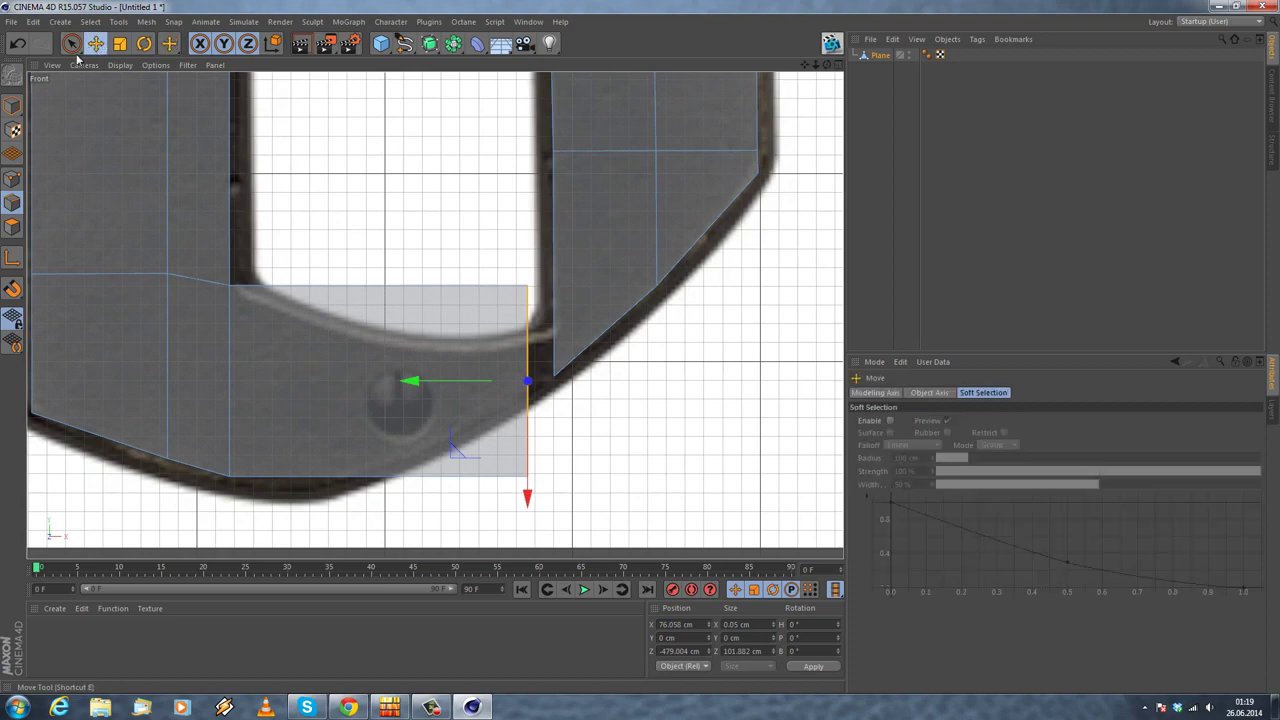
pyautogui.keyDown('alt'); pyautogui.moveTo(429, 157); pyautogui.dragTo(336, 181, button='middle'); pyautogui.keyUp('alt')
pyautogui.rightClick(336, 181)
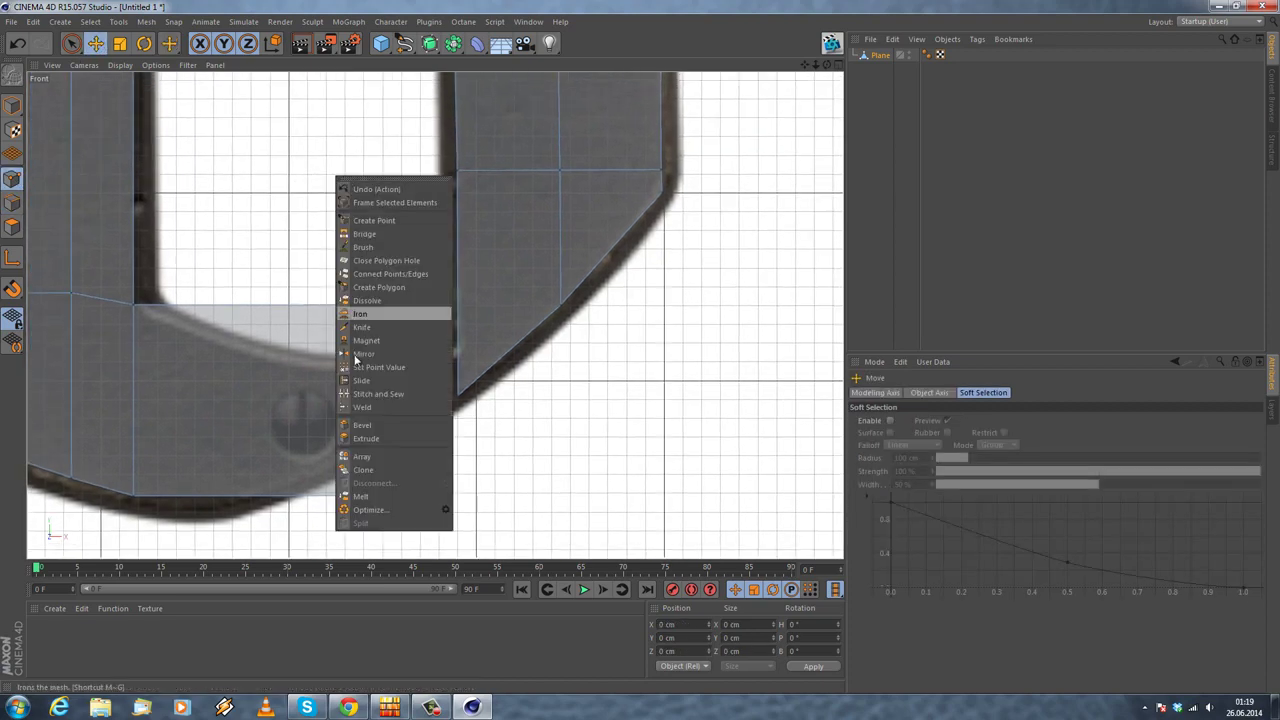
pyautogui.click(382, 338)
pyautogui.keyDown('alt'); pyautogui.moveTo(340, 314); pyautogui.dragTo(249, 264, button='middle'); pyautogui.keyUp('alt')
pyautogui.scroll(2, 400, 320)
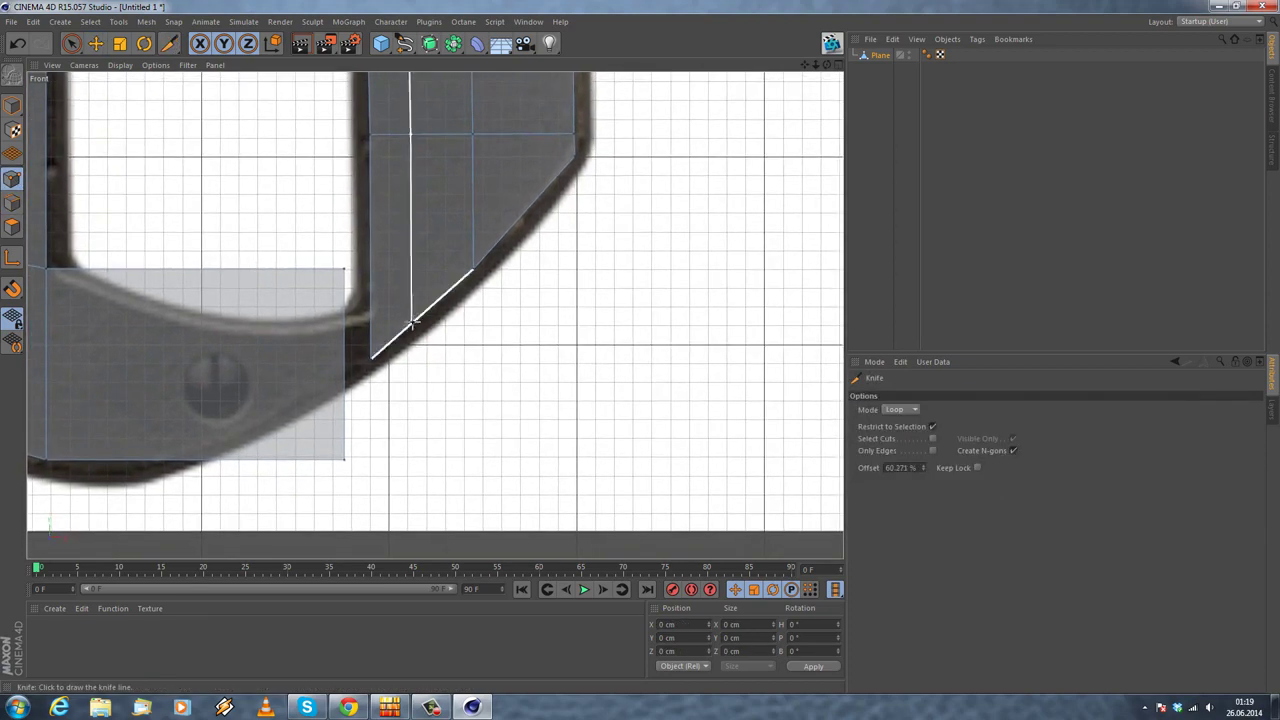
pyautogui.scroll(1, 358, 306)
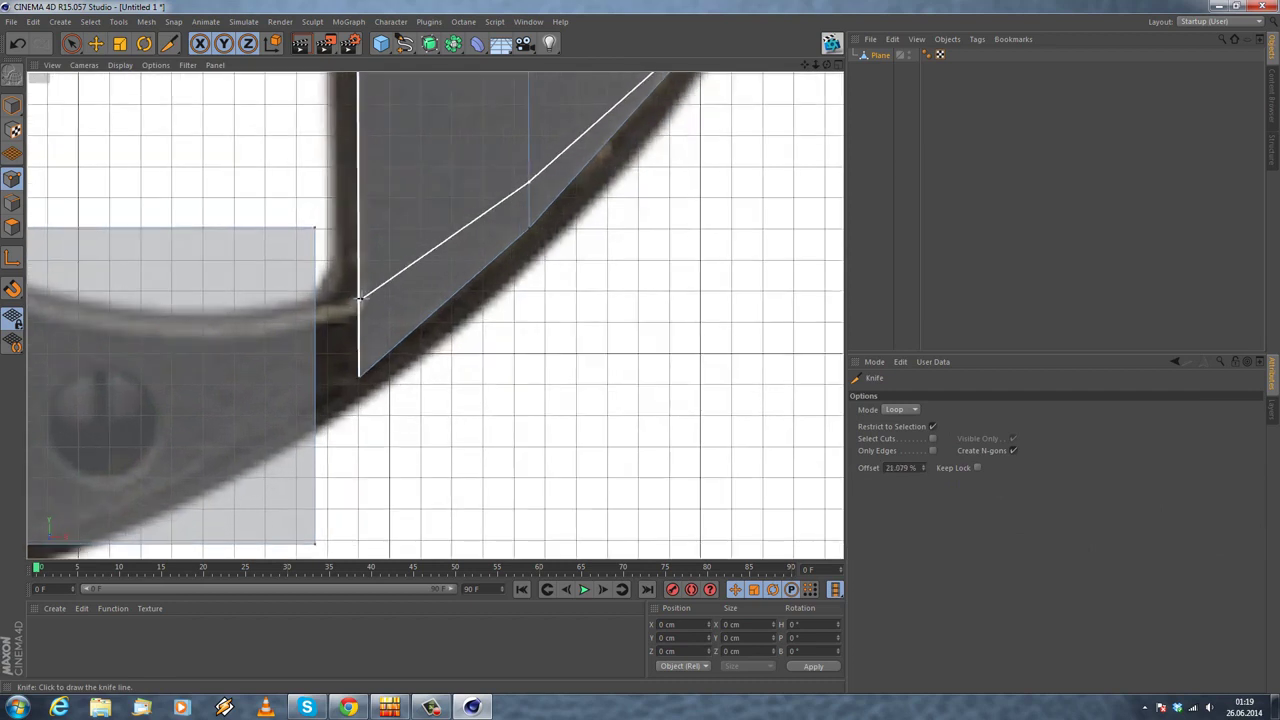
pyautogui.scroll(-4, 362, 306)
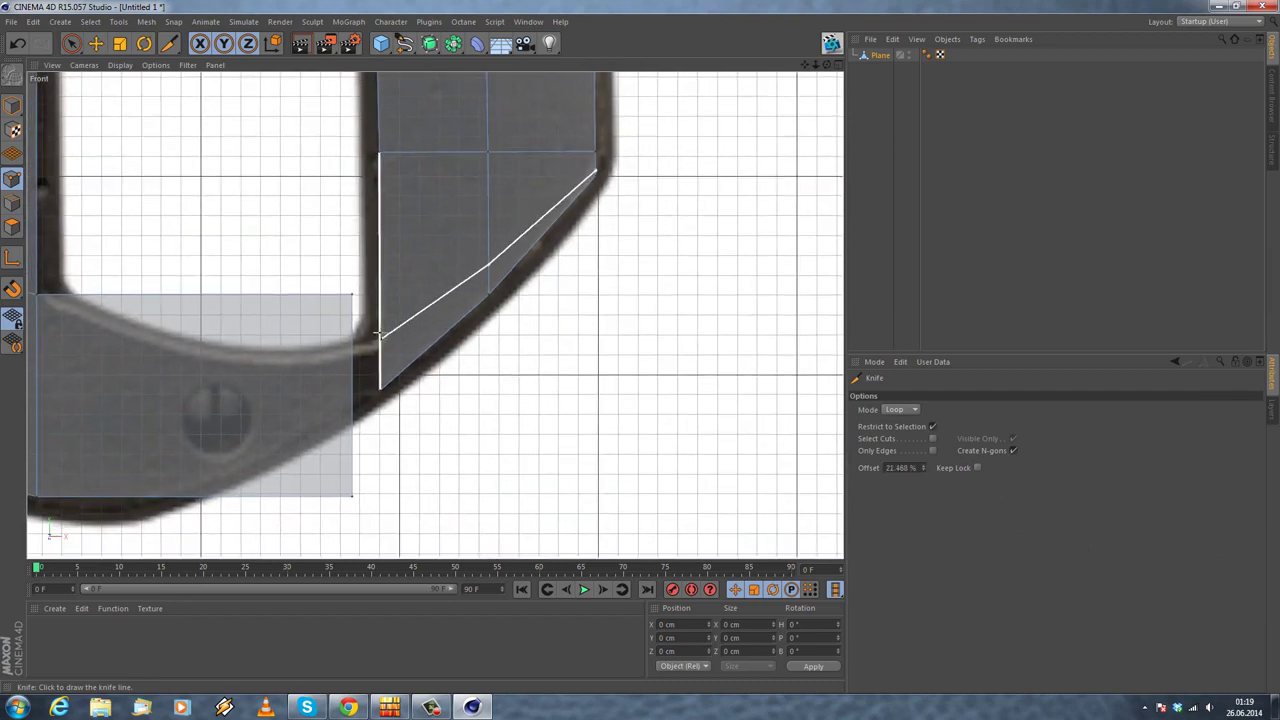
# Step: With the Knife in Line mode, cut the right stem's end diagonally from the lower hole's bottom-right corner to the outer edge
pyautogui.rightClick(558, 341)
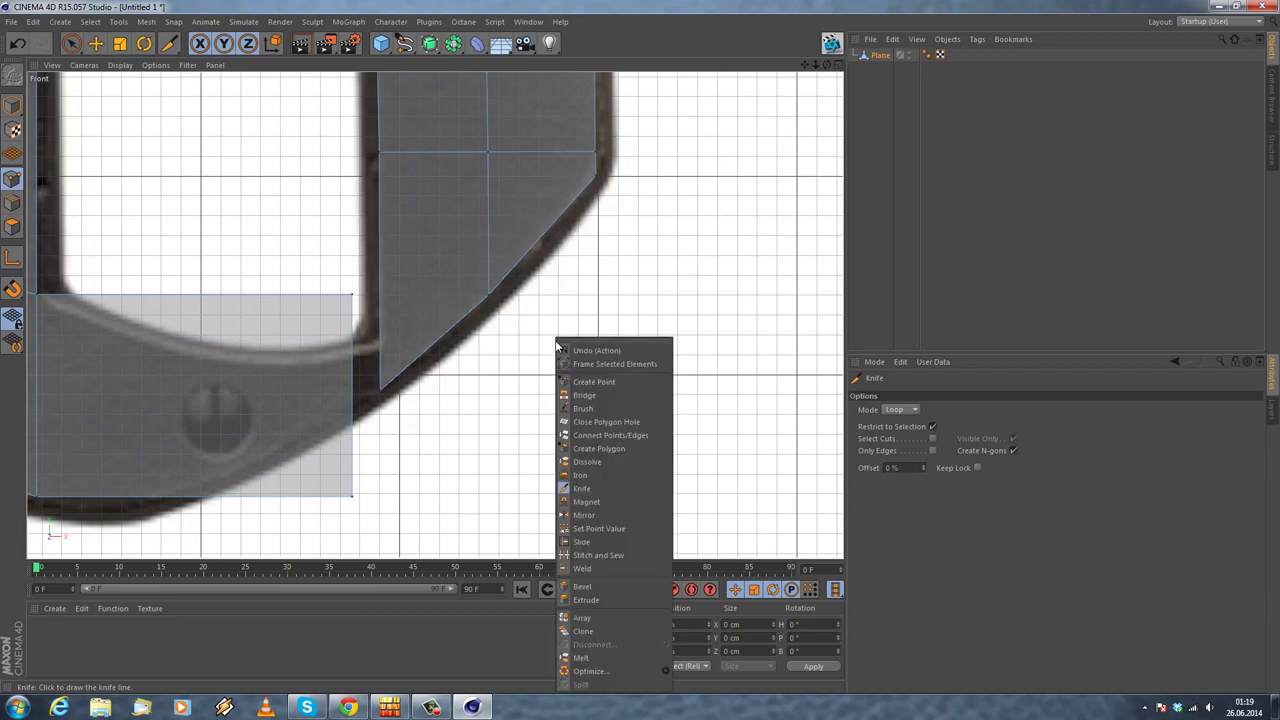
pyautogui.click(580, 490)
pyautogui.click(897, 410)
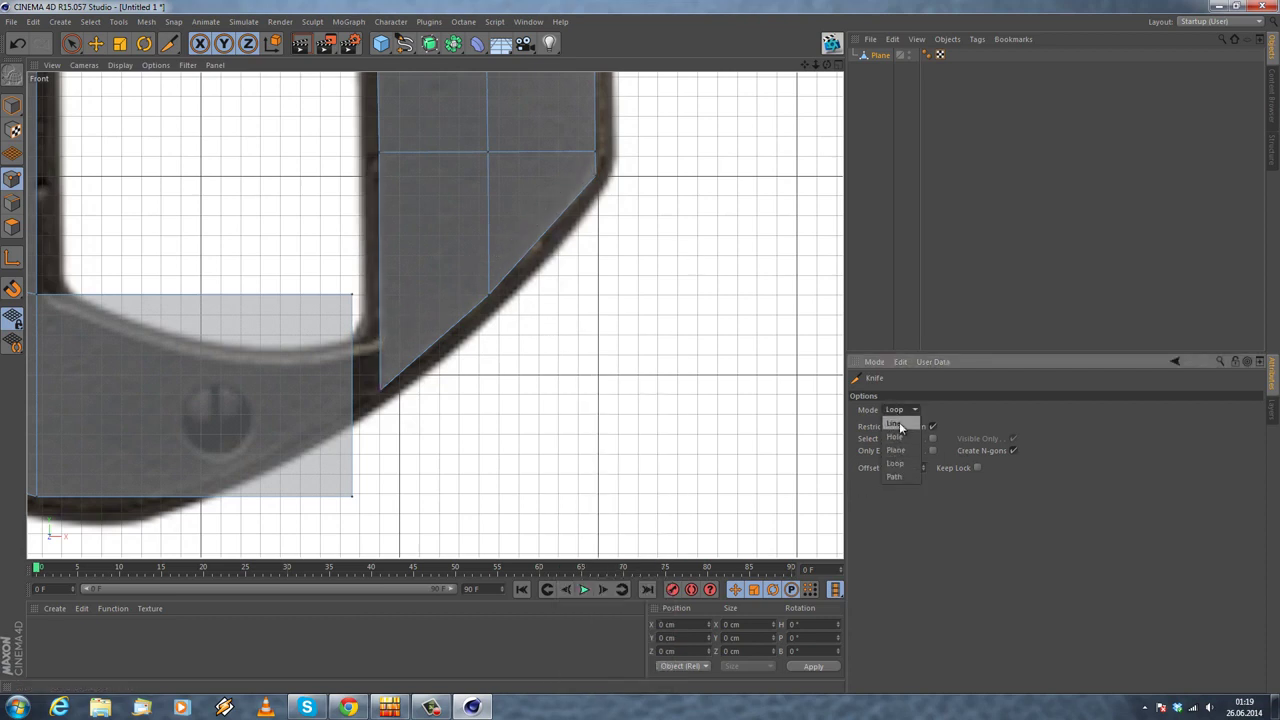
pyautogui.click(900, 424)
pyautogui.moveTo(380, 345); pyautogui.dragTo(595, 160)
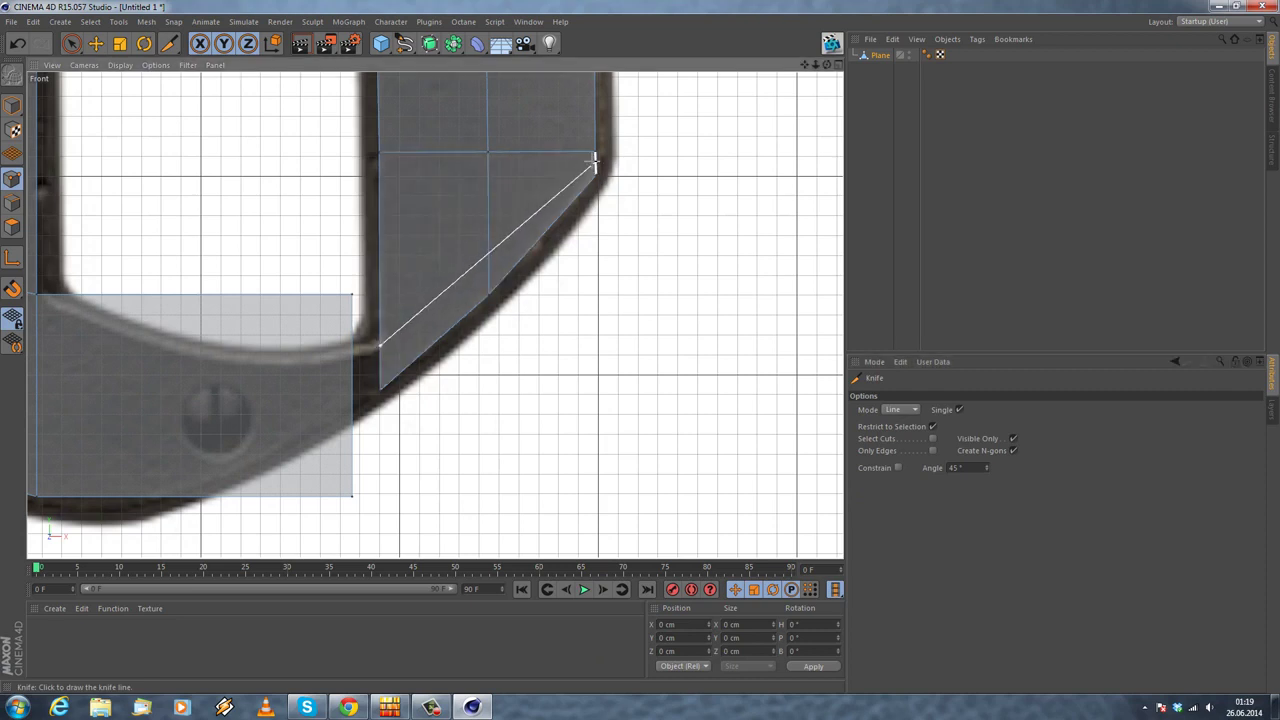
# Step: Weld the bottom section's upper-right point to the right stem's point at the lower hole's bottom-right corner
pyautogui.click(97, 45)
pyautogui.click(349, 298)
pyautogui.scroll(2, 366, 345)
pyautogui.keyDown('shift'); pyautogui.click(387, 333); pyautogui.keyUp('shift')
pyautogui.rightClick(471, 375)
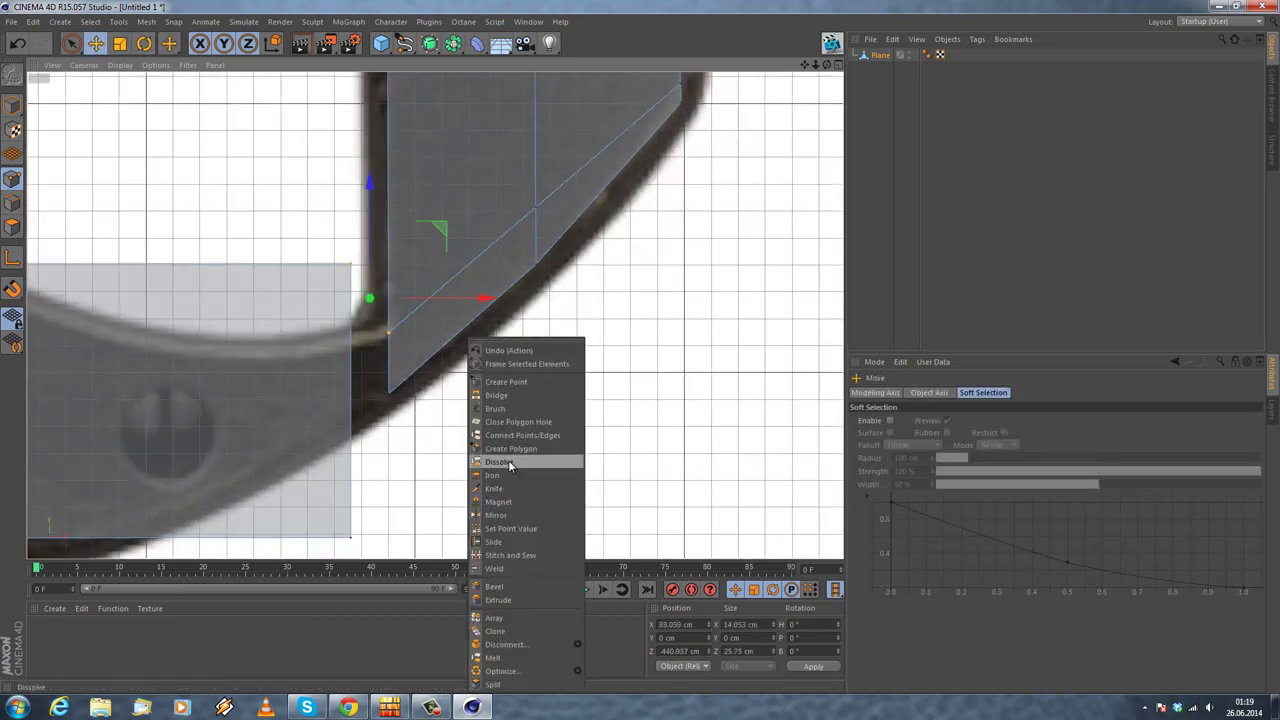
pyautogui.click(504, 570)
pyautogui.scroll(2, 372, 321)
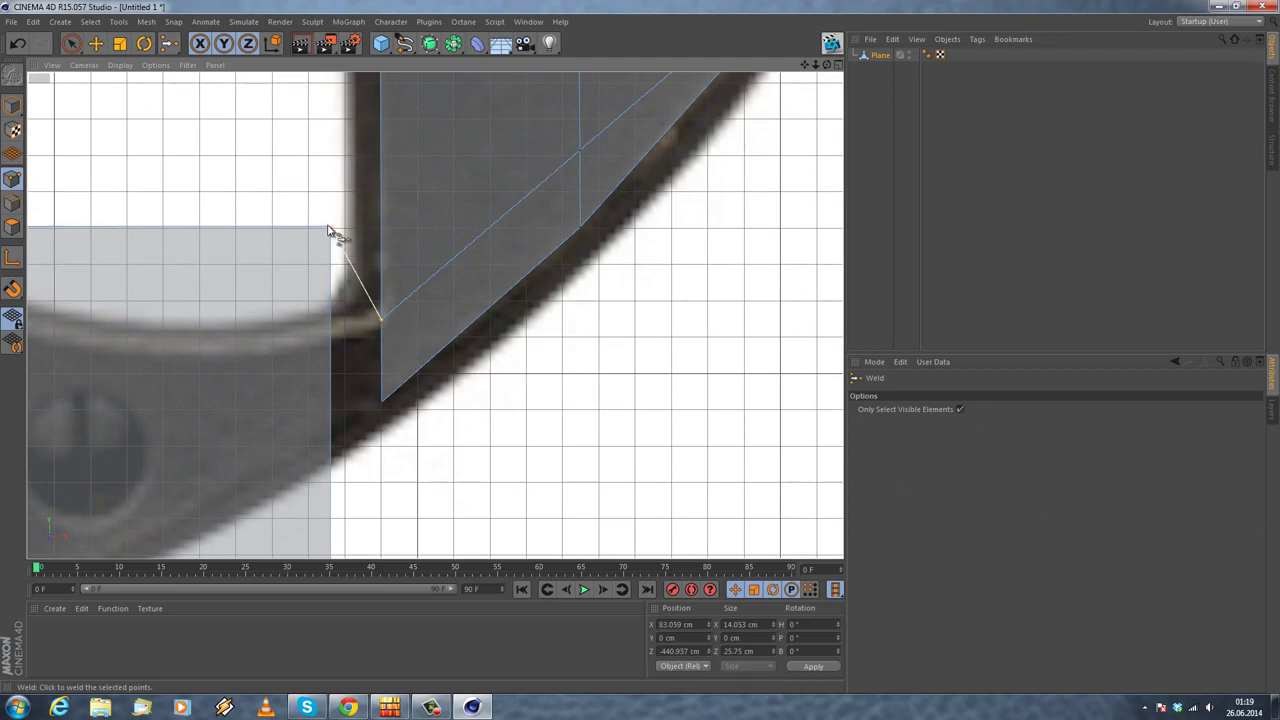
pyautogui.scroll(3, 363, 298)
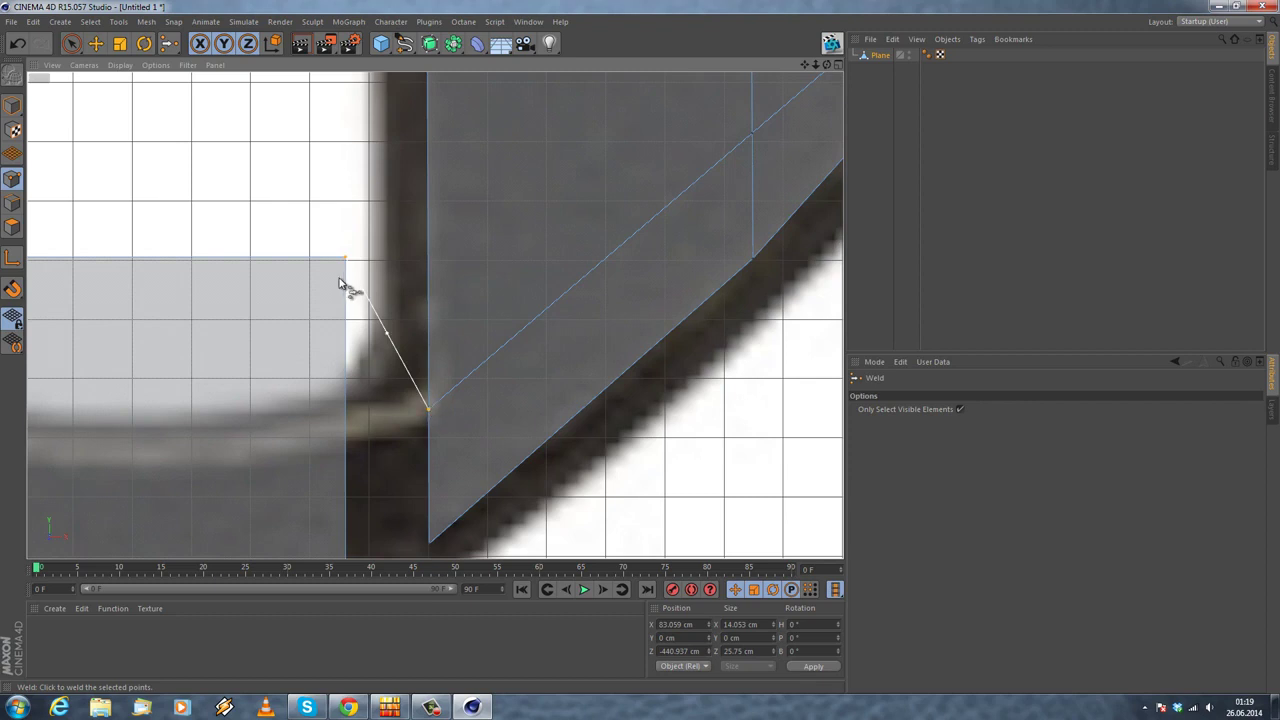
pyautogui.click(430, 412)
pyautogui.scroll(-5, 420, 396)
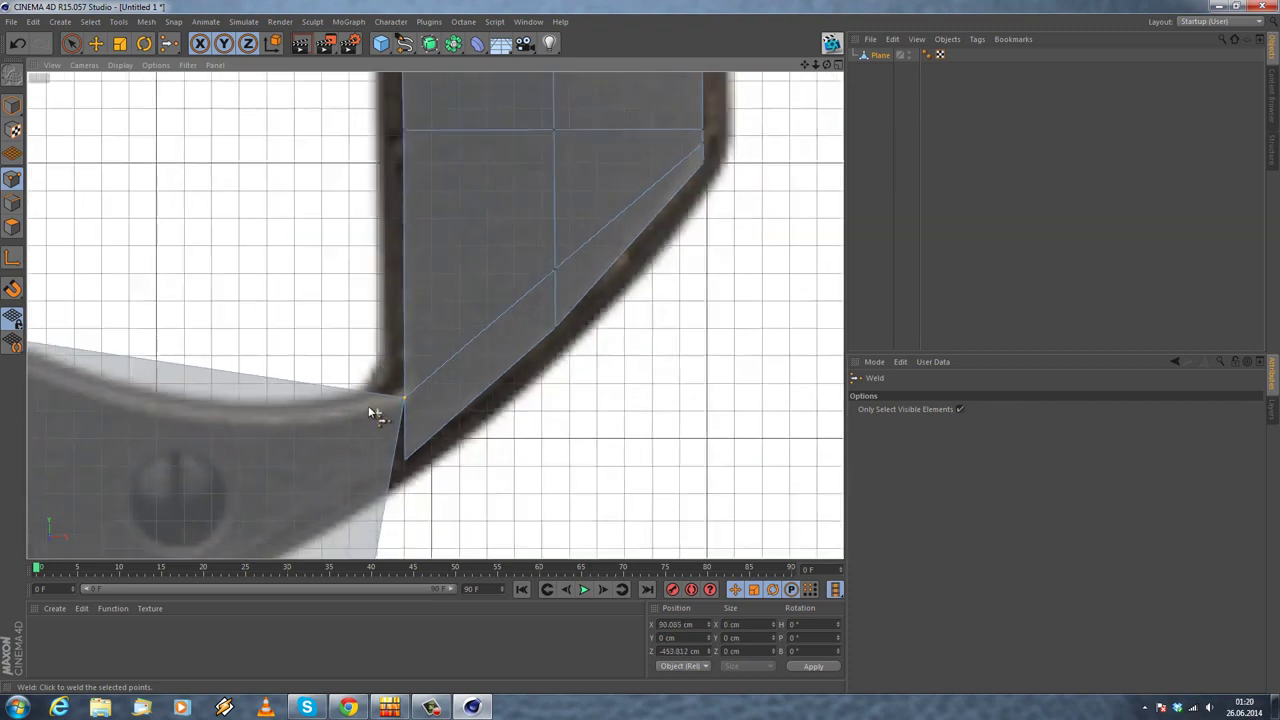
# Step: Weld the bottom section's lower-right point to the lowest inner point of the right stem, at about X 90.2 cm, Z -476.5 cm
pyautogui.press('e')
pyautogui.scroll(2, 365, 235)
pyautogui.click(366, 490)
pyautogui.keyDown('shift'); pyautogui.click(413, 311); pyautogui.keyUp('shift')
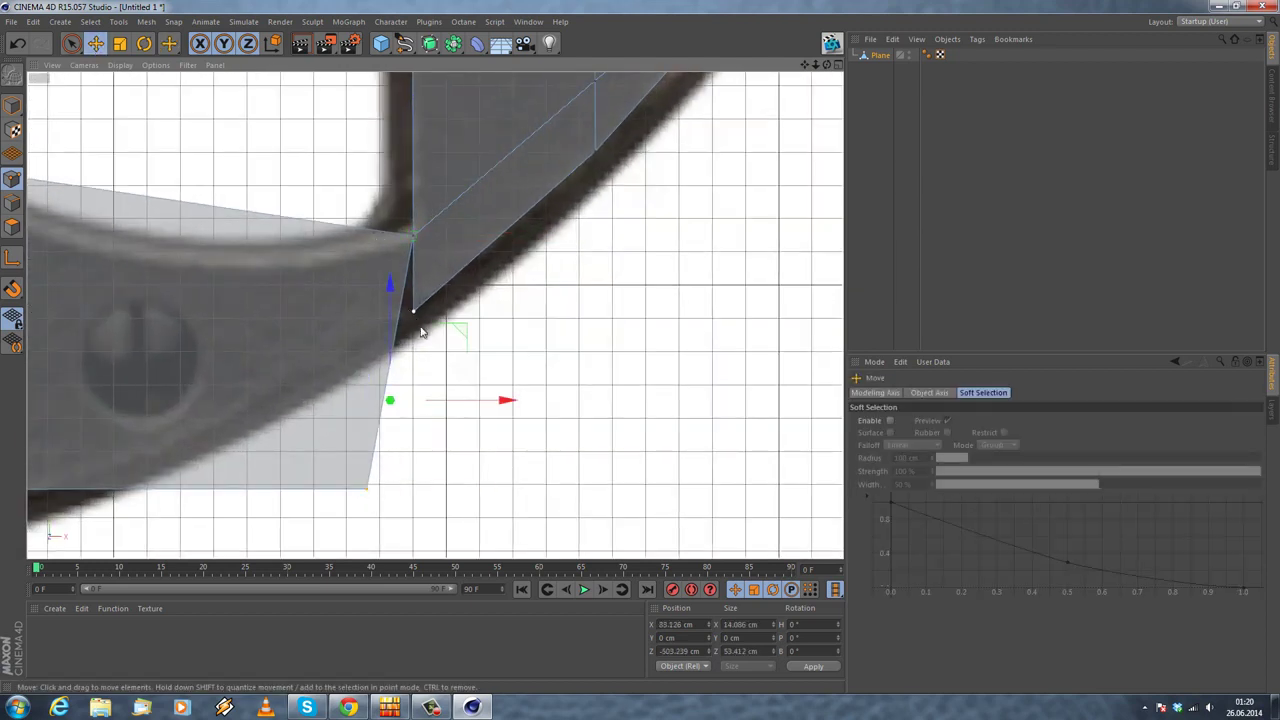
pyautogui.rightClick(481, 359)
pyautogui.click(524, 567)
pyautogui.scroll(3, 405, 285)
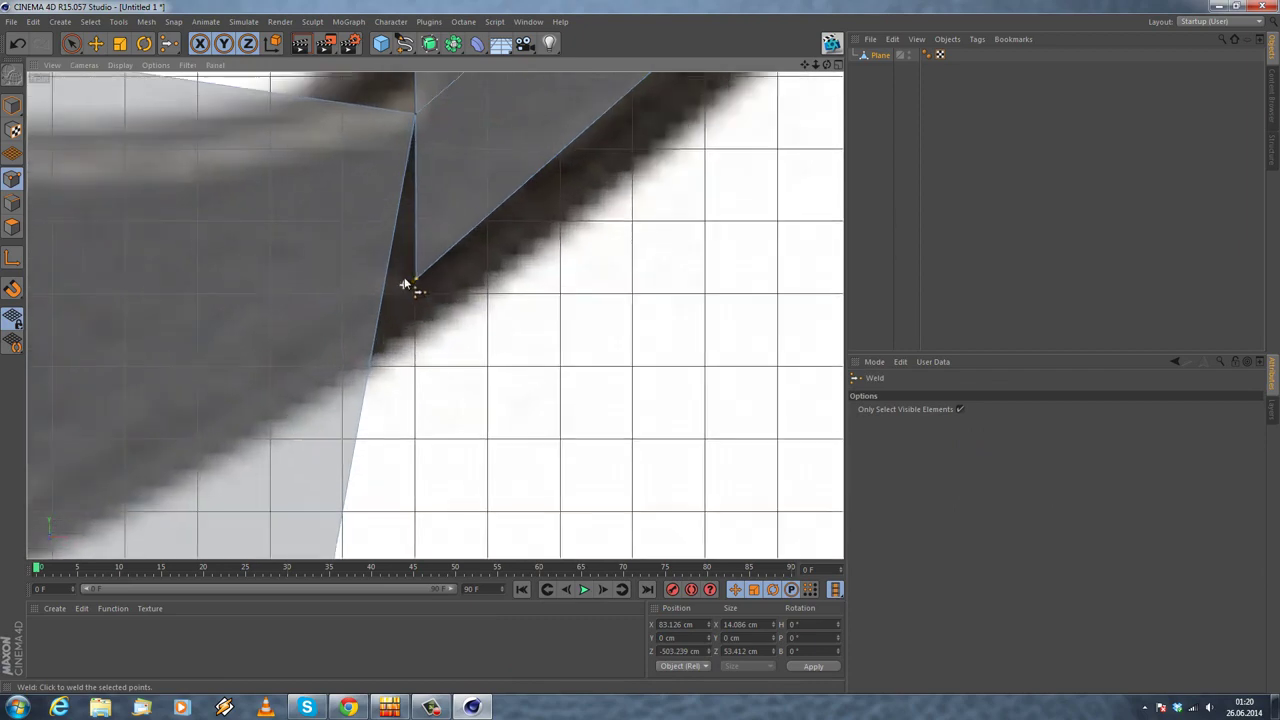
pyautogui.click(418, 280)
pyautogui.scroll(-5, 414, 291)
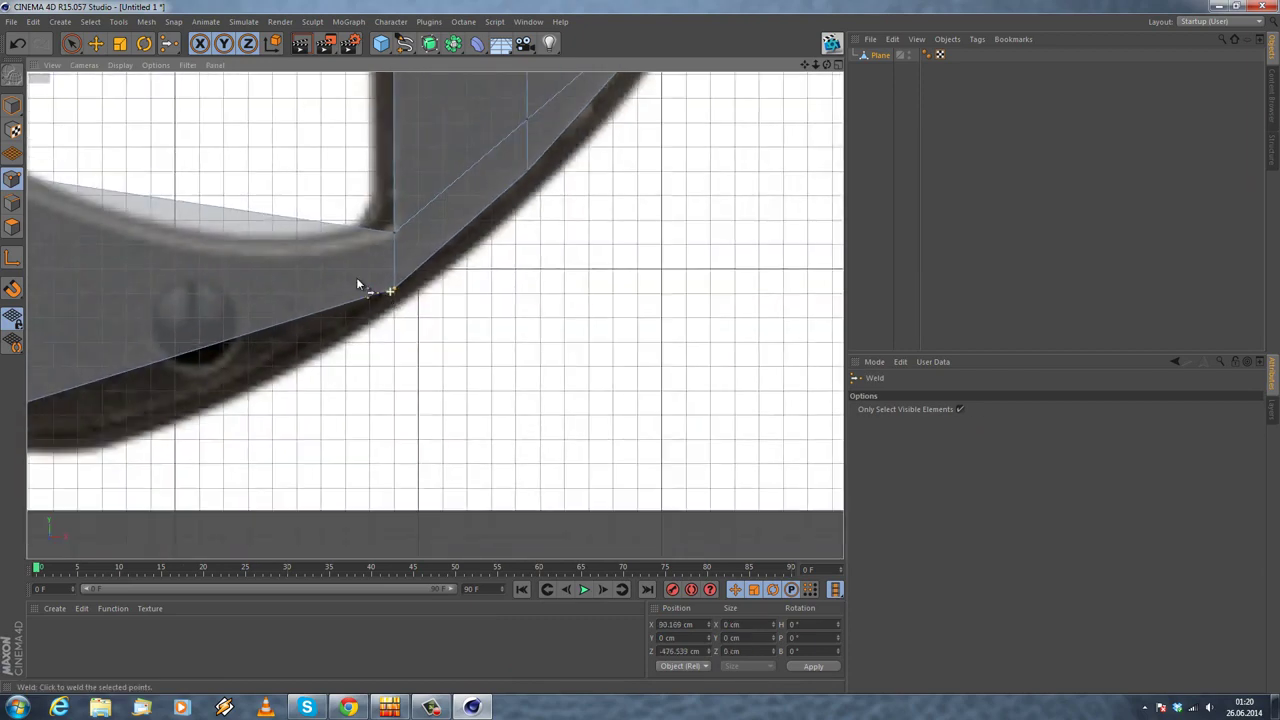
# Step: Loop-cut the bottom section crosswise with the Knife near the left stem, at about 73 %
pyautogui.keyDown('alt'); pyautogui.moveTo(215, 232); pyautogui.dragTo(324, 317, button='middle'); pyautogui.keyUp('alt')
pyautogui.click(95, 43)
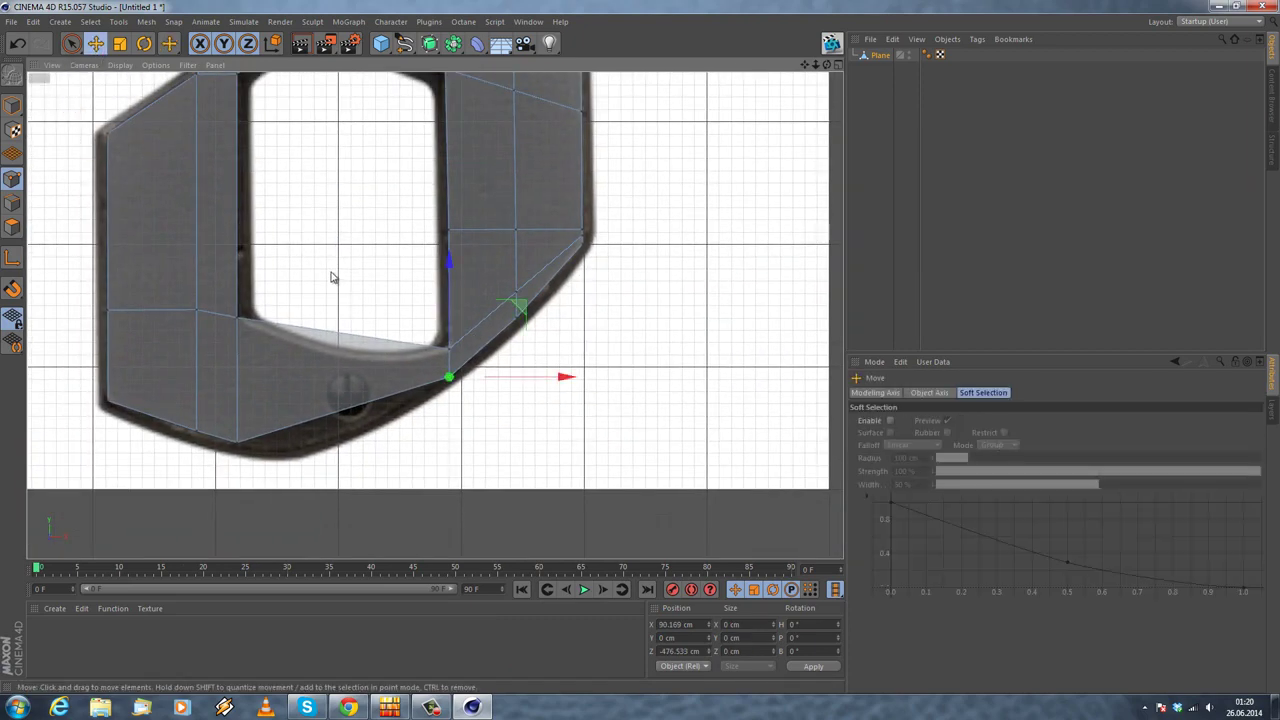
pyautogui.rightClick(333, 275)
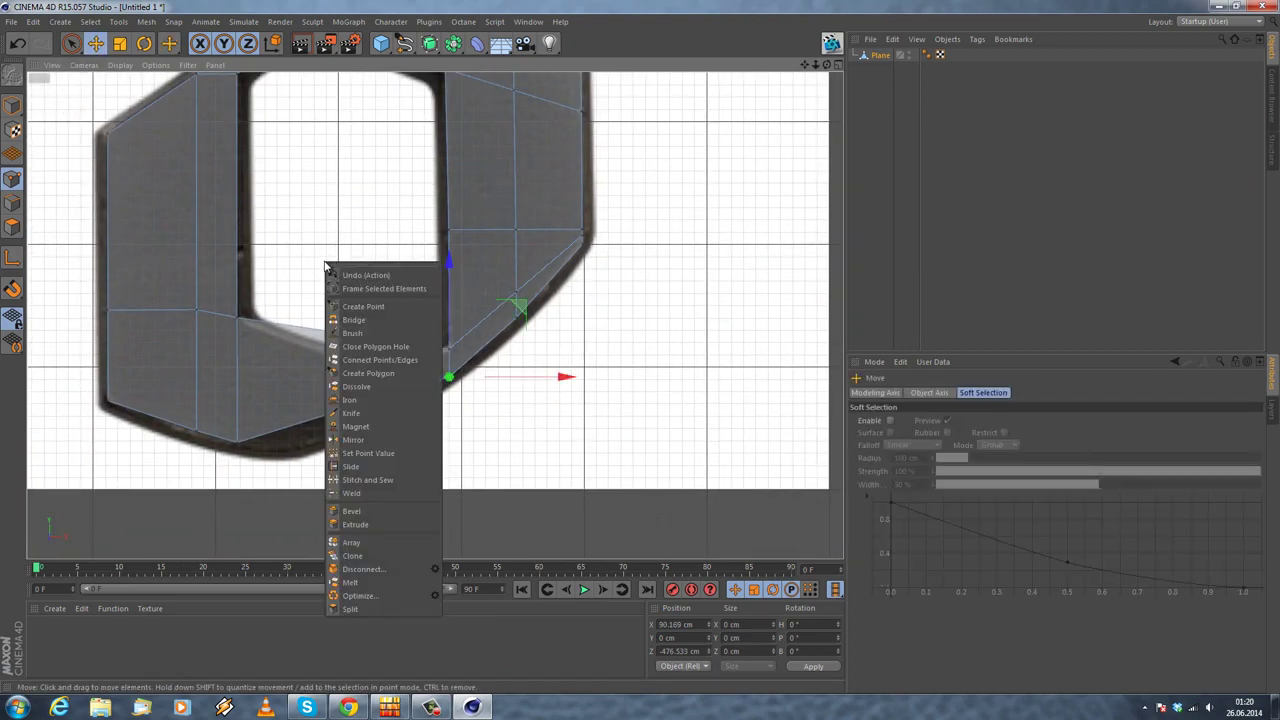
pyautogui.click(355, 413)
pyautogui.scroll(6, 351, 420)
pyautogui.scroll(-4, 233, 376)
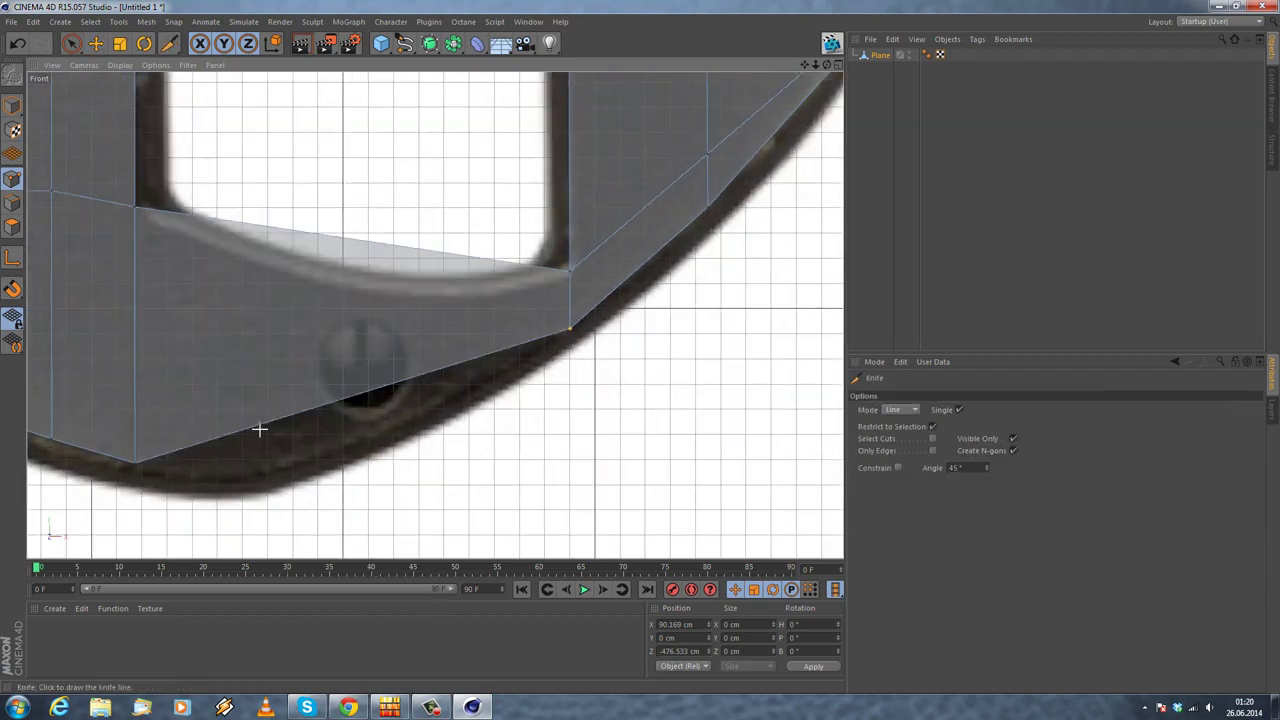
pyautogui.click(895, 410)
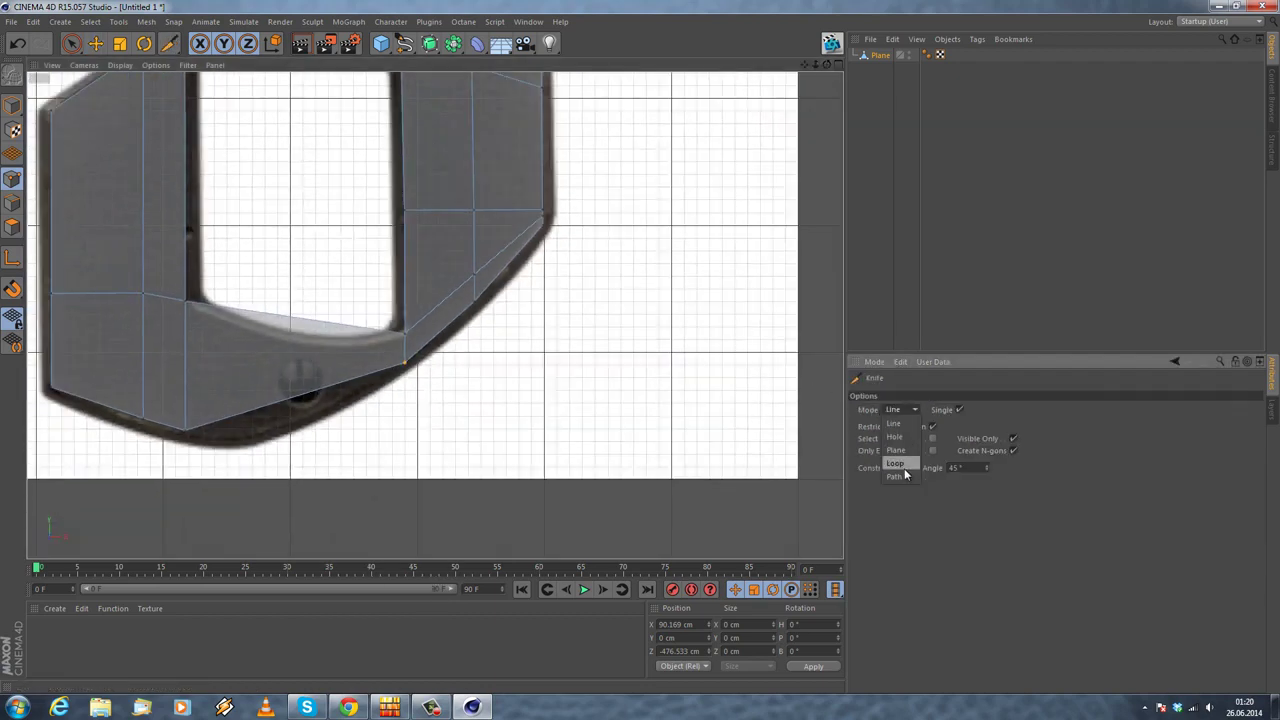
pyautogui.click(908, 467)
pyautogui.keyDown('alt'); pyautogui.moveTo(331, 324); pyautogui.dragTo(500, 340, button='middle'); pyautogui.keyUp('alt')
pyautogui.scroll(2, 474, 354)
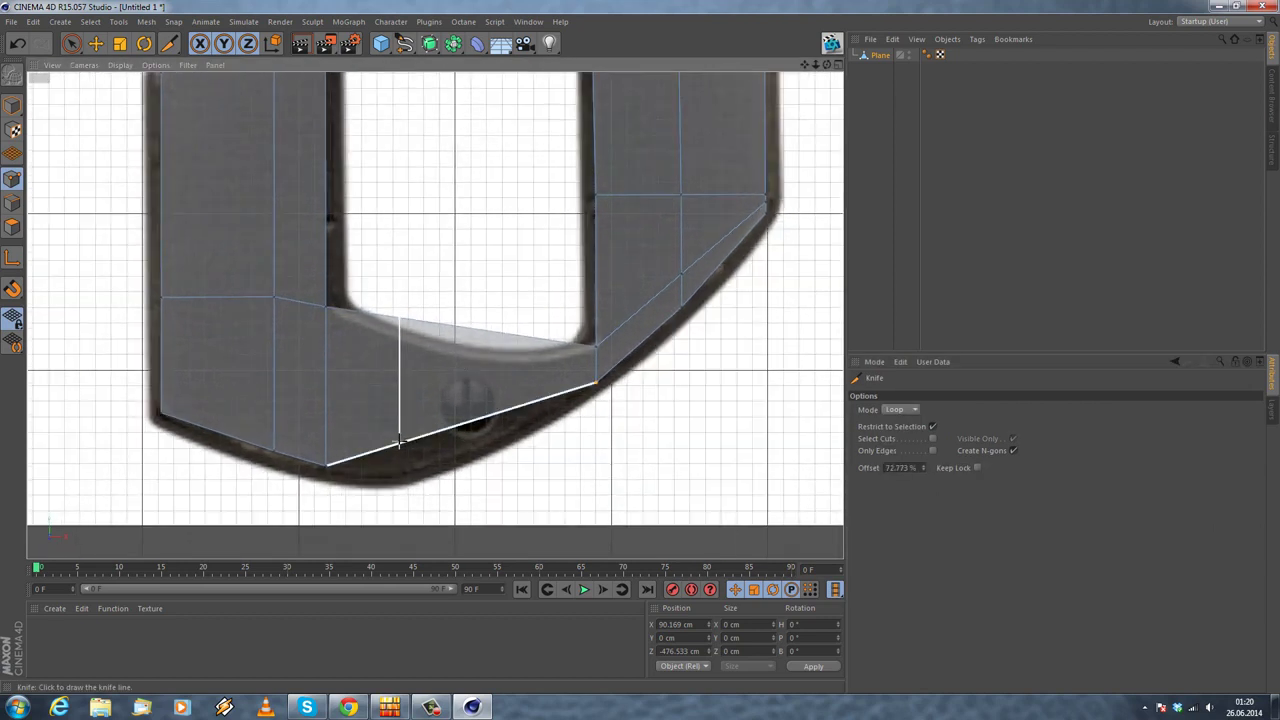
pyautogui.click(398, 440)
# Step: Lower the new cut's two points onto the bottom curve's outer outline and the lower hole's edge
pyautogui.press('e')
pyautogui.click(397, 443)
pyautogui.moveTo(406, 330); pyautogui.dragTo(405, 353)
pyautogui.click(397, 318)
pyautogui.moveTo(397, 260)
pyautogui.mouseDown()
pyautogui.moveTo(400, 306)
pyautogui.moveTo(401, 283)
pyautogui.mouseUp()
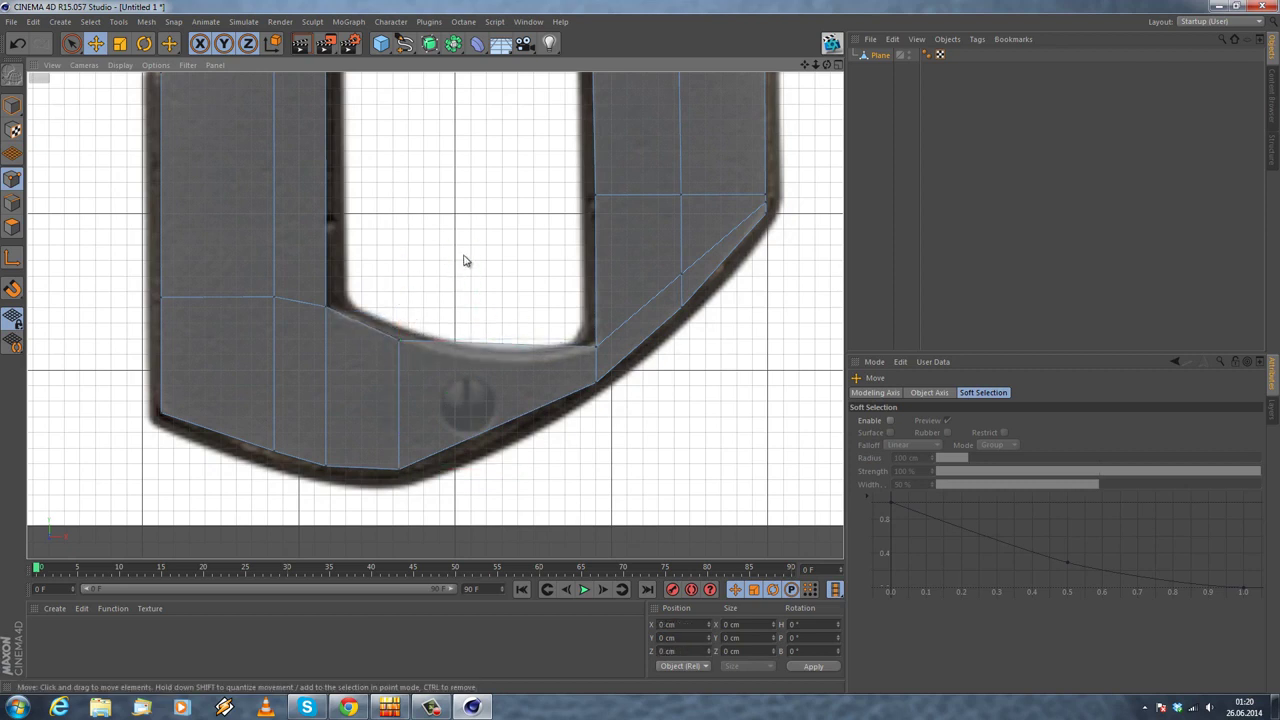
# Step: Loop-cut the rest of the bottom section at about 50 % and lower the cut's points onto the outline, the upper to about Z -465.3 cm
pyautogui.rightClick(461, 255)
pyautogui.click(560, 414)
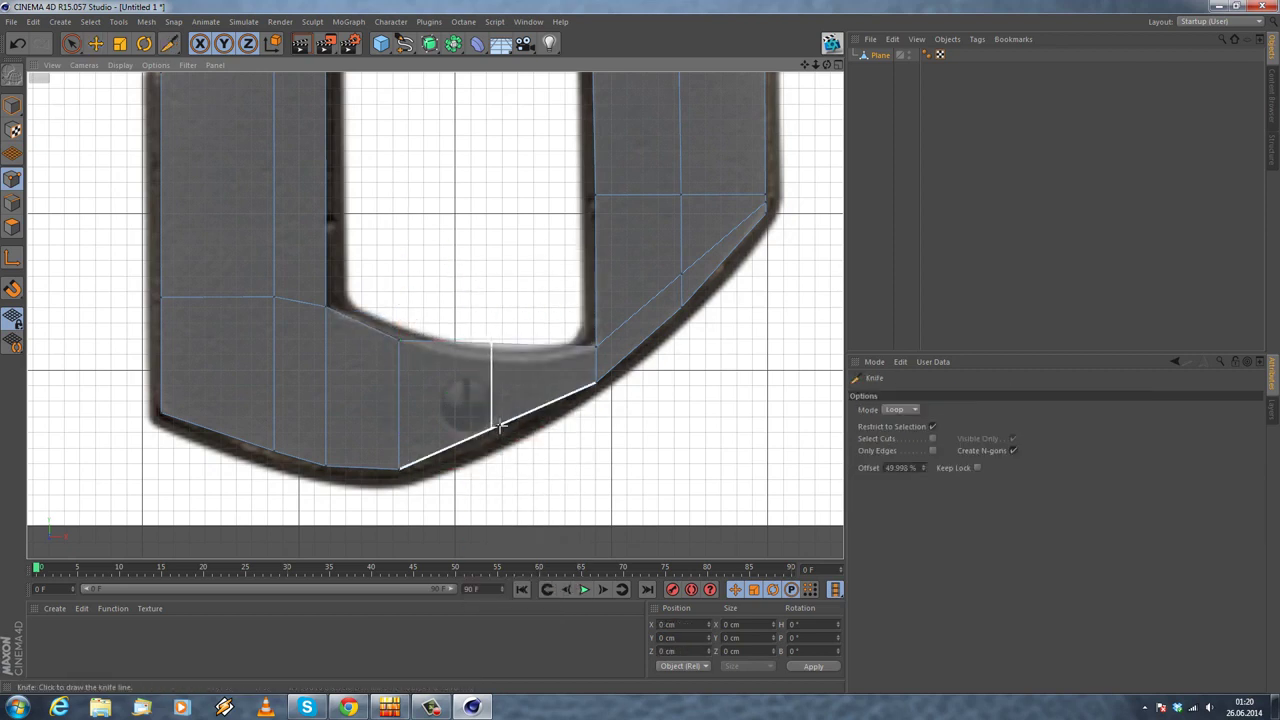
pyautogui.press('e')
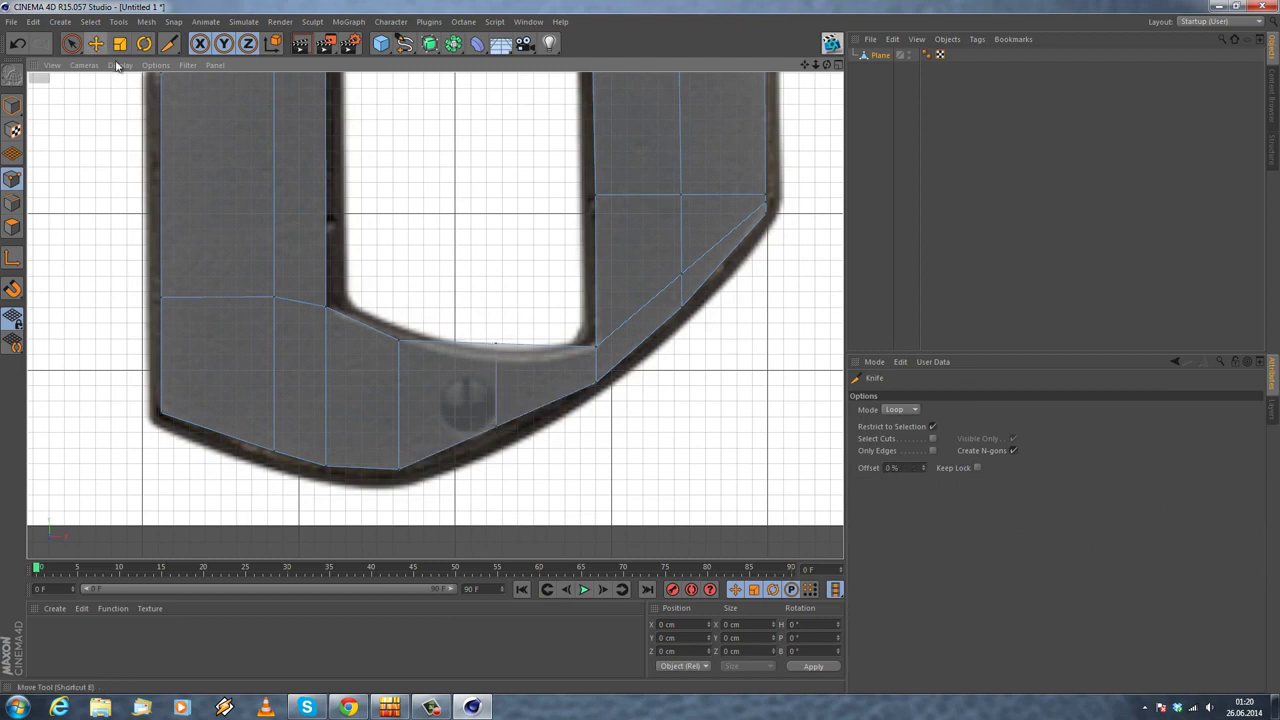
pyautogui.click(494, 427)
pyautogui.moveTo(498, 328)
pyautogui.mouseDown()
pyautogui.moveTo(500, 339)
pyautogui.moveTo(511, 303)
pyautogui.moveTo(497, 345)
pyautogui.mouseUp()
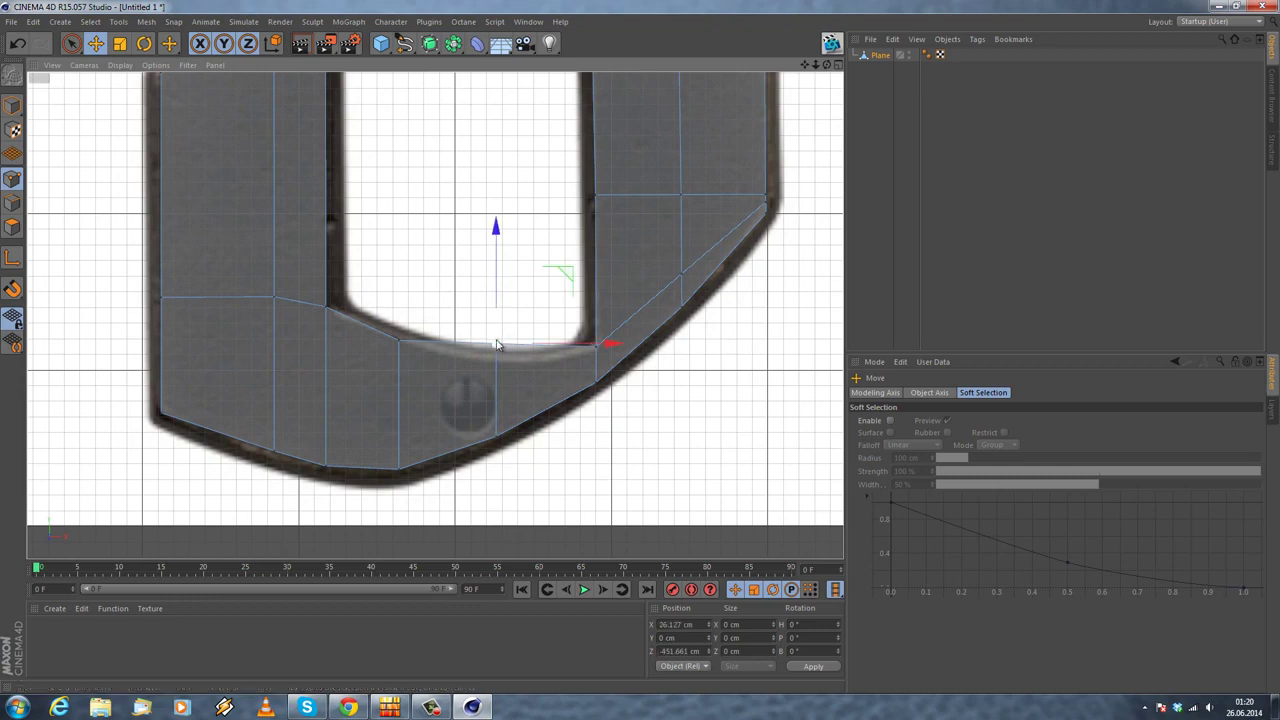
pyautogui.moveTo(499, 292); pyautogui.dragTo(499, 303)
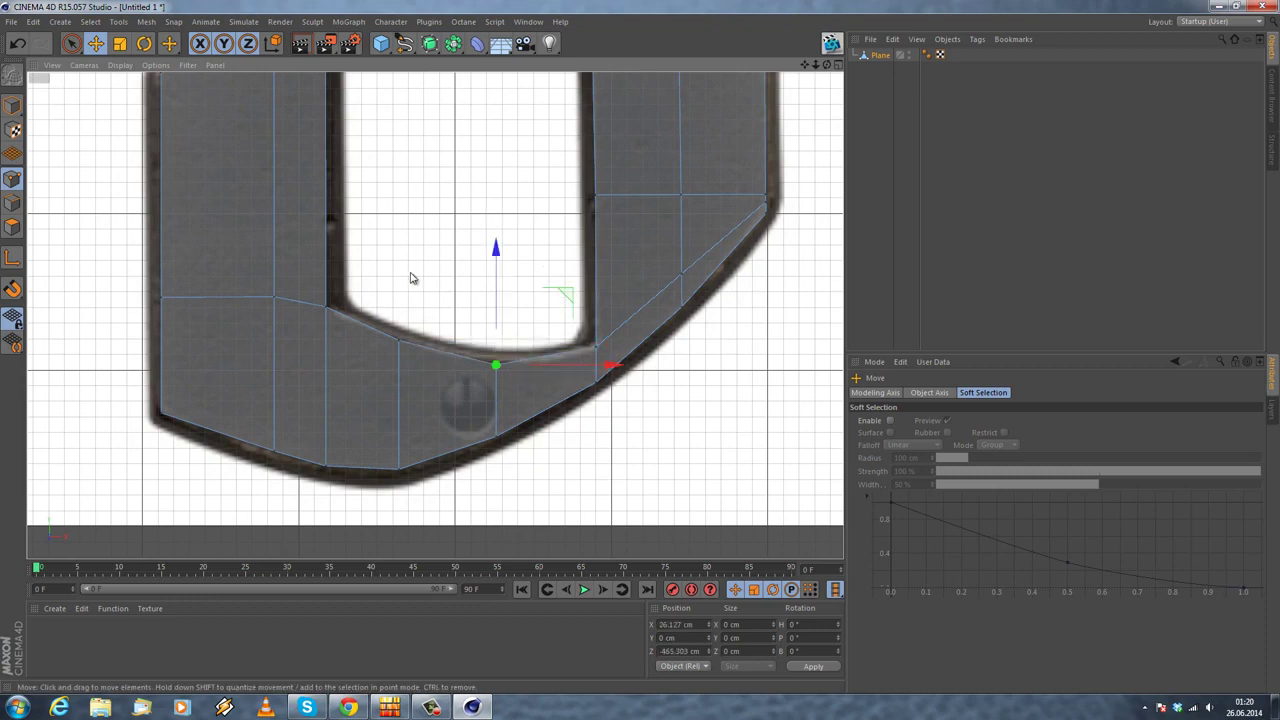
pyautogui.click(411, 275)
# Step: Try to loop-cut the middle crossbar with the Knife where the upper diagonal strut meets it
pyautogui.scroll(-5, 462, 283)
pyautogui.scroll(-5, 458, 285)
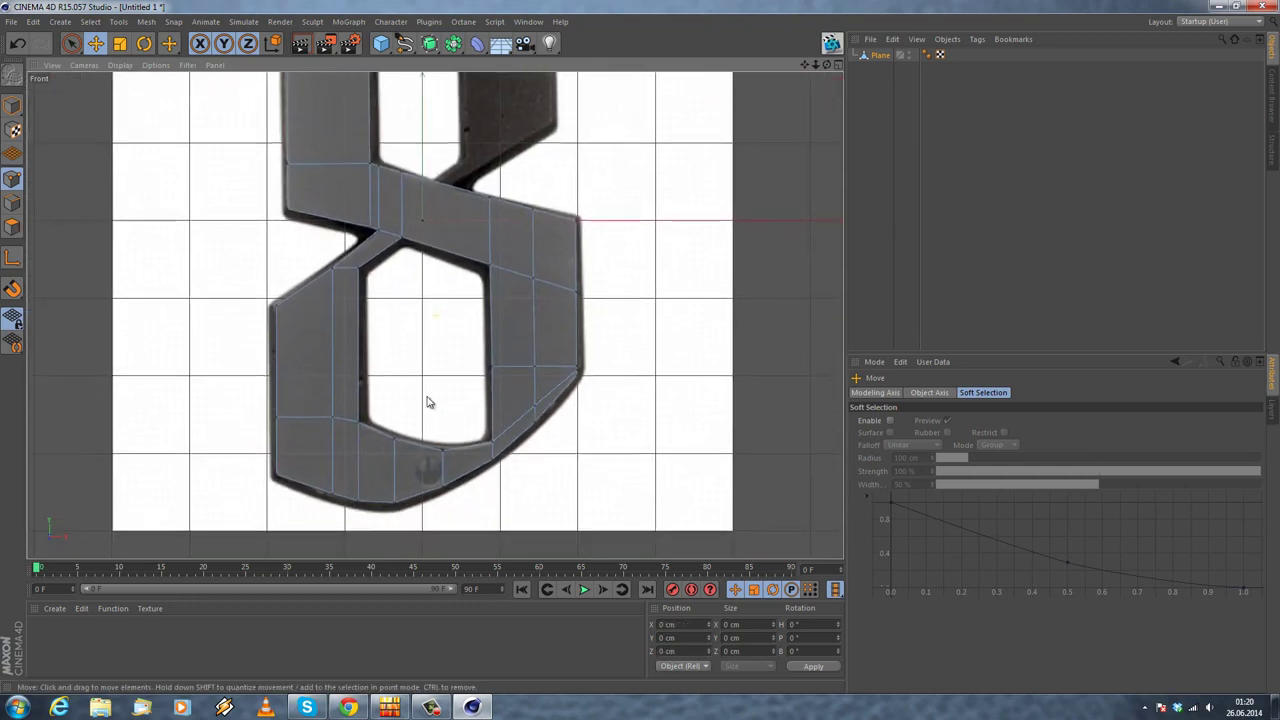
pyautogui.scroll(6, 600, 220)
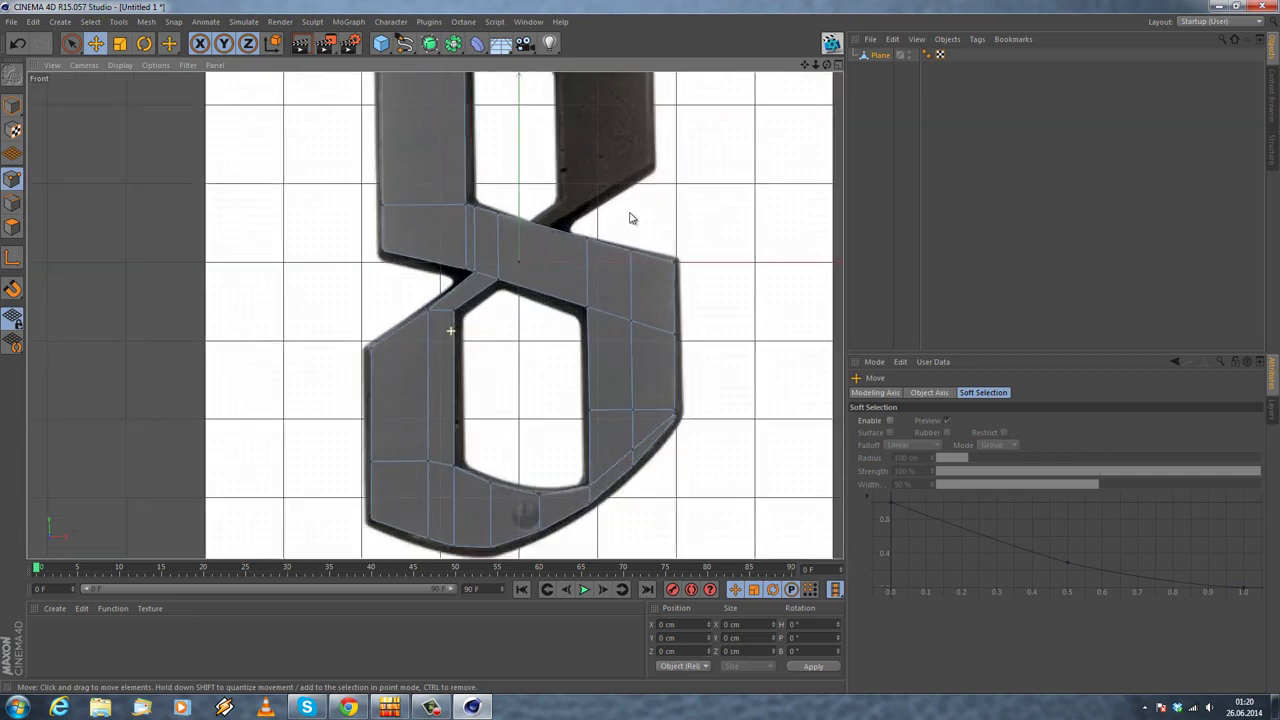
pyautogui.scroll(5, 450, 320)
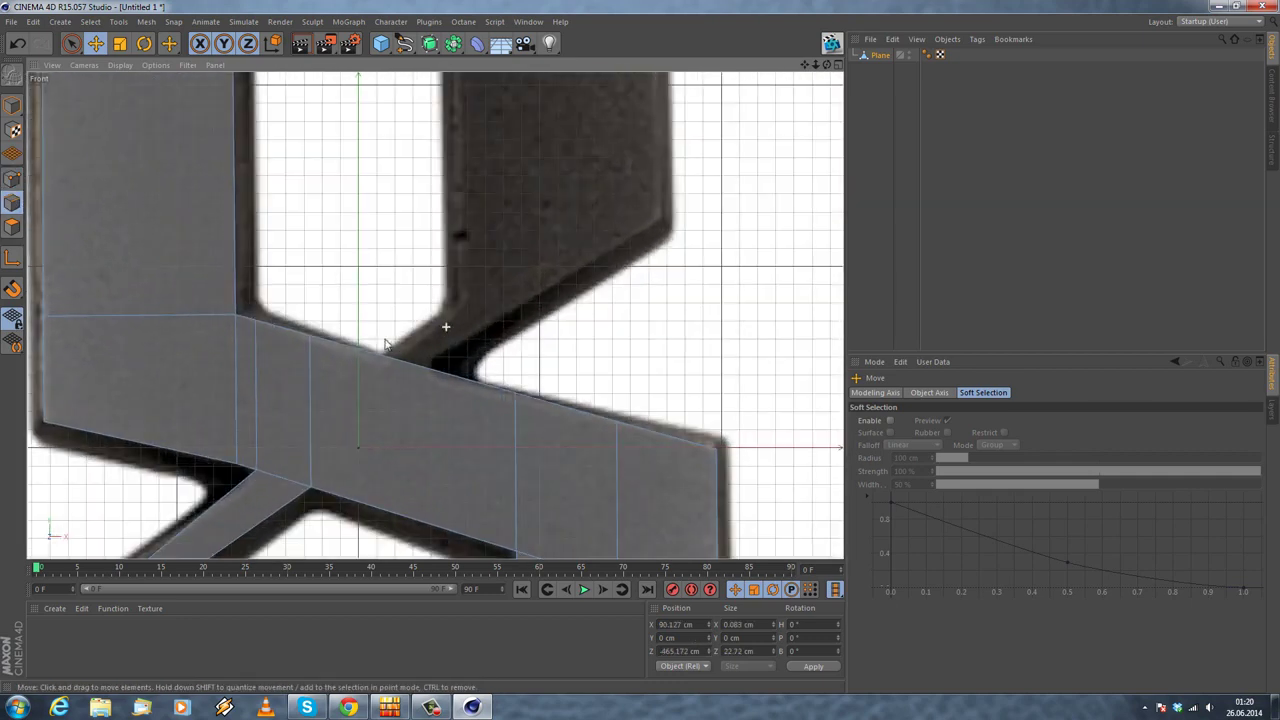
pyautogui.moveTo(460, 370); pyautogui.dragTo(480, 270, button='middle')
pyautogui.rightClick(446, 220)
pyautogui.click(498, 368)
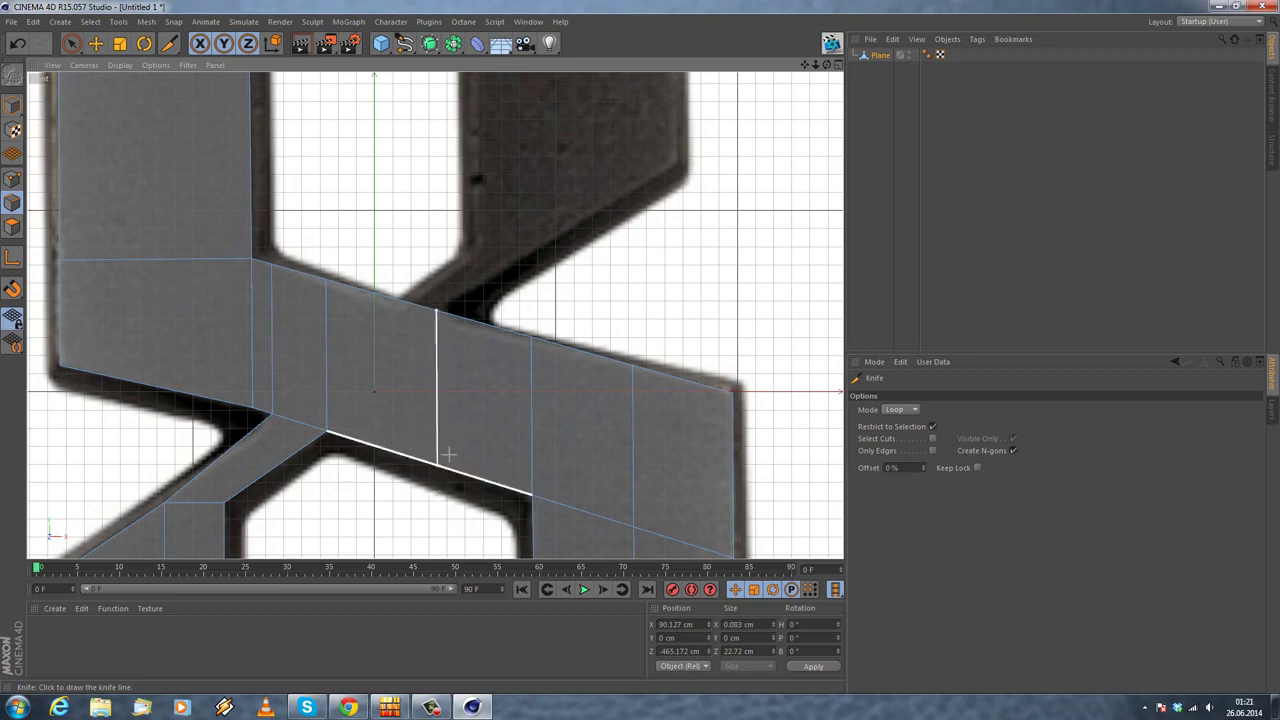
pyautogui.scroll(-3, 460, 412)
pyautogui.keyDown('alt'); pyautogui.moveTo(431, 386); pyautogui.dragTo(432, 169, button='middle'); pyautogui.keyUp('alt')
pyautogui.click(95, 43)
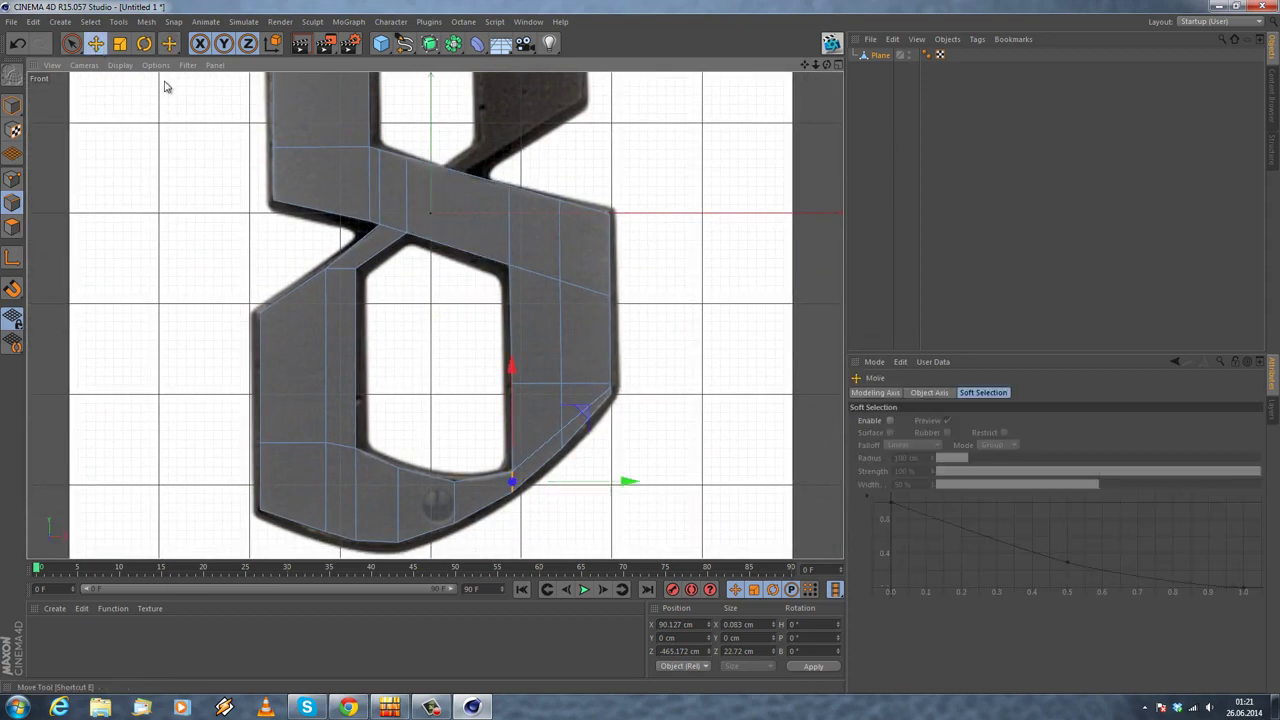
# Step: Turn off the Knife's Restrict to Selection and loop-cut the middle crossbar on both sides of the upper diagonal strut's base
pyautogui.rightClick(150, 238)
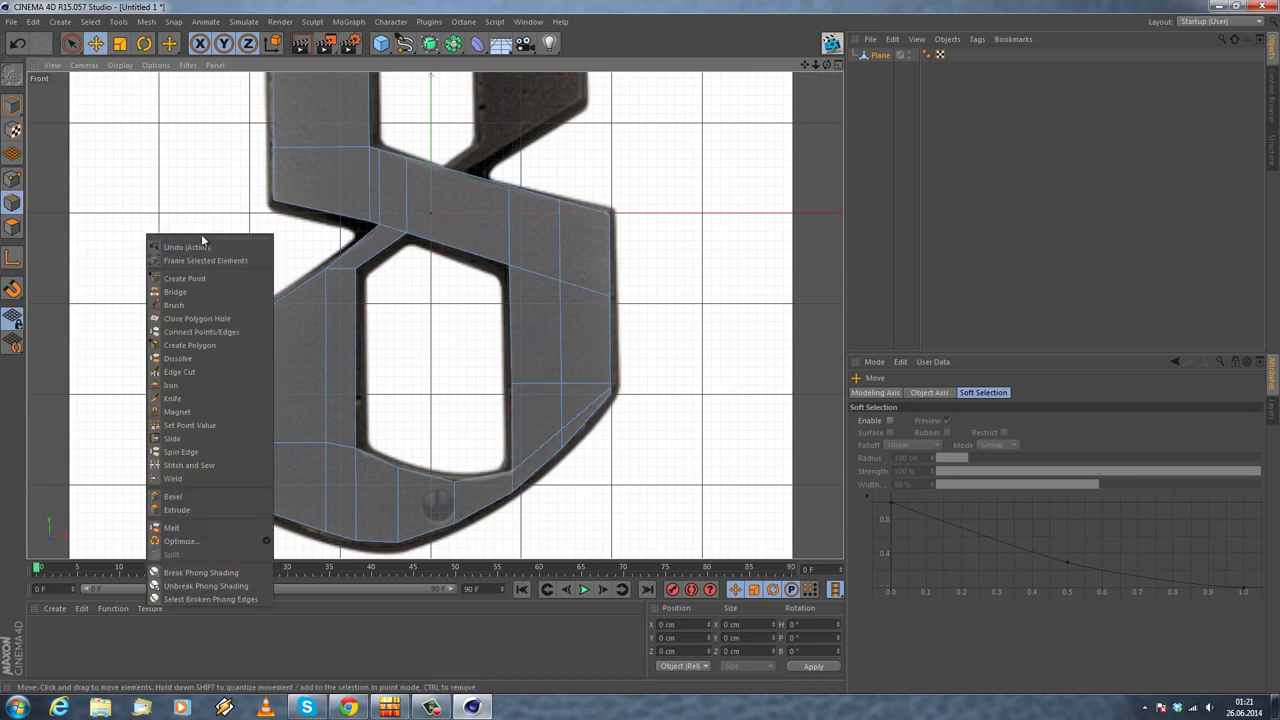
pyautogui.click(199, 398)
pyautogui.scroll(4, 449, 211)
pyautogui.keyDown('alt'); pyautogui.moveTo(453, 217); pyautogui.dragTo(446, 257, button='middle'); pyautogui.keyUp('alt')
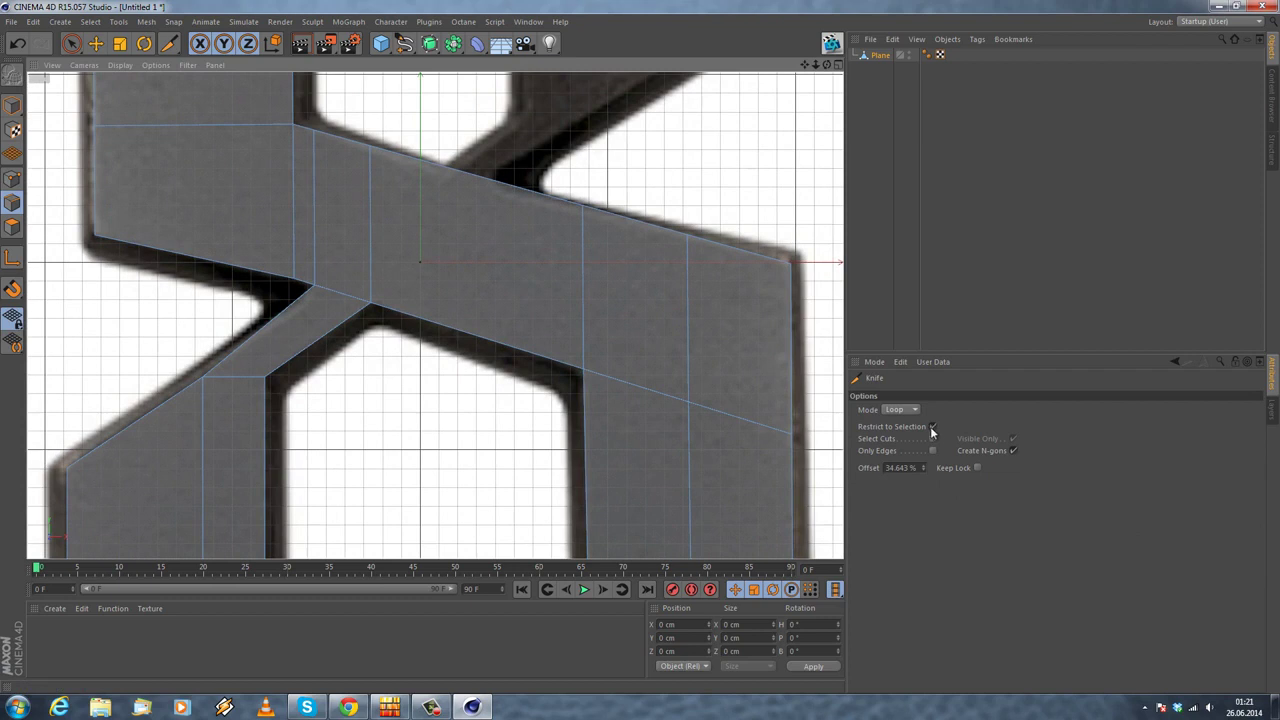
pyautogui.click(932, 426)
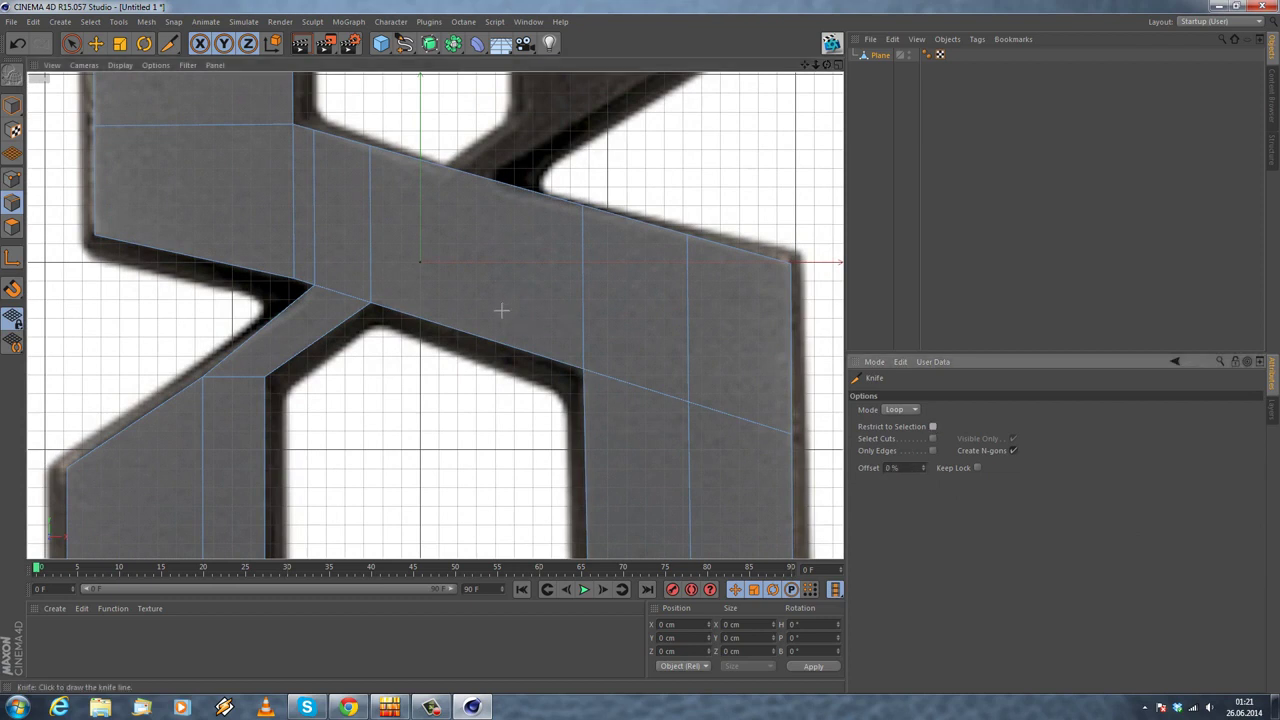
pyautogui.moveTo(500, 306); pyautogui.dragTo(508, 343, button='middle')
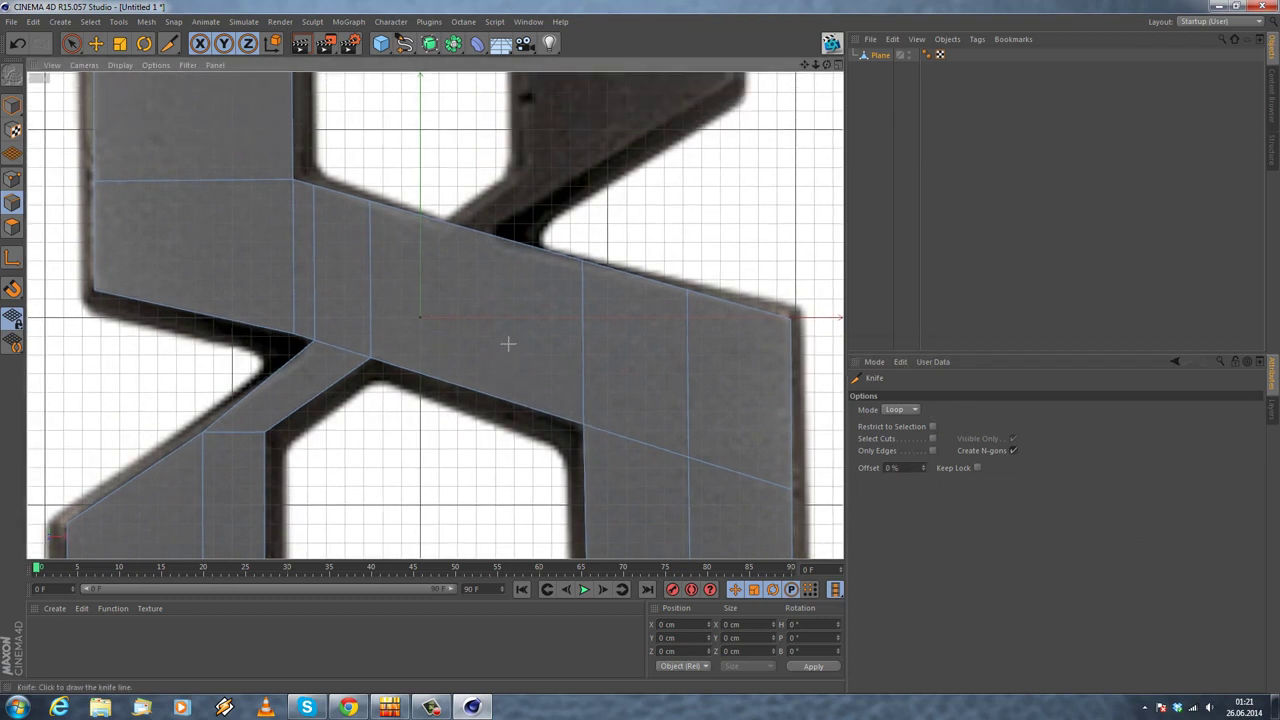
pyautogui.click(499, 402)
pyautogui.click(450, 385)
# Step: Try to extrude the crossbar's short upper edge between the two new cuts by about 43.6 cm
pyautogui.press('e')
pyautogui.click(483, 236)
pyautogui.scroll(3, 553, 146)
pyautogui.rightClick(566, 233)
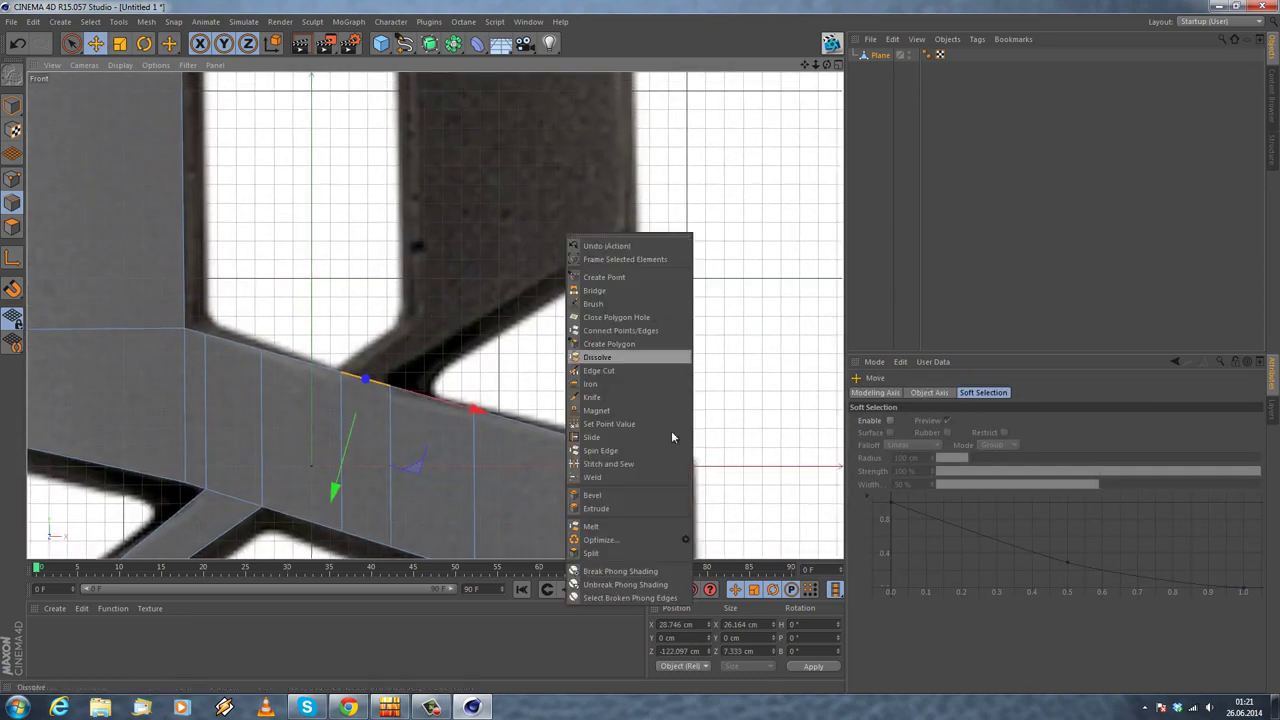
pyautogui.click(611, 510)
pyautogui.moveTo(654, 357); pyautogui.dragTo(641, 352)
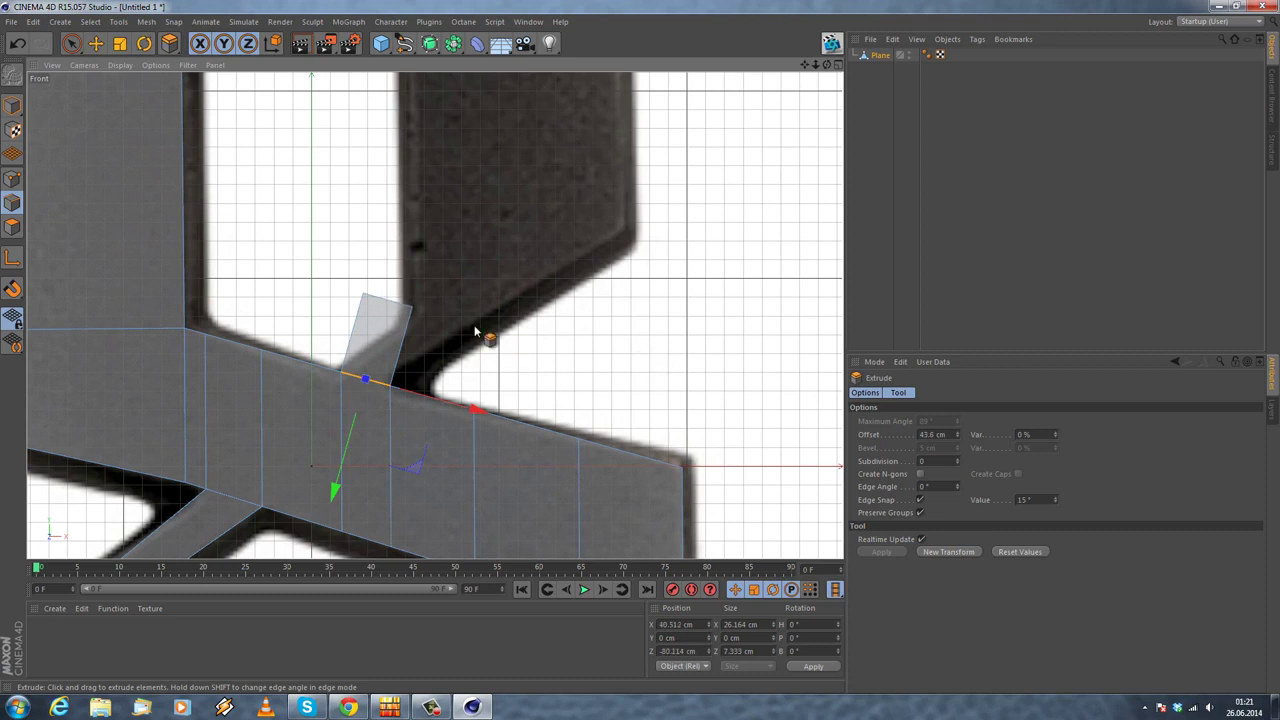
pyautogui.press('e')
pyautogui.click(411, 307)
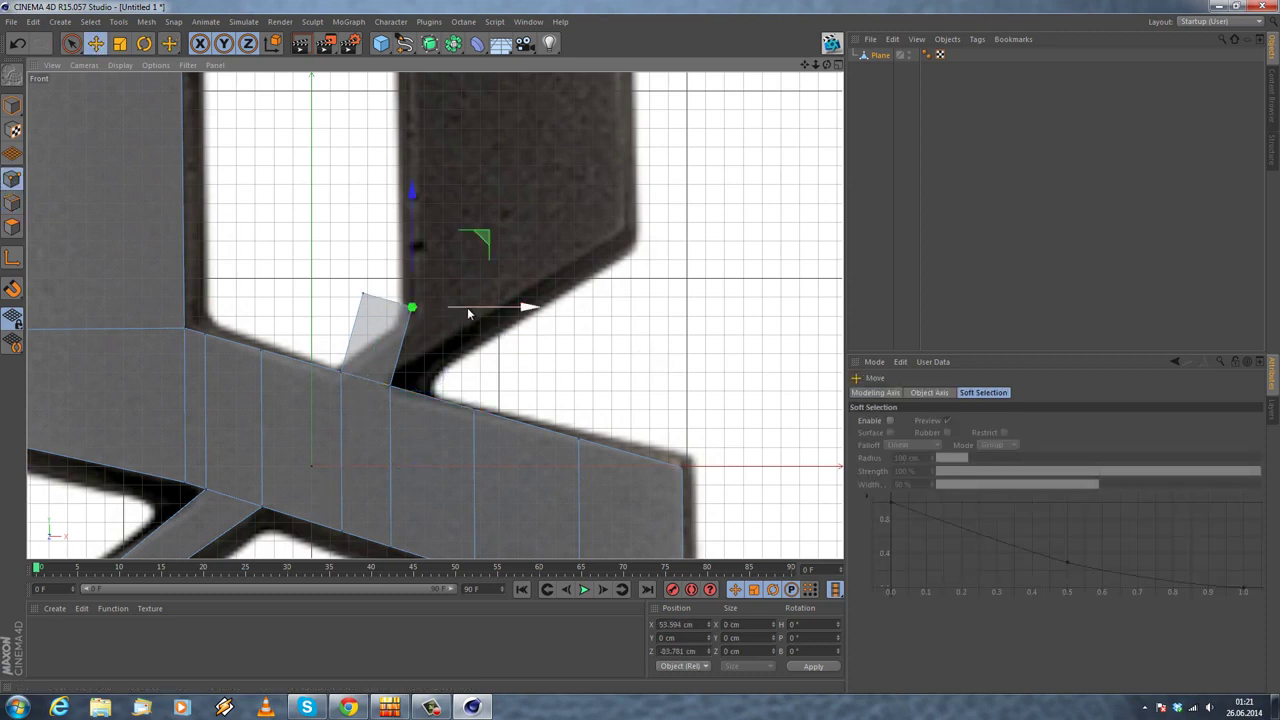
pyautogui.click(17, 47)
pyautogui.click(17, 47)
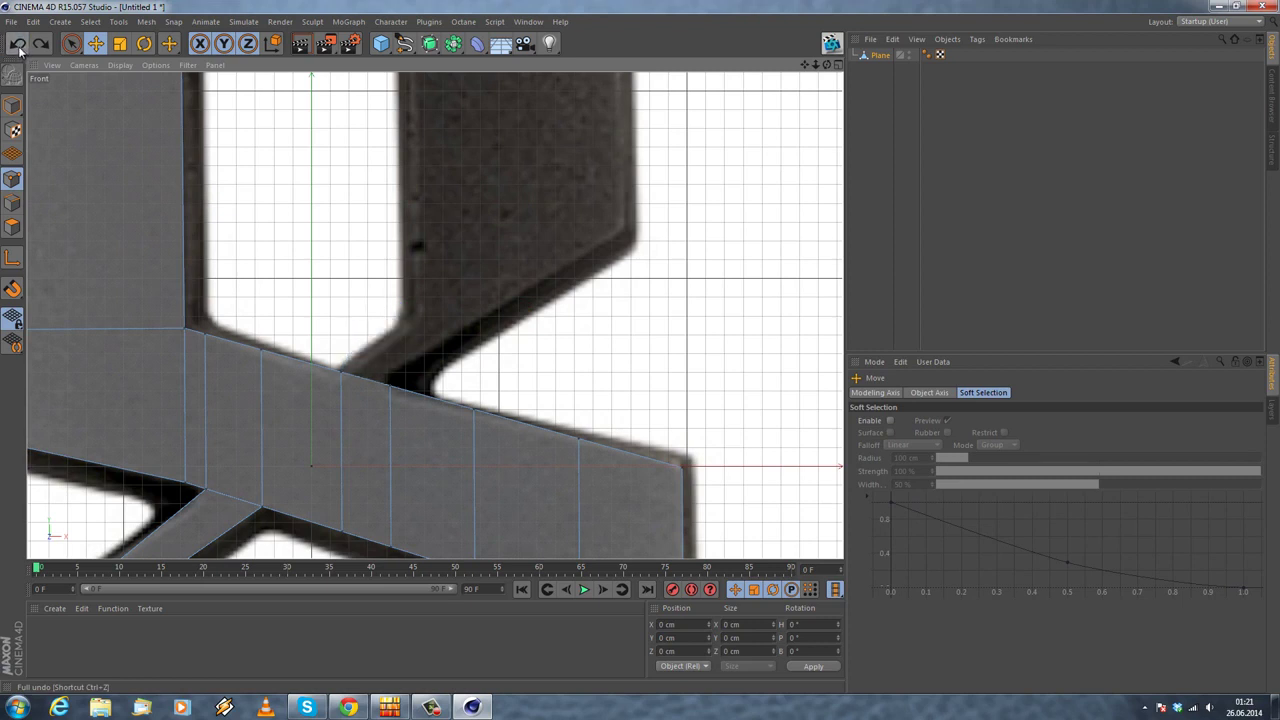
# Step: Extrude the crossbar's upper edge between the two new cuts far up into the upper right stem
pyautogui.click(365, 372)
pyautogui.rightClick(370, 360)
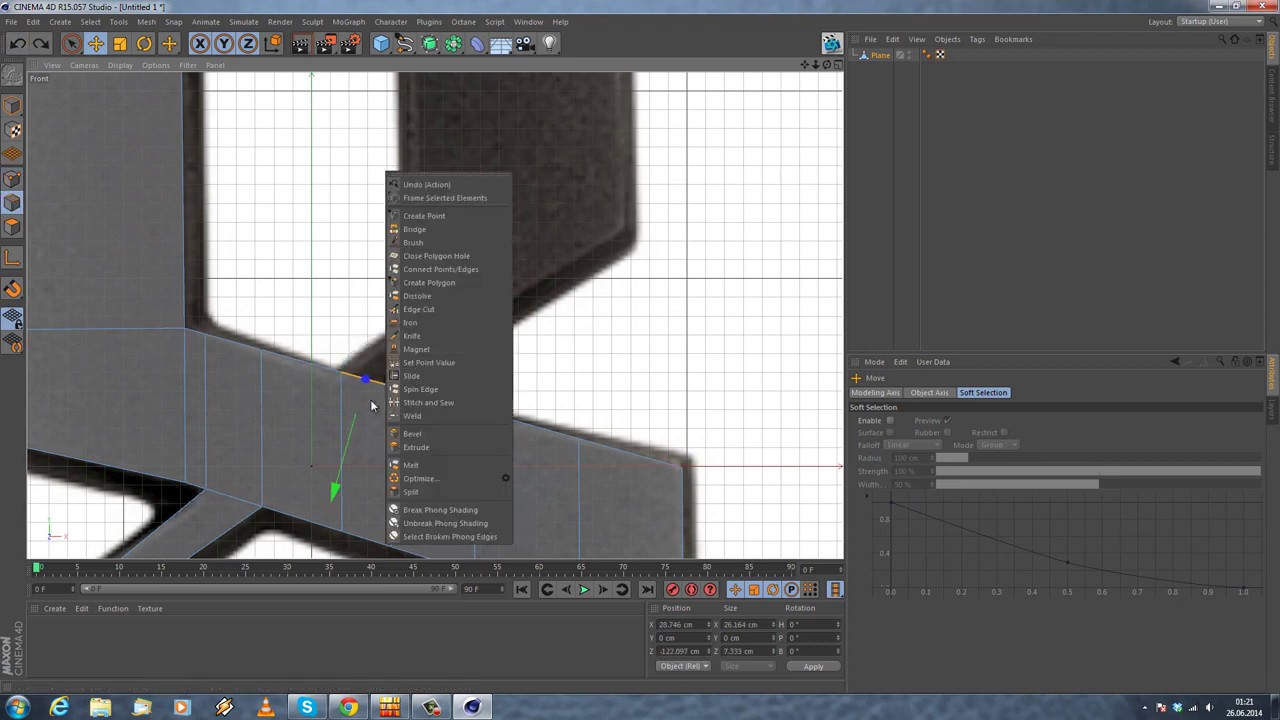
pyautogui.click(416, 447)
pyautogui.moveTo(429, 271); pyautogui.dragTo(640, 349)
pyautogui.keyDown('alt'); pyautogui.moveTo(420, 258); pyautogui.dragTo(342, 331, button='middle'); pyautogui.keyUp('alt')
# Step: In point mode, move the extruded section's right point to the upper right stem's lower outer corner, about X 164.5 cm, Z -45.4 cm
pyautogui.click(96, 43)
pyautogui.click(13, 178)
pyautogui.moveTo(503, 197); pyautogui.dragTo(584, 171)
pyautogui.moveTo(544, 108); pyautogui.dragTo(548, 221)
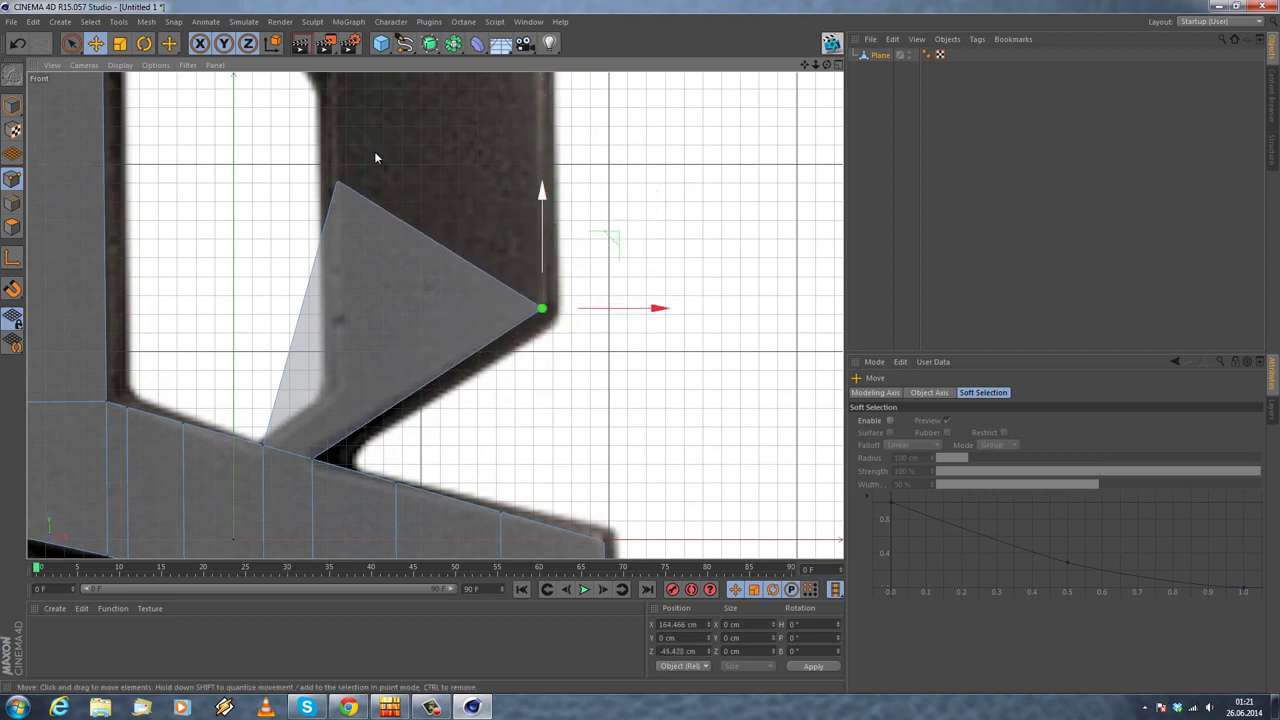
# Step: Move the extruded section's left point down to the upper hole's bottom-right corner, where the diagonal strut meets the stem
pyautogui.click(342, 187)
pyautogui.moveTo(340, 135); pyautogui.dragTo(355, 342)
pyautogui.moveTo(337, 268); pyautogui.dragTo(336, 338)
pyautogui.moveTo(402, 391); pyautogui.dragTo(395, 344)
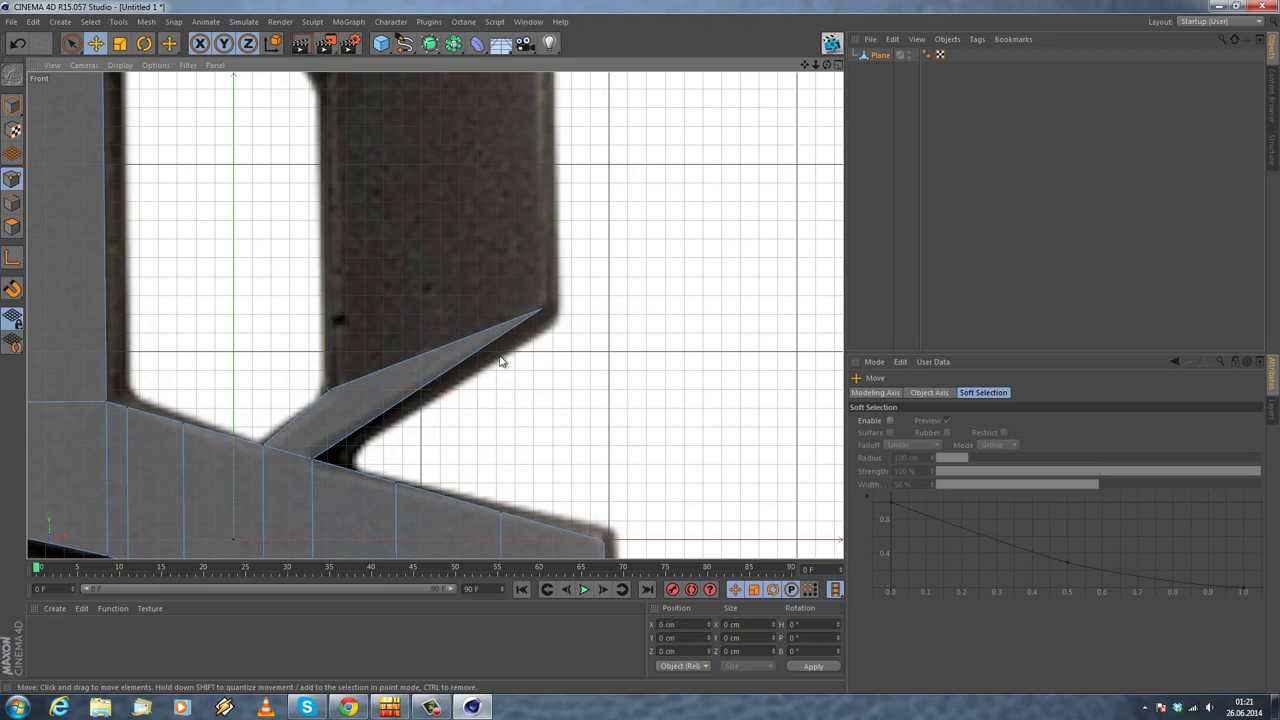
# Step: Move the extruded section's far point back toward its left point and level it, leaving a top edge about 35 cm wide
pyautogui.scroll(-2, 362, 348)
pyautogui.scroll(3, 293, 402)
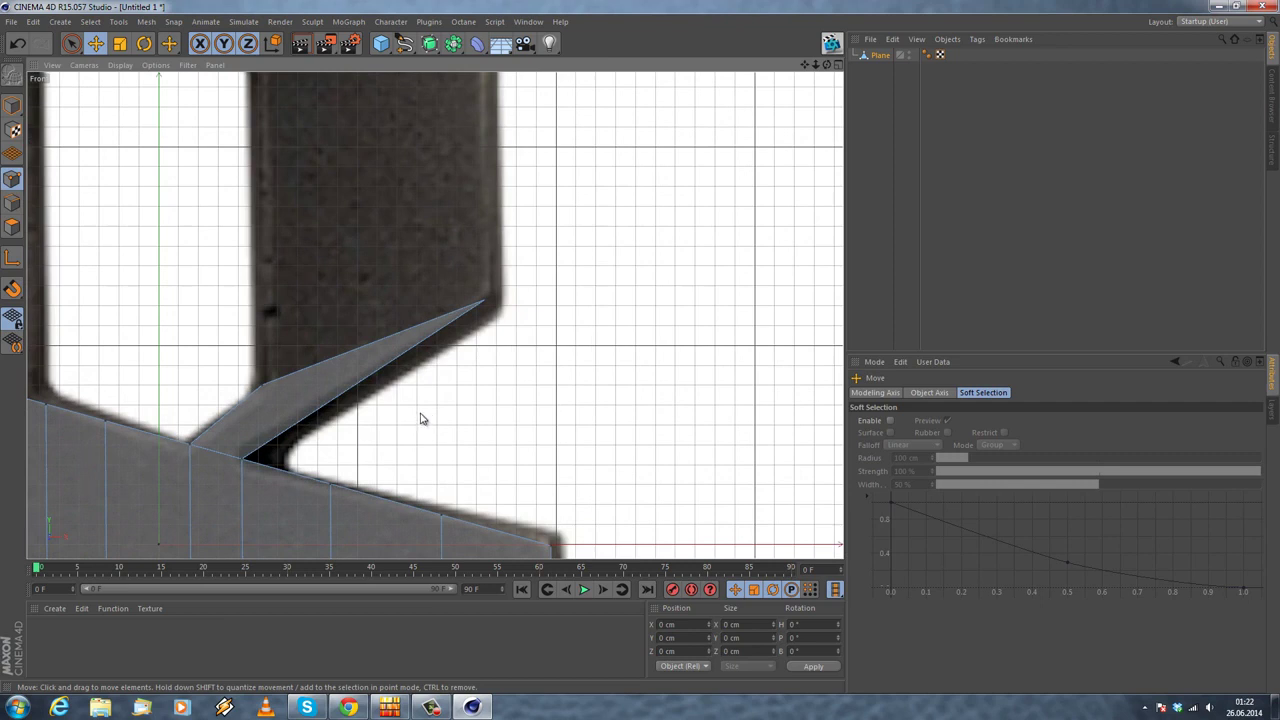
pyautogui.click(485, 306)
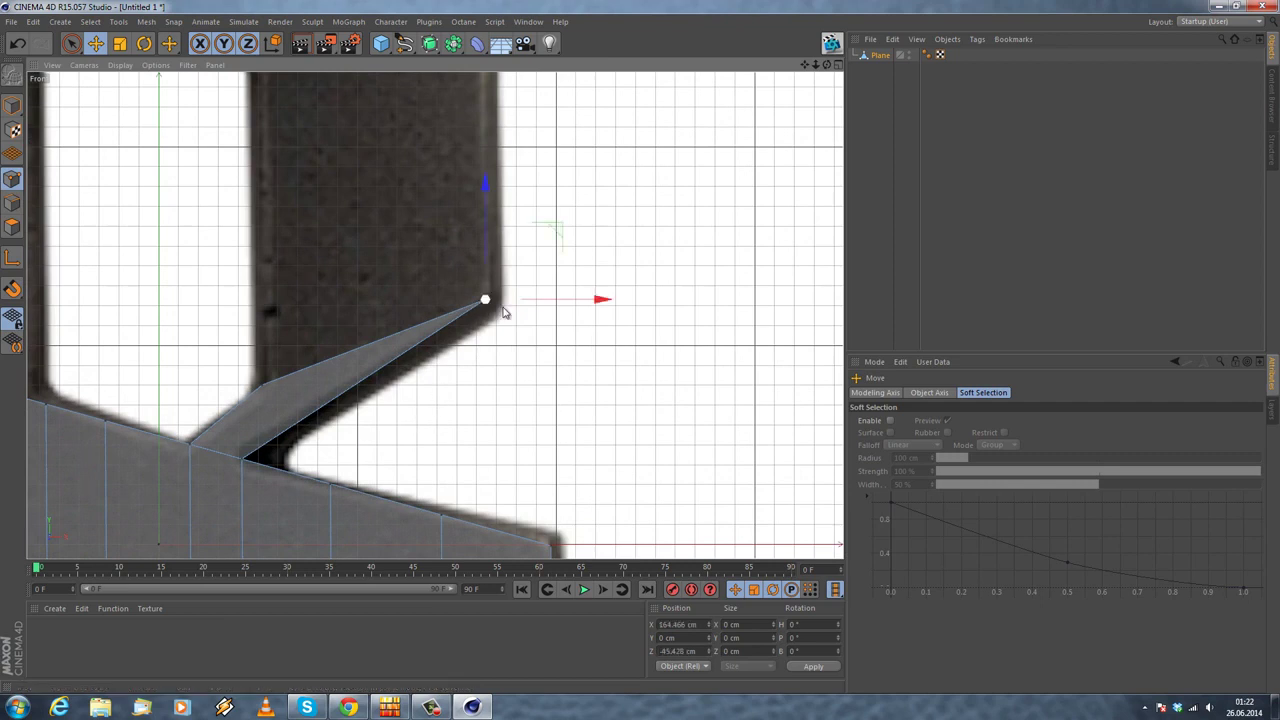
pyautogui.moveTo(518, 307); pyautogui.dragTo(366, 317)
pyautogui.moveTo(314, 267); pyautogui.dragTo(308, 320)
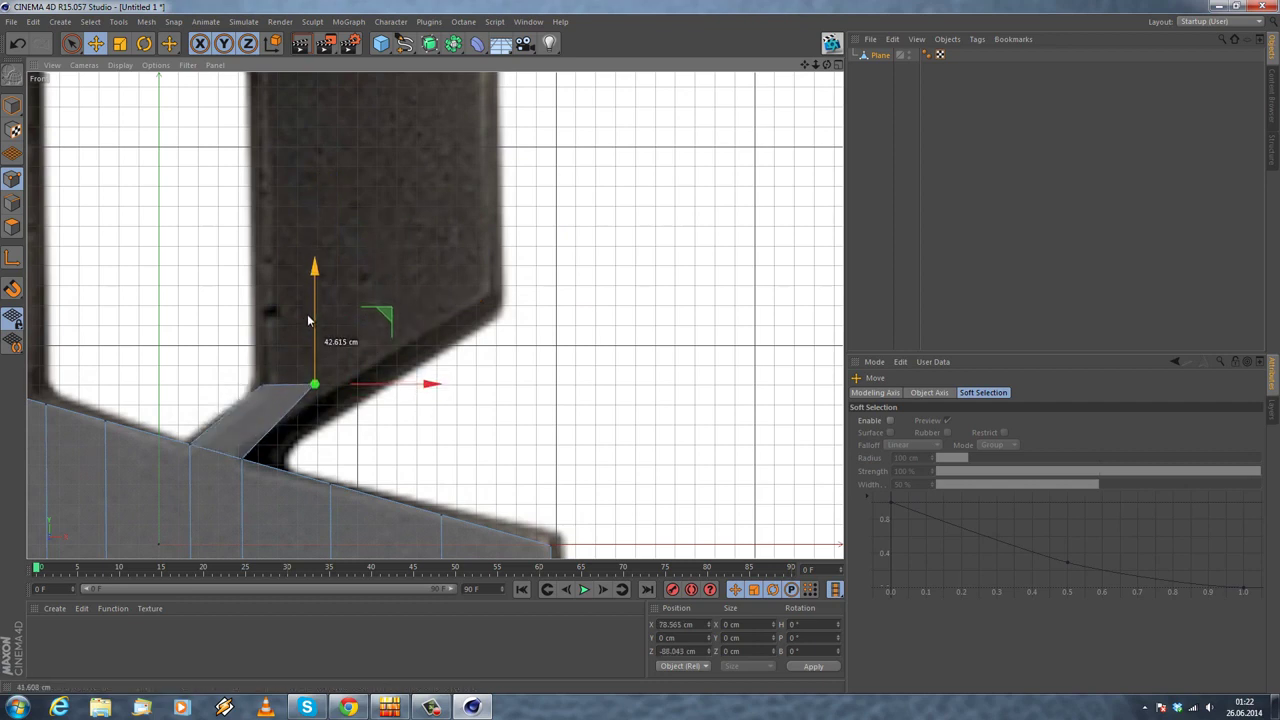
pyautogui.moveTo(379, 388); pyautogui.dragTo(396, 393)
# Step: Extrude the section's short top edge upward along the upper hole's right side, ending at about Z 77.5 cm
pyautogui.click(12, 203)
pyautogui.rightClick(437, 258)
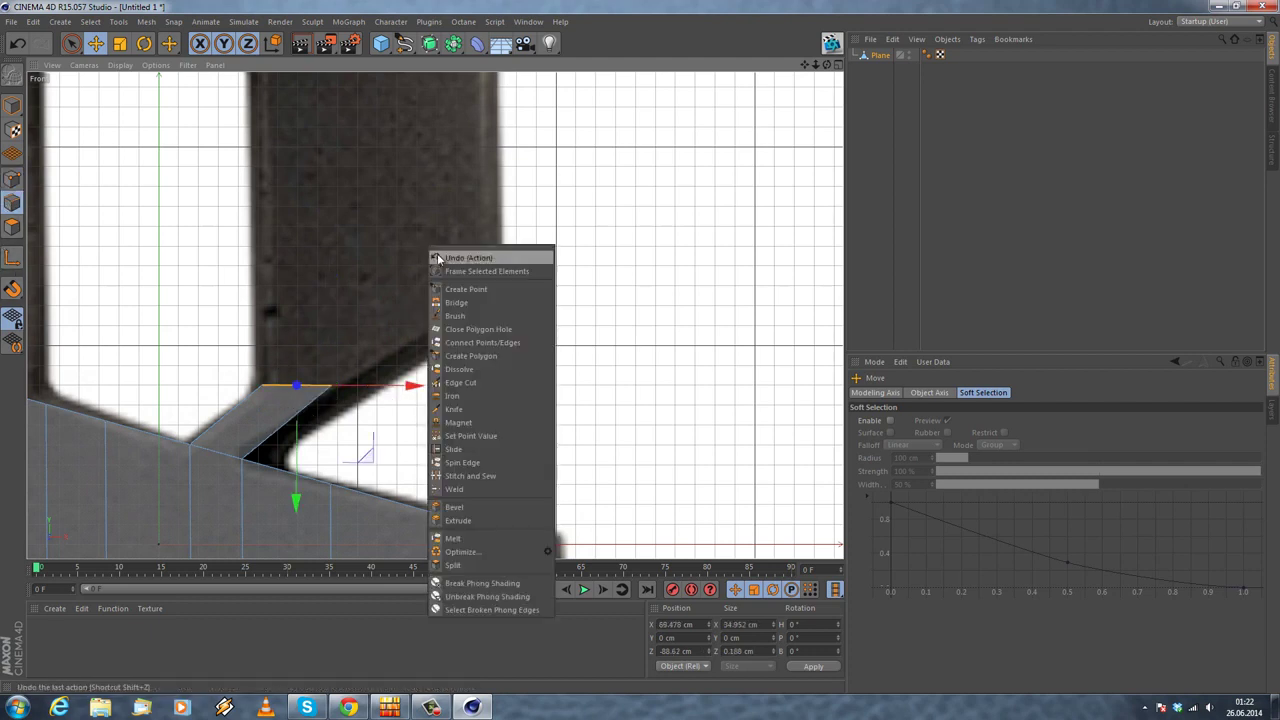
pyautogui.click(470, 521)
pyautogui.scroll(-5, 385, 254)
pyautogui.keyDown('alt'); pyautogui.moveTo(352, 195); pyautogui.dragTo(338, 342, button='middle'); pyautogui.keyUp('alt')
pyautogui.moveTo(364, 350); pyautogui.dragTo(642, 348)
pyautogui.keyDown('alt'); pyautogui.moveTo(155, 273); pyautogui.dragTo(308, 190, button='middle'); pyautogui.keyUp('alt')
pyautogui.keyDown('alt'); pyautogui.moveTo(308, 190); pyautogui.dragTo(610, 165, button='right'); pyautogui.keyUp('alt')
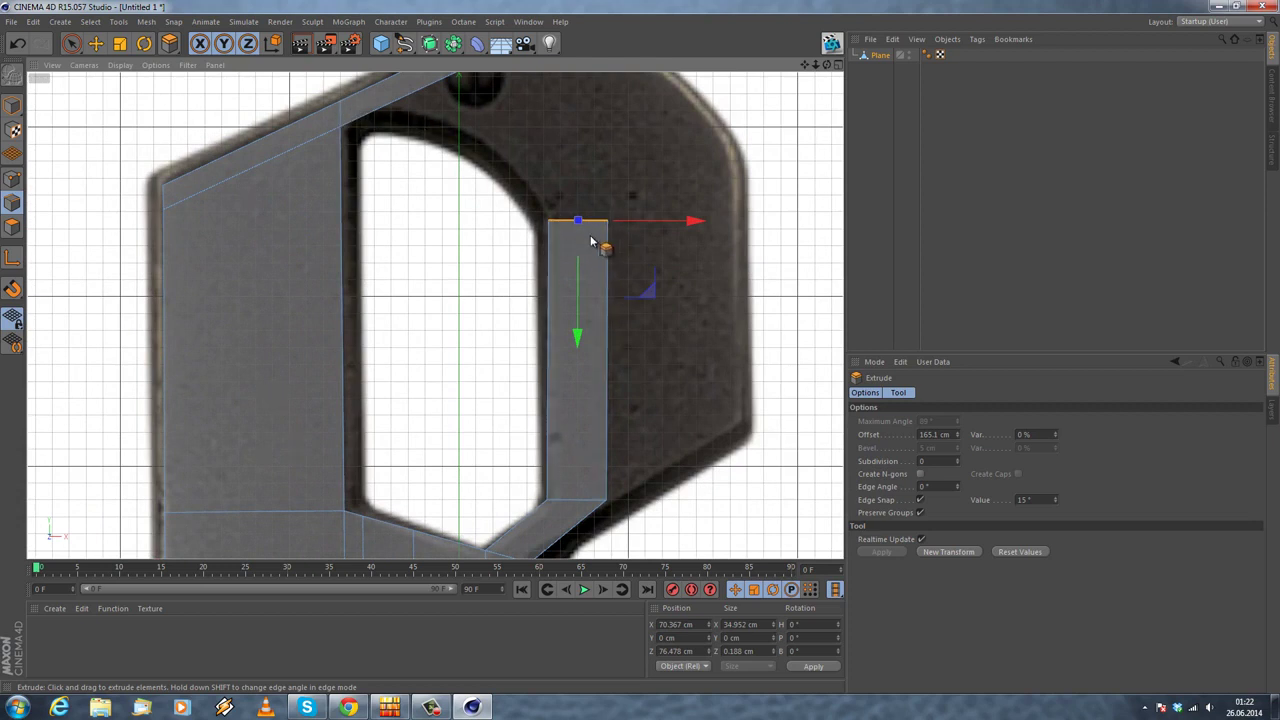
pyautogui.moveTo(581, 293); pyautogui.dragTo(532, 478)
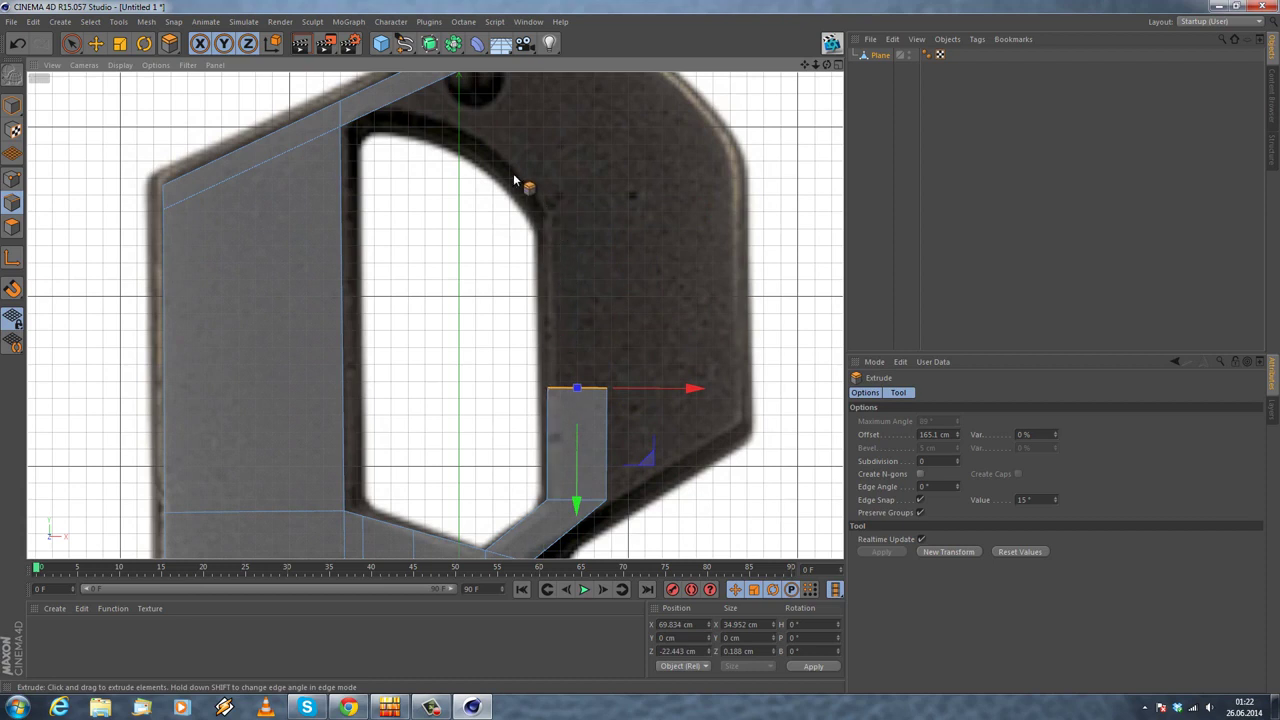
pyautogui.moveTo(574, 509); pyautogui.dragTo(577, 338)
pyautogui.keyDown('alt'); pyautogui.moveTo(423, 251); pyautogui.dragTo(350, 261, button='middle'); pyautogui.keyUp('alt')
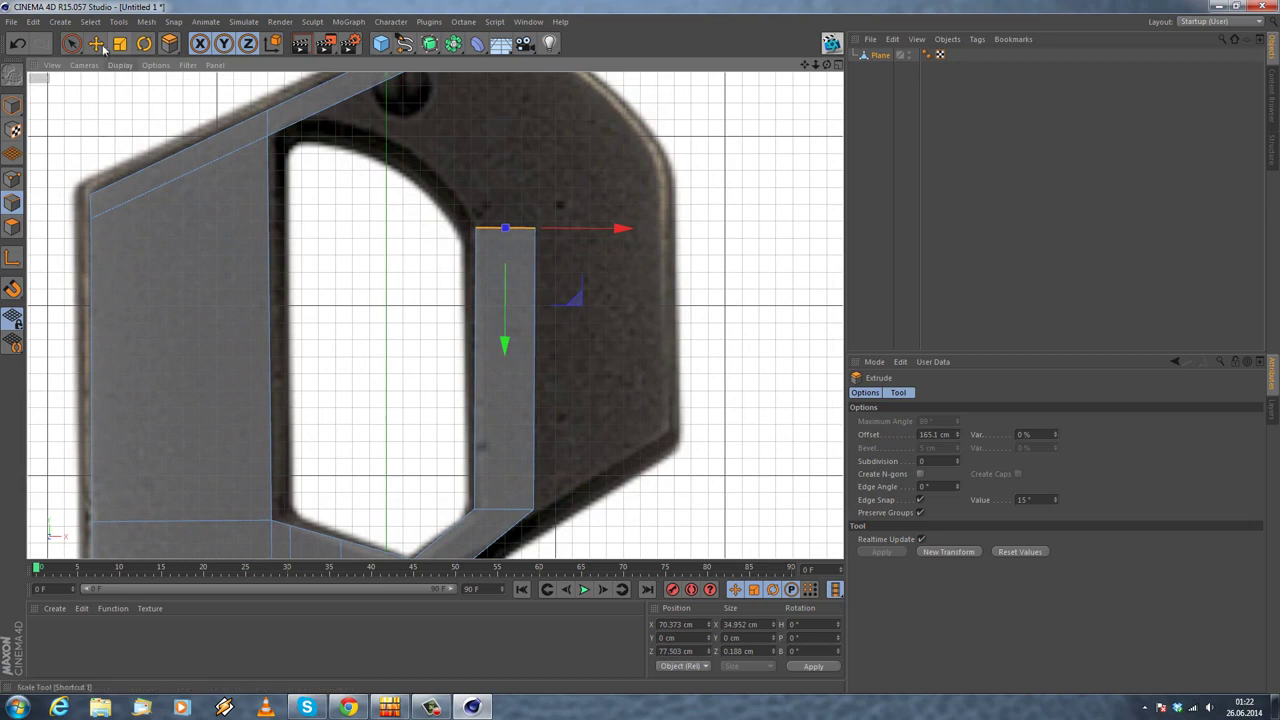
# Step: Extrude the new column's long outer edge about 73 cm toward the right stem's outer side
pyautogui.press('e')
pyautogui.click(14, 178)
pyautogui.keyDown('alt'); pyautogui.moveTo(477, 250); pyautogui.dragTo(405, 243, button='middle'); pyautogui.keyUp('alt')
pyautogui.click(17, 200)
pyautogui.click(12, 202)
pyautogui.rightClick(652, 290)
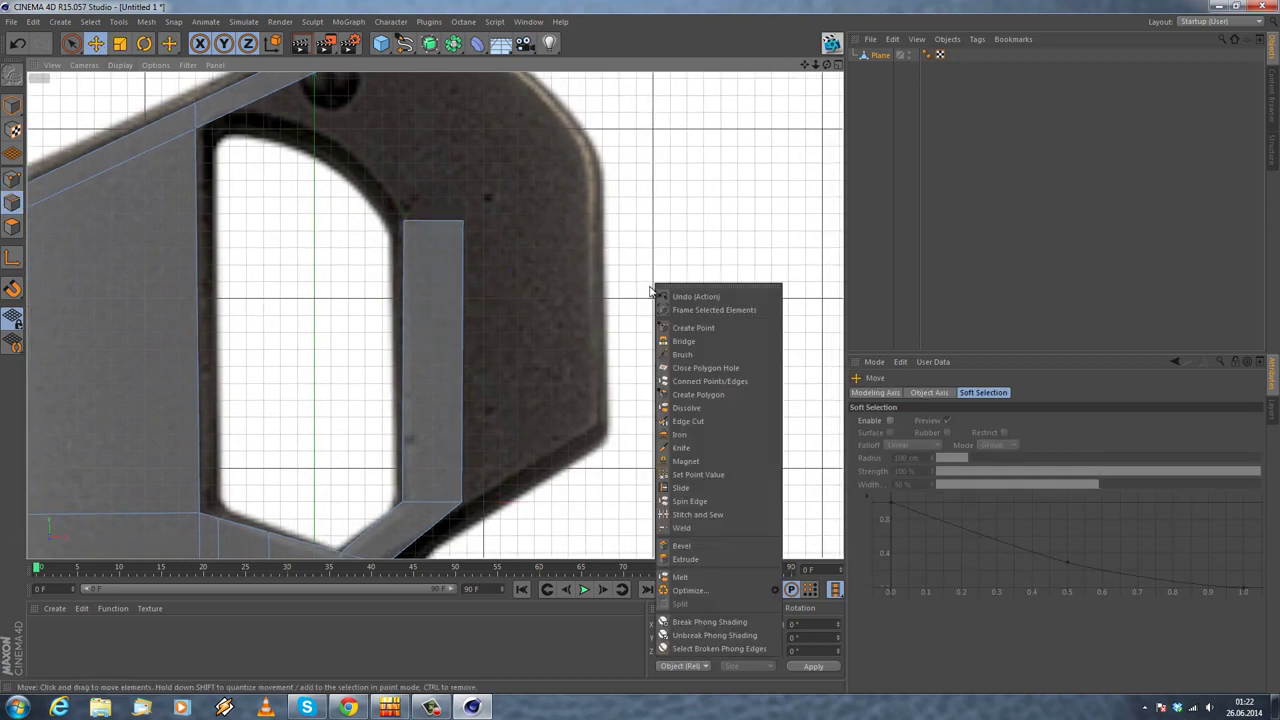
pyautogui.click(468, 322)
pyautogui.rightClick(627, 258)
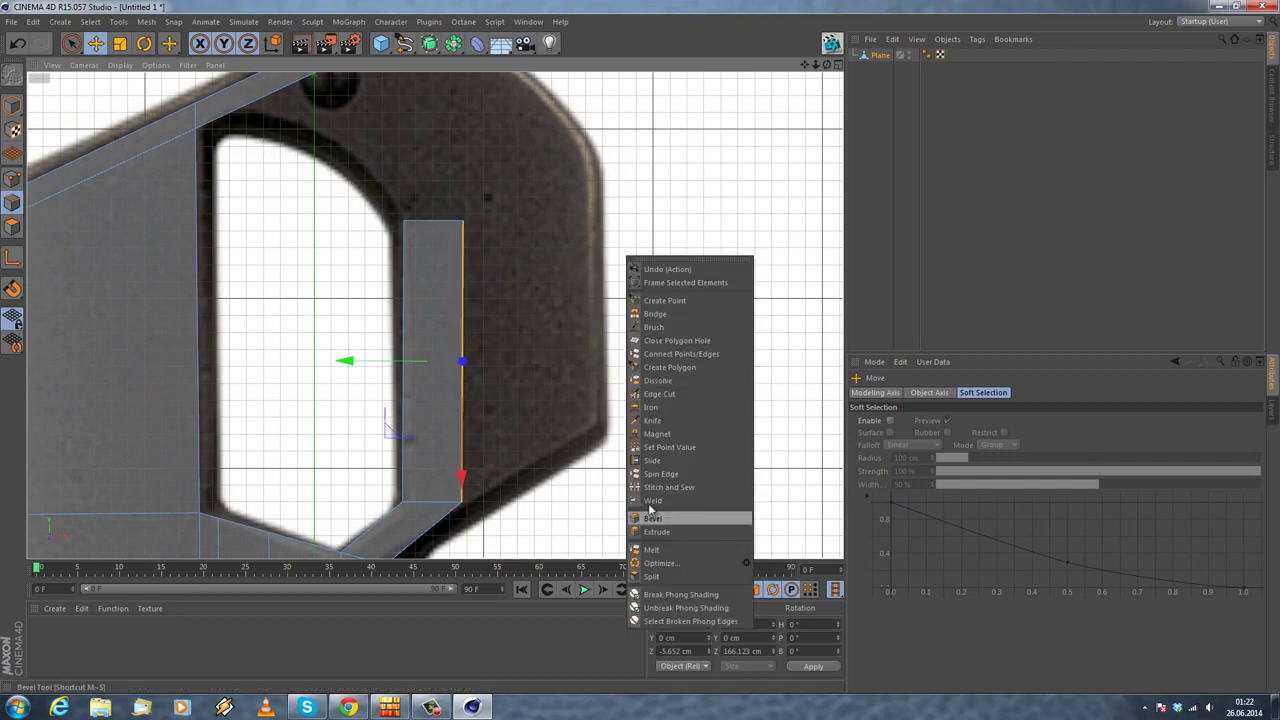
pyautogui.click(660, 537)
pyautogui.keyDown('alt'); pyautogui.moveTo(509, 297); pyautogui.dragTo(432, 304, button='middle'); pyautogui.keyUp('alt')
pyautogui.moveTo(641, 348); pyautogui.dragTo(651, 357)
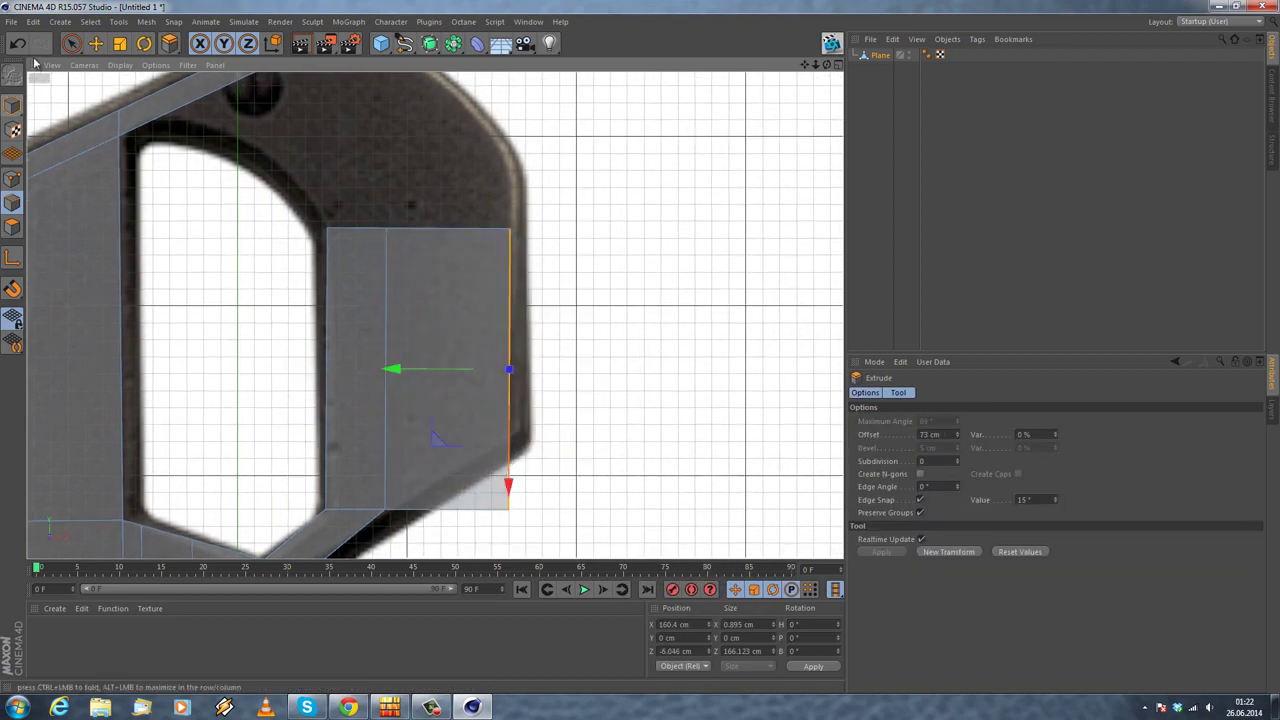
# Step: In point mode, move the extruded section's lower outer point up and slightly outward to the stem's angled corner
pyautogui.click(94, 45)
pyautogui.click(12, 180)
pyautogui.keyDown('alt'); pyautogui.moveTo(512, 504); pyautogui.dragTo(535, 325, button='middle'); pyautogui.keyUp('alt')
pyautogui.click(510, 434)
pyautogui.moveTo(509, 314); pyautogui.dragTo(509, 239)
pyautogui.moveTo(561, 356); pyautogui.dragTo(569, 360)
# Step: Shift the section's upper outer point slightly outward to line up with the stem's outer side, about X 162 cm
pyautogui.click(509, 151)
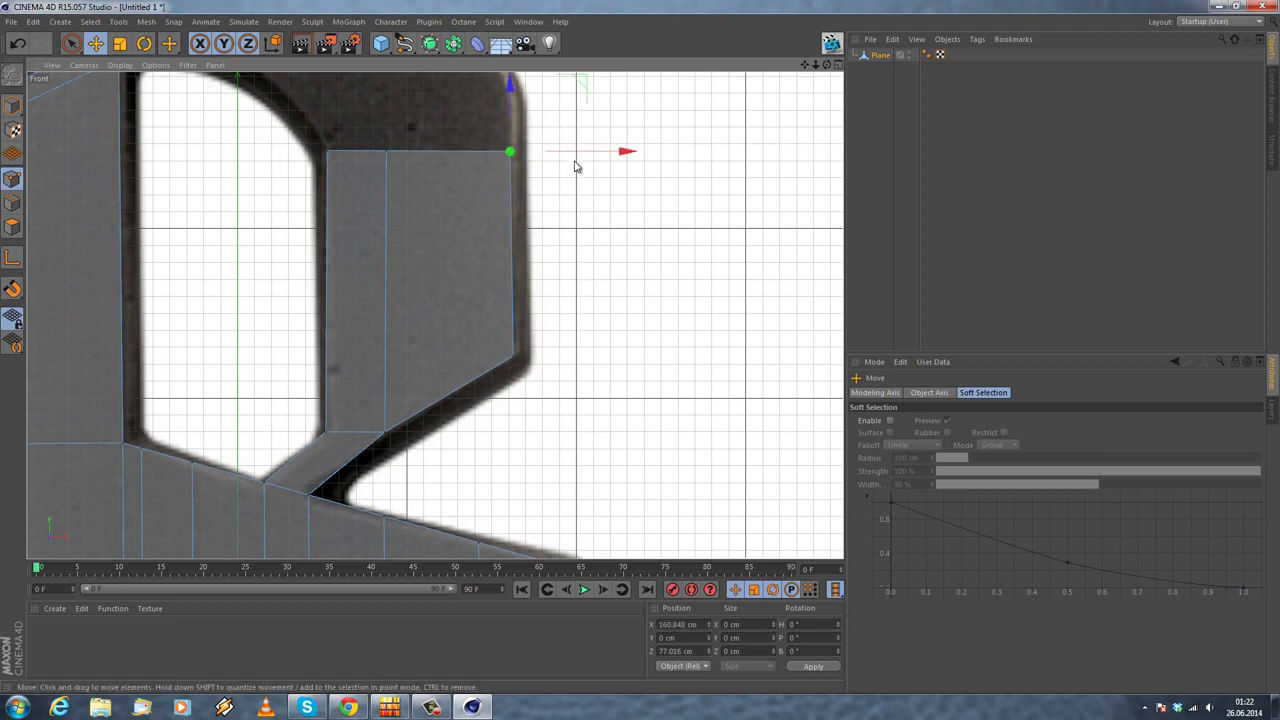
pyautogui.moveTo(581, 160); pyautogui.dragTo(567, 158)
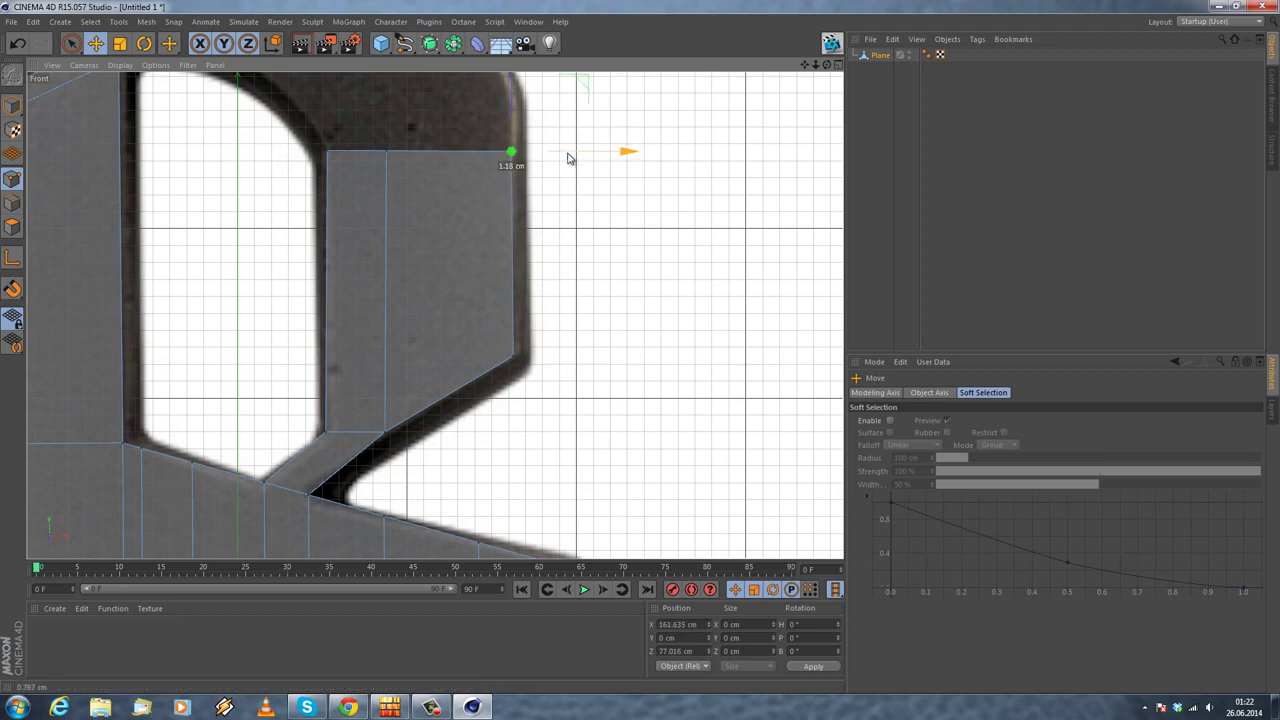
pyautogui.click(568, 168)
# Step: Extrude the right stem's two top edges together 100 cm upward
pyautogui.scroll(-4, 424, 348)
pyautogui.keyDown('alt'); pyautogui.moveTo(384, 301); pyautogui.dragTo(406, 440, button='middle'); pyautogui.keyUp('alt')
pyautogui.scroll(2, 400, 285)
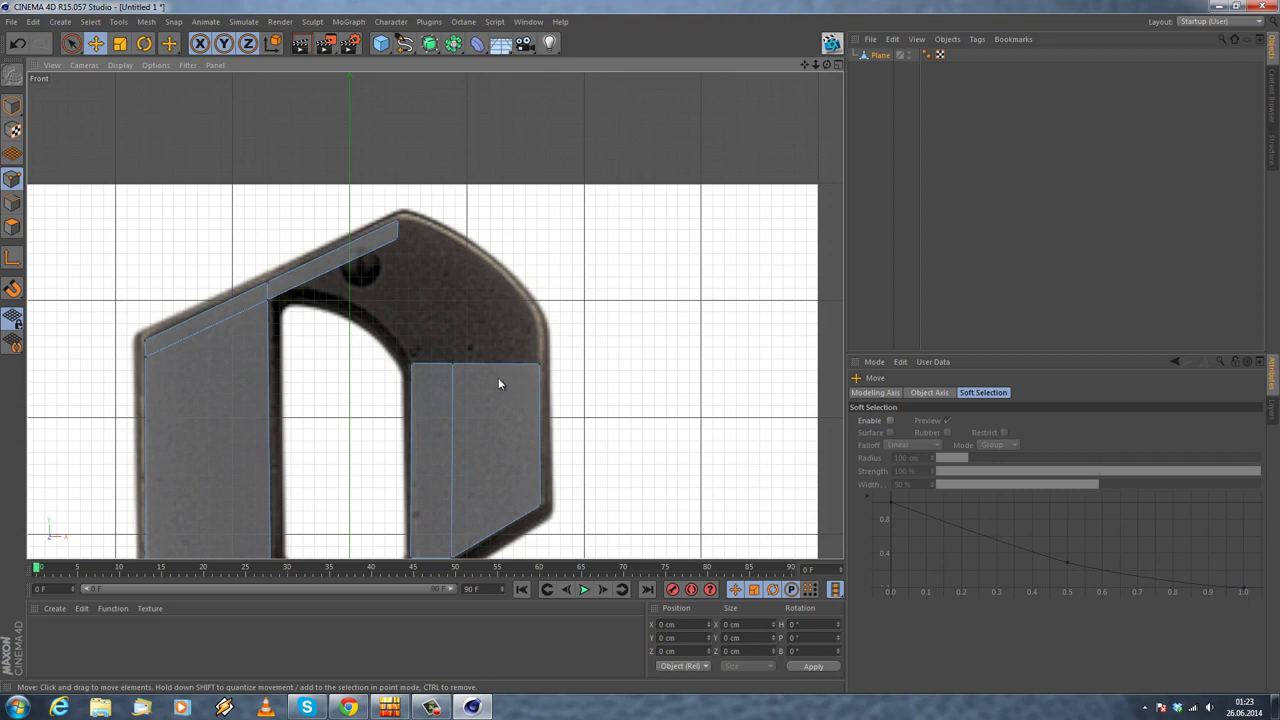
pyautogui.click(13, 203)
pyautogui.click(429, 366)
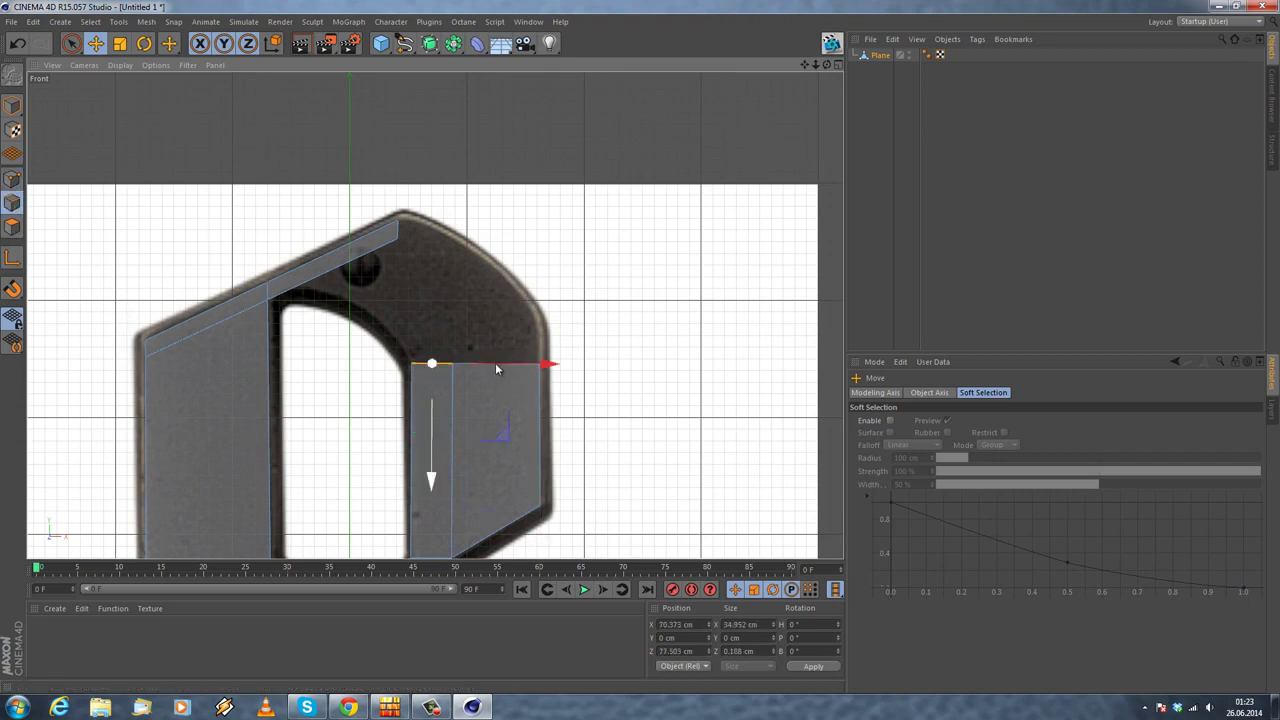
pyautogui.scroll(4, 490, 370)
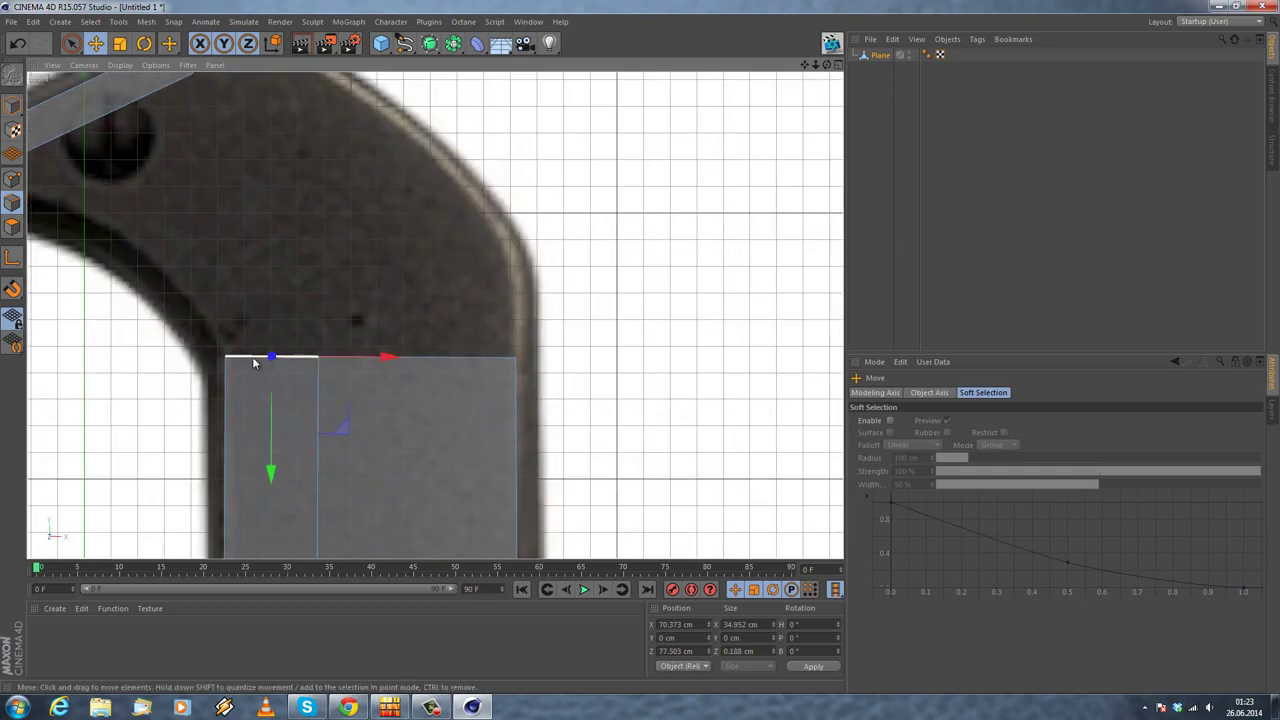
pyautogui.keyDown('shift'); pyautogui.click(461, 359); pyautogui.keyUp('shift')
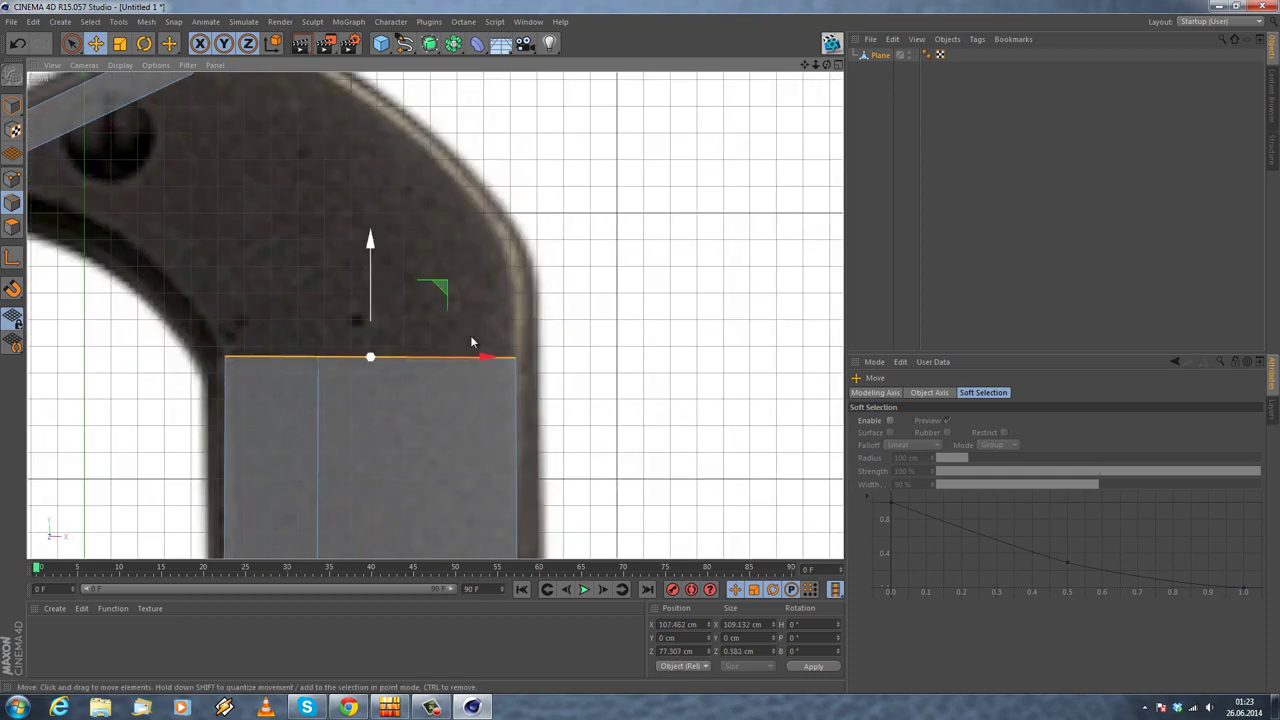
pyautogui.rightClick(462, 210)
pyautogui.click(489, 481)
pyautogui.scroll(-4, 337, 250)
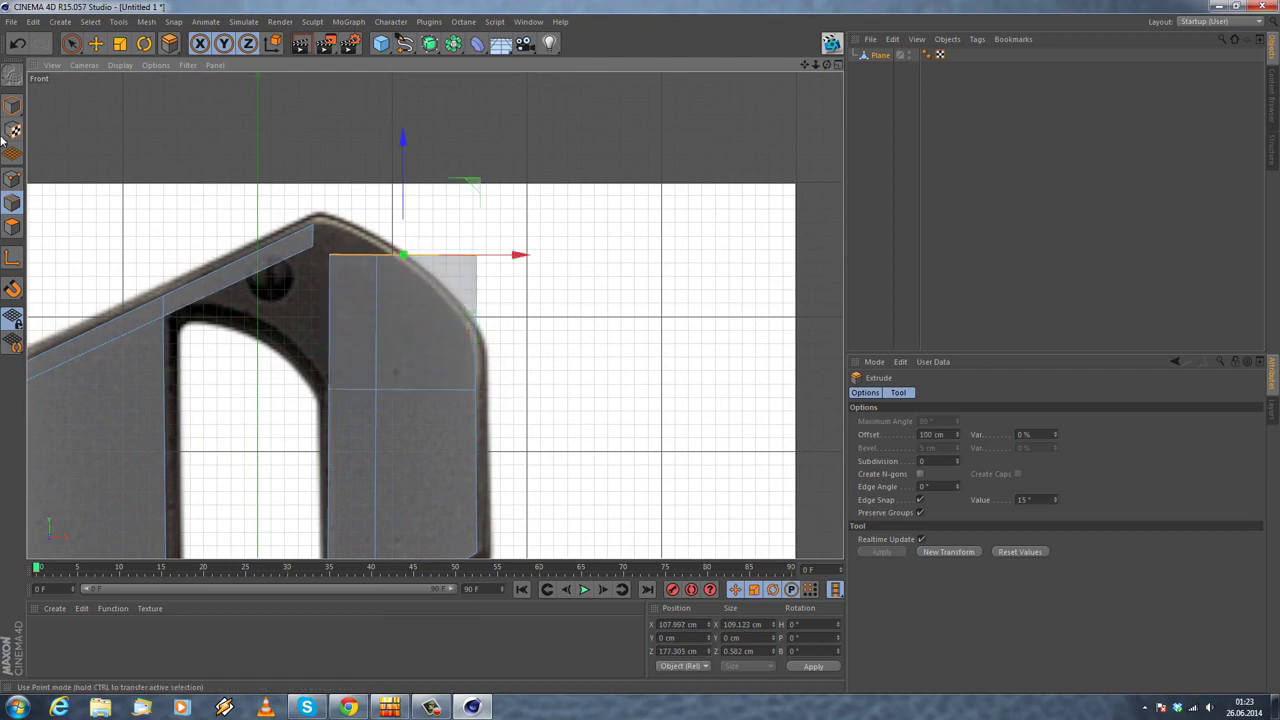
# Step: Lower the extruded section's upper-left point to about Z 145 cm and its upper-right point to about Z 111 cm on the outer curve
pyautogui.click(12, 178)
pyautogui.click(97, 45)
pyautogui.scroll(3, 295, 320)
pyautogui.click(372, 221)
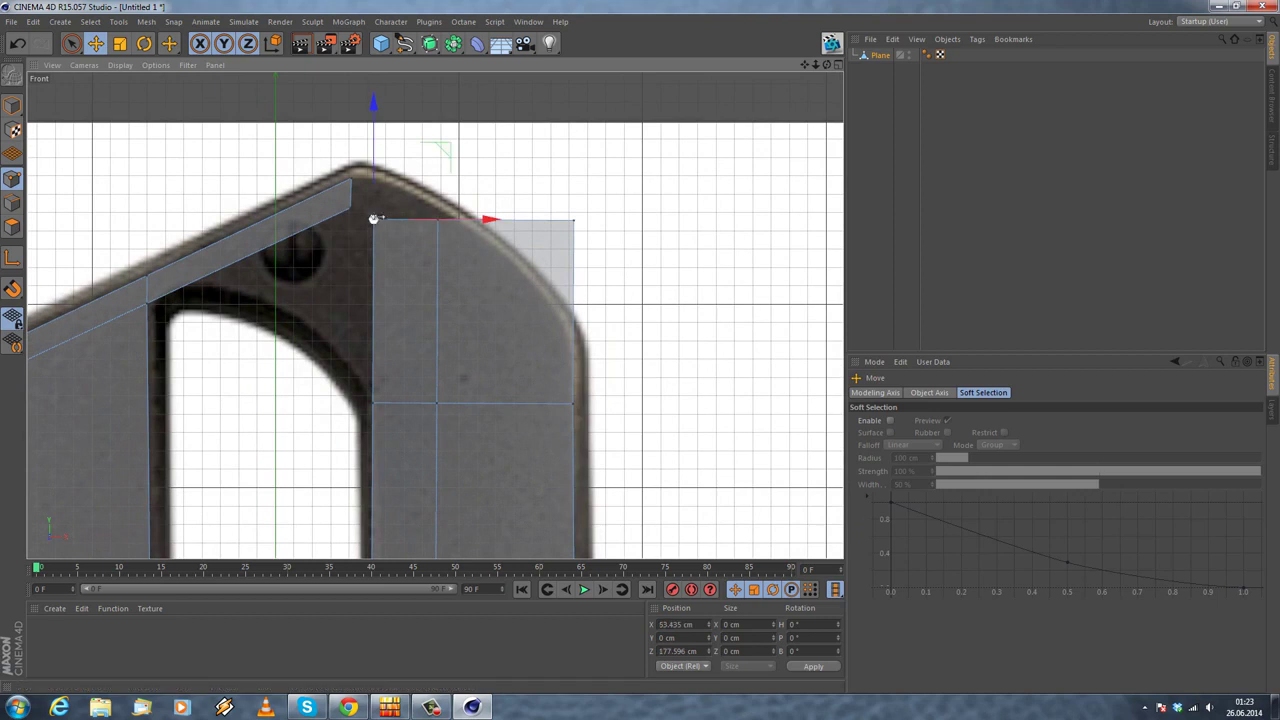
pyautogui.moveTo(423, 226); pyautogui.dragTo(316, 236)
pyautogui.moveTo(268, 148); pyautogui.dragTo(292, 210)
pyautogui.moveTo(348, 284); pyautogui.dragTo(451, 291)
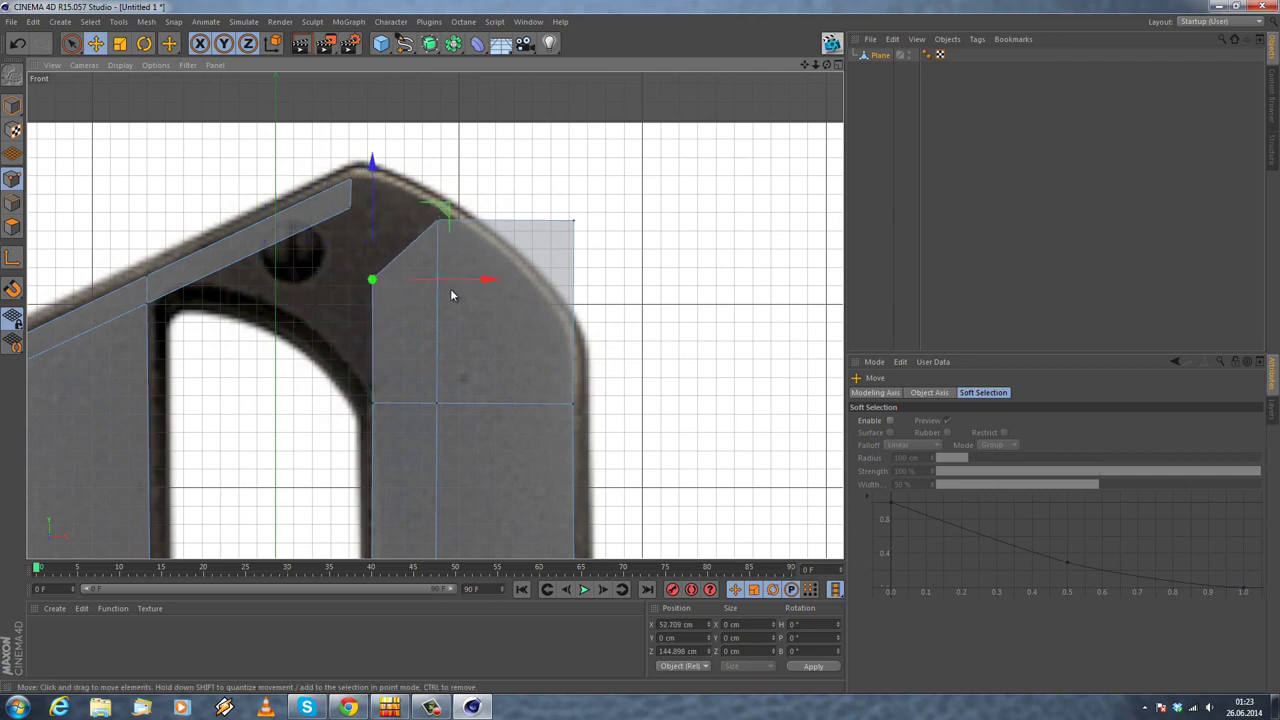
pyautogui.moveTo(571, 222); pyautogui.dragTo(557, 293)
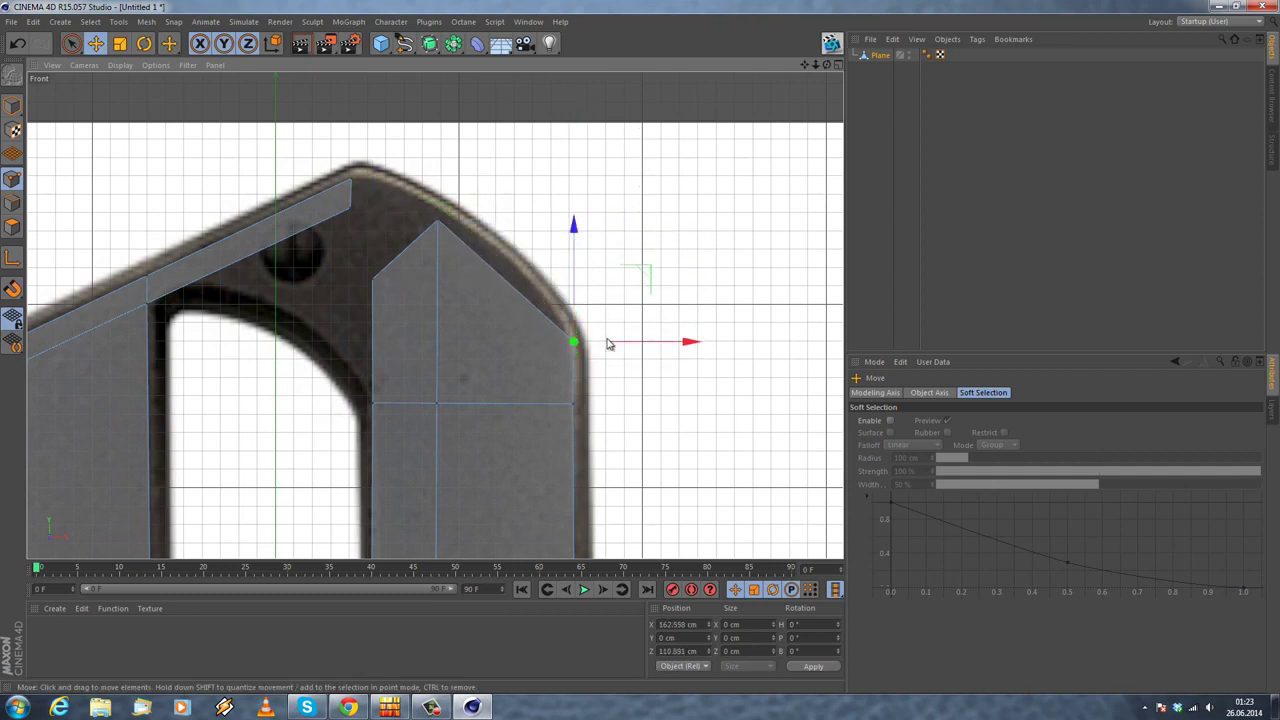
pyautogui.moveTo(624, 345); pyautogui.dragTo(623, 349)
# Step: Add a vertical loop cut through the middle of the right stem's outer column with the Knife
pyautogui.scroll(-2, 587, 268)
pyautogui.rightClick(611, 214)
pyautogui.click(661, 360)
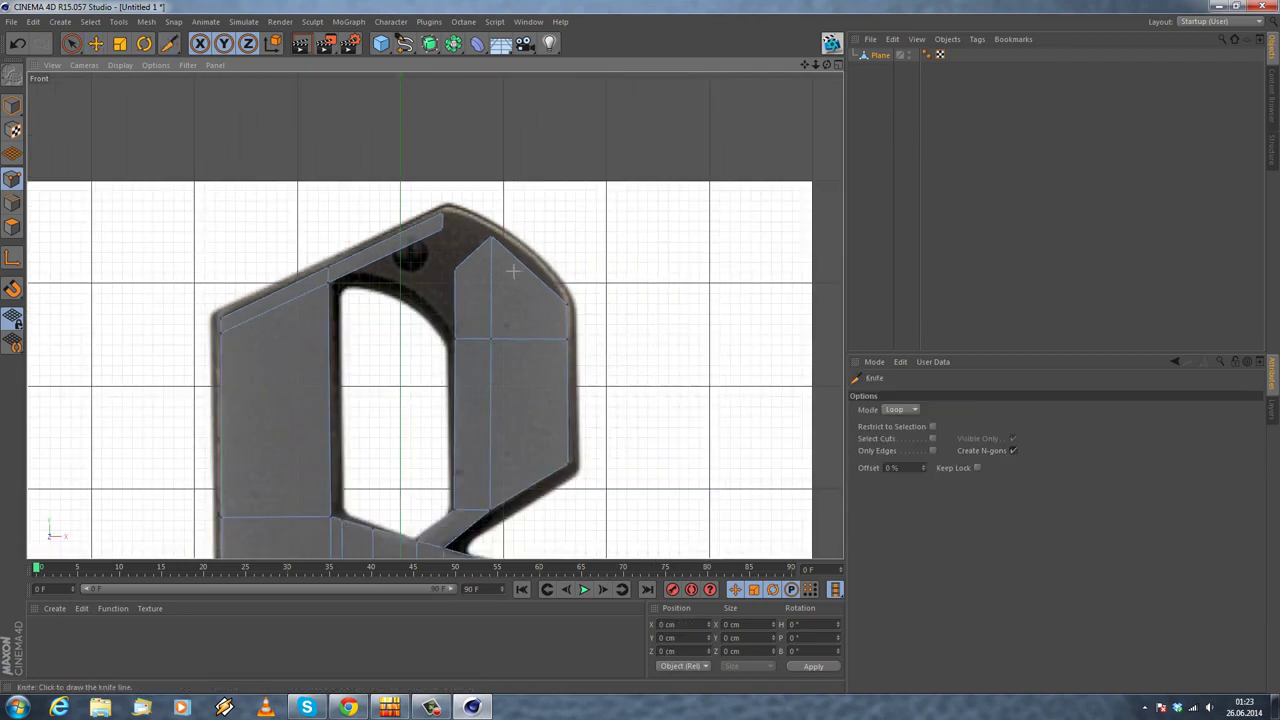
pyautogui.click(521, 272)
pyautogui.press('e')
# Step: Raise the new cut's top point to about Z 160 cm and nudge the neighbouring peak point up toward the outer curve
pyautogui.scroll(3, 589, 251)
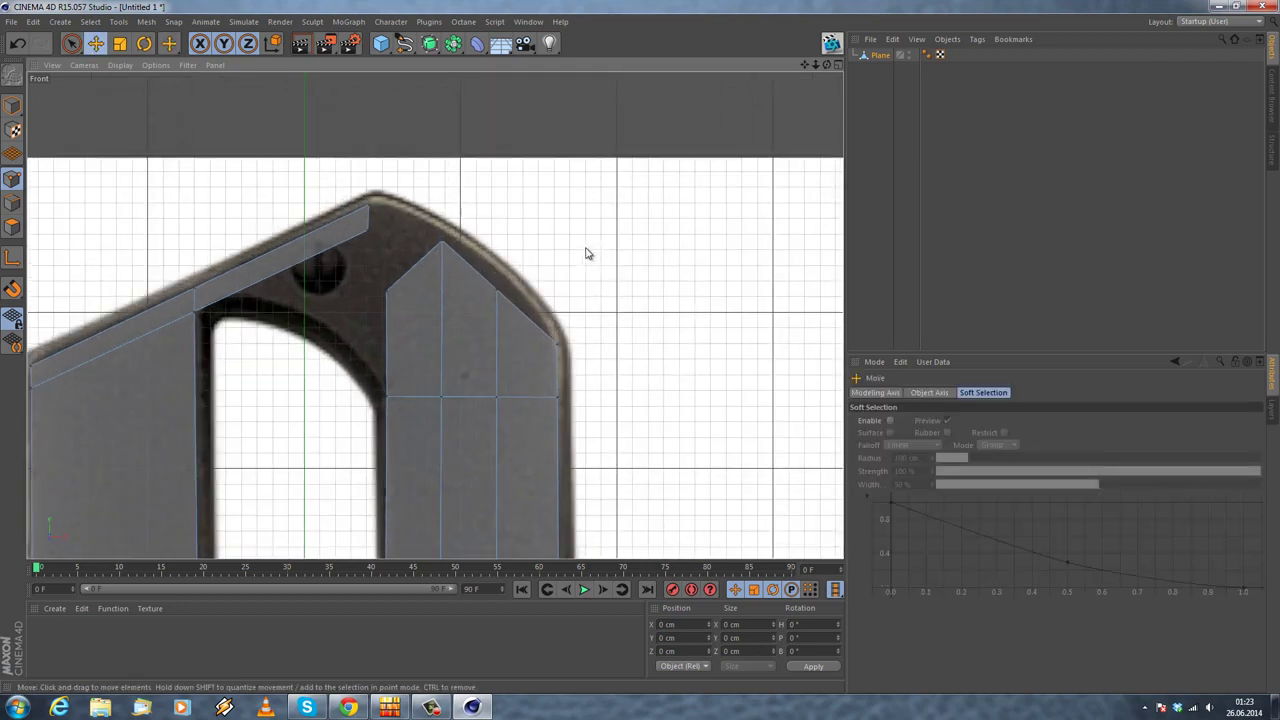
pyautogui.click(497, 290)
pyautogui.scroll(2, 519, 242)
pyautogui.moveTo(506, 255); pyautogui.dragTo(508, 219)
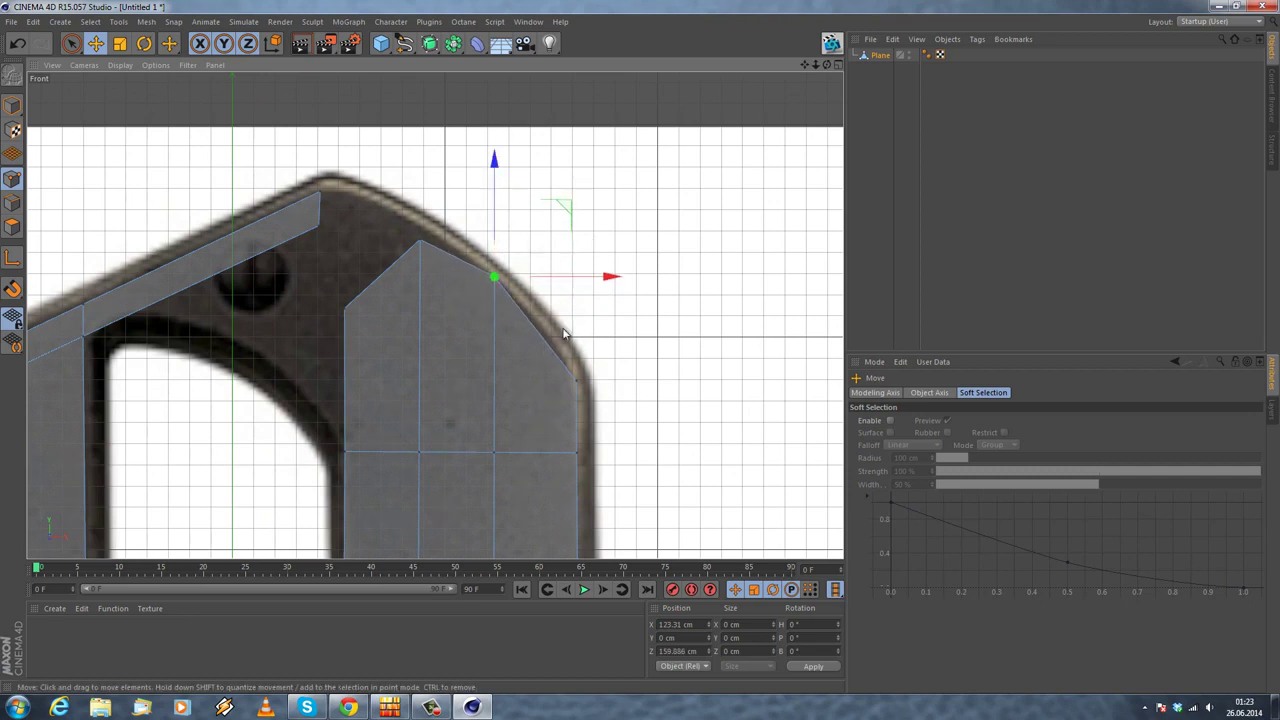
pyautogui.click(418, 242)
pyautogui.moveTo(424, 191); pyautogui.dragTo(426, 177)
pyautogui.click(513, 181)
# Step: Loop-cut the slanted top strip just right of the upper hole's top-left corner
pyautogui.scroll(-3, 350, 206)
pyautogui.keyDown('alt'); pyautogui.moveTo(328, 300); pyautogui.dragTo(434, 313, button='middle'); pyautogui.keyUp('alt')
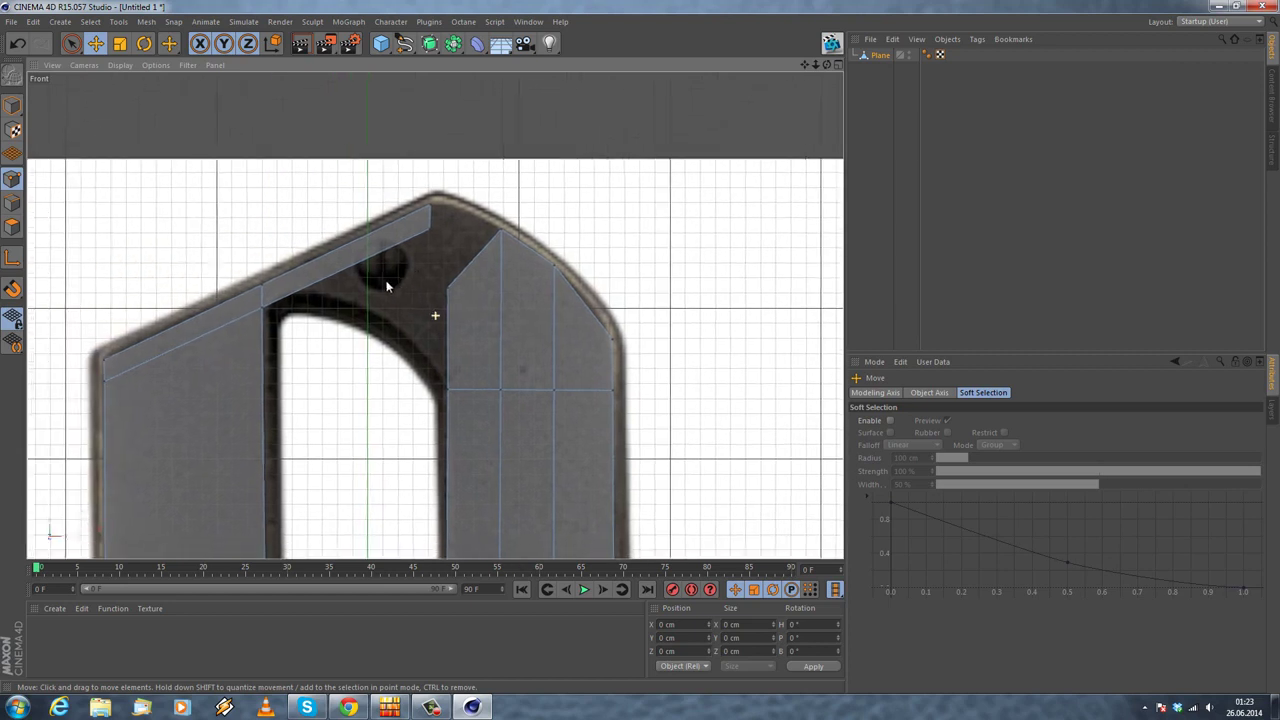
pyautogui.scroll(2, 331, 294)
pyautogui.rightClick(276, 208)
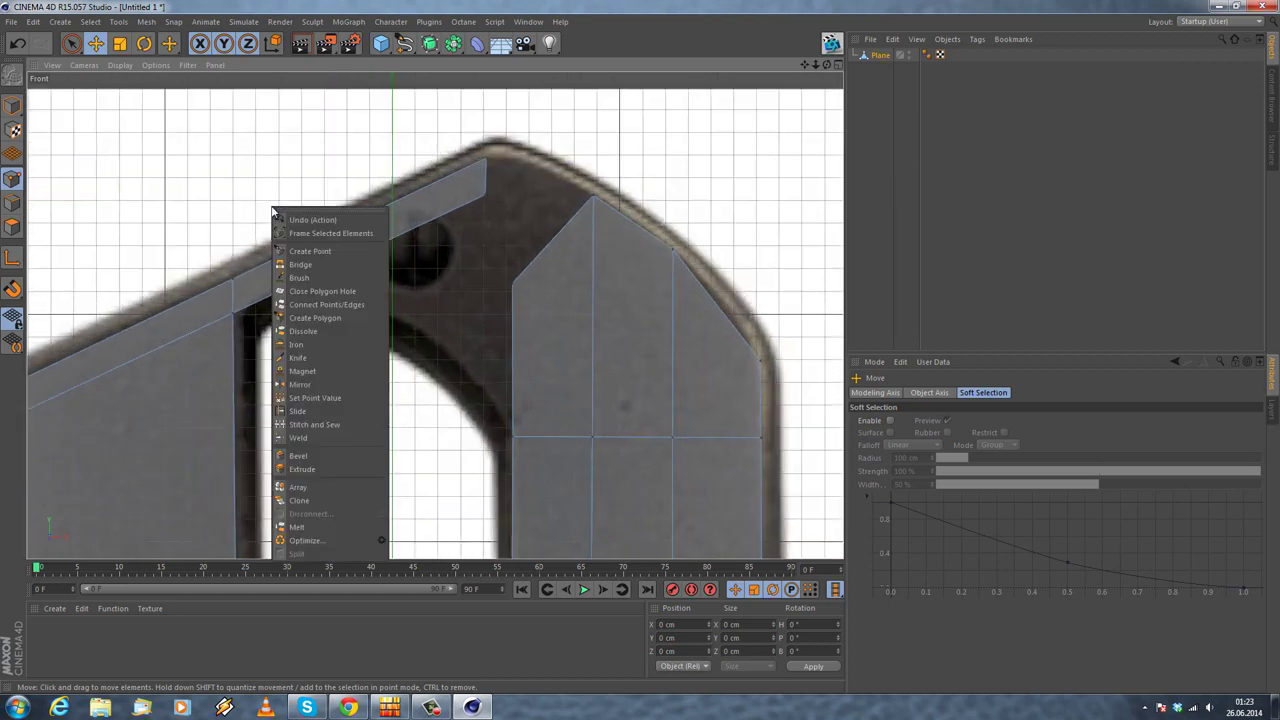
pyautogui.click(310, 370)
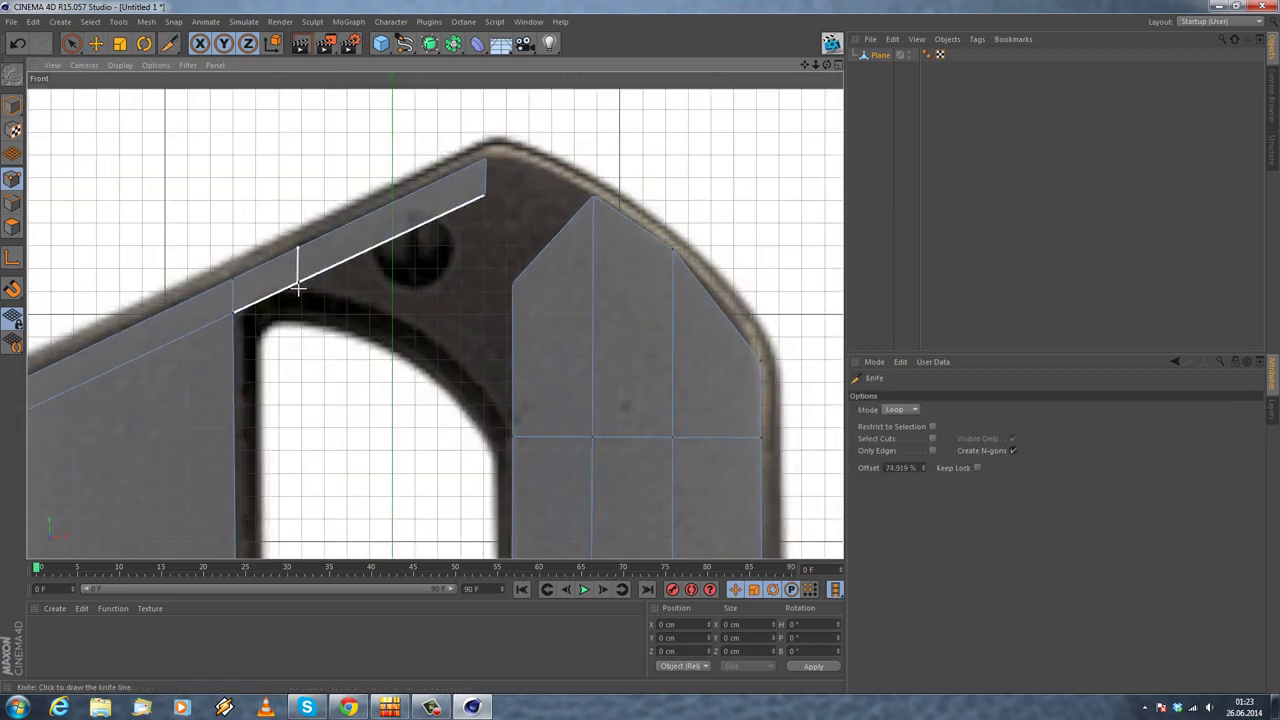
pyautogui.click(296, 288)
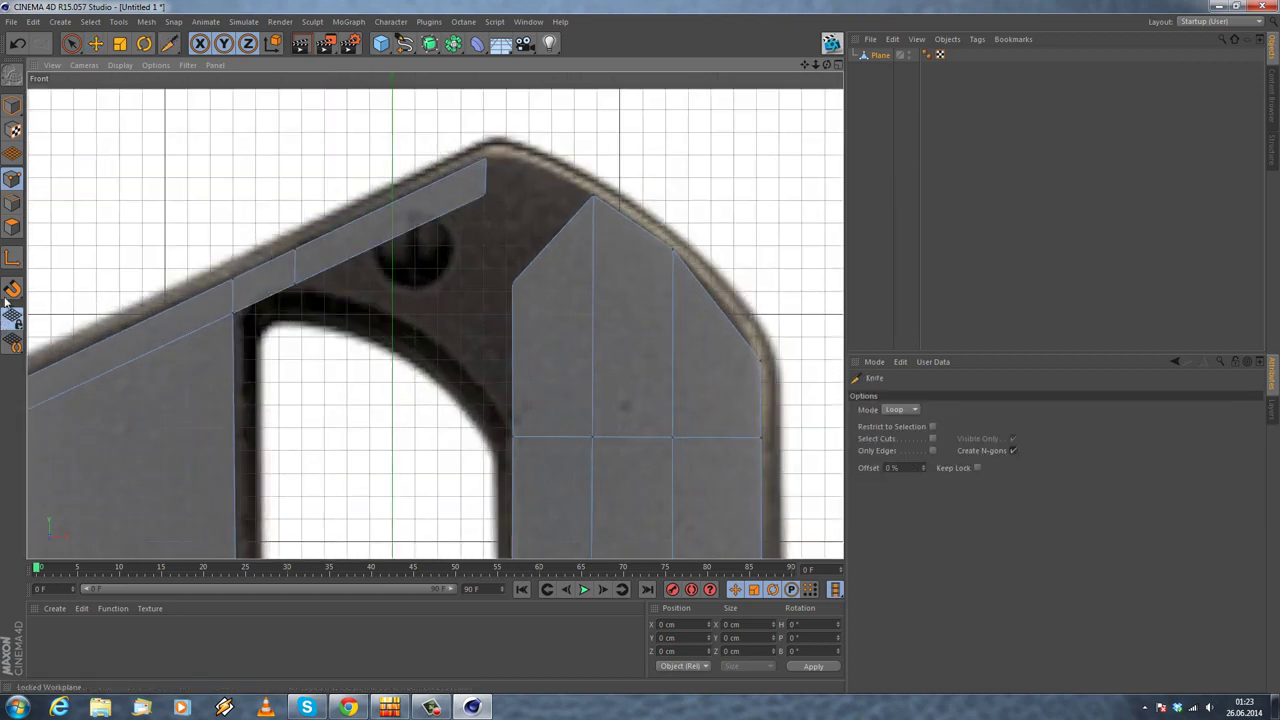
# Step: Extrude the slanted strip's lower edge to the right of the new cut by about 31.8 cm toward the hole
pyautogui.click(104, 46)
pyautogui.click(446, 226)
pyautogui.rightClick(582, 154)
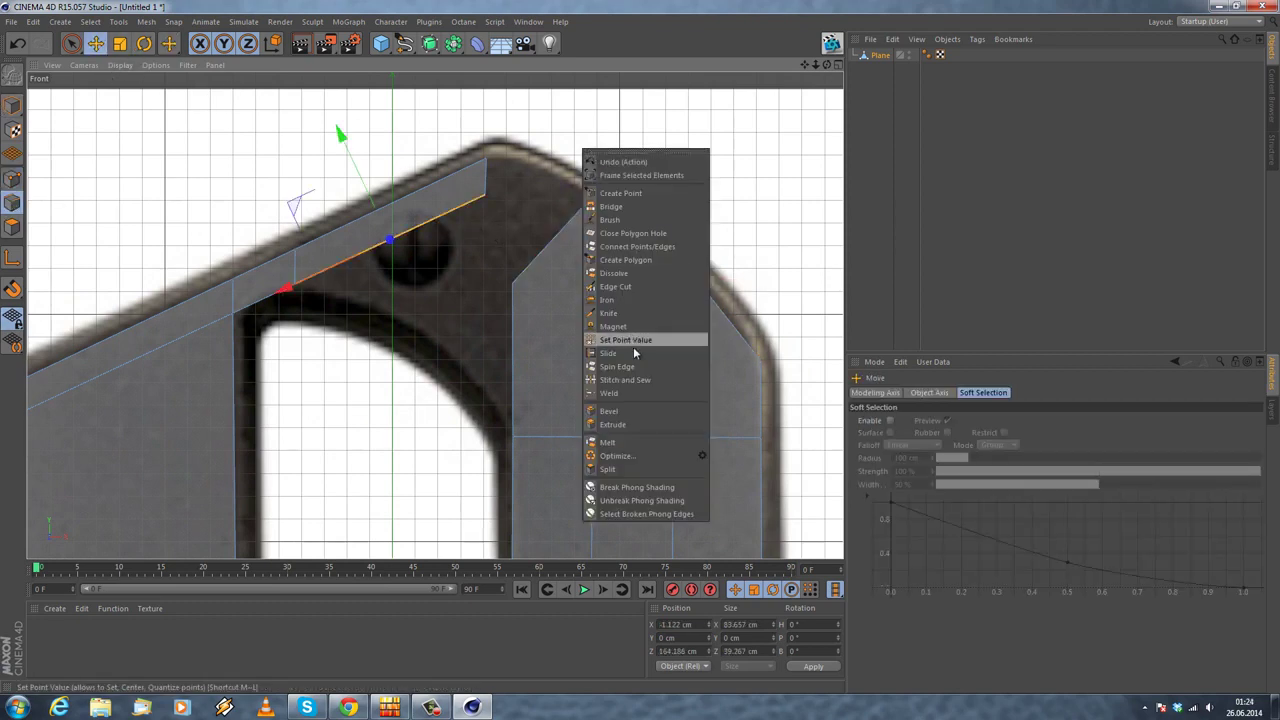
pyautogui.click(614, 423)
pyautogui.moveTo(643, 350); pyautogui.dragTo(642, 349)
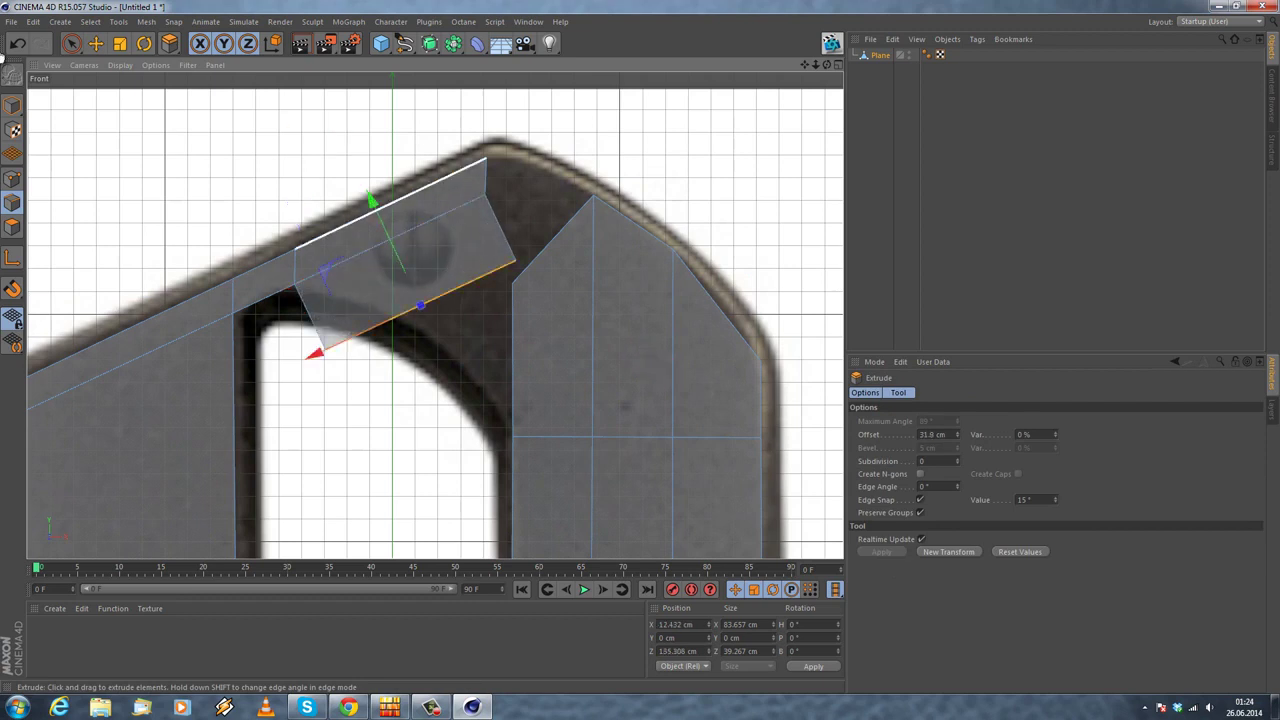
# Step: In point mode, align the extruded section's lower-right point and the strip's lower end point vertically with the strip's upper end point
pyautogui.click(94, 46)
pyautogui.click(12, 178)
pyautogui.click(516, 263)
pyautogui.moveTo(582, 260); pyautogui.dragTo(553, 272)
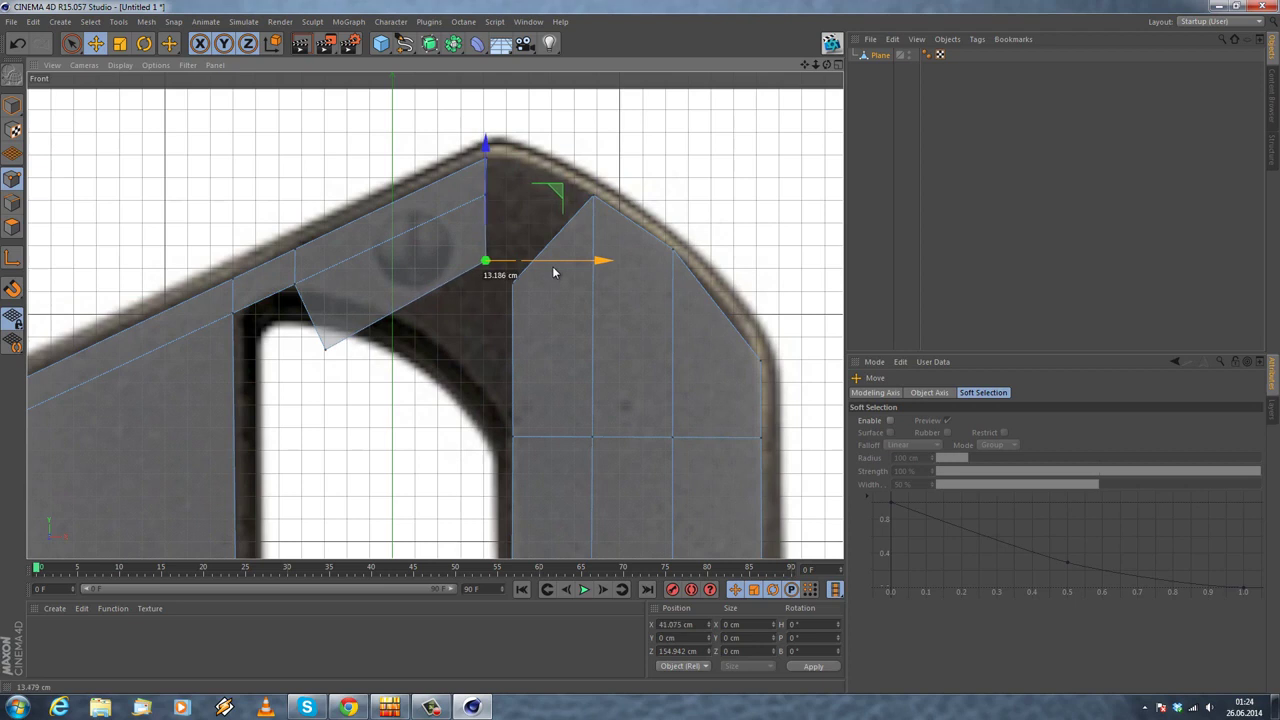
pyautogui.click(507, 220)
pyautogui.click(487, 195)
pyautogui.moveTo(530, 192); pyautogui.dragTo(533, 194)
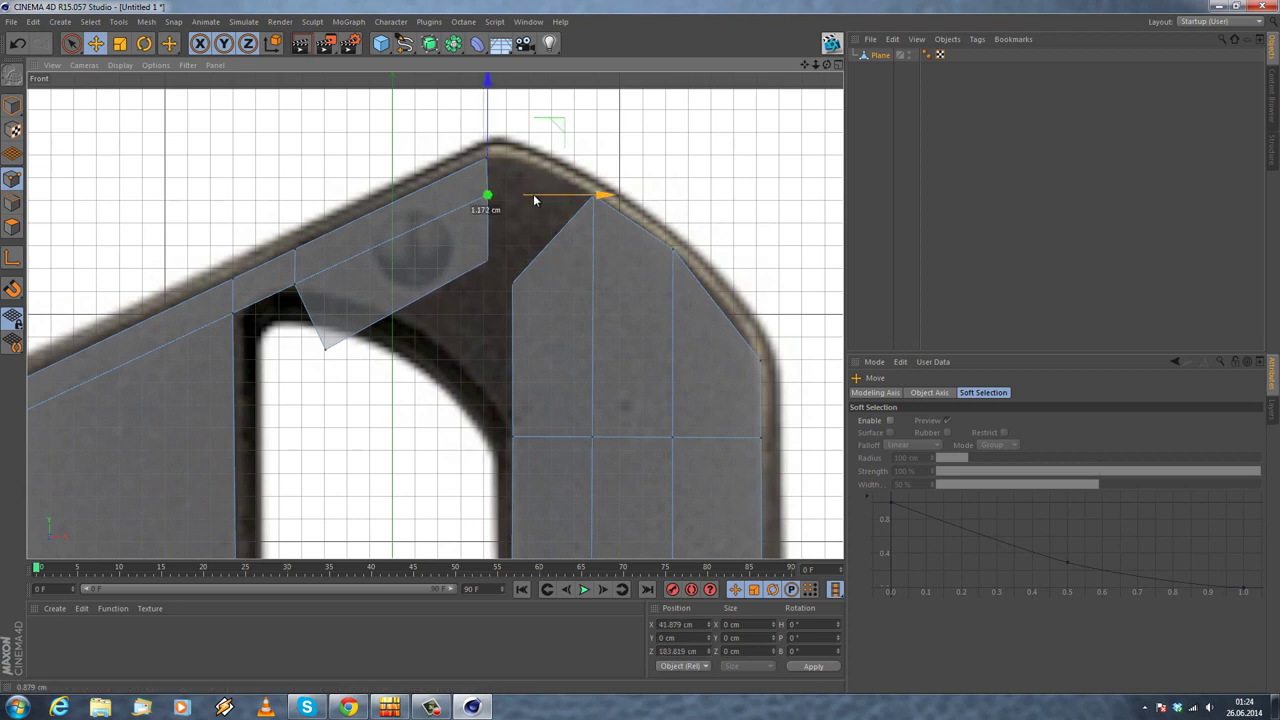
pyautogui.click(503, 213)
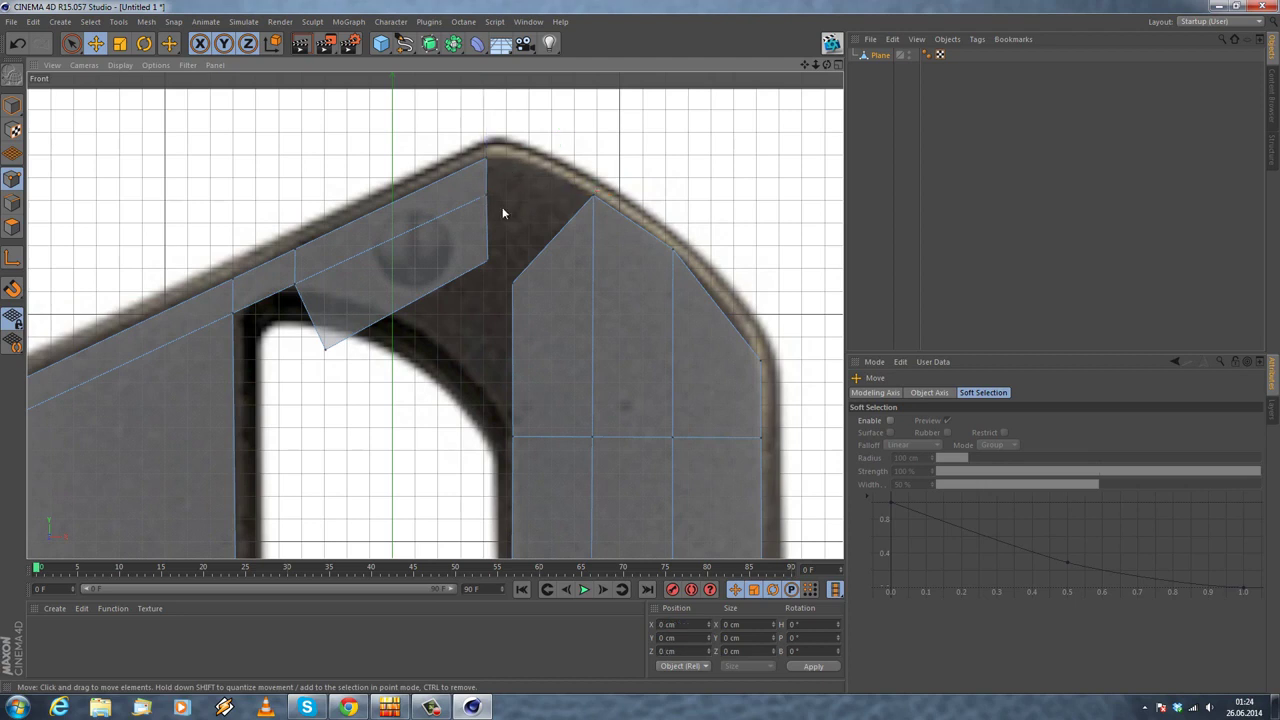
# Step: Lower the section's bottom-right point to the hole's arch and raise its lower-left point close to the slanted strip
pyautogui.click(487, 262)
pyautogui.moveTo(538, 264); pyautogui.dragTo(533, 263)
pyautogui.moveTo(487, 180); pyautogui.dragTo(466, 284)
pyautogui.click(326, 349)
pyautogui.moveTo(329, 266); pyautogui.dragTo(334, 214)
# Step: Select the slanted strip's three lower points left of the extruded section and raise them slightly to narrow the strip
pyautogui.scroll(-2, 262, 270)
pyautogui.scroll(4, 320, 245)
pyautogui.click(541, 242)
pyautogui.keyDown('shift'); pyautogui.click(470, 273); pyautogui.keyUp('shift')
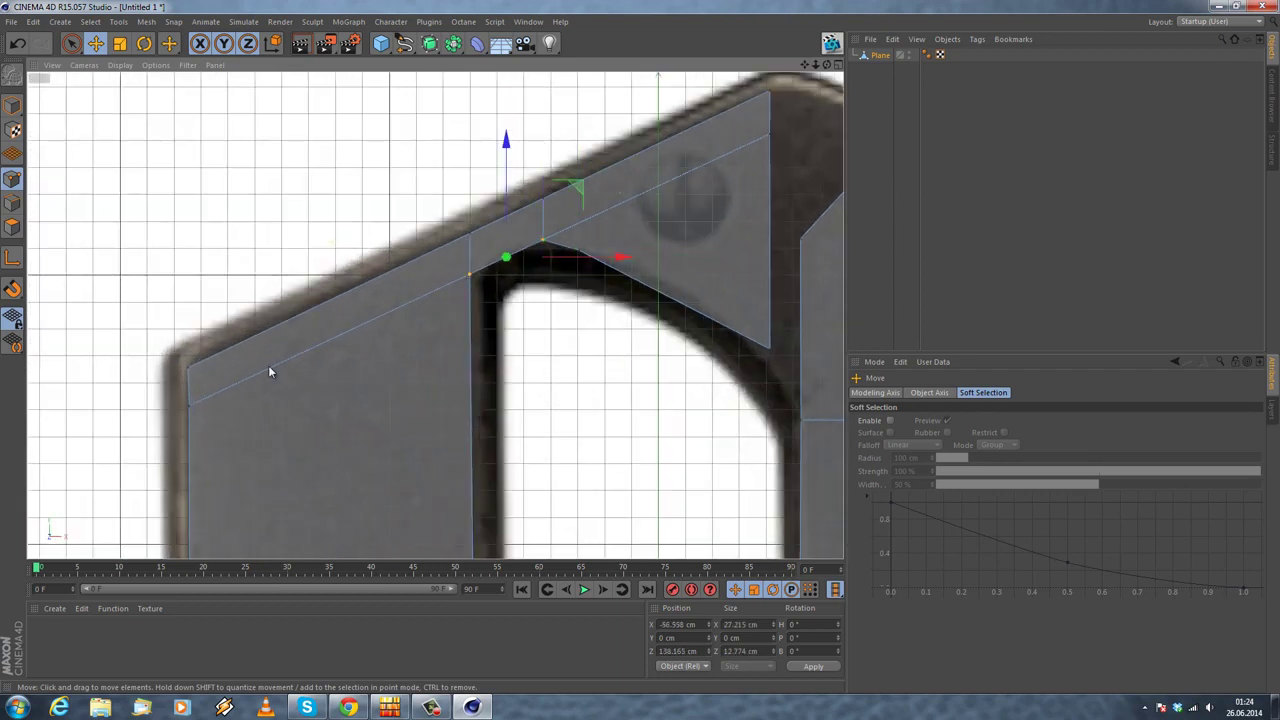
pyautogui.keyDown('shift'); pyautogui.click(189, 407); pyautogui.keyUp('shift')
pyautogui.moveTo(370, 258); pyautogui.dragTo(368, 234)
# Step: Move the extruded section's left point directly below the strip's cut, to about X -42.5 cm, and raise it slightly
pyautogui.click(585, 251)
pyautogui.moveTo(640, 250); pyautogui.dragTo(606, 258)
pyautogui.moveTo(544, 178); pyautogui.dragTo(548, 163)
pyautogui.scroll(2, 512, 243)
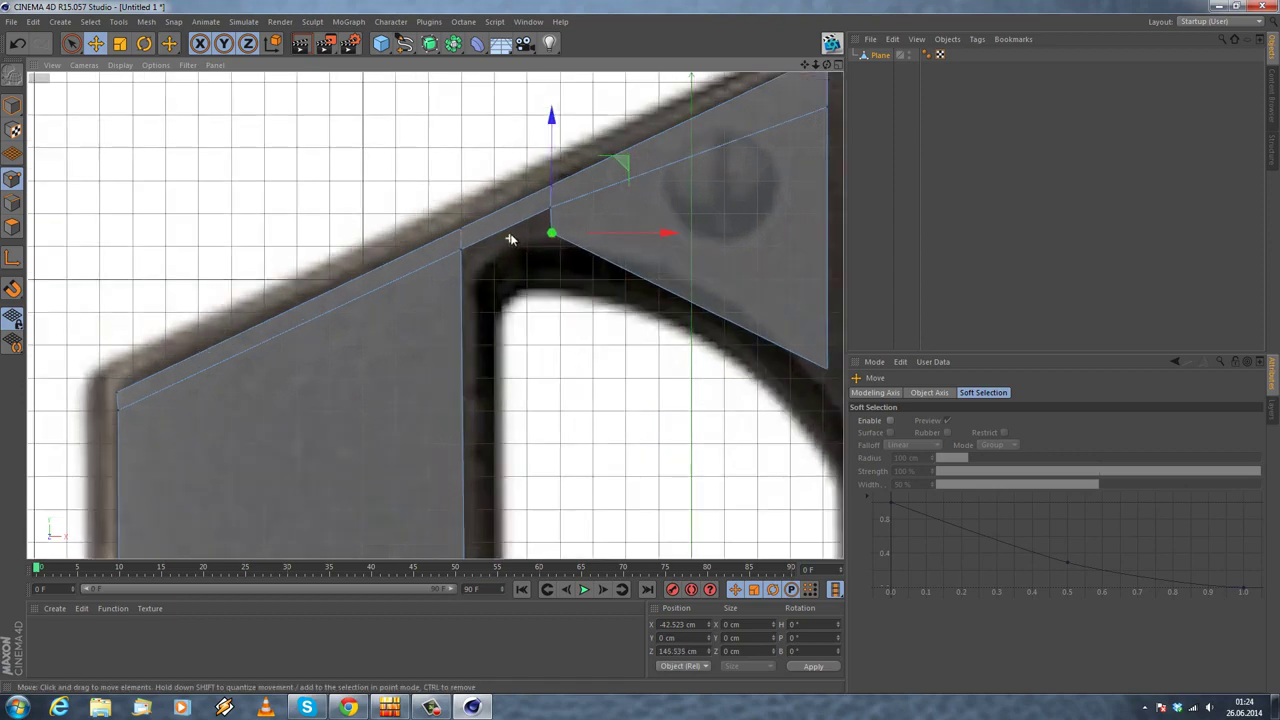
pyautogui.keyDown('alt'); pyautogui.moveTo(470, 260); pyautogui.dragTo(454, 273, button='middle'); pyautogui.keyUp('alt')
pyautogui.scroll(-4, 454, 272)
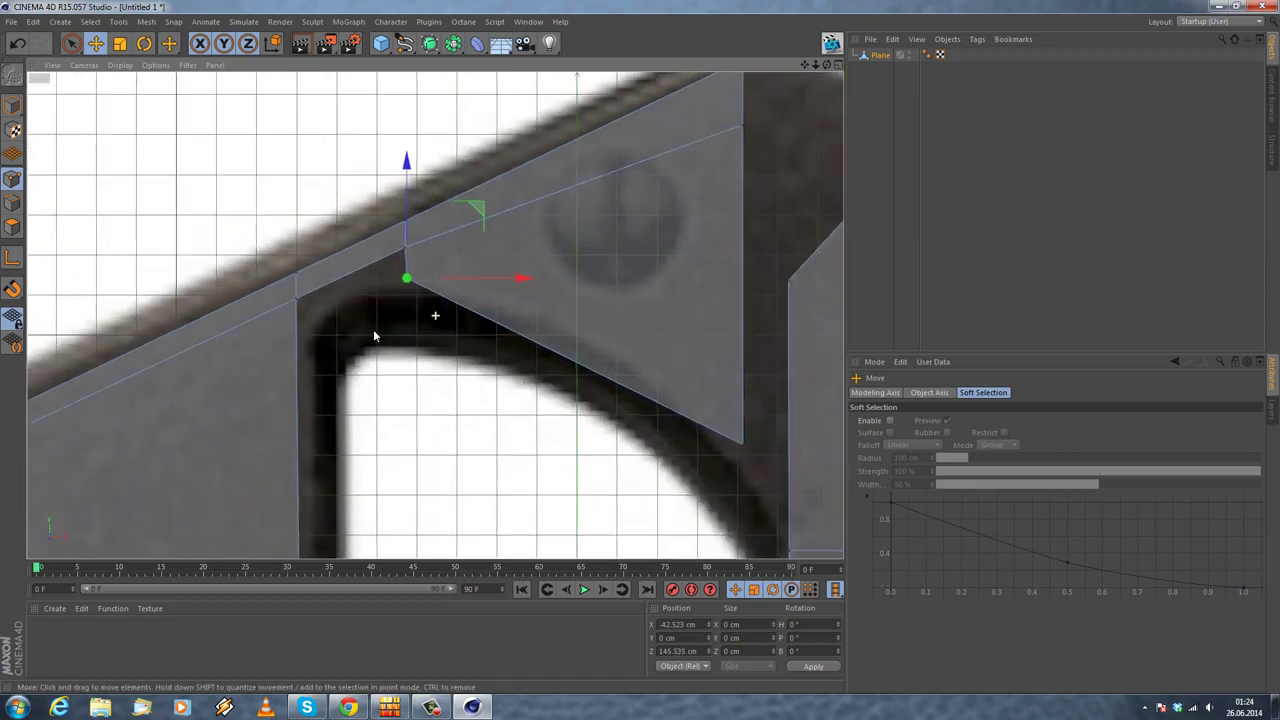
# Step: Raise the slanted strip's lower end point at the peak so the strip narrows evenly along the outer rim
pyautogui.scroll(3, 467, 291)
pyautogui.rightClick(372, 341)
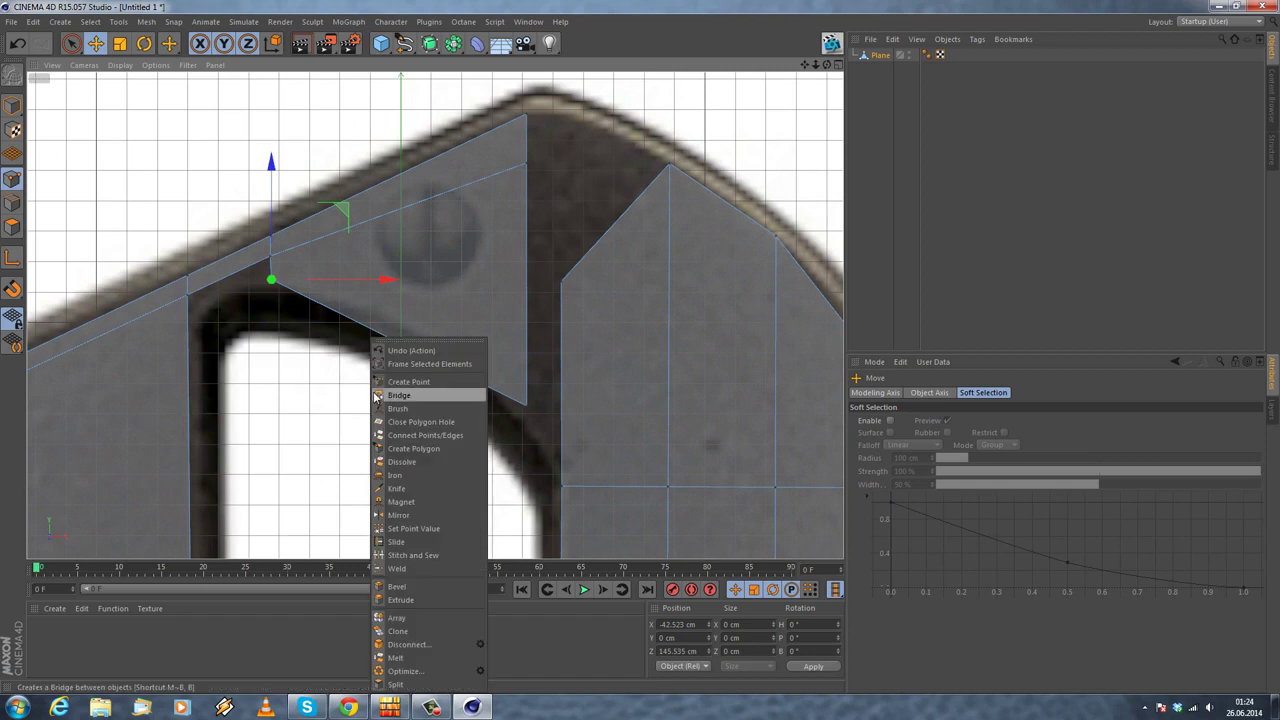
pyautogui.click(297, 388)
pyautogui.moveTo(525, 125); pyautogui.dragTo(525, 99)
pyautogui.click(270, 236)
# Step: Loop-cut the extruded section and the strip above it vertically near the middle with the Knife
pyautogui.rightClick(330, 124)
pyautogui.click(378, 271)
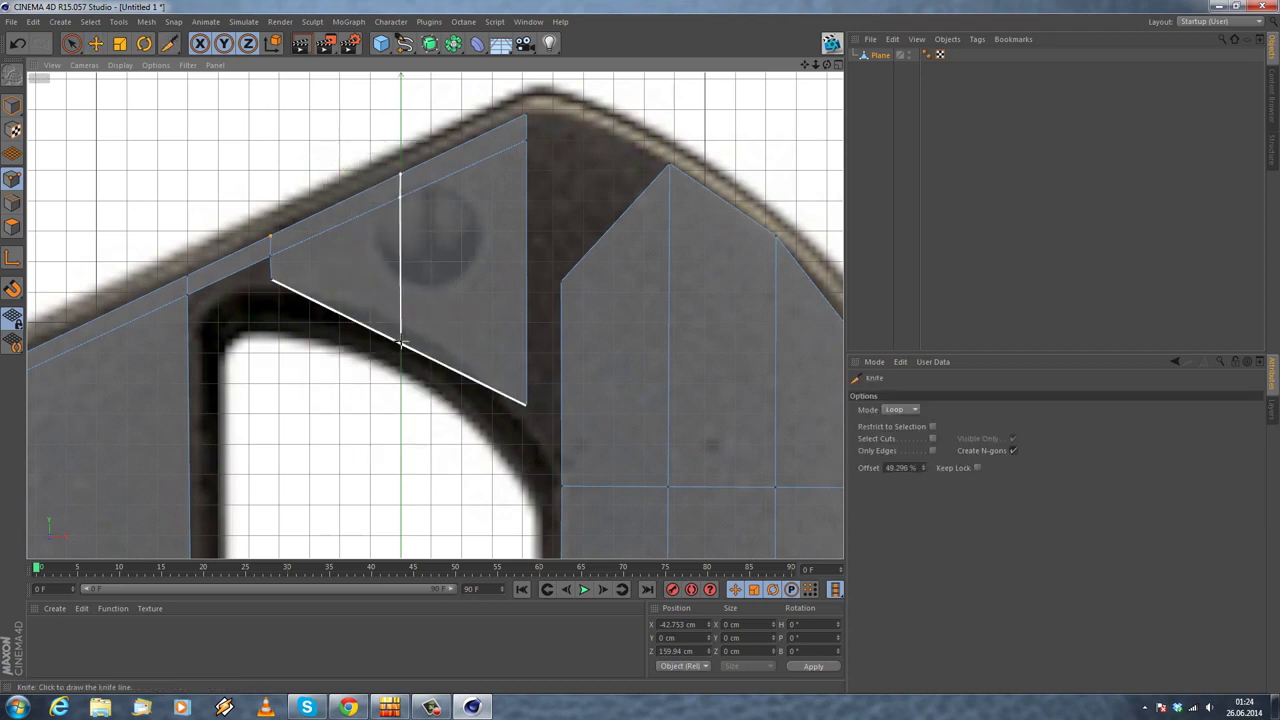
pyautogui.click(95, 43)
# Step: Raise the new cut's lower point slightly and lower the extruded section's bottom-right point to follow the hole's arch
pyautogui.scroll(3, 420, 385)
pyautogui.click(391, 328)
pyautogui.moveTo(392, 243)
pyautogui.mouseDown()
pyautogui.moveTo(400, 180)
pyautogui.moveTo(398, 230)
pyautogui.mouseUp()
pyautogui.click(558, 422)
pyautogui.moveTo(562, 347); pyautogui.dragTo(559, 364)
pyautogui.scroll(-3, 563, 272)
pyautogui.keyDown('alt'); pyautogui.moveTo(624, 310); pyautogui.dragTo(492, 376, button='middle'); pyautogui.keyUp('alt')
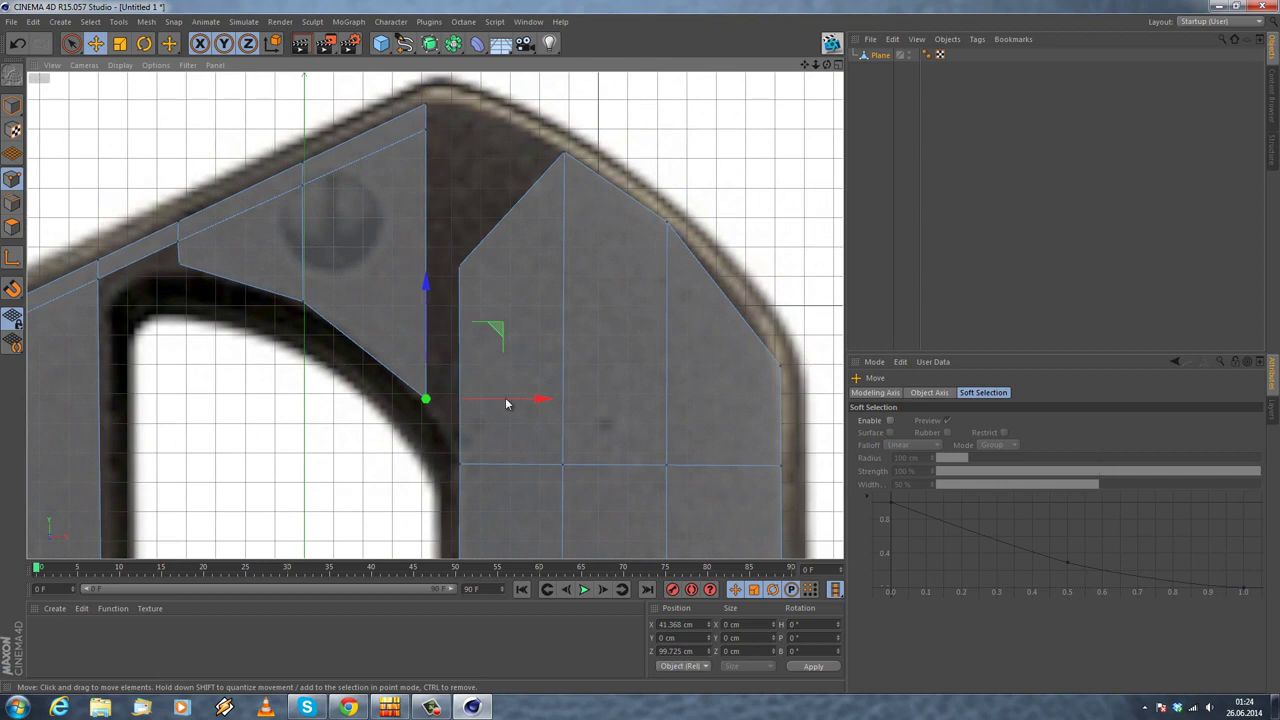
pyautogui.rightClick(730, 258)
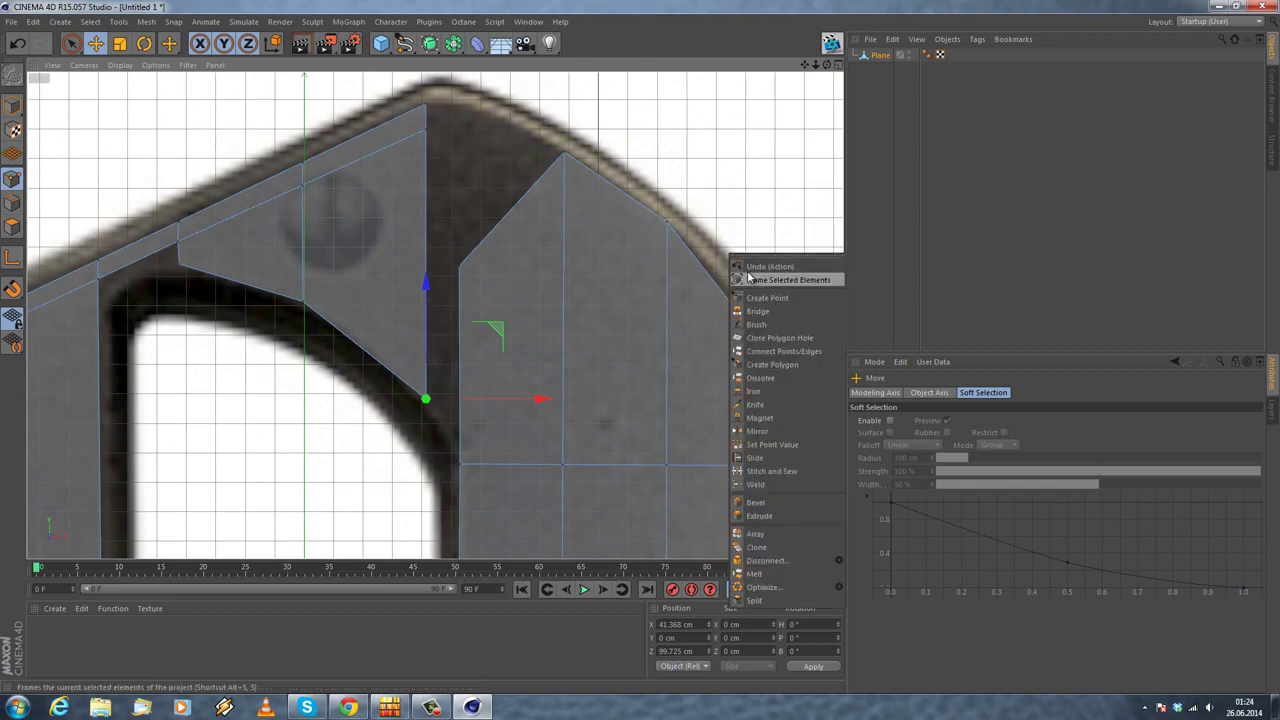
pyautogui.click(762, 408)
pyautogui.keyDown('alt'); pyautogui.moveTo(482, 321); pyautogui.dragTo(456, 270, button='middle'); pyautogui.keyUp('alt')
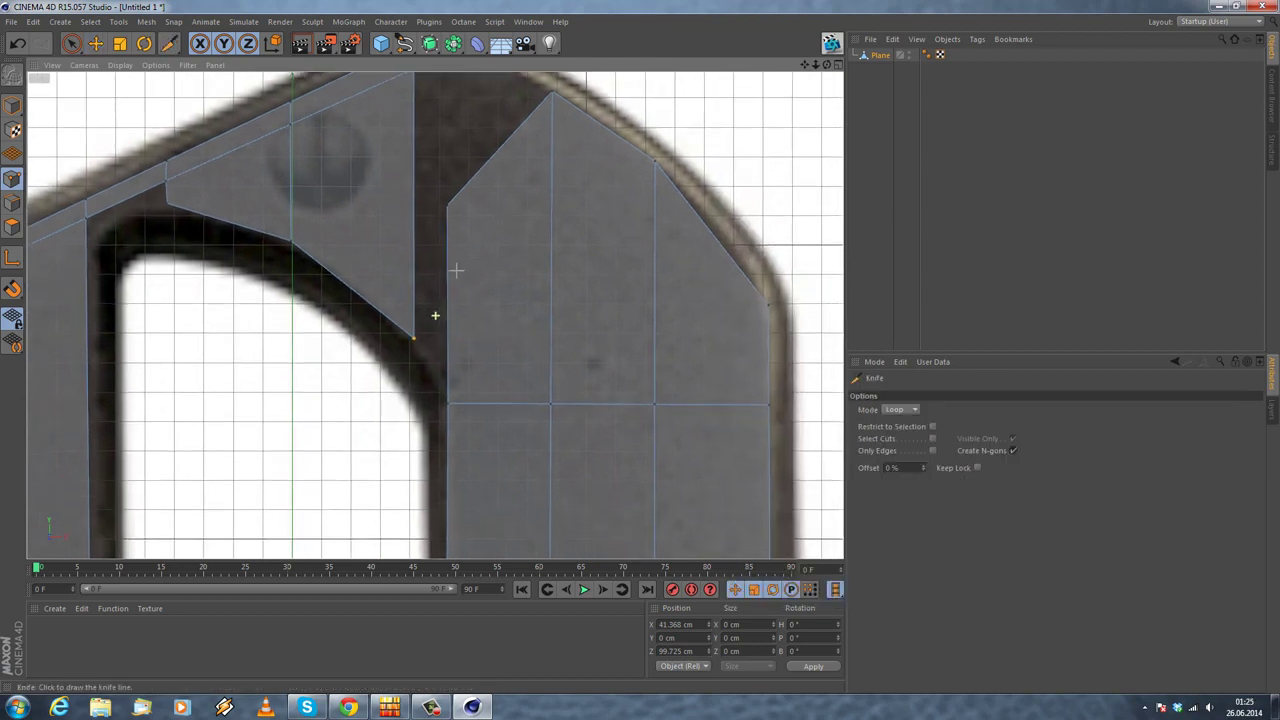
pyautogui.keyDown('alt'); pyautogui.moveTo(338, 326); pyautogui.dragTo(330, 411, button='middle'); pyautogui.keyUp('alt')
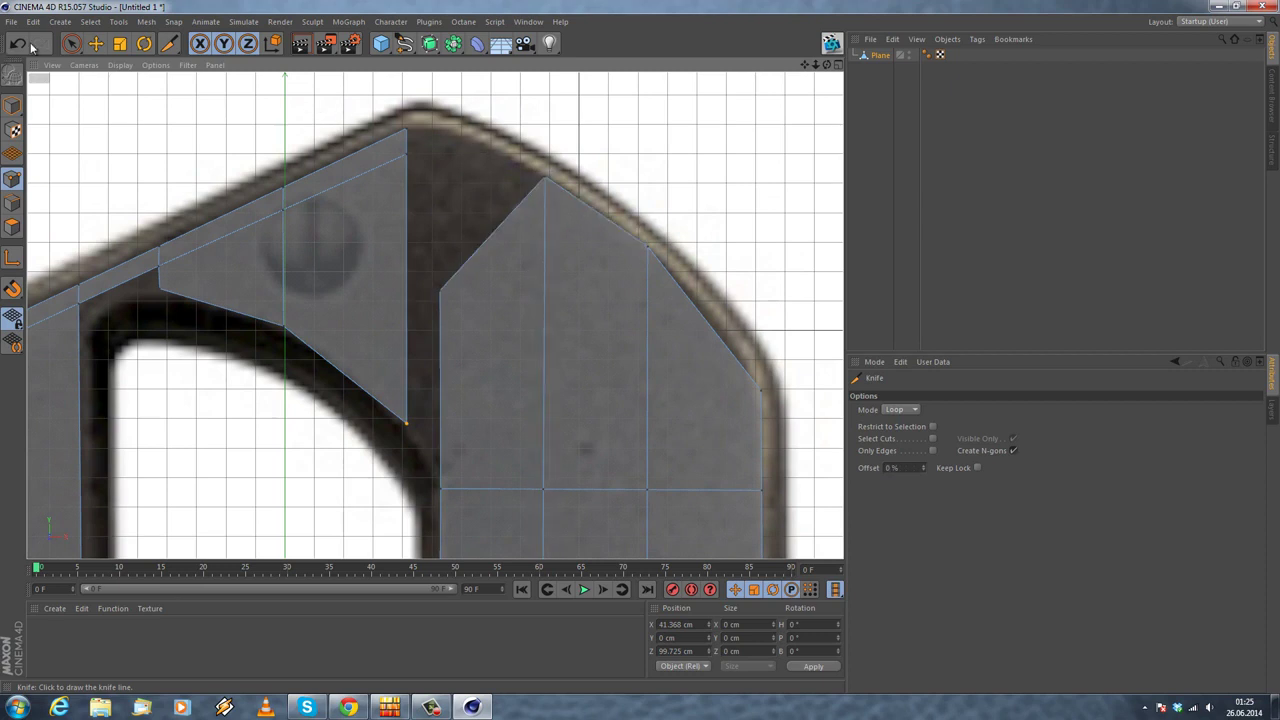
pyautogui.click(95, 43)
pyautogui.rightClick(150, 95)
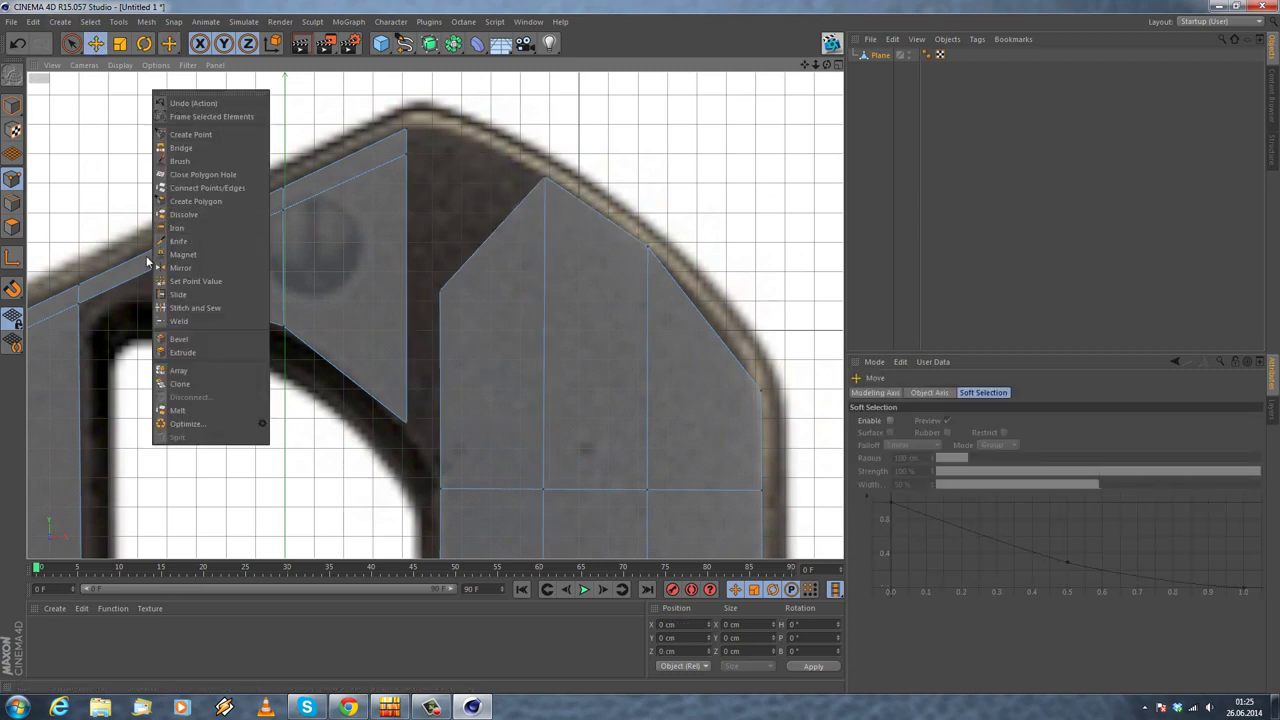
pyautogui.click(91, 149)
# Step: In edge mode, extrude the right section's slanted upper-left edge outward toward the peak
pyautogui.click(544, 179)
pyautogui.click(12, 203)
pyautogui.click(515, 210)
pyautogui.rightClick(454, 133)
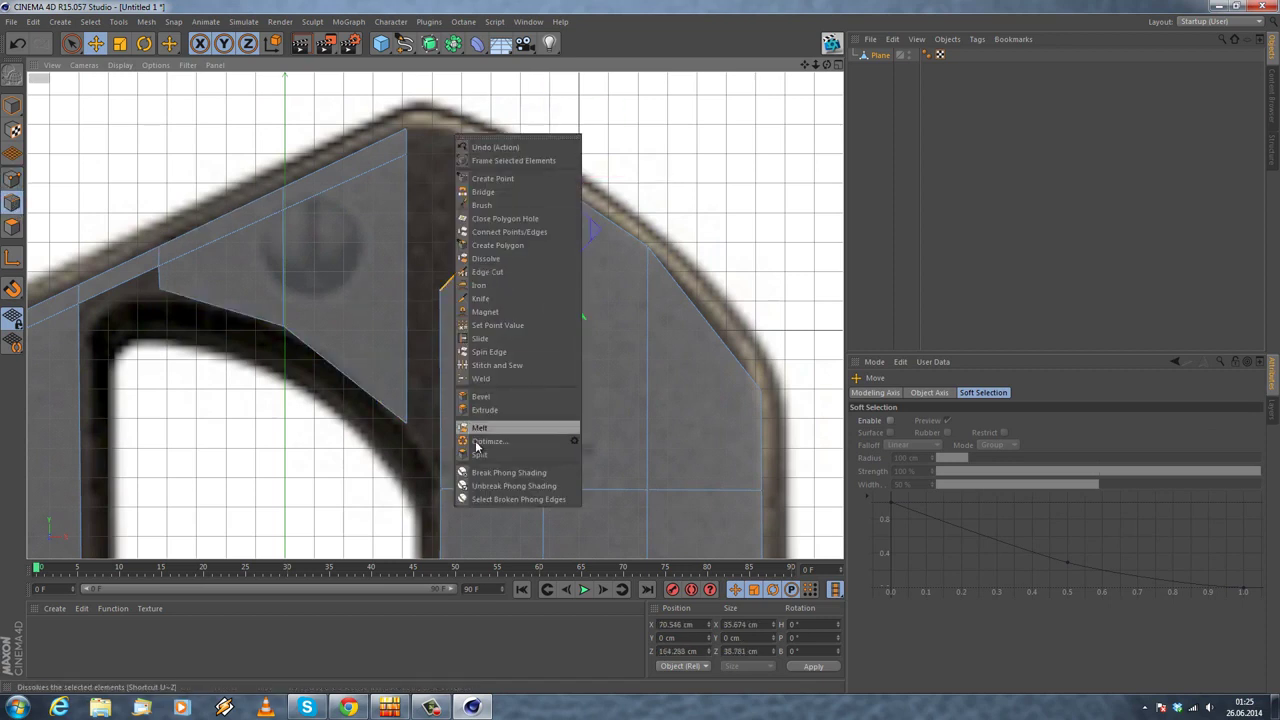
pyautogui.click(484, 410)
pyautogui.moveTo(646, 357); pyautogui.dragTo(640, 350)
pyautogui.click(98, 44)
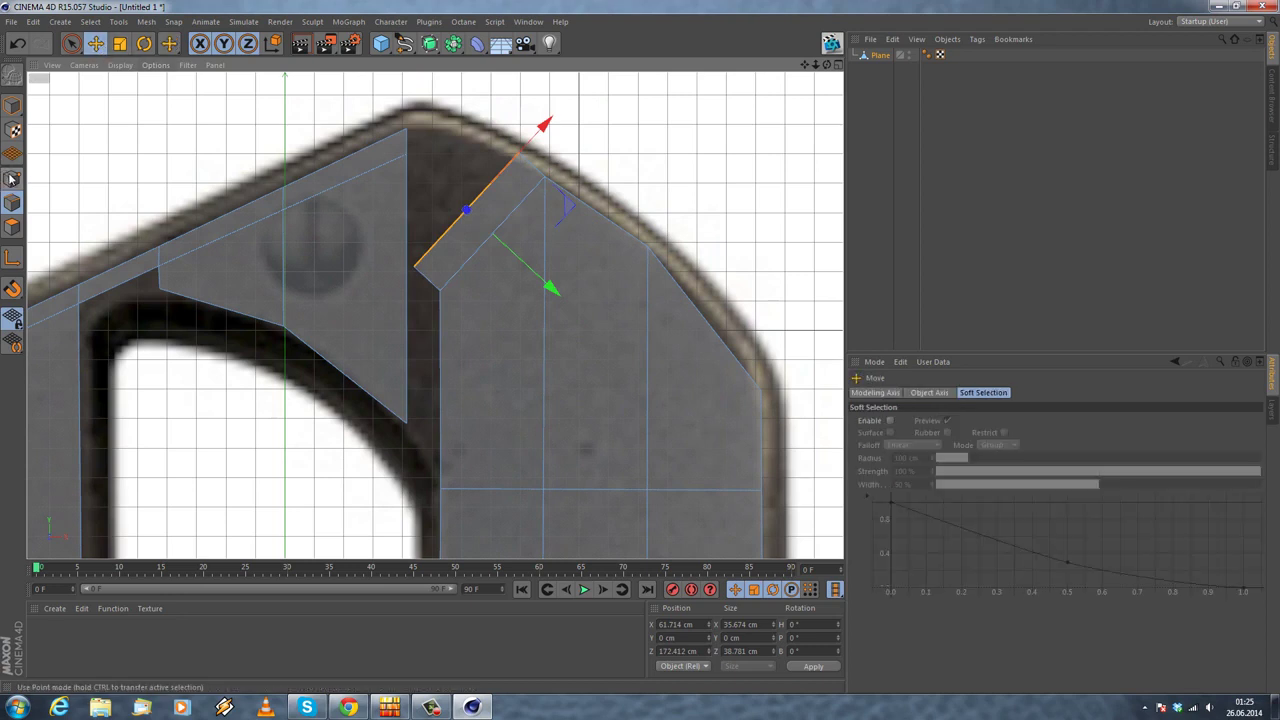
# Step: Move the extruded piece's upper point to about X 52.5 cm and up to the rim, and lower its left point level with the section's corner
pyautogui.click(12, 178)
pyautogui.scroll(3, 314, 114)
pyautogui.click(600, 161)
pyautogui.moveTo(697, 170); pyautogui.dragTo(588, 170)
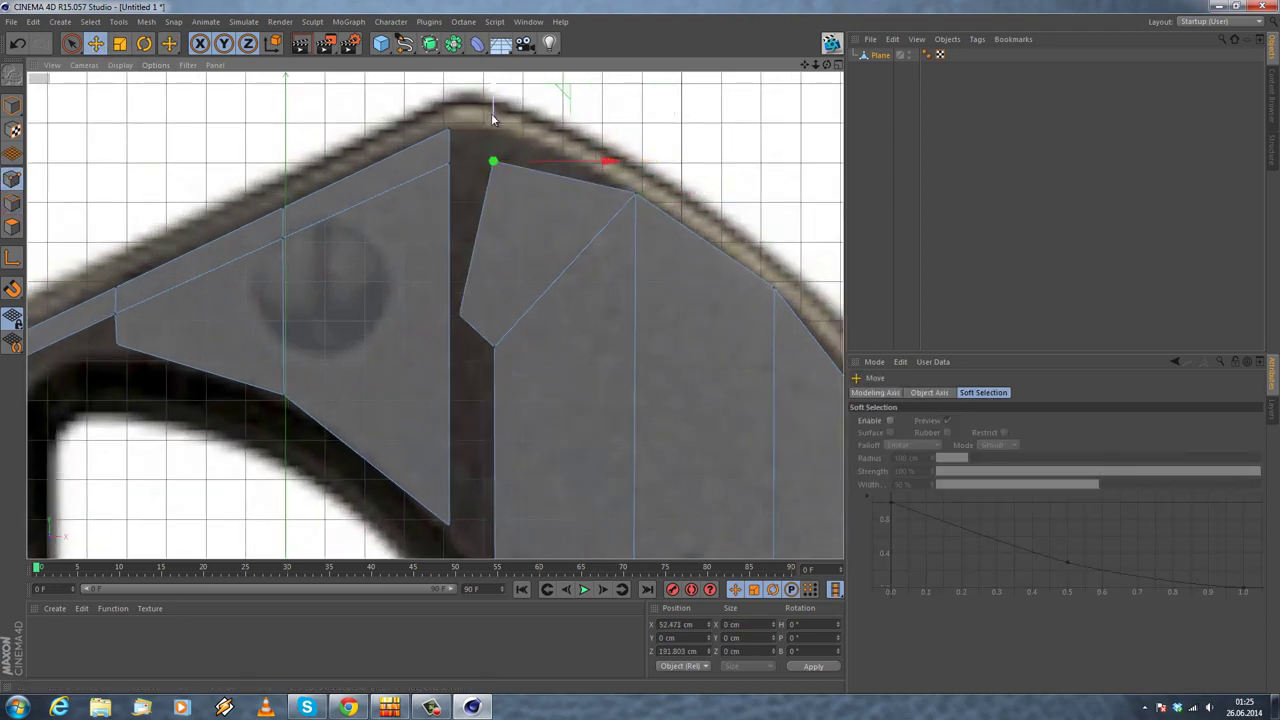
pyautogui.moveTo(492, 118); pyautogui.dragTo(497, 86)
pyautogui.click(458, 317)
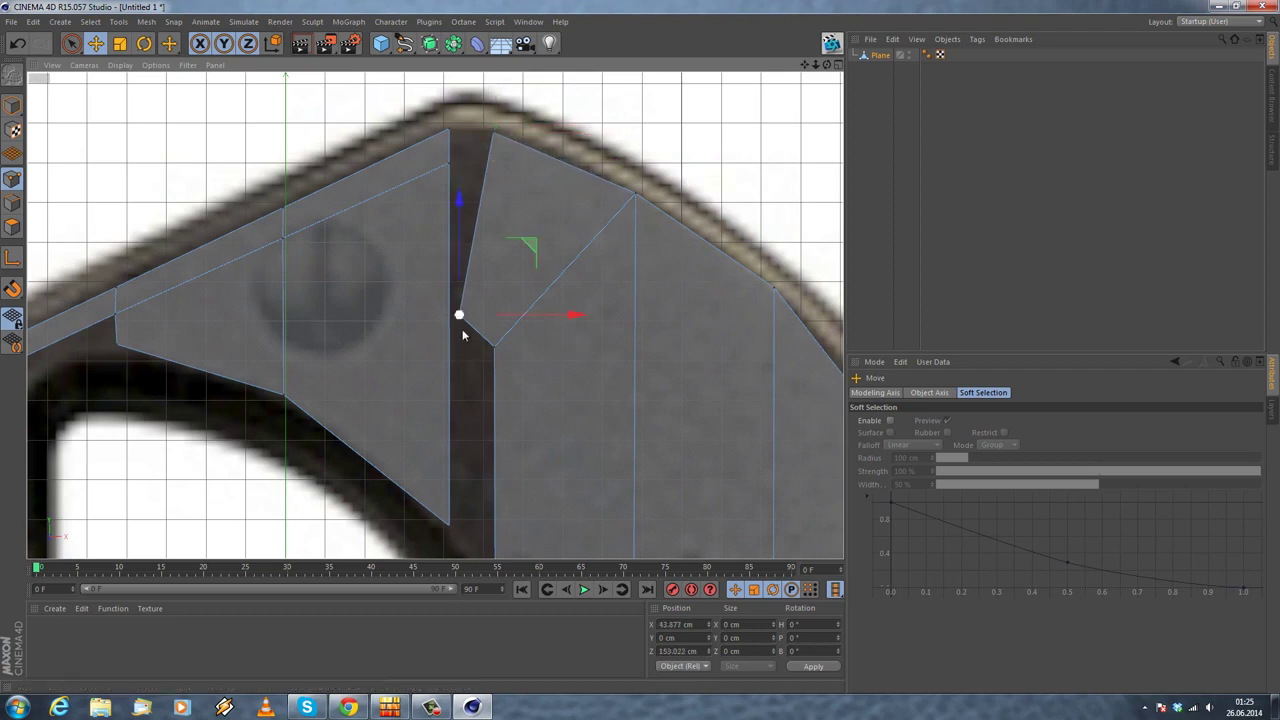
pyautogui.moveTo(459, 249); pyautogui.dragTo(459, 275)
pyautogui.moveTo(448, 265)
pyautogui.keyDown('alt'); pyautogui.mouseDown(button='middle')
pyautogui.moveTo(450, 240)
pyautogui.moveTo(452, 257)
pyautogui.mouseUp(button='middle'); pyautogui.keyUp('alt')
pyautogui.click(459, 170)
pyautogui.keyDown('alt'); pyautogui.moveTo(440, 480); pyautogui.dragTo(494, 333, button='middle'); pyautogui.keyUp('alt')
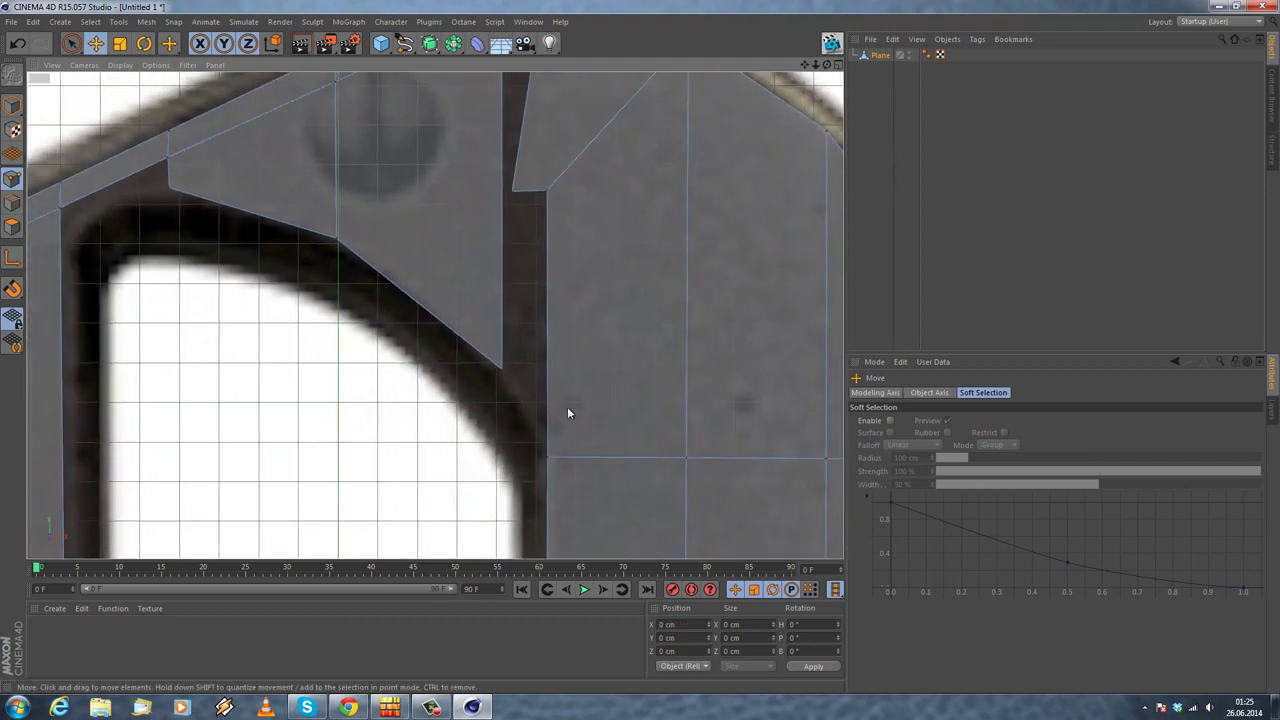
pyautogui.keyDown('alt'); pyautogui.moveTo(592, 413); pyautogui.dragTo(414, 420, button='middle'); pyautogui.keyUp('alt')
pyautogui.keyDown('alt'); pyautogui.moveTo(314, 310); pyautogui.dragTo(332, 428, button='middle'); pyautogui.keyUp('alt')
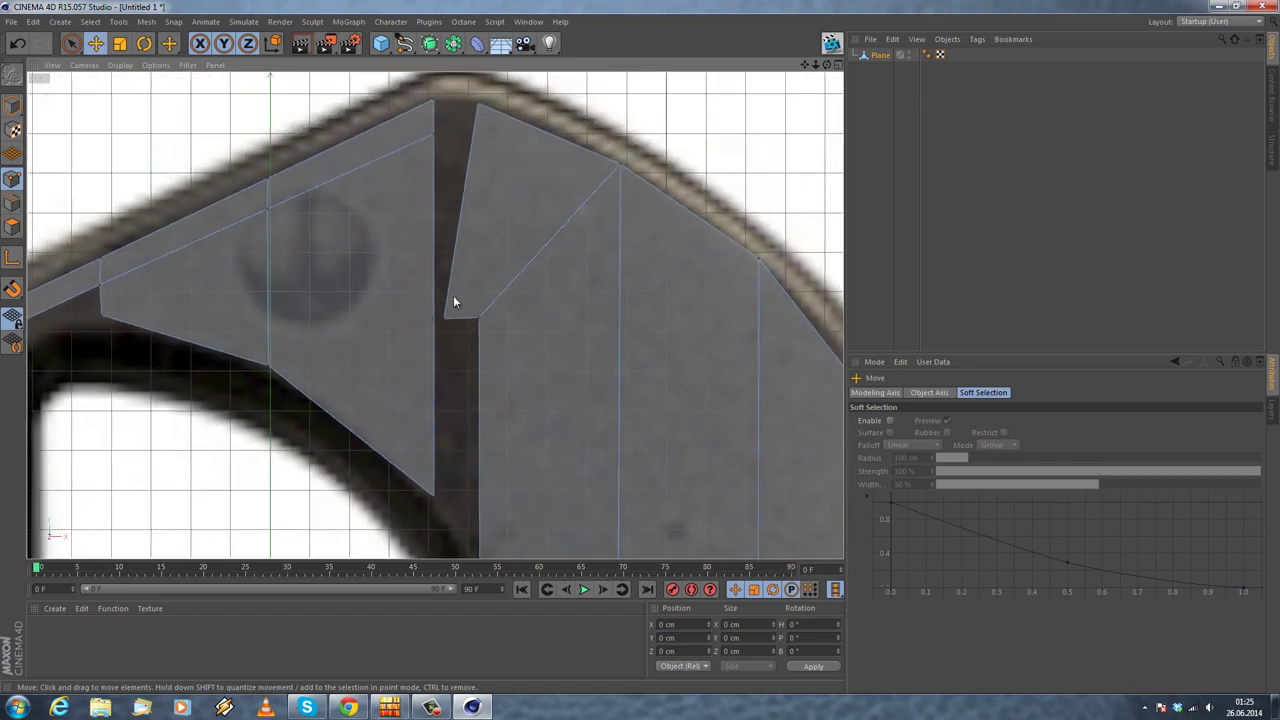
pyautogui.rightClick(452, 376)
pyautogui.click(487, 480)
pyautogui.keyDown('alt'); pyautogui.moveTo(403, 394); pyautogui.dragTo(336, 340, button='middle'); pyautogui.keyUp('alt')
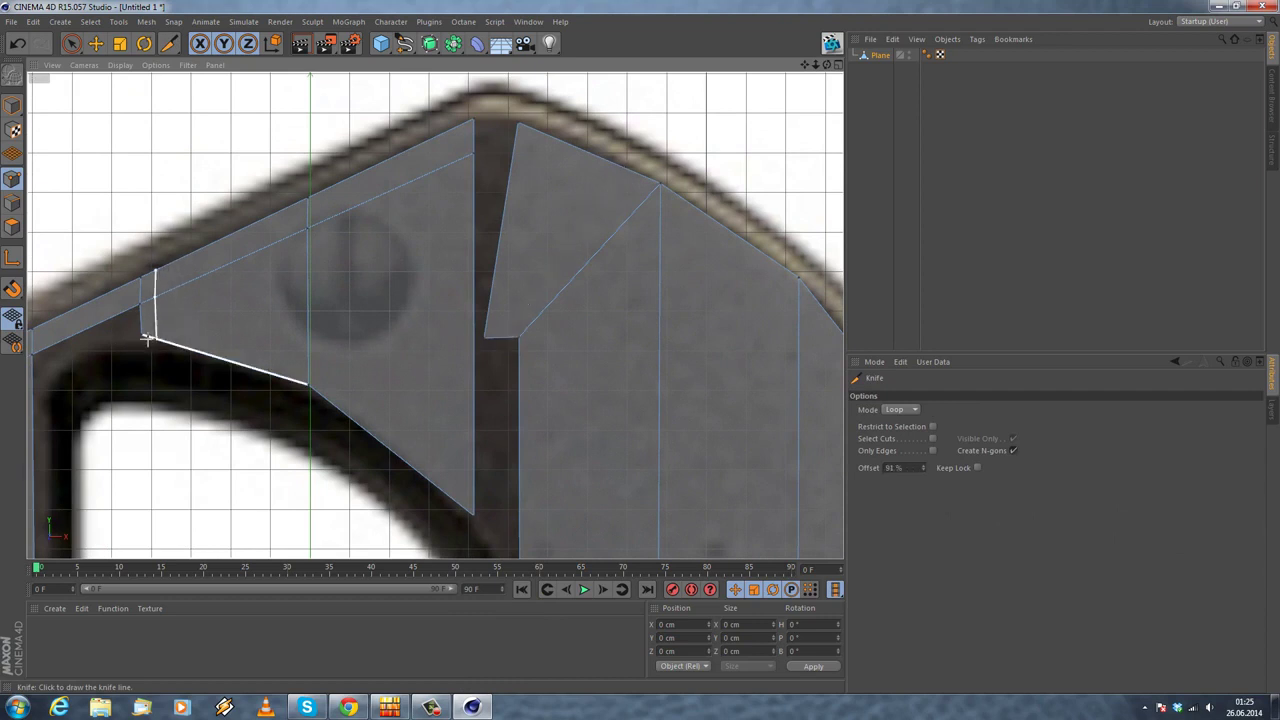
pyautogui.keyDown('alt'); pyautogui.moveTo(206, 371); pyautogui.dragTo(246, 386, button='middle'); pyautogui.keyUp('alt')
pyautogui.rightClick(247, 388)
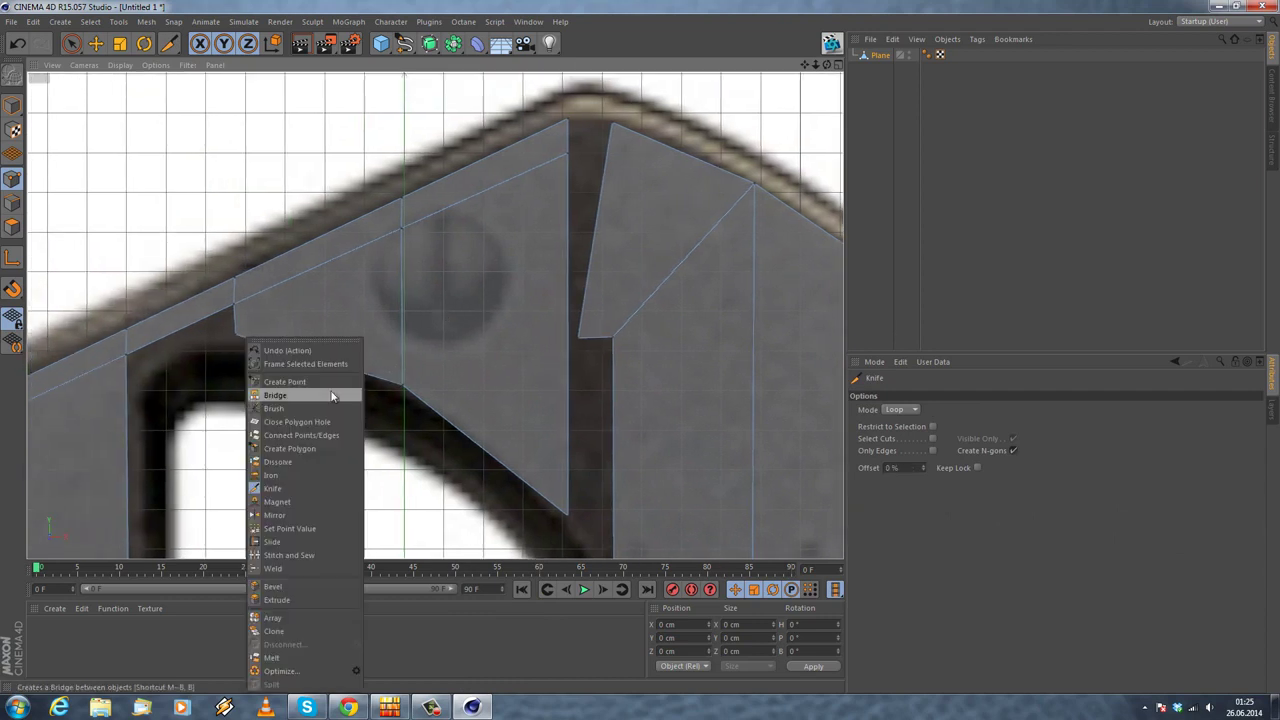
pyautogui.click(314, 490)
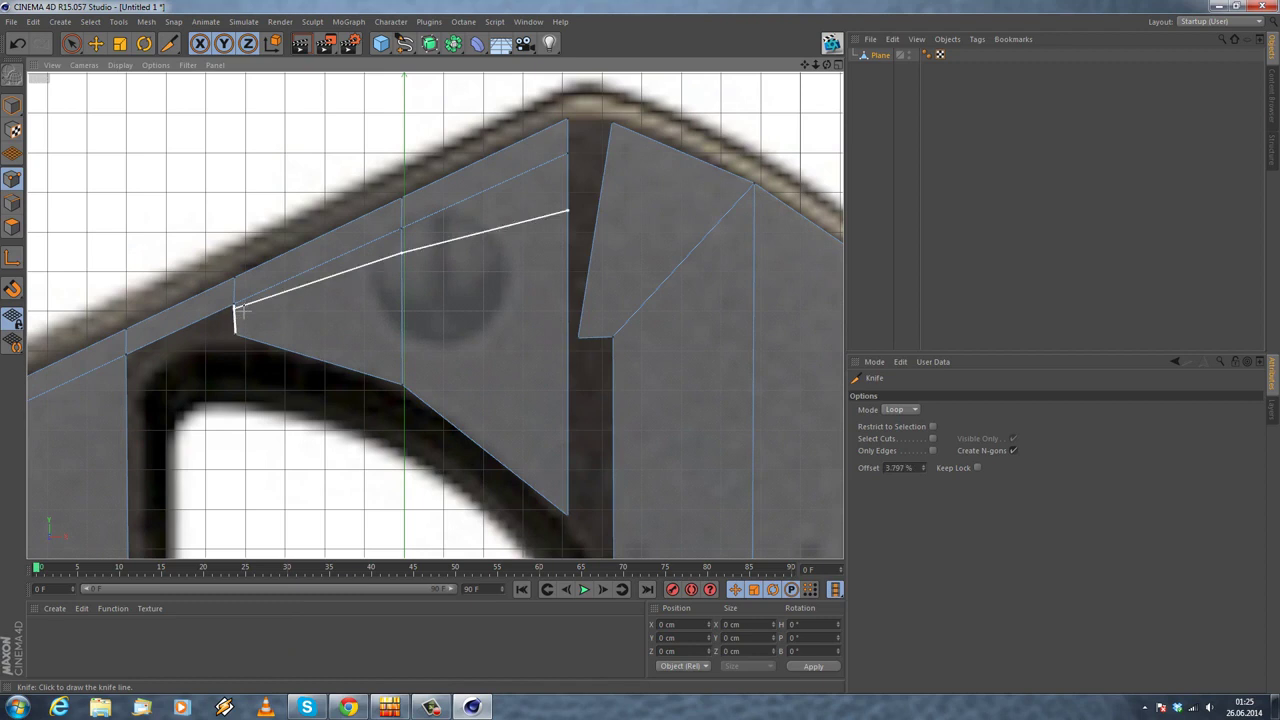
pyautogui.keyDown('alt'); pyautogui.moveTo(391, 277); pyautogui.dragTo(305, 292, button='middle'); pyautogui.keyUp('alt')
# Step: In polygon mode, delete the piece extruded from the right section's slanted edge
pyautogui.click(12, 226)
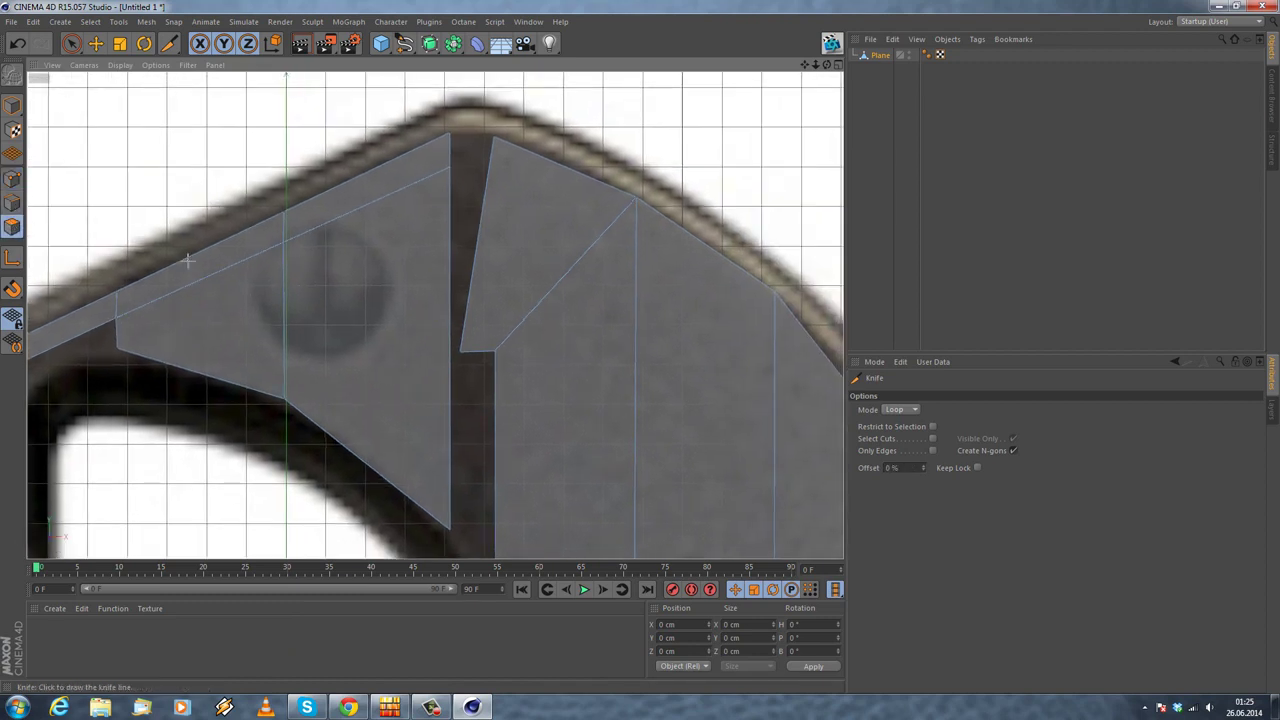
pyautogui.press('e')
pyautogui.click(543, 214)
pyautogui.click(420, 295)
pyautogui.scroll(-6, 457, 212)
pyautogui.keyDown('alt'); pyautogui.moveTo(457, 212); pyautogui.dragTo(417, 268, button='middle'); pyautogui.keyUp('alt')
pyautogui.scroll(-1, 417, 268)
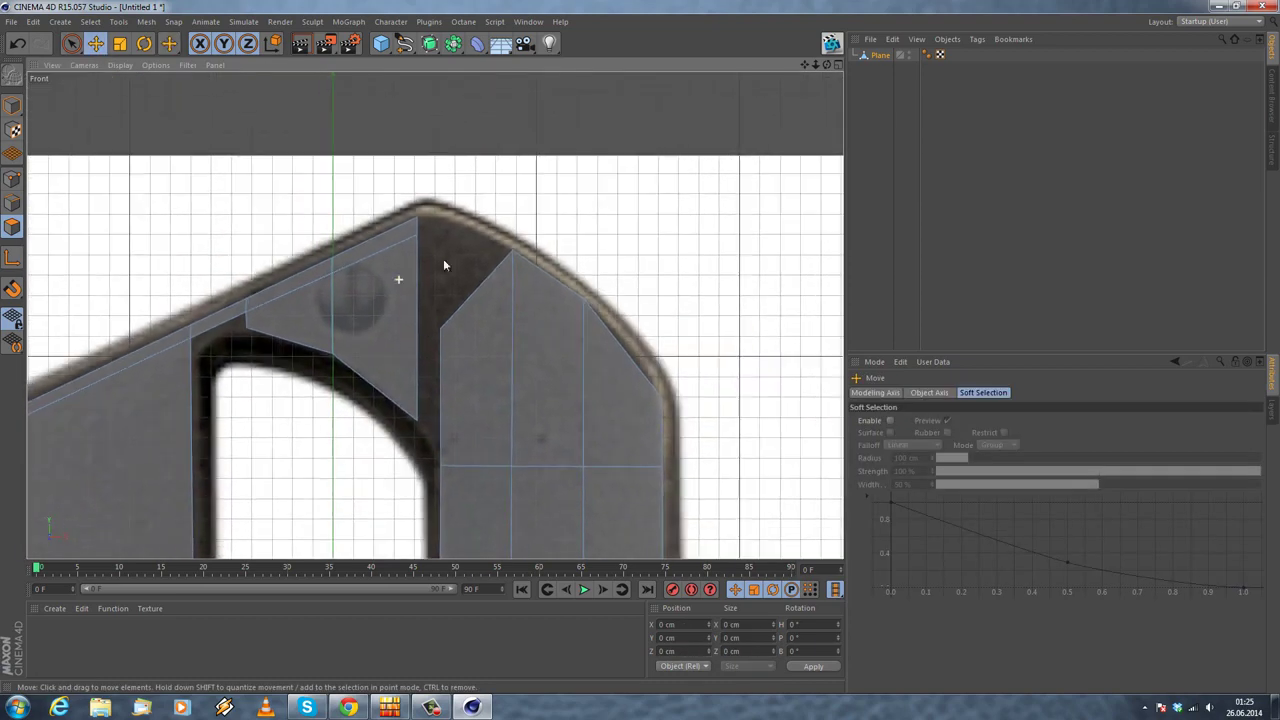
# Step: In point mode, raise the right section's upper-left corner point straight up to the outer rim beside the peak
pyautogui.click(13, 178)
pyautogui.click(438, 325)
pyautogui.moveTo(441, 243); pyautogui.dragTo(440, 131)
pyautogui.click(617, 240)
pyautogui.scroll(2, 557, 212)
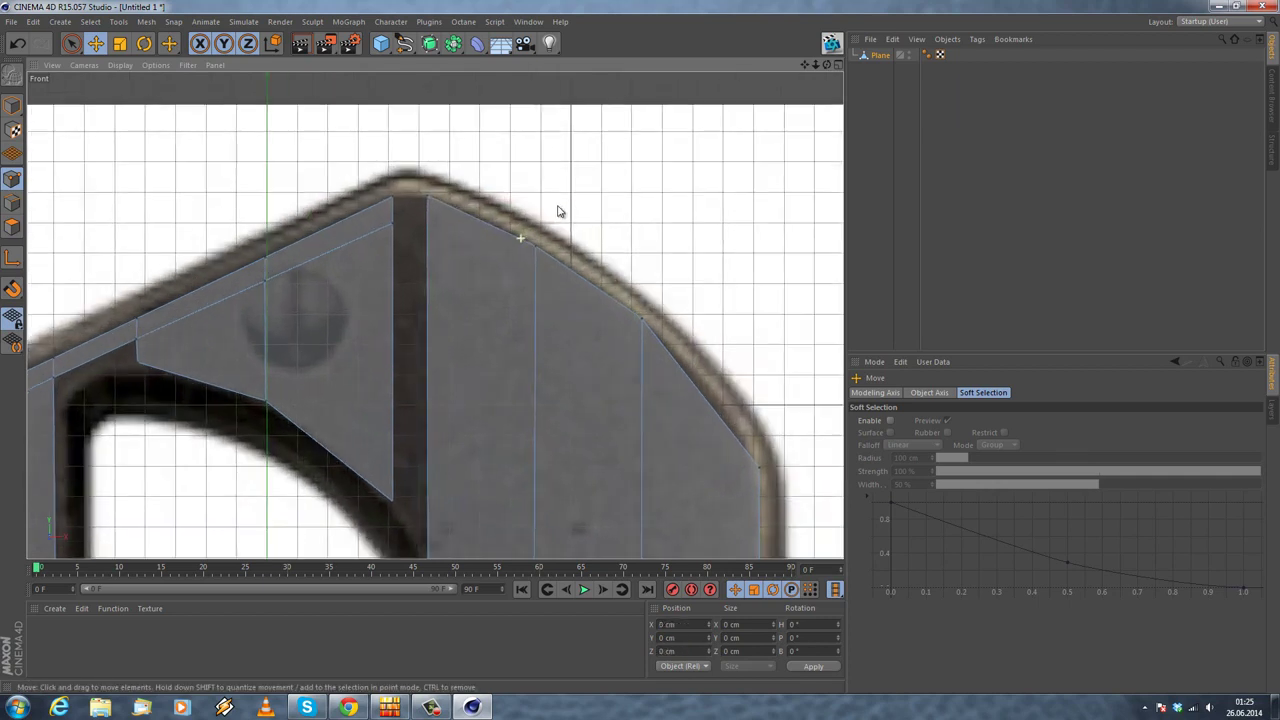
pyautogui.click(537, 245)
# Step: Knife the right section in Line mode, diagonally from just below its upper-left corner to its outer right edge
pyautogui.rightClick(609, 193)
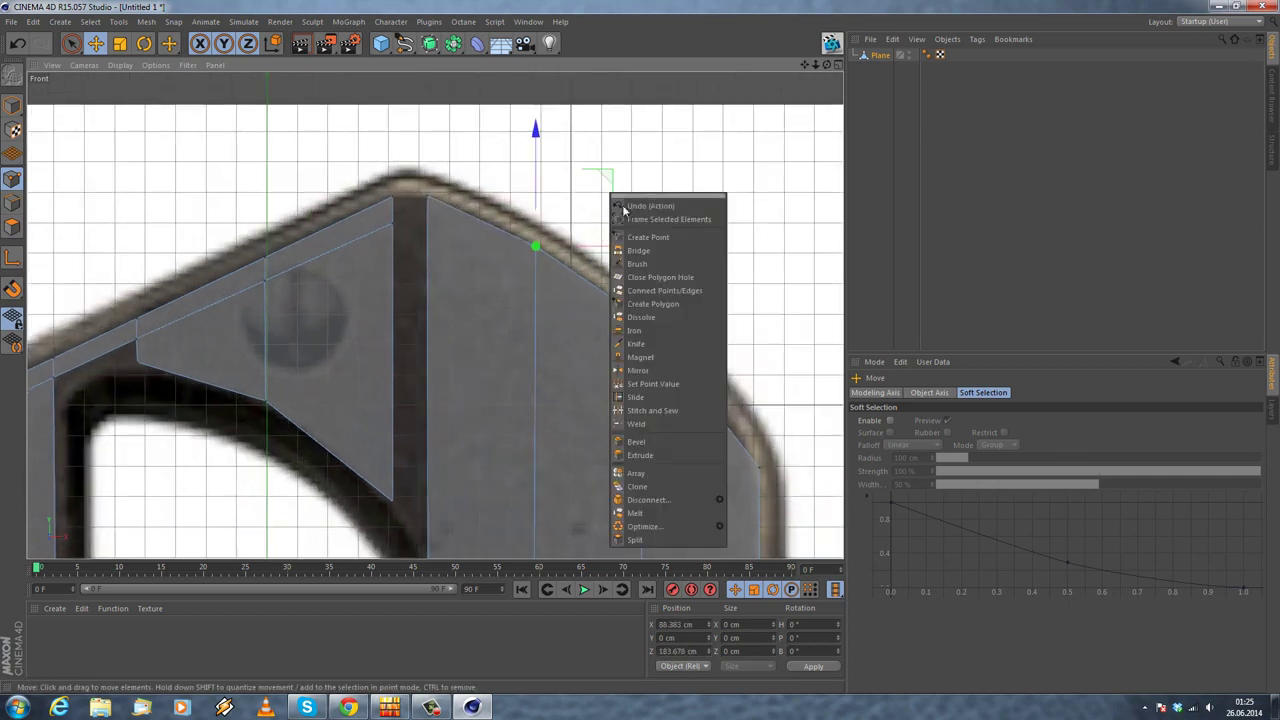
pyautogui.click(637, 346)
pyautogui.scroll(1, 386, 240)
pyautogui.scroll(-1, 412, 230)
pyautogui.scroll(-1, 450, 238)
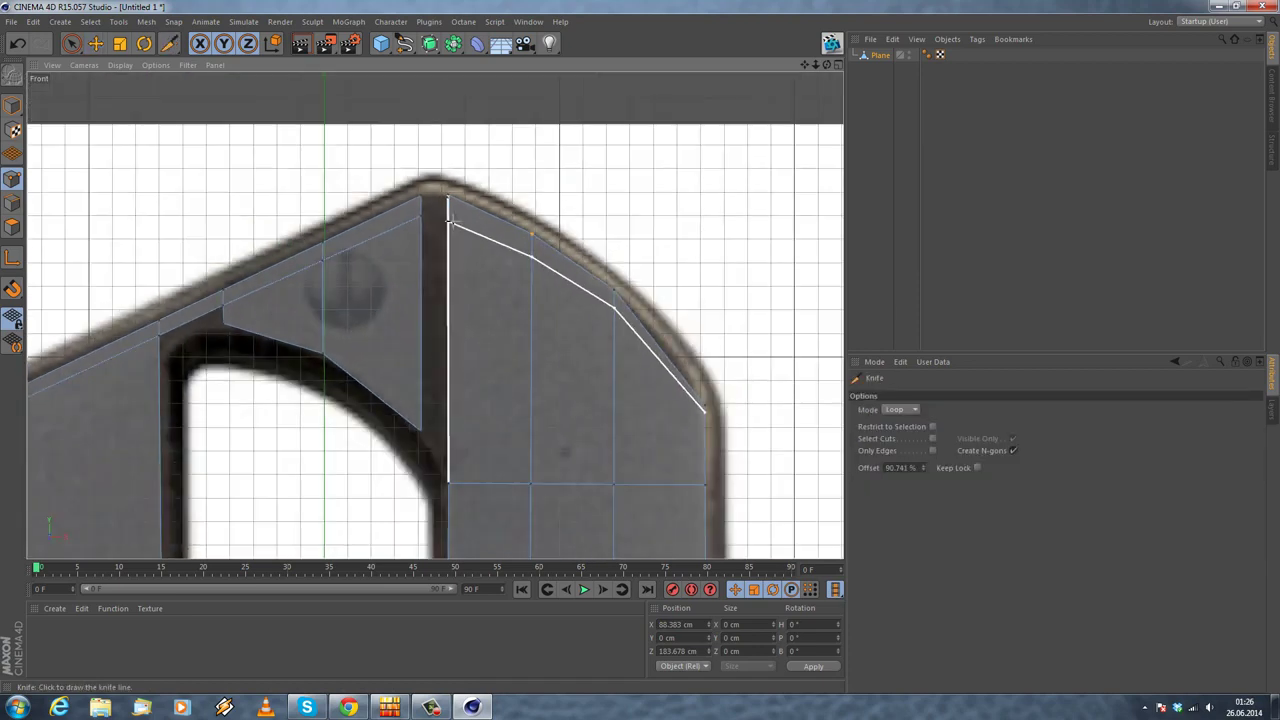
pyautogui.rightClick(515, 163)
pyautogui.click(727, 256)
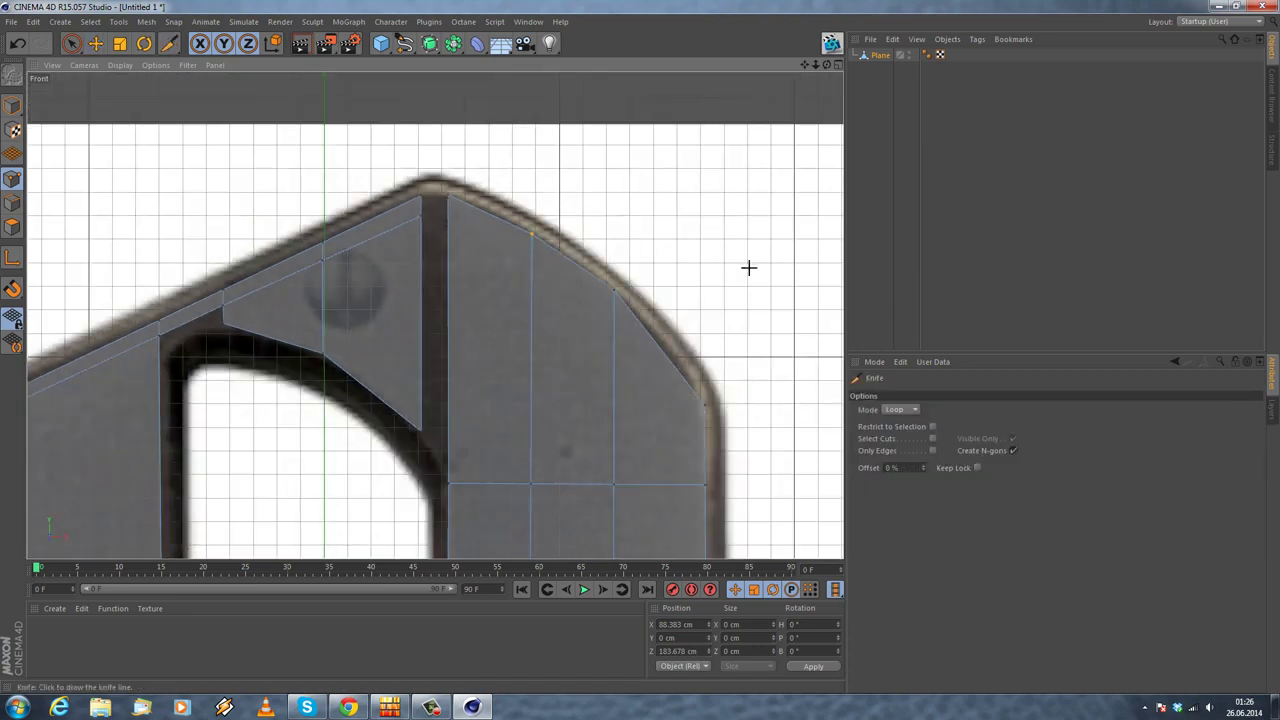
pyautogui.click(889, 411)
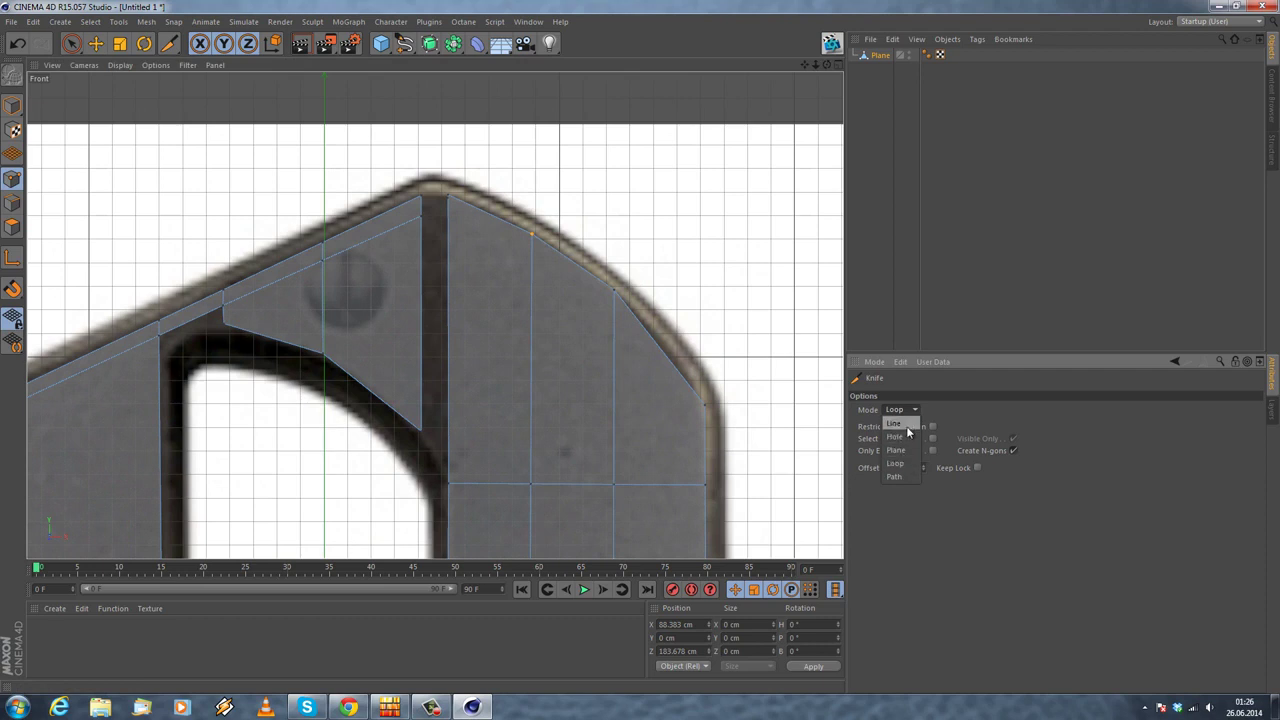
pyautogui.click(893, 423)
pyautogui.scroll(1, 586, 309)
pyautogui.moveTo(416, 190); pyautogui.dragTo(728, 463)
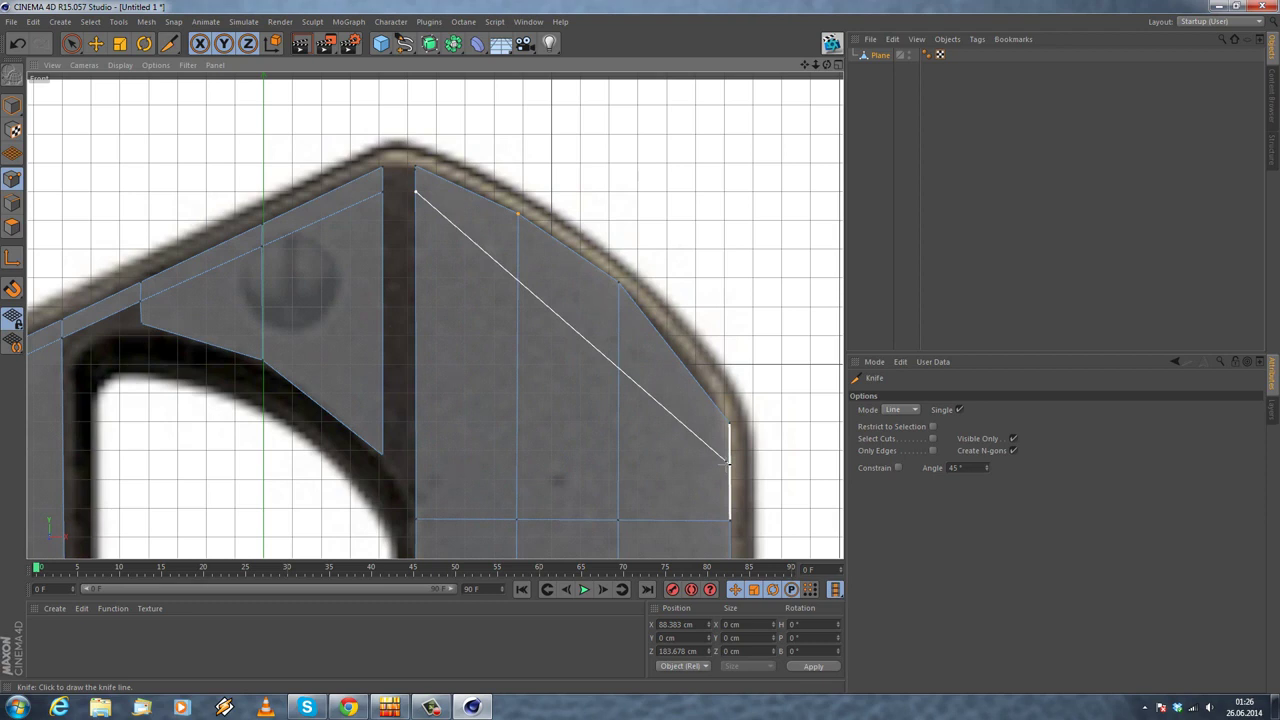
pyautogui.moveTo(728, 463); pyautogui.dragTo(728, 463)
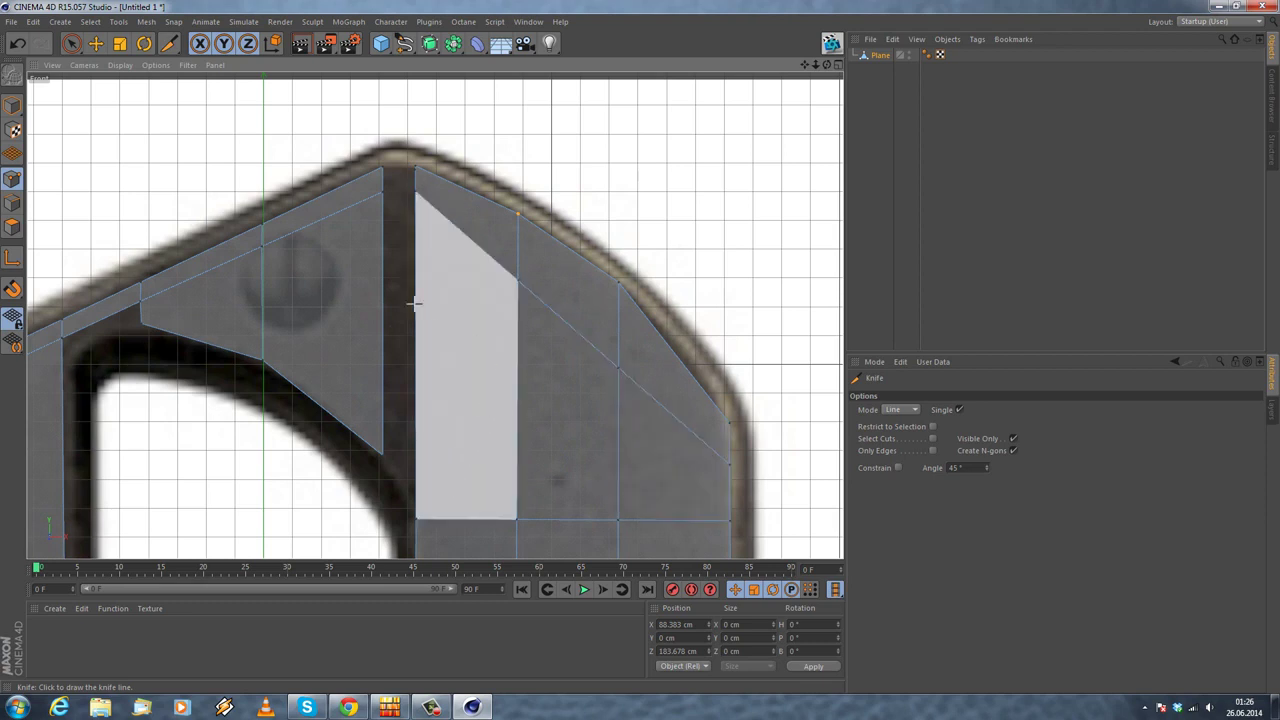
# Step: Raise the diagonal cut's two middle points so they form a narrow strip along the curved outer rim
pyautogui.keyDown('alt'); pyautogui.moveTo(392, 291); pyautogui.dragTo(429, 241, button='middle'); pyautogui.keyUp('alt')
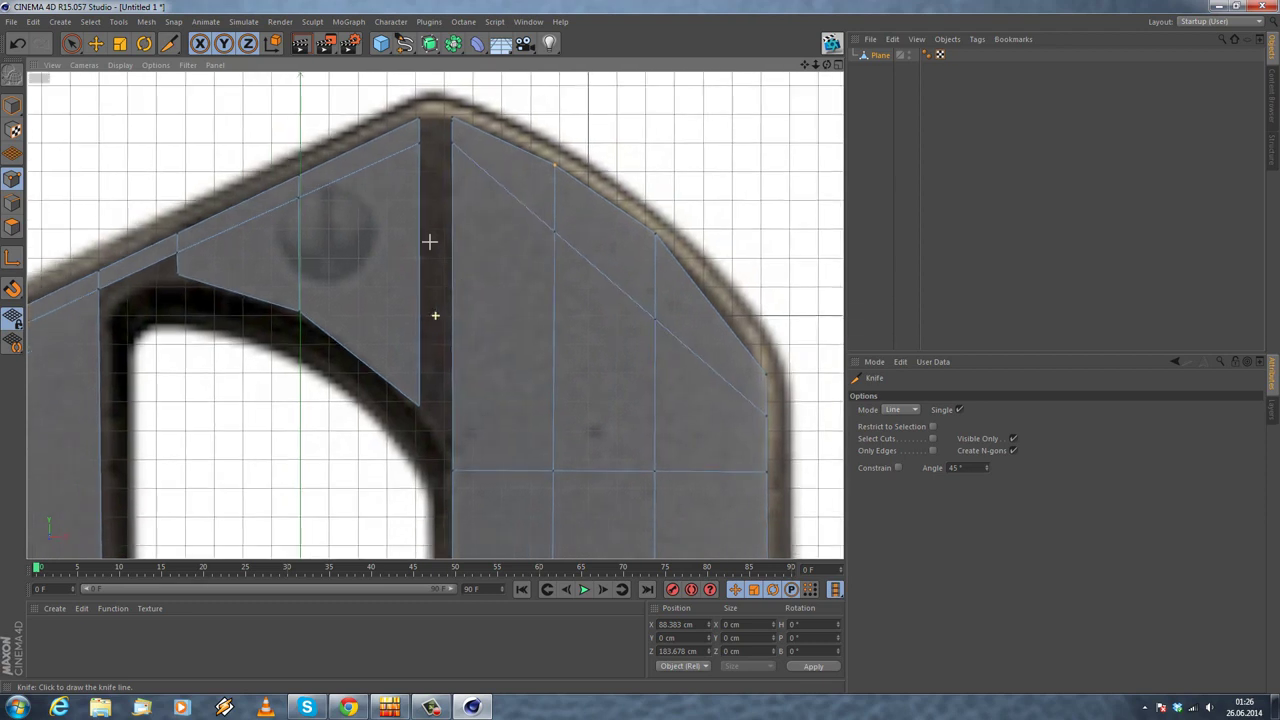
pyautogui.click(95, 44)
pyautogui.keyDown('alt'); pyautogui.moveTo(460, 163); pyautogui.dragTo(424, 177, button='middle'); pyautogui.keyUp('alt')
pyautogui.click(516, 247)
pyautogui.moveTo(519, 166); pyautogui.dragTo(529, 129)
pyautogui.click(627, 217)
pyautogui.click(620, 335)
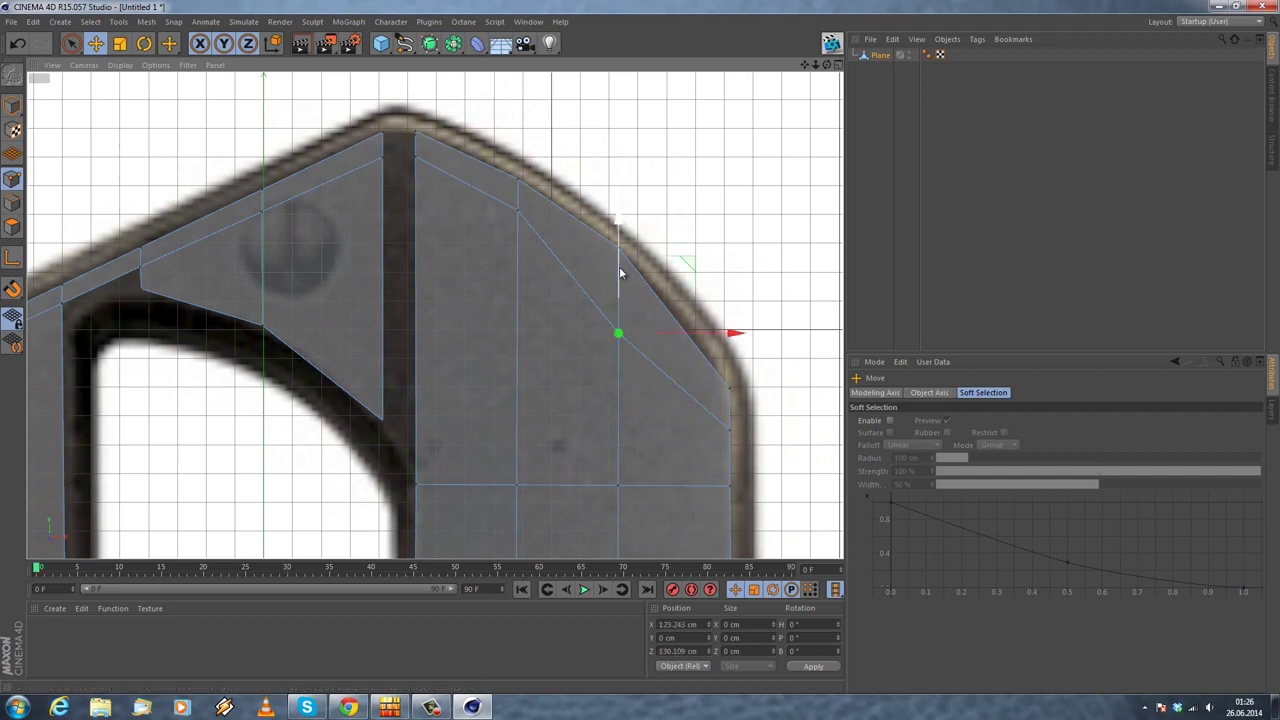
pyautogui.moveTo(619, 266); pyautogui.dragTo(633, 220)
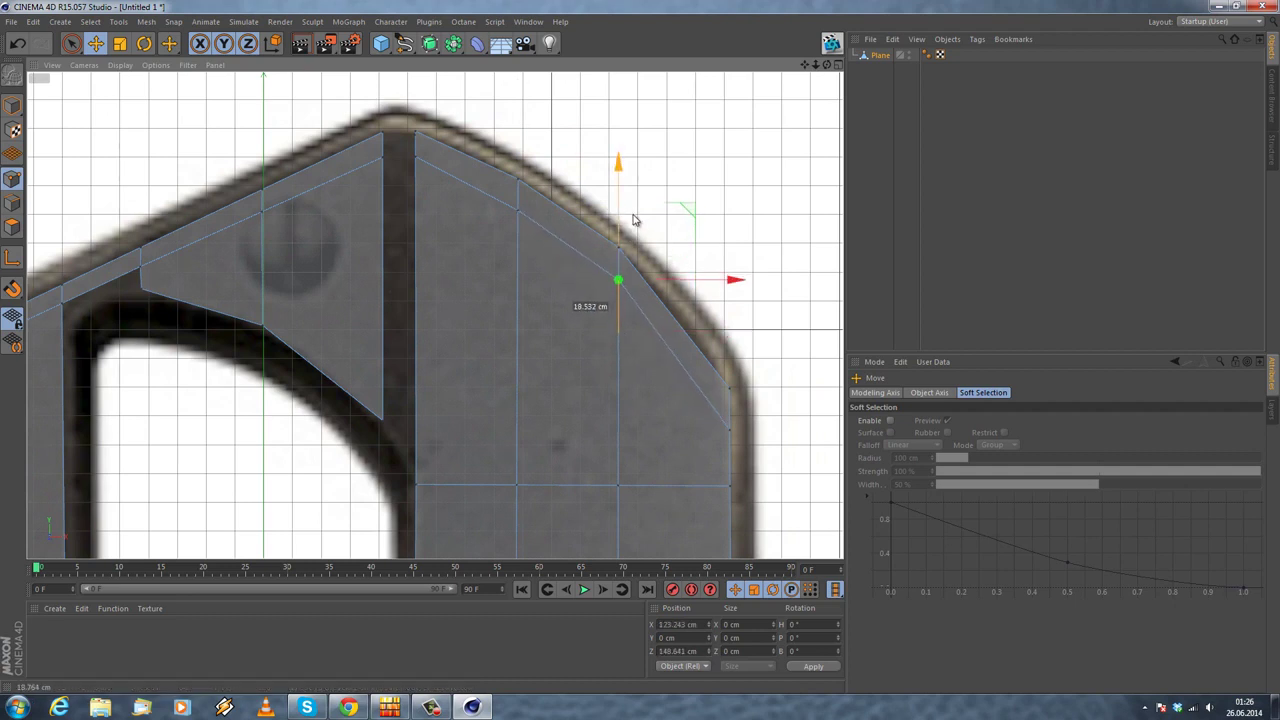
pyautogui.click(385, 202)
pyautogui.keyDown('alt'); pyautogui.moveTo(384, 205); pyautogui.dragTo(420, 236, button='middle'); pyautogui.keyUp('alt')
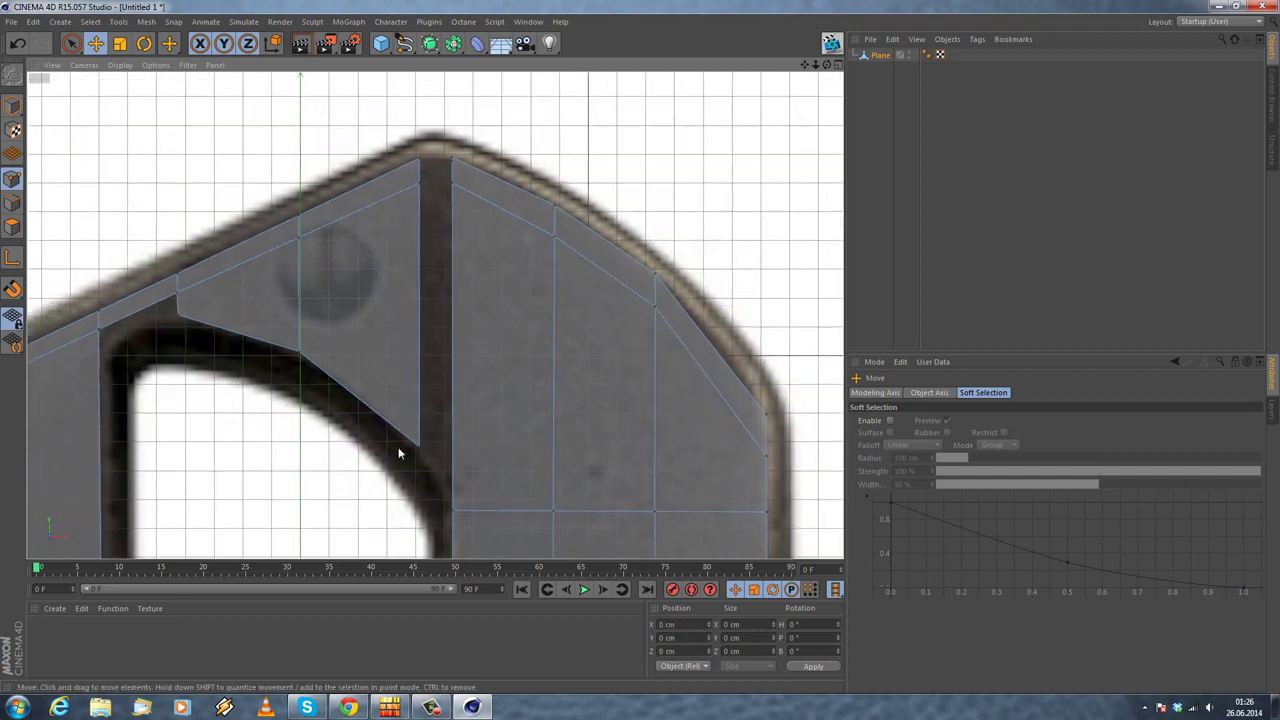
pyautogui.rightClick(443, 388)
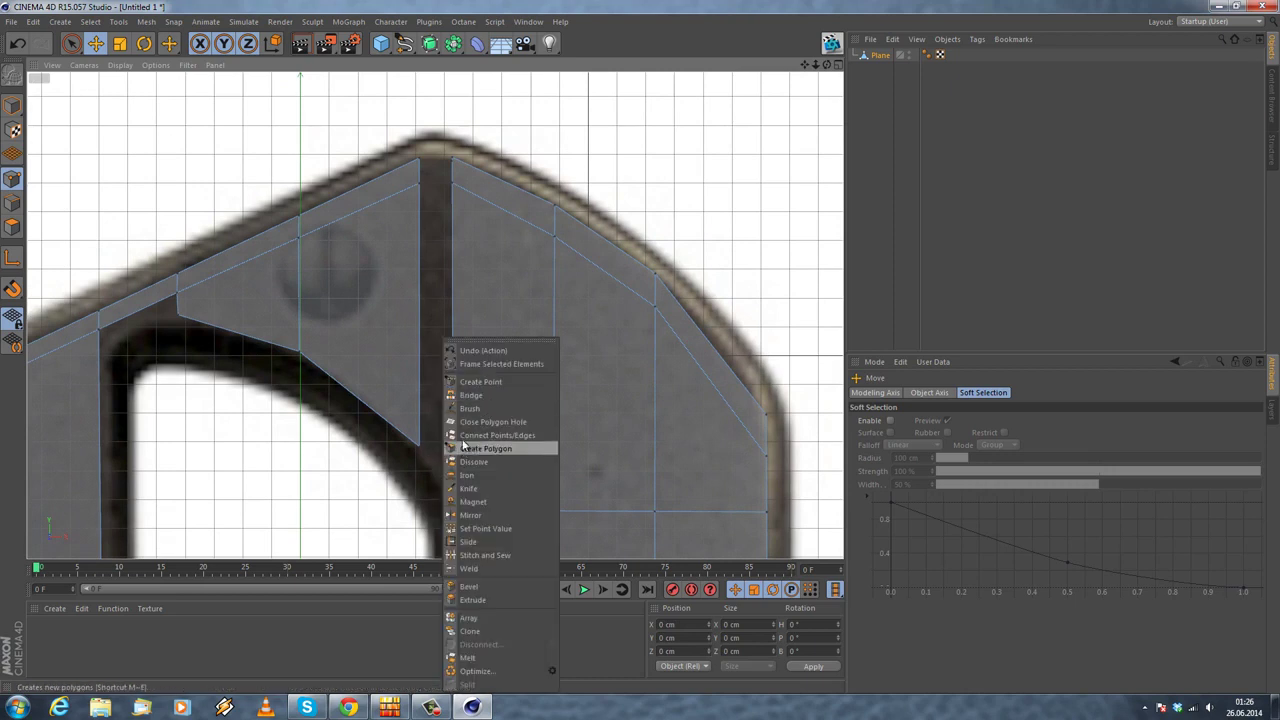
pyautogui.click(470, 490)
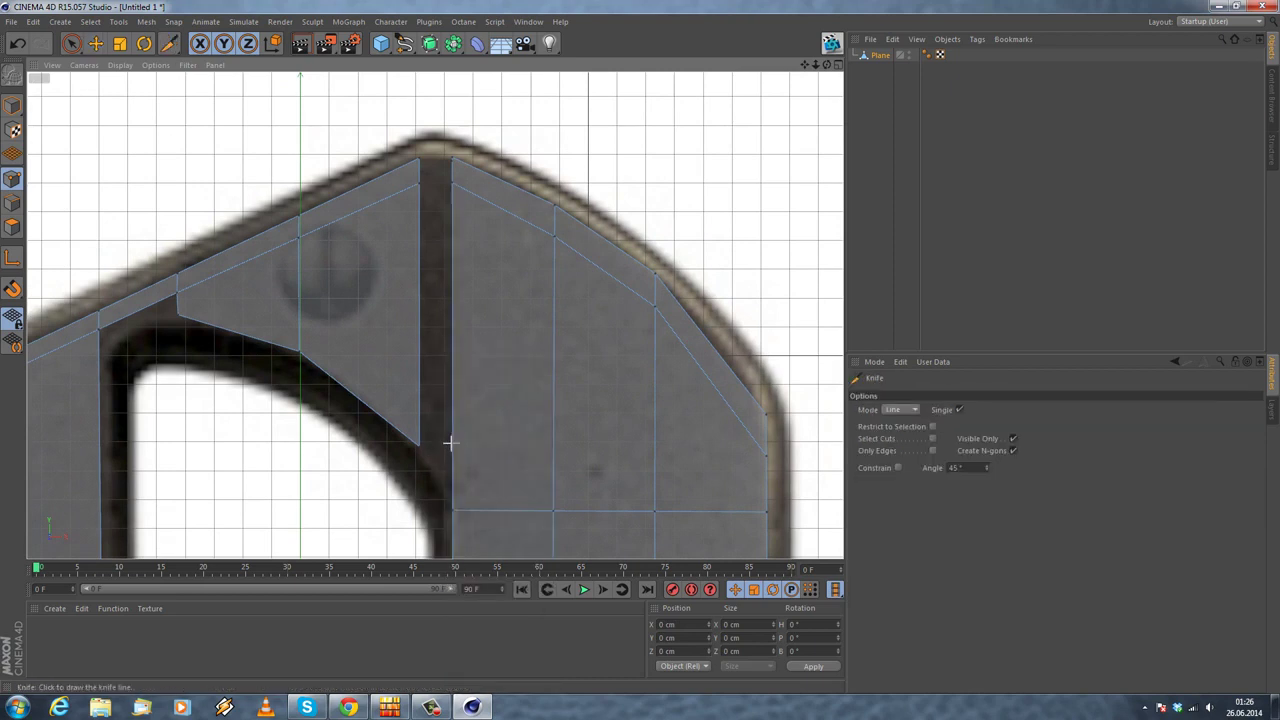
pyautogui.click(914, 411)
pyautogui.click(897, 465)
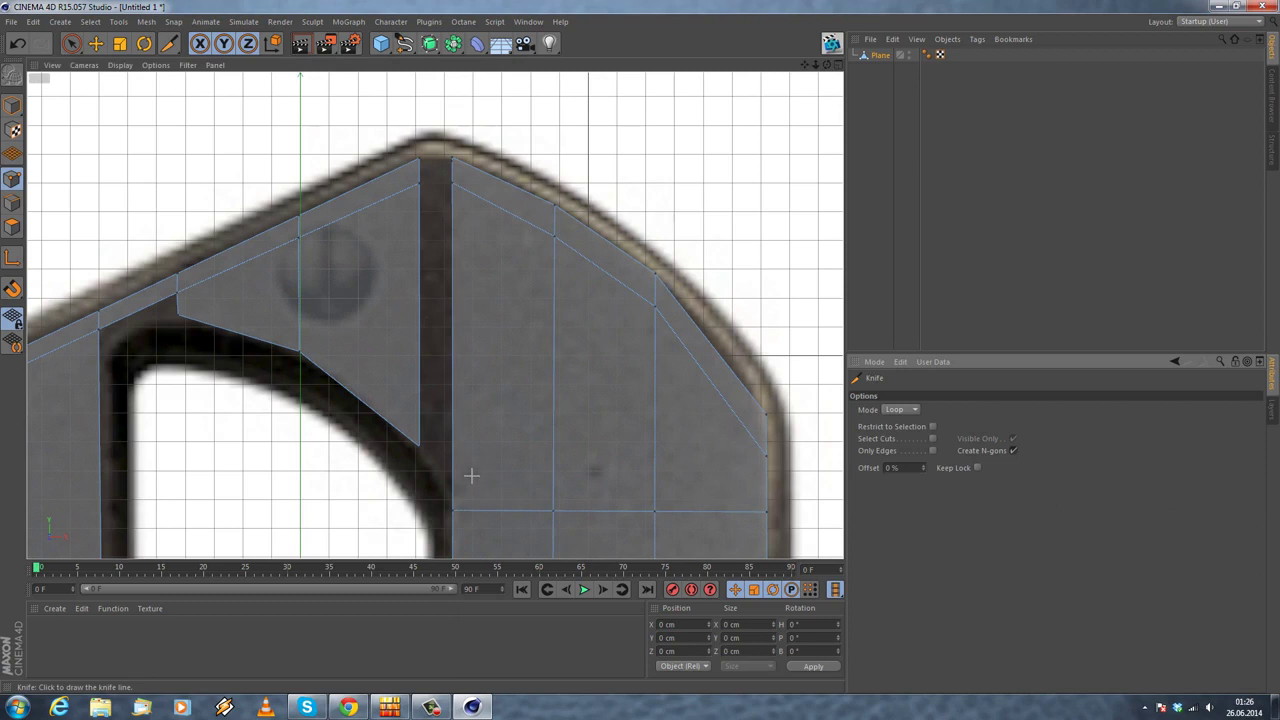
pyautogui.click(896, 409)
pyautogui.click(895, 421)
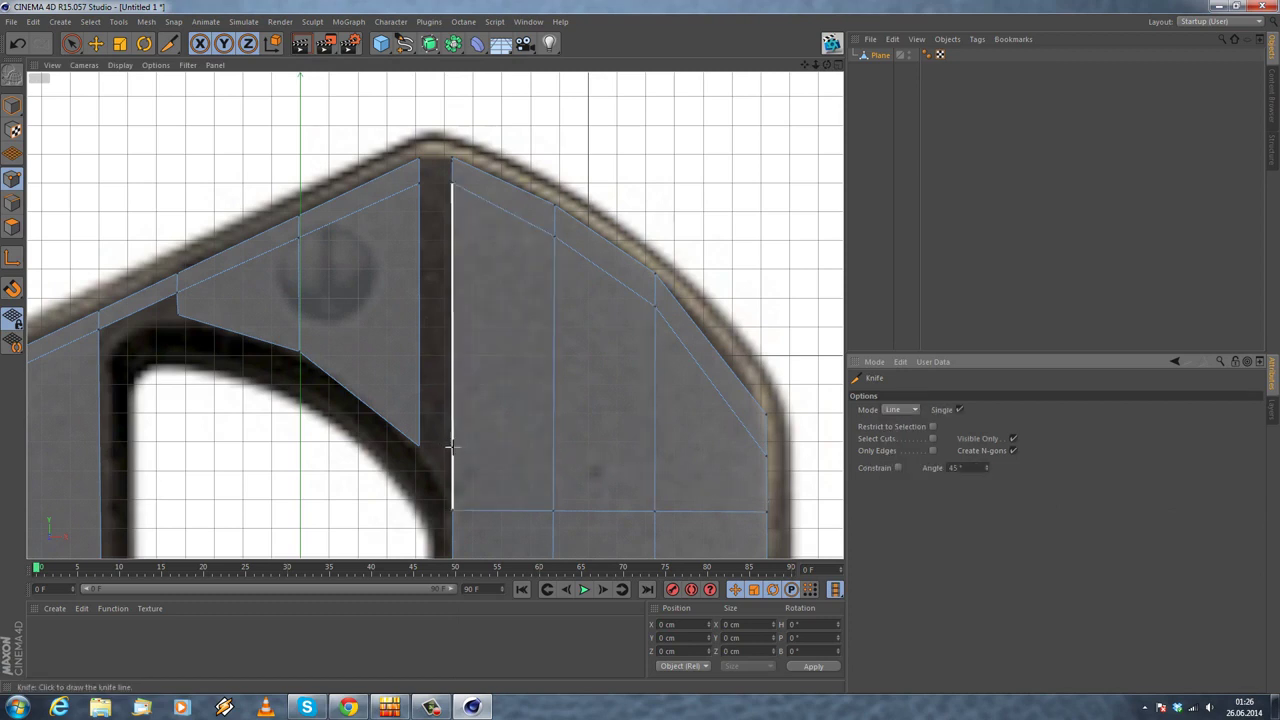
pyautogui.keyDown('alt'); pyautogui.moveTo(340, 531); pyautogui.dragTo(363, 411, button='middle'); pyautogui.keyUp('alt')
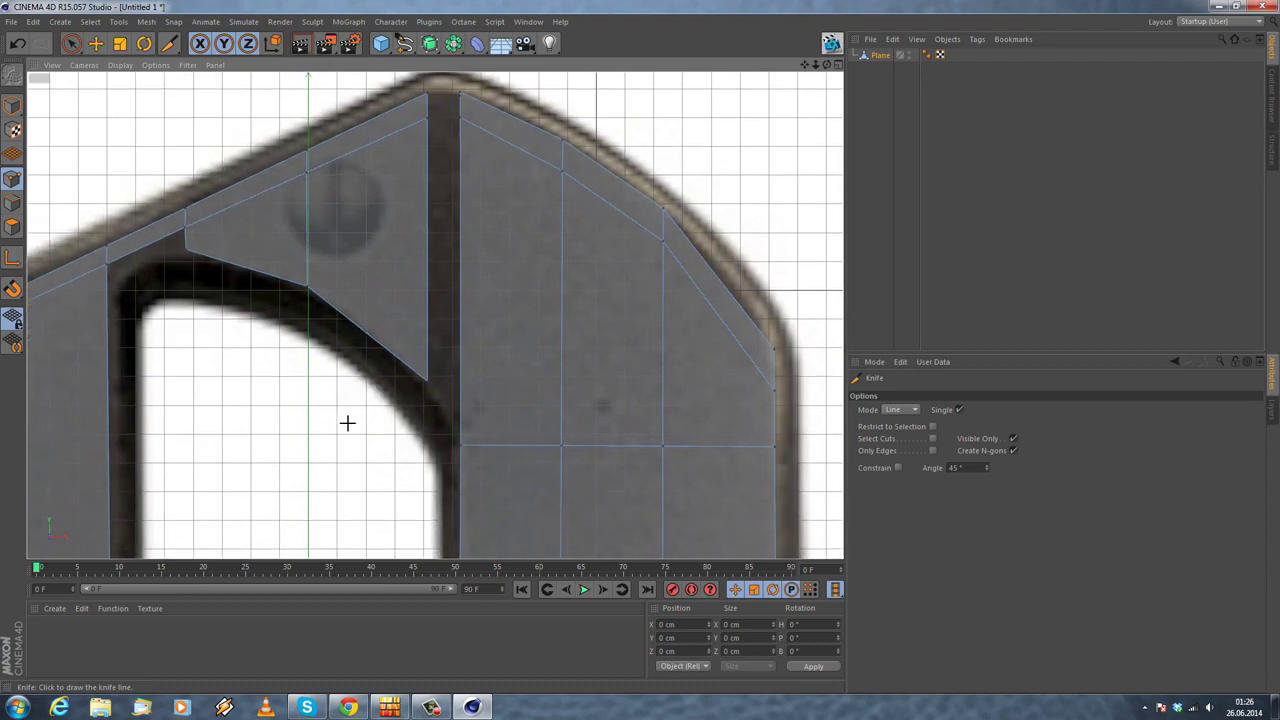
pyautogui.rightClick(350, 424)
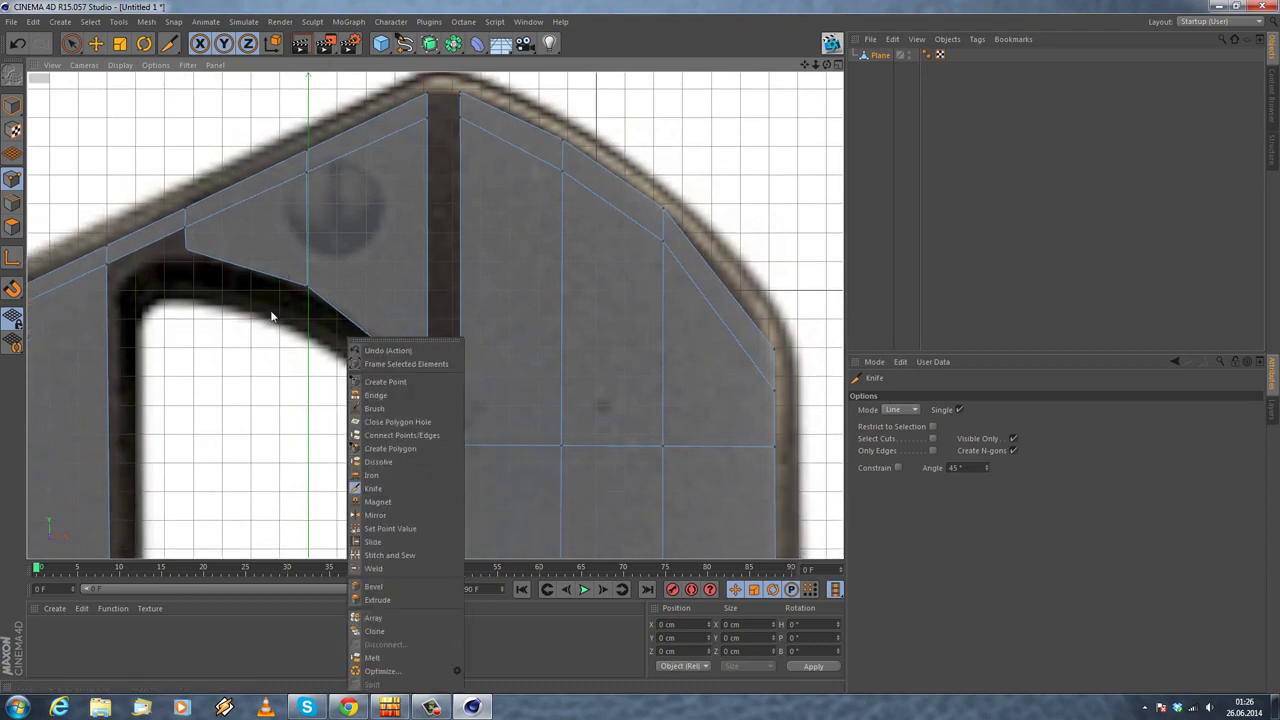
pyautogui.click(264, 352)
pyautogui.keyDown('alt'); pyautogui.moveTo(276, 324); pyautogui.dragTo(266, 411, button='middle'); pyautogui.keyUp('alt')
# Step: Bridge the two sections' short rim-strip edges across the gap just below the peak
pyautogui.rightClick(267, 445)
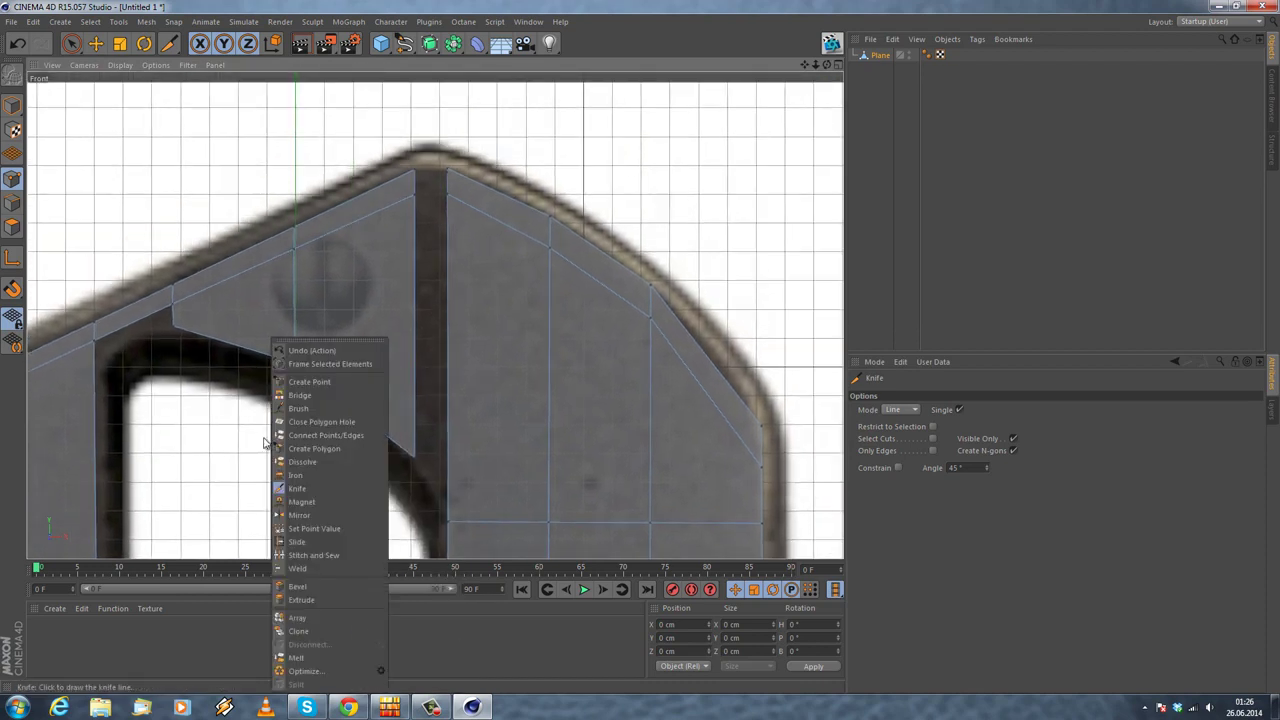
pyautogui.click(345, 395)
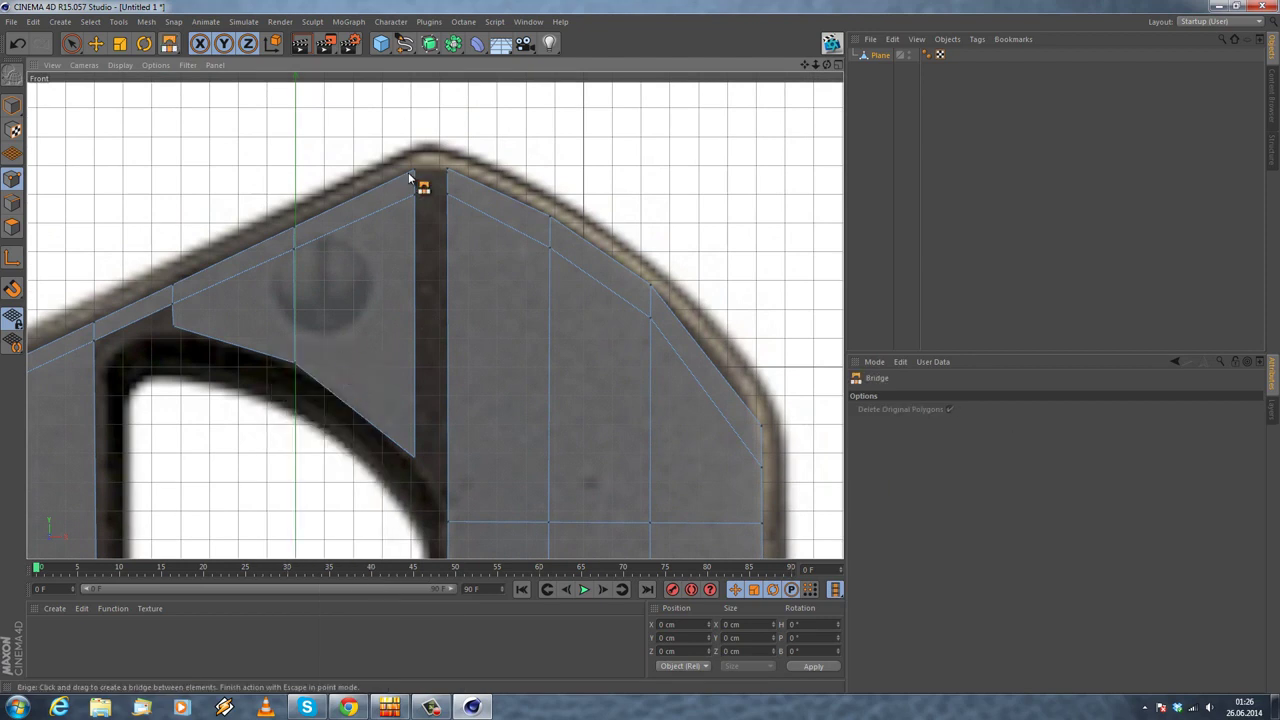
pyautogui.scroll(2, 414, 172)
pyautogui.keyDown('alt'); pyautogui.moveTo(414, 163); pyautogui.dragTo(411, 229, button='middle'); pyautogui.keyUp('alt')
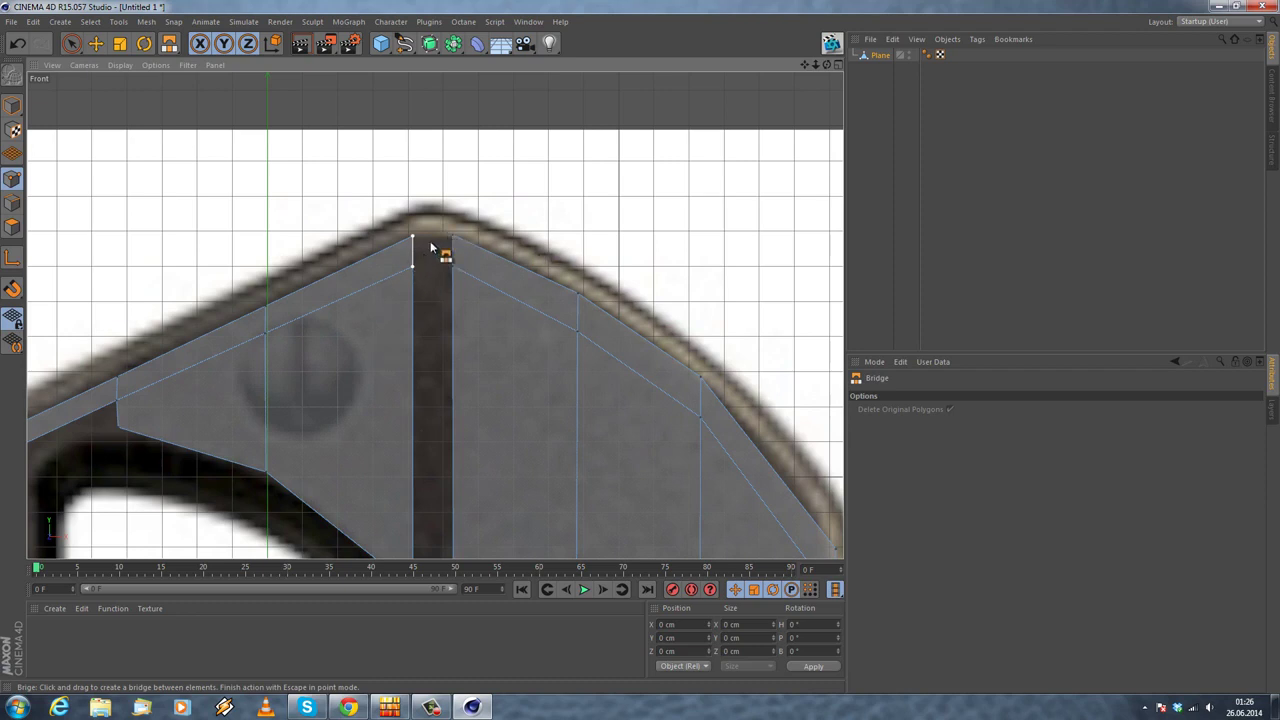
pyautogui.moveTo(451, 240); pyautogui.dragTo(454, 270)
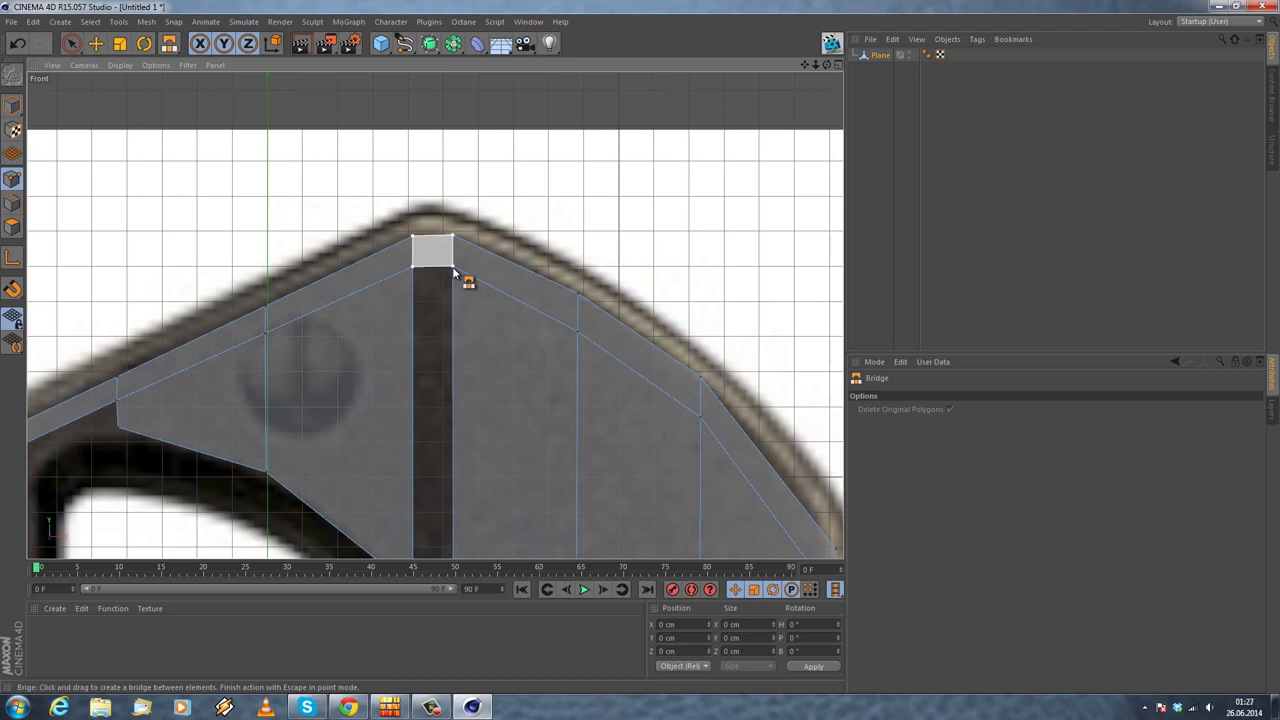
pyautogui.scroll(-4, 480, 274)
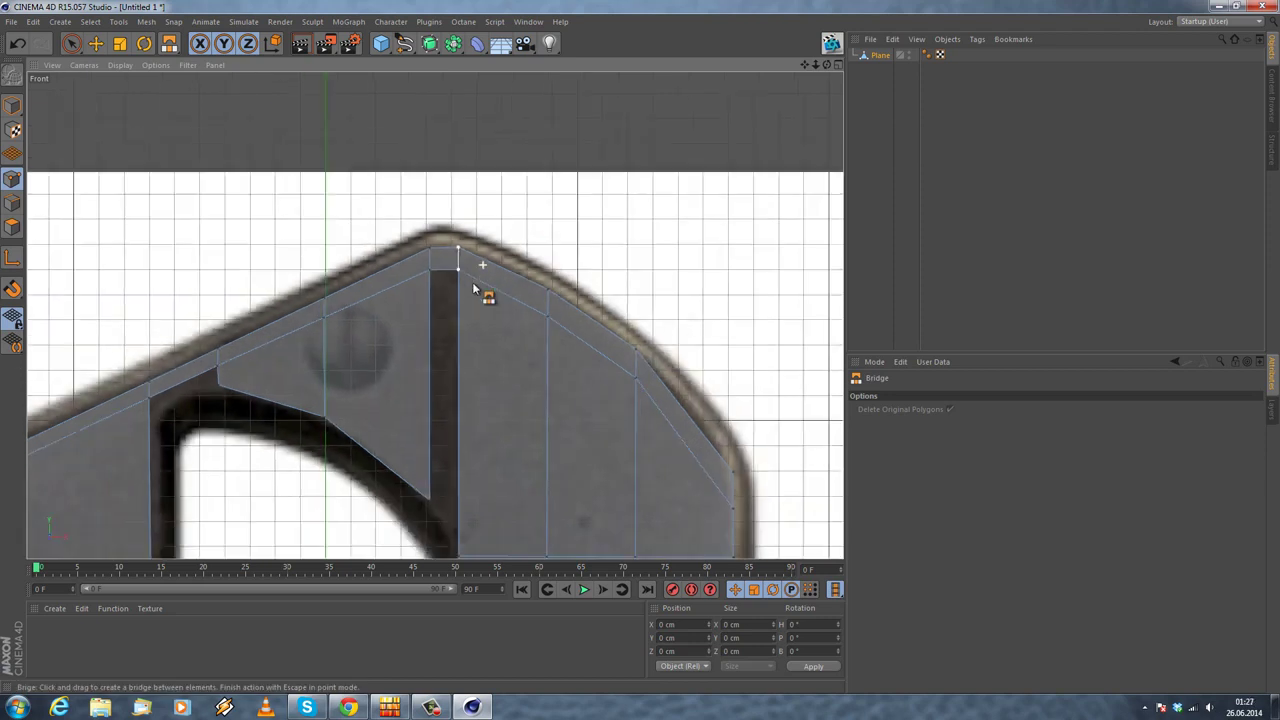
# Step: Bridge the remaining gap below the peak down to the inner curve, joining the middle section to the right section
pyautogui.scroll(2, 410, 297)
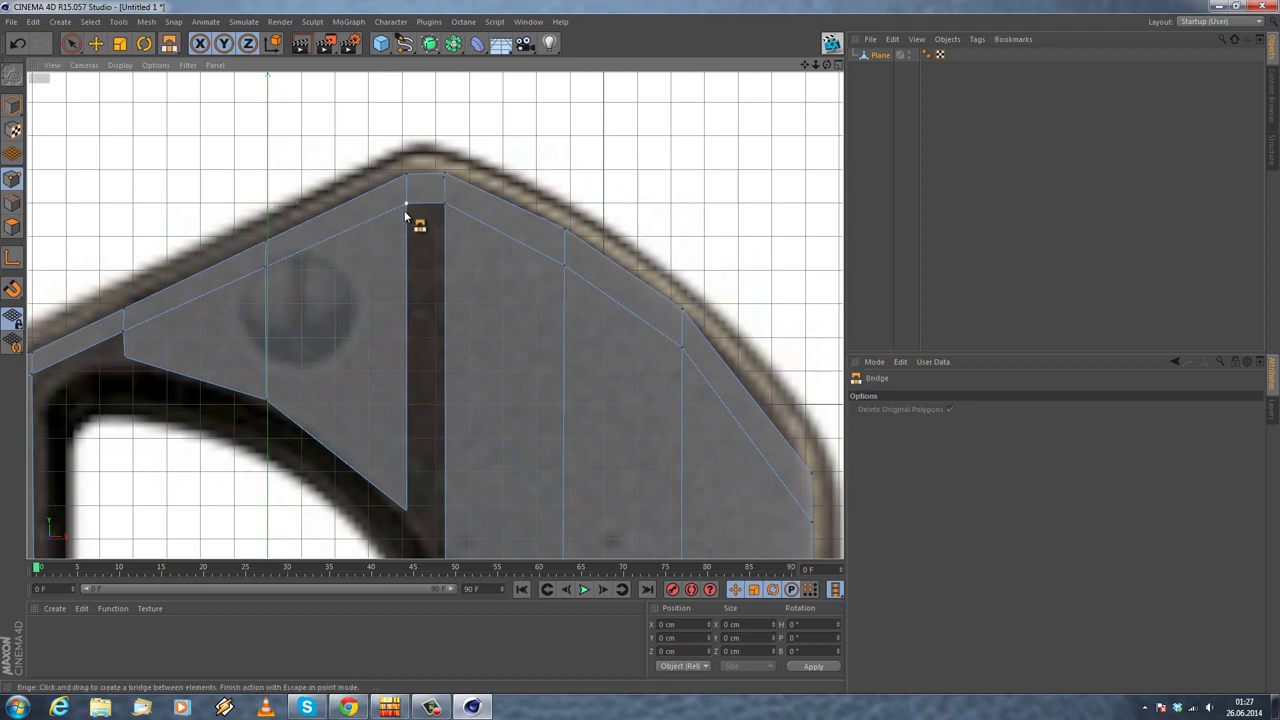
pyautogui.scroll(2, 410, 220)
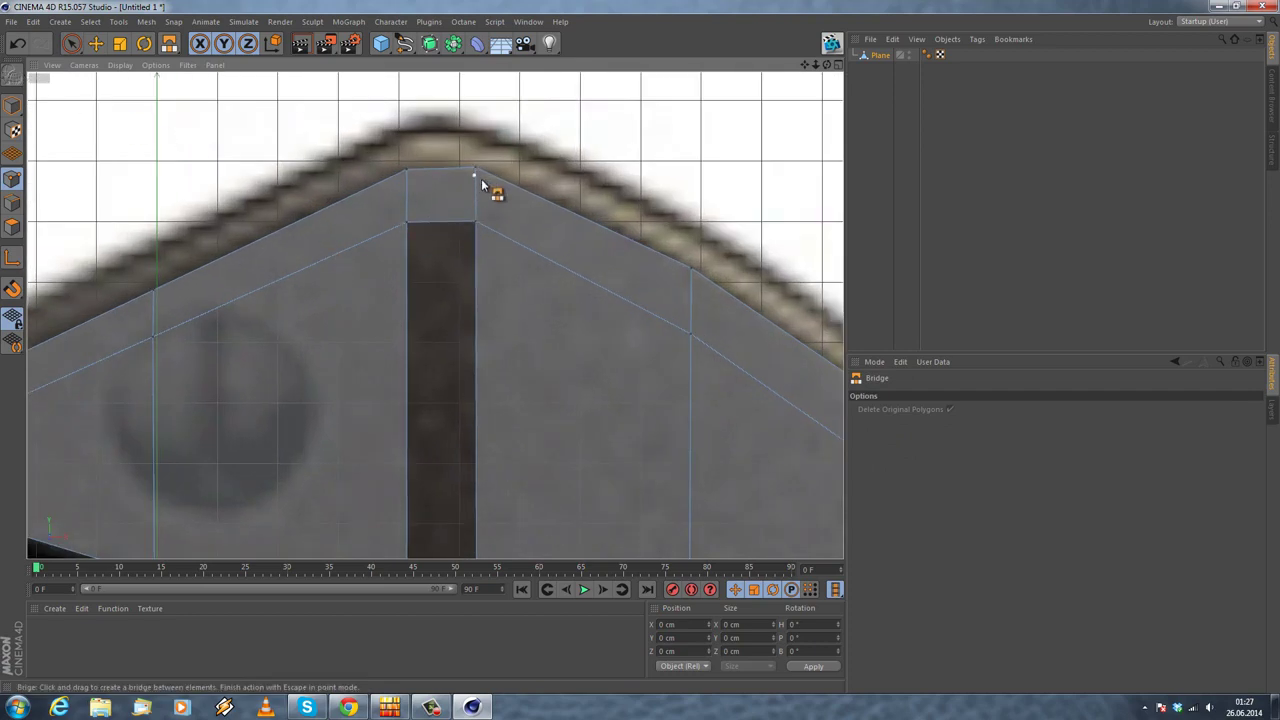
pyautogui.scroll(-3, 453, 256)
pyautogui.keyDown('alt'); pyautogui.moveTo(417, 340); pyautogui.dragTo(405, 187, button='middle'); pyautogui.keyUp('alt')
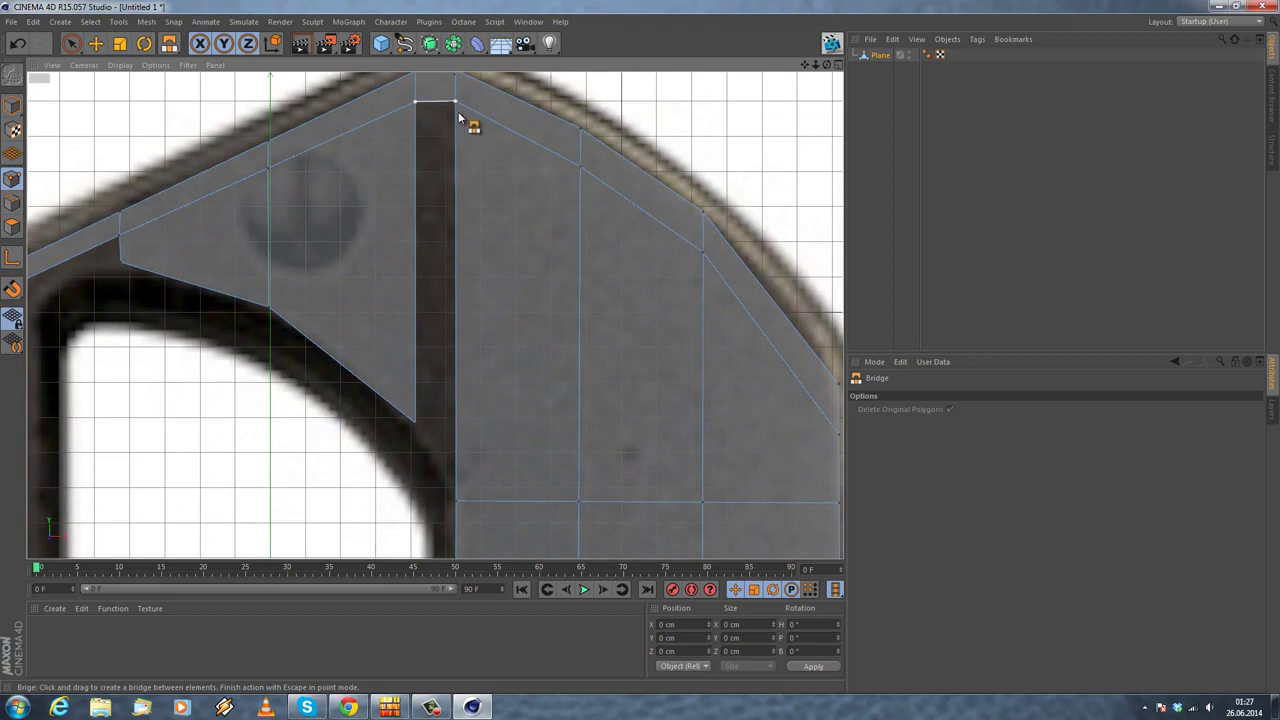
pyautogui.moveTo(417, 425); pyautogui.dragTo(447, 498)
pyautogui.keyDown('alt'); pyautogui.moveTo(326, 313); pyautogui.dragTo(366, 218, button='middle'); pyautogui.keyUp('alt')
pyautogui.scroll(-5, 332, 287)
pyautogui.keyDown('alt'); pyautogui.moveTo(126, 249); pyautogui.dragTo(192, 267, button='middle'); pyautogui.keyUp('alt')
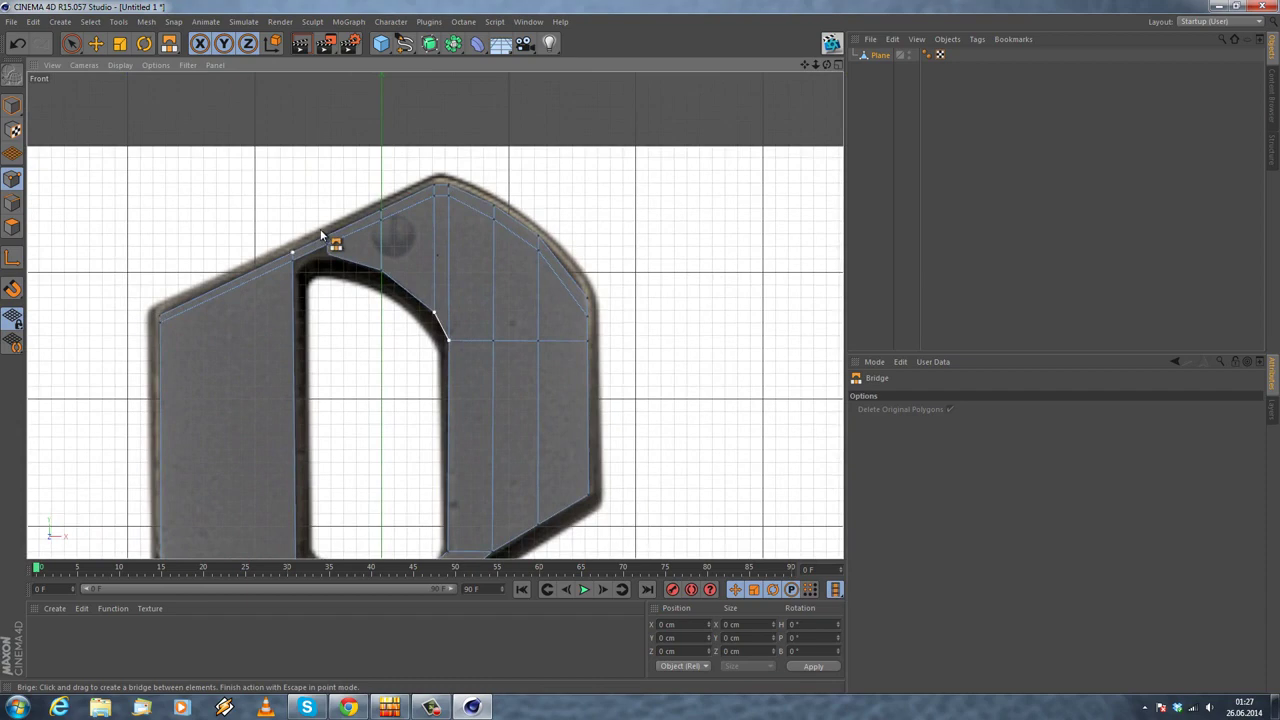
pyautogui.scroll(5, 322, 235)
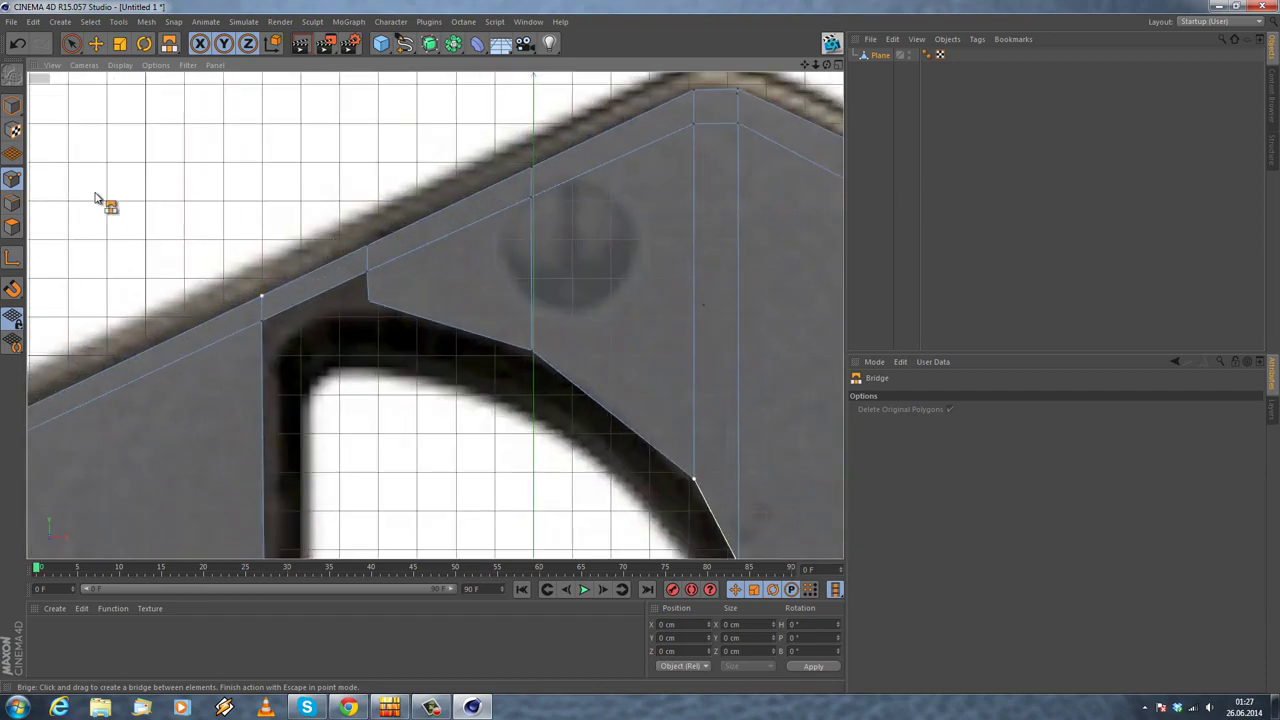
# Step: In polygon mode, delete the thin rim-strip polygons along the outline, from the left section across the peak to the right section's outer edge
pyautogui.click(95, 43)
pyautogui.scroll(-3, 295, 257)
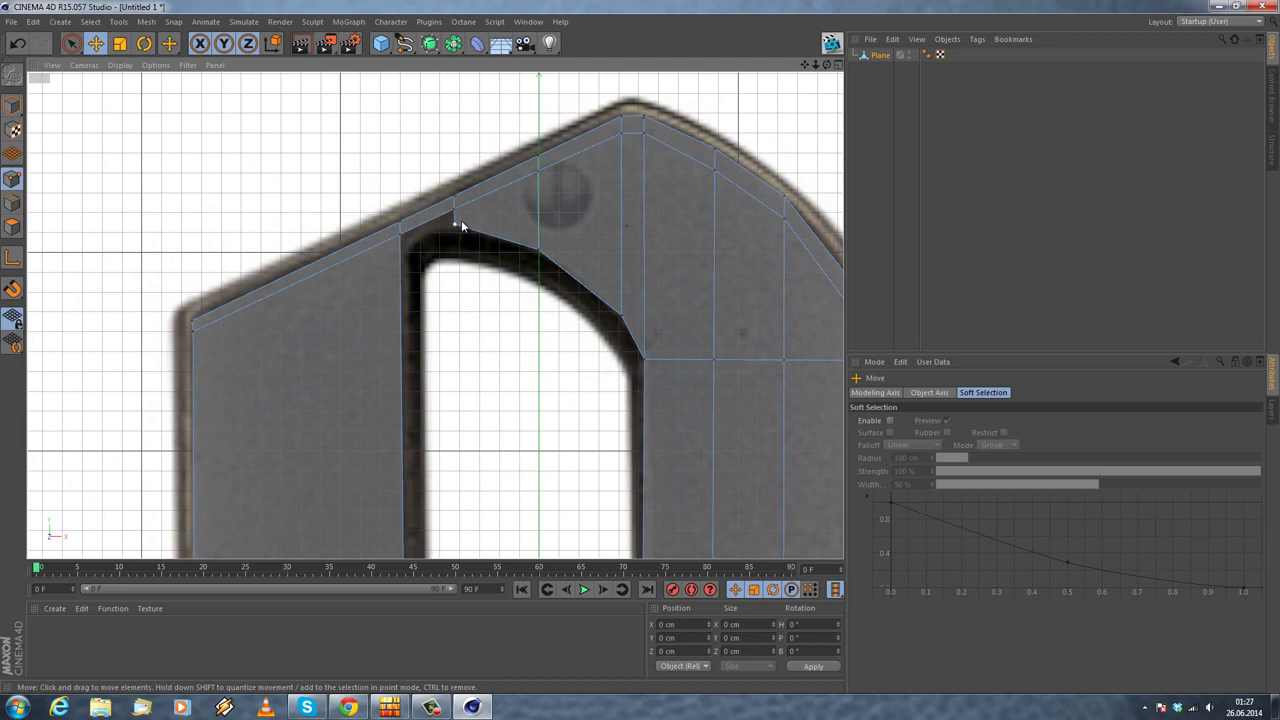
pyautogui.moveTo(452, 232); pyautogui.dragTo(456, 193)
pyautogui.click(12, 227)
pyautogui.click(286, 280)
pyautogui.press('Delete')
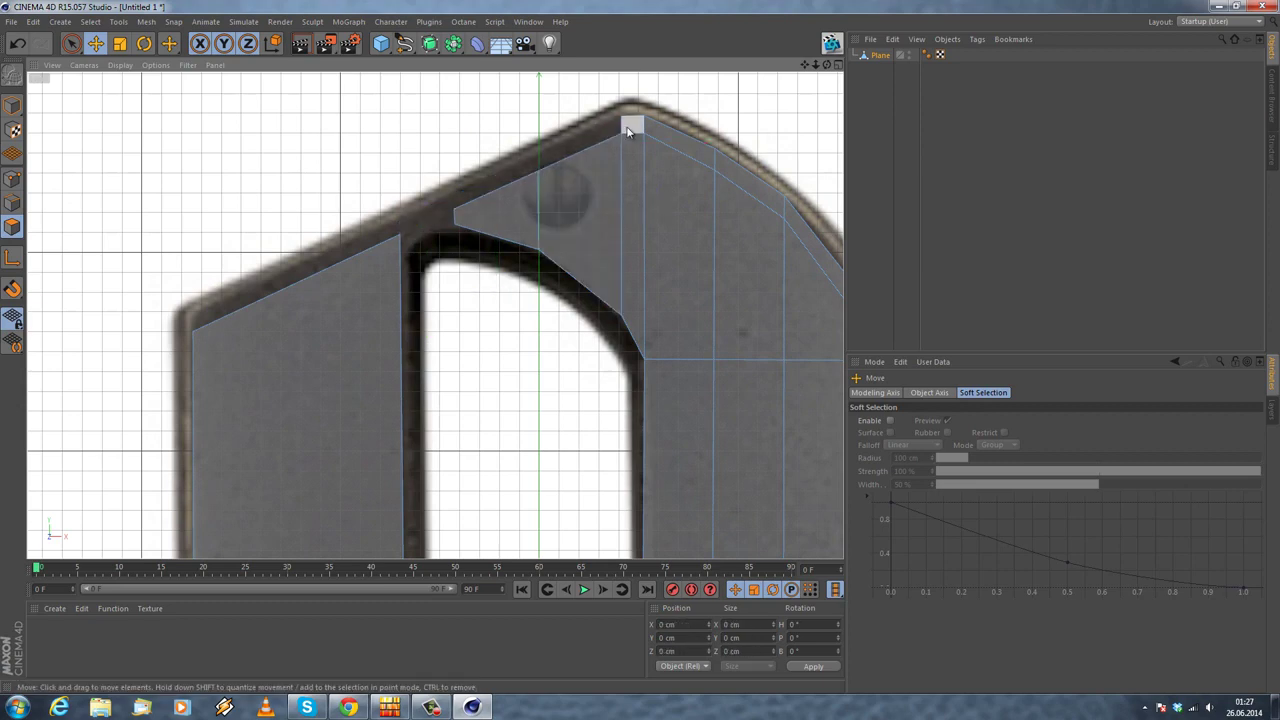
pyautogui.scroll(-5, 628, 130)
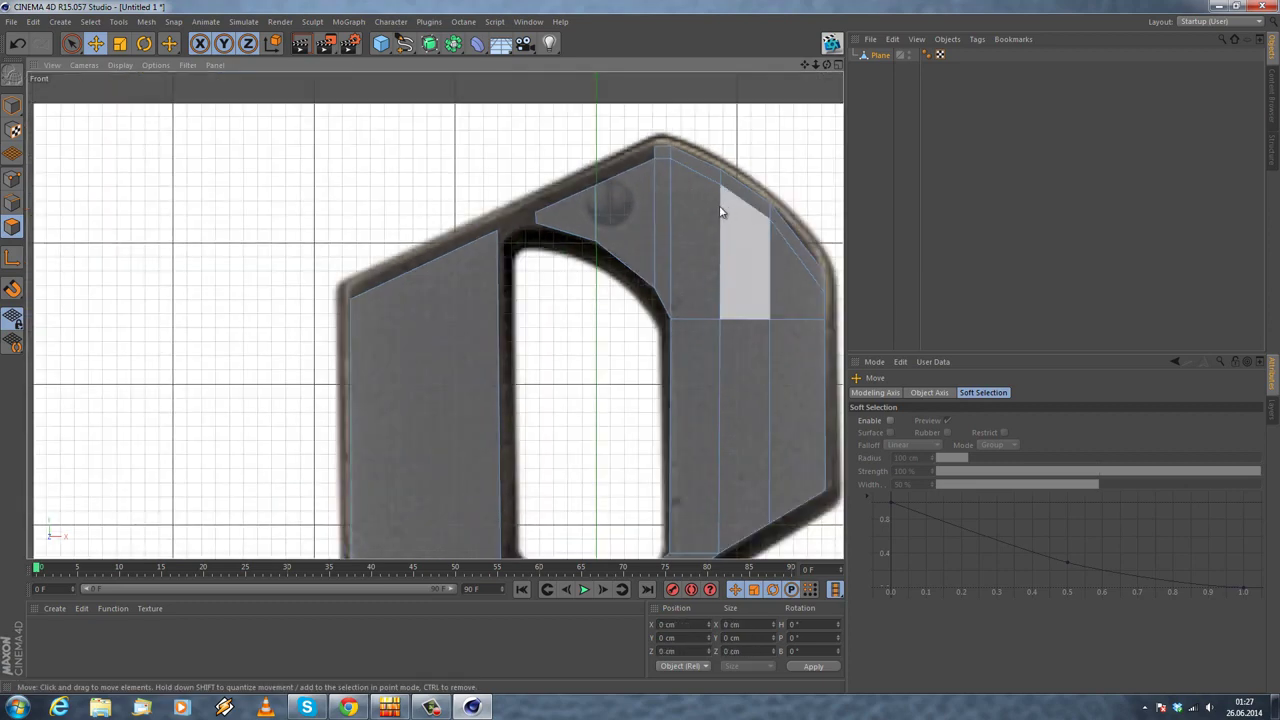
pyautogui.scroll(5, 534, 220)
pyautogui.moveTo(597, 273); pyautogui.dragTo(415, 137)
pyautogui.scroll(1, 234, 217)
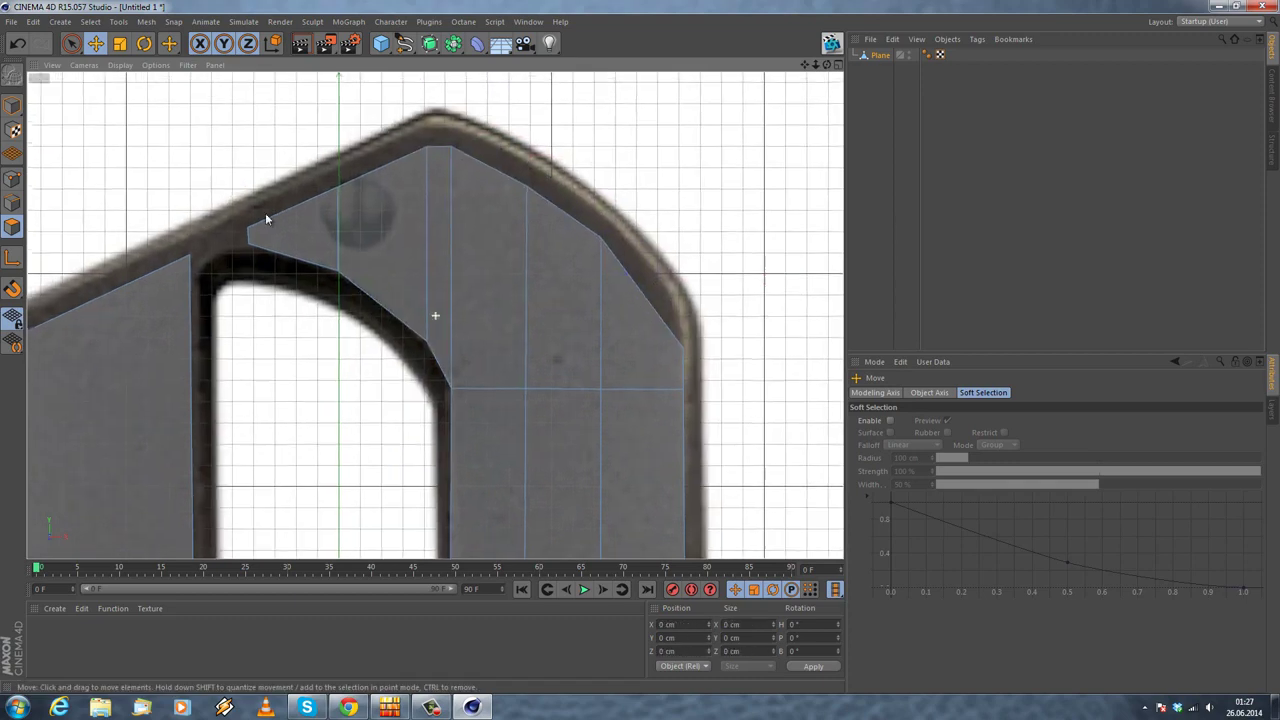
# Step: In point mode, raise the left section's two upper corner points together to the slanted outer rim
pyautogui.scroll(3, 86, 234)
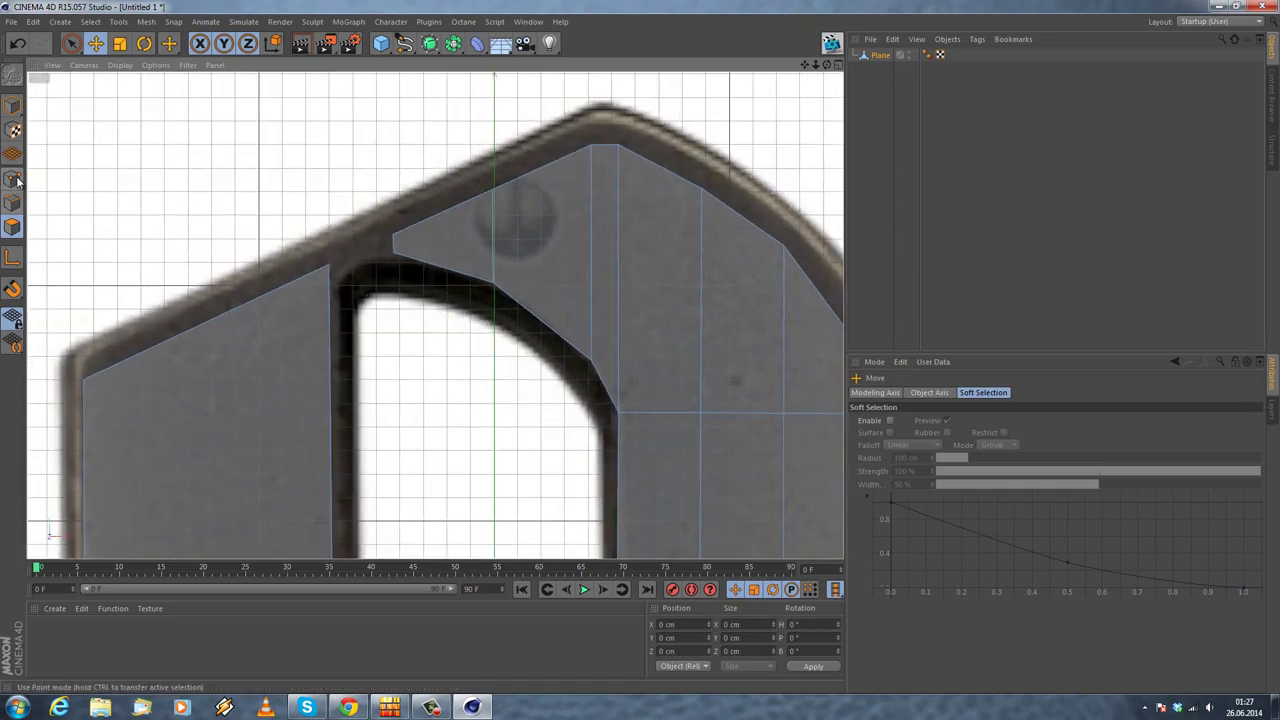
pyautogui.click(307, 278)
pyautogui.keyDown('shift'); pyautogui.click(83, 379); pyautogui.keyUp('shift')
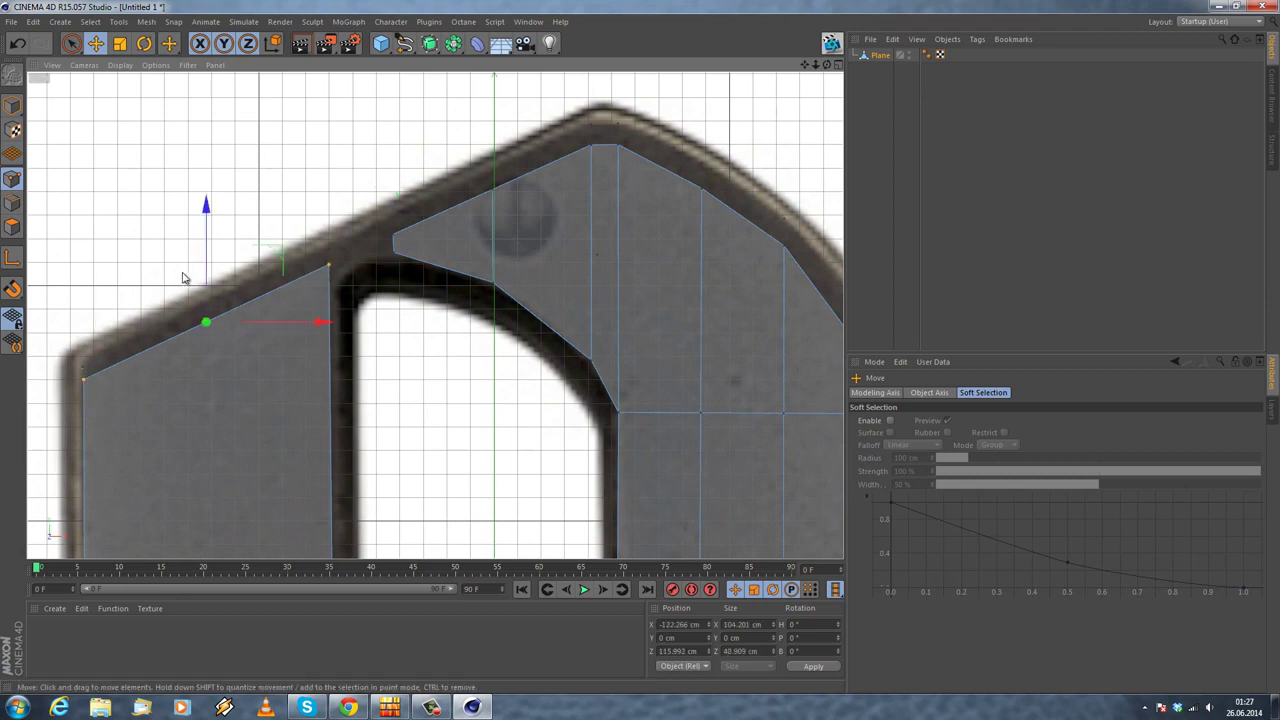
pyautogui.moveTo(206, 269); pyautogui.dragTo(202, 246)
pyautogui.click(193, 222)
# Step: Raise the middle section's upper-left corner point and the neighbouring upper edge point to the slanted outer rim
pyautogui.keyDown('alt'); pyautogui.moveTo(359, 210); pyautogui.dragTo(337, 240, button='middle'); pyautogui.keyUp('alt')
pyautogui.click(371, 265)
pyautogui.moveTo(370, 218); pyautogui.dragTo(370, 194)
pyautogui.click(472, 221)
pyautogui.moveTo(472, 170); pyautogui.dragTo(472, 145)
pyautogui.click(397, 159)
# Step: Raise the two points at the top of the bridged strip to the outer rim at the peak
pyautogui.keyDown('alt'); pyautogui.moveTo(467, 163); pyautogui.dragTo(399, 213, button='middle'); pyautogui.keyUp('alt')
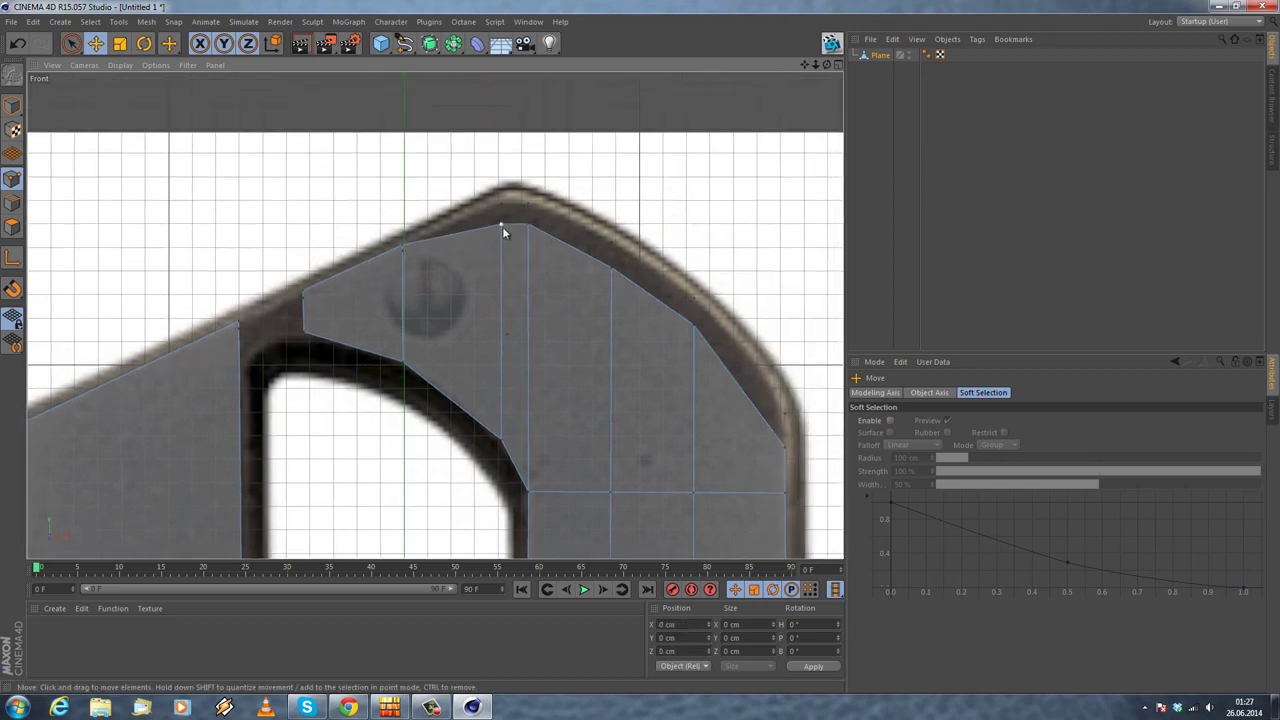
pyautogui.moveTo(497, 173); pyautogui.dragTo(501, 148)
pyautogui.click(540, 222)
pyautogui.click(528, 225)
pyautogui.moveTo(530, 185); pyautogui.dragTo(535, 160)
# Step: Raise the right section's two upper edge points beyond the peak to the curved outer rim
pyautogui.click(510, 277)
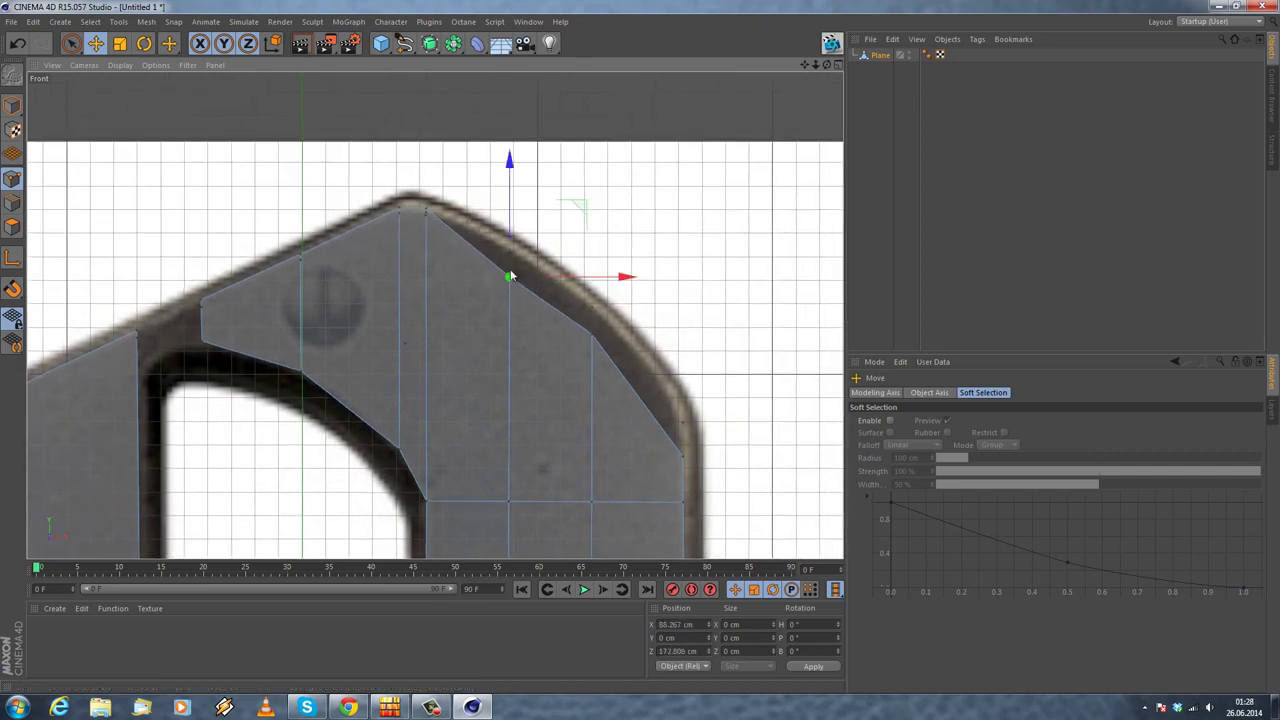
pyautogui.moveTo(513, 228); pyautogui.dragTo(520, 197)
pyautogui.click(591, 336)
pyautogui.moveTo(591, 276); pyautogui.dragTo(603, 248)
pyautogui.click(632, 296)
# Step: Raise the right section's outermost upper corner point along the rim and nudge it slightly outward
pyautogui.keyDown('alt'); pyautogui.moveTo(632, 296); pyautogui.dragTo(511, 264, button='middle'); pyautogui.keyUp('alt')
pyautogui.scroll(2, 545, 325)
pyautogui.click(563, 441)
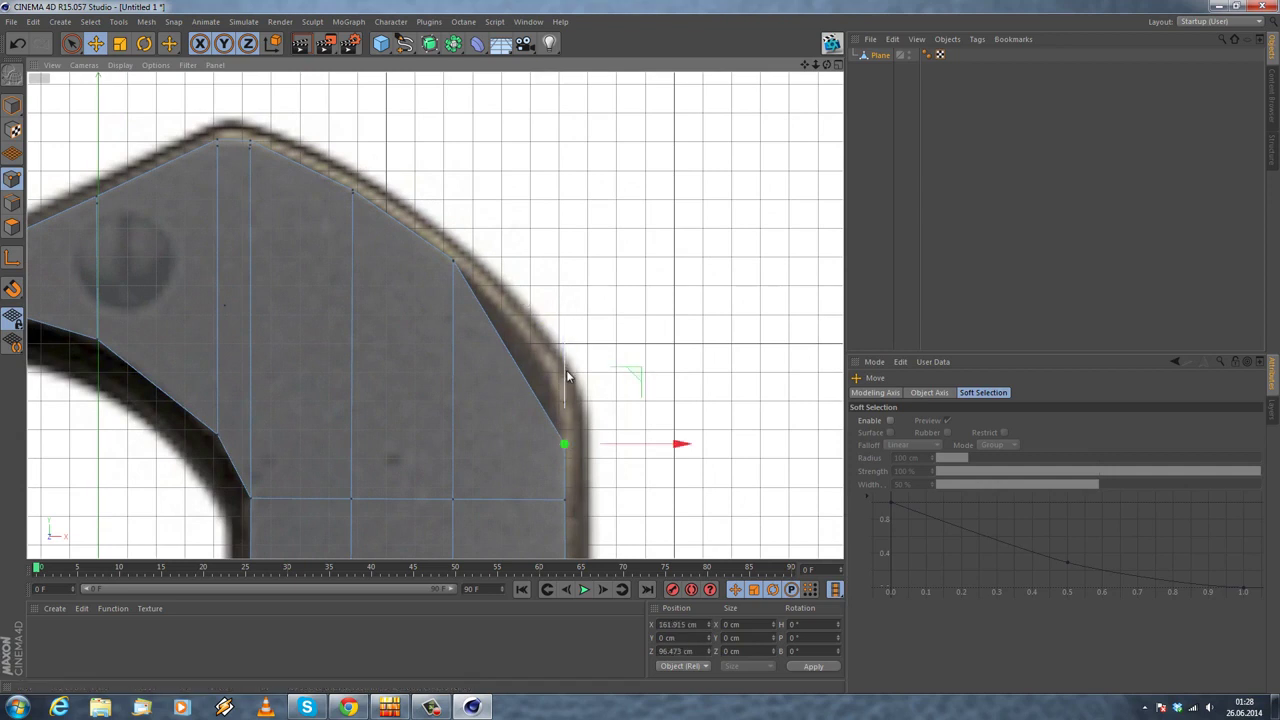
pyautogui.moveTo(566, 370); pyautogui.dragTo(562, 352)
pyautogui.moveTo(609, 426); pyautogui.dragTo(614, 430)
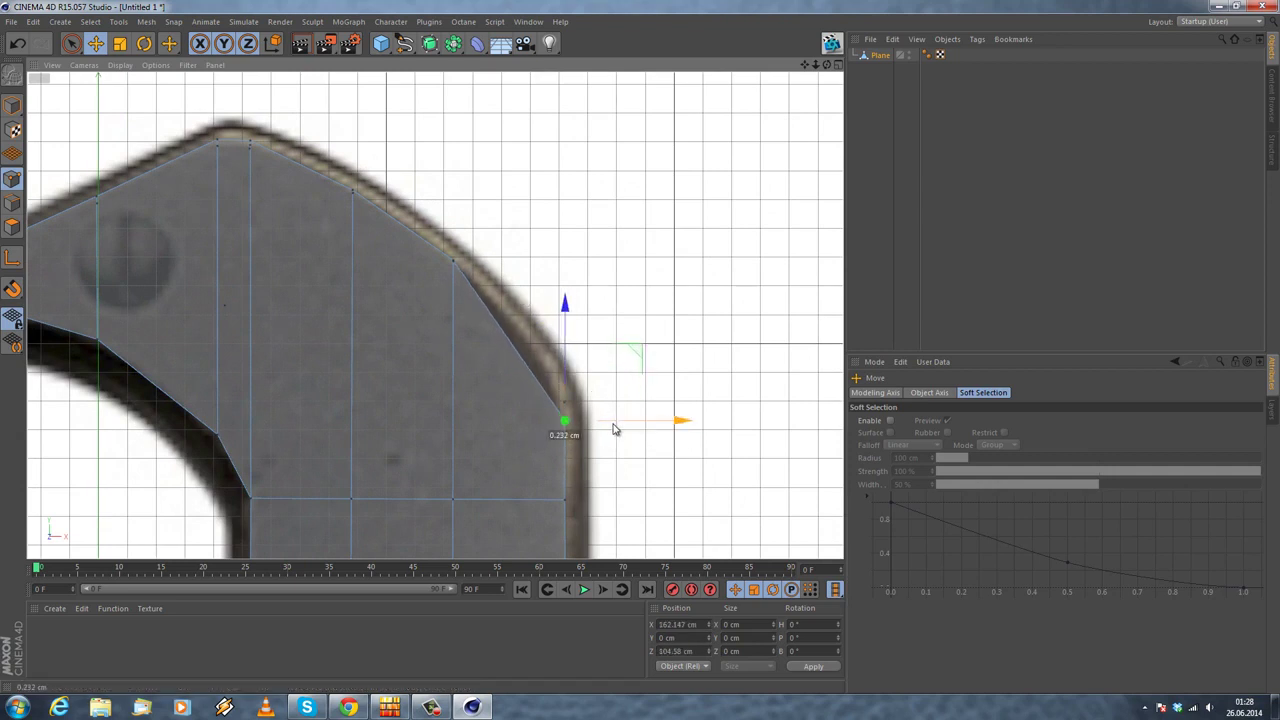
pyautogui.click(617, 320)
# Step: Knife the right section's outermost column in Loop mode with a vertical cut about midway across it
pyautogui.rightClick(588, 245)
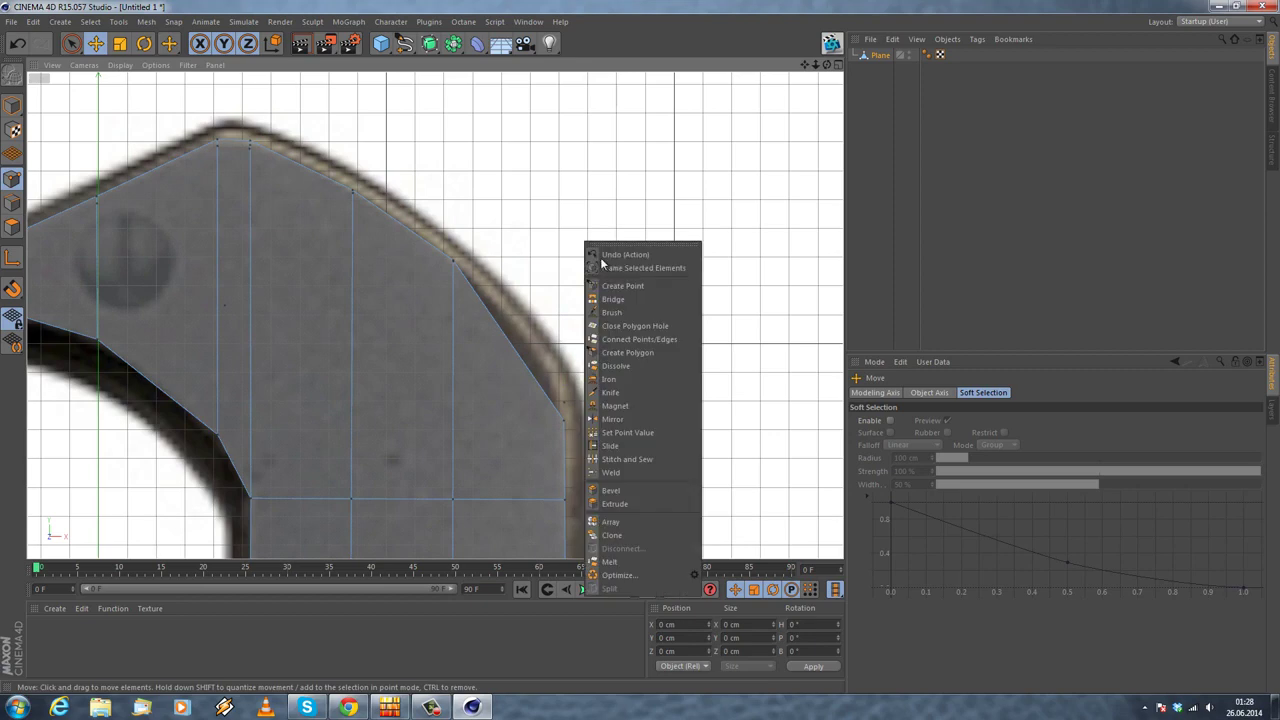
pyautogui.click(612, 393)
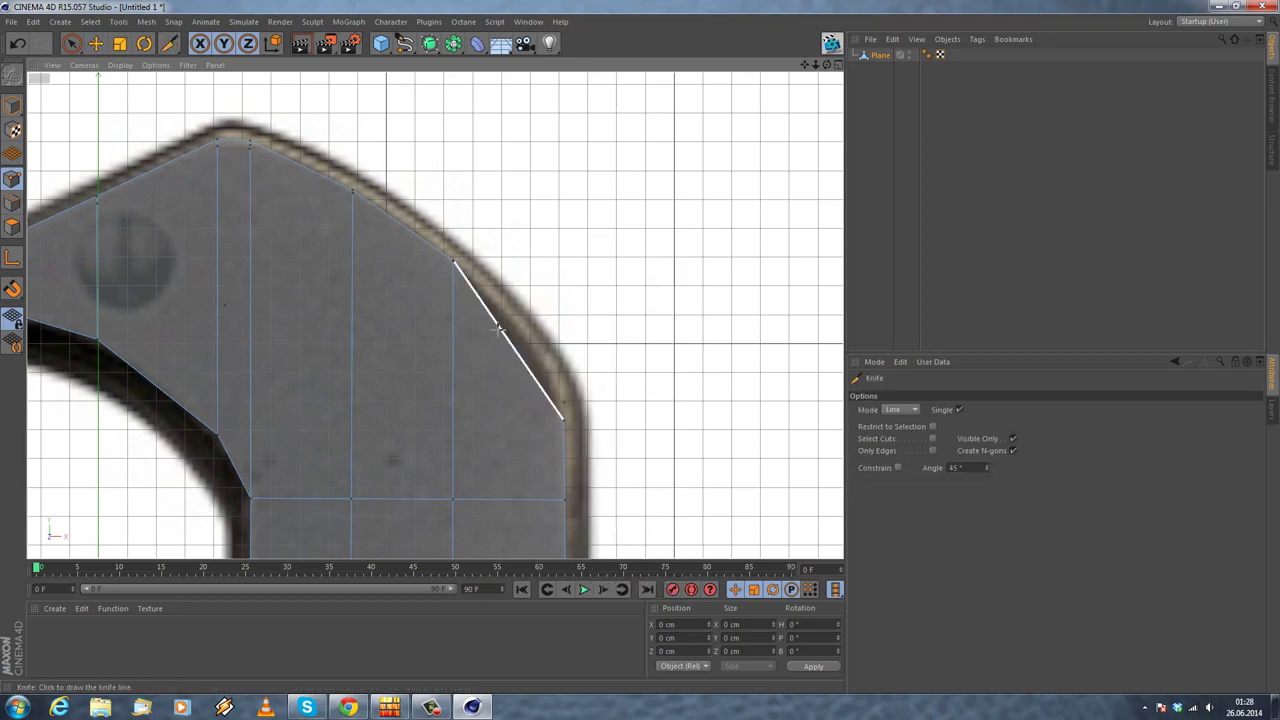
pyautogui.click(896, 465)
pyautogui.scroll(-4, 517, 285)
pyautogui.keyDown('alt'); pyautogui.moveTo(474, 402); pyautogui.dragTo(442, 328, button='middle'); pyautogui.keyUp('alt')
pyautogui.click(483, 464)
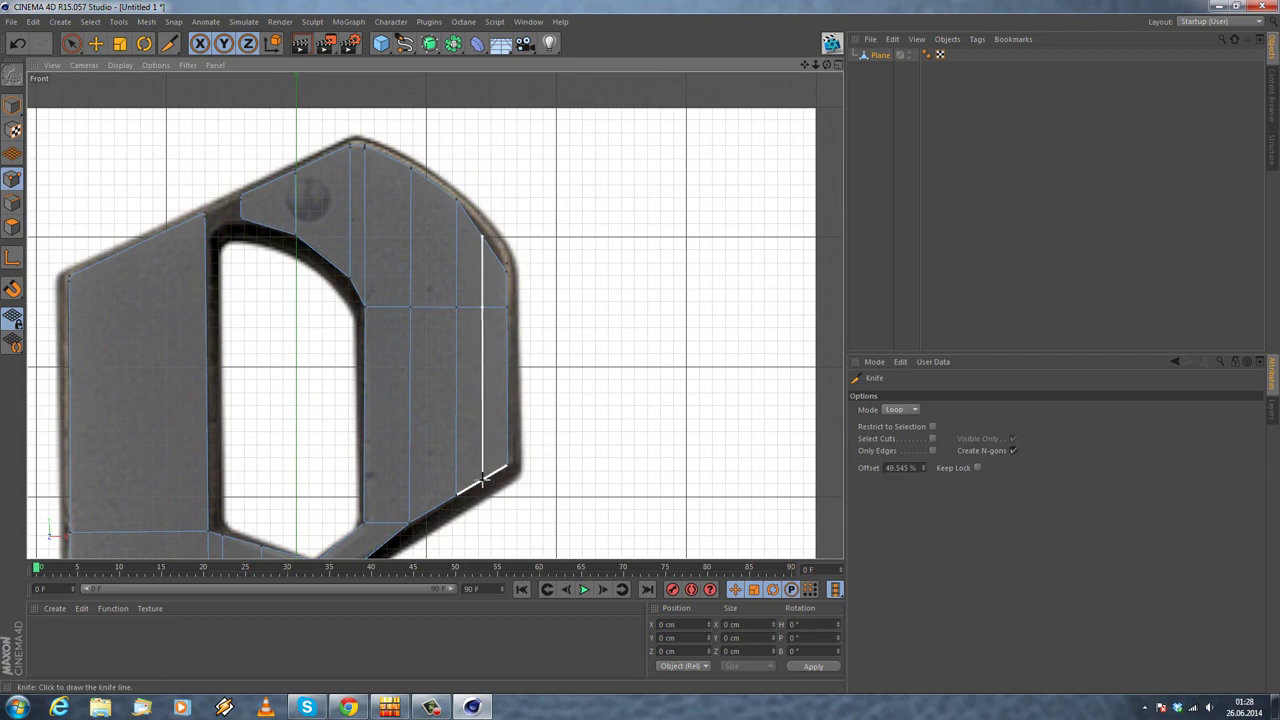
# Step: Move the new loop cut's top point up and slightly outward onto the curved outer rim
pyautogui.click(95, 43)
pyautogui.scroll(4, 455, 244)
pyautogui.click(433, 262)
pyautogui.scroll(3, 476, 240)
pyautogui.moveTo(417, 215); pyautogui.dragTo(417, 196)
pyautogui.moveTo(484, 253); pyautogui.dragTo(490, 253)
# Step: Select all of the plane's points and optimize the mesh
pyautogui.scroll(-2, 285, 194)
pyautogui.keyDown('alt'); pyautogui.moveTo(285, 194); pyautogui.dragTo(669, 215, button='middle'); pyautogui.keyUp('alt')
pyautogui.click(459, 158)
pyautogui.scroll(3, 459, 160)
pyautogui.keyDown('alt'); pyautogui.moveTo(455, 180); pyautogui.dragTo(429, 224, button='middle'); pyautogui.keyUp('alt')
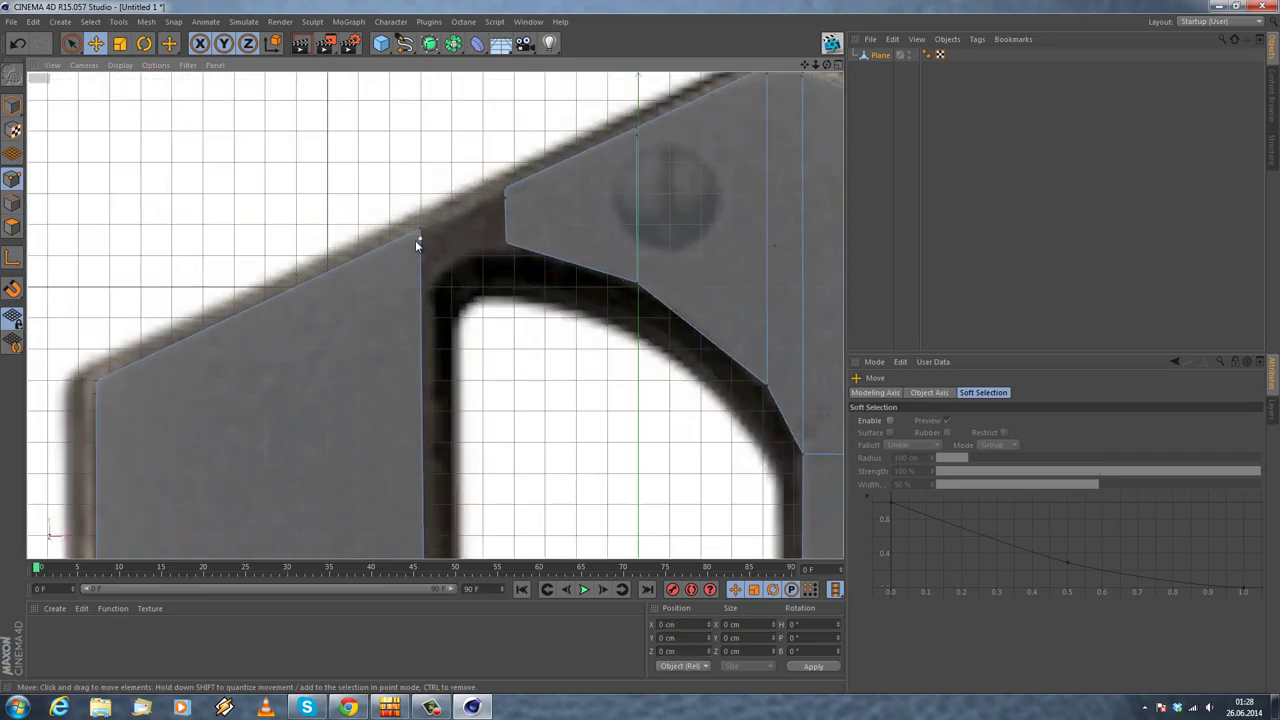
pyautogui.scroll(-1, 345, 179)
pyautogui.rightClick(350, 172)
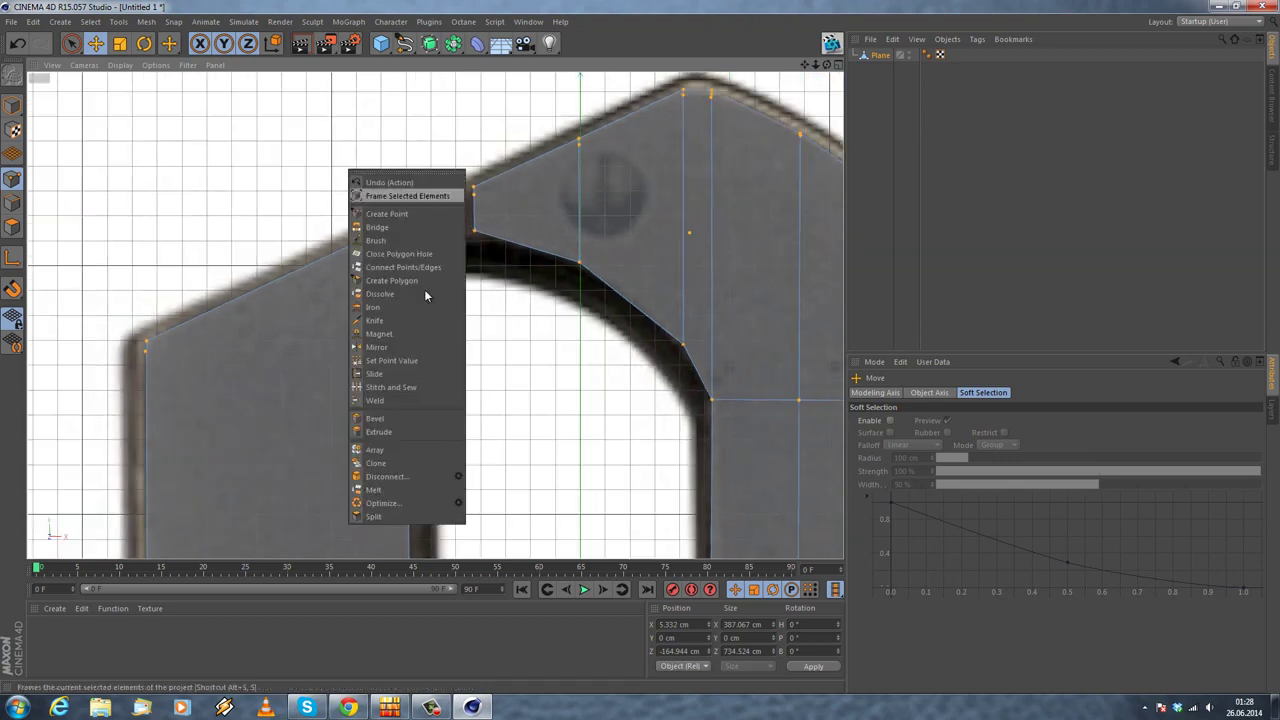
pyautogui.click(403, 504)
pyautogui.keyDown('alt'); pyautogui.moveTo(538, 265); pyautogui.dragTo(341, 147, button='middle'); pyautogui.keyUp('alt')
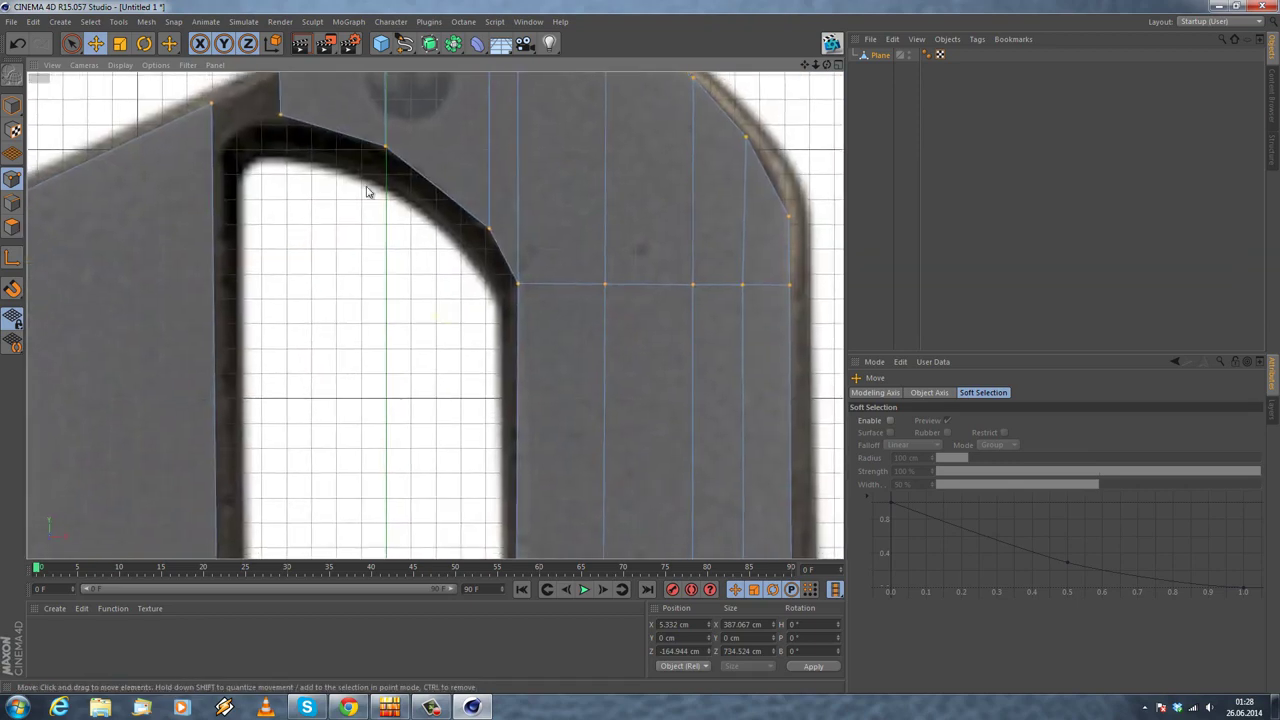
pyautogui.scroll(-4, 434, 227)
pyautogui.keyDown('alt'); pyautogui.moveTo(457, 384); pyautogui.dragTo(394, 87, button='middle'); pyautogui.keyUp('alt')
pyautogui.keyDown('alt'); pyautogui.moveTo(561, 493); pyautogui.dragTo(643, 358, button='middle'); pyautogui.keyUp('alt')
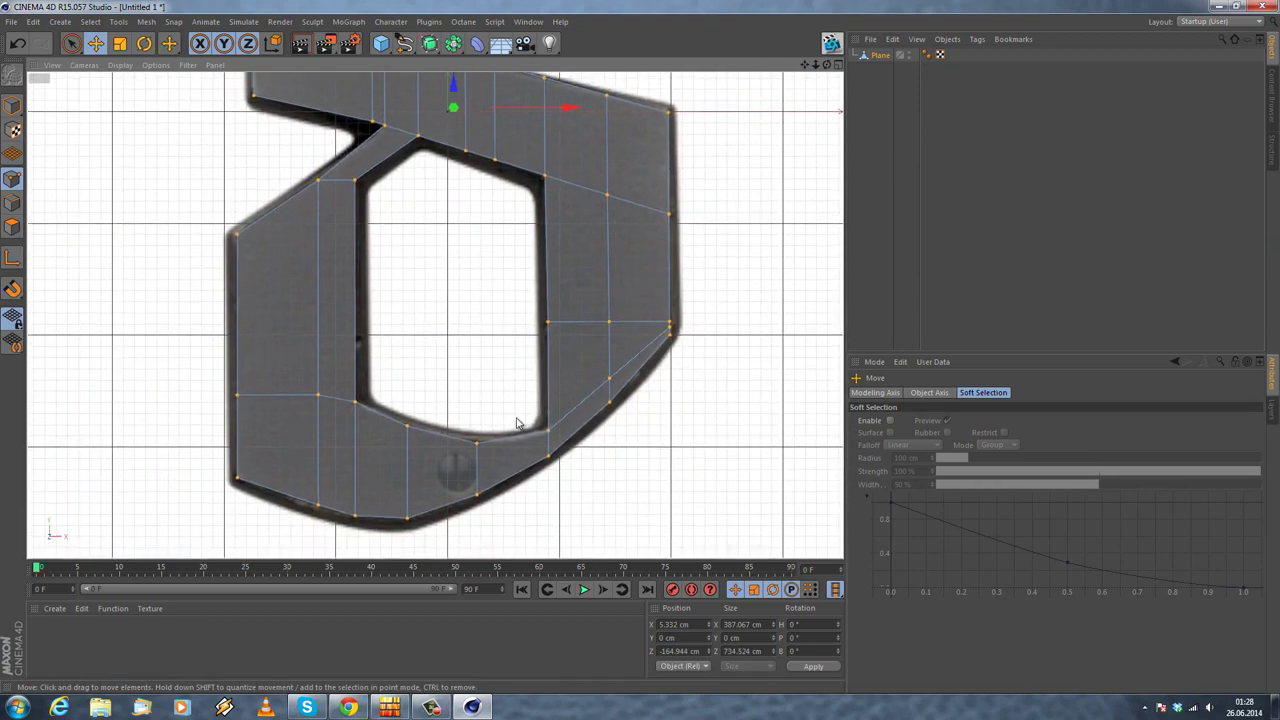
pyautogui.keyDown('alt'); pyautogui.moveTo(483, 360); pyautogui.dragTo(488, 382, button='middle'); pyautogui.keyUp('alt')
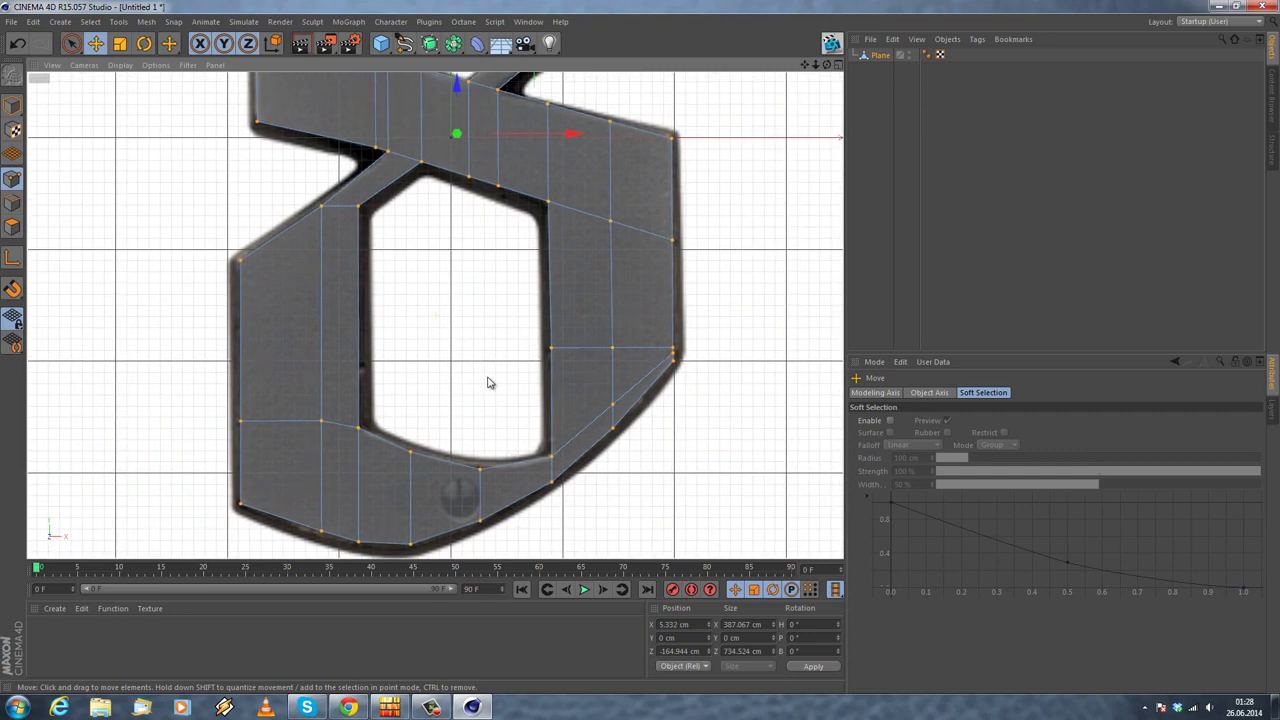
# Step: Knife a slanted cut across the top of the upper-left section, just below and nearly parallel to its upper edge
pyautogui.scroll(3, 609, 363)
pyautogui.keyDown('alt'); pyautogui.moveTo(614, 360); pyautogui.dragTo(607, 322, button='middle'); pyautogui.keyUp('alt')
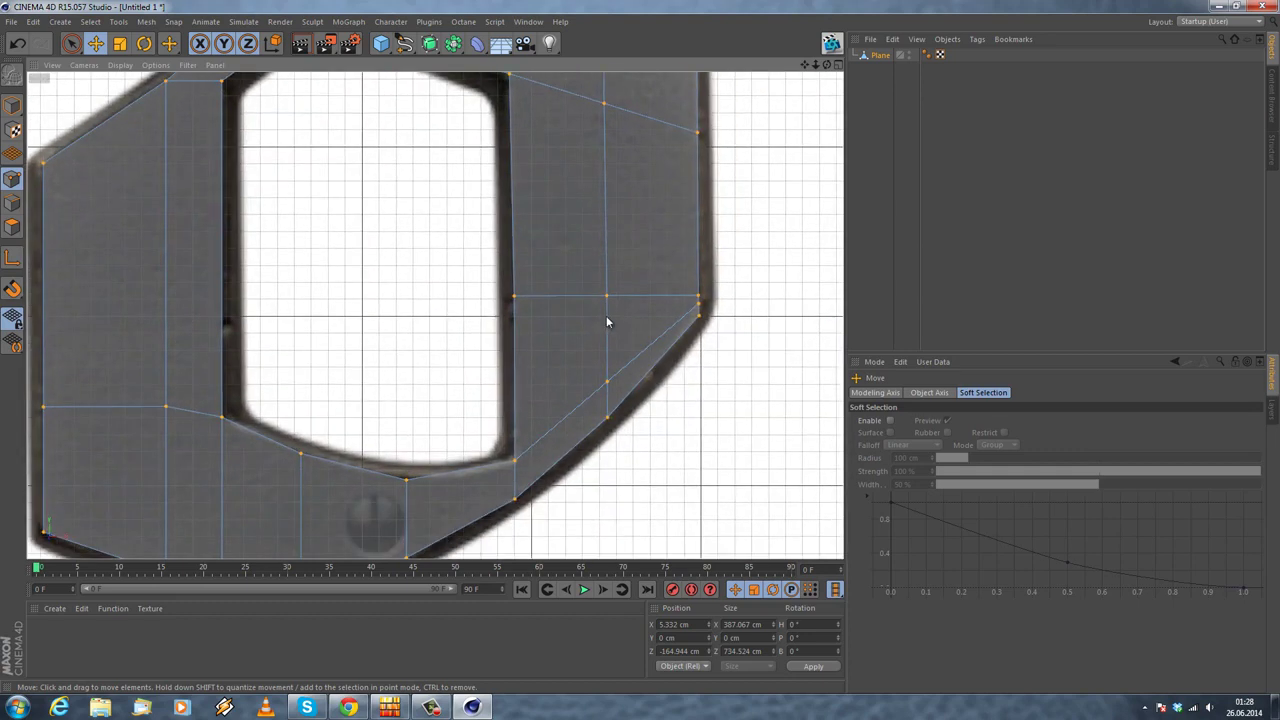
pyautogui.scroll(-8, 588, 321)
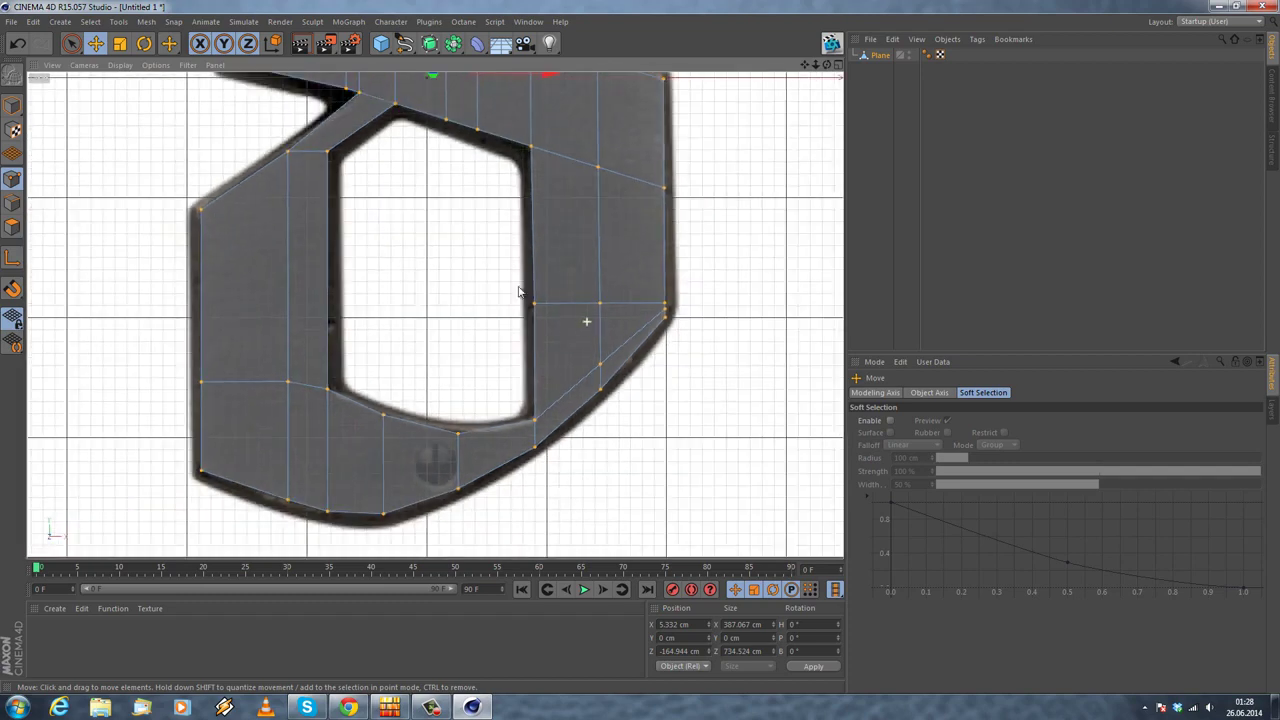
pyautogui.keyDown('alt'); pyautogui.moveTo(351, 237); pyautogui.dragTo(375, 315); pyautogui.keyUp('alt')
pyautogui.click(317, 168)
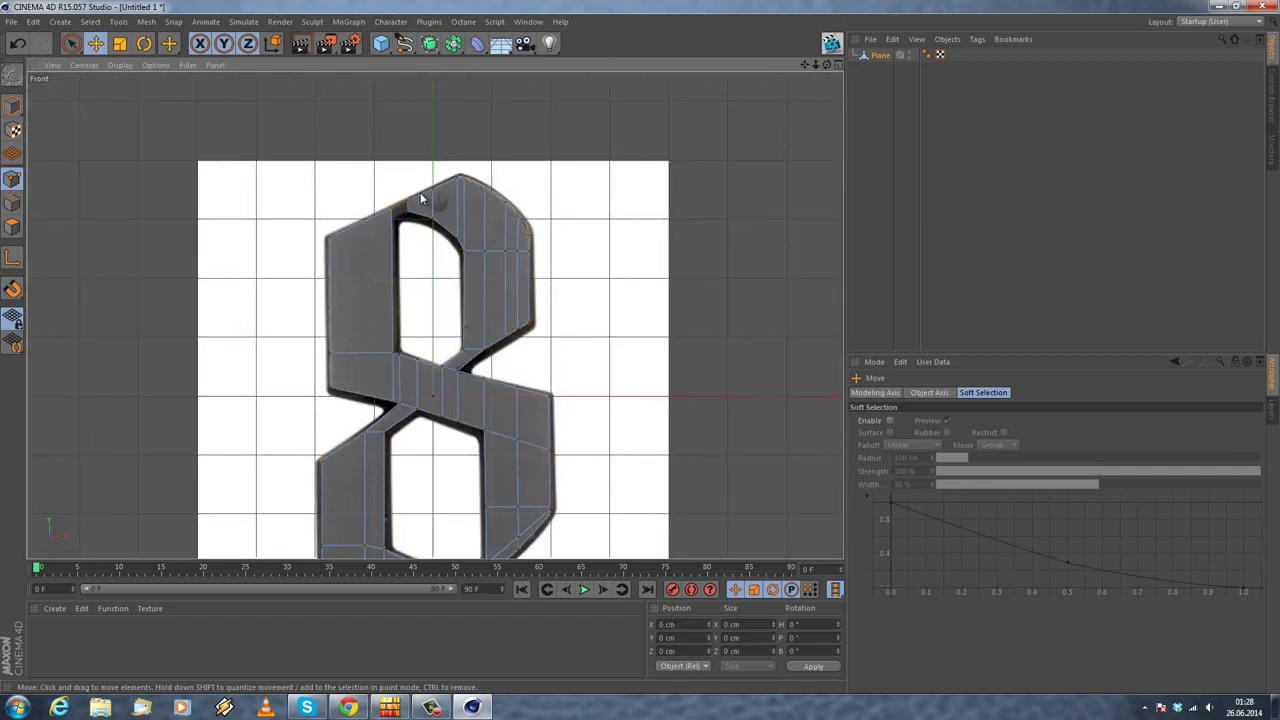
pyautogui.scroll(8, 419, 193)
pyautogui.rightClick(244, 181)
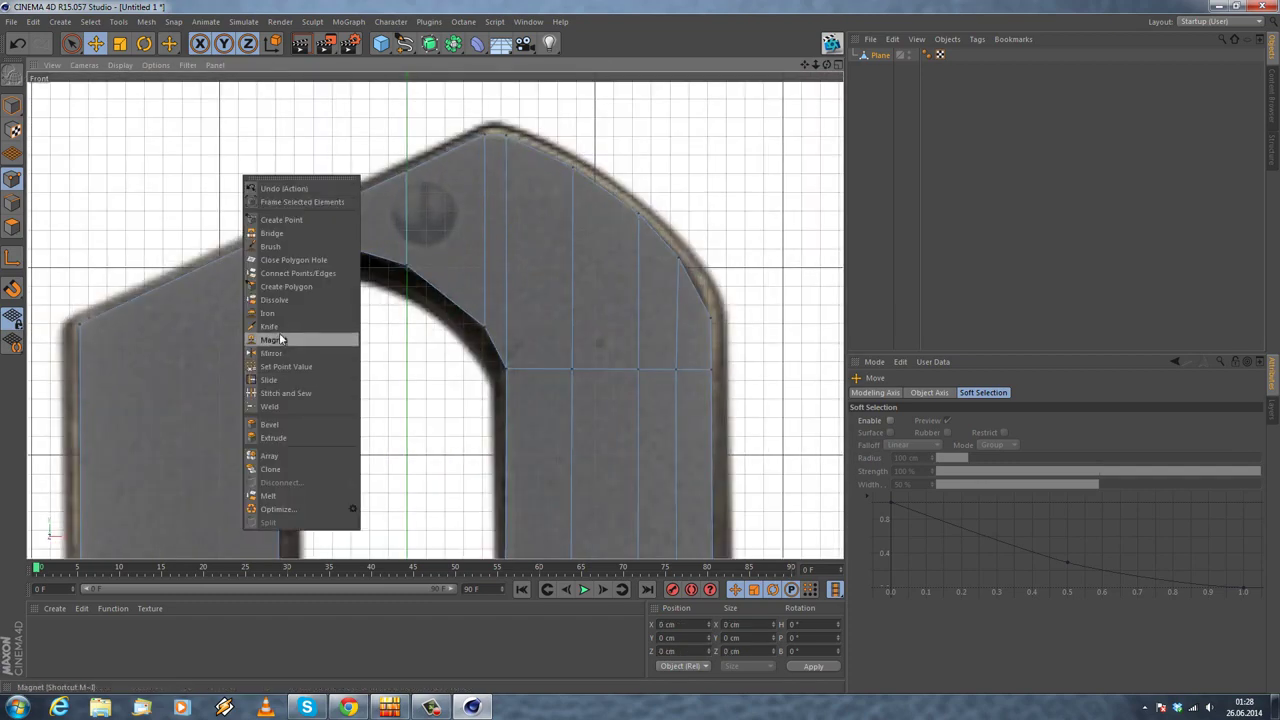
pyautogui.click(290, 338)
pyautogui.keyDown('alt'); pyautogui.moveTo(222, 272); pyautogui.dragTo(340, 281, button='middle'); pyautogui.keyUp('alt')
pyautogui.click(336, 291)
# Step: Bridge the end of the upper-left section's new top strip to the facing arch edge, closing the gap in the upper rim
pyautogui.rightClick(254, 157)
pyautogui.click(282, 210)
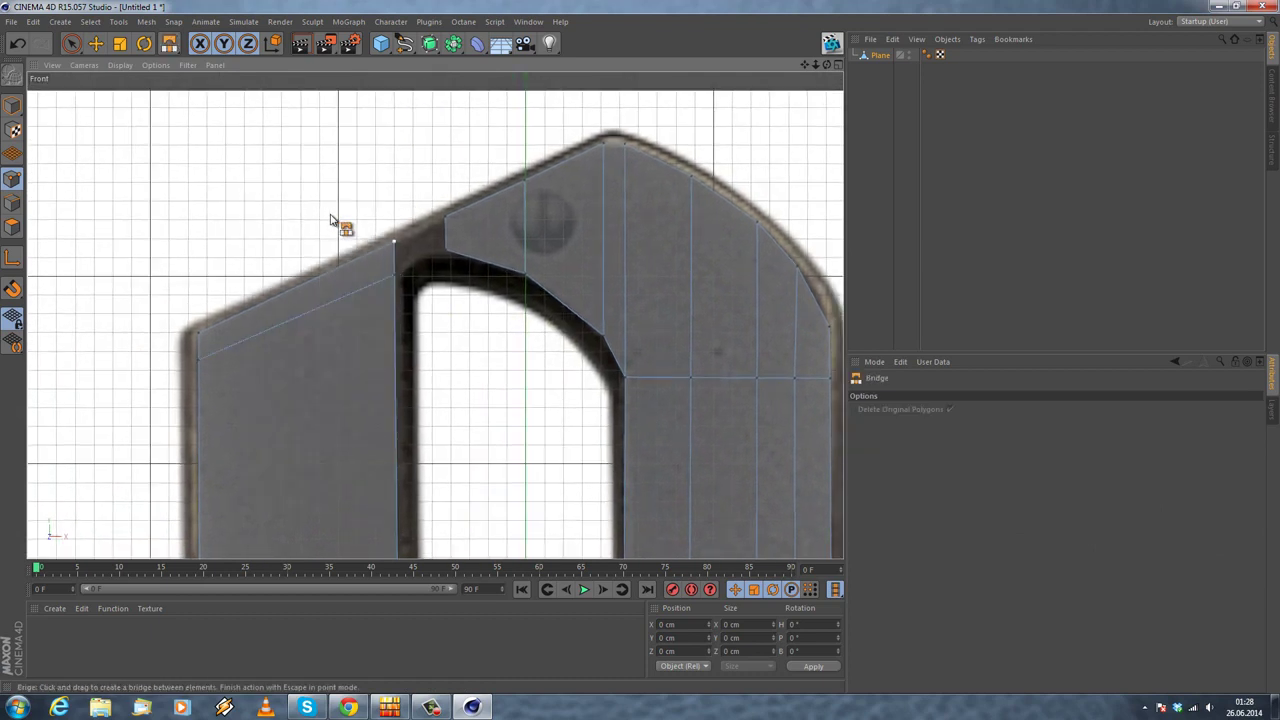
pyautogui.scroll(3, 440, 275)
pyautogui.moveTo(447, 265); pyautogui.dragTo(450, 313)
pyautogui.moveTo(524, 230); pyautogui.dragTo(534, 288)
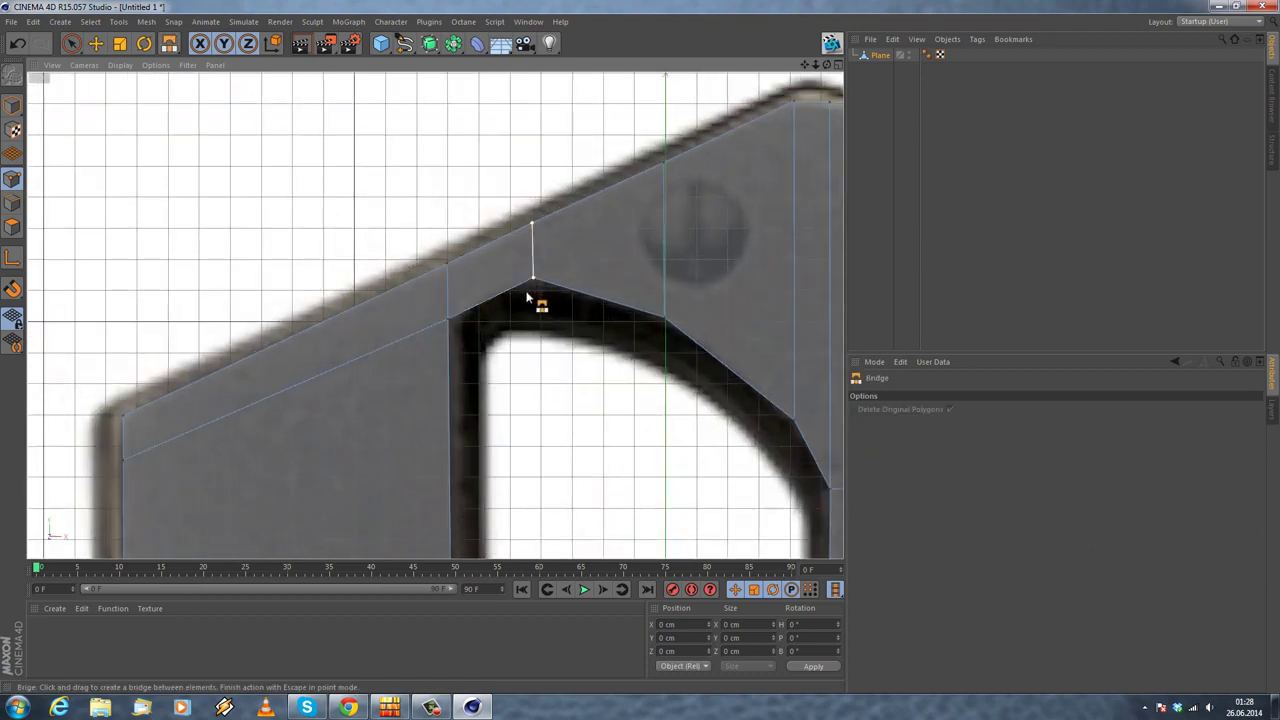
pyautogui.click(96, 44)
pyautogui.scroll(-8, 266, 194)
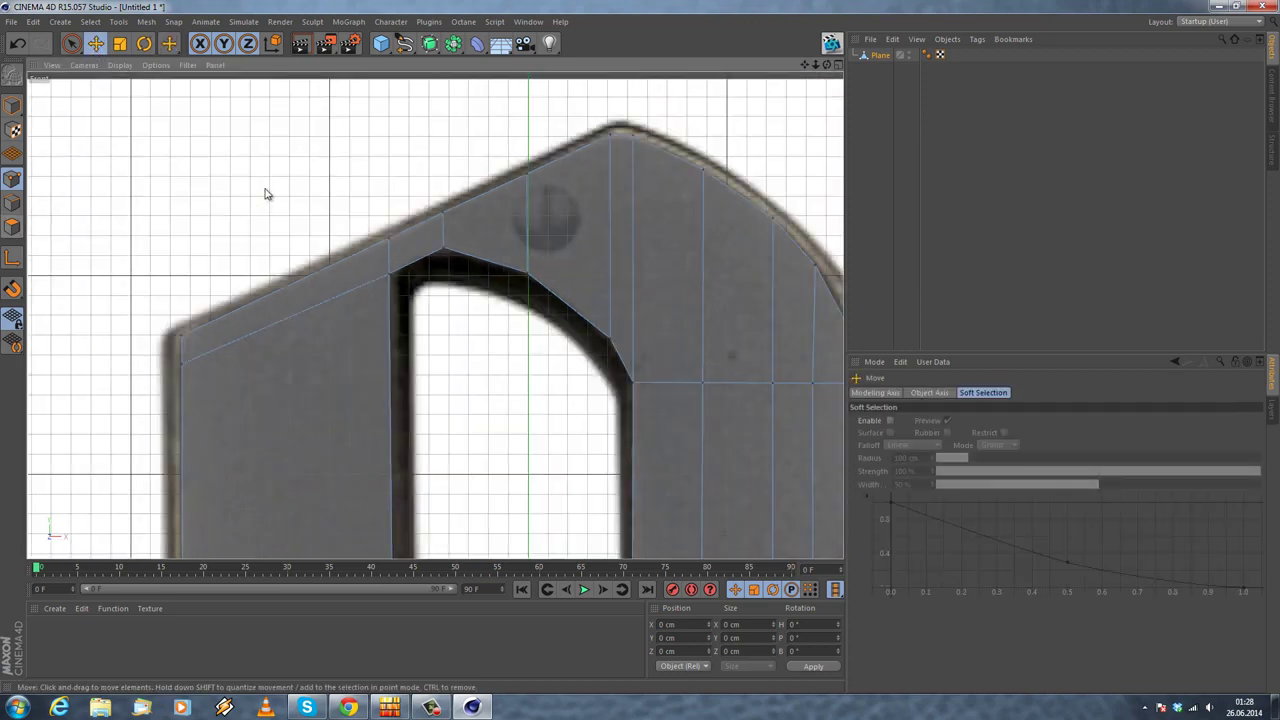
# Step: Select all of the plane's polygons and align their normals
pyautogui.keyDown('alt'); pyautogui.moveTo(381, 304); pyautogui.dragTo(380, 345, button='middle'); pyautogui.keyUp('alt')
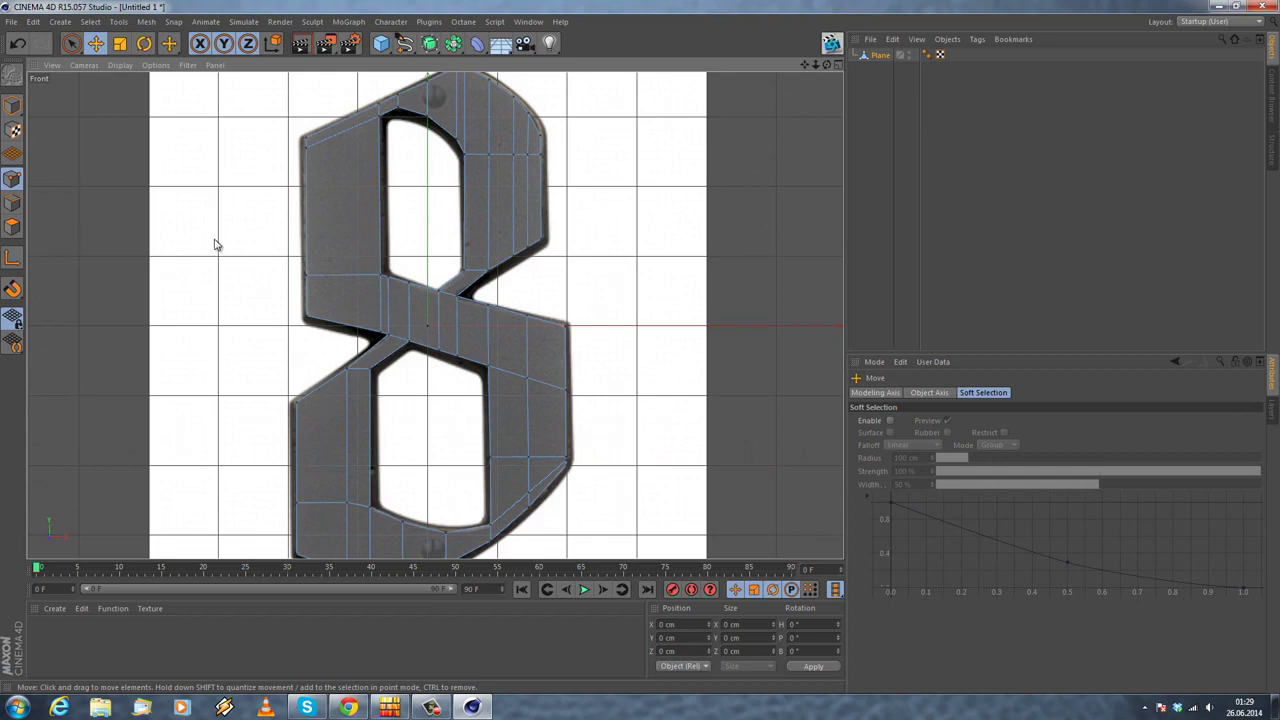
pyautogui.keyDown('alt'); pyautogui.moveTo(191, 194); pyautogui.dragTo(222, 345, button='middle'); pyautogui.keyUp('alt')
pyautogui.hotkey('ctrl', 'a')
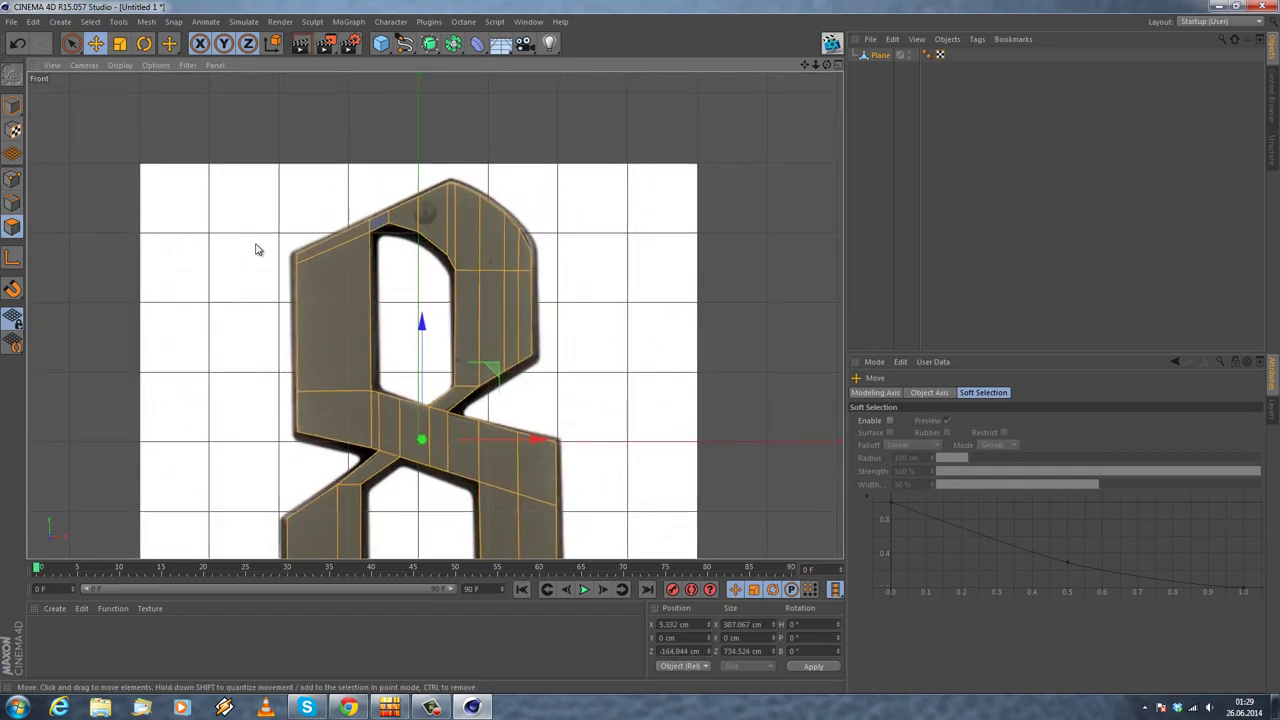
pyautogui.scroll(3, 255, 249)
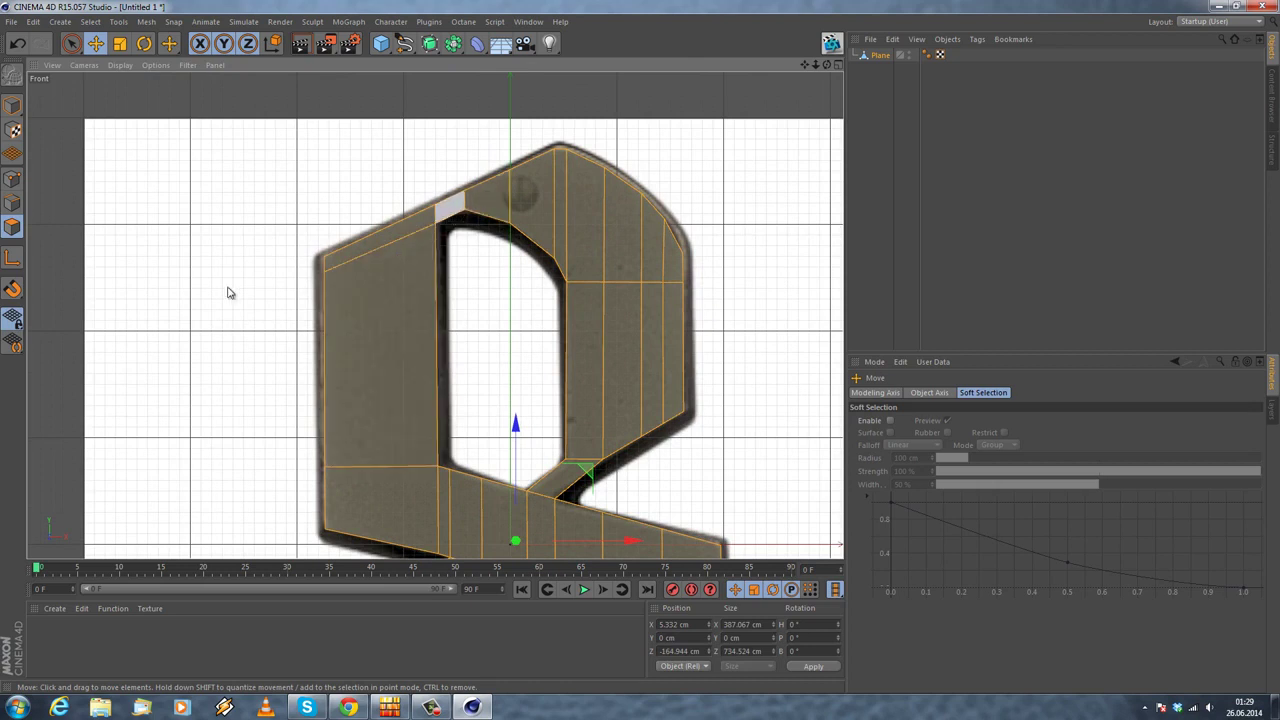
pyautogui.rightClick(340, 185)
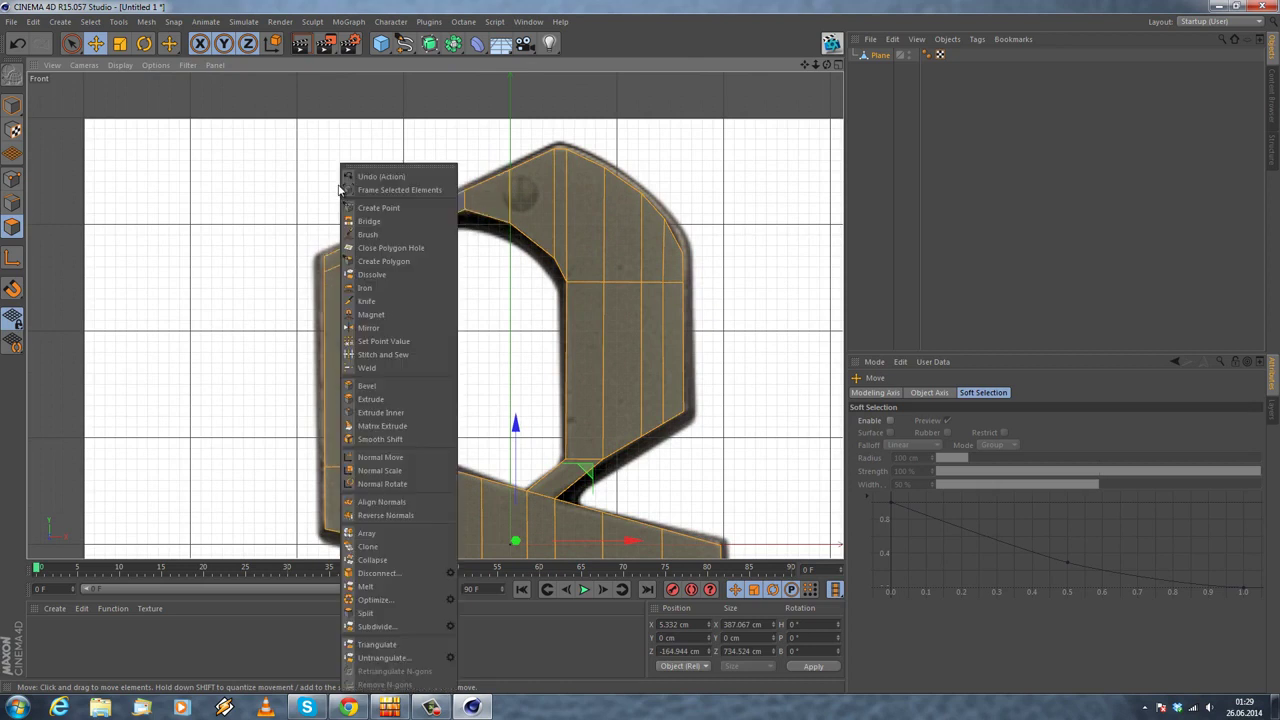
pyautogui.click(354, 503)
pyautogui.scroll(-3, 366, 352)
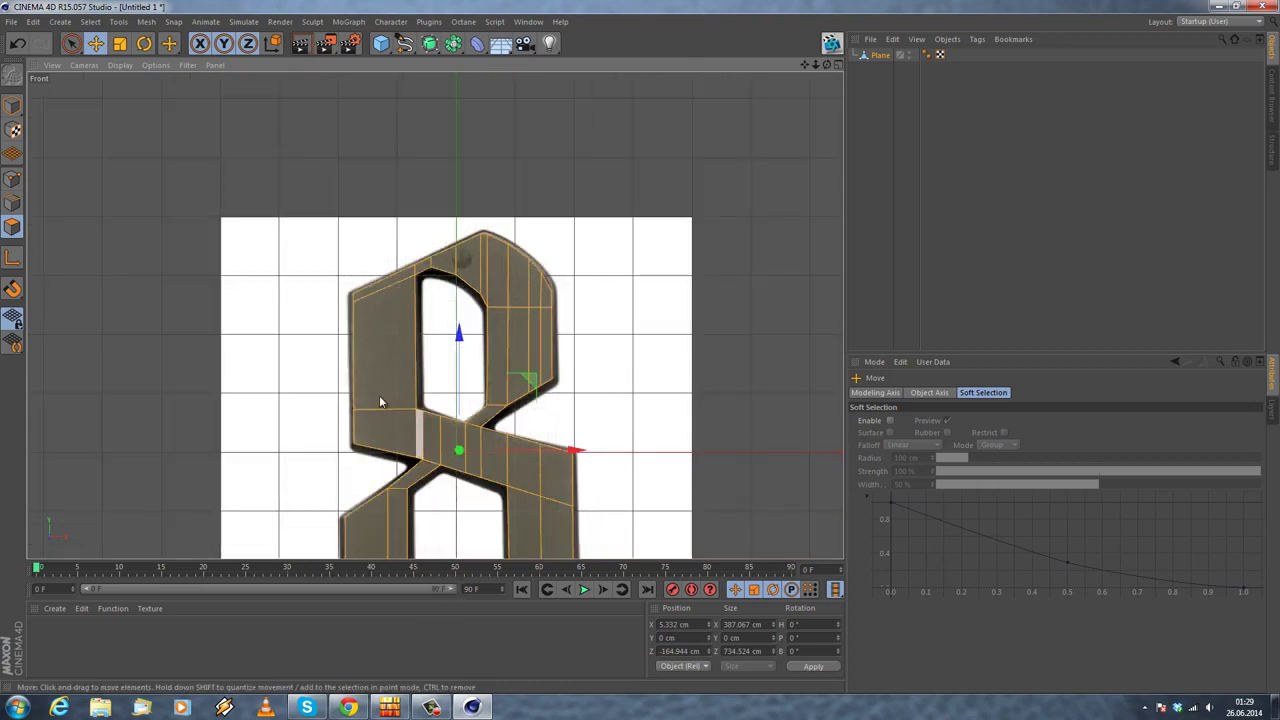
pyautogui.rightClick(381, 399)
pyautogui.click(170, 393)
# Step: Examine the 8's polygons in the perspective view, undo the stray polygon selection and leave nothing selected
pyautogui.keyDown('alt'); pyautogui.moveTo(249, 436); pyautogui.dragTo(231, 289, button='middle'); pyautogui.keyUp('alt')
pyautogui.middleClick(283, 260)
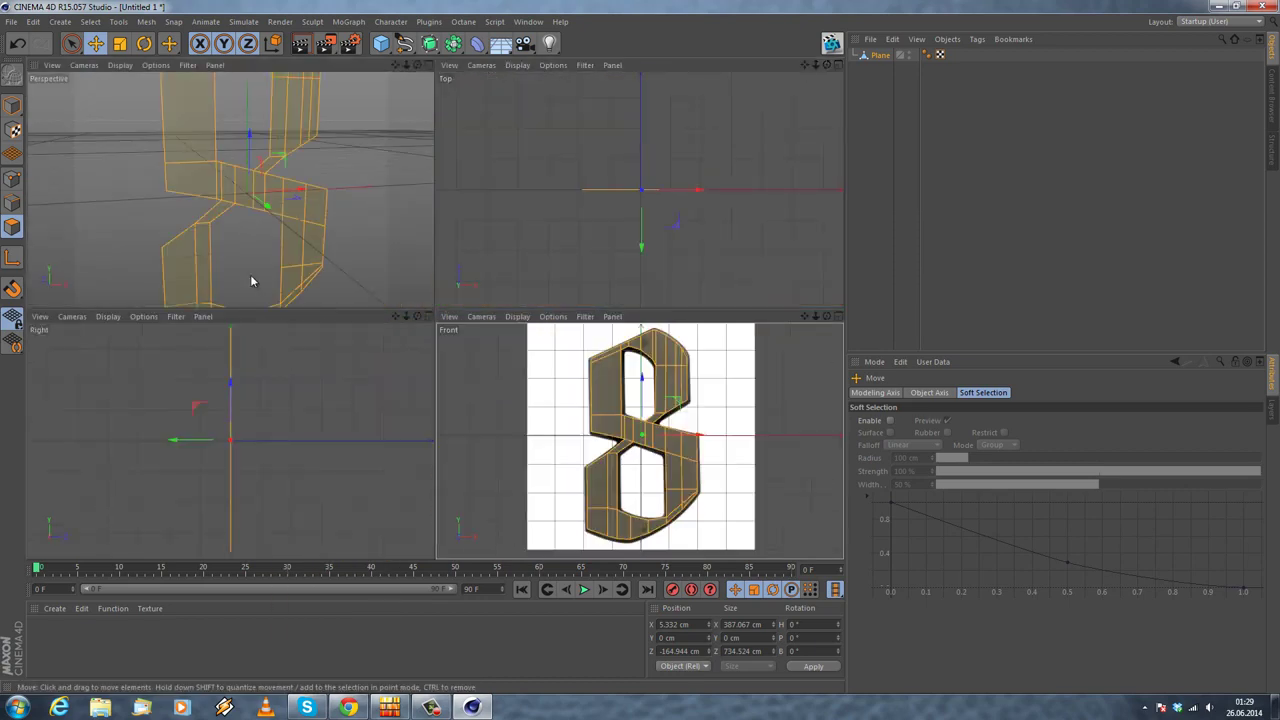
pyautogui.middleClick(251, 289)
pyautogui.keyDown('alt'); pyautogui.moveTo(209, 306); pyautogui.dragTo(580, 294); pyautogui.keyUp('alt')
pyautogui.middleClick(582, 300)
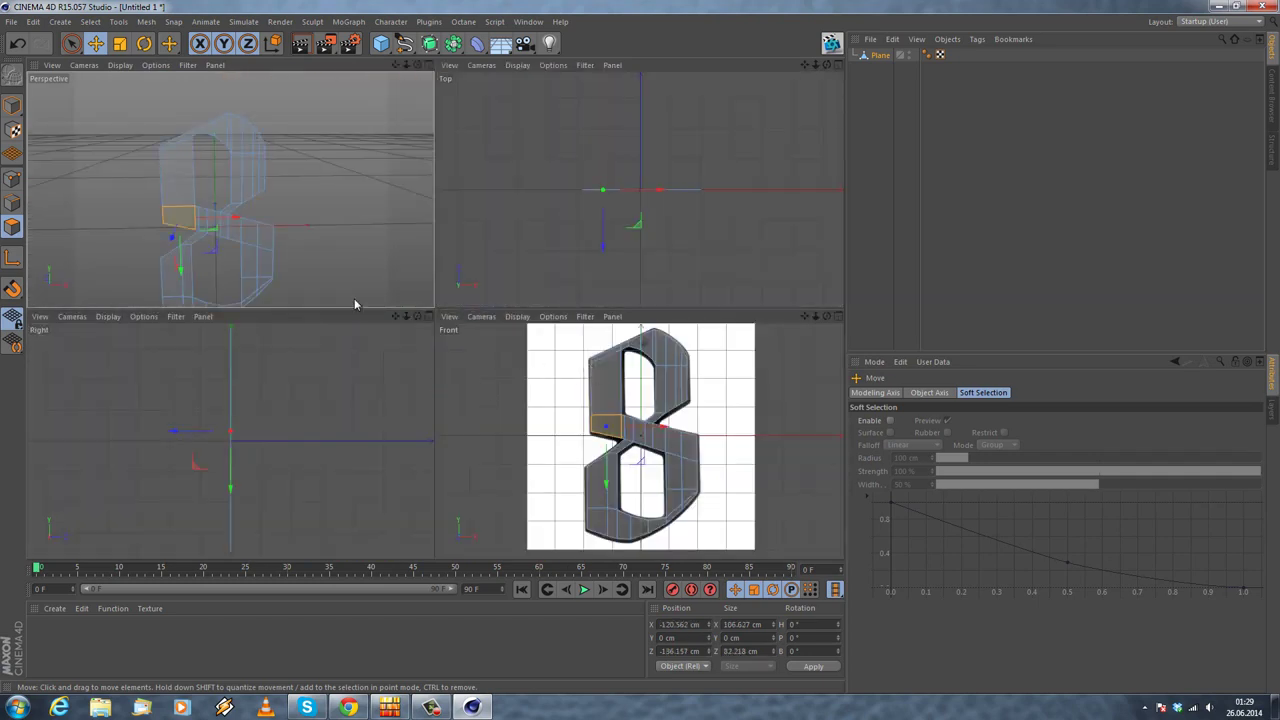
pyautogui.click(18, 43)
pyautogui.click(281, 147)
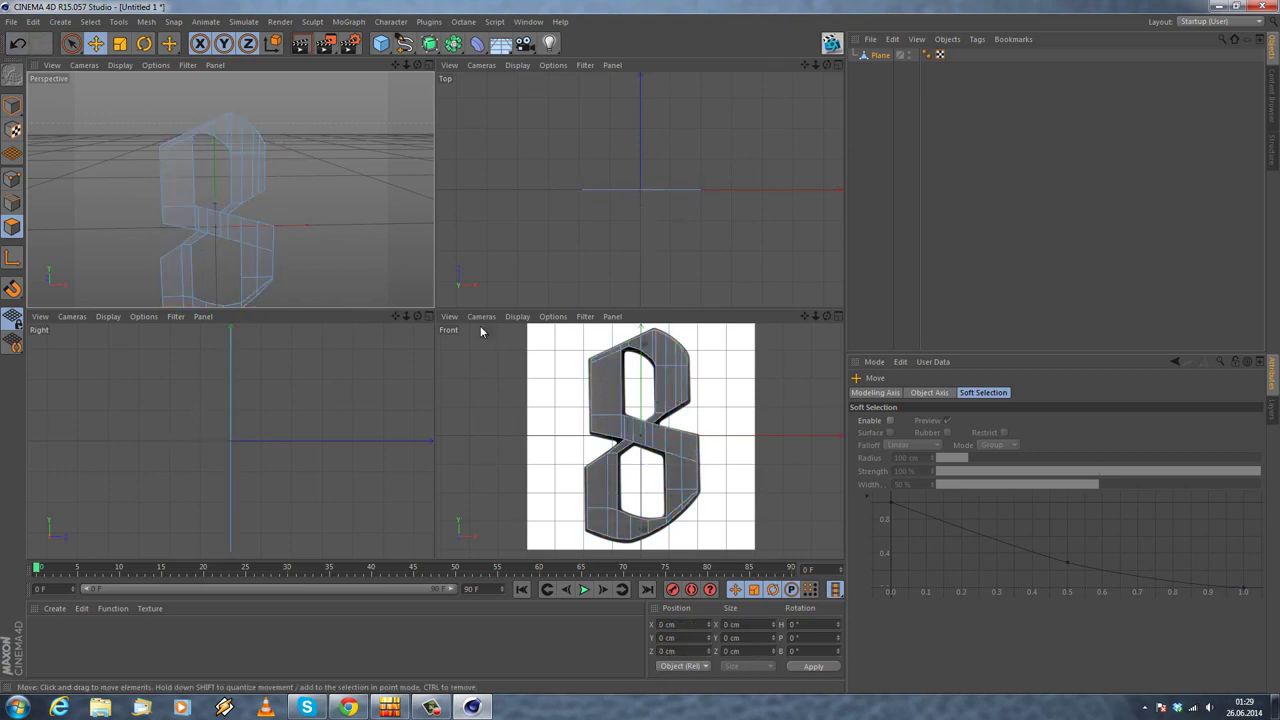
# Step: Select the three points of the horizontal edge row beside the lower opening's right side and move them straight up
pyautogui.middleClick(520, 380)
pyautogui.scroll(3, 516, 388)
pyautogui.moveTo(491, 377); pyautogui.dragTo(480, 300, button='middle')
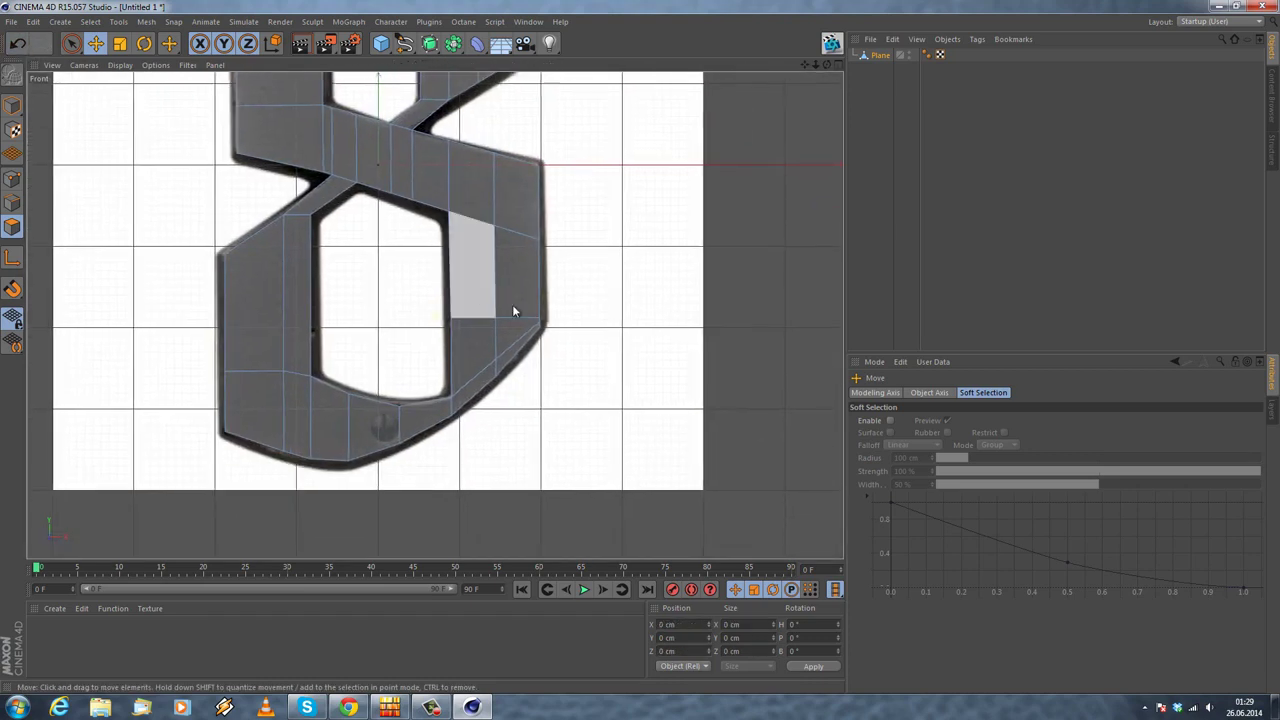
pyautogui.scroll(3, 549, 337)
pyautogui.click(12, 179)
pyautogui.moveTo(460, 302); pyautogui.dragTo(508, 250, button='middle')
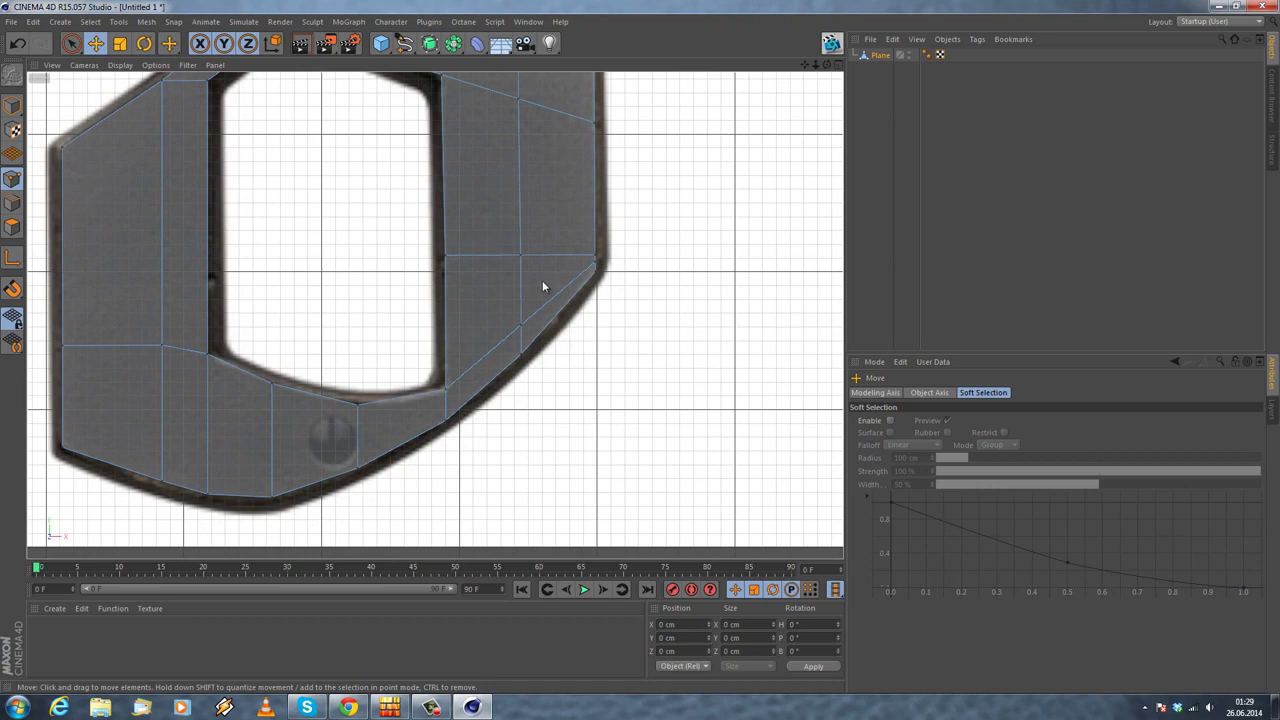
pyautogui.scroll(2, 590, 245)
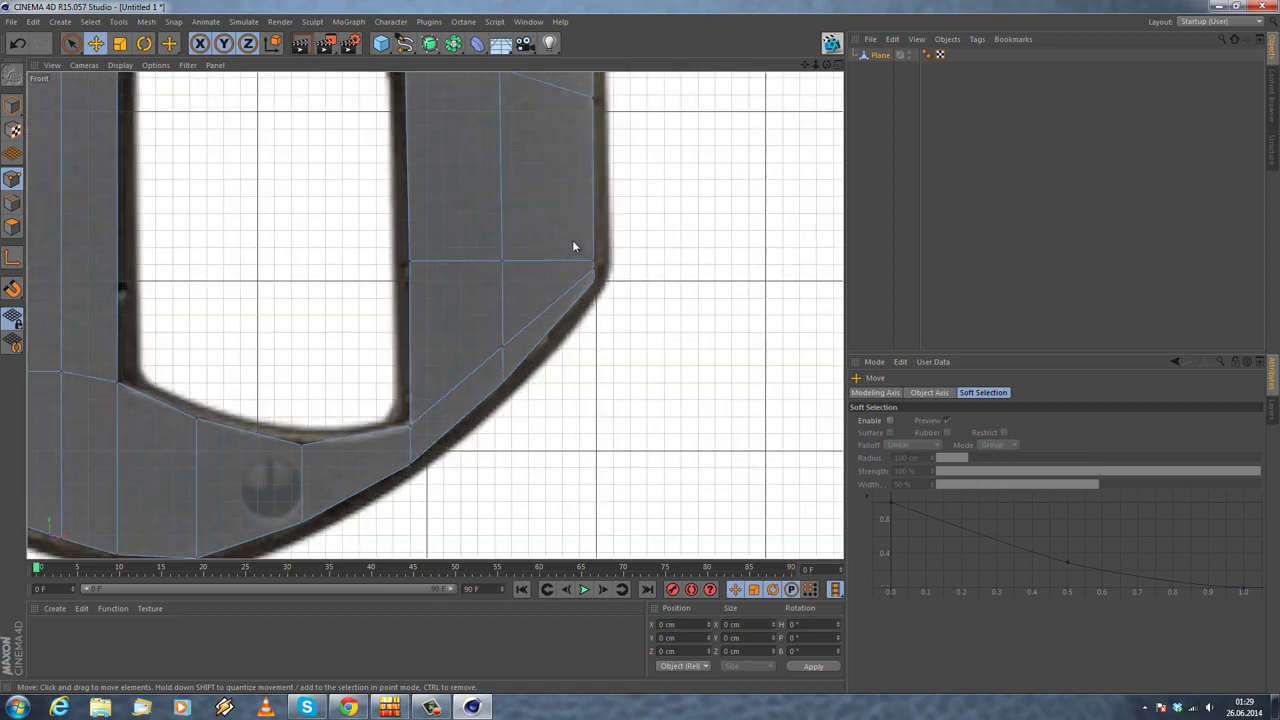
pyautogui.scroll(-3, 480, 245)
pyautogui.scroll(1, 554, 286)
pyautogui.click(540, 315)
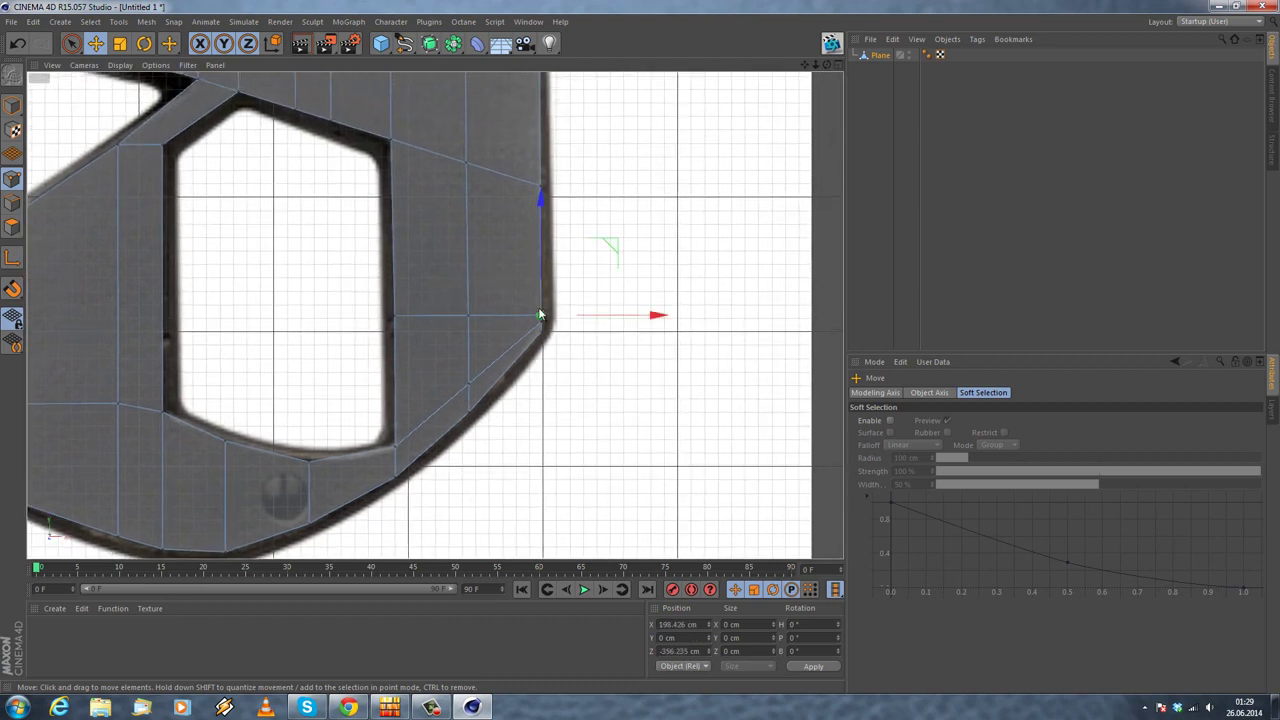
pyautogui.keyDown('shift'); pyautogui.click(465, 317); pyautogui.keyUp('shift')
pyautogui.keyDown('shift'); pyautogui.click(397, 317); pyautogui.keyUp('shift')
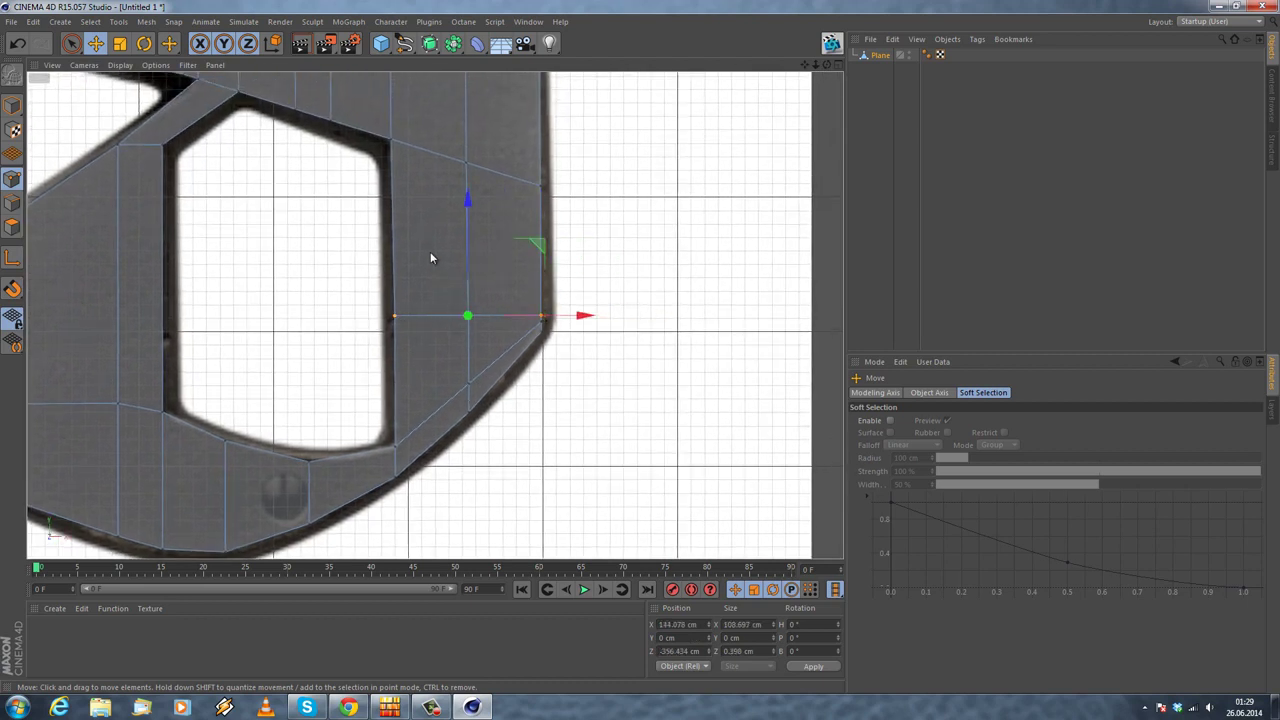
pyautogui.moveTo(471, 256); pyautogui.dragTo(468, 209)
pyautogui.click(611, 286)
# Step: Raise the inner strip's outermost point along the right edge, just above the lower-right corner
pyautogui.click(540, 322)
pyautogui.click(467, 380)
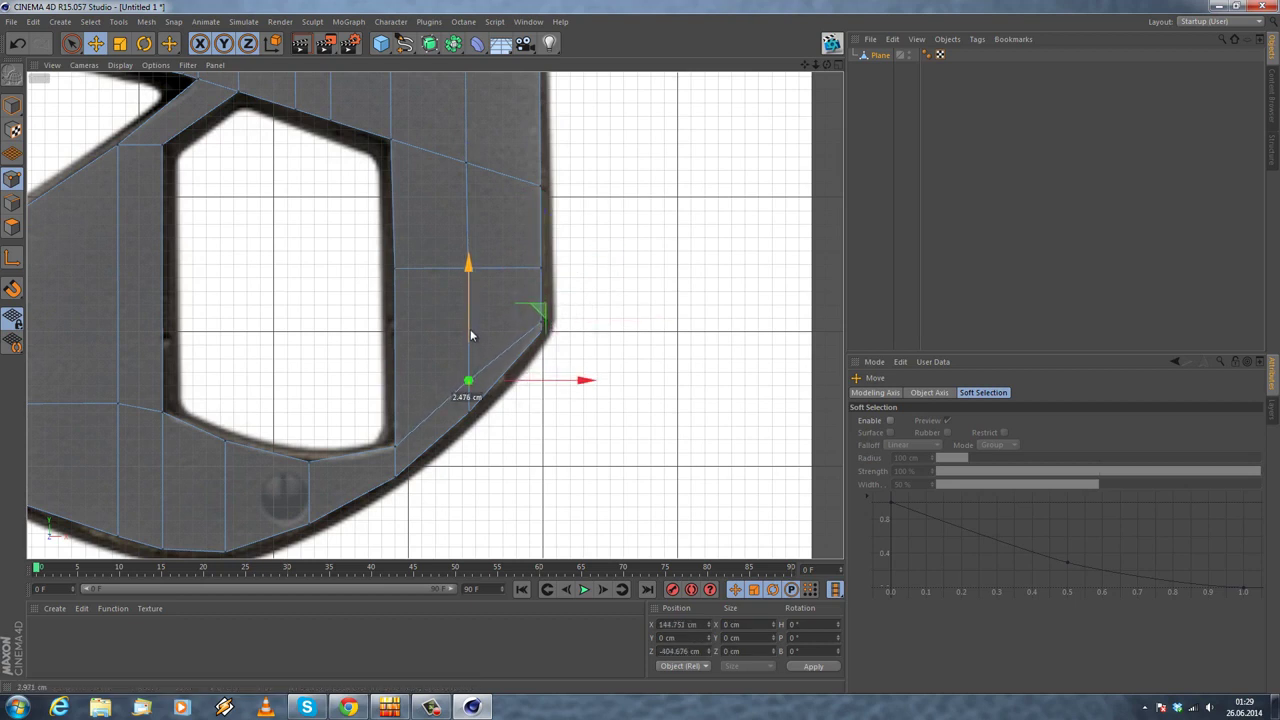
pyautogui.click(566, 408)
pyautogui.click(541, 322)
pyautogui.moveTo(541, 286); pyautogui.dragTo(540, 255)
pyautogui.click(580, 349)
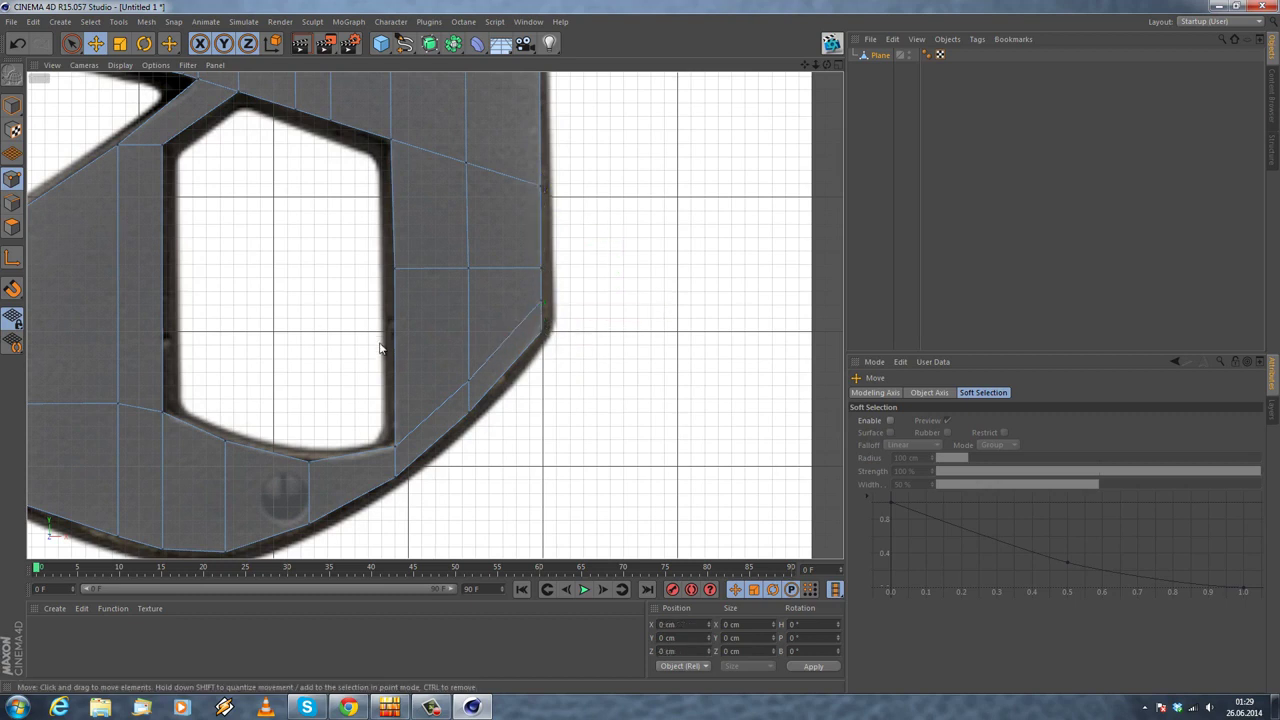
# Step: Examine the whole 8 mesh against the reference image in the front view
pyautogui.keyDown('alt'); pyautogui.moveTo(379, 355); pyautogui.dragTo(408, 300, button='middle'); pyautogui.keyUp('alt')
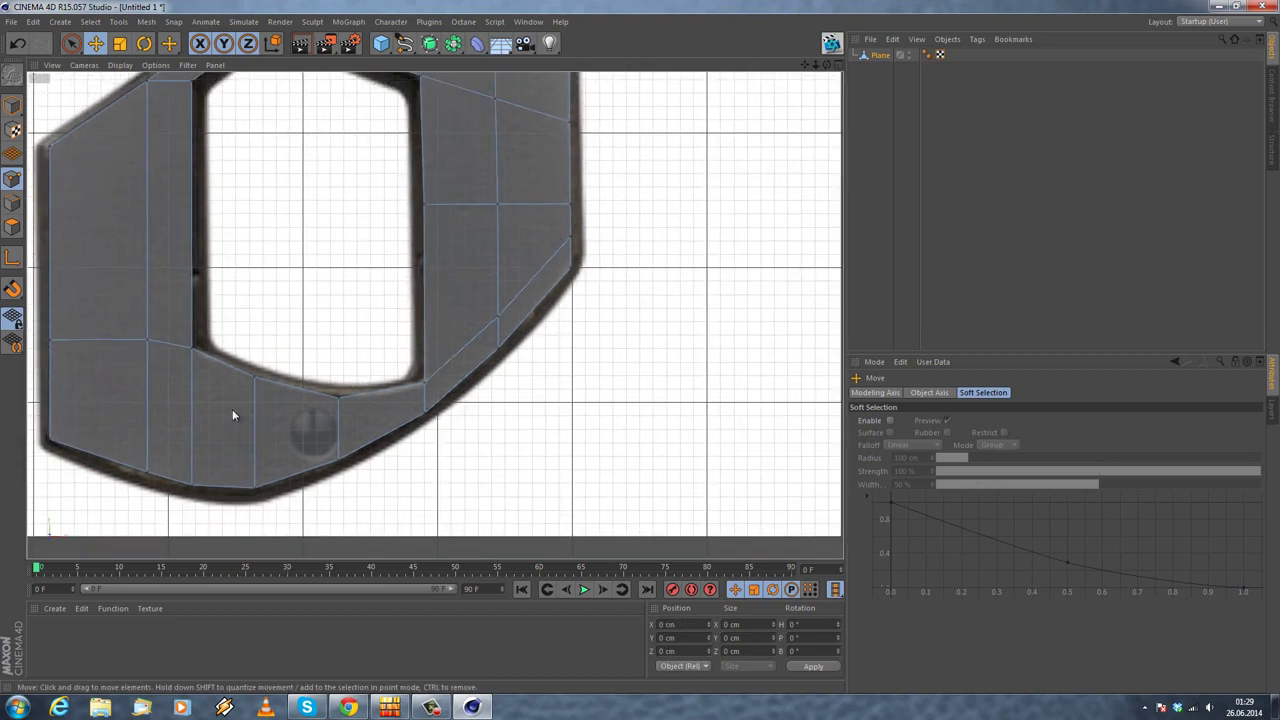
pyautogui.keyDown('alt'); pyautogui.moveTo(218, 361); pyautogui.dragTo(151, 330, button='right'); pyautogui.keyUp('alt')
pyautogui.keyDown('alt'); pyautogui.moveTo(138, 318); pyautogui.dragTo(261, 393, button='middle'); pyautogui.keyUp('alt')
pyautogui.keyDown('alt'); pyautogui.moveTo(255, 302); pyautogui.dragTo(256, 372, button='middle'); pyautogui.keyUp('alt')
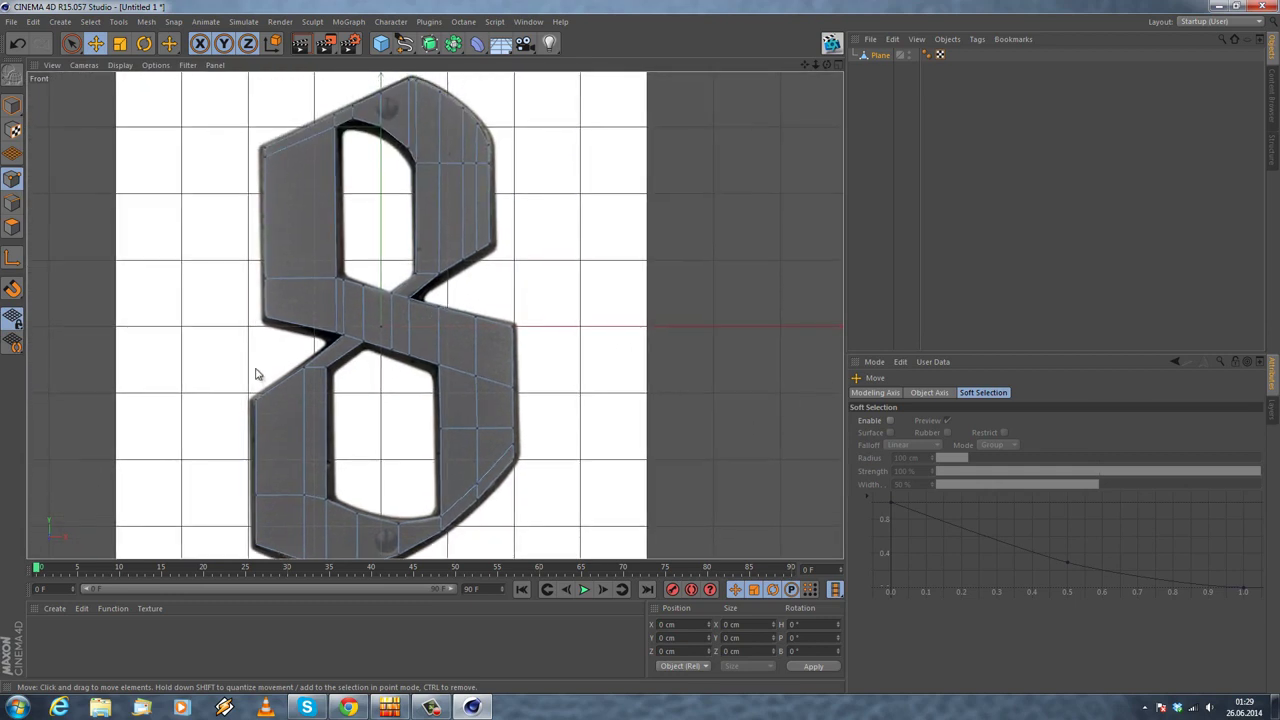
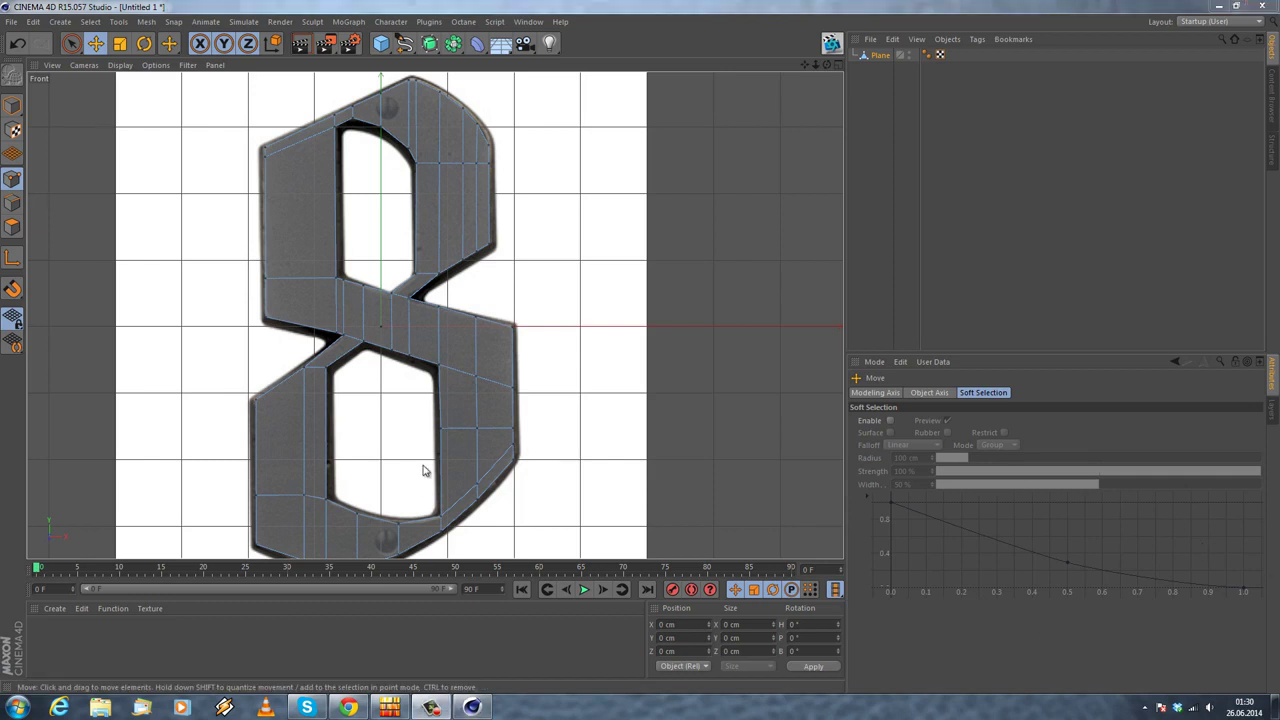
pyautogui.middleClick(204, 201)
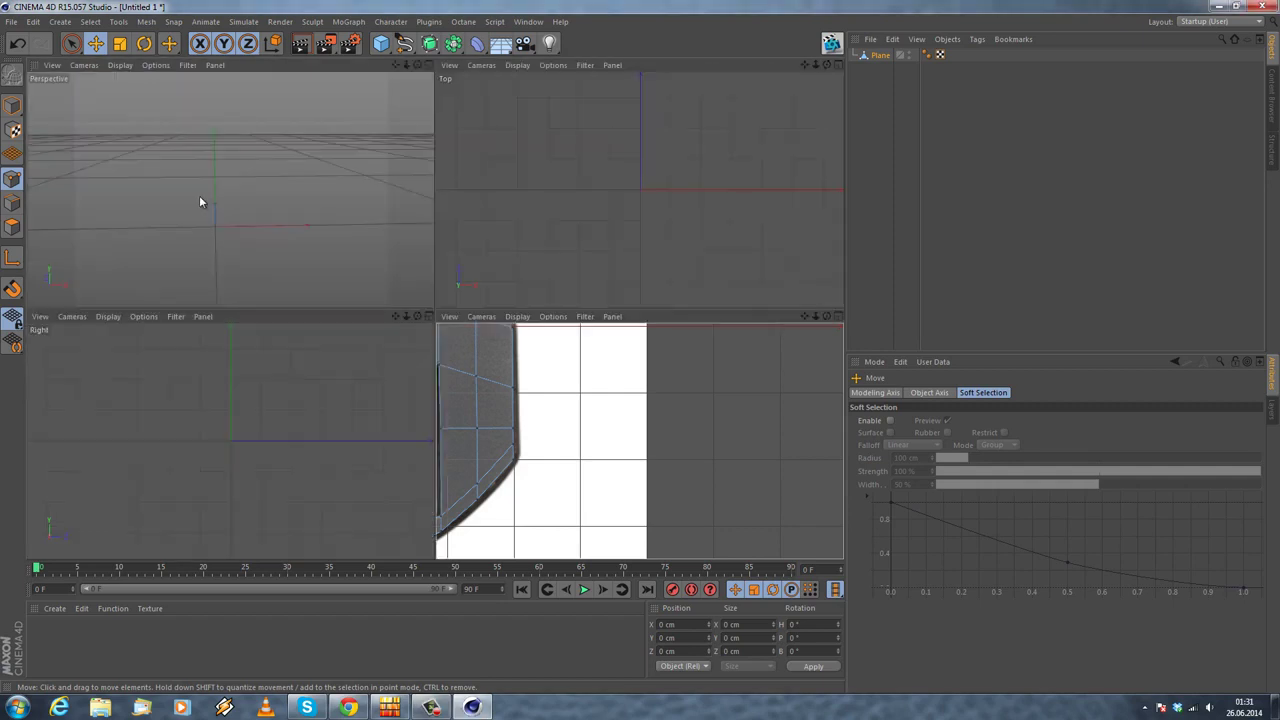
pyautogui.middleClick(226, 219)
pyautogui.middleClick(400, 215)
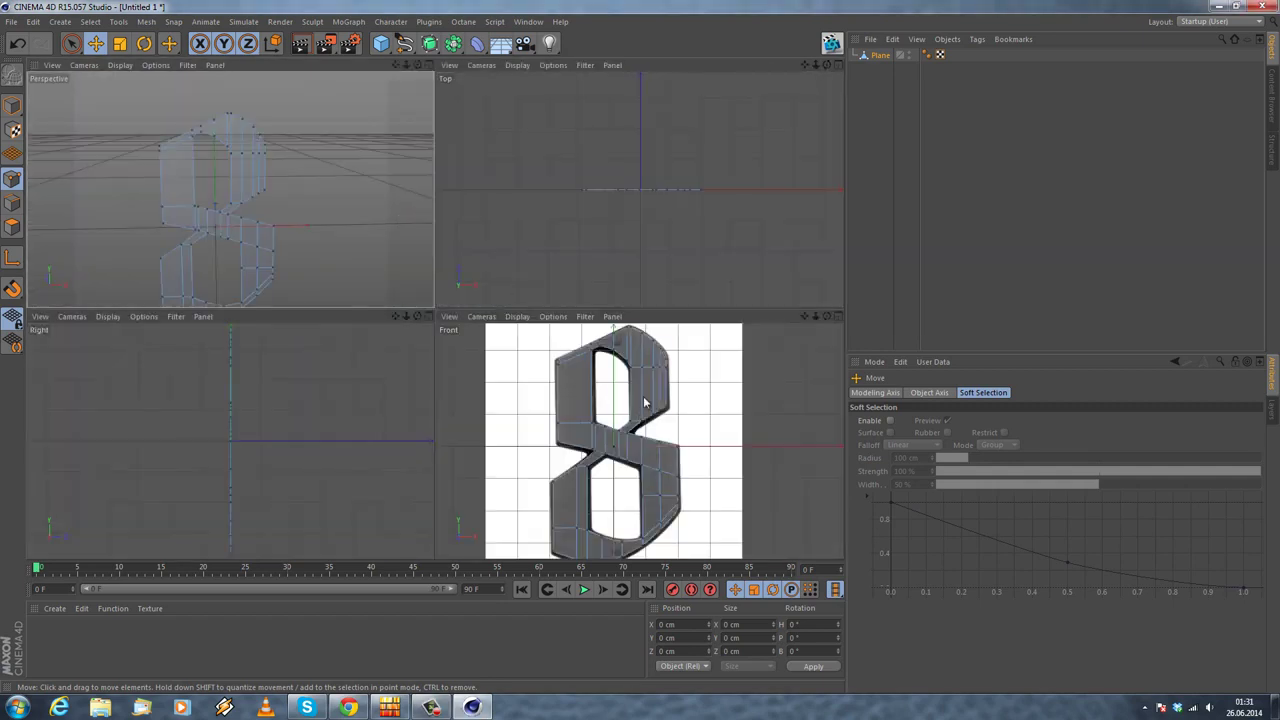
pyautogui.middleClick(643, 399)
pyautogui.keyDown('alt'); pyautogui.moveTo(386, 333); pyautogui.dragTo(399, 309, button='middle'); pyautogui.keyUp('alt')
pyautogui.scroll(-4, 400, 310)
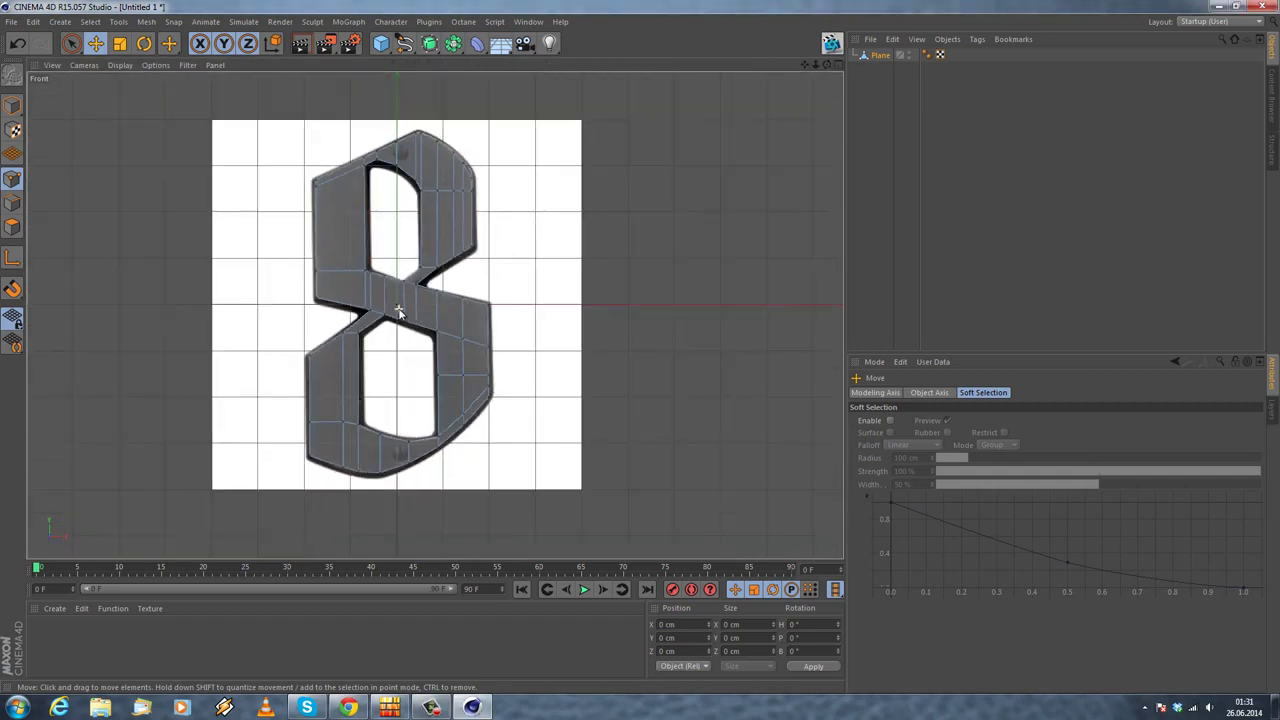
pyautogui.scroll(5, 400, 310)
pyautogui.keyDown('alt'); pyautogui.moveTo(399, 252); pyautogui.dragTo(405, 274, button='middle'); pyautogui.keyUp('alt')
# Step: Inspect the flat 8 mesh from several angles in the perspective view, with polygon editing active
pyautogui.middleClick(249, 210)
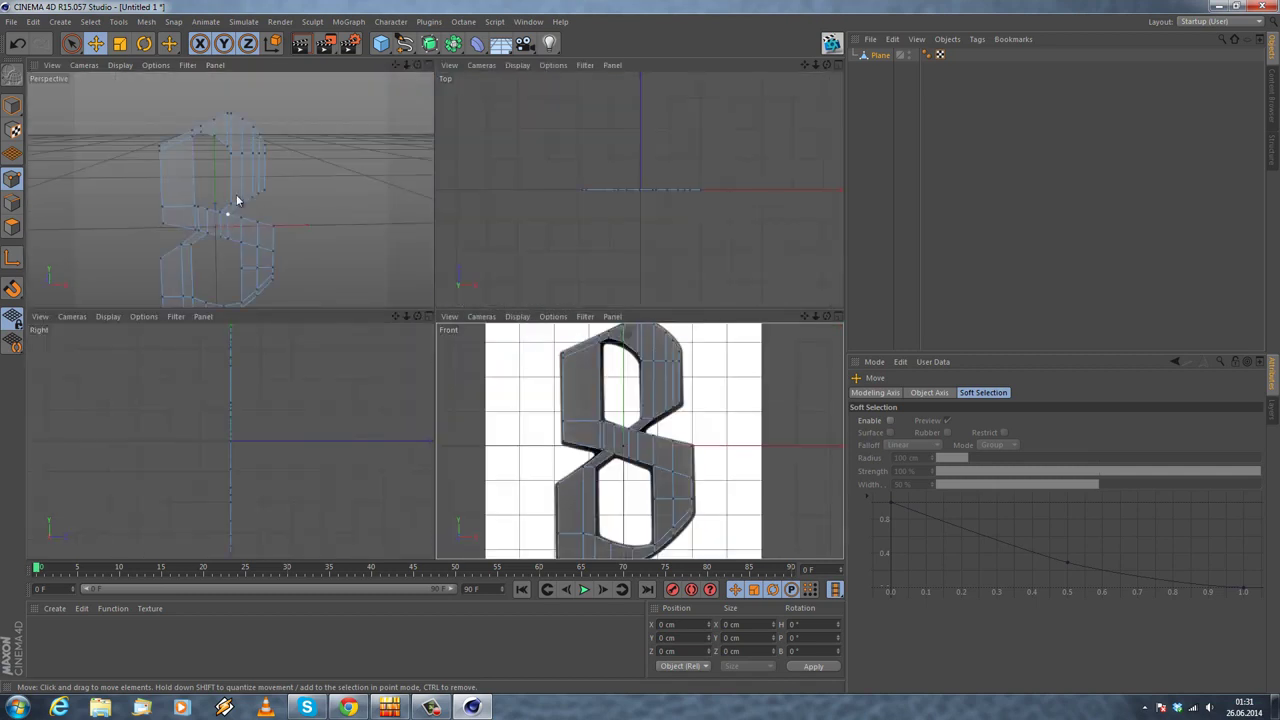
pyautogui.middleClick(209, 238)
pyautogui.keyDown('alt'); pyautogui.moveTo(266, 200); pyautogui.dragTo(150, 260); pyautogui.keyUp('alt')
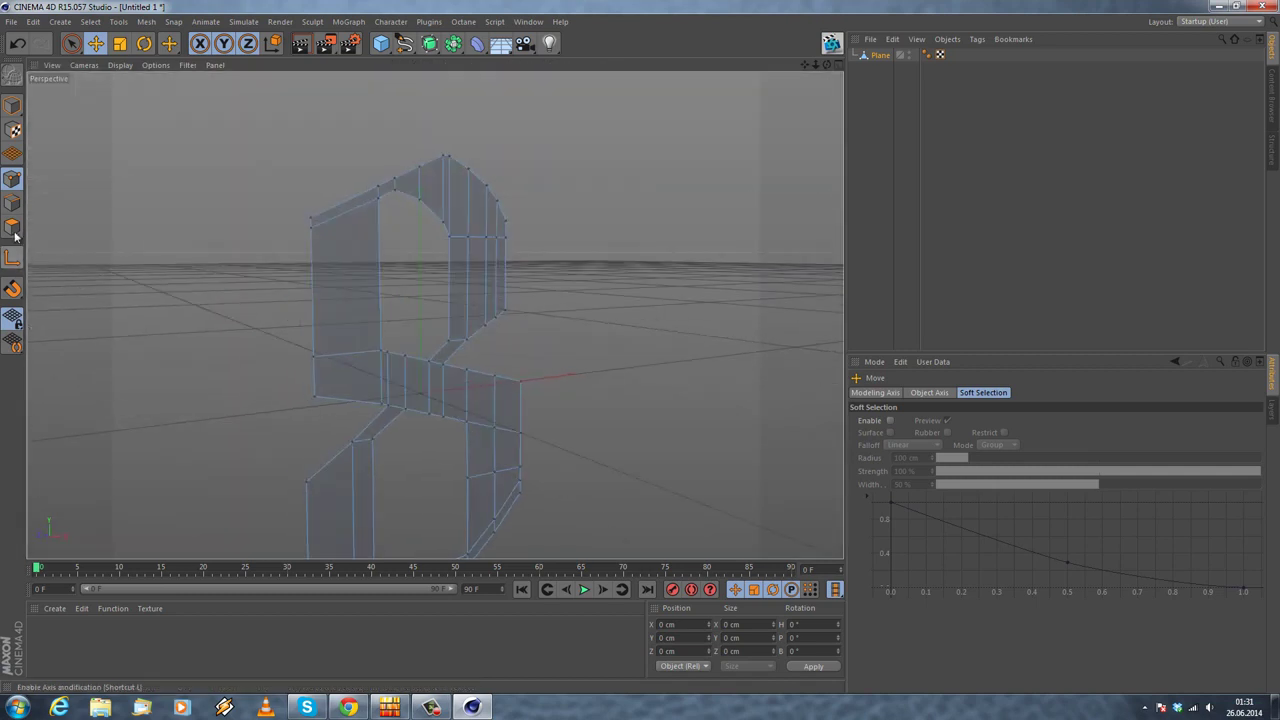
pyautogui.keyDown('alt'); pyautogui.moveTo(354, 342); pyautogui.dragTo(275, 235, button='middle'); pyautogui.keyUp('alt')
pyautogui.moveTo(432, 316)
pyautogui.keyDown('alt'); pyautogui.mouseDown()
pyautogui.moveTo(373, 325)
pyautogui.moveTo(437, 325)
pyautogui.mouseUp(); pyautogui.keyUp('alt')
pyautogui.scroll(3, 381, 246)
pyautogui.keyDown('alt'); pyautogui.moveTo(314, 372); pyautogui.dragTo(322, 254); pyautogui.keyUp('alt')
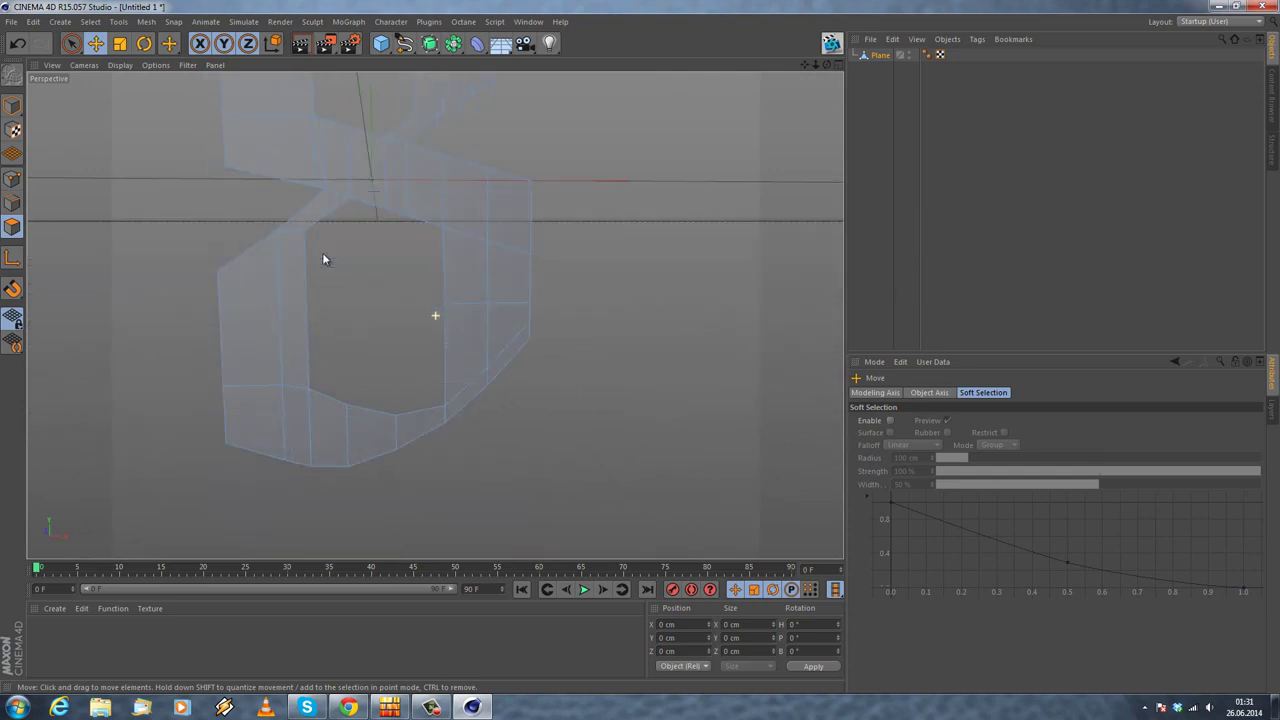
pyautogui.keyDown('alt'); pyautogui.moveTo(386, 297); pyautogui.dragTo(479, 469); pyautogui.keyUp('alt')
pyautogui.click(314, 214)
pyautogui.keyDown('alt'); pyautogui.moveTo(355, 294); pyautogui.dragTo(443, 290); pyautogui.keyUp('alt')
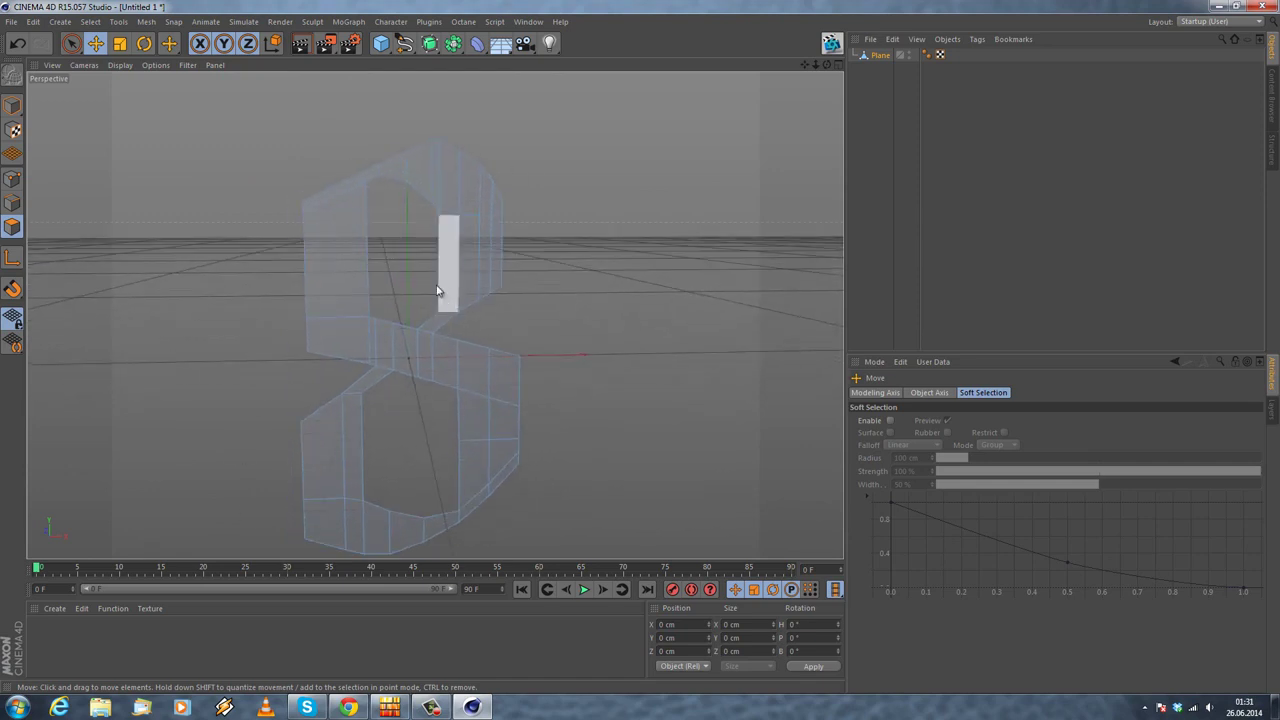
# Step: Select all of the 8's polygons and extrude them with an offset of 82.5 cm, leaving Create Caps off
pyautogui.hotkey('ctrl', 'a')
pyautogui.moveTo(194, 337)
pyautogui.keyDown('alt'); pyautogui.mouseDown()
pyautogui.moveTo(515, 346)
pyautogui.moveTo(205, 342)
pyautogui.mouseUp(); pyautogui.keyUp('alt')
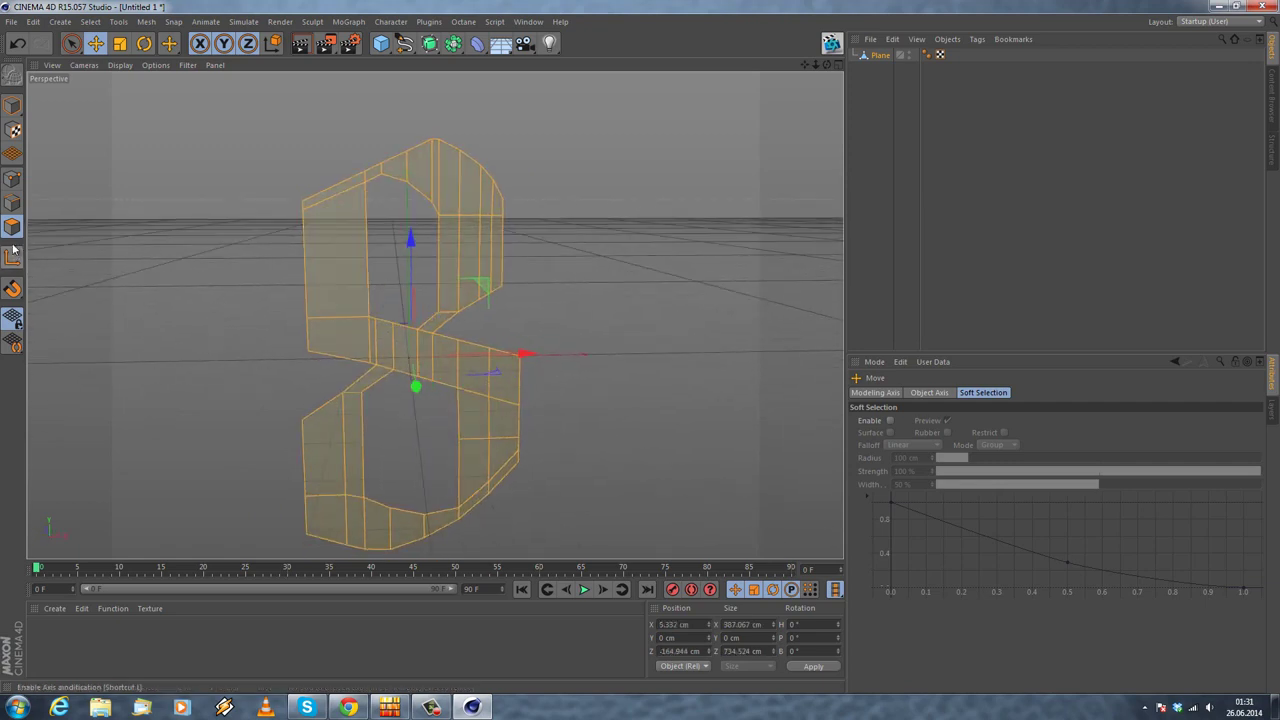
pyautogui.rightClick(244, 272)
pyautogui.click(262, 400)
pyautogui.moveTo(200, 357); pyautogui.dragTo(310, 358)
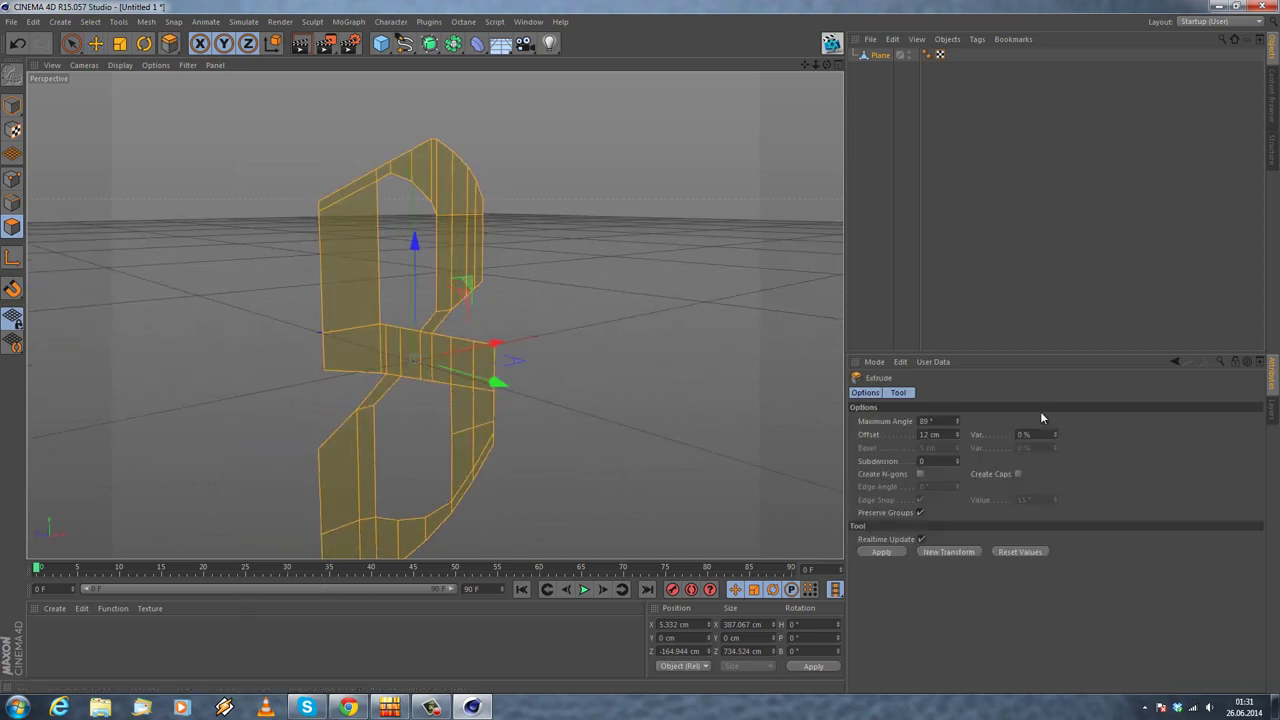
pyautogui.click(1019, 474)
pyautogui.keyDown('alt'); pyautogui.moveTo(428, 351); pyautogui.dragTo(503, 347); pyautogui.keyUp('alt')
pyautogui.click(1019, 474)
pyautogui.keyDown('alt'); pyautogui.moveTo(691, 388); pyautogui.dragTo(622, 354); pyautogui.keyUp('alt')
pyautogui.moveTo(622, 354); pyautogui.dragTo(682, 351)
pyautogui.keyDown('alt'); pyautogui.moveTo(431, 303); pyautogui.dragTo(424, 236); pyautogui.keyUp('alt')
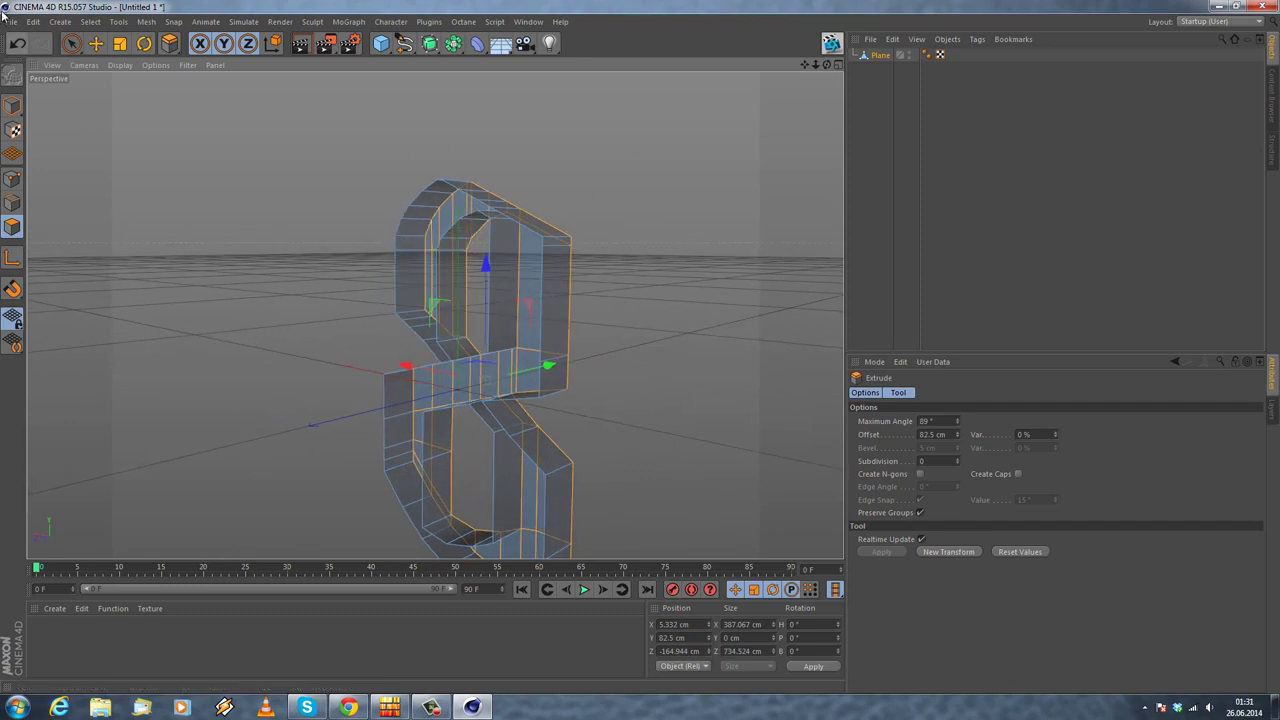
# Step: Undo the uncapped extrusion and extrude the 8's polygons again with Create Caps on and an offset of 60 cm
pyautogui.click(17, 45)
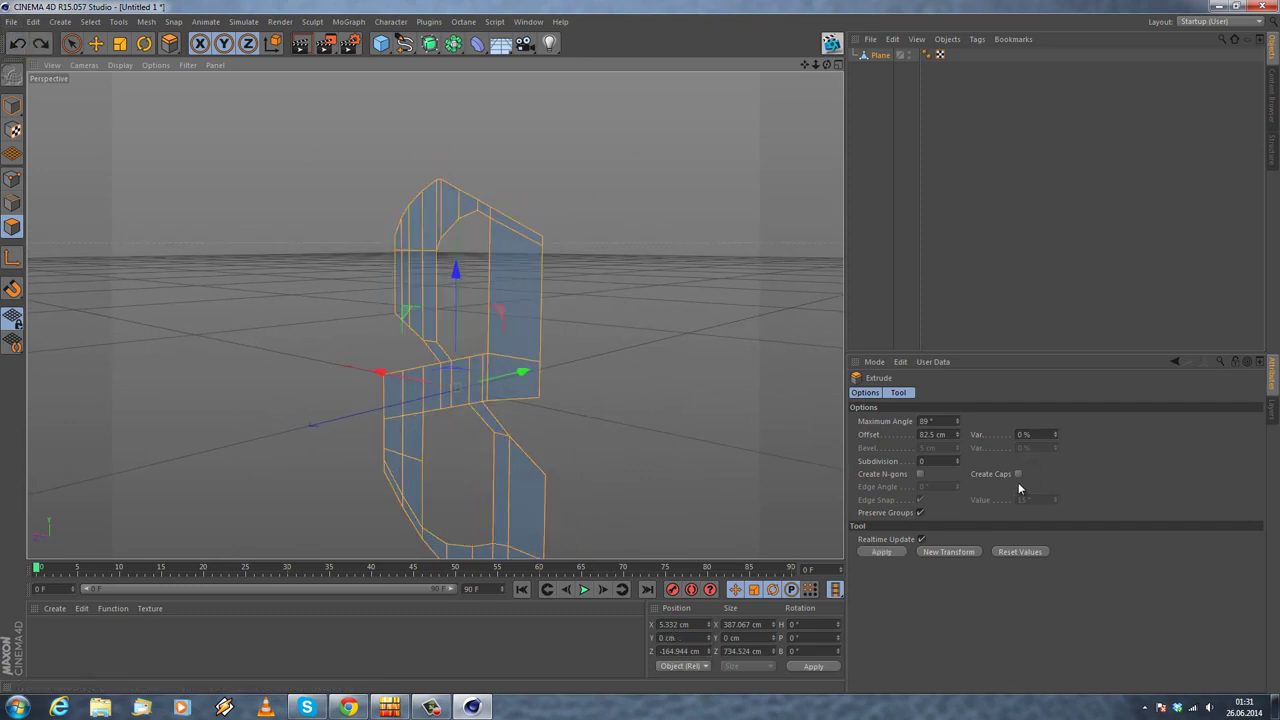
pyautogui.click(1019, 474)
pyautogui.keyDown('alt'); pyautogui.moveTo(714, 343); pyautogui.dragTo(643, 374); pyautogui.keyUp('alt')
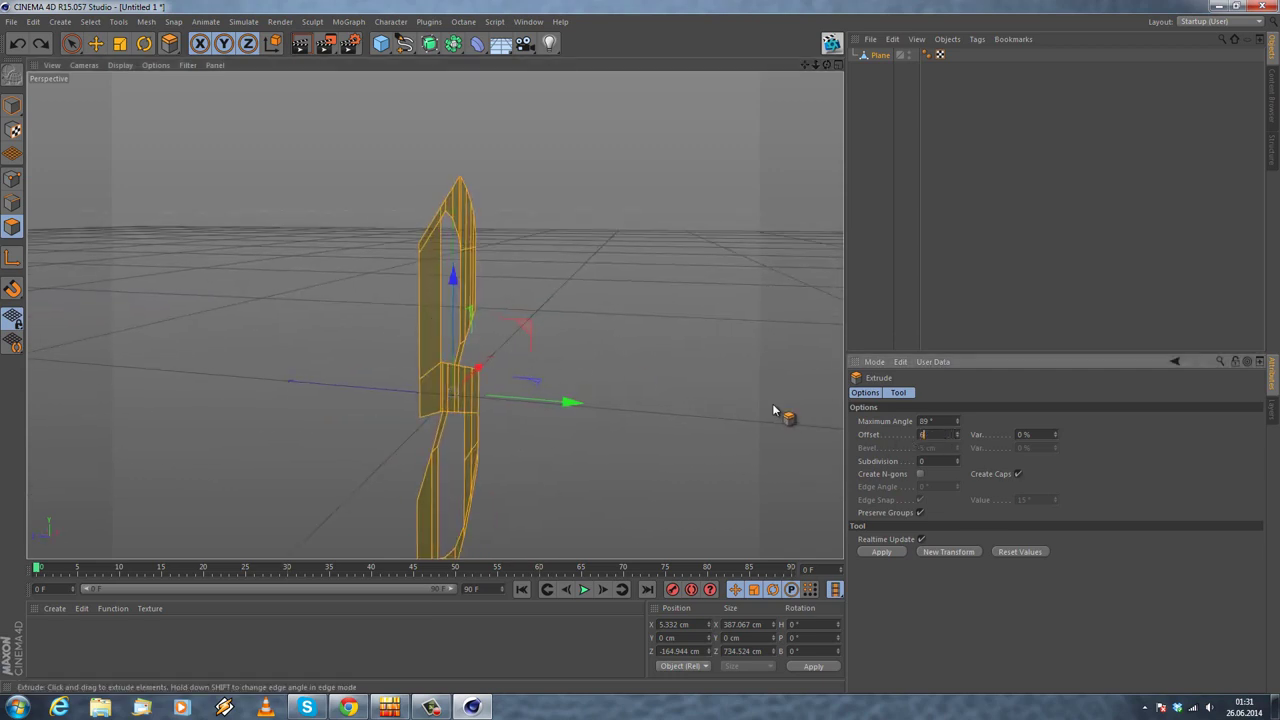
pyautogui.press('Return')
pyautogui.keyDown('alt'); pyautogui.moveTo(629, 337); pyautogui.dragTo(616, 194); pyautogui.keyUp('alt')
# Step: Turn off X-Ray display for the Plane and clear the polygon selection
pyautogui.click(876, 57)
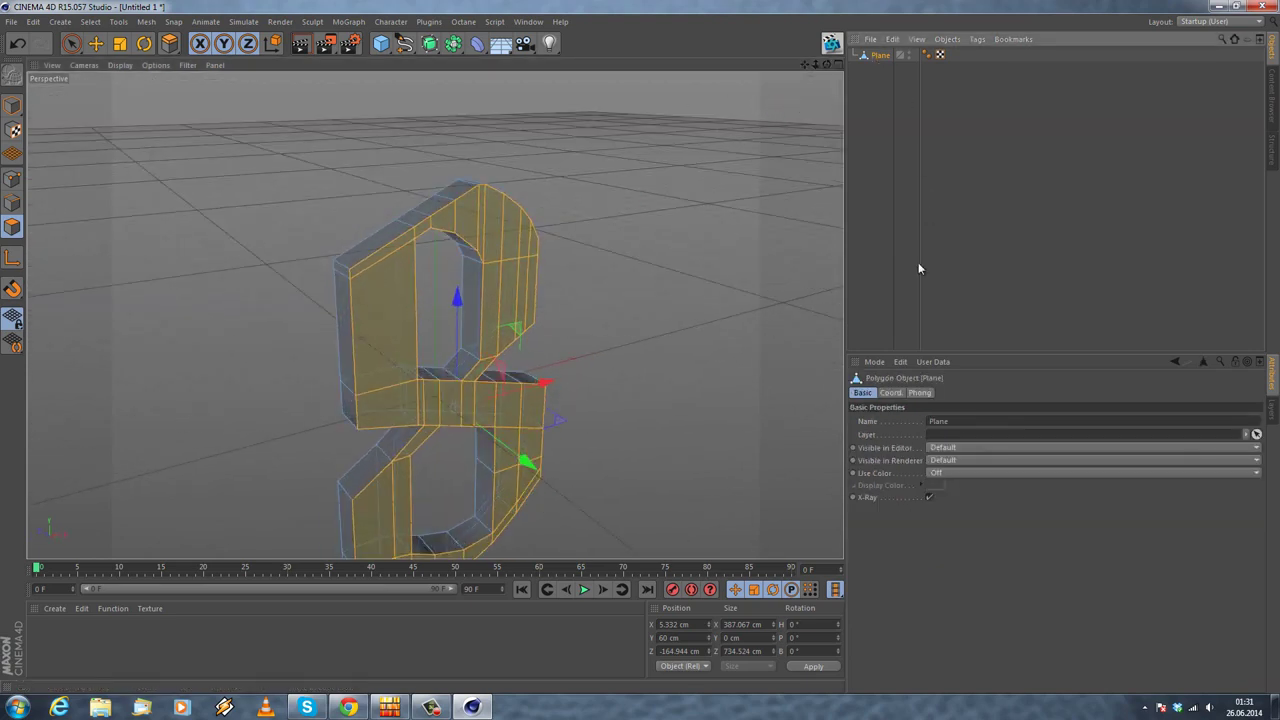
pyautogui.click(929, 497)
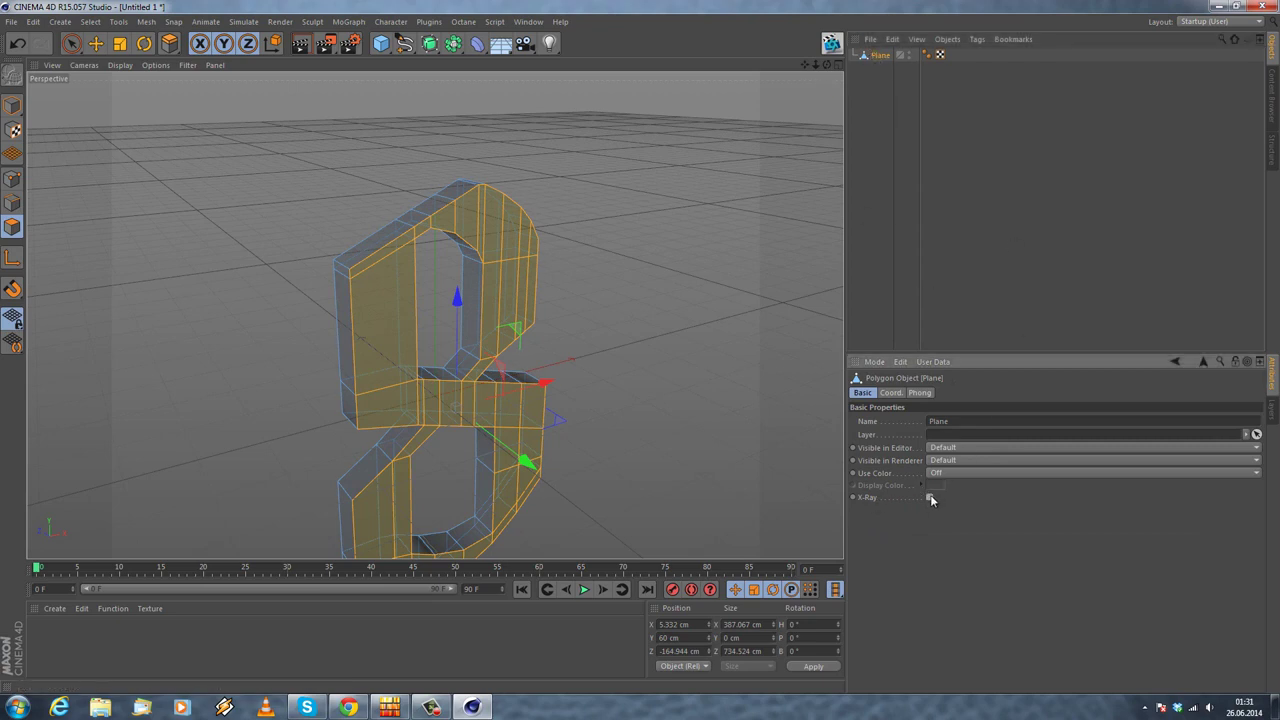
pyautogui.click(97, 45)
pyautogui.click(201, 227)
# Step: Add a Subdivision Surface and make the Plane its child to smooth the extruded 8
pyautogui.keyDown('alt'); pyautogui.moveTo(201, 227); pyautogui.dragTo(509, 60); pyautogui.keyUp('alt')
pyautogui.moveTo(867, 72); pyautogui.dragTo(897, 58)
pyautogui.keyDown('alt'); pyautogui.moveTo(357, 194); pyautogui.dragTo(223, 282); pyautogui.keyUp('alt')
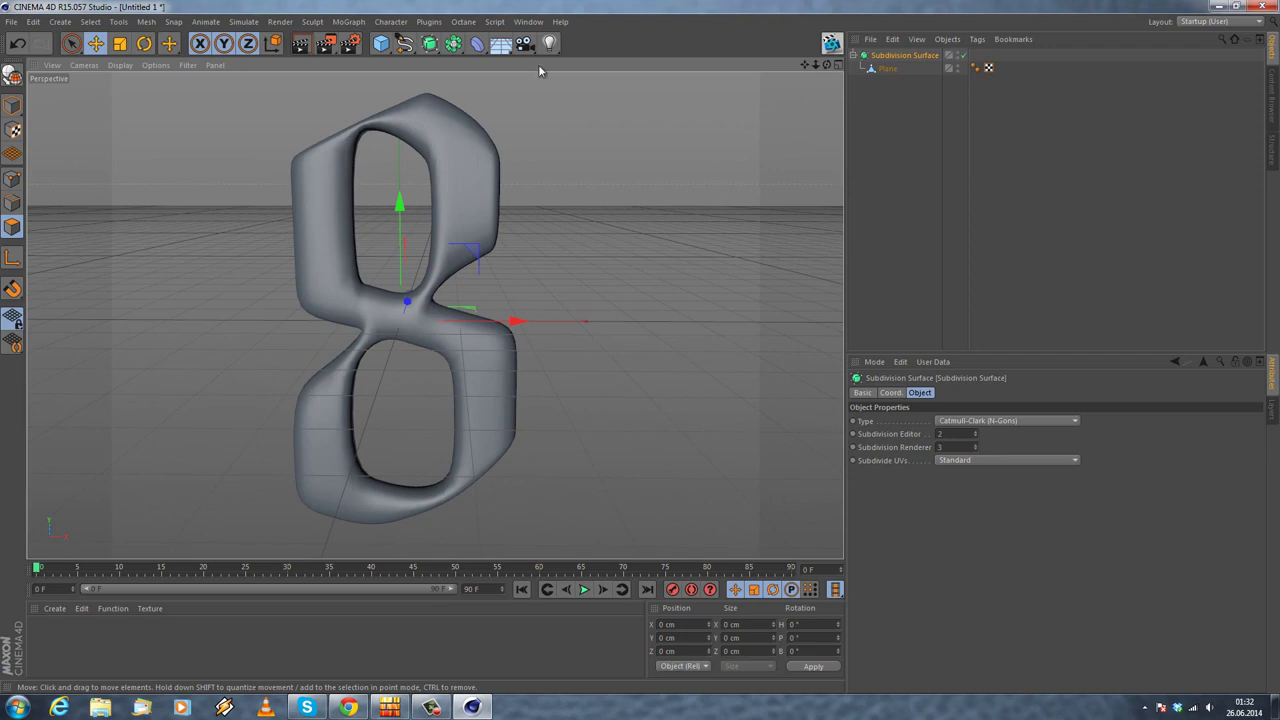
# Step: Take the Plane out of the Subdivision Surface and inspect the unsmoothed mesh around the 8's upper half
pyautogui.click(886, 69)
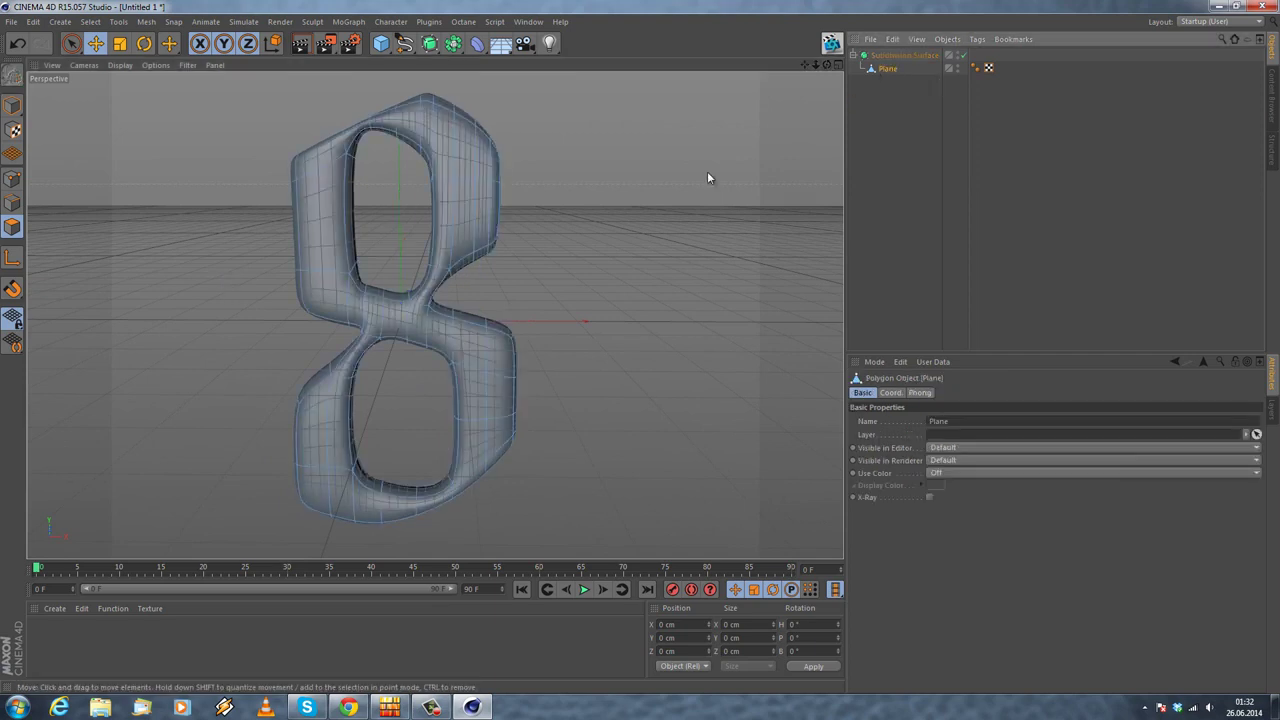
pyautogui.keyDown('alt'); pyautogui.moveTo(312, 239); pyautogui.dragTo(444, 305); pyautogui.keyUp('alt')
pyautogui.keyDown('alt'); pyautogui.moveTo(444, 305); pyautogui.dragTo(510, 380, button='middle'); pyautogui.keyUp('alt')
pyautogui.moveTo(887, 68); pyautogui.dragTo(893, 49)
pyautogui.keyDown('alt'); pyautogui.moveTo(443, 211); pyautogui.dragTo(500, 177); pyautogui.keyUp('alt')
pyautogui.scroll(5, 292, 212)
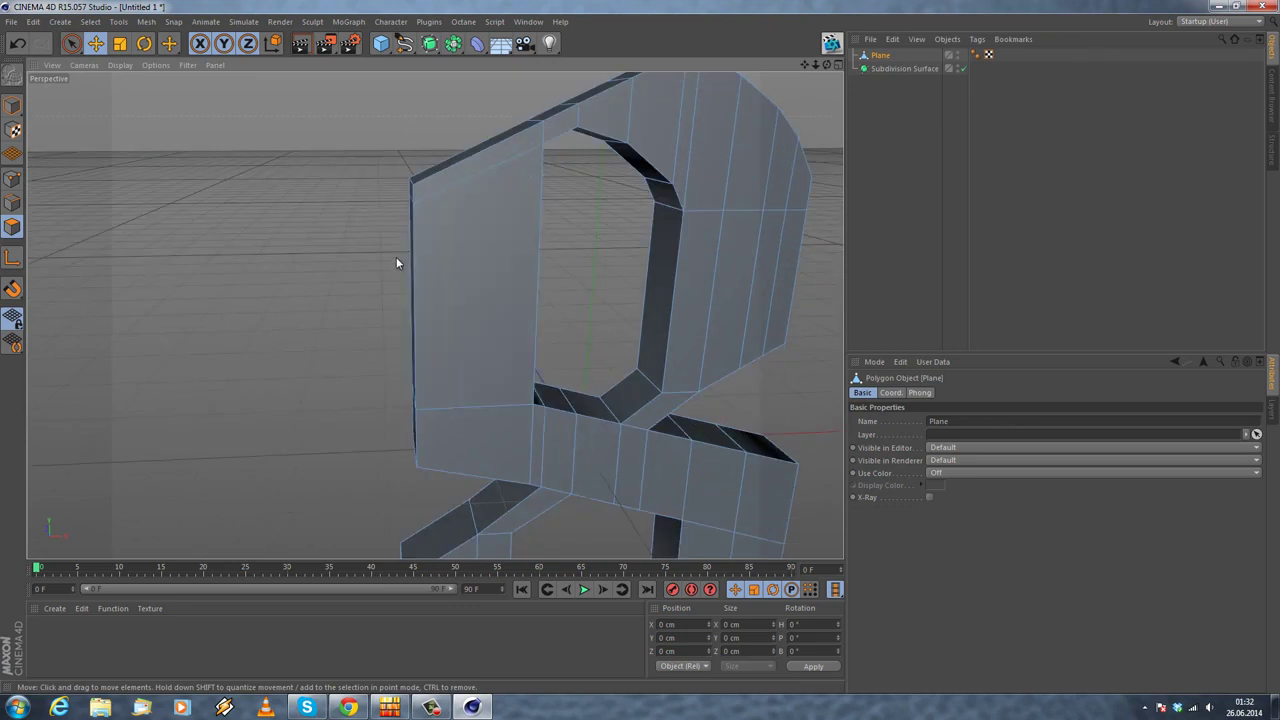
pyautogui.keyDown('alt'); pyautogui.moveTo(391, 258); pyautogui.dragTo(537, 214); pyautogui.keyUp('alt')
pyautogui.keyDown('alt'); pyautogui.moveTo(474, 177); pyautogui.dragTo(380, 225); pyautogui.keyUp('alt')
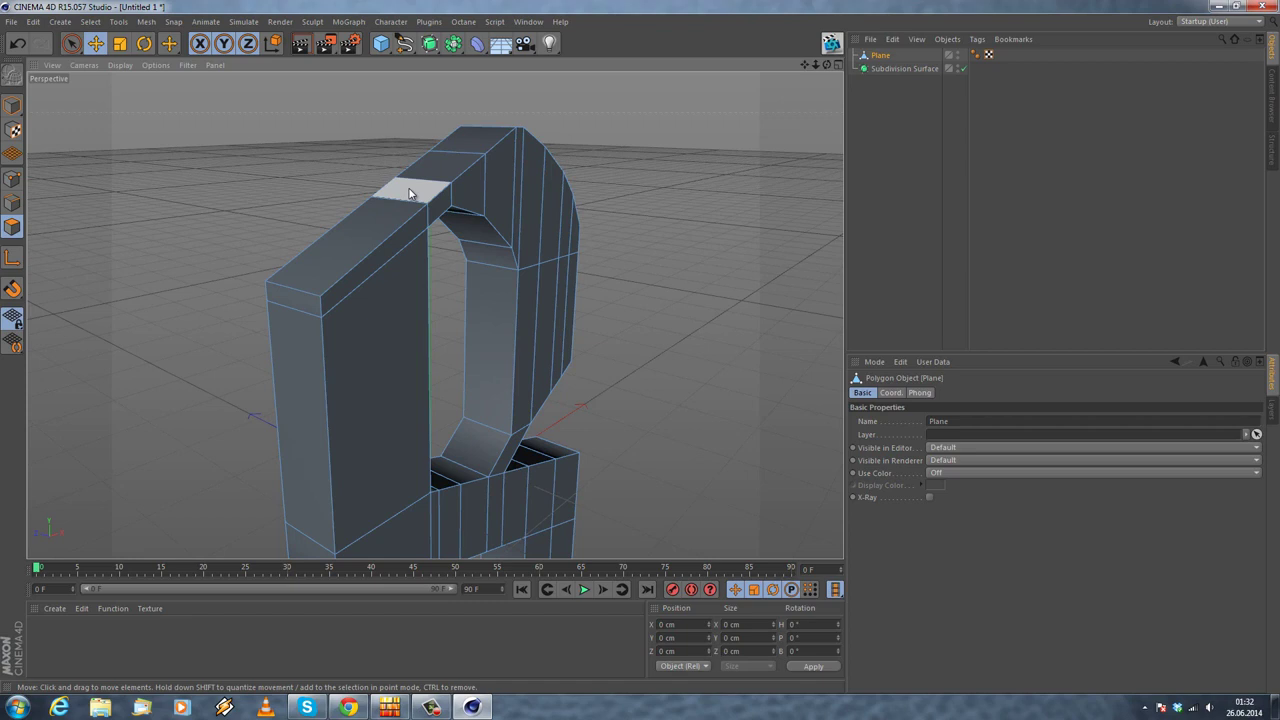
pyautogui.keyDown('alt'); pyautogui.moveTo(183, 229); pyautogui.dragTo(155, 176); pyautogui.keyUp('alt')
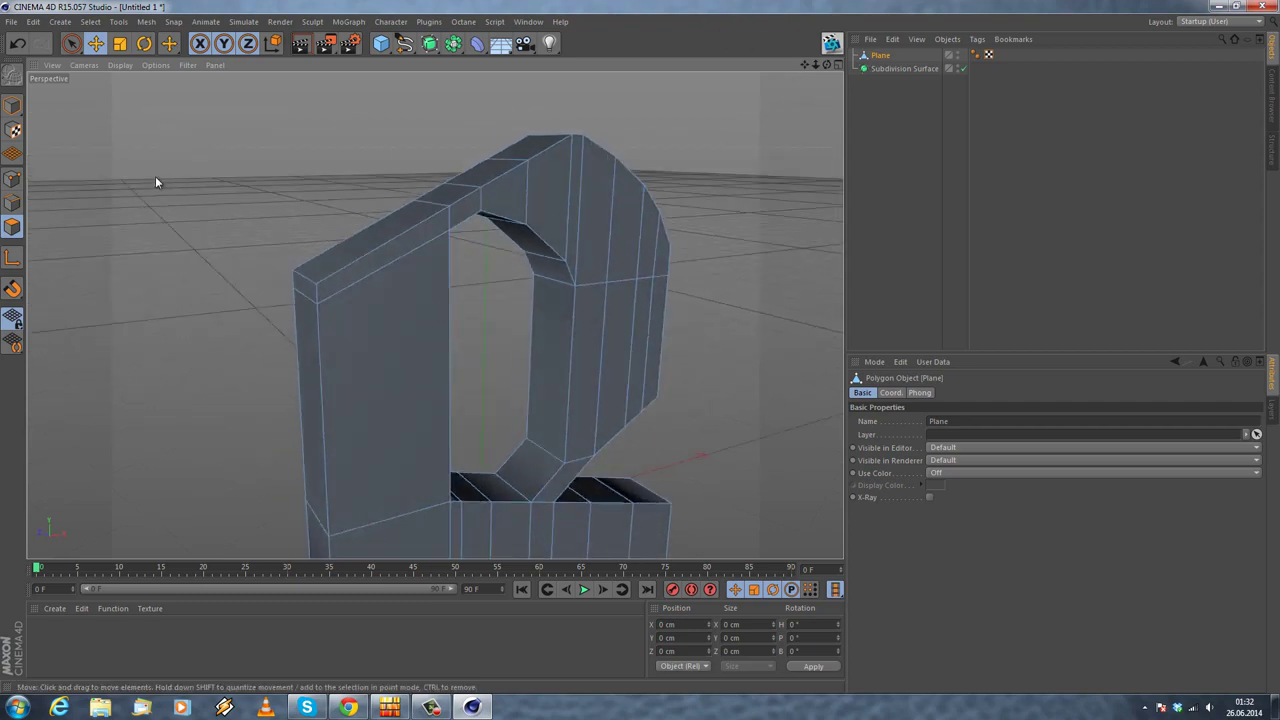
# Step: Activate the Knife in Loop mode and nest the Plane under the Subdivision Surface again, keeping the Plane selected
pyautogui.rightClick(155, 176)
pyautogui.click(200, 303)
pyautogui.keyDown('alt'); pyautogui.moveTo(262, 298); pyautogui.dragTo(434, 314); pyautogui.keyUp('alt')
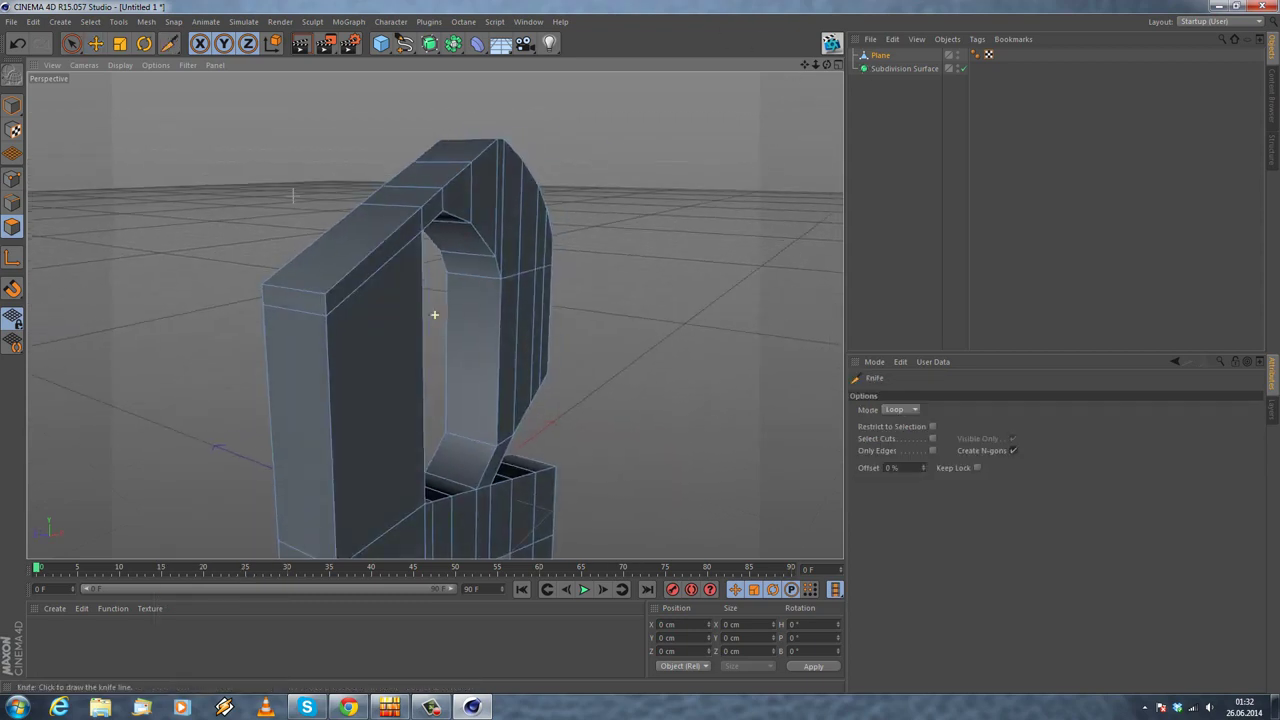
pyautogui.moveTo(879, 62)
pyautogui.mouseDown()
pyautogui.moveTo(893, 77)
pyautogui.moveTo(868, 62)
pyautogui.mouseUp()
pyautogui.click(885, 56)
pyautogui.moveTo(640, 327)
pyautogui.keyDown('alt'); pyautogui.mouseDown()
pyautogui.moveTo(511, 334)
pyautogui.moveTo(516, 322)
pyautogui.mouseUp(); pyautogui.keyUp('alt')
pyautogui.click(880, 70)
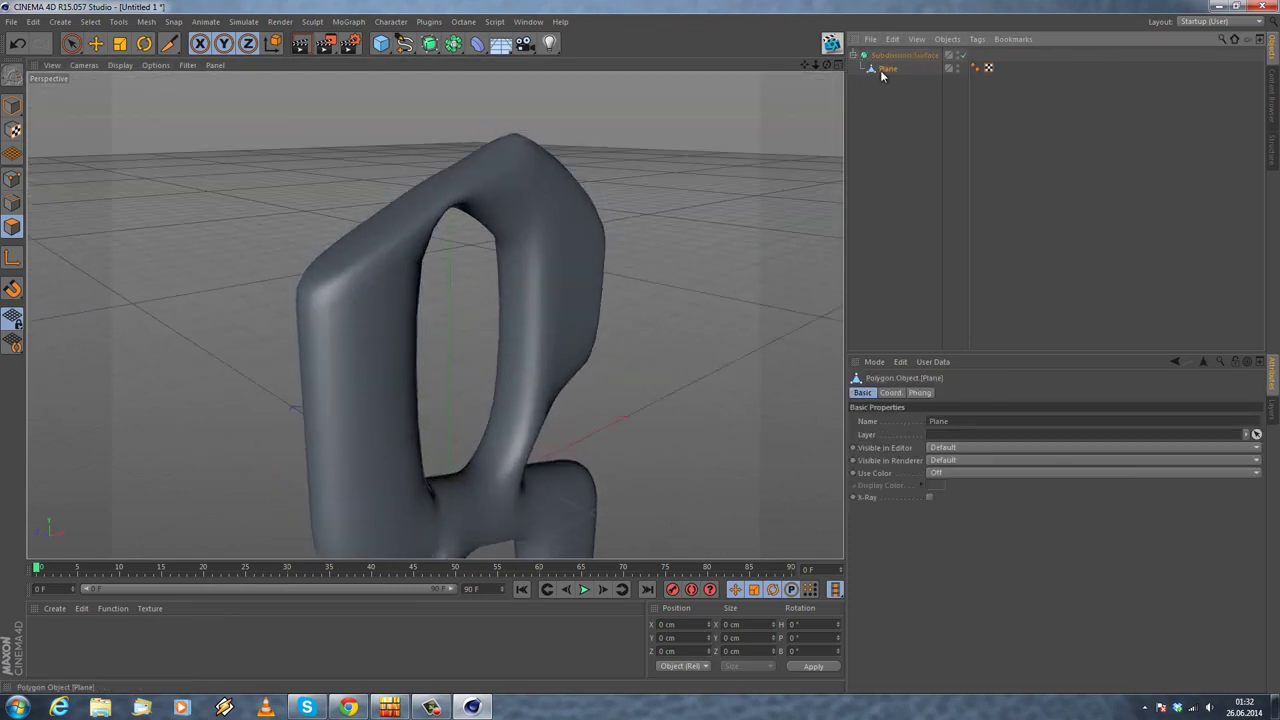
pyautogui.keyDown('alt'); pyautogui.moveTo(368, 262); pyautogui.dragTo(540, 275); pyautogui.keyUp('alt')
pyautogui.keyDown('alt'); pyautogui.moveTo(449, 237); pyautogui.dragTo(271, 225); pyautogui.keyUp('alt')
pyautogui.keyDown('alt'); pyautogui.moveTo(692, 115); pyautogui.dragTo(582, 113, button='middle'); pyautogui.keyUp('alt')
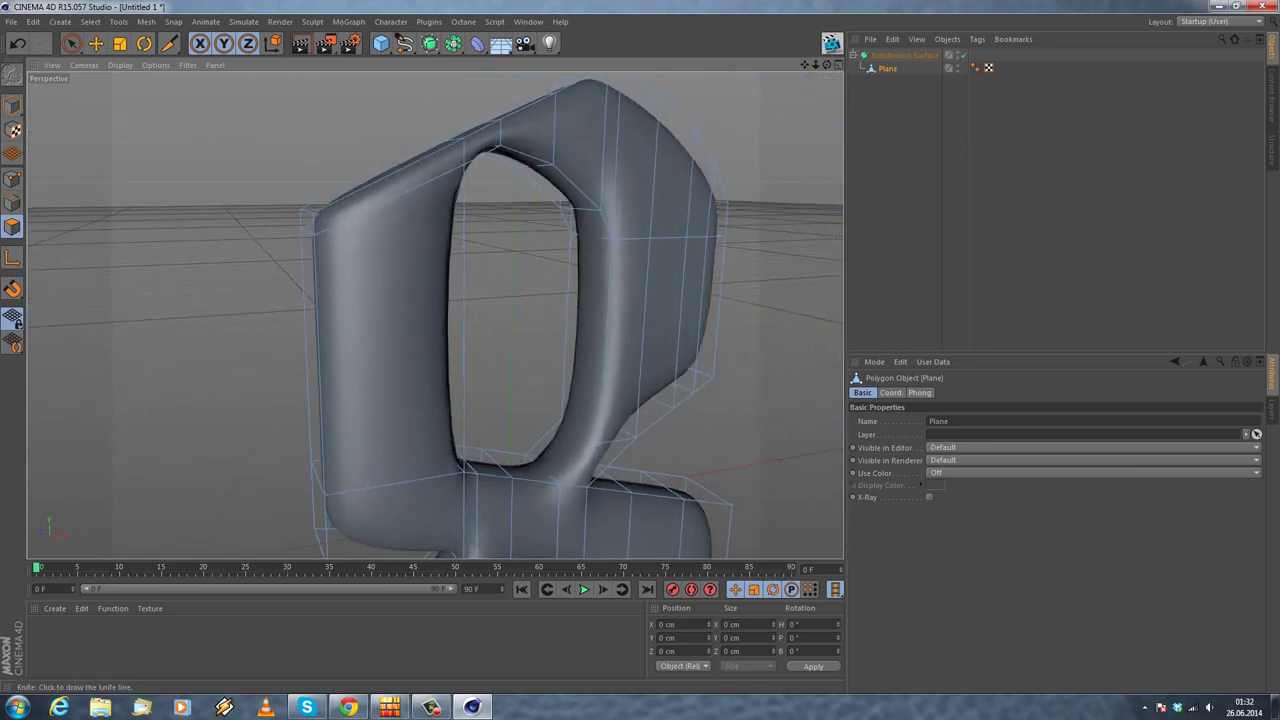
# Step: Try to cut a lengthwise edge loop around the 8's extruded side faces with the Knife
pyautogui.keyDown('alt'); pyautogui.moveTo(343, 214); pyautogui.dragTo(462, 222); pyautogui.keyUp('alt')
pyautogui.scroll(3, 322, 190)
pyautogui.keyDown('alt'); pyautogui.moveTo(320, 177); pyautogui.dragTo(357, 157); pyautogui.keyUp('alt')
pyautogui.click(339, 231)
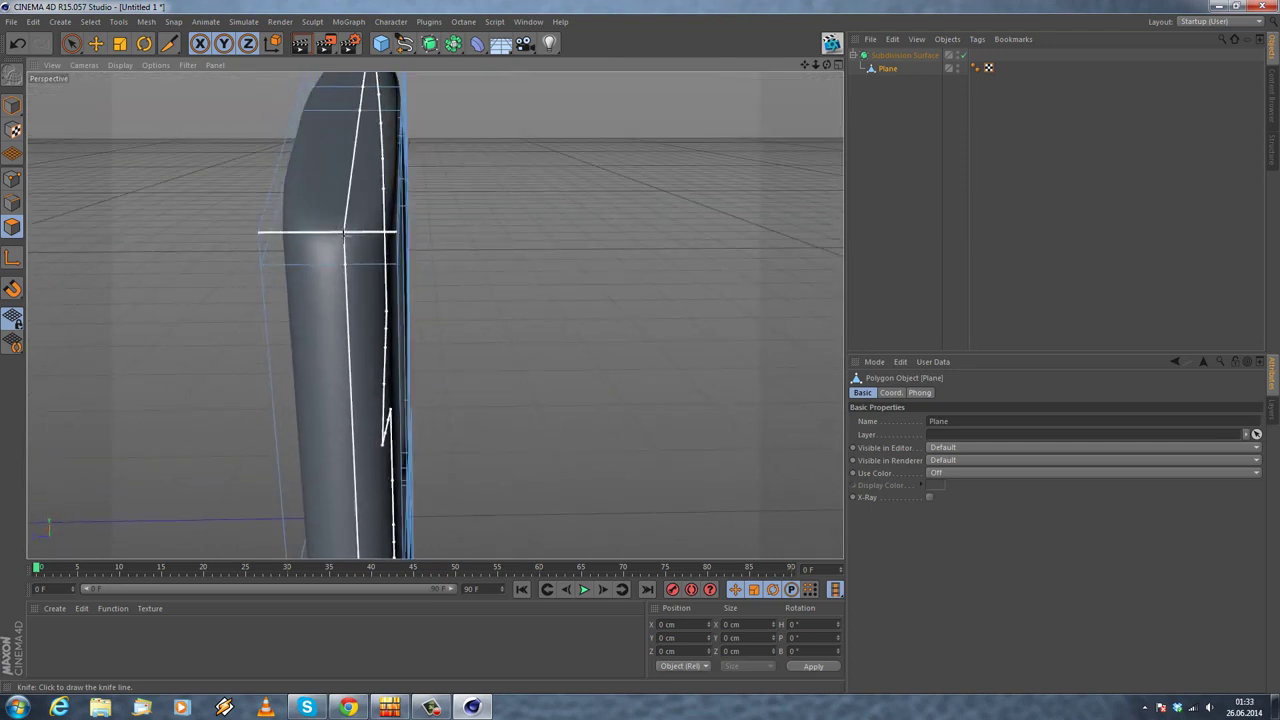
pyautogui.keyDown('alt'); pyautogui.moveTo(350, 268); pyautogui.dragTo(306, 257); pyautogui.keyUp('alt')
pyautogui.scroll(-4, 307, 315)
pyautogui.keyDown('alt'); pyautogui.moveTo(307, 319); pyautogui.dragTo(300, 312); pyautogui.keyUp('alt')
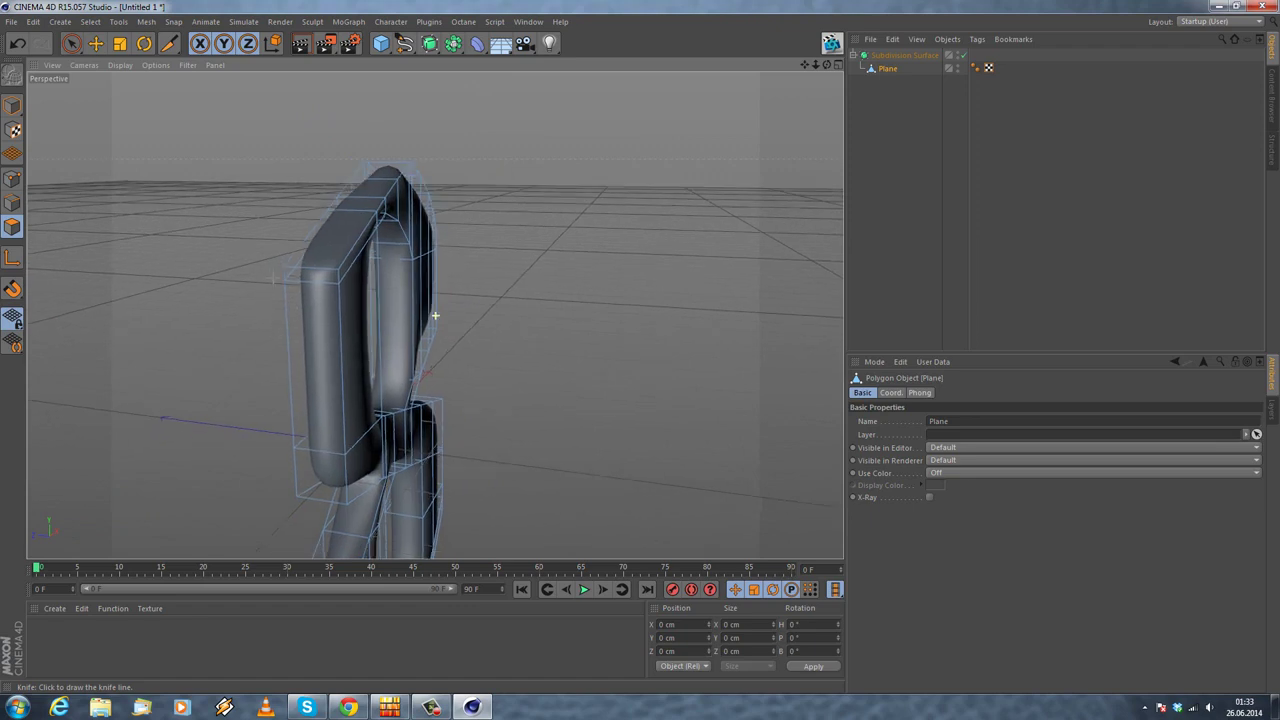
pyautogui.keyDown('alt'); pyautogui.moveTo(304, 270); pyautogui.dragTo(297, 130, button='middle'); pyautogui.keyUp('alt')
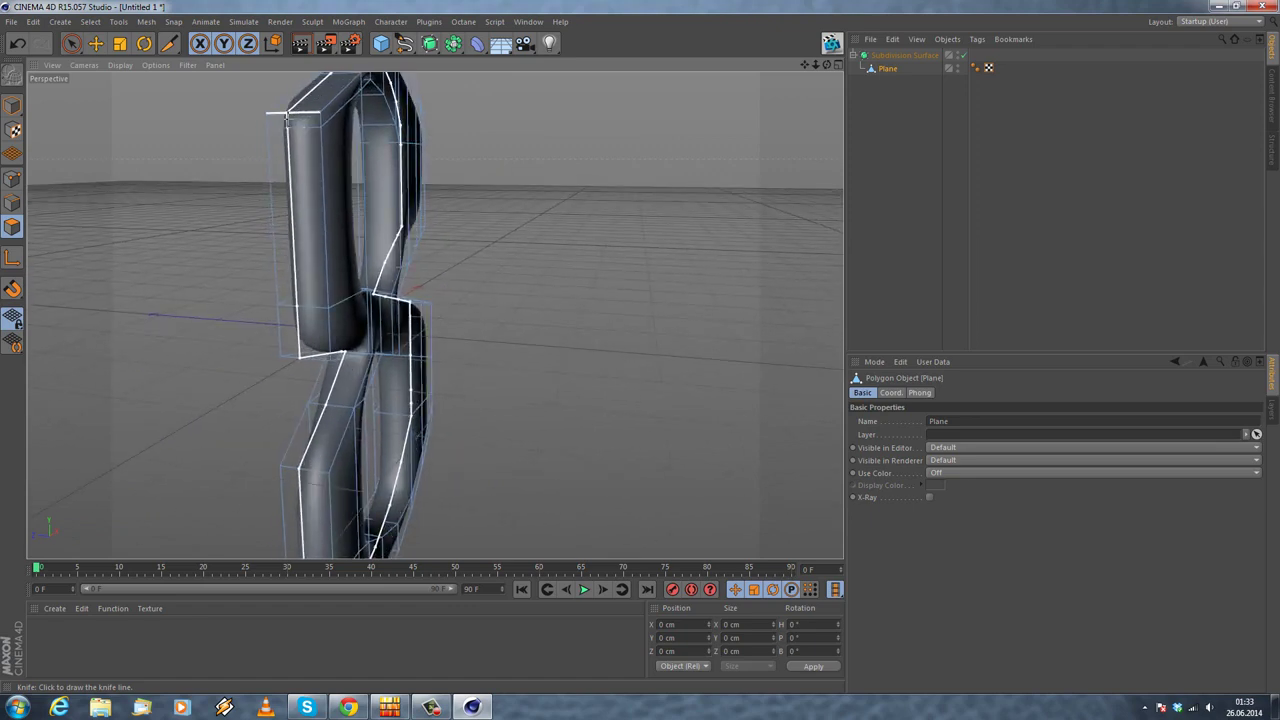
pyautogui.keyDown('alt'); pyautogui.moveTo(285, 115); pyautogui.dragTo(360, 215); pyautogui.keyUp('alt')
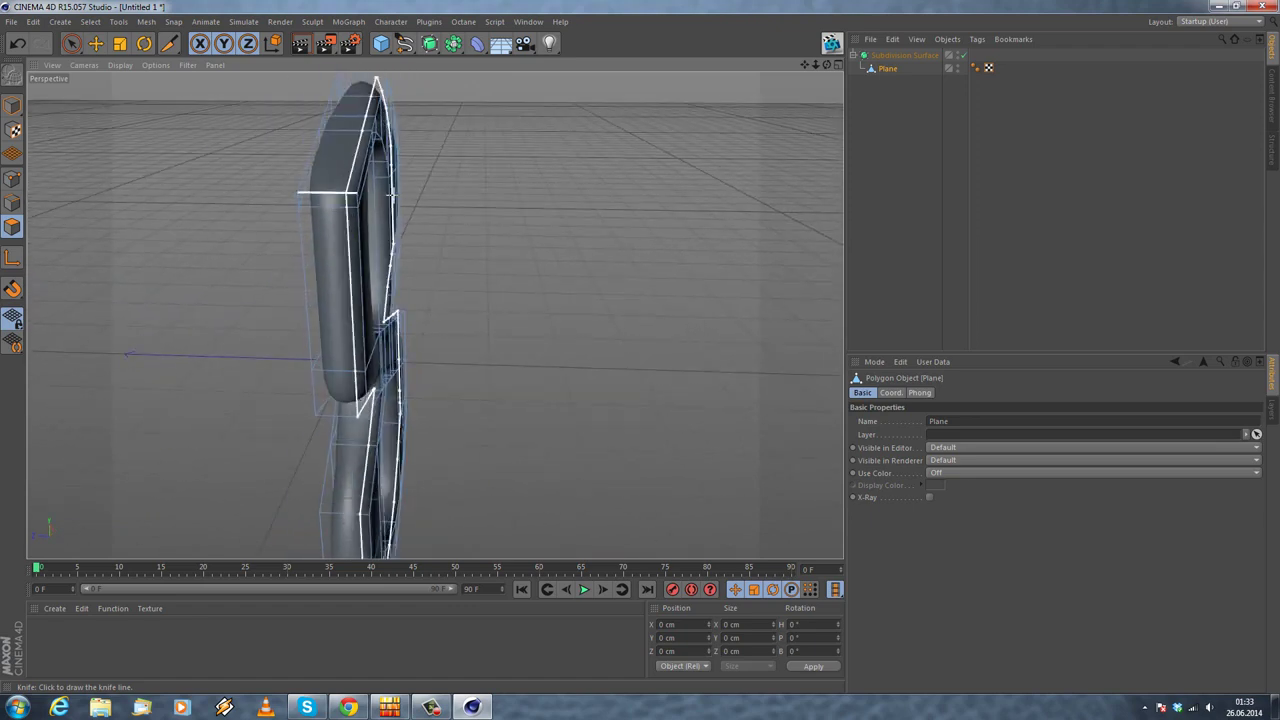
# Step: Restart the Knife in Loop mode and cut an edge loop around the 8's side faces at about 55.8% offset
pyautogui.rightClick(507, 166)
pyautogui.click(538, 300)
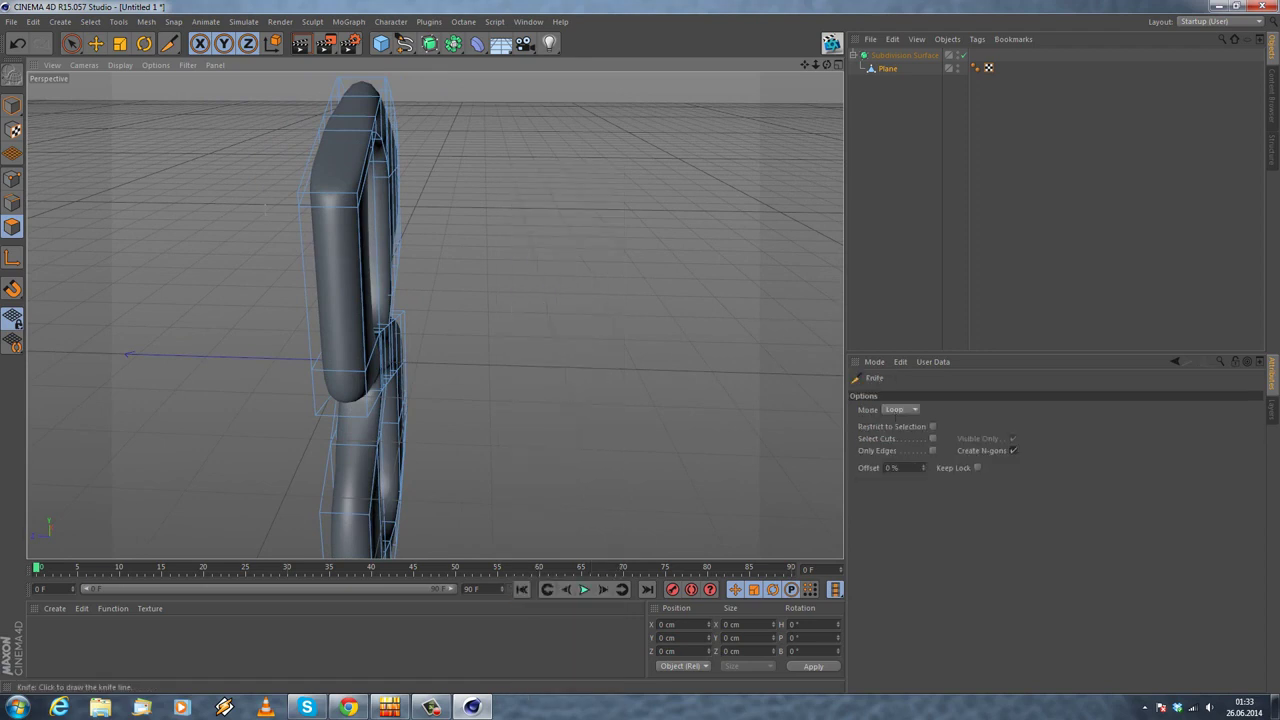
pyautogui.scroll(2, 308, 163)
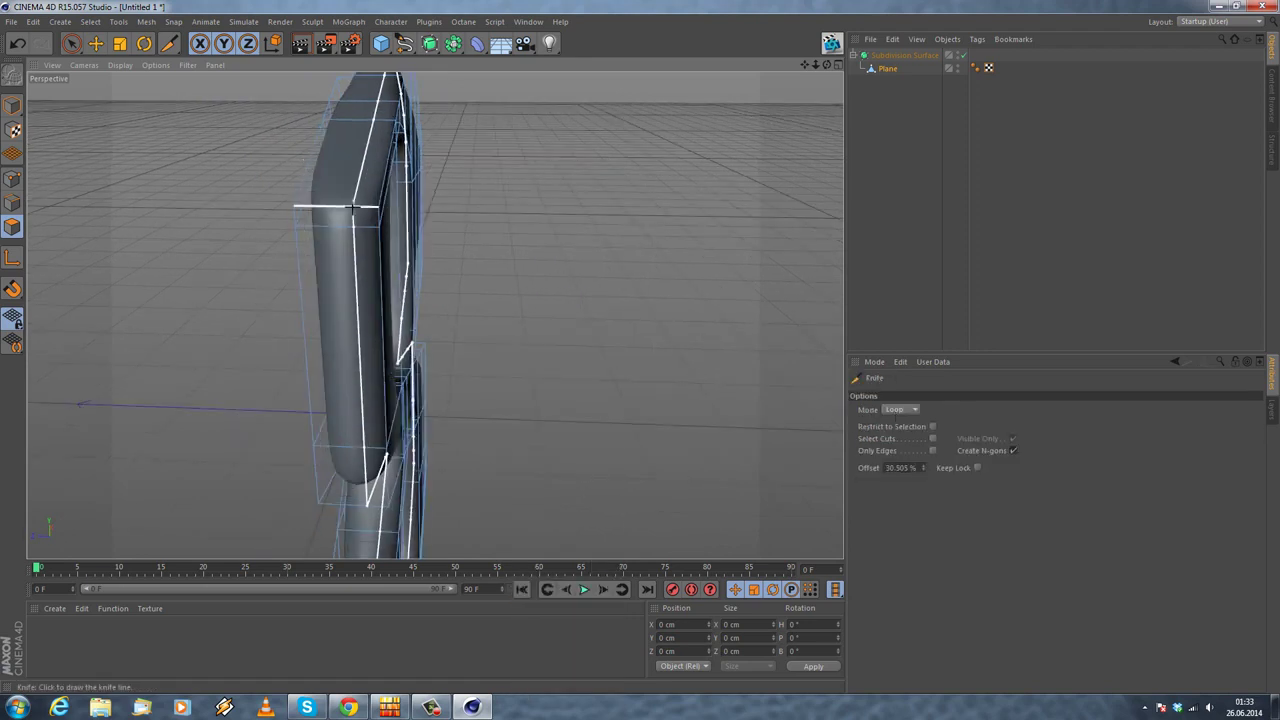
pyautogui.scroll(2, 352, 205)
pyautogui.keyDown('alt'); pyautogui.moveTo(322, 183); pyautogui.dragTo(338, 166); pyautogui.keyUp('alt')
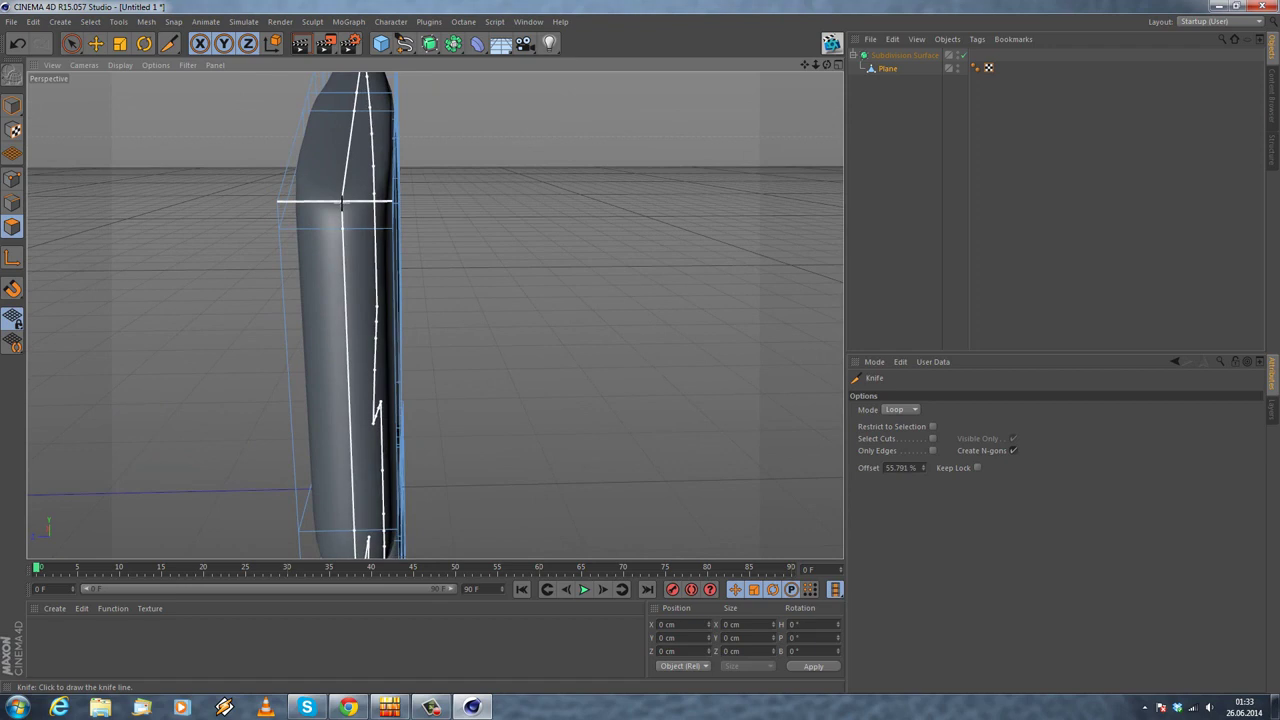
pyautogui.click(341, 204)
pyautogui.keyDown('alt'); pyautogui.moveTo(362, 233); pyautogui.dragTo(363, 237); pyautogui.keyUp('alt')
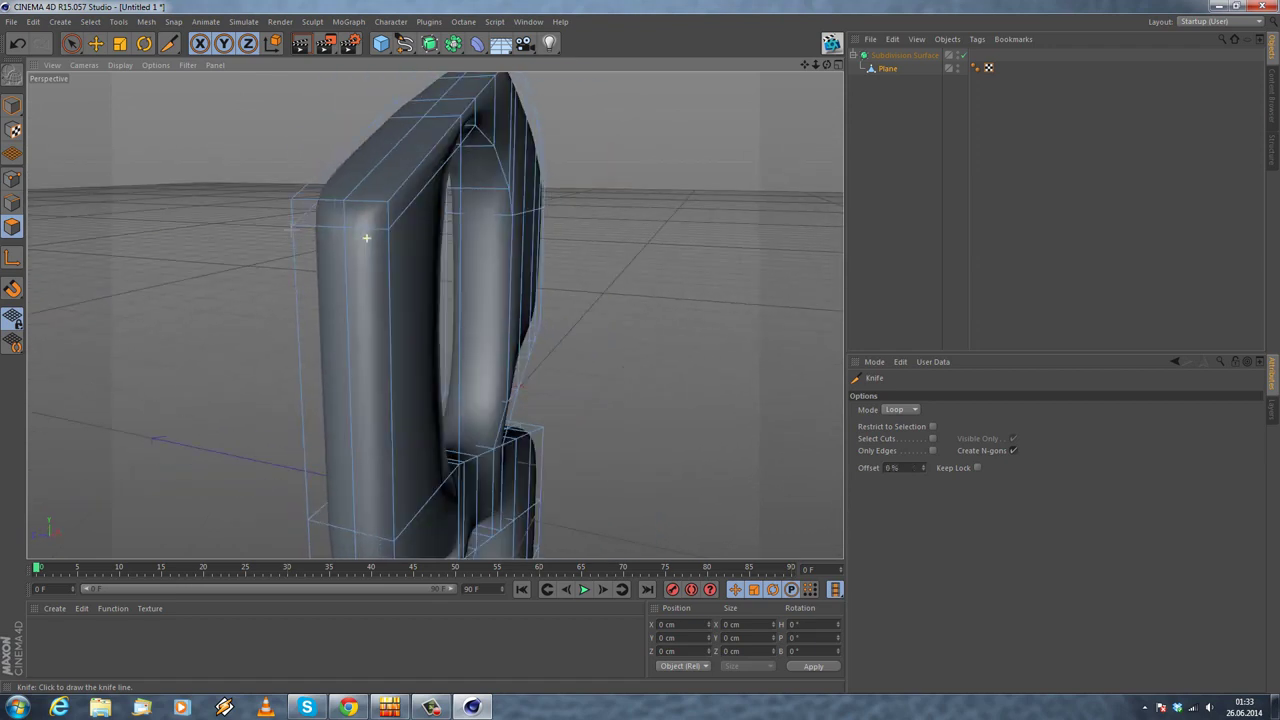
# Step: Undo the loop cut running around the middle of the 8's side faces
pyautogui.keyDown('alt'); pyautogui.moveTo(320, 186); pyautogui.dragTo(320, 238, button='middle'); pyautogui.keyUp('alt')
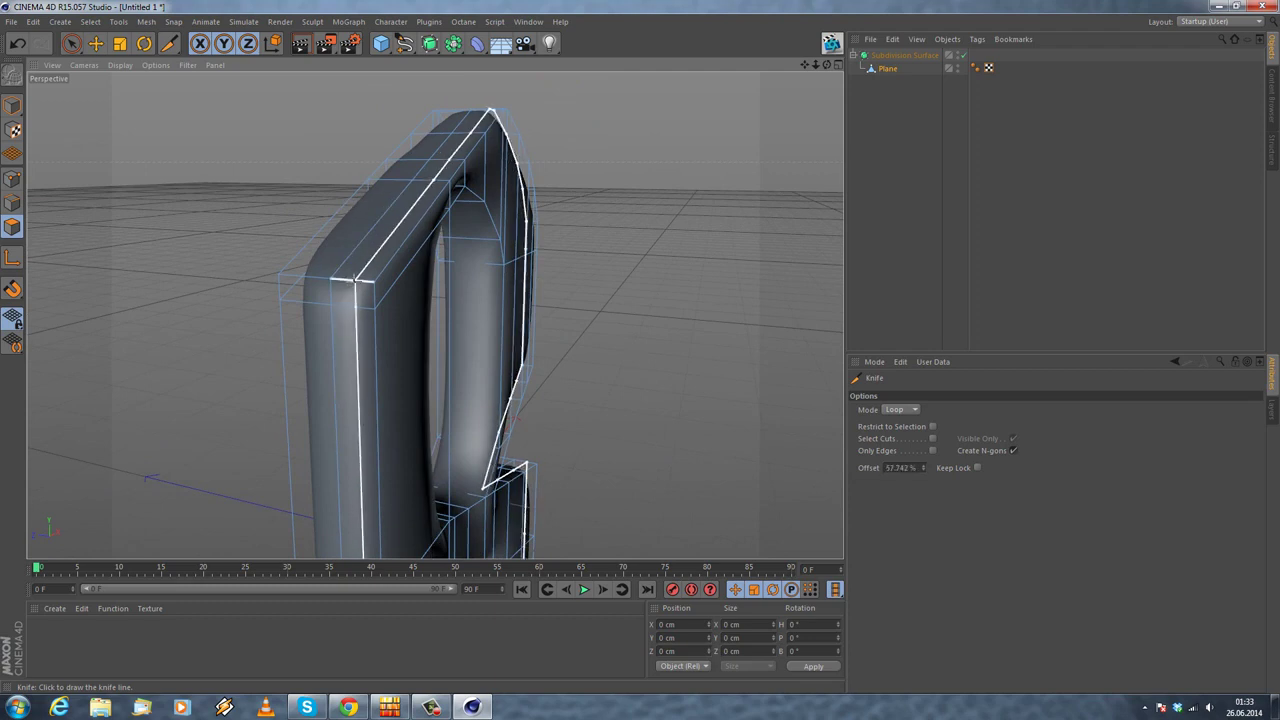
pyautogui.keyDown('alt'); pyautogui.moveTo(369, 254); pyautogui.dragTo(436, 286); pyautogui.keyUp('alt')
pyautogui.click(13, 48)
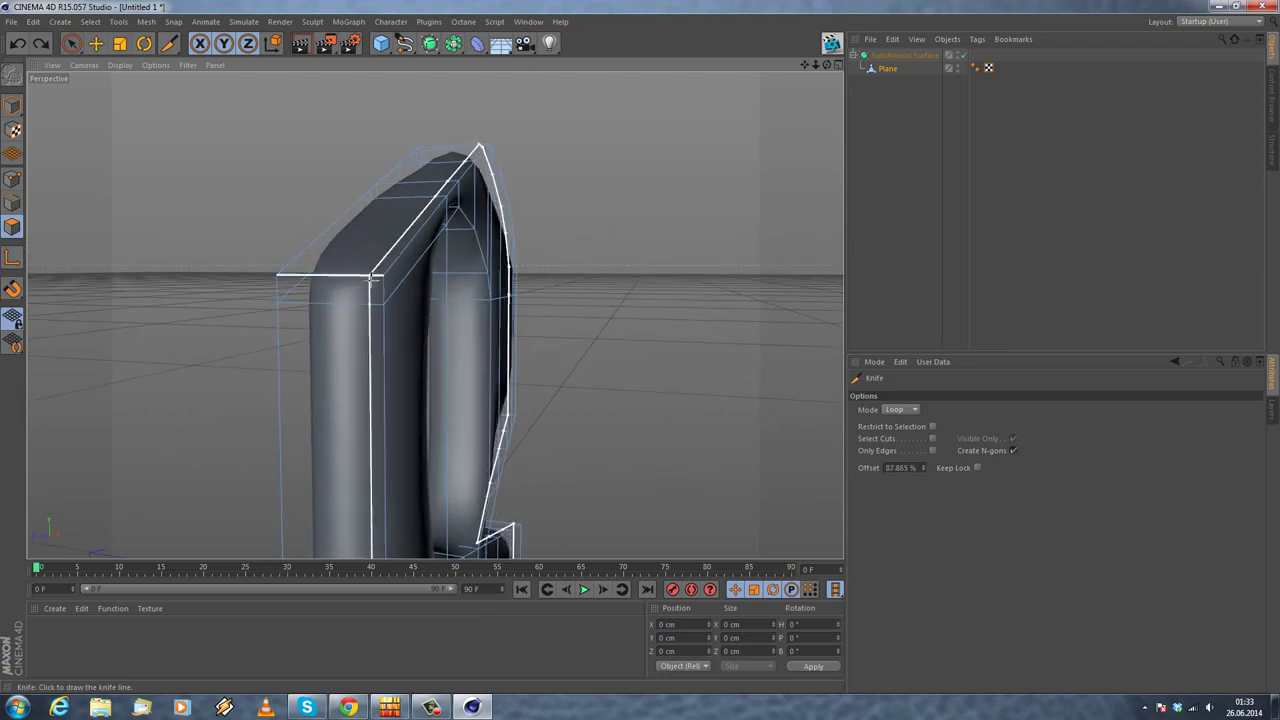
# Step: Cut an edge loop around the side faces close to the 8's front edge, at about 14.7% offset
pyautogui.keyDown('alt'); pyautogui.moveTo(375, 280); pyautogui.dragTo(386, 297); pyautogui.keyUp('alt')
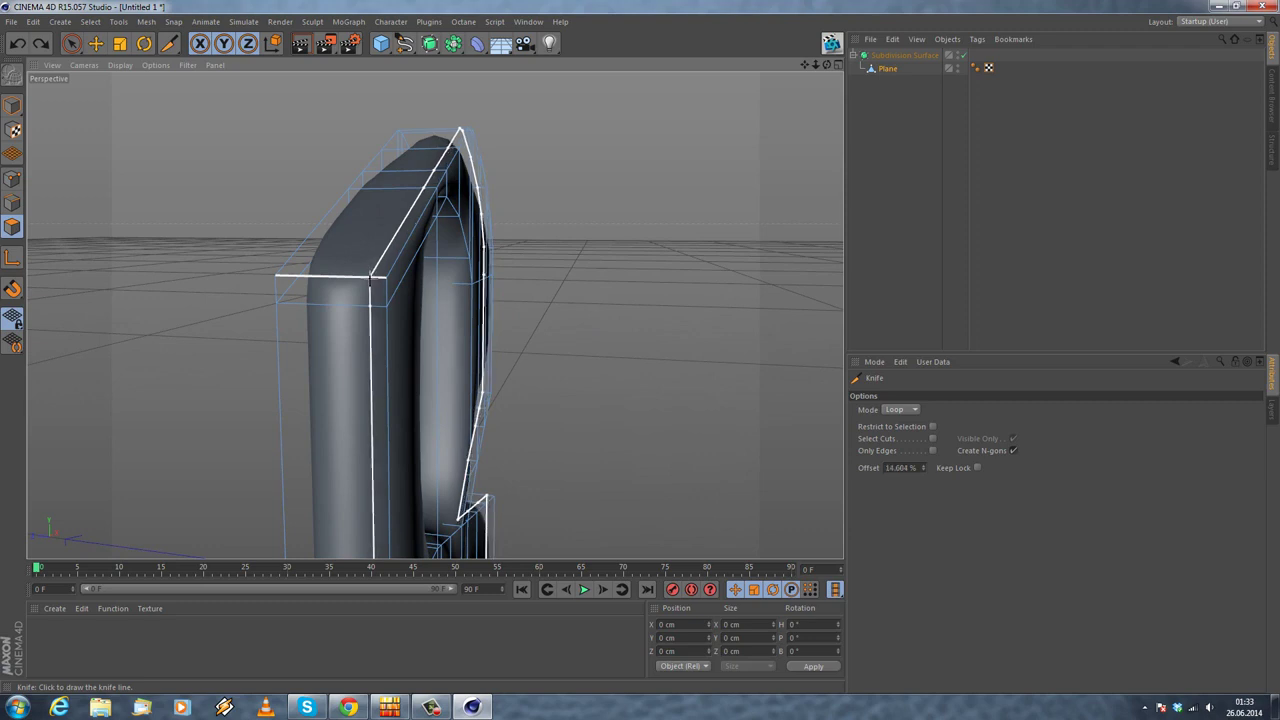
pyautogui.click(370, 279)
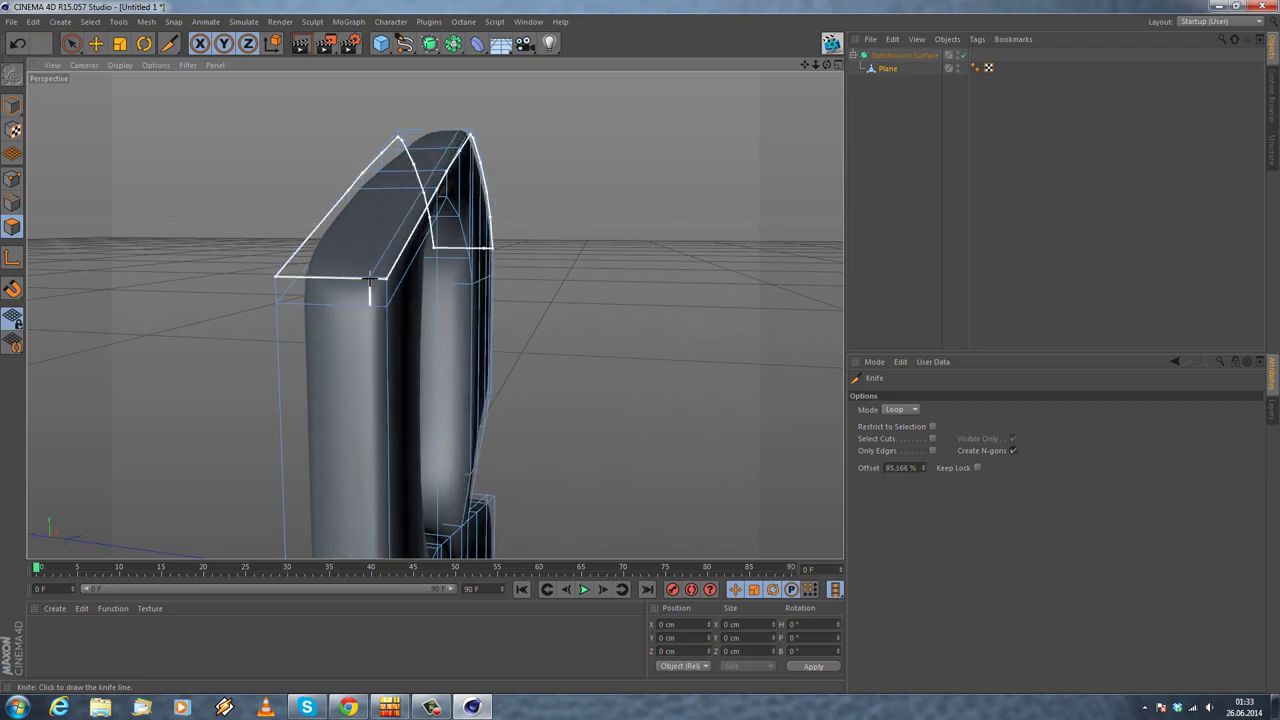
pyautogui.keyDown('alt'); pyautogui.moveTo(337, 277); pyautogui.dragTo(390, 278); pyautogui.keyUp('alt')
pyautogui.scroll(3, 389, 277)
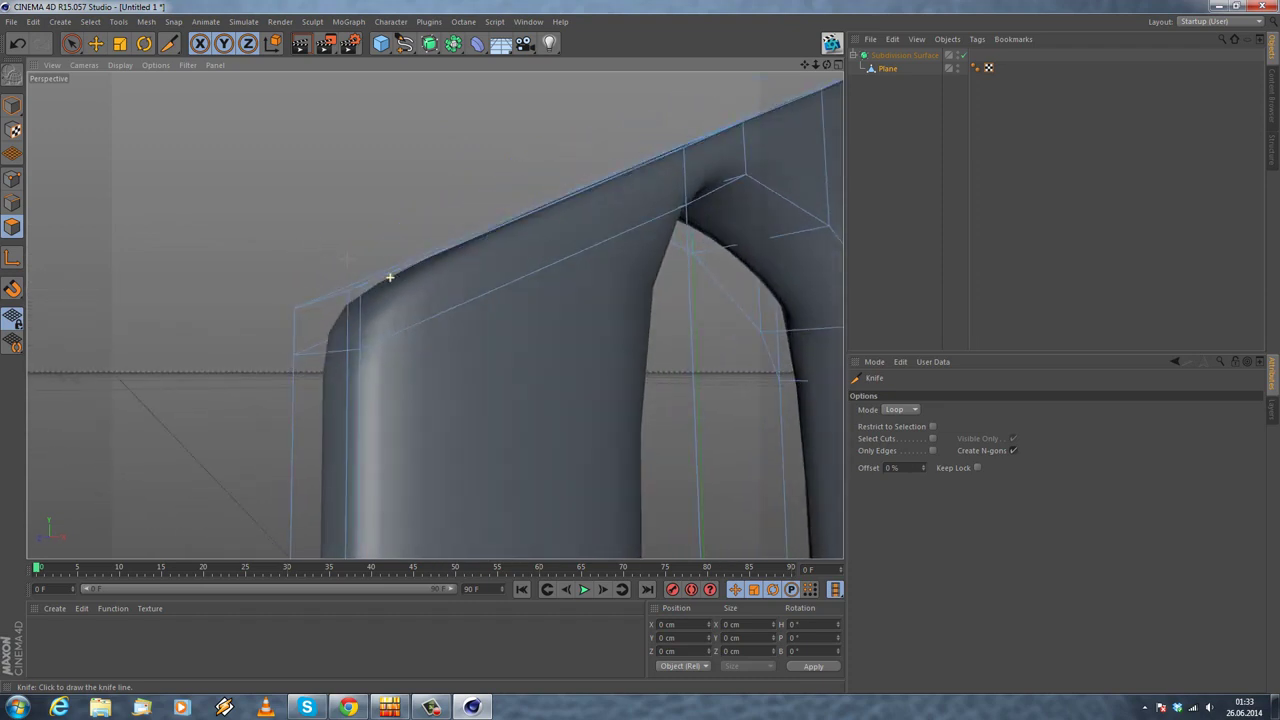
# Step: Try an editor subdivision of 3 on the Subdivision Surface, and undo it together with the front-edge loop cut
pyautogui.click(903, 55)
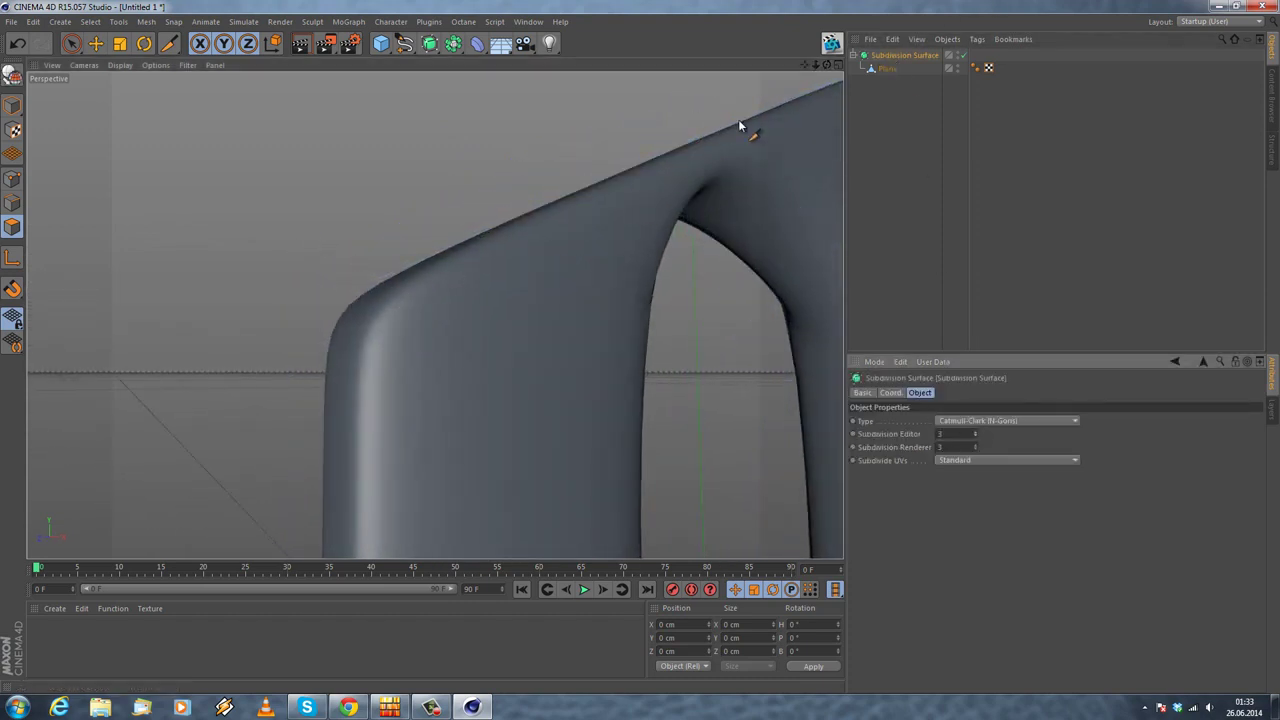
pyautogui.keyDown('alt'); pyautogui.moveTo(522, 272); pyautogui.dragTo(783, 80); pyautogui.keyUp('alt')
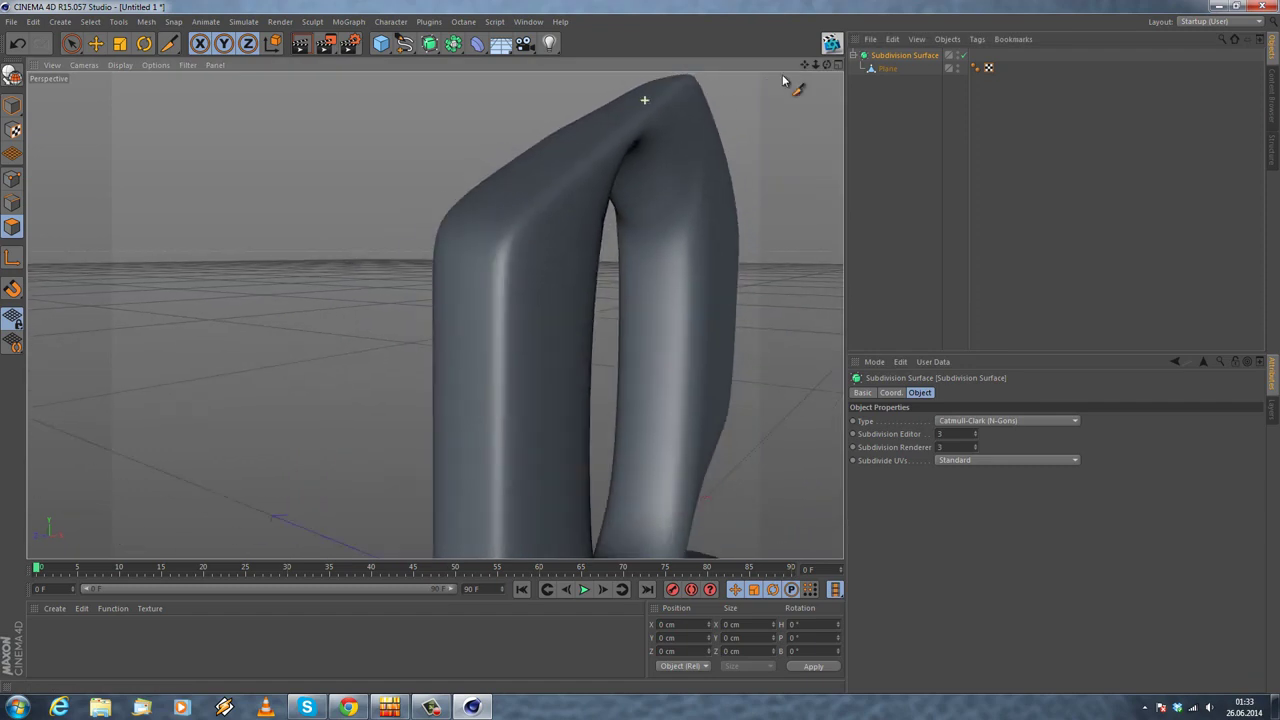
pyautogui.click(886, 68)
pyautogui.click(17, 46)
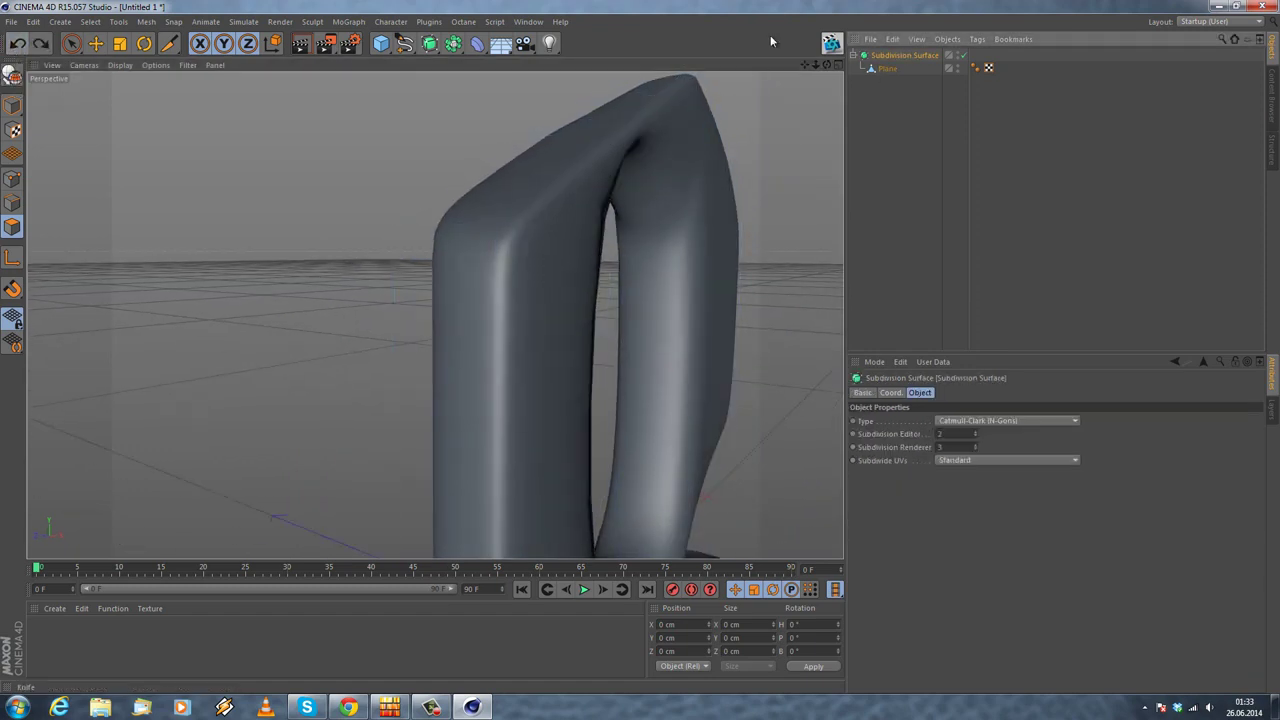
pyautogui.click(896, 70)
pyautogui.click(17, 46)
pyautogui.click(17, 46)
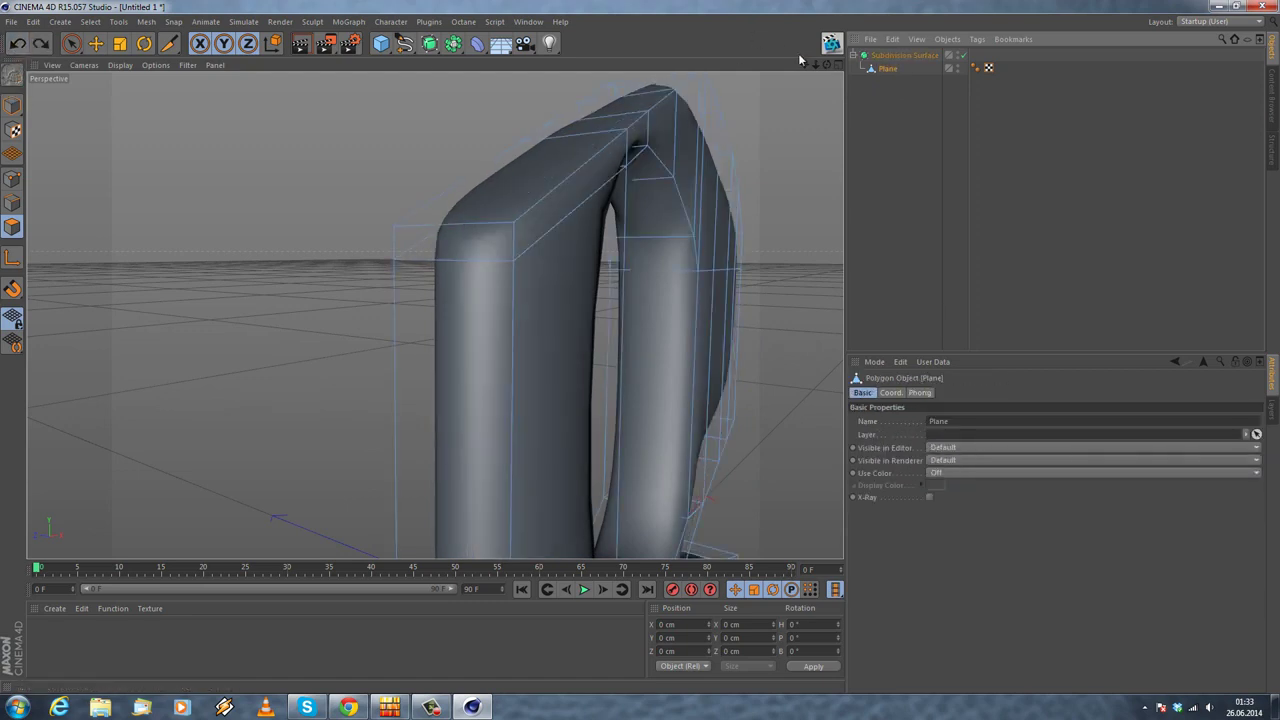
# Step: Set the Subdivision Surface's editor subdivision to 3
pyautogui.click(895, 56)
pyautogui.click(975, 432)
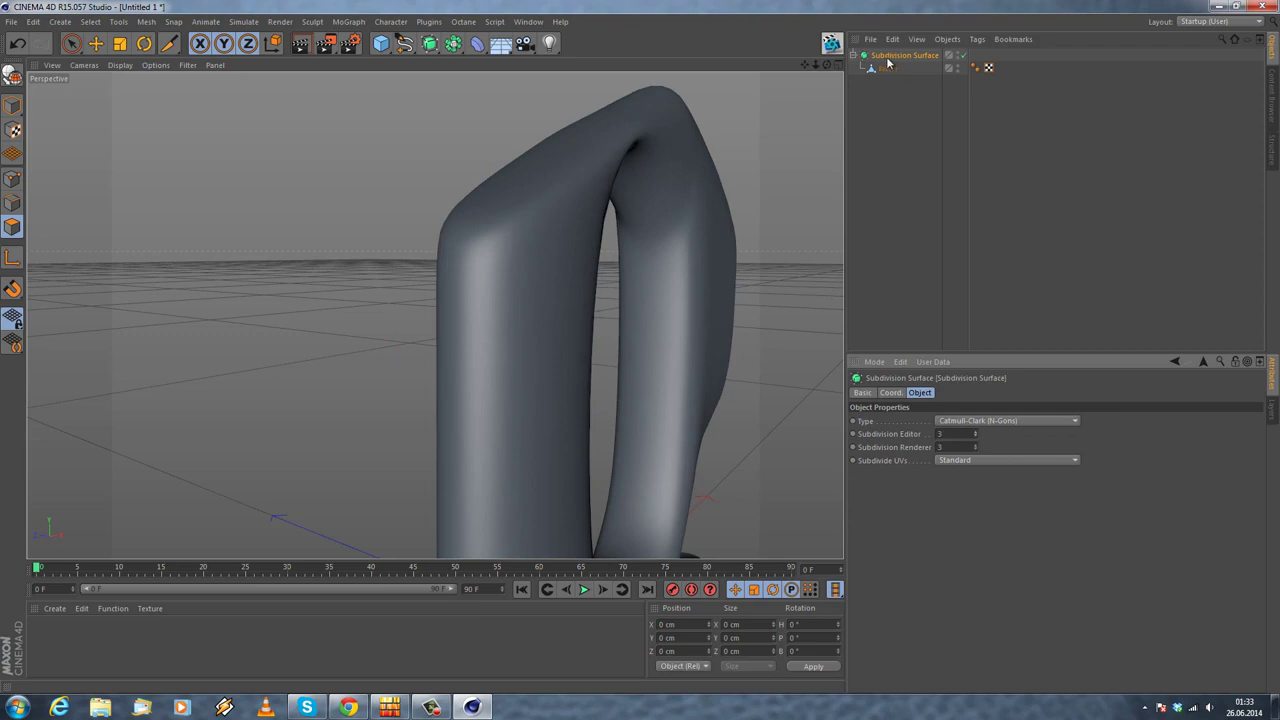
pyautogui.click(892, 69)
pyautogui.click(897, 56)
# Step: Select the Plane and cut a Knife loop around the side faces right beside the 8's front edge
pyautogui.click(886, 68)
pyautogui.press('k')
pyautogui.click(395, 225)
pyautogui.keyDown('alt'); pyautogui.moveTo(496, 221); pyautogui.dragTo(388, 208); pyautogui.keyUp('alt')
pyautogui.keyDown('alt'); pyautogui.moveTo(470, 352); pyautogui.dragTo(405, 274, button='middle'); pyautogui.keyUp('alt')
pyautogui.keyDown('alt'); pyautogui.moveTo(530, 137); pyautogui.dragTo(206, 384, button='middle'); pyautogui.keyUp('alt')
pyautogui.keyDown('alt'); pyautogui.moveTo(279, 343); pyautogui.dragTo(487, 159); pyautogui.keyUp('alt')
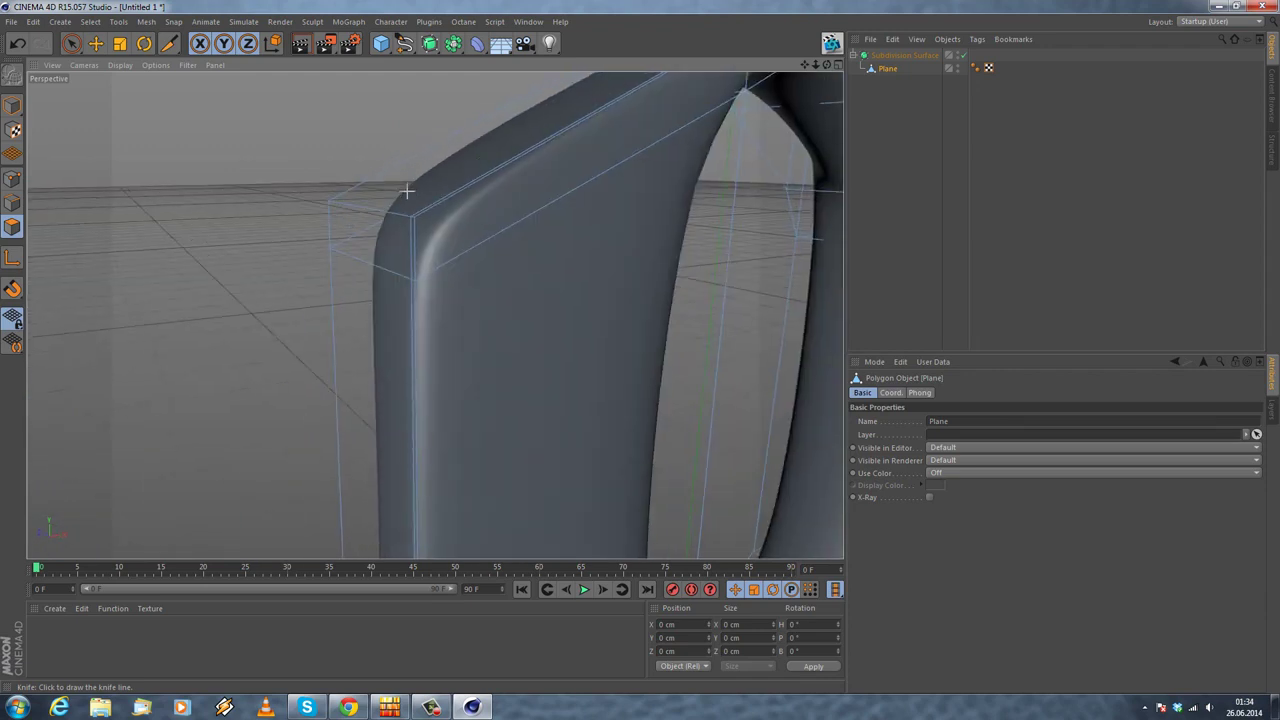
# Step: Cut a second edge loop around the side faces right beside the 8's back edge
pyautogui.keyDown('alt'); pyautogui.moveTo(407, 190); pyautogui.dragTo(349, 269); pyautogui.keyUp('alt')
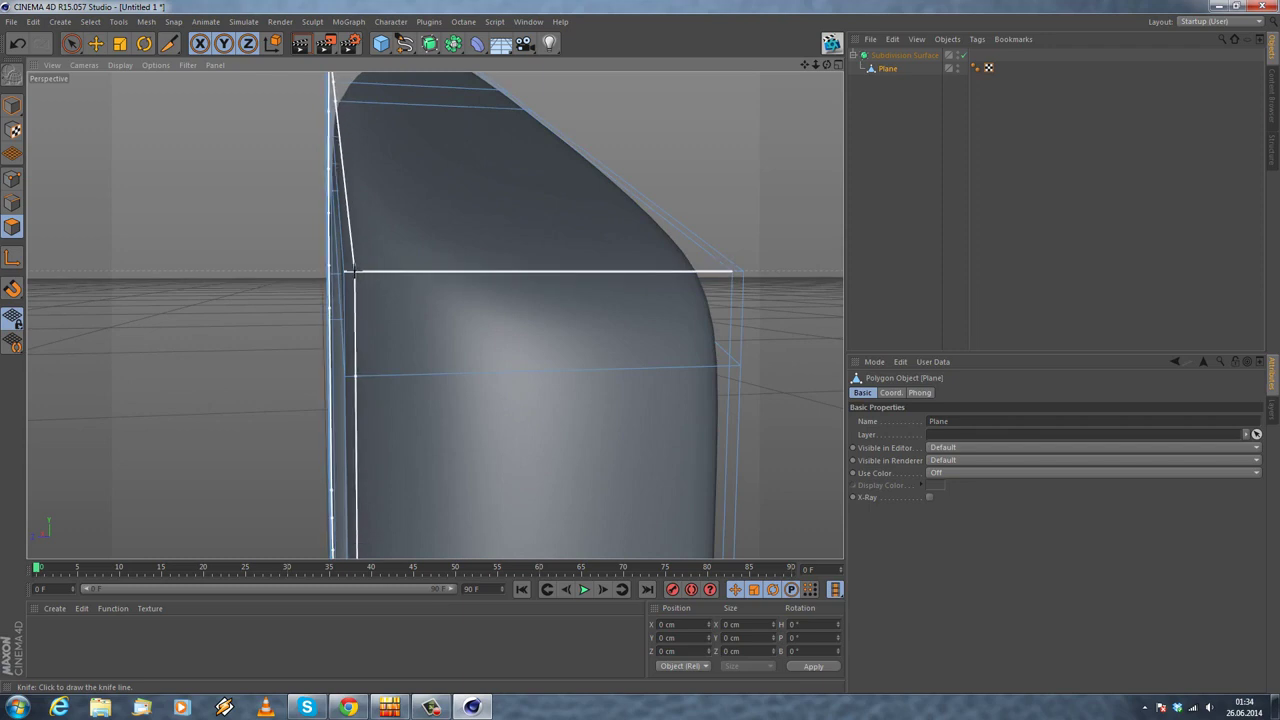
pyautogui.click(355, 271)
pyautogui.keyDown('alt'); pyautogui.moveTo(257, 291); pyautogui.dragTo(264, 222, button='right'); pyautogui.keyUp('alt')
pyautogui.keyDown('alt'); pyautogui.moveTo(355, 329); pyautogui.dragTo(215, 322); pyautogui.keyUp('alt')
# Step: Undo both loop cuts along the 8's front and back edges
pyautogui.hotkey('ctrl', 'z')
pyautogui.hotkey('ctrl', 'z')
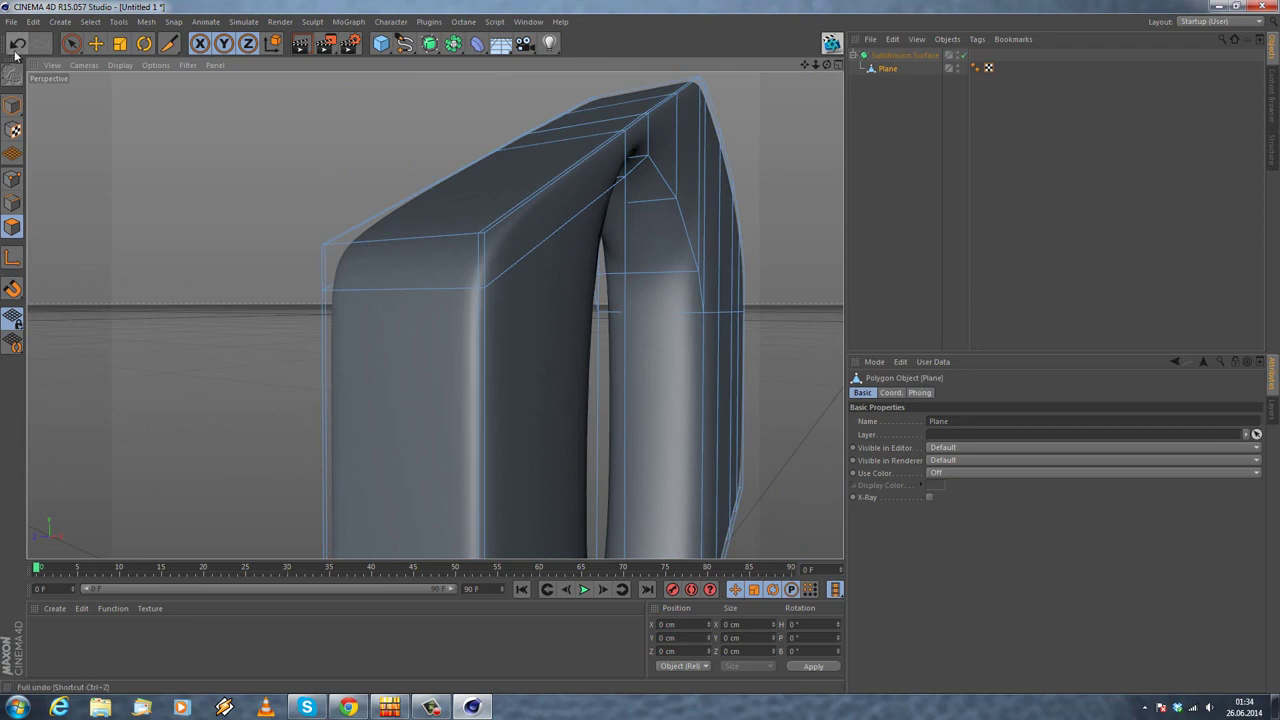
pyautogui.click(15, 51)
pyautogui.click(15, 49)
pyautogui.keyDown('alt'); pyautogui.moveTo(330, 290); pyautogui.dragTo(439, 258); pyautogui.keyUp('alt')
# Step: Cut a Knife loop around the 8's side faces beside the front edge and set its offset to 4 %
pyautogui.rightClick(600, 268)
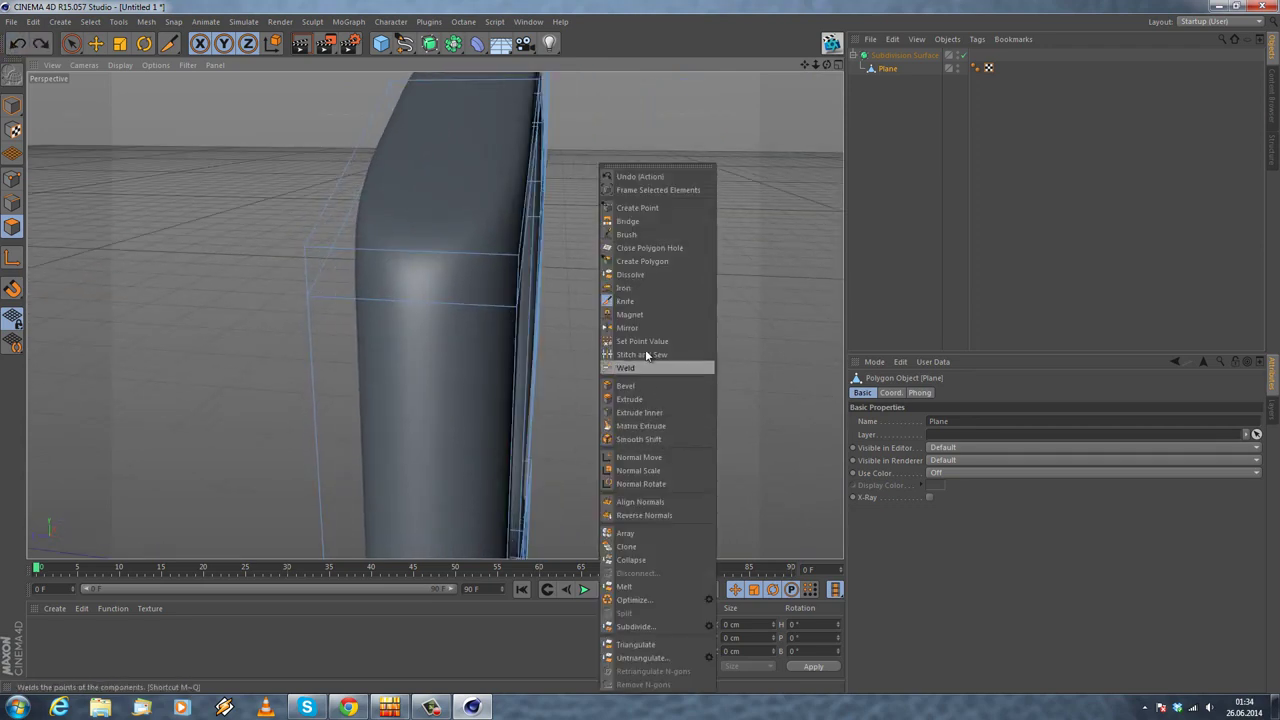
pyautogui.click(625, 301)
pyautogui.keyDown('alt'); pyautogui.moveTo(477, 347); pyautogui.dragTo(398, 310); pyautogui.keyUp('alt')
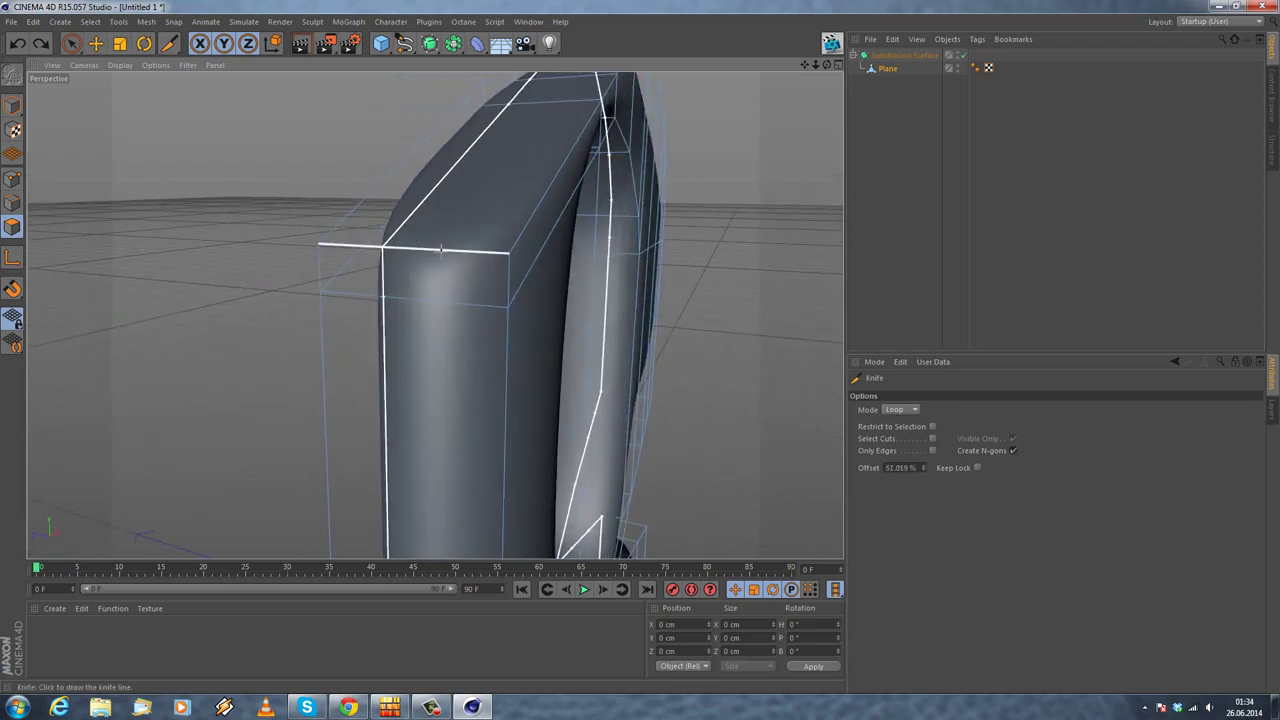
pyautogui.moveTo(451, 248)
pyautogui.keyDown('alt'); pyautogui.mouseDown()
pyautogui.moveTo(508, 256)
pyautogui.moveTo(428, 248)
pyautogui.mouseUp(); pyautogui.keyUp('alt')
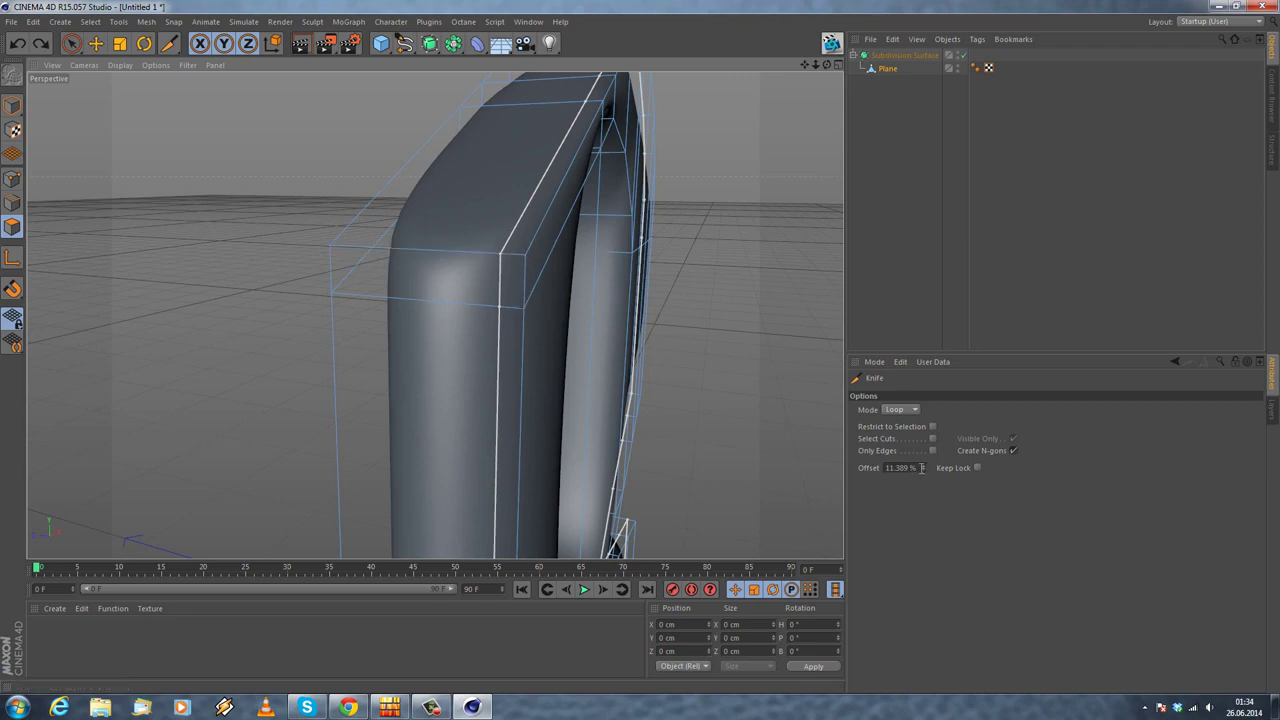
pyautogui.moveTo(921, 468); pyautogui.dragTo(753, 443)
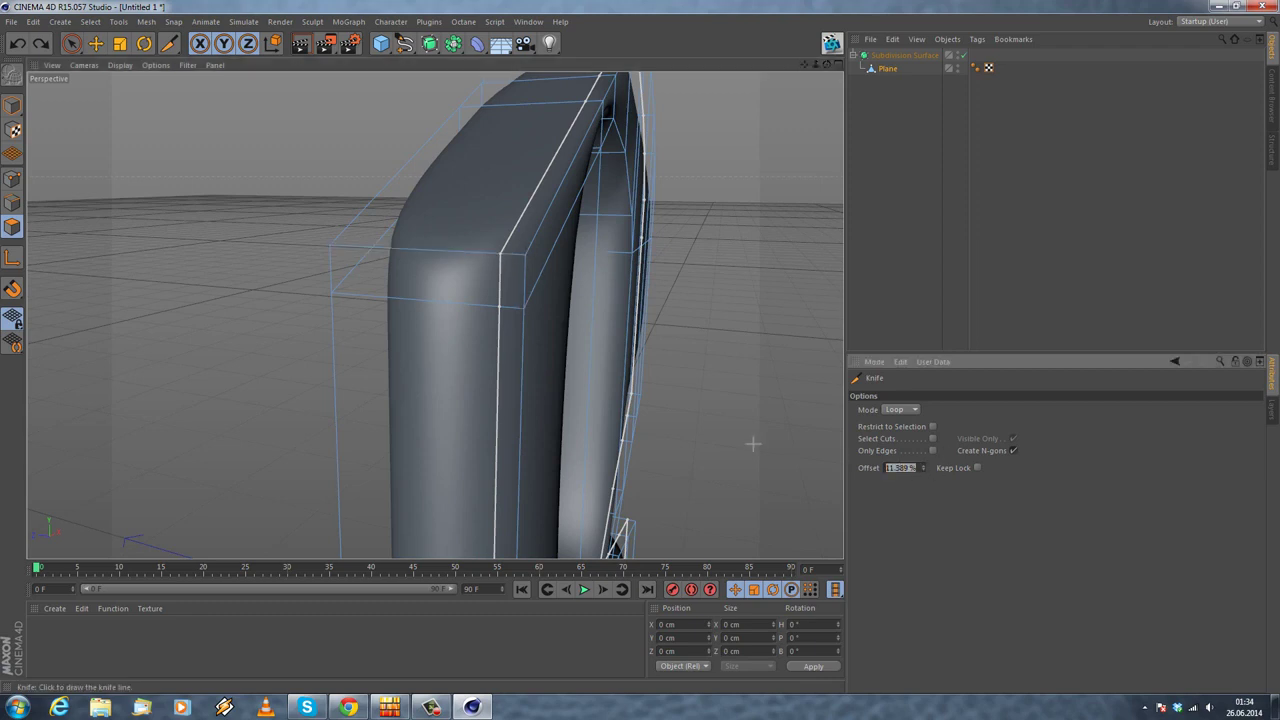
pyautogui.write('5')
pyautogui.press('Return')
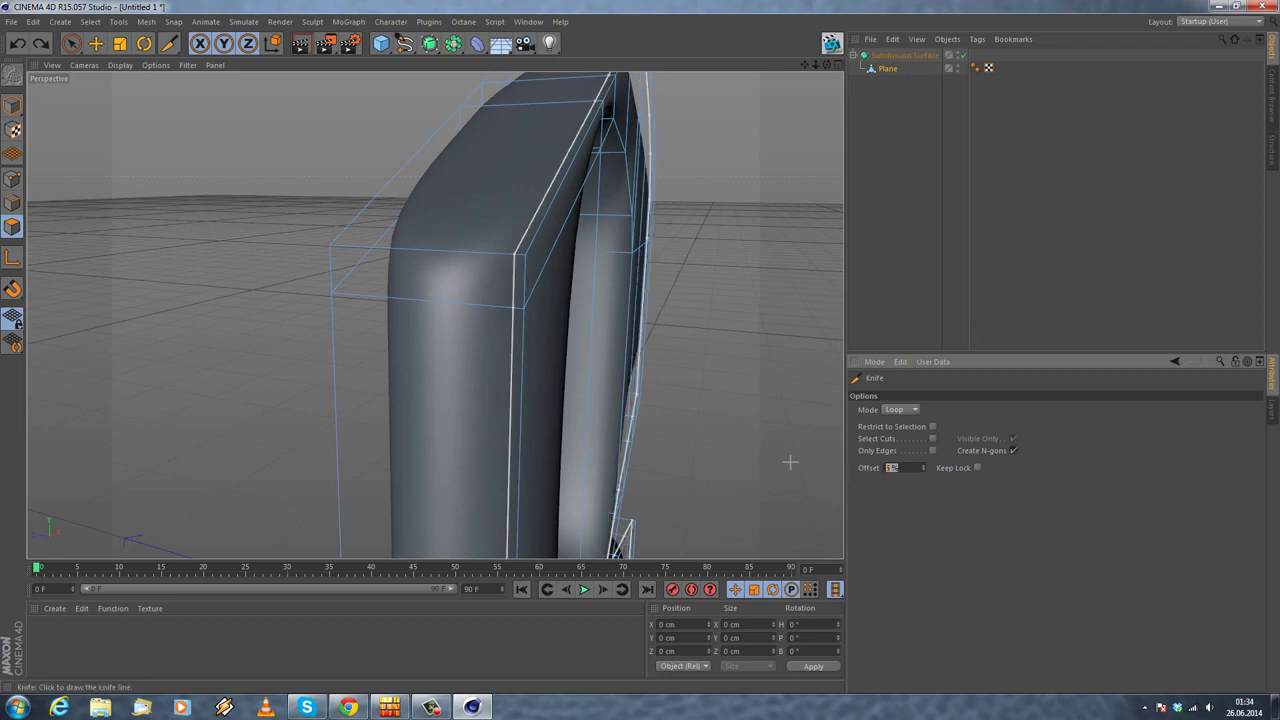
pyautogui.write('4')
pyautogui.press('Return')
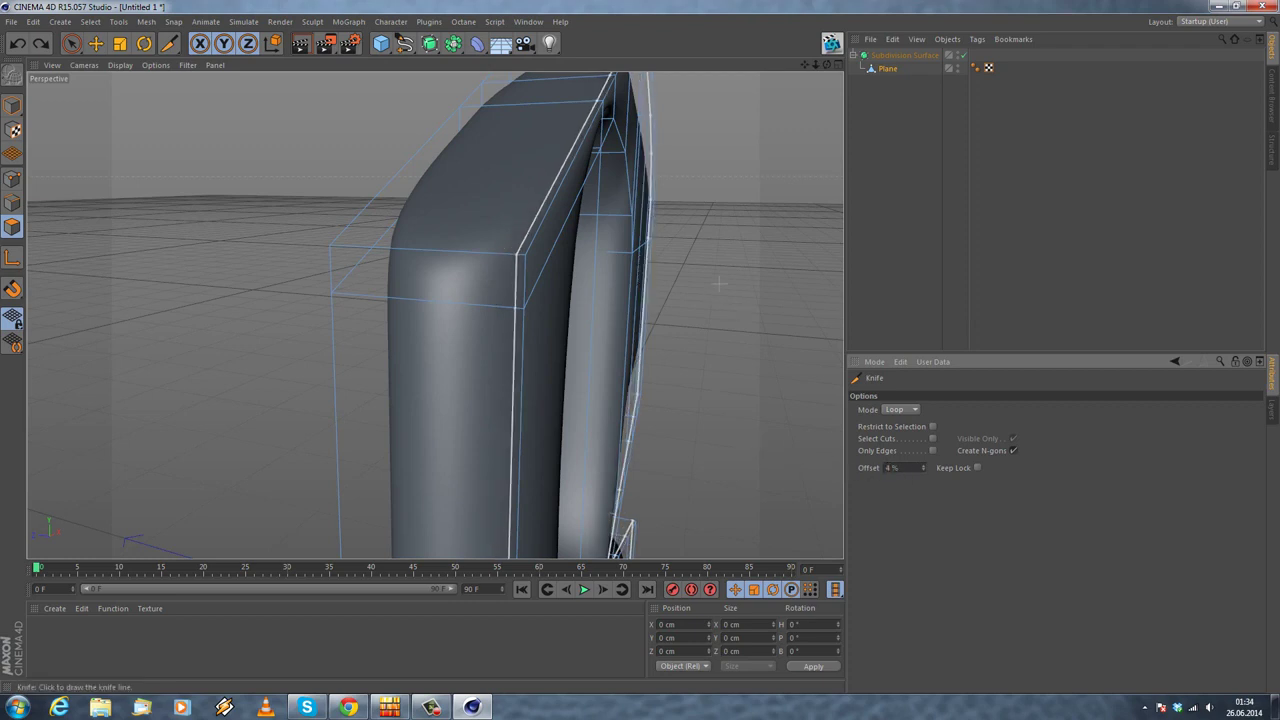
pyautogui.click(719, 284)
# Step: Cut a matching loop around the side faces beside the 8's back edge with an offset of 4 %
pyautogui.moveTo(442, 262)
pyautogui.keyDown('alt'); pyautogui.mouseDown()
pyautogui.moveTo(498, 265)
pyautogui.moveTo(451, 266)
pyautogui.mouseUp(); pyautogui.keyUp('alt')
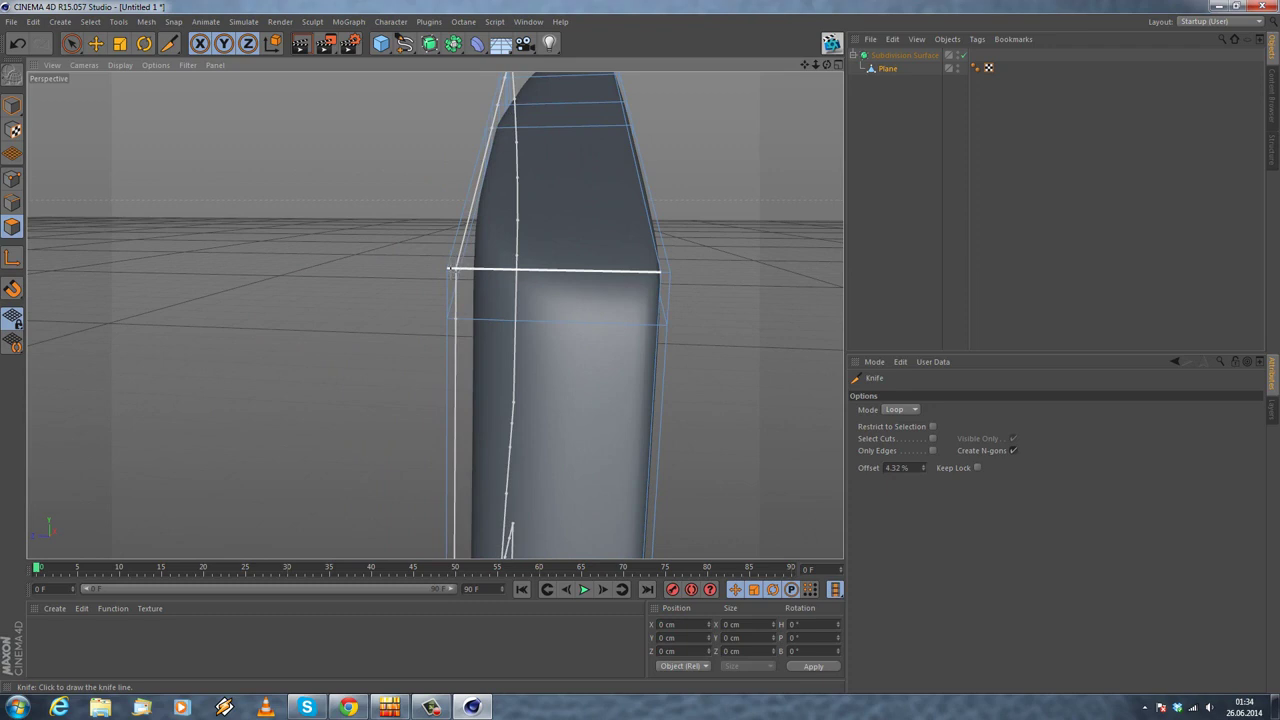
pyautogui.moveTo(916, 468); pyautogui.dragTo(803, 423)
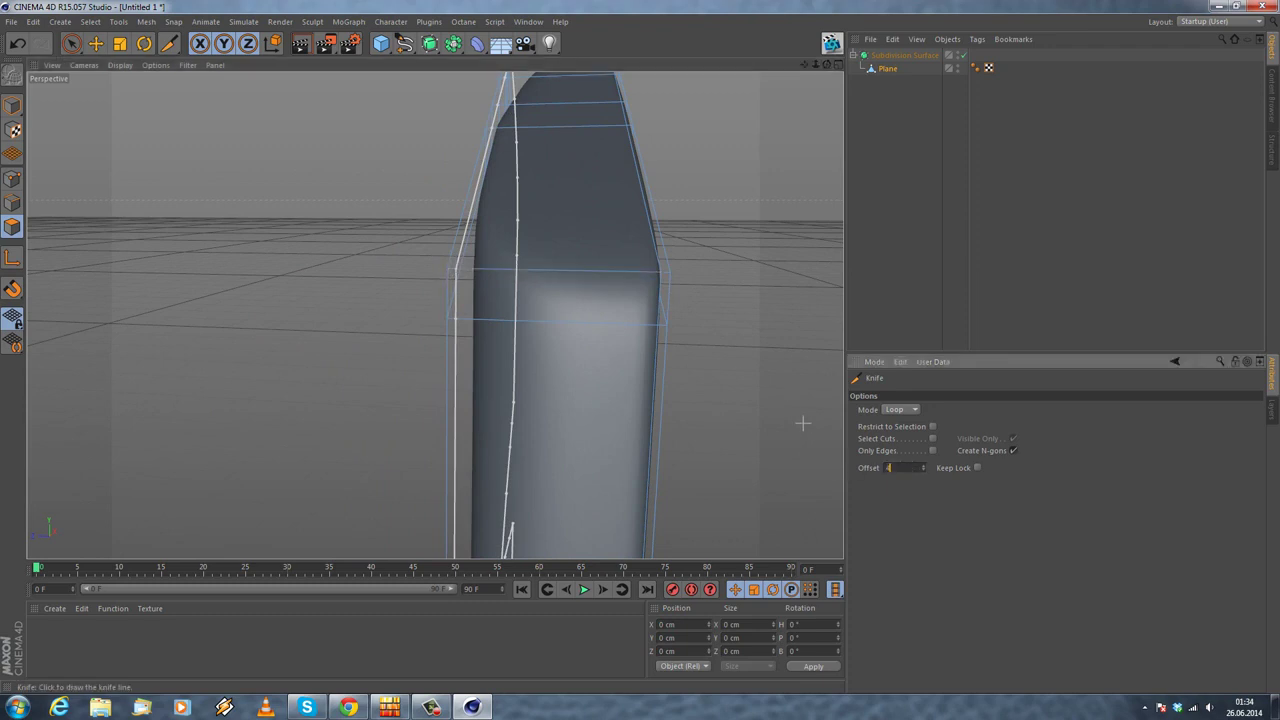
pyautogui.click(333, 260)
# Step: Examine the sharpened outer edges and the still rounded edges of the 8's upper hole from several angles
pyautogui.keyDown('alt'); pyautogui.moveTo(346, 334); pyautogui.dragTo(408, 313); pyautogui.keyUp('alt')
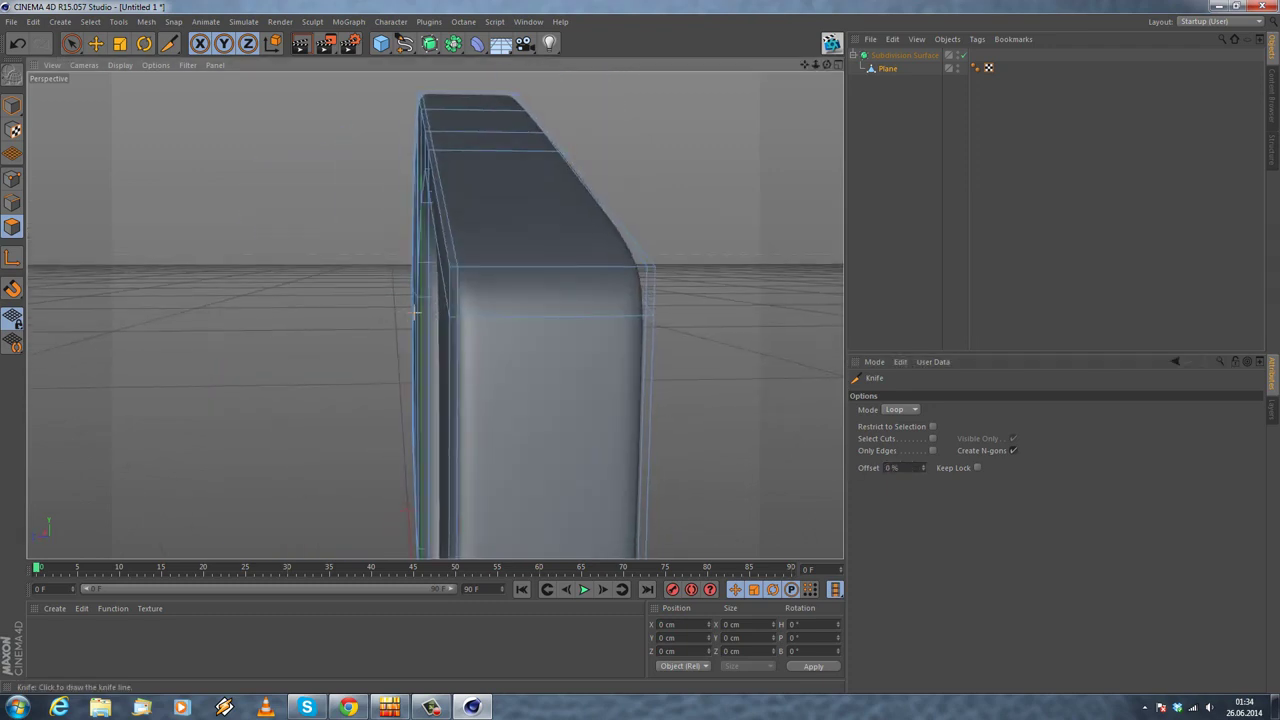
pyautogui.keyDown('alt'); pyautogui.moveTo(457, 265); pyautogui.dragTo(415, 228, button='middle'); pyautogui.keyUp('alt')
pyautogui.keyDown('alt'); pyautogui.moveTo(435, 315); pyautogui.dragTo(466, 263); pyautogui.keyUp('alt')
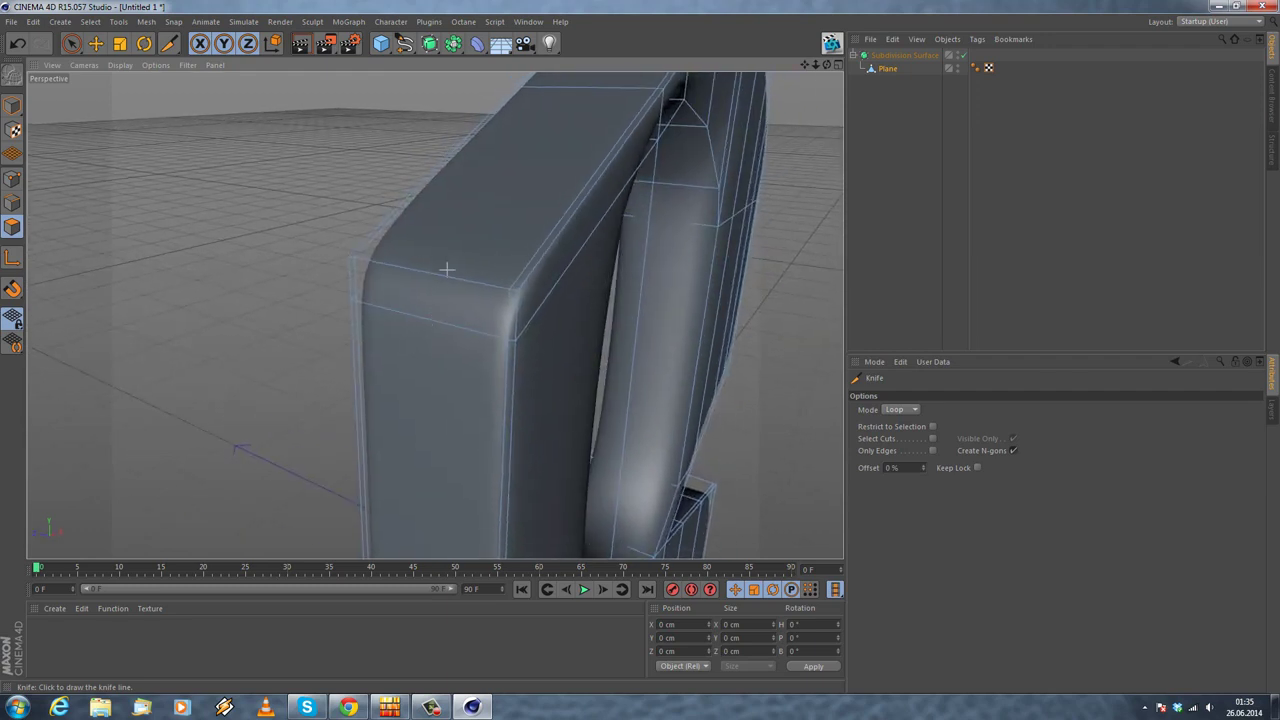
pyautogui.moveTo(398, 304)
pyautogui.keyDown('alt'); pyautogui.mouseDown()
pyautogui.moveTo(446, 297)
pyautogui.moveTo(380, 217)
pyautogui.moveTo(417, 257)
pyautogui.moveTo(491, 289)
pyautogui.moveTo(434, 311)
pyautogui.moveTo(410, 291)
pyautogui.moveTo(420, 286)
pyautogui.moveTo(371, 320)
pyautogui.moveTo(429, 294)
pyautogui.moveTo(412, 294)
pyautogui.mouseUp(); pyautogui.keyUp('alt')
pyautogui.moveTo(424, 338)
pyautogui.keyDown('alt'); pyautogui.mouseDown()
pyautogui.moveTo(434, 314)
pyautogui.moveTo(435, 331)
pyautogui.mouseUp(); pyautogui.keyUp('alt')
pyautogui.scroll(5, 283, 185)
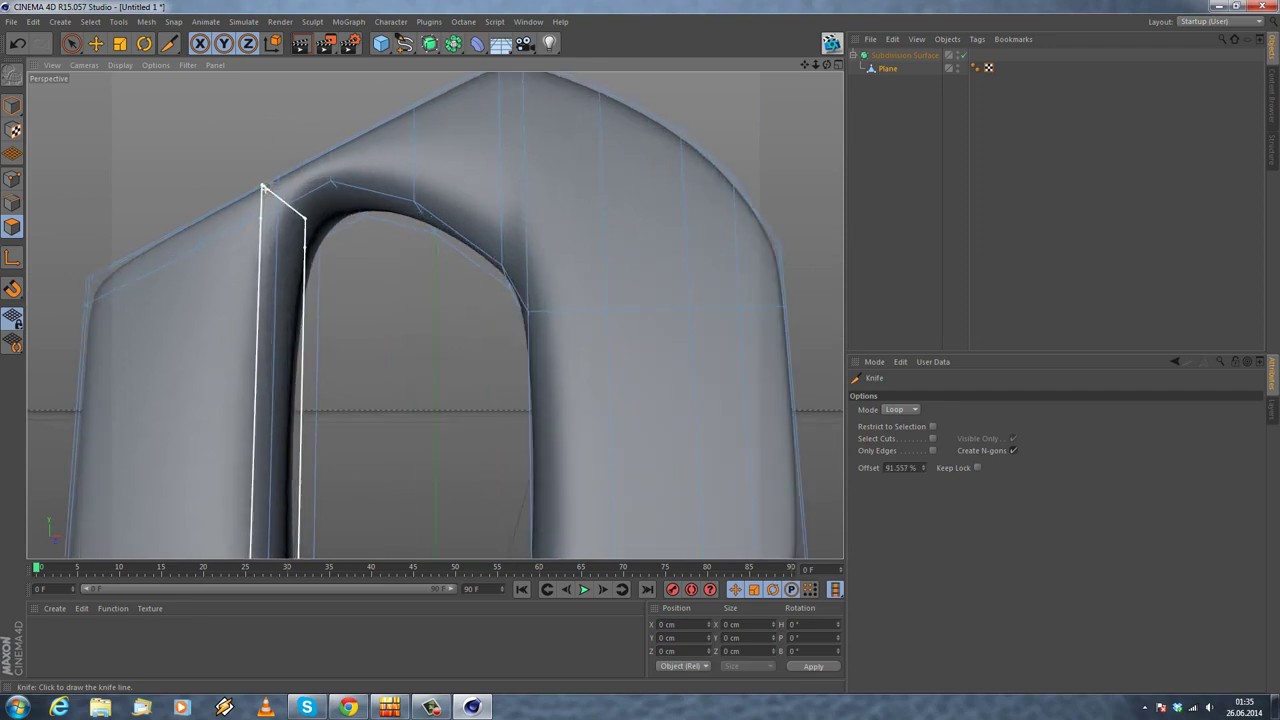
pyautogui.keyDown('alt'); pyautogui.moveTo(310, 202); pyautogui.dragTo(488, 277); pyautogui.keyUp('alt')
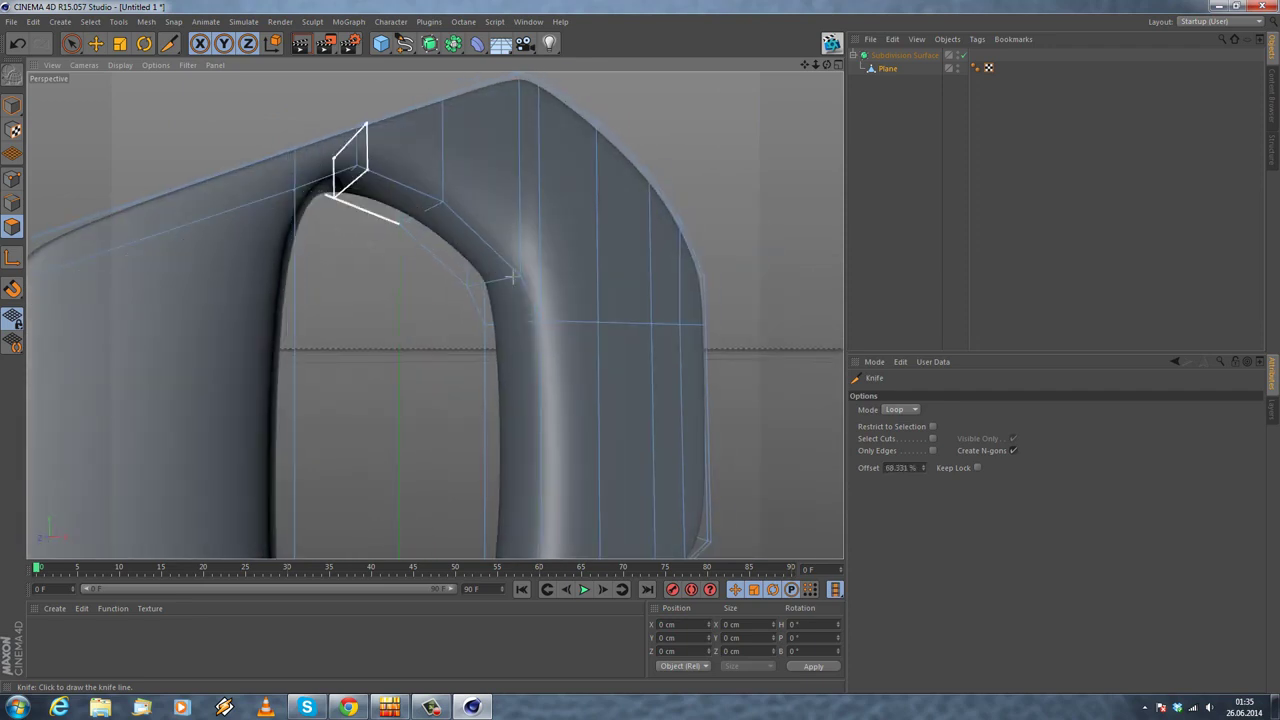
pyautogui.keyDown('alt'); pyautogui.moveTo(494, 428); pyautogui.dragTo(357, 180); pyautogui.keyUp('alt')
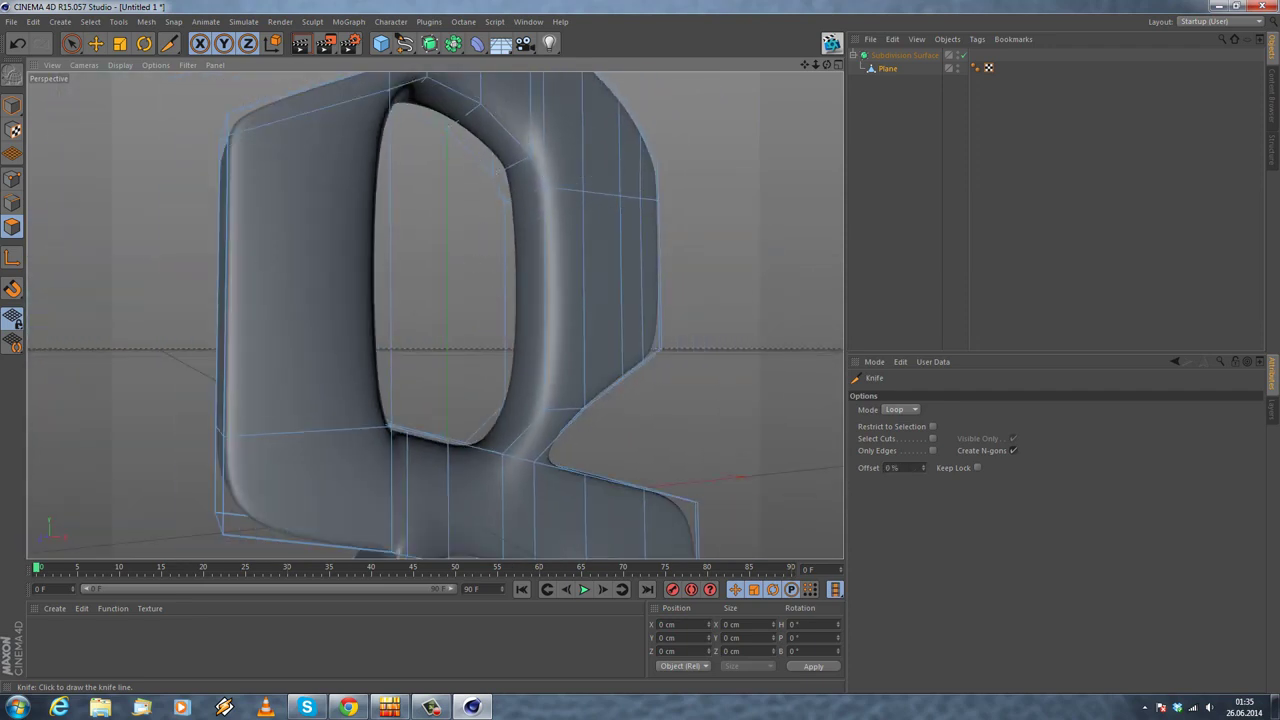
pyautogui.click(95, 44)
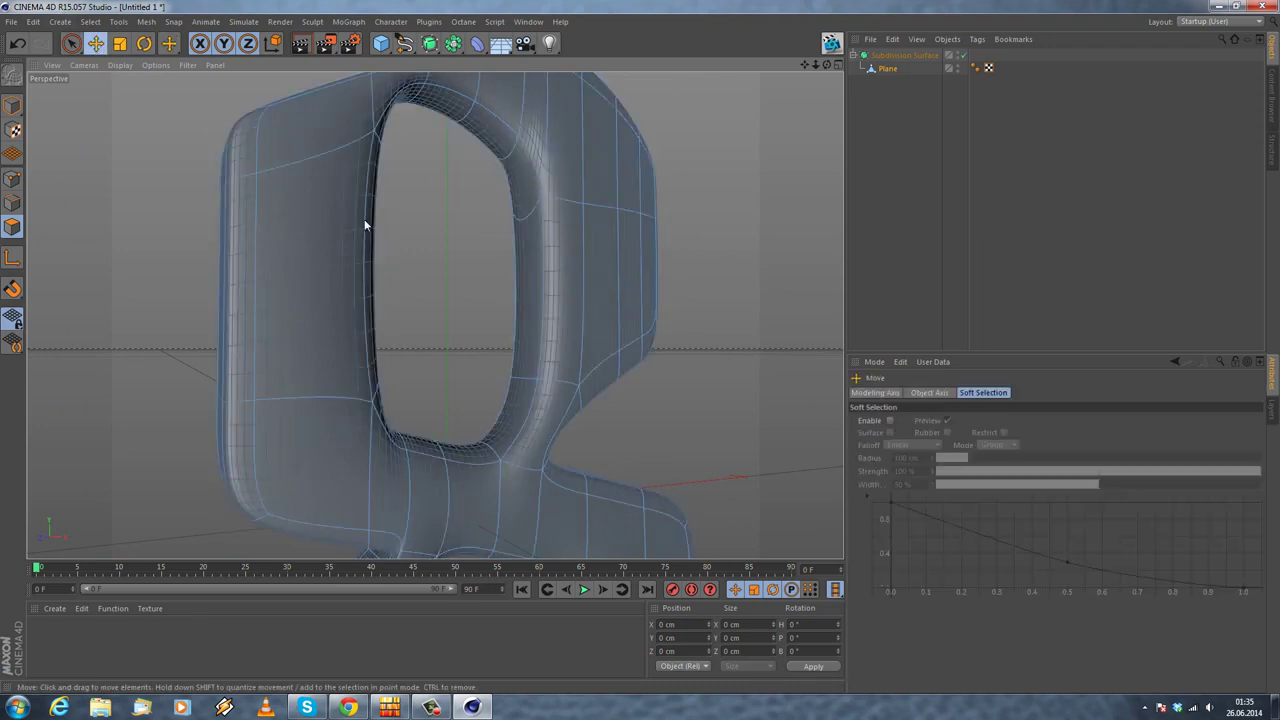
pyautogui.keyDown('alt'); pyautogui.moveTo(376, 216); pyautogui.dragTo(319, 232); pyautogui.keyUp('alt')
pyautogui.keyDown('alt'); pyautogui.moveTo(358, 190); pyautogui.dragTo(339, 213, button='middle'); pyautogui.keyUp('alt')
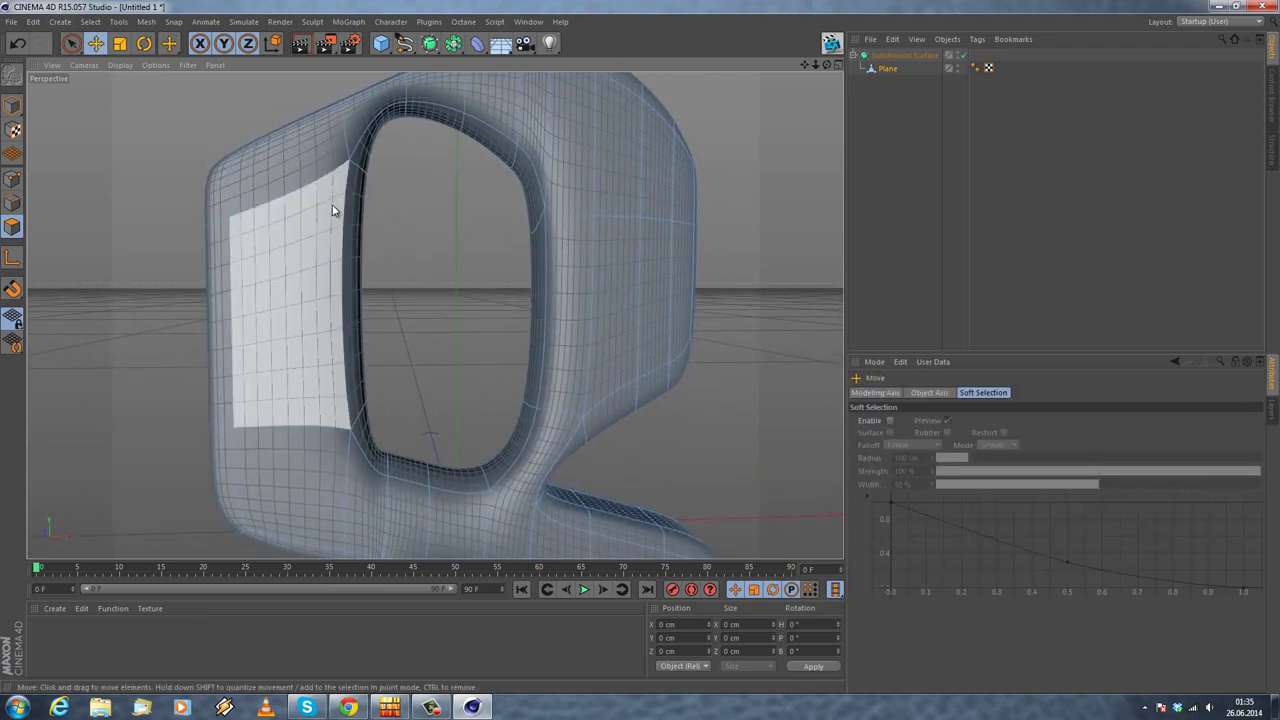
pyautogui.keyDown('alt'); pyautogui.moveTo(333, 210); pyautogui.dragTo(501, 197); pyautogui.keyUp('alt')
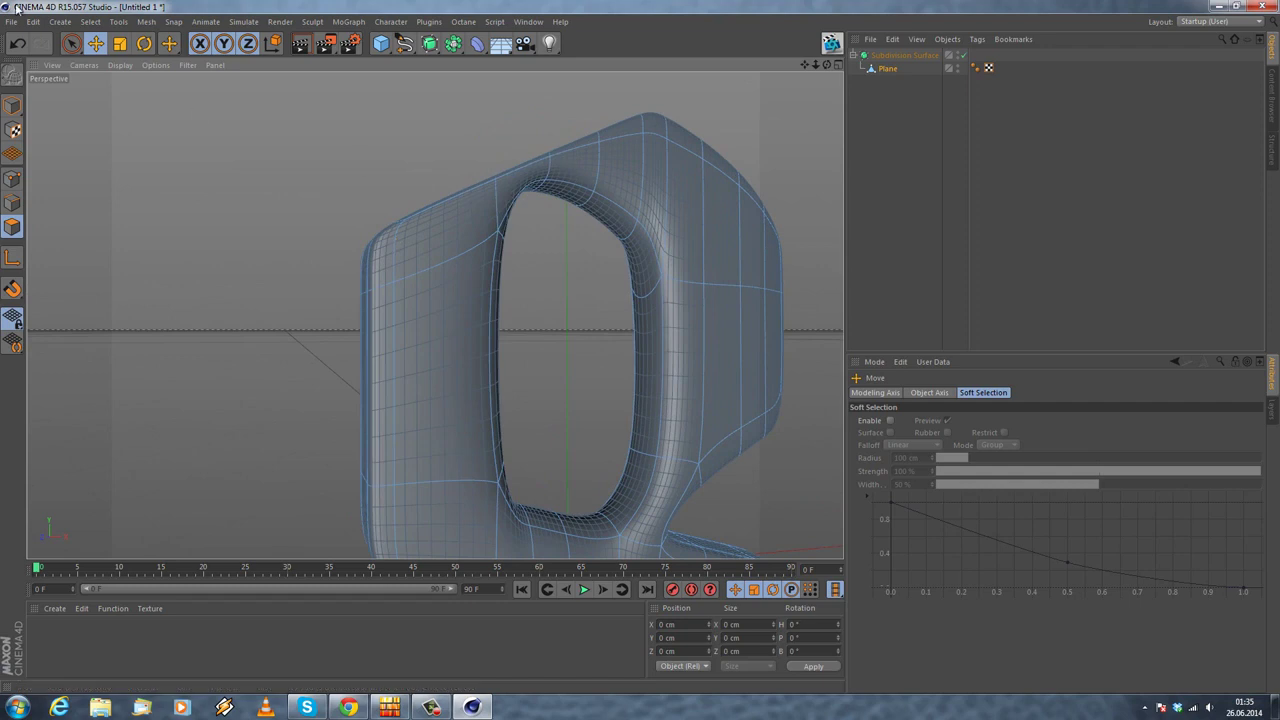
# Step: Loop-select the front edges around both the upper and lower holes of the 8
pyautogui.click(90, 21)
pyautogui.click(105, 108)
pyautogui.scroll(3, 493, 211)
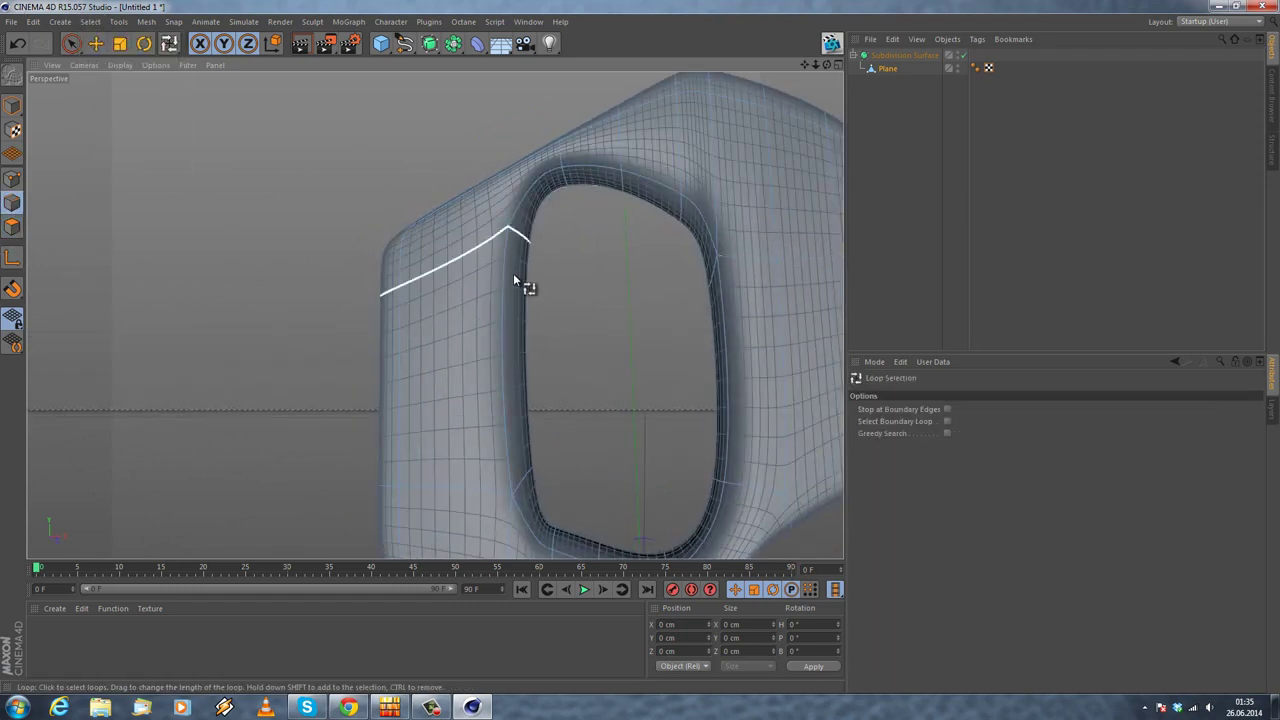
pyautogui.click(730, 310)
pyautogui.keyDown('alt'); pyautogui.moveTo(727, 310); pyautogui.dragTo(505, 190); pyautogui.keyUp('alt')
pyautogui.keyDown('alt'); pyautogui.moveTo(680, 510); pyautogui.dragTo(636, 320, button='middle'); pyautogui.keyUp('alt')
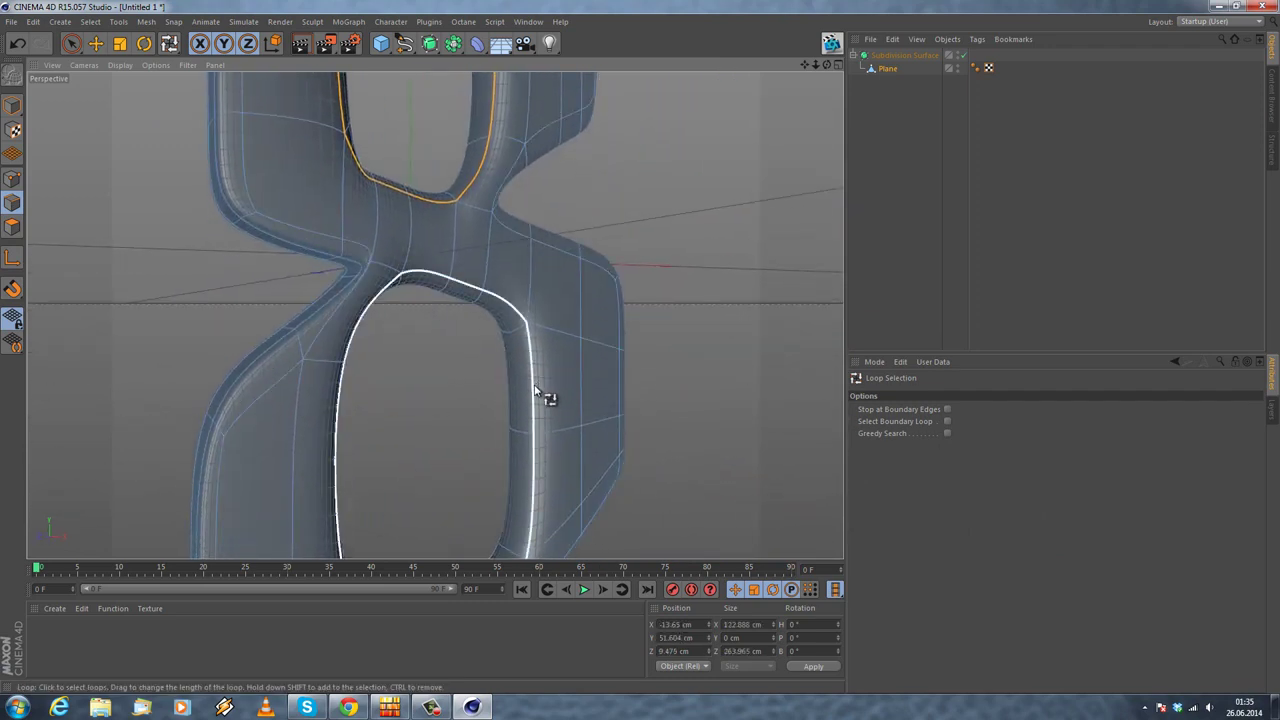
pyautogui.keyDown('alt'); pyautogui.moveTo(540, 275); pyautogui.dragTo(495, 398, button='middle'); pyautogui.keyUp('alt')
pyautogui.keyDown('alt'); pyautogui.moveTo(494, 404); pyautogui.dragTo(560, 386); pyautogui.keyUp('alt')
# Step: Edge-slide the selected front hole loops with Clone enabled and an offset of 1 cm
pyautogui.rightClick(618, 323)
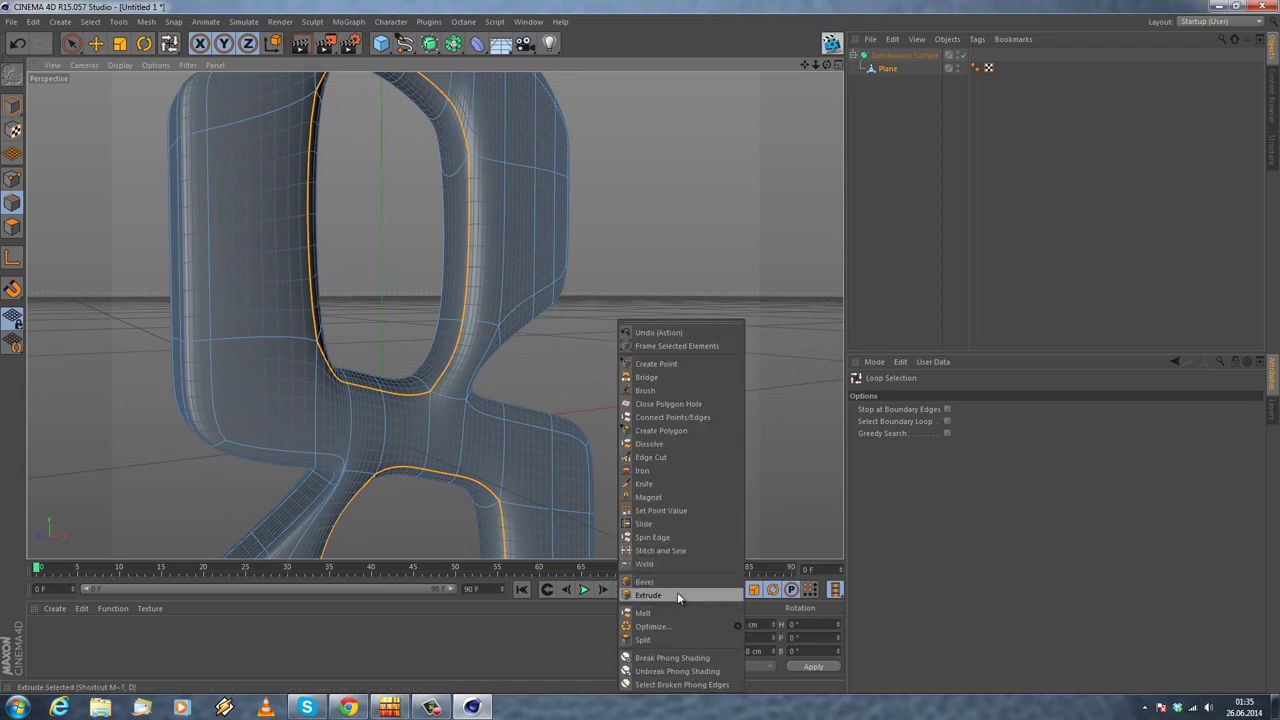
pyautogui.click(686, 523)
pyautogui.keyDown('alt'); pyautogui.moveTo(498, 213); pyautogui.dragTo(590, 320); pyautogui.keyUp('alt')
pyautogui.rightClick(612, 324)
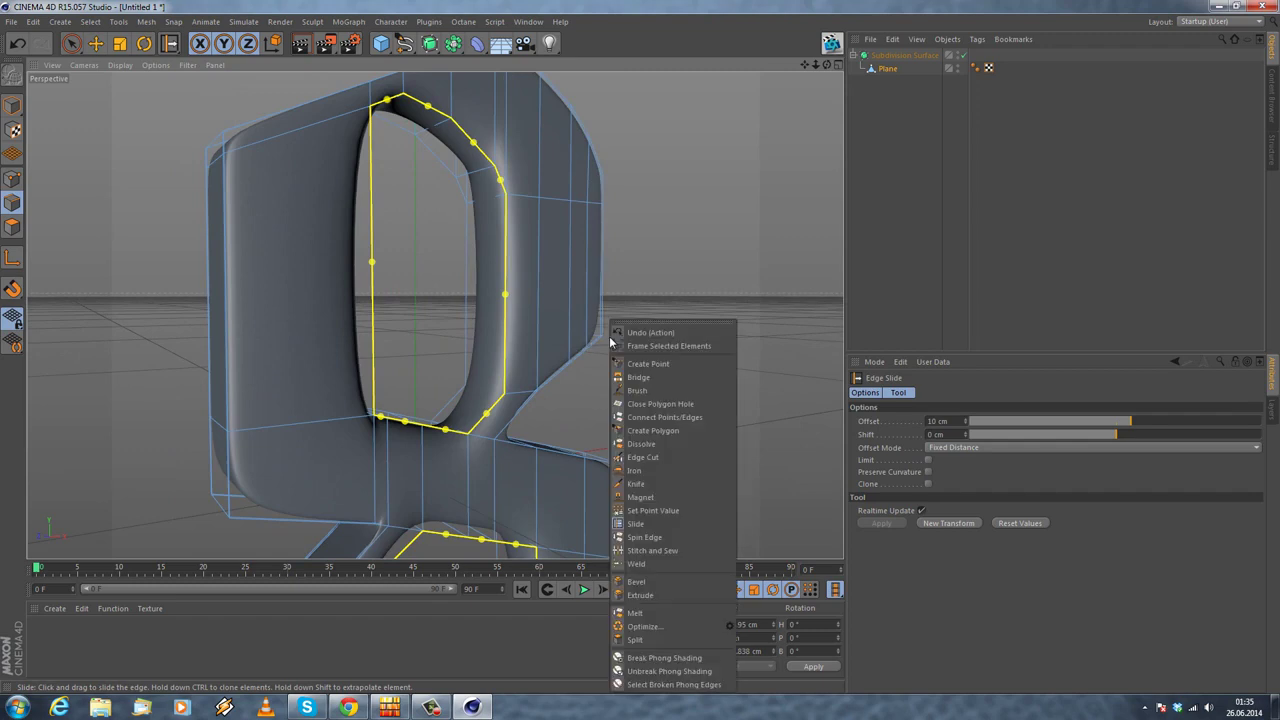
pyautogui.click(632, 523)
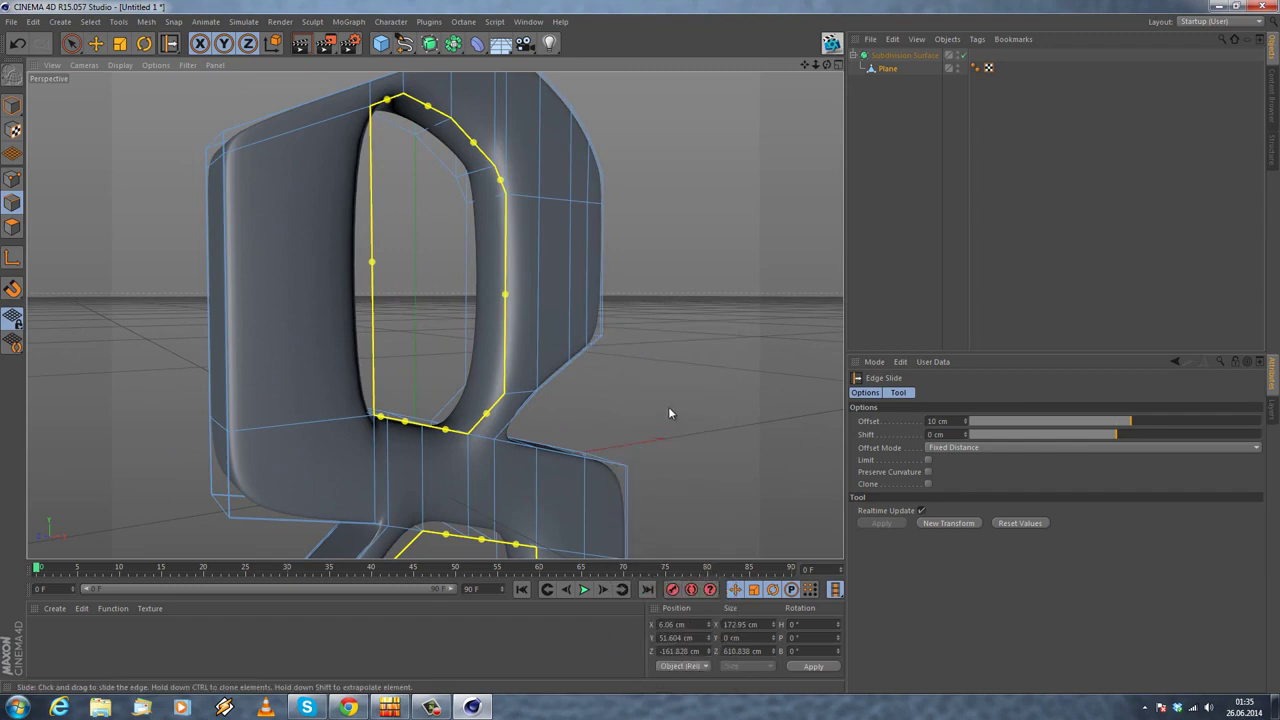
pyautogui.keyDown('alt'); pyautogui.moveTo(665, 398); pyautogui.dragTo(535, 386); pyautogui.keyUp('alt')
pyautogui.moveTo(523, 373)
pyautogui.keyDown('alt'); pyautogui.mouseDown(button='middle')
pyautogui.moveTo(489, 263)
pyautogui.moveTo(500, 365)
pyautogui.mouseUp(button='middle'); pyautogui.keyUp('alt')
pyautogui.keyDown('alt'); pyautogui.moveTo(485, 222); pyautogui.dragTo(496, 325, button='middle'); pyautogui.keyUp('alt')
pyautogui.keyDown('alt'); pyautogui.moveTo(489, 316); pyautogui.dragTo(441, 268); pyautogui.keyUp('alt')
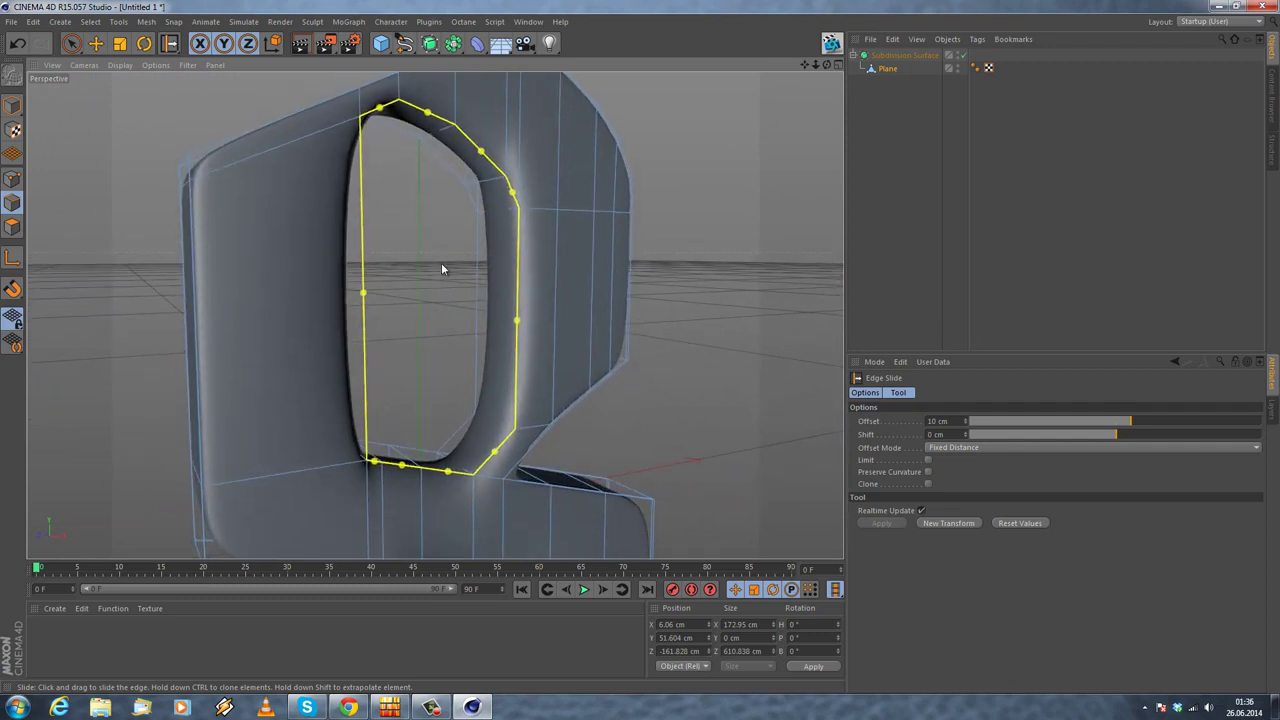
pyautogui.keyDown('alt'); pyautogui.moveTo(449, 298); pyautogui.dragTo(408, 313); pyautogui.keyUp('alt')
pyautogui.keyDown('alt'); pyautogui.moveTo(635, 404); pyautogui.dragTo(773, 404); pyautogui.keyUp('alt')
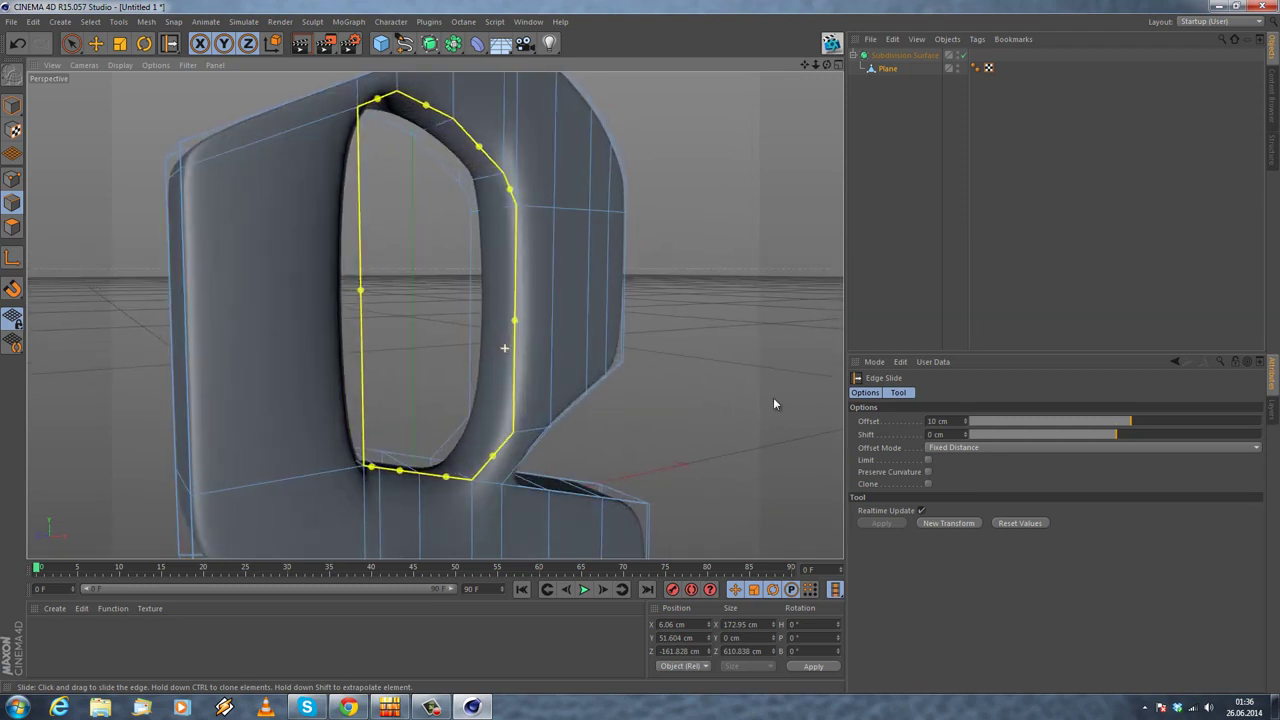
pyautogui.click(927, 485)
pyautogui.moveTo(529, 316)
pyautogui.keyDown('alt'); pyautogui.mouseDown()
pyautogui.moveTo(536, 363)
pyautogui.moveTo(523, 308)
pyautogui.mouseUp(); pyautogui.keyUp('alt')
pyautogui.moveTo(434, 308)
pyautogui.keyDown('alt'); pyautogui.mouseDown()
pyautogui.moveTo(389, 314)
pyautogui.moveTo(555, 322)
pyautogui.mouseUp(); pyautogui.keyUp('alt')
pyautogui.moveTo(1128, 428)
pyautogui.mouseDown()
pyautogui.moveTo(1094, 420)
pyautogui.moveTo(1133, 422)
pyautogui.moveTo(1120, 422)
pyautogui.mouseUp()
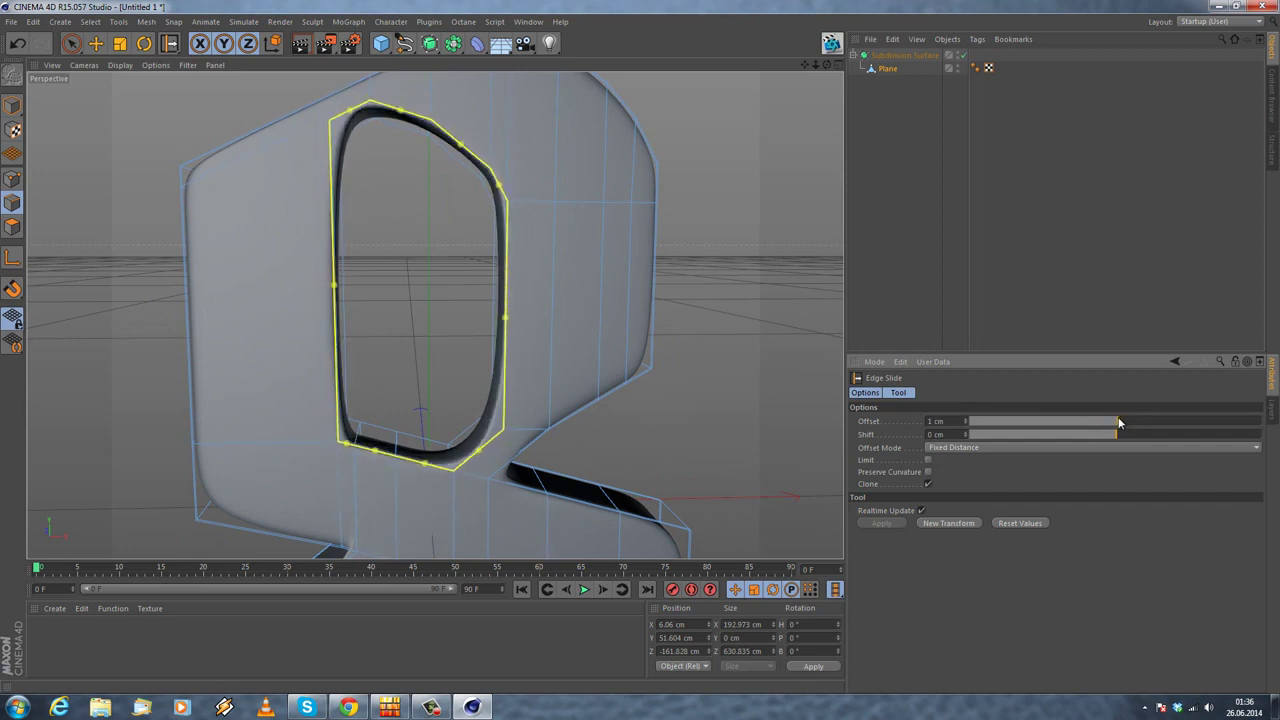
# Step: Increase the Edge Slide offset of the cloned front hole loops to 3 cm
pyautogui.scroll(3, 577, 259)
pyautogui.keyDown('alt'); pyautogui.moveTo(498, 325); pyautogui.dragTo(546, 334); pyautogui.keyUp('alt')
pyautogui.keyDown('alt'); pyautogui.moveTo(546, 334); pyautogui.dragTo(643, 286, button='middle'); pyautogui.keyUp('alt')
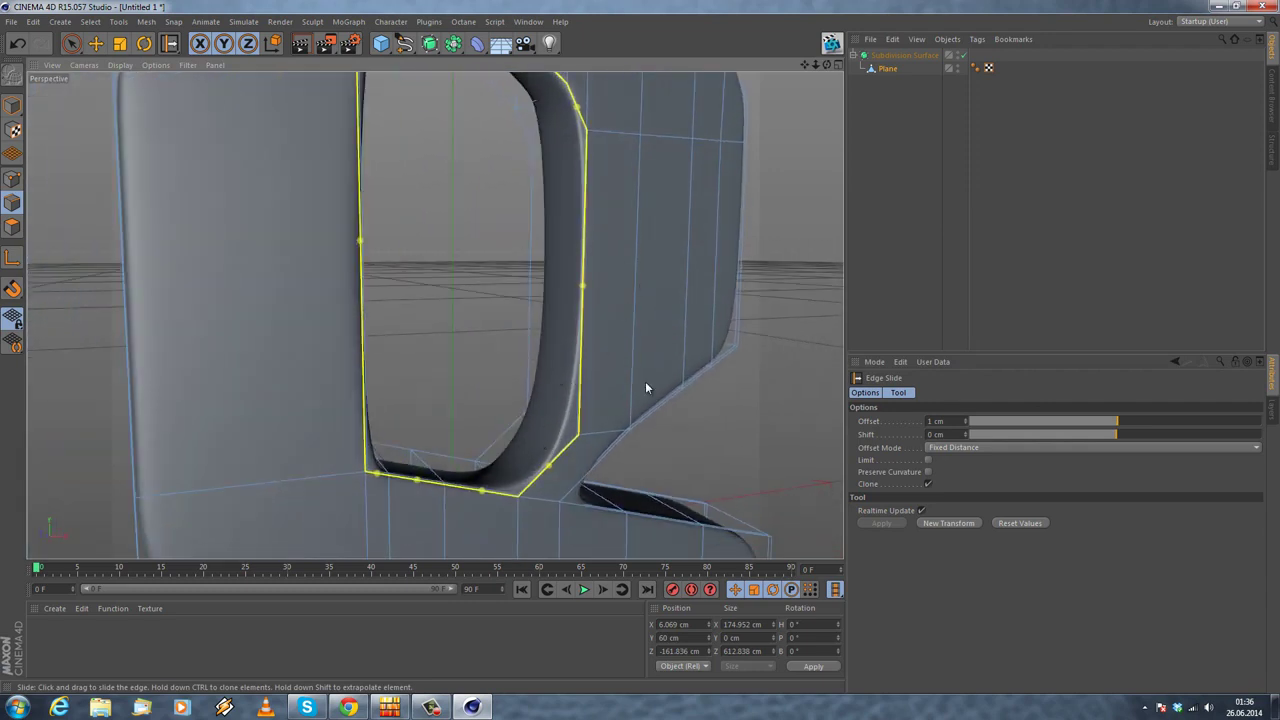
pyautogui.moveTo(548, 428)
pyautogui.keyDown('alt'); pyautogui.mouseDown()
pyautogui.moveTo(548, 414)
pyautogui.moveTo(566, 418)
pyautogui.mouseUp(); pyautogui.keyUp('alt')
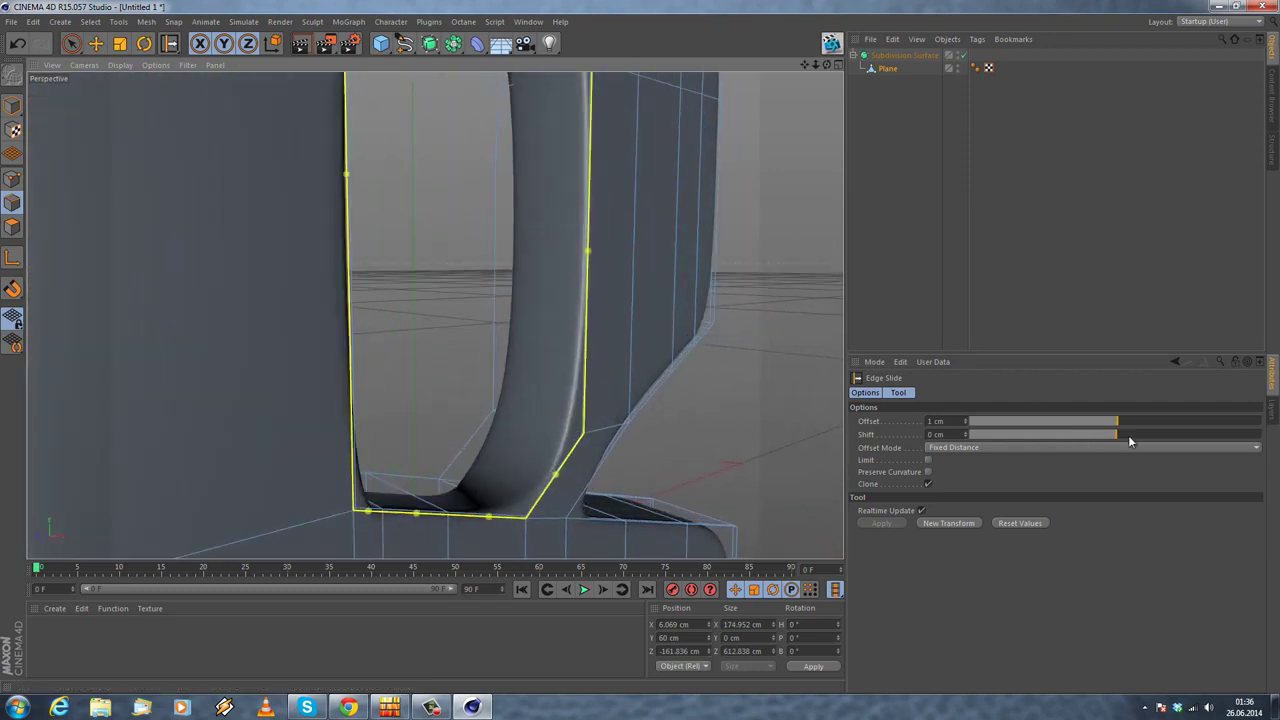
pyautogui.moveTo(1120, 423)
pyautogui.mouseDown()
pyautogui.moveTo(1163, 423)
pyautogui.moveTo(1122, 431)
pyautogui.mouseUp()
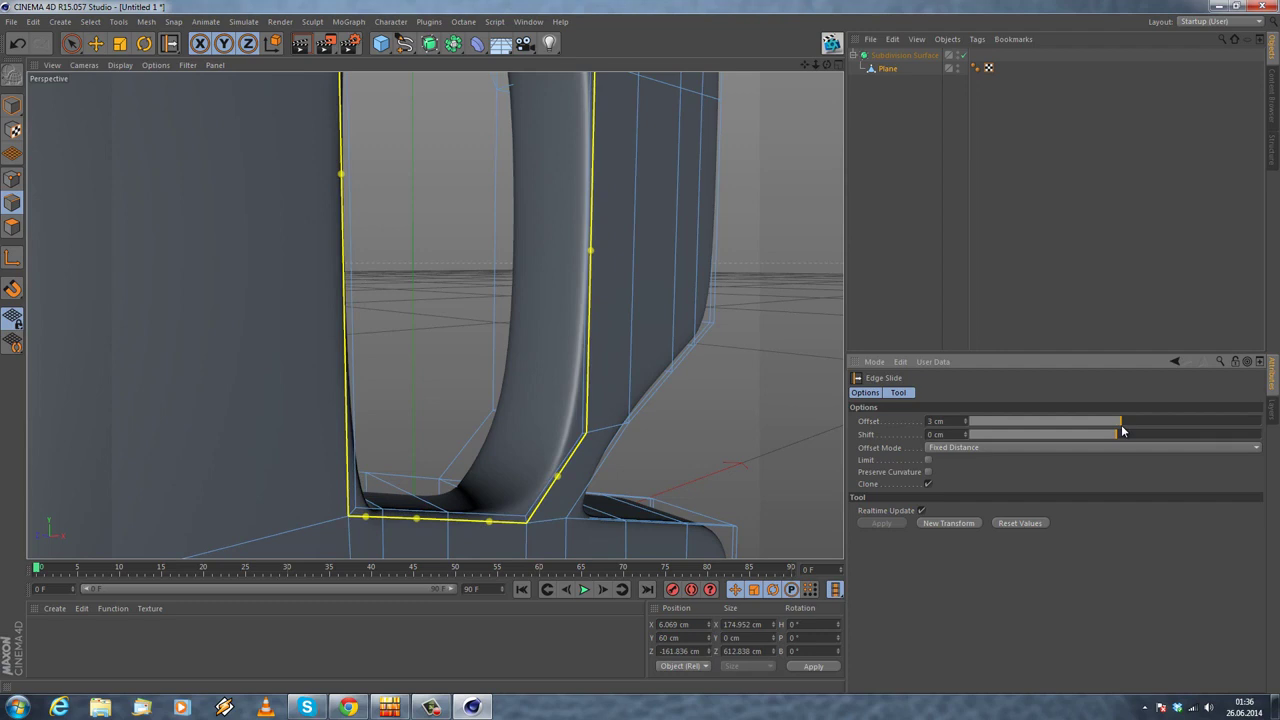
pyautogui.scroll(-7, 608, 333)
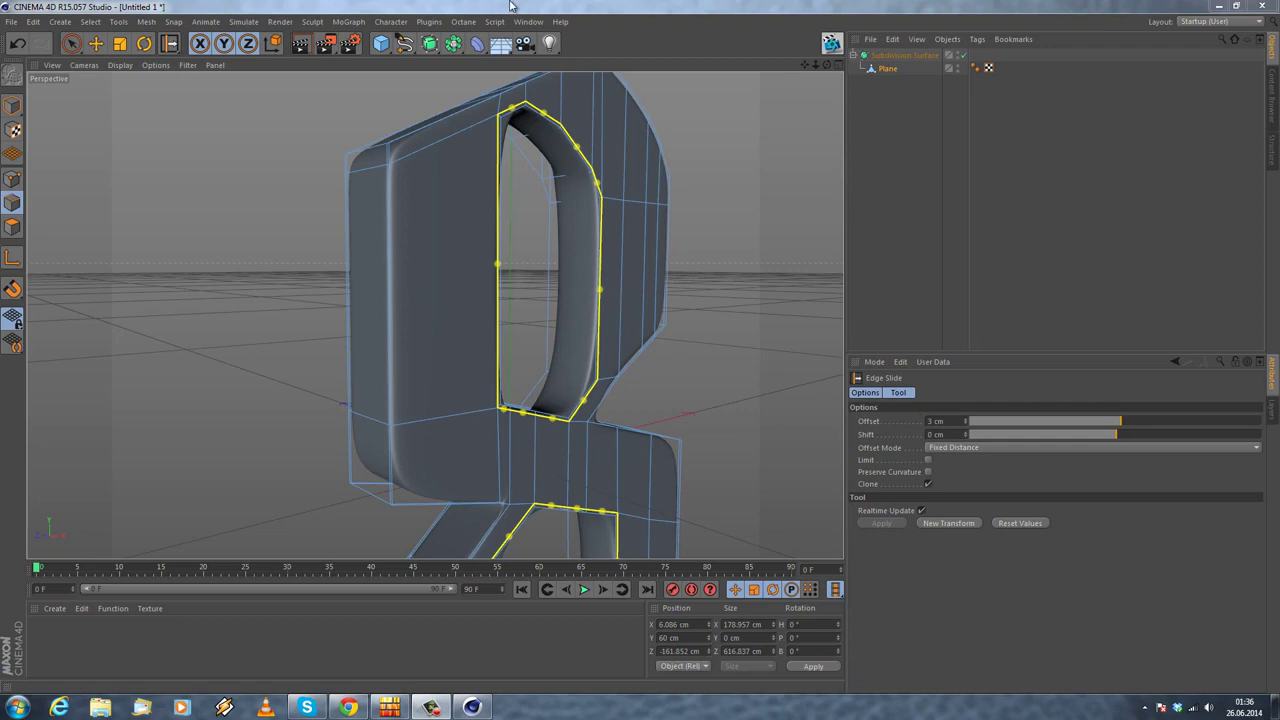
# Step: Loop-select the edges around both holes on the back face of the 8
pyautogui.keyDown('alt'); pyautogui.moveTo(673, 335); pyautogui.dragTo(425, 360); pyautogui.keyUp('alt')
pyautogui.scroll(6, 425, 363)
pyautogui.keyDown('alt'); pyautogui.moveTo(546, 433); pyautogui.dragTo(517, 378); pyautogui.keyUp('alt')
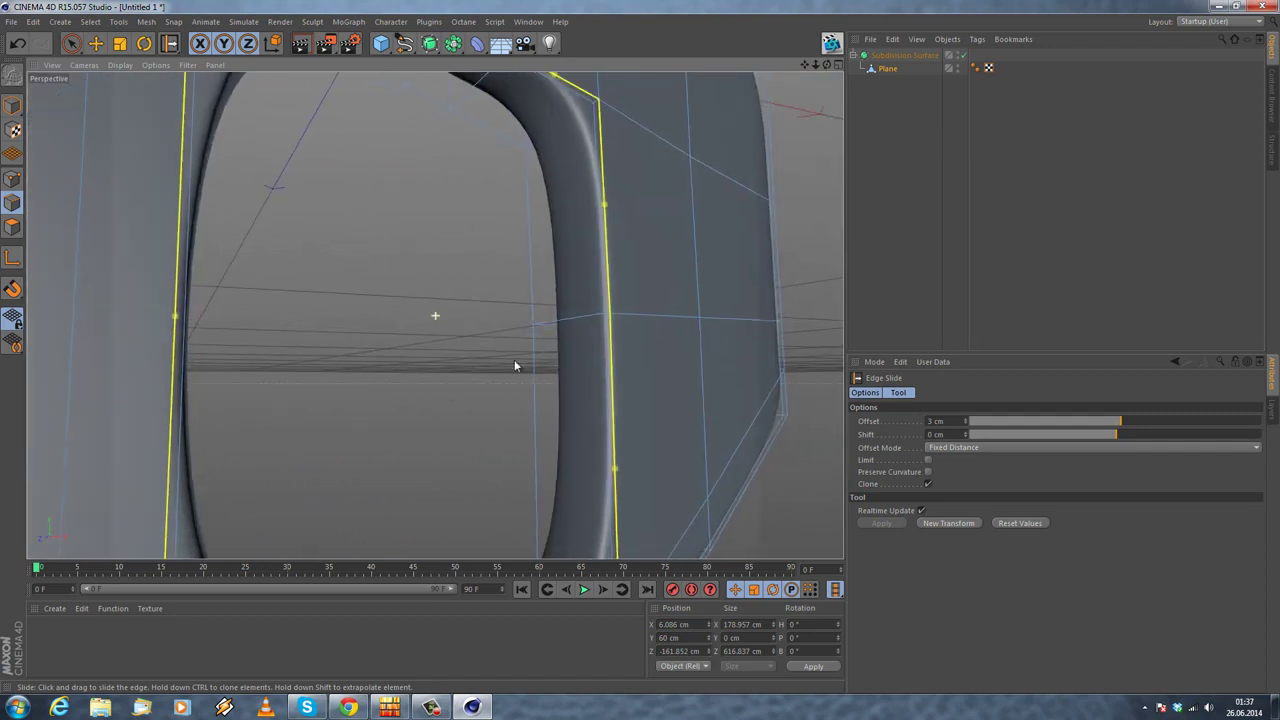
pyautogui.keyDown('alt'); pyautogui.moveTo(545, 525); pyautogui.dragTo(533, 387, button='middle'); pyautogui.keyUp('alt')
pyautogui.keyDown('alt'); pyautogui.moveTo(533, 388); pyautogui.dragTo(629, 218); pyautogui.keyUp('alt')
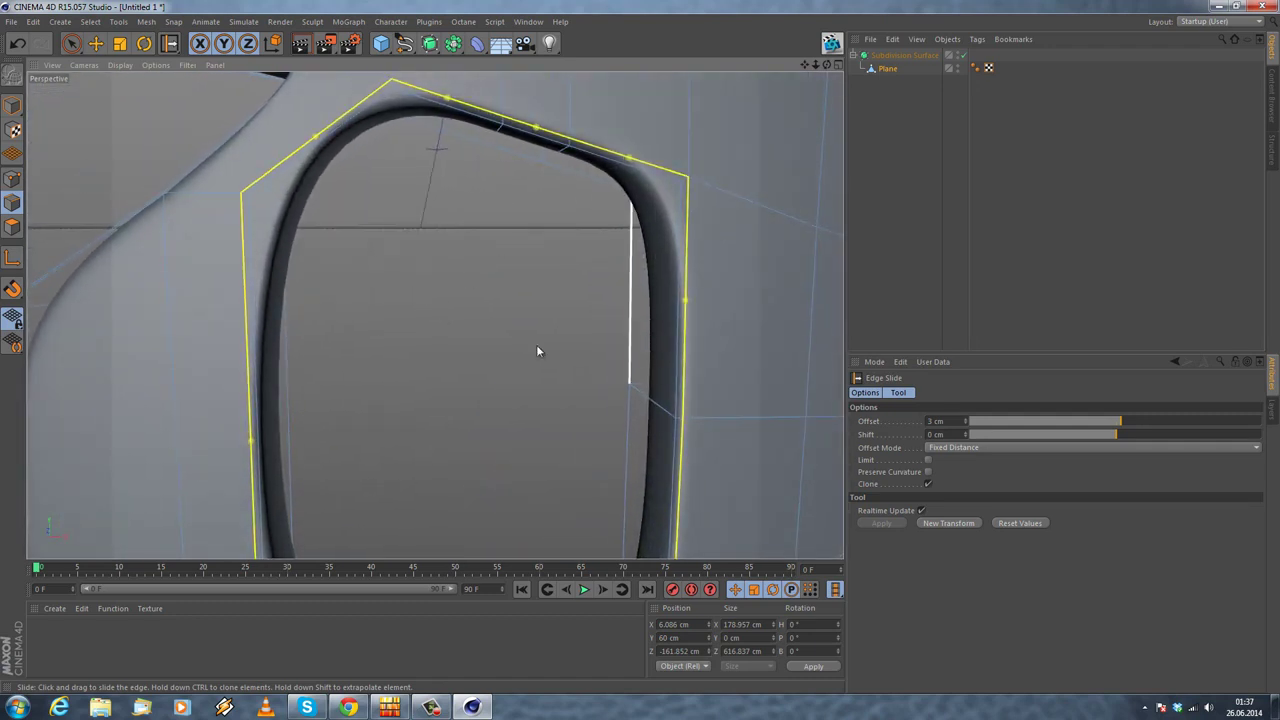
pyautogui.click(485, 332)
pyautogui.scroll(-8, 485, 333)
pyautogui.keyDown('alt'); pyautogui.moveTo(470, 414); pyautogui.dragTo(543, 310); pyautogui.keyUp('alt')
pyautogui.click(90, 21)
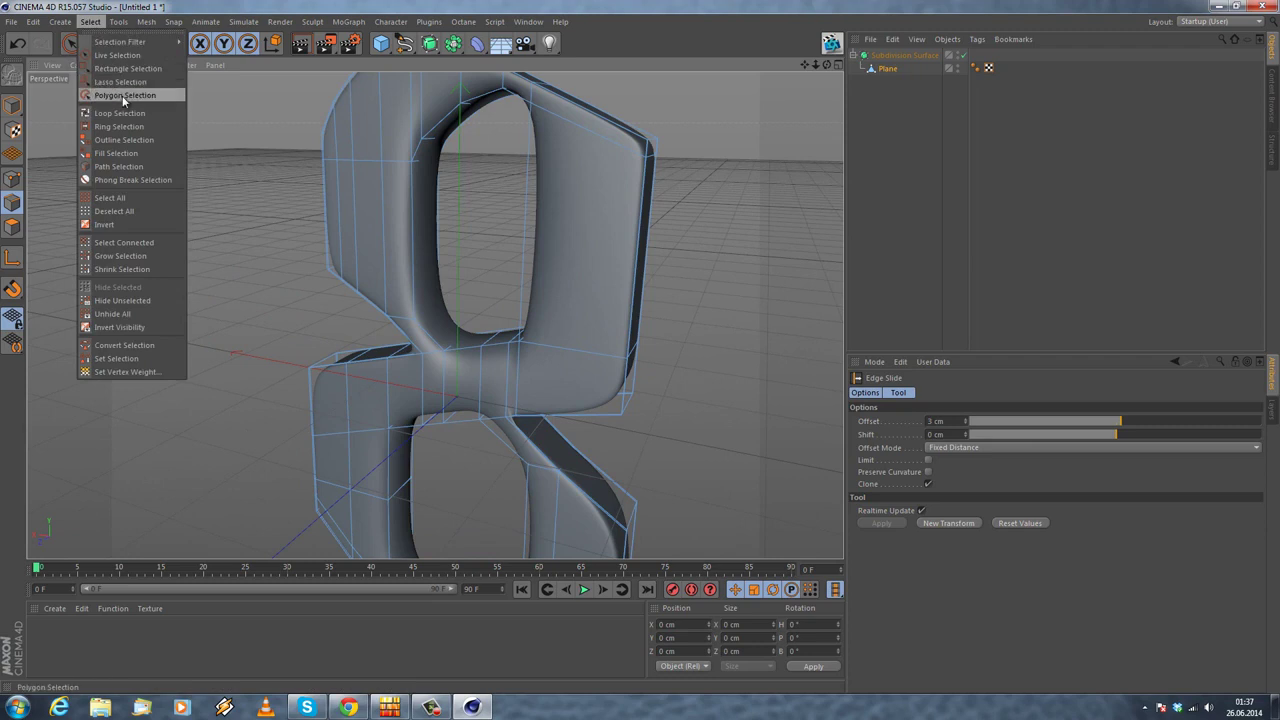
pyautogui.click(125, 94)
pyautogui.scroll(2, 282, 110)
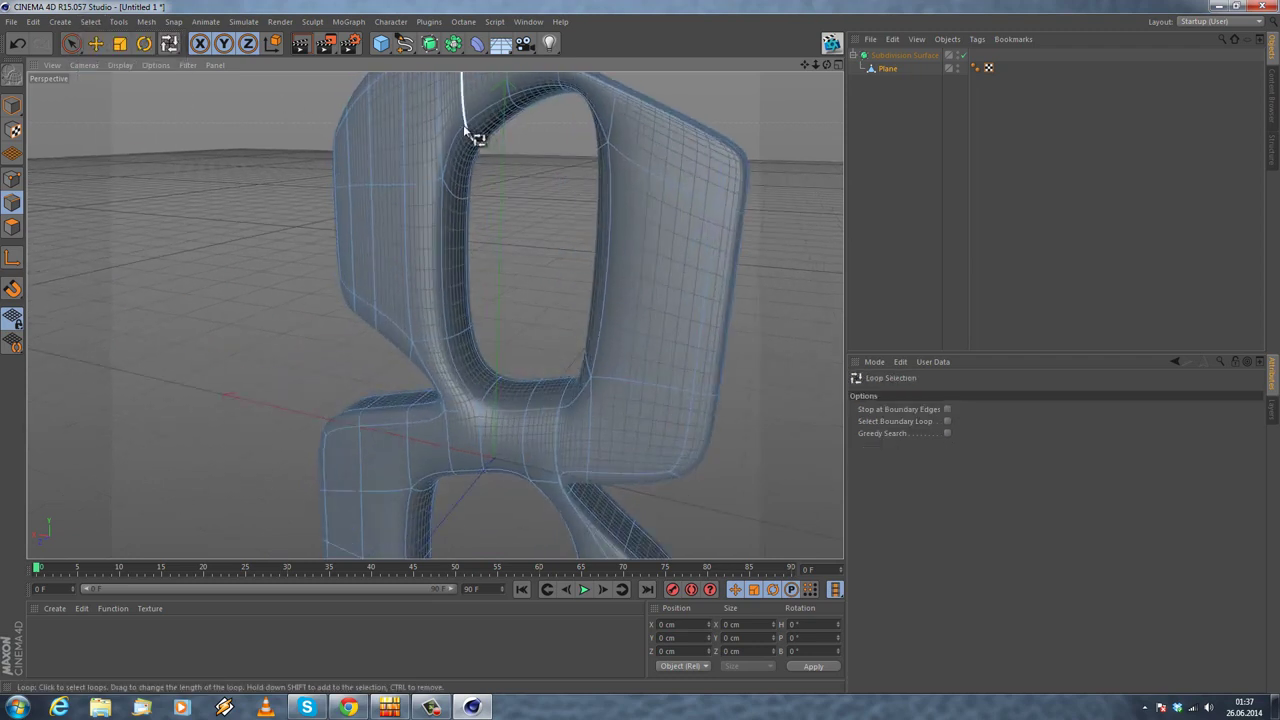
pyautogui.keyDown('alt'); pyautogui.moveTo(432, 388); pyautogui.dragTo(404, 160, button='middle'); pyautogui.keyUp('alt')
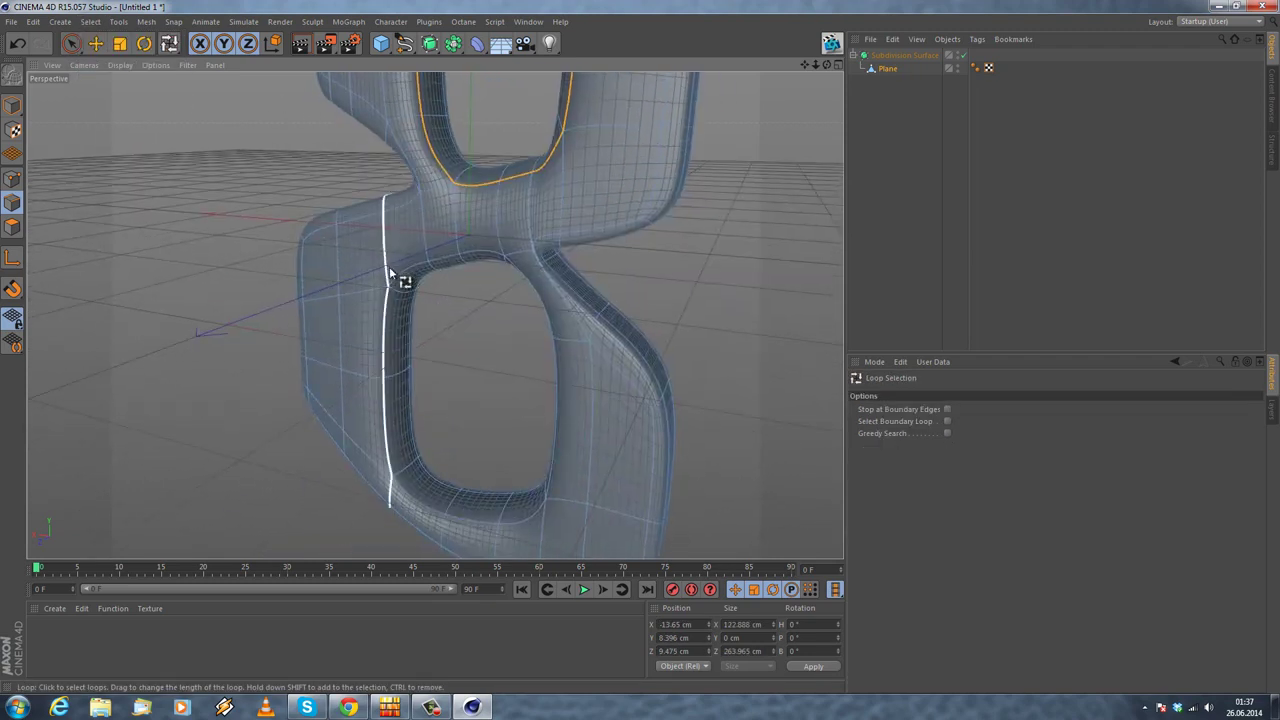
# Step: Edge-slide a clone of the selected back hole loops at a 3 cm offset, then clear the edge selection
pyautogui.rightClick(199, 204)
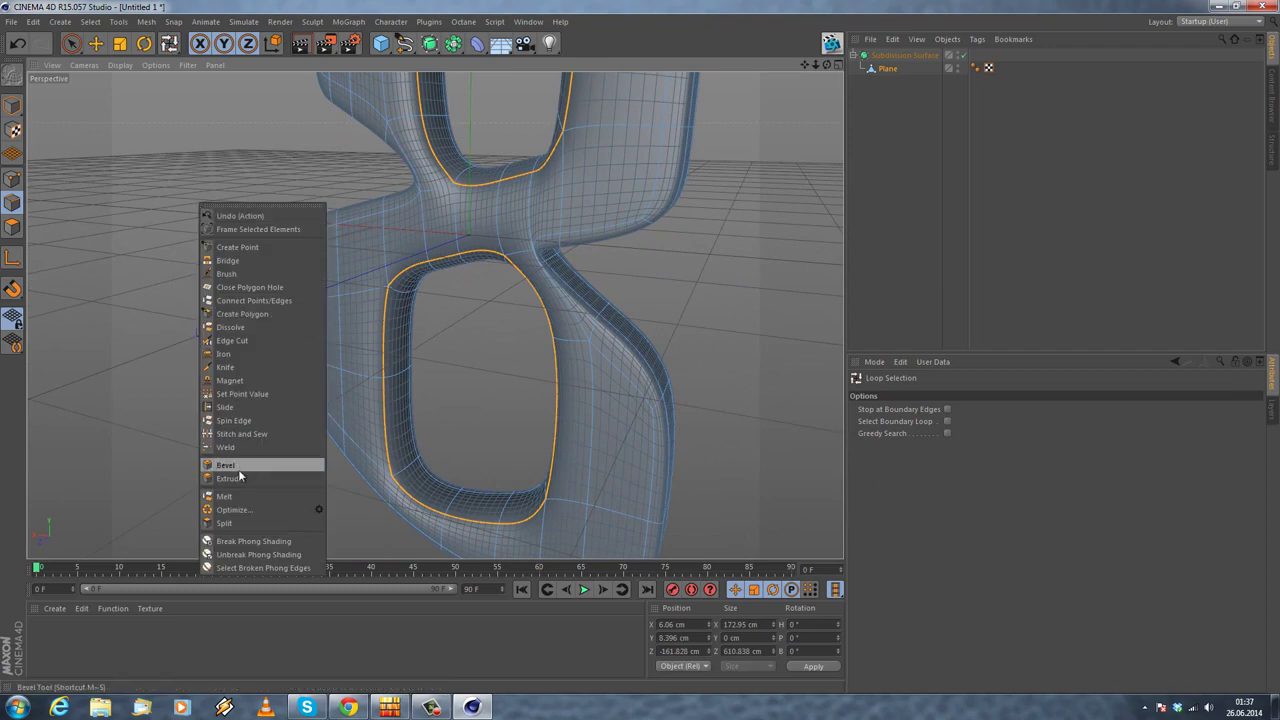
pyautogui.click(240, 408)
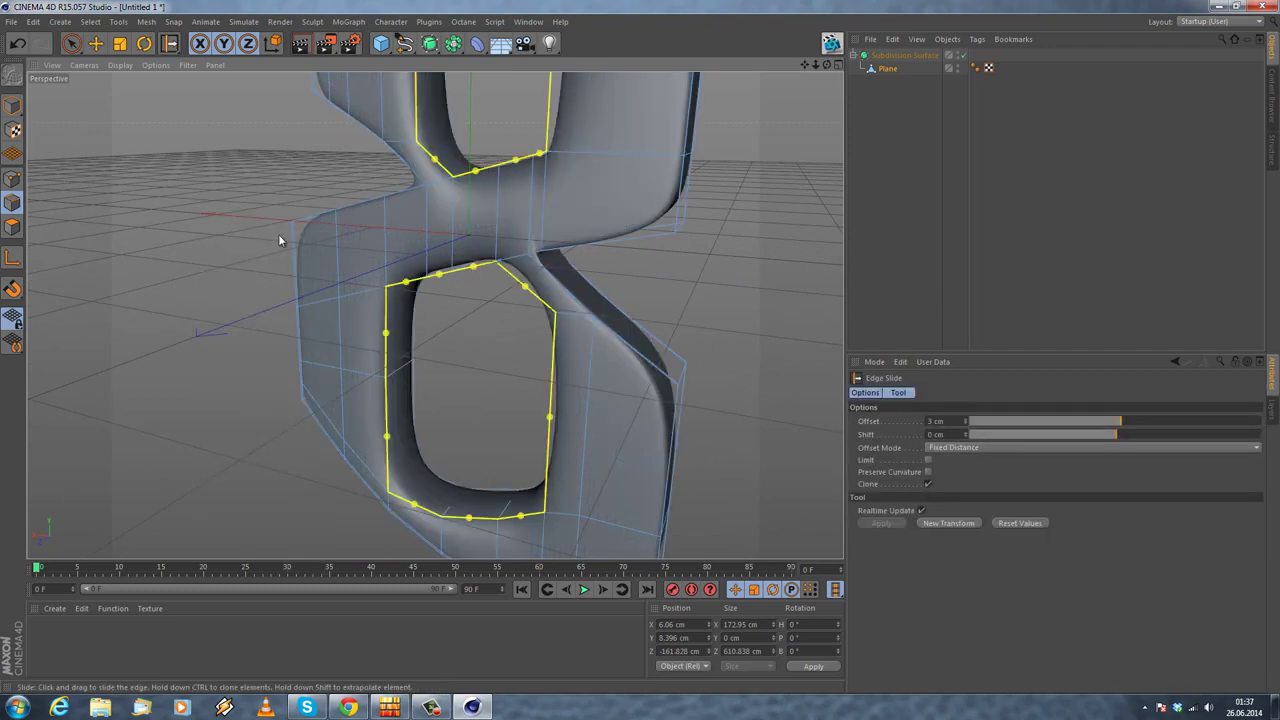
pyautogui.keyDown('alt'); pyautogui.moveTo(279, 240); pyautogui.dragTo(382, 214); pyautogui.keyUp('alt')
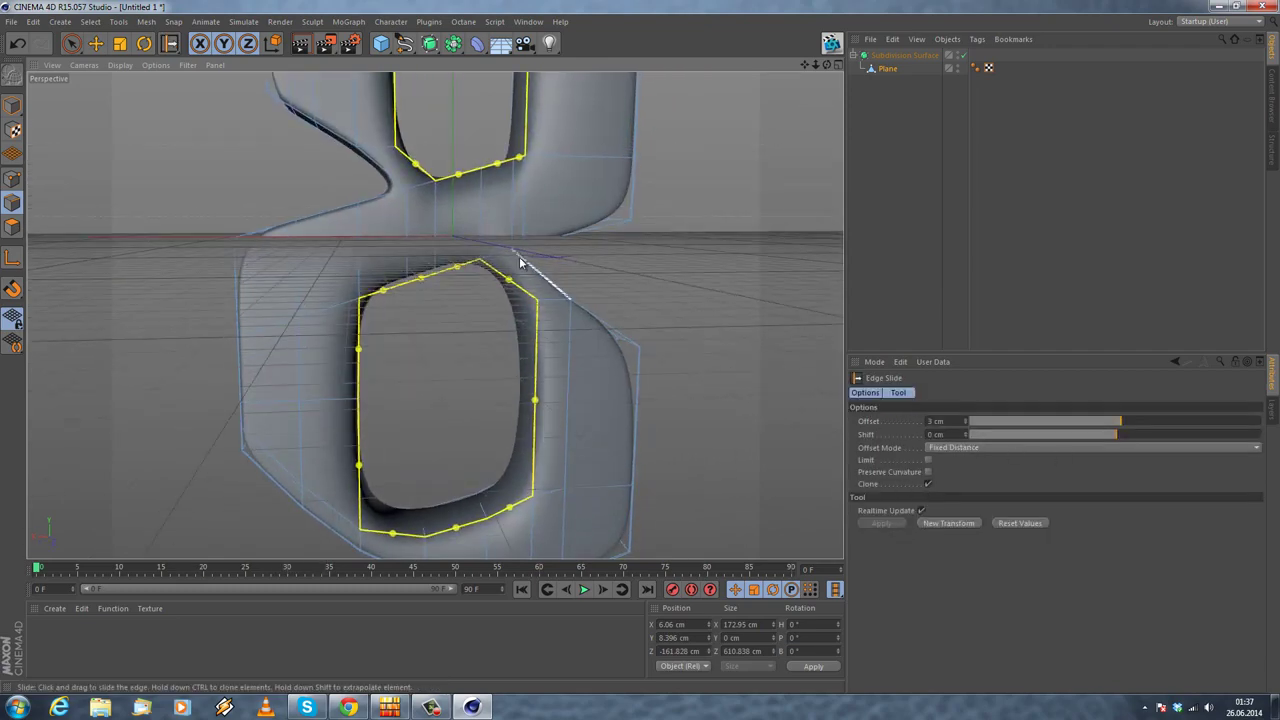
pyautogui.scroll(8, 519, 262)
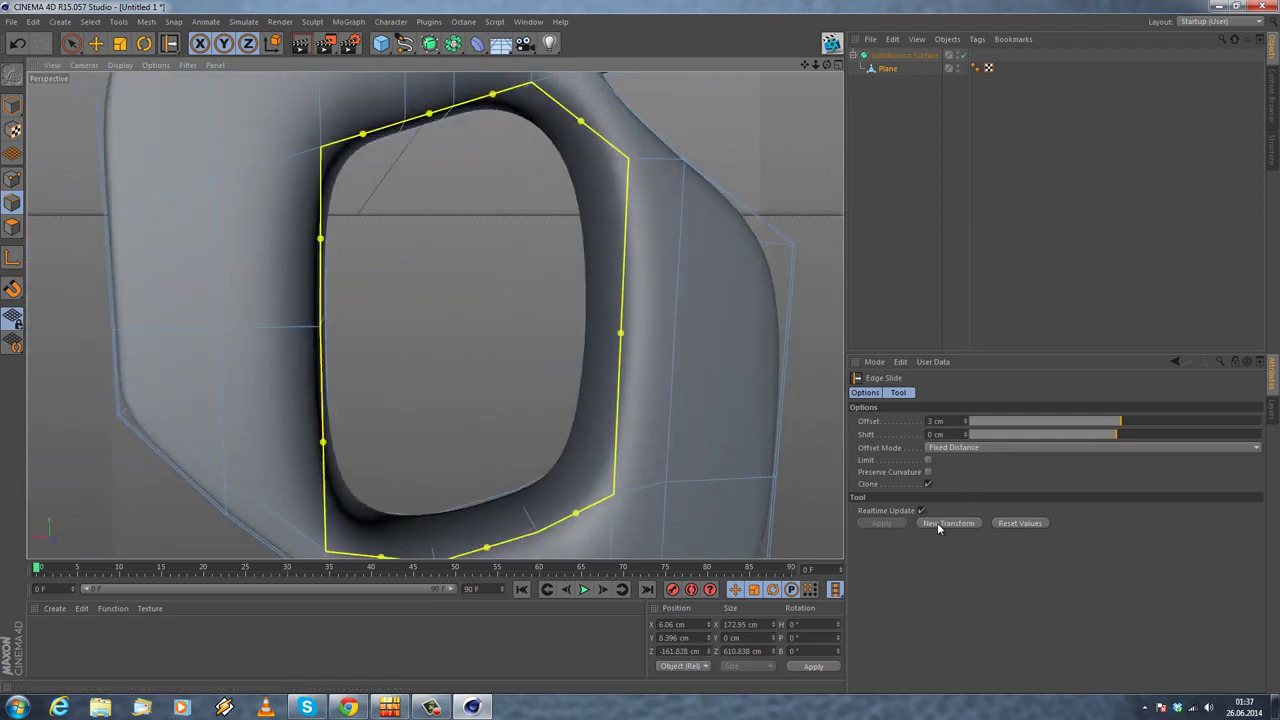
pyautogui.click(937, 523)
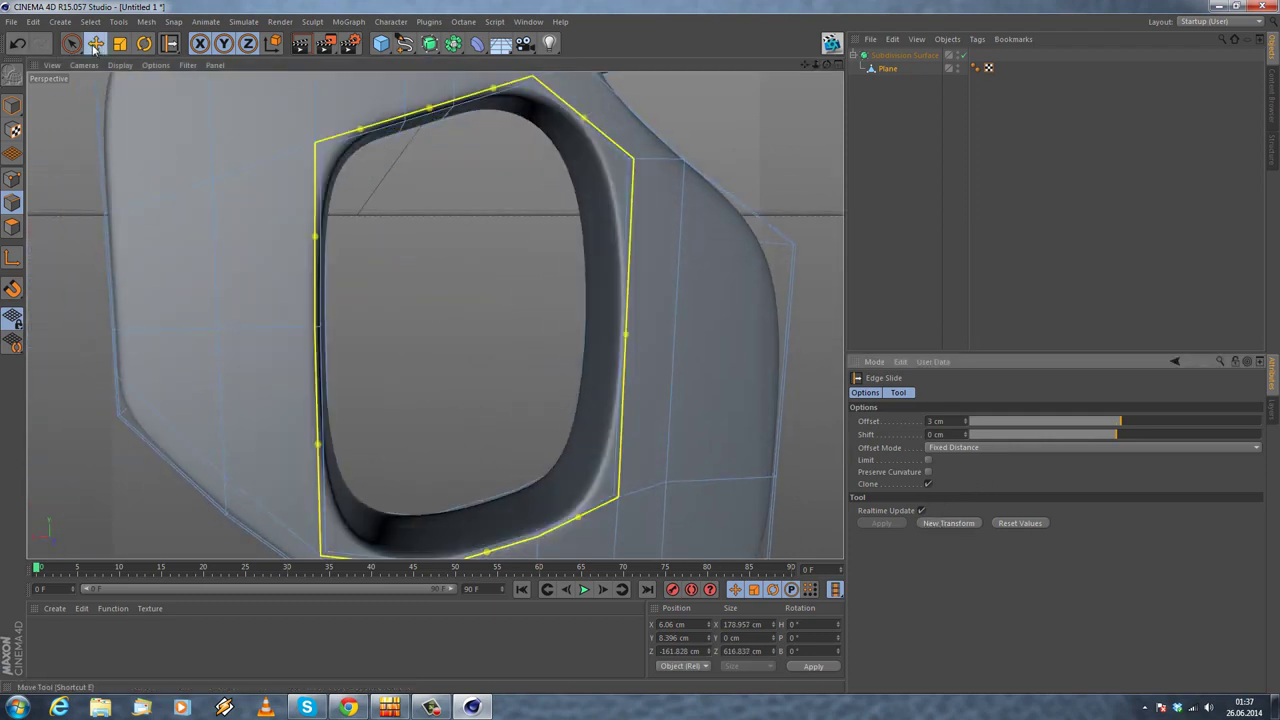
pyautogui.click(96, 48)
pyautogui.click(82, 350)
# Step: Loop-select the outer contour edge on the visible face of the 8
pyautogui.scroll(-4, 86, 362)
pyautogui.keyDown('alt'); pyautogui.moveTo(508, 274); pyautogui.dragTo(300, 170); pyautogui.keyUp('alt')
pyautogui.click(90, 21)
pyautogui.click(104, 113)
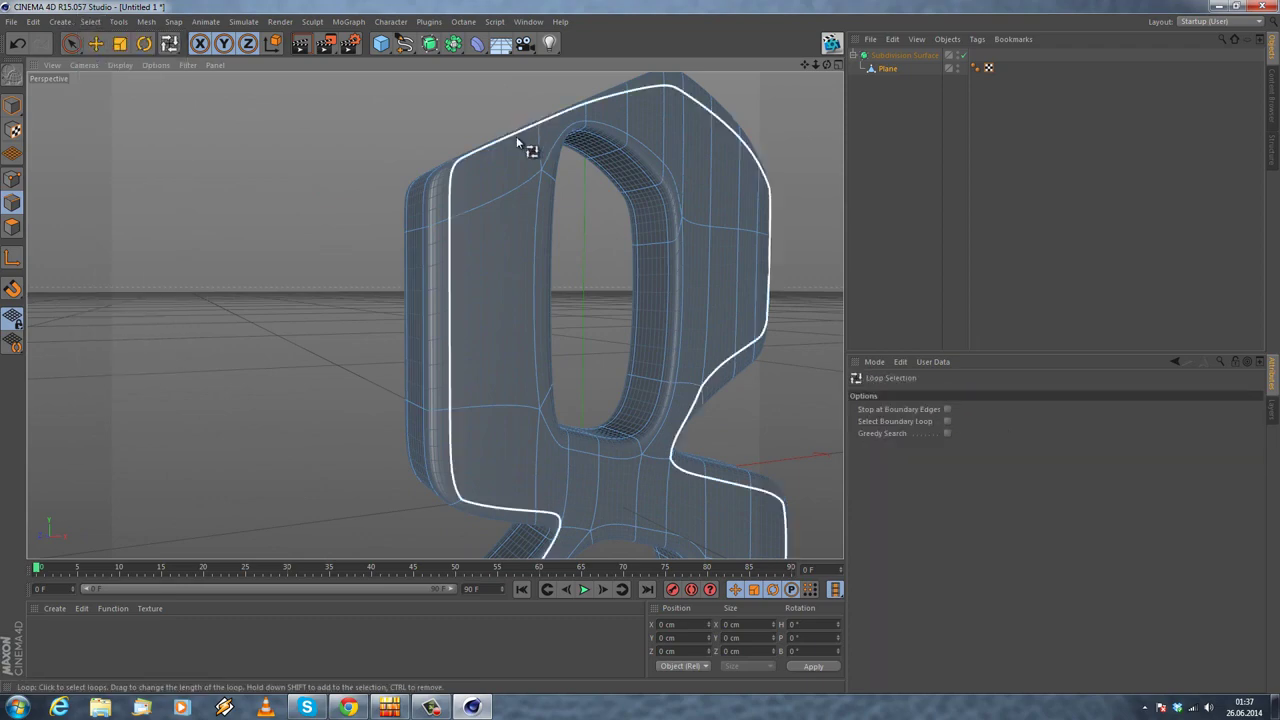
pyautogui.click(501, 144)
pyautogui.keyDown('alt'); pyautogui.moveTo(501, 144); pyautogui.dragTo(316, 284); pyautogui.keyUp('alt')
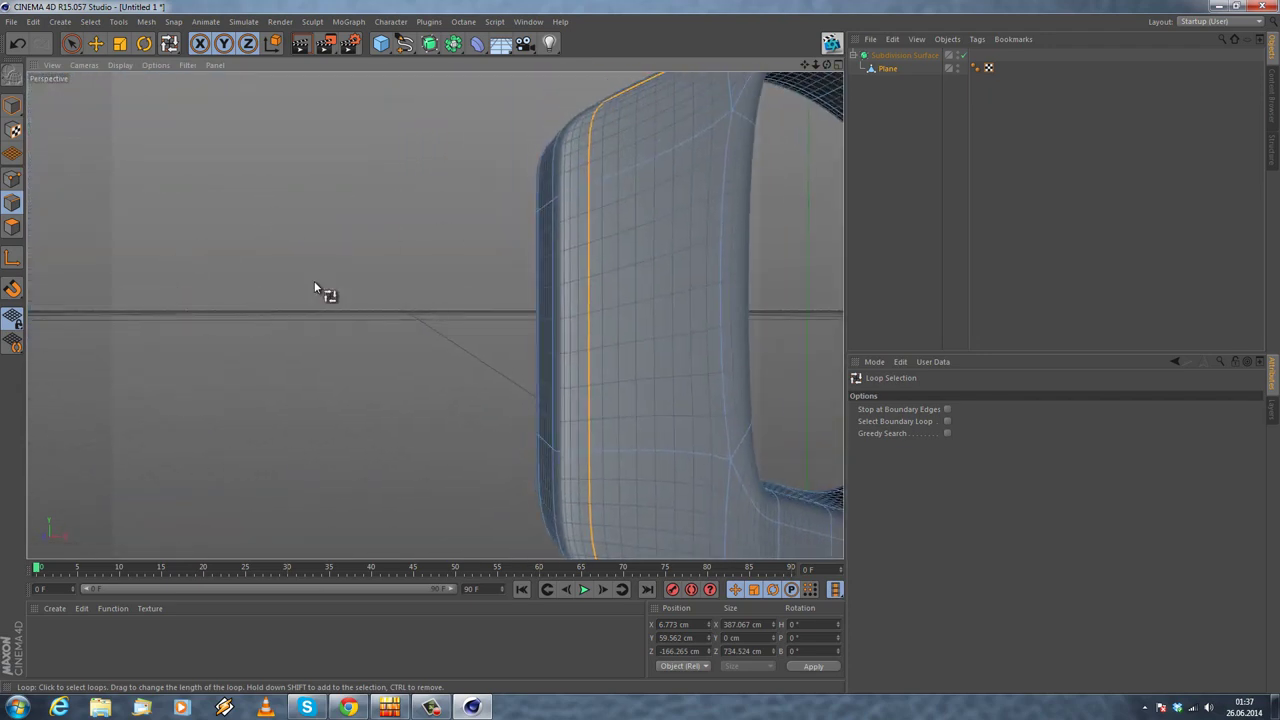
# Step: Edge-slide the selected outer contour loop with Clone enabled and a fixed-distance offset of 12 cm
pyautogui.rightClick(341, 247)
pyautogui.click(384, 449)
pyautogui.keyDown('alt'); pyautogui.moveTo(431, 306); pyautogui.dragTo(386, 155); pyautogui.keyUp('alt')
pyautogui.keyDown('alt'); pyautogui.moveTo(386, 155); pyautogui.dragTo(407, 160, button='right'); pyautogui.keyUp('alt')
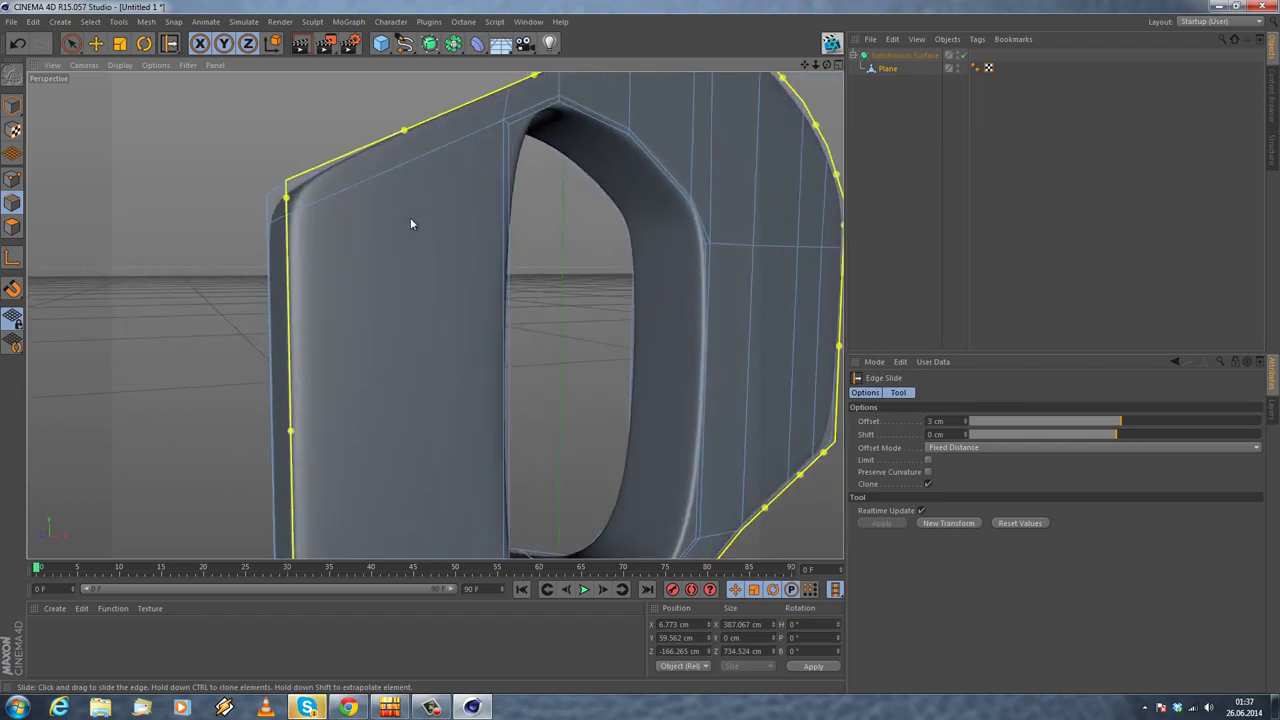
pyautogui.keyDown('alt'); pyautogui.moveTo(410, 218); pyautogui.dragTo(397, 267, button='middle'); pyautogui.keyUp('alt')
pyautogui.moveTo(1116, 423)
pyautogui.mouseDown()
pyautogui.moveTo(1091, 425)
pyautogui.moveTo(1116, 427)
pyautogui.mouseUp()
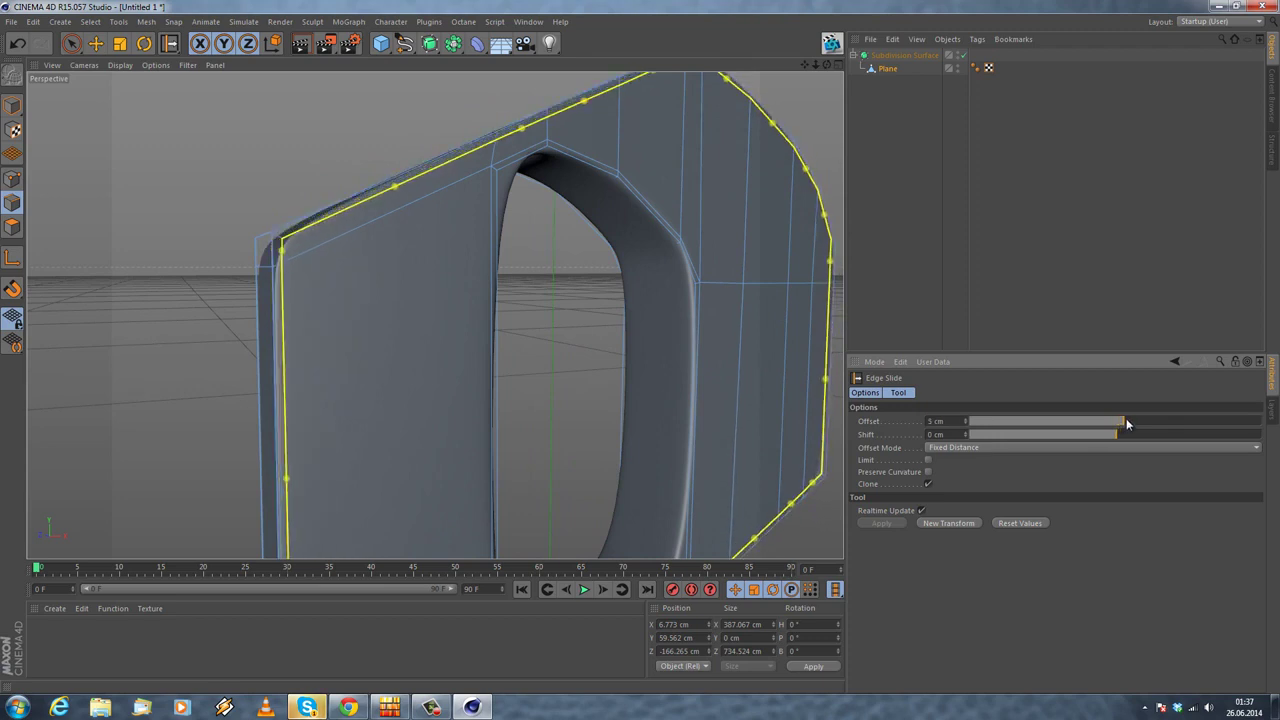
pyautogui.moveTo(1156, 421); pyautogui.dragTo(1130, 424)
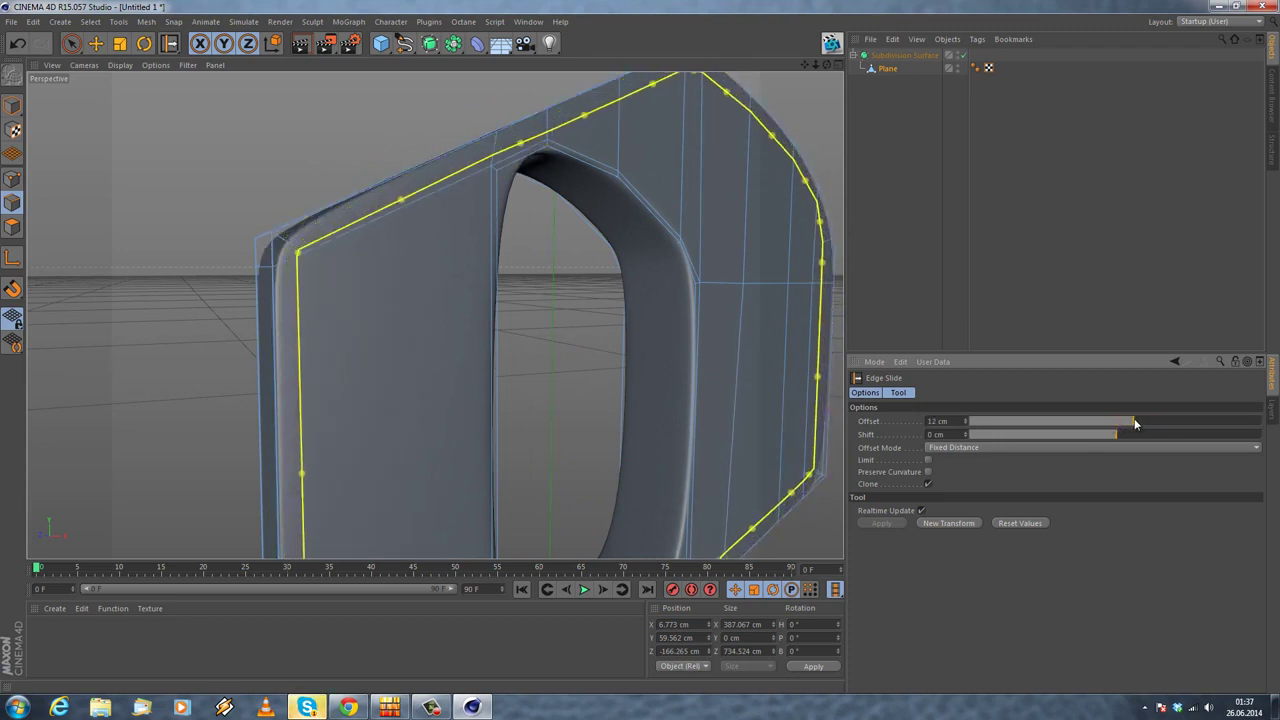
pyautogui.keyDown('alt'); pyautogui.moveTo(664, 252); pyautogui.dragTo(261, 406); pyautogui.keyUp('alt')
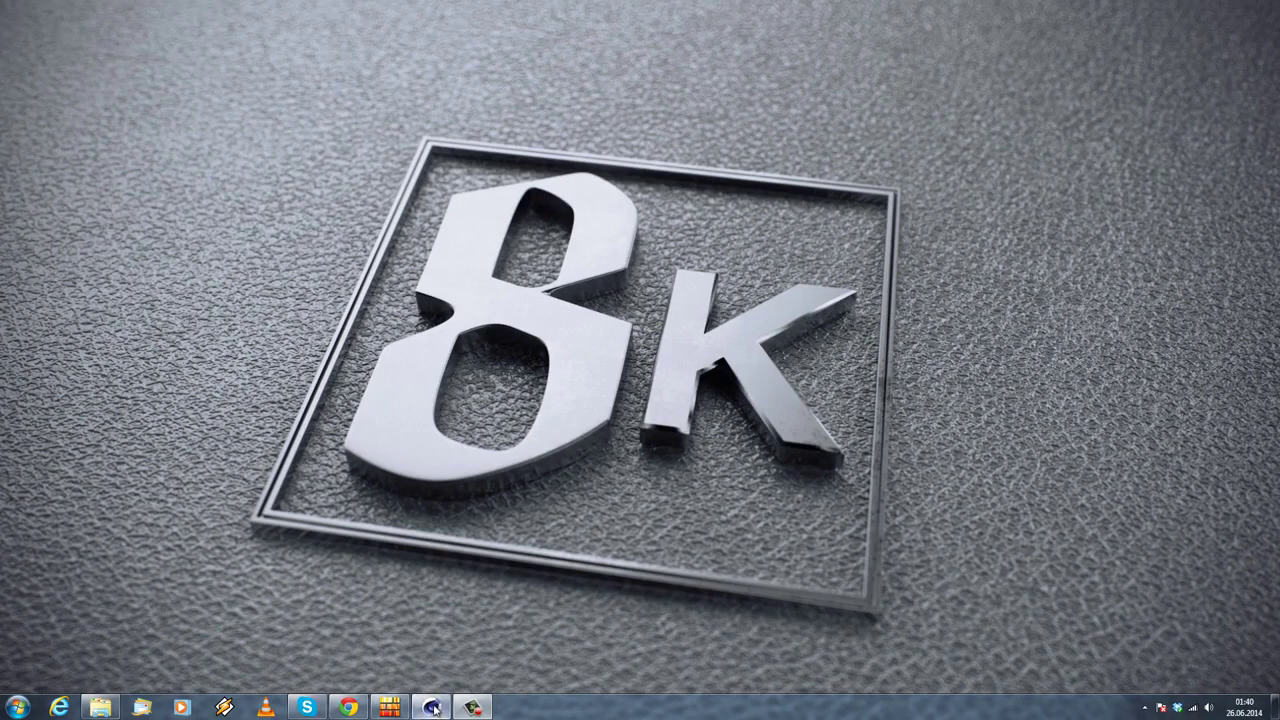
# Step: Switch back to CINEMA 4D and examine the topology at the narrow waist between the two holes of the 8
pyautogui.click(433, 708)
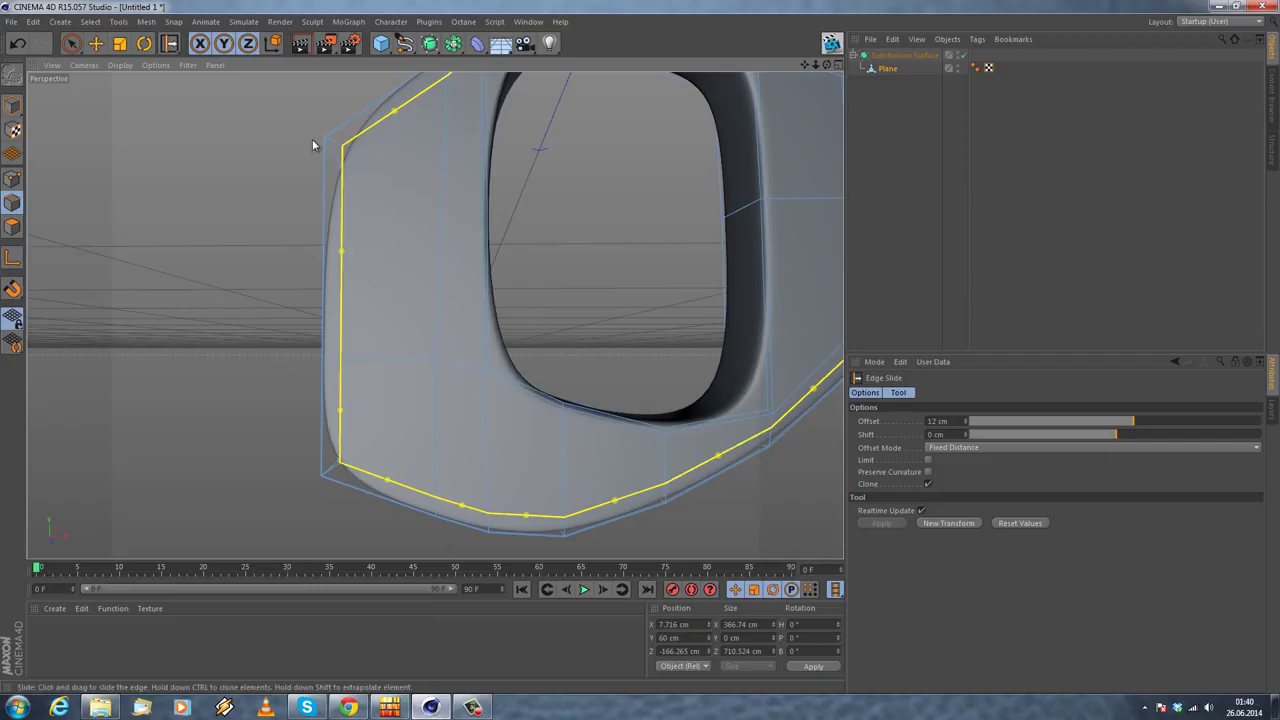
pyautogui.keyDown('alt'); pyautogui.moveTo(555, 270); pyautogui.dragTo(505, 362); pyautogui.keyUp('alt')
pyautogui.keyDown('alt'); pyautogui.moveTo(309, 291); pyautogui.dragTo(491, 240); pyautogui.keyUp('alt')
pyautogui.keyDown('alt'); pyautogui.moveTo(443, 296); pyautogui.dragTo(423, 314); pyautogui.keyUp('alt')
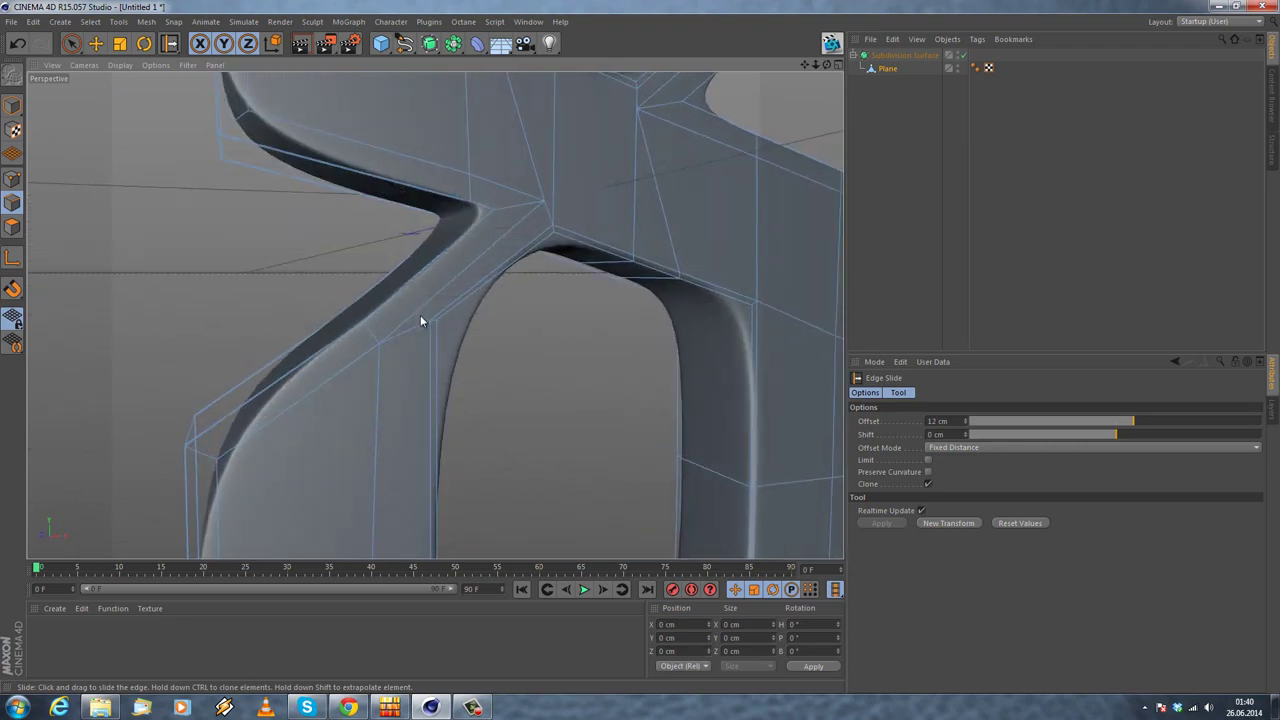
# Step: Select all polygons of the 8 in polygon mode
pyautogui.keyDown('alt'); pyautogui.moveTo(188, 174); pyautogui.dragTo(148, 292); pyautogui.keyUp('alt')
pyautogui.click(95, 43)
pyautogui.keyDown('alt'); pyautogui.moveTo(340, 290); pyautogui.dragTo(338, 318); pyautogui.keyUp('alt')
pyautogui.keyDown('alt'); pyautogui.moveTo(355, 340); pyautogui.dragTo(313, 212, button='middle'); pyautogui.keyUp('alt')
pyautogui.click(12, 227)
pyautogui.hotkey('ctrl', 'a')
pyautogui.scroll(-3, 508, 325)
pyautogui.keyDown('alt'); pyautogui.moveTo(488, 449); pyautogui.dragTo(430, 250, button='middle'); pyautogui.keyUp('alt')
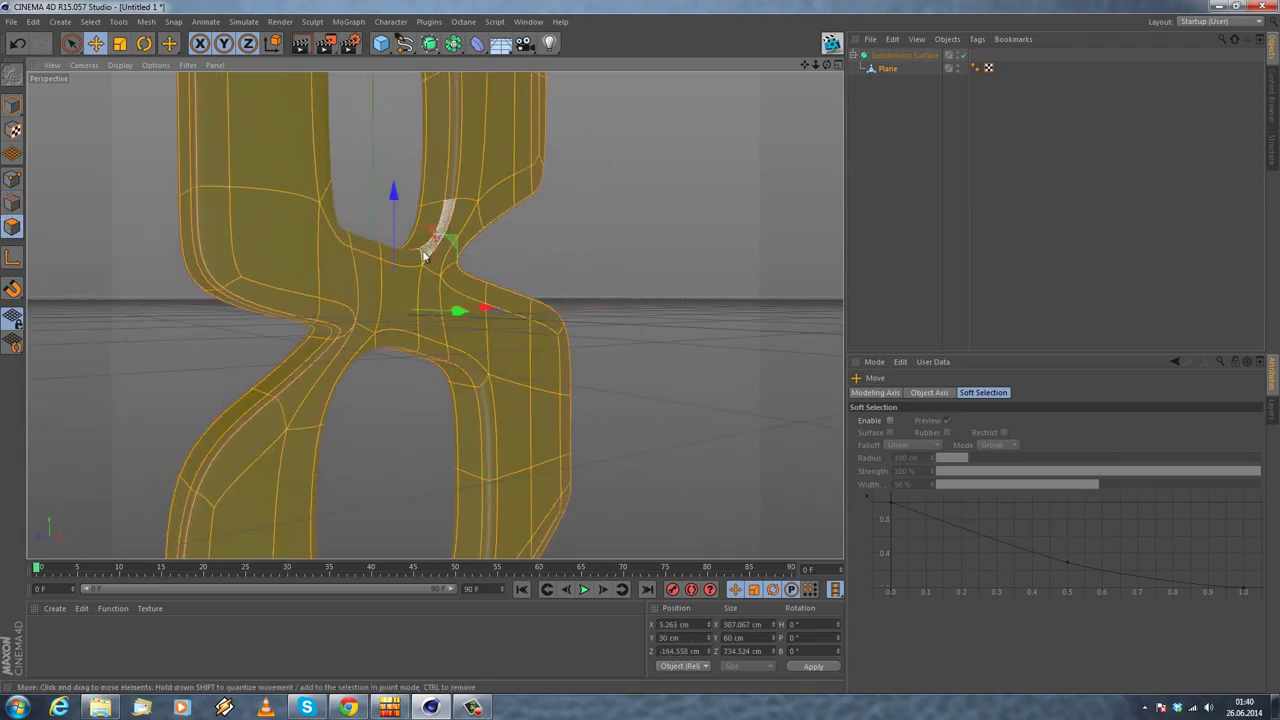
# Step: Take the Plane out of the Subdivision Surface so the unsmoothed mesh can be edited
pyautogui.scroll(3, 450, 278)
pyautogui.moveTo(452, 286)
pyautogui.keyDown('alt'); pyautogui.mouseDown()
pyautogui.moveTo(195, 279)
pyautogui.moveTo(302, 276)
pyautogui.moveTo(423, 171)
pyautogui.moveTo(371, 266)
pyautogui.moveTo(450, 302)
pyautogui.mouseUp(); pyautogui.keyUp('alt')
pyautogui.keyDown('alt'); pyautogui.moveTo(463, 172); pyautogui.dragTo(448, 318); pyautogui.keyUp('alt')
pyautogui.keyDown('alt'); pyautogui.moveTo(573, 265); pyautogui.dragTo(600, 200); pyautogui.keyUp('alt')
pyautogui.moveTo(877, 70); pyautogui.dragTo(880, 52)
# Step: Loop-select the edges along the outer outline of the 8's rear face in edge mode
pyautogui.click(90, 22)
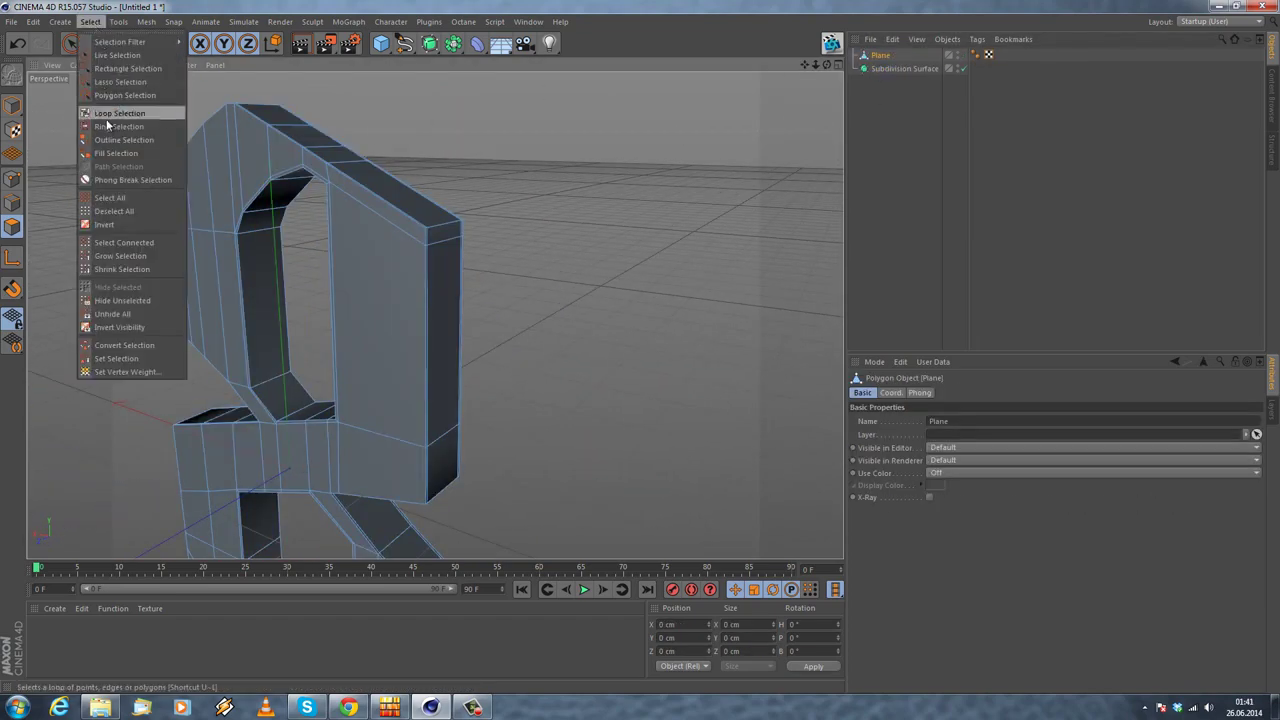
pyautogui.click(105, 115)
pyautogui.click(12, 203)
pyautogui.keyDown('alt'); pyautogui.moveTo(378, 160); pyautogui.dragTo(370, 157); pyautogui.keyUp('alt')
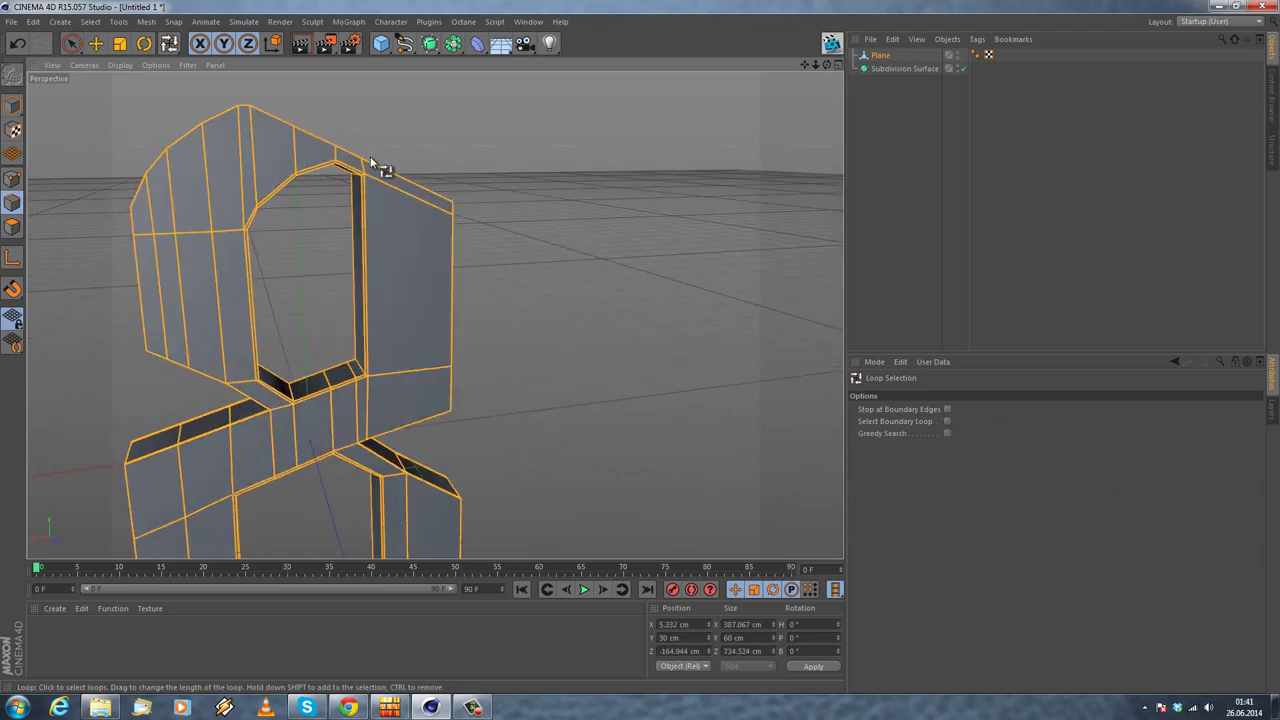
pyautogui.click(213, 119)
pyautogui.keyDown('alt'); pyautogui.moveTo(213, 119); pyautogui.dragTo(203, 206); pyautogui.keyUp('alt')
# Step: Use Edge Slide with Clone to add a copy of the selected outline loop at a fixed 12 cm offset
pyautogui.rightClick(203, 206)
pyautogui.click(228, 407)
pyautogui.scroll(5, 271, 257)
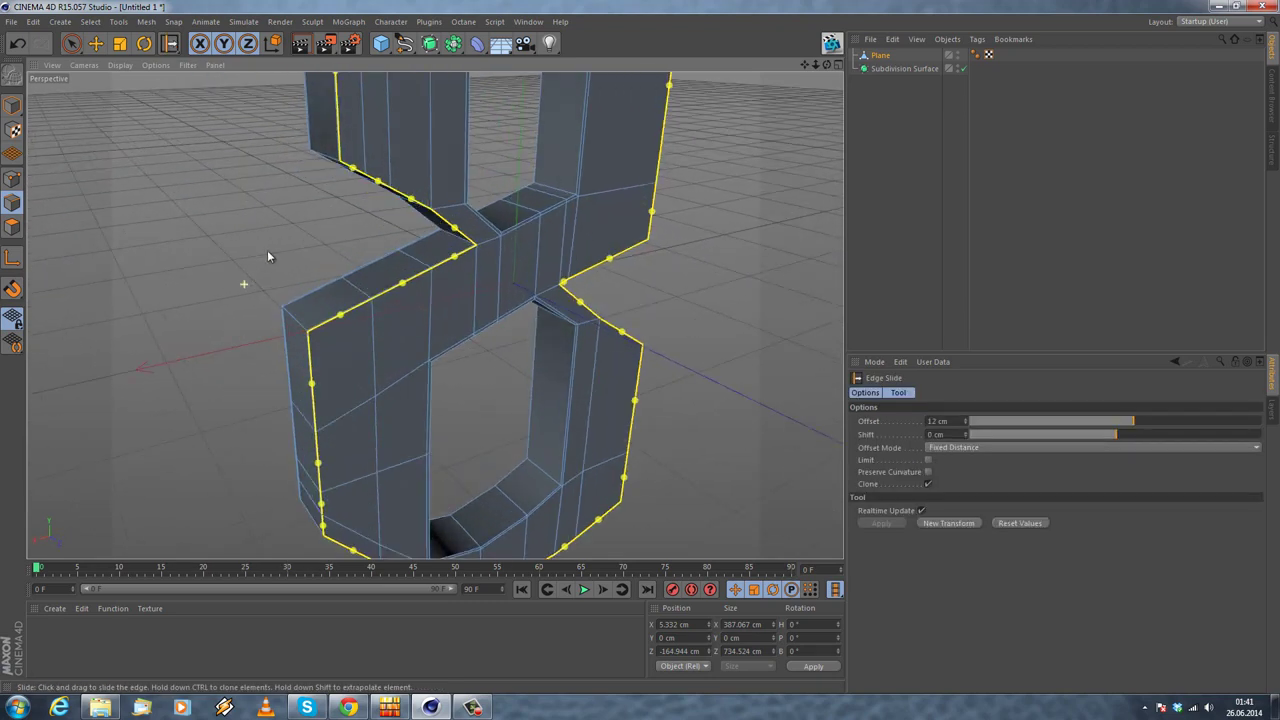
pyautogui.click(952, 521)
pyautogui.click(96, 44)
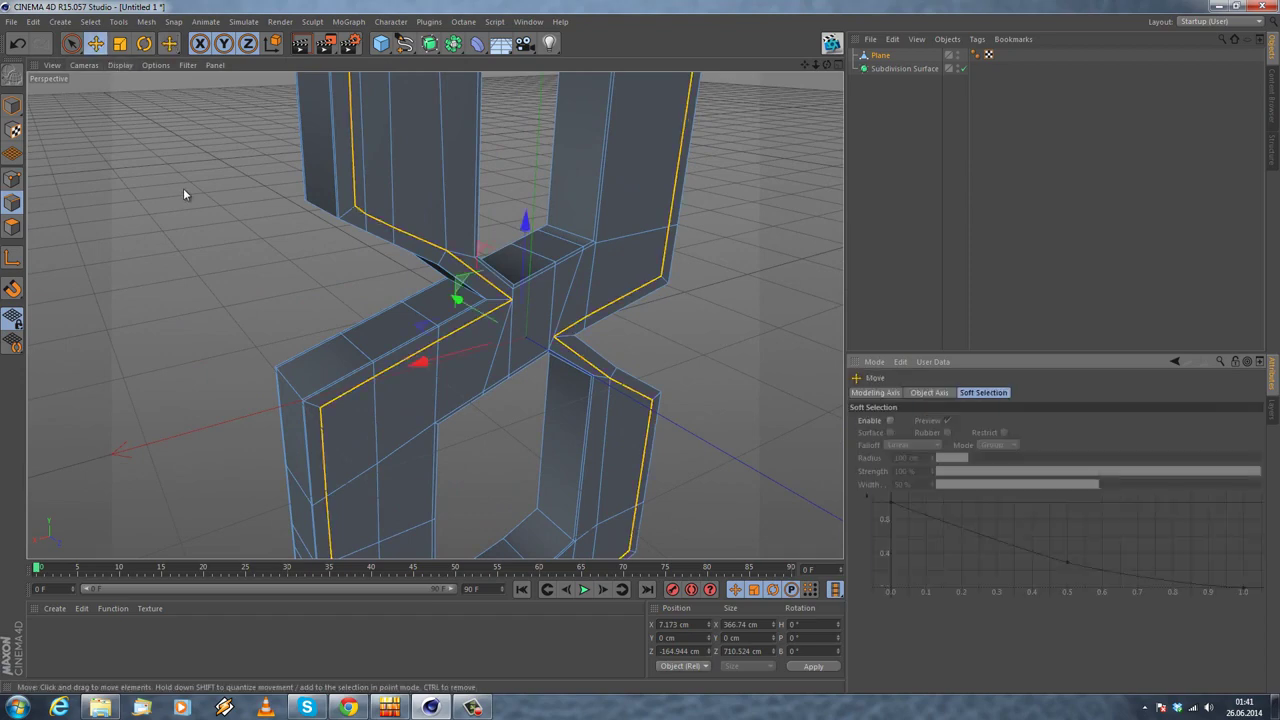
# Step: Return to model mode, put the Plane back under the Subdivision Surface and check the smoothed 8
pyautogui.click(185, 192)
pyautogui.click(12, 105)
pyautogui.moveTo(880, 55); pyautogui.dragTo(887, 67)
pyautogui.scroll(-4, 480, 250)
pyautogui.keyDown('alt'); pyautogui.moveTo(434, 314); pyautogui.dragTo(450, 210); pyautogui.keyUp('alt')
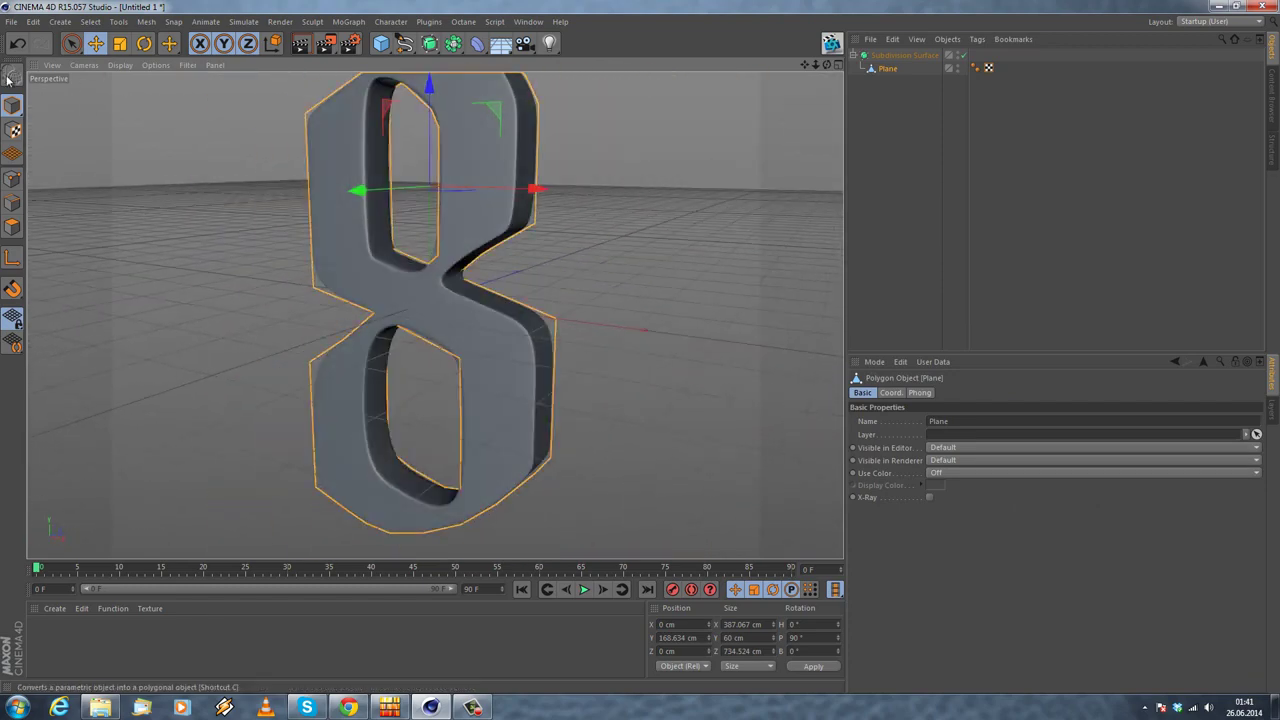
pyautogui.keyDown('alt'); pyautogui.moveTo(57, 133); pyautogui.dragTo(323, 286); pyautogui.keyUp('alt')
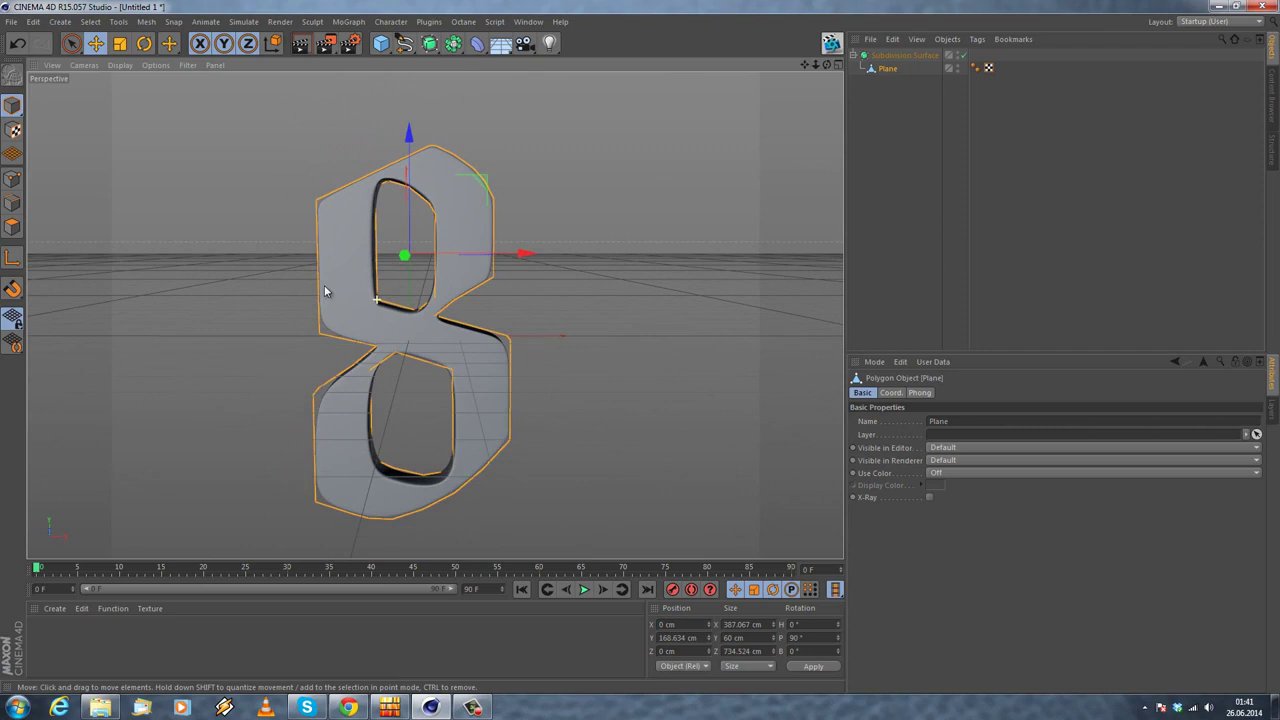
pyautogui.click(266, 288)
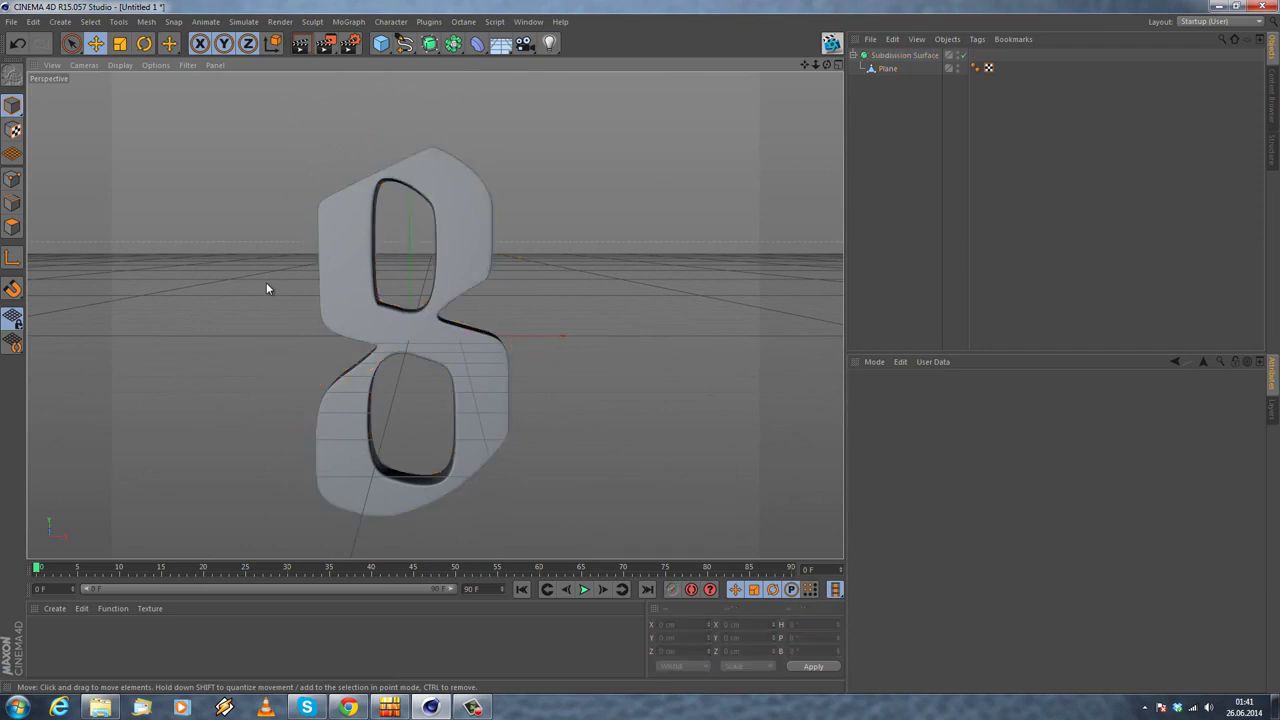
pyautogui.keyDown('alt'); pyautogui.moveTo(266, 288); pyautogui.dragTo(837, 100); pyautogui.keyUp('alt')
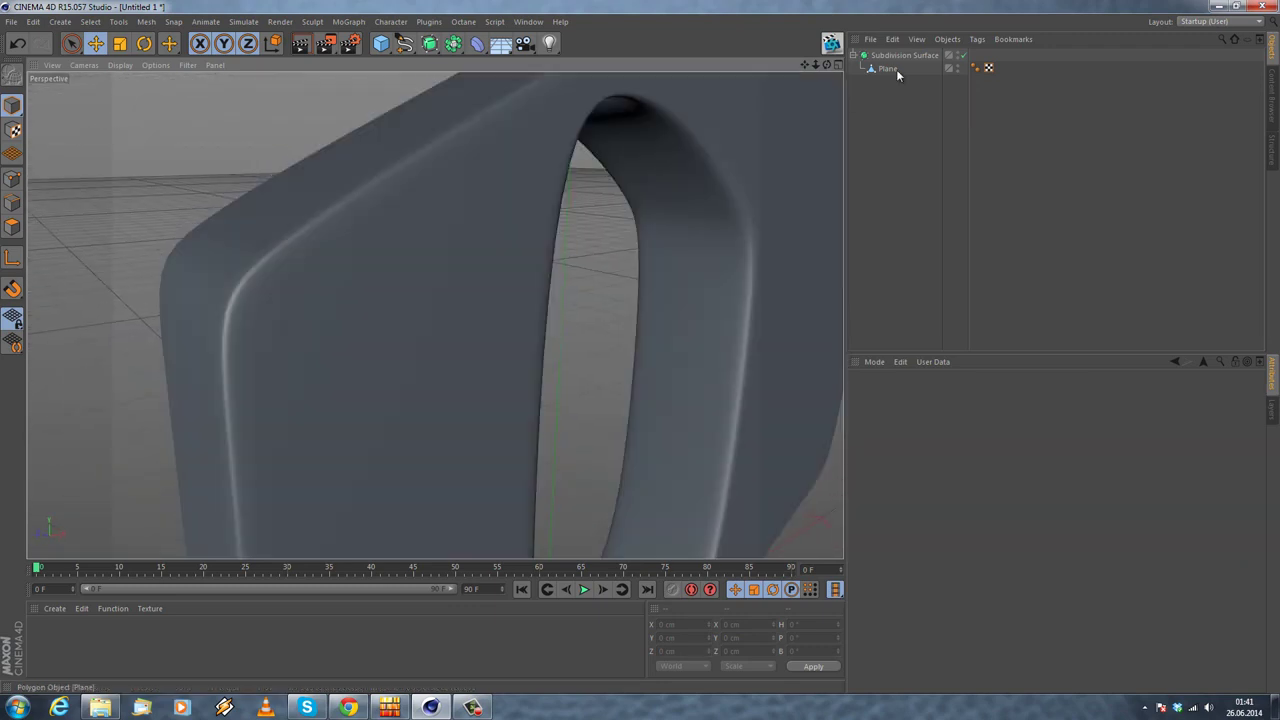
# Step: Rotate the Plane so the 8 lies flat on the ground grid, and deselect it
pyautogui.click(887, 68)
pyautogui.keyDown('alt'); pyautogui.moveTo(428, 177); pyautogui.dragTo(387, 304); pyautogui.keyUp('alt')
pyautogui.click(143, 44)
pyautogui.keyDown('alt'); pyautogui.moveTo(68, 141); pyautogui.dragTo(418, 220); pyautogui.keyUp('alt')
pyautogui.click(418, 220)
pyautogui.keyDown('alt'); pyautogui.moveTo(334, 272); pyautogui.dragTo(191, 283); pyautogui.keyUp('alt')
pyautogui.moveTo(497, 322); pyautogui.dragTo(416, 398)
pyautogui.click(584, 270)
# Step: Examine the flat 8 and its bevelled outline from above and at an angle
pyautogui.scroll(-3, 584, 270)
pyautogui.keyDown('alt'); pyautogui.moveTo(575, 251); pyautogui.dragTo(382, 271, button='middle'); pyautogui.keyUp('alt')
pyautogui.keyDown('alt'); pyautogui.moveTo(381, 272); pyautogui.dragTo(467, 338); pyautogui.keyUp('alt')
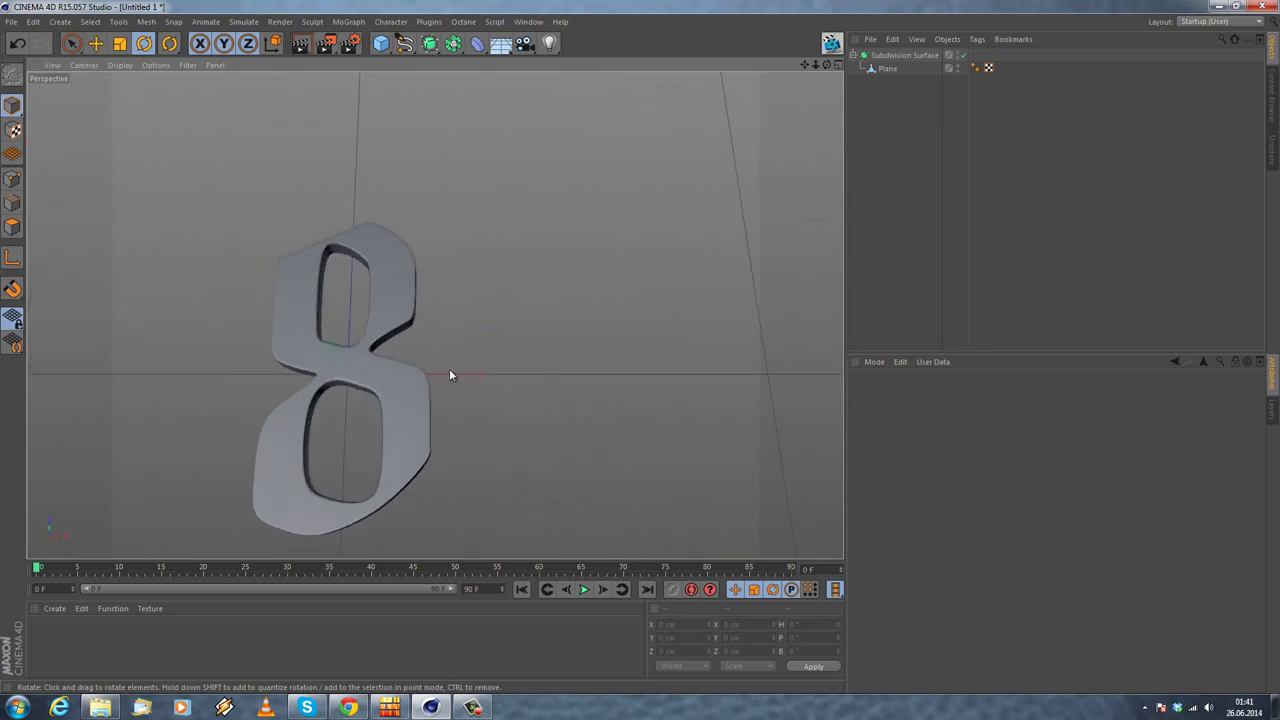
pyautogui.moveTo(468, 373)
pyautogui.keyDown('alt'); pyautogui.mouseDown()
pyautogui.moveTo(423, 429)
pyautogui.moveTo(443, 391)
pyautogui.moveTo(488, 381)
pyautogui.mouseUp(); pyautogui.keyUp('alt')
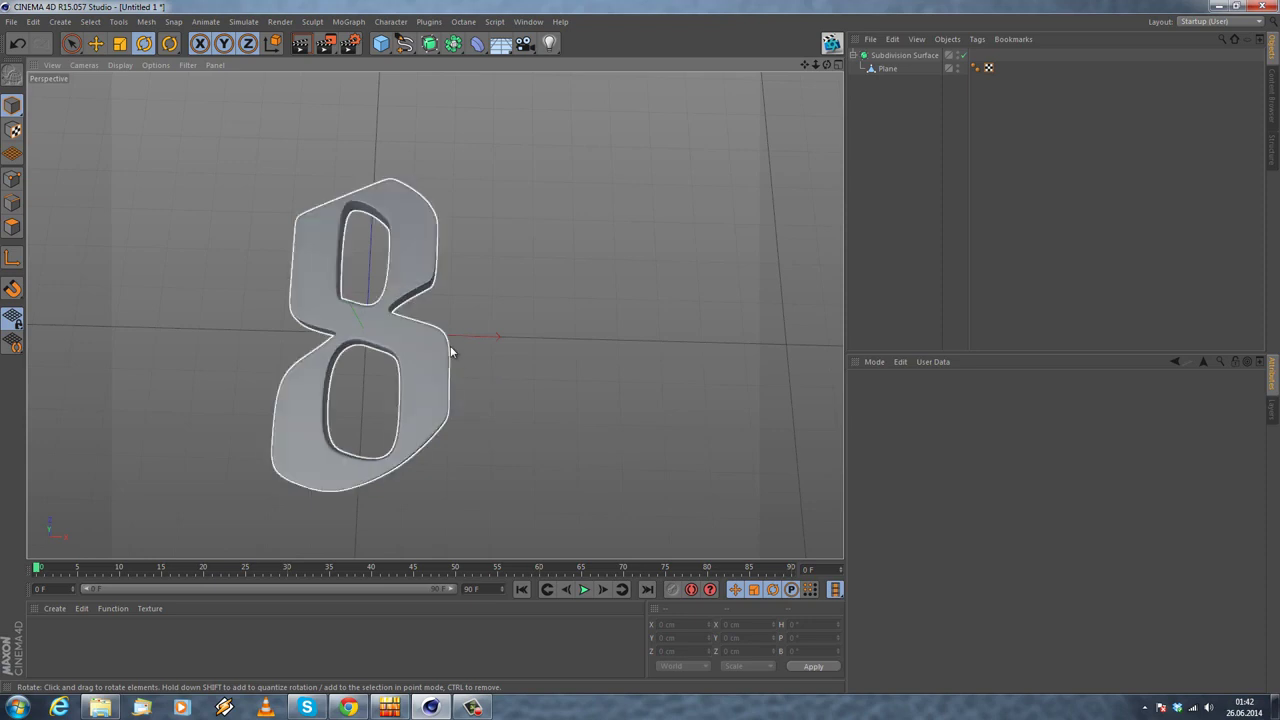
pyautogui.click(449, 347)
pyautogui.scroll(4, 443, 335)
pyautogui.keyDown('alt'); pyautogui.moveTo(437, 290); pyautogui.dragTo(522, 305); pyautogui.keyUp('alt')
pyautogui.click(522, 305)
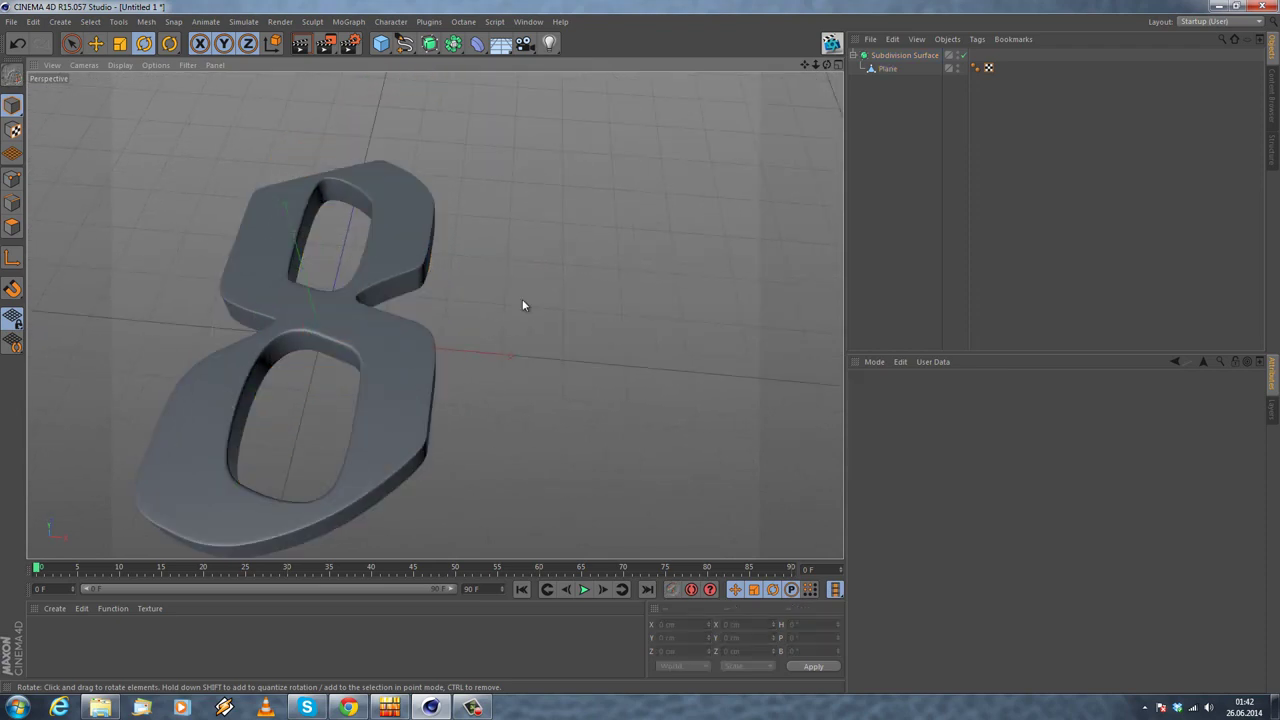
# Step: Add a MoText object and set its text to K
pyautogui.click(350, 22)
pyautogui.moveTo(376, 44)
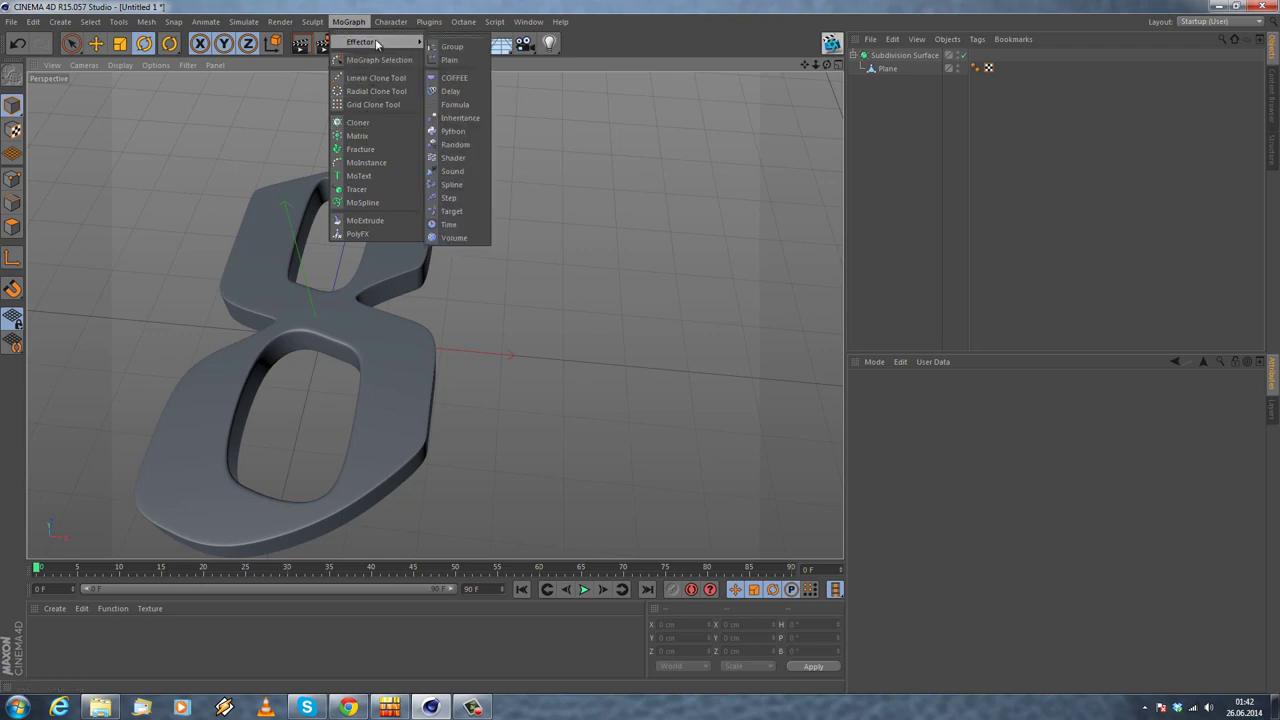
pyautogui.click(380, 175)
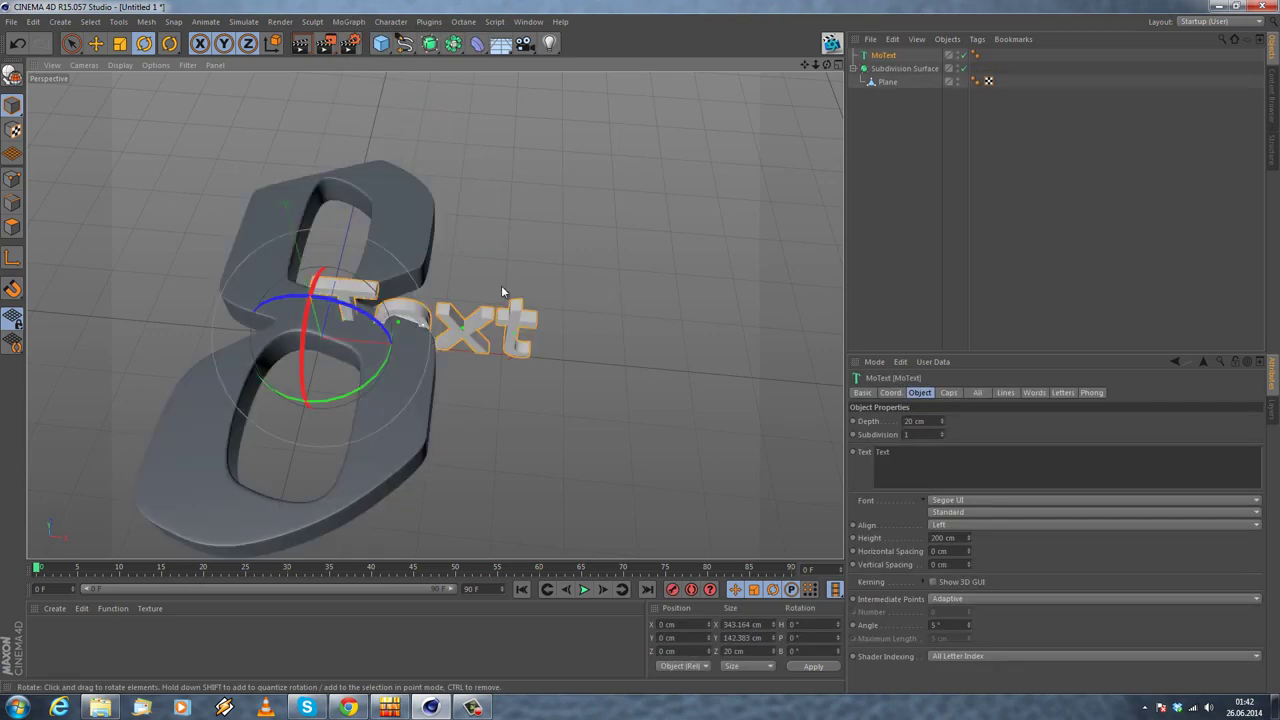
pyautogui.keyDown('alt'); pyautogui.moveTo(445, 337); pyautogui.dragTo(473, 282, button='middle'); pyautogui.keyUp('alt')
pyautogui.moveTo(900, 453); pyautogui.dragTo(731, 413)
pyautogui.press('BackSpace')
pyautogui.write('K')
pyautogui.click(870, 467)
# Step: Rotate the K to a pitch of -90° and move it beside the 8, to about 211 cm on X
pyautogui.keyDown('alt'); pyautogui.moveTo(290, 155); pyautogui.dragTo(146, 66); pyautogui.keyUp('alt')
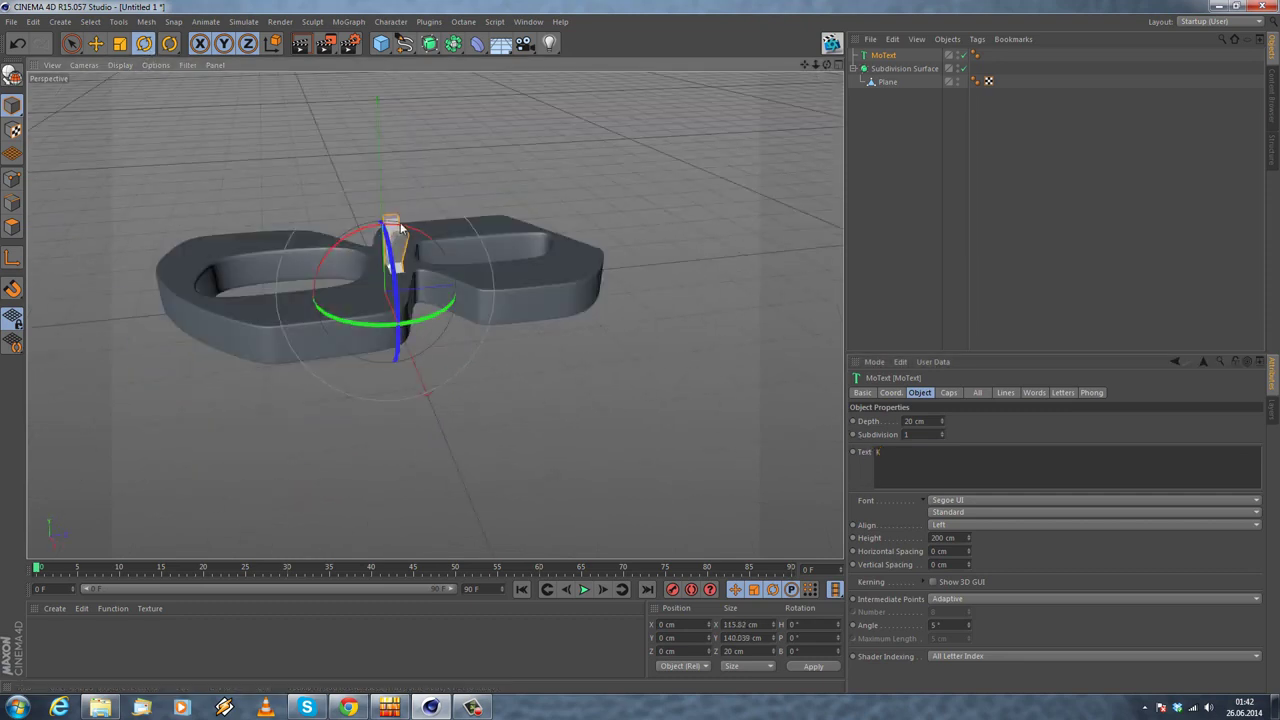
pyautogui.moveTo(405, 232); pyautogui.dragTo(492, 315)
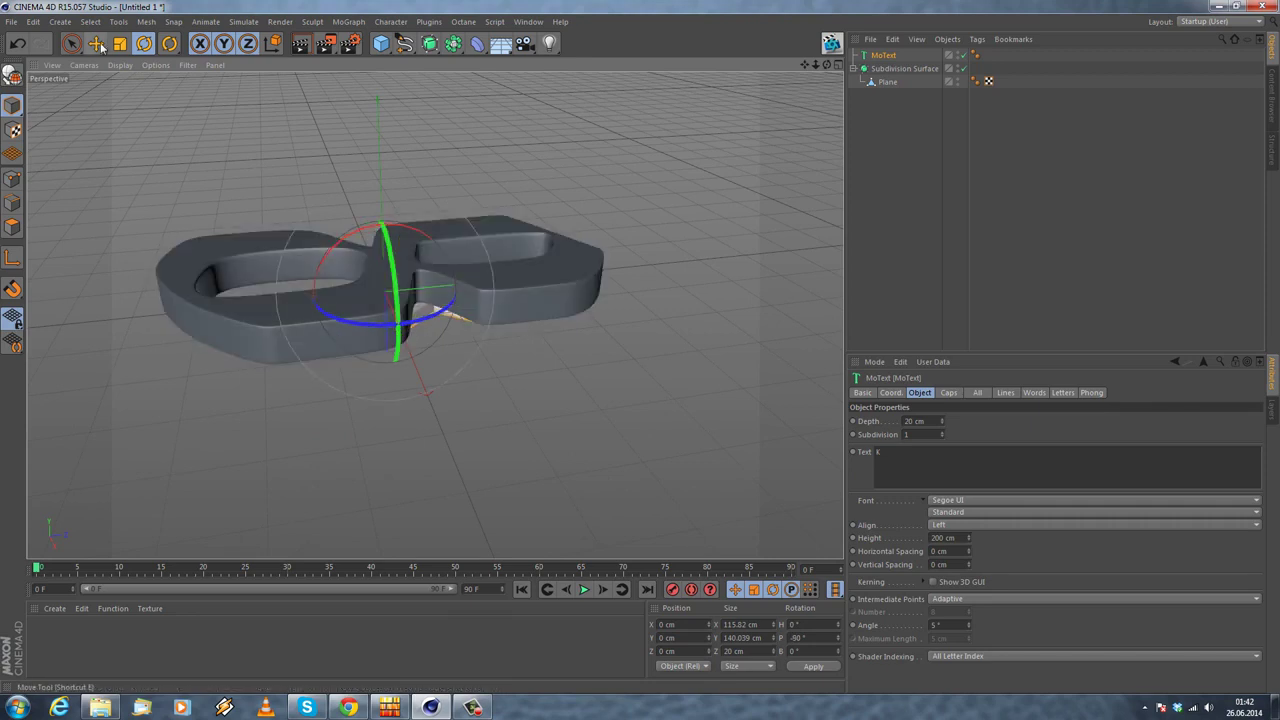
pyautogui.click(96, 44)
pyautogui.keyDown('alt'); pyautogui.moveTo(331, 266); pyautogui.dragTo(603, 328); pyautogui.keyUp('alt')
pyautogui.keyDown('alt'); pyautogui.moveTo(620, 240); pyautogui.dragTo(645, 260); pyautogui.keyUp('alt')
pyautogui.keyDown('alt'); pyautogui.moveTo(645, 260); pyautogui.dragTo(533, 312, button='middle'); pyautogui.keyUp('alt')
# Step: Try the fonts NSimSun, MV Boli and Myriad Hebrew on the K
pyautogui.click(883, 55)
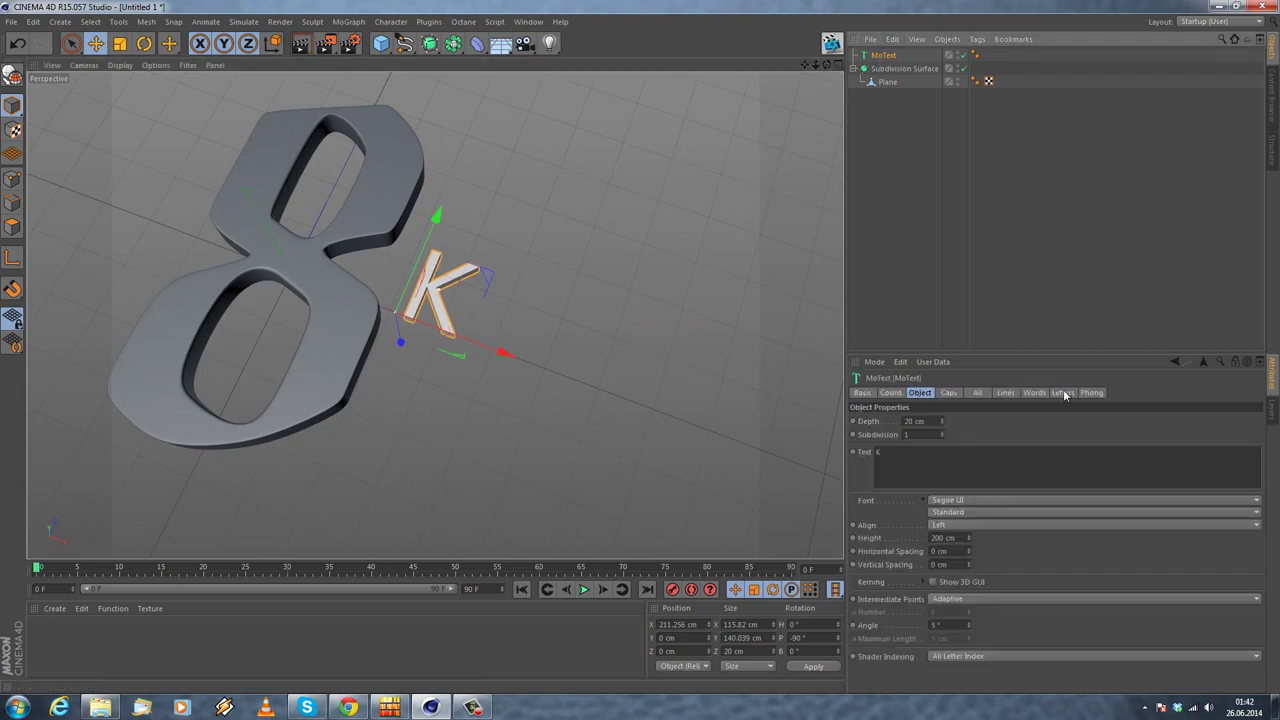
pyautogui.click(980, 500)
pyautogui.scroll(3, 1030, 380)
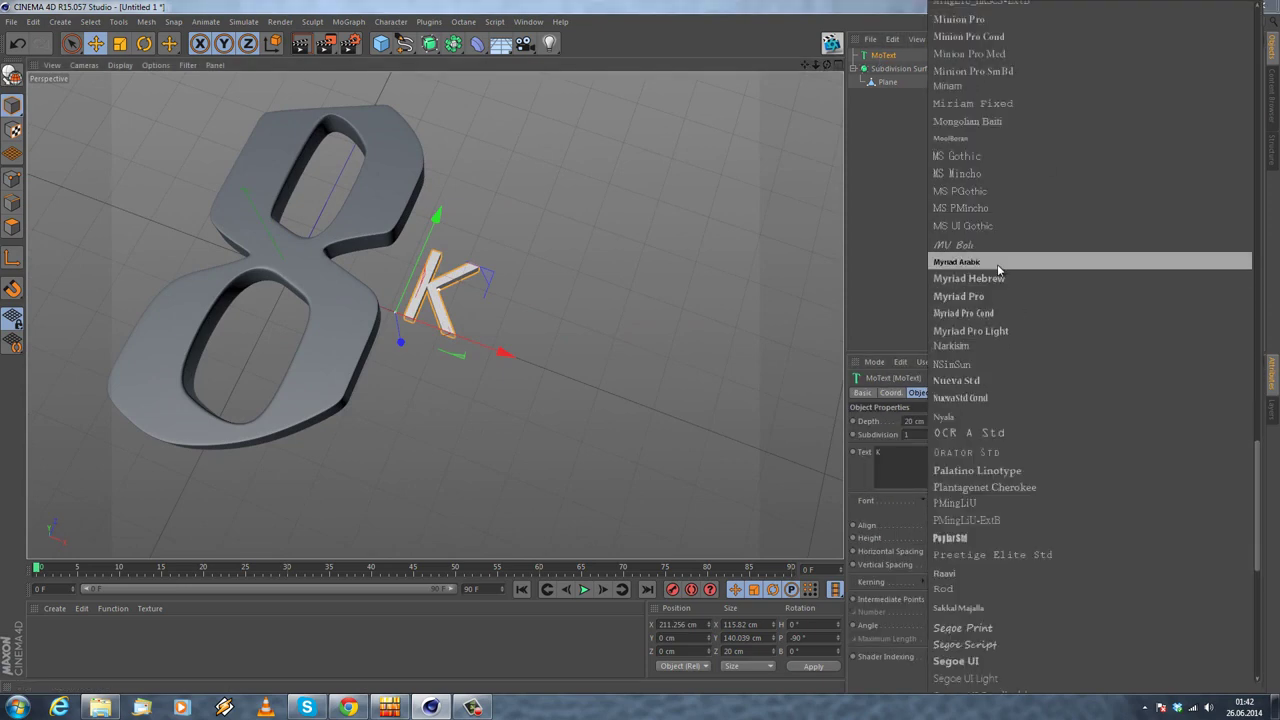
pyautogui.click(1000, 365)
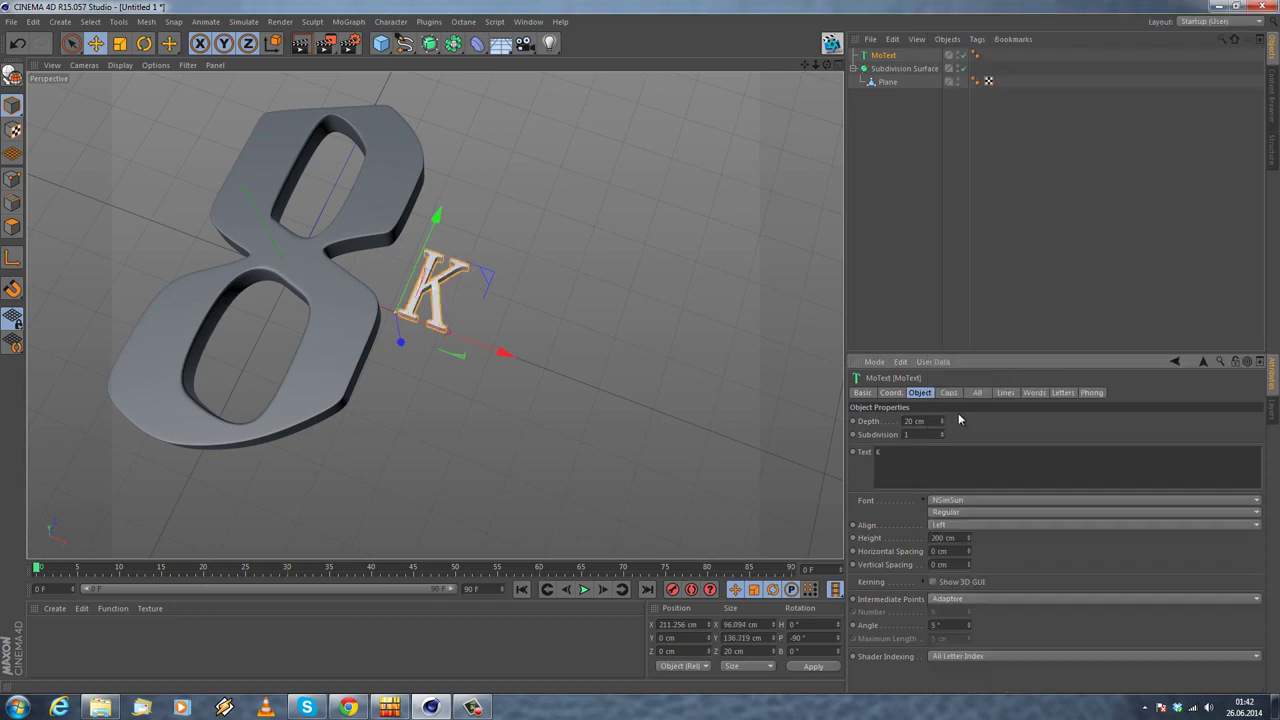
pyautogui.click(962, 500)
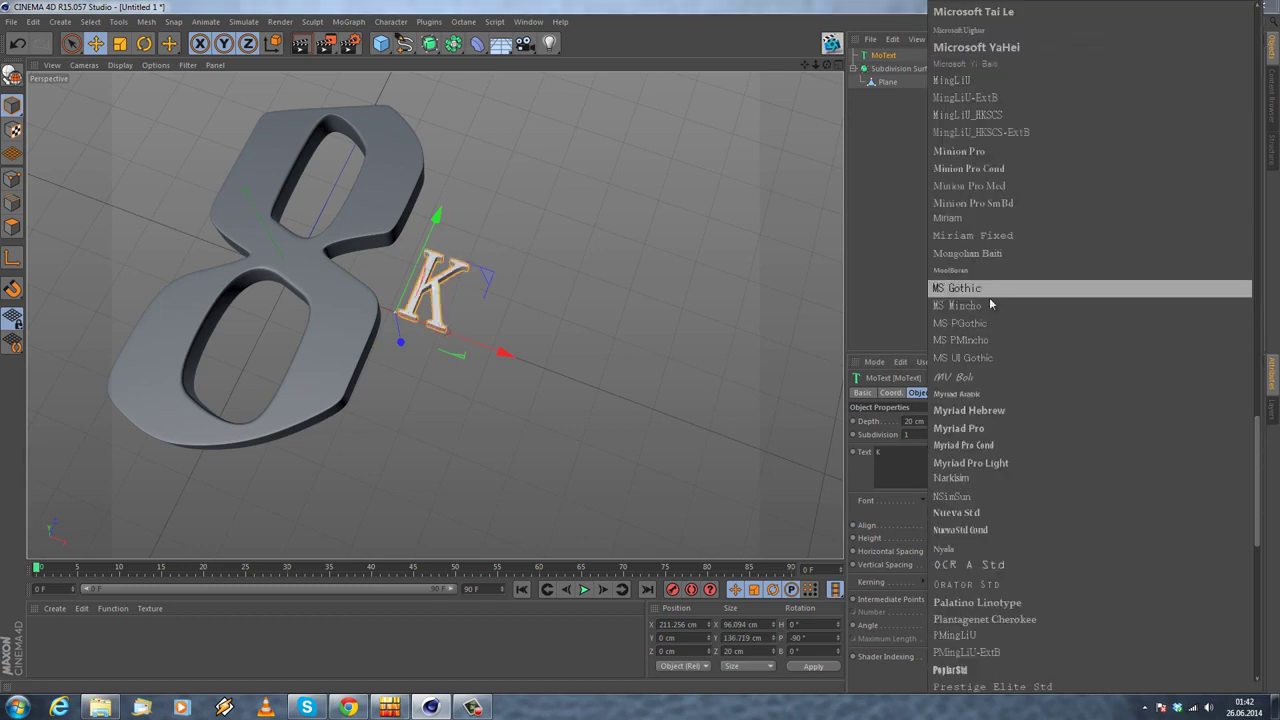
pyautogui.click(983, 377)
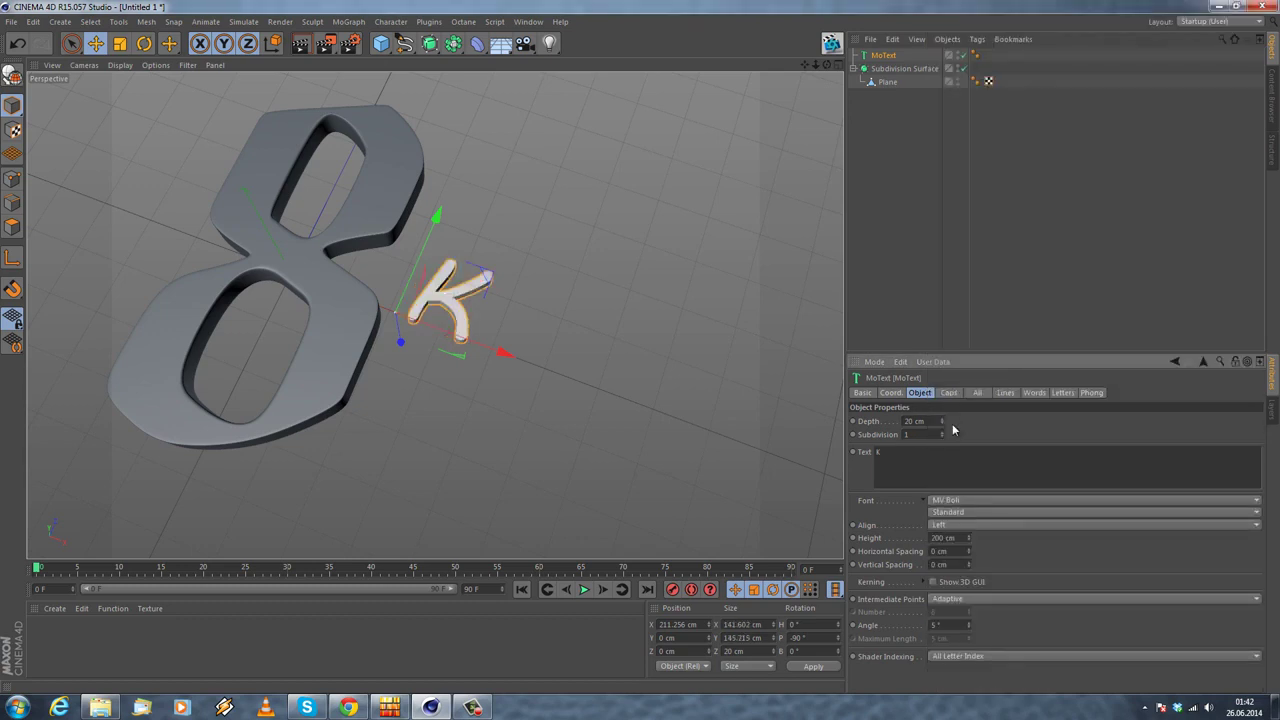
pyautogui.click(962, 500)
pyautogui.click(970, 530)
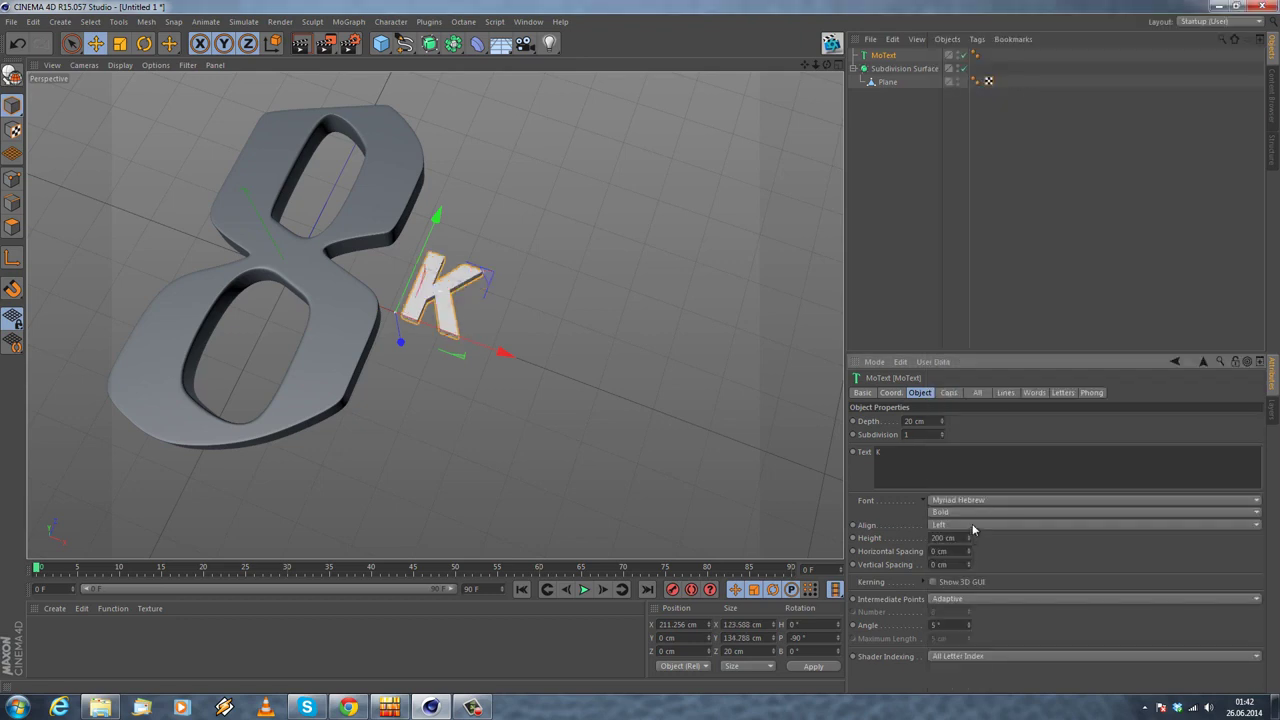
# Step: Save the project to the Desktop as 8KTutorial.c4d
pyautogui.hotkey('ctrl', 'd')
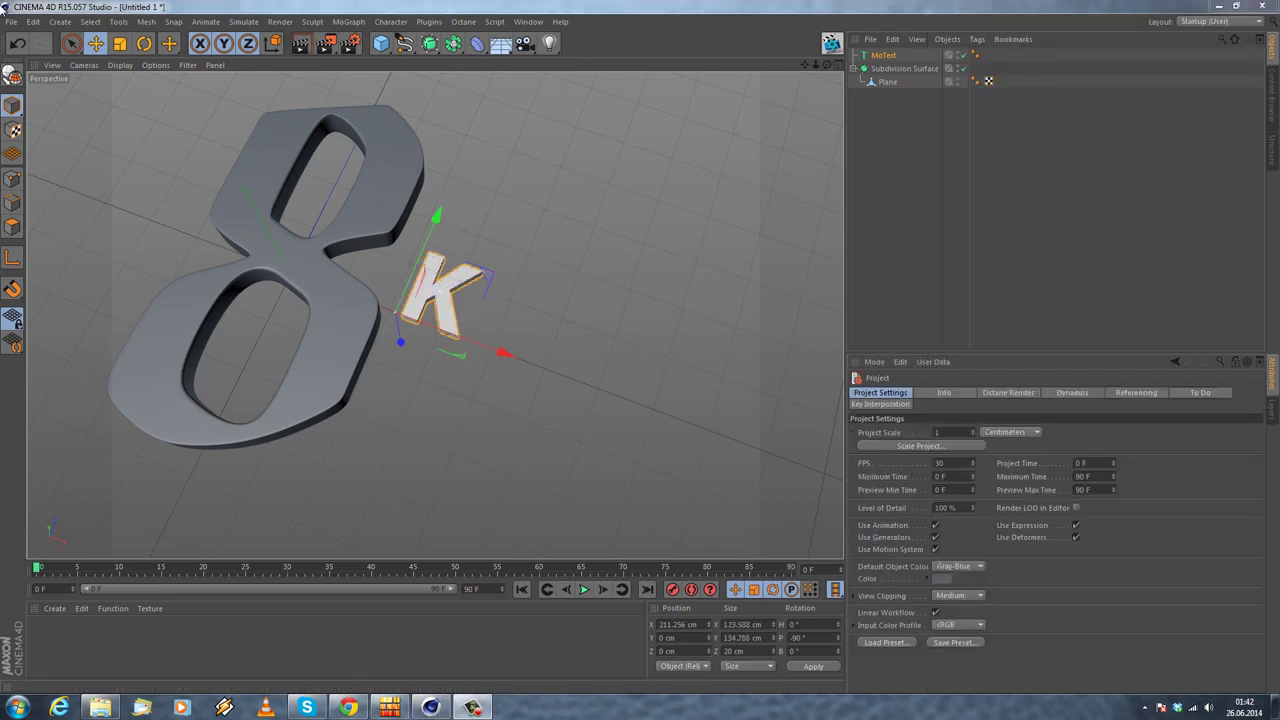
pyautogui.click(12, 22)
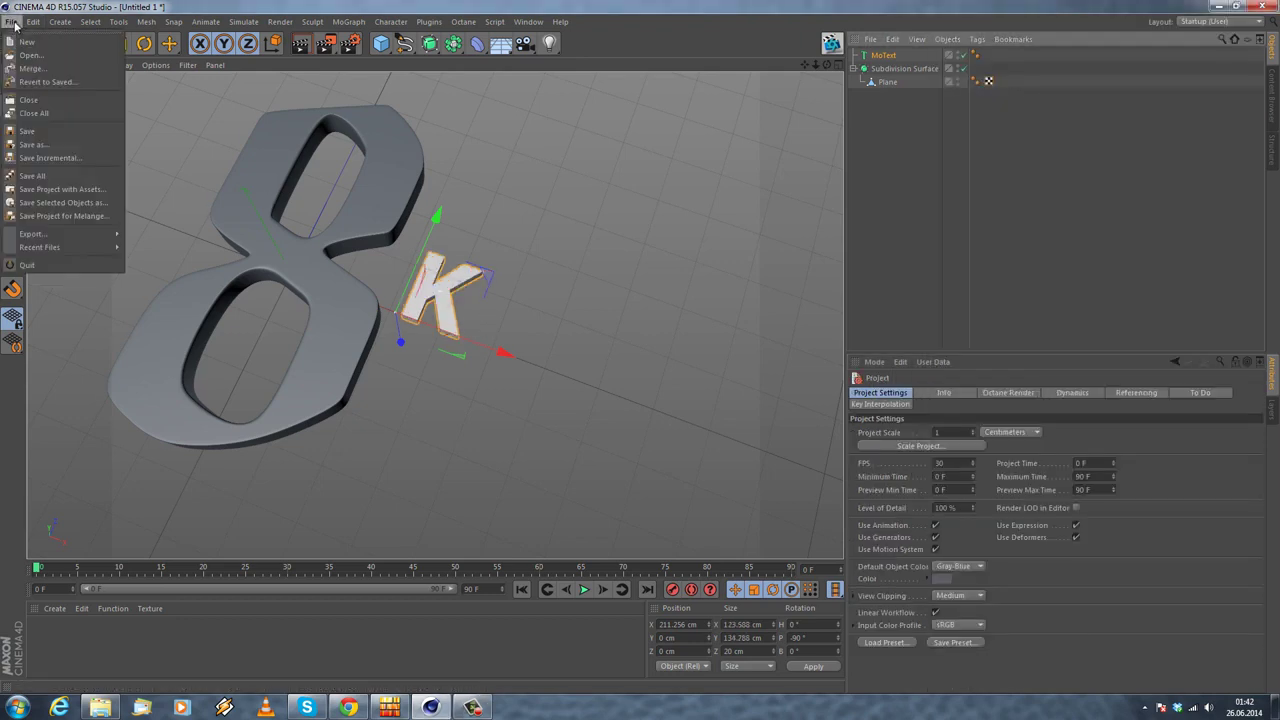
pyautogui.click(38, 145)
pyautogui.click(50, 106)
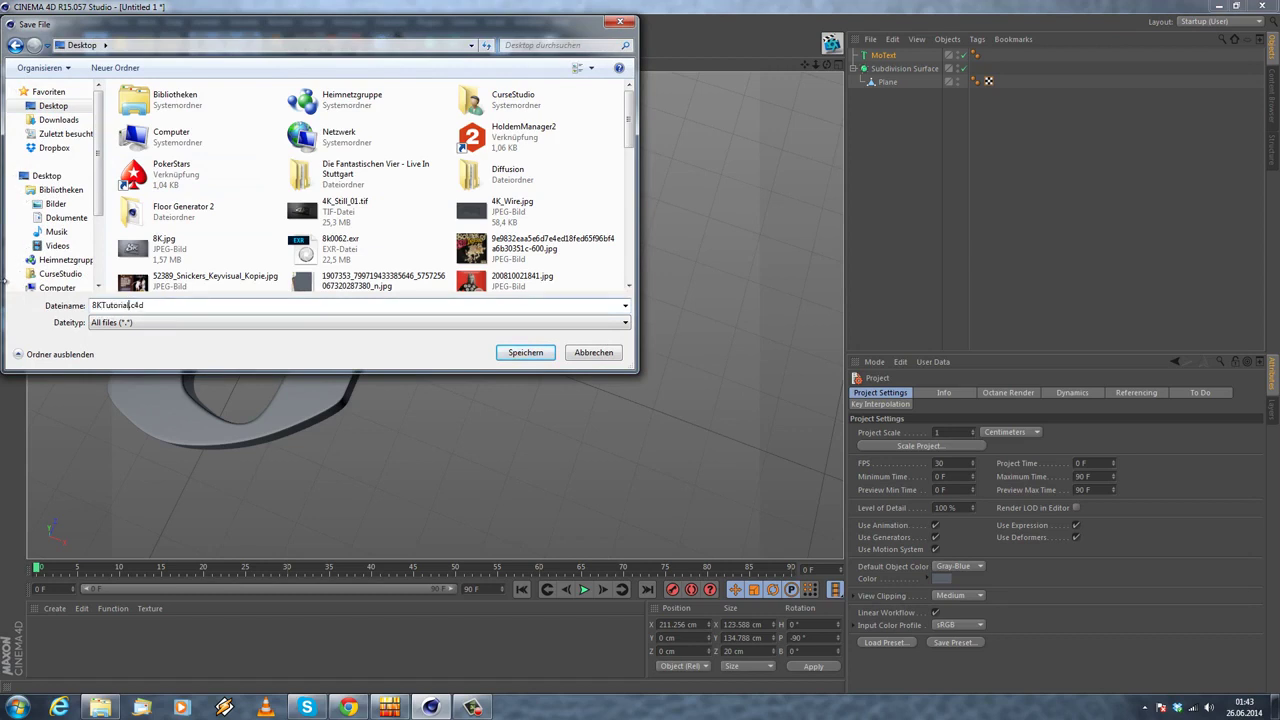
pyautogui.press('Return')
# Step: Set the K's font to Latha Bold
pyautogui.keyDown('alt'); pyautogui.moveTo(331, 321); pyautogui.dragTo(355, 310); pyautogui.keyUp('alt')
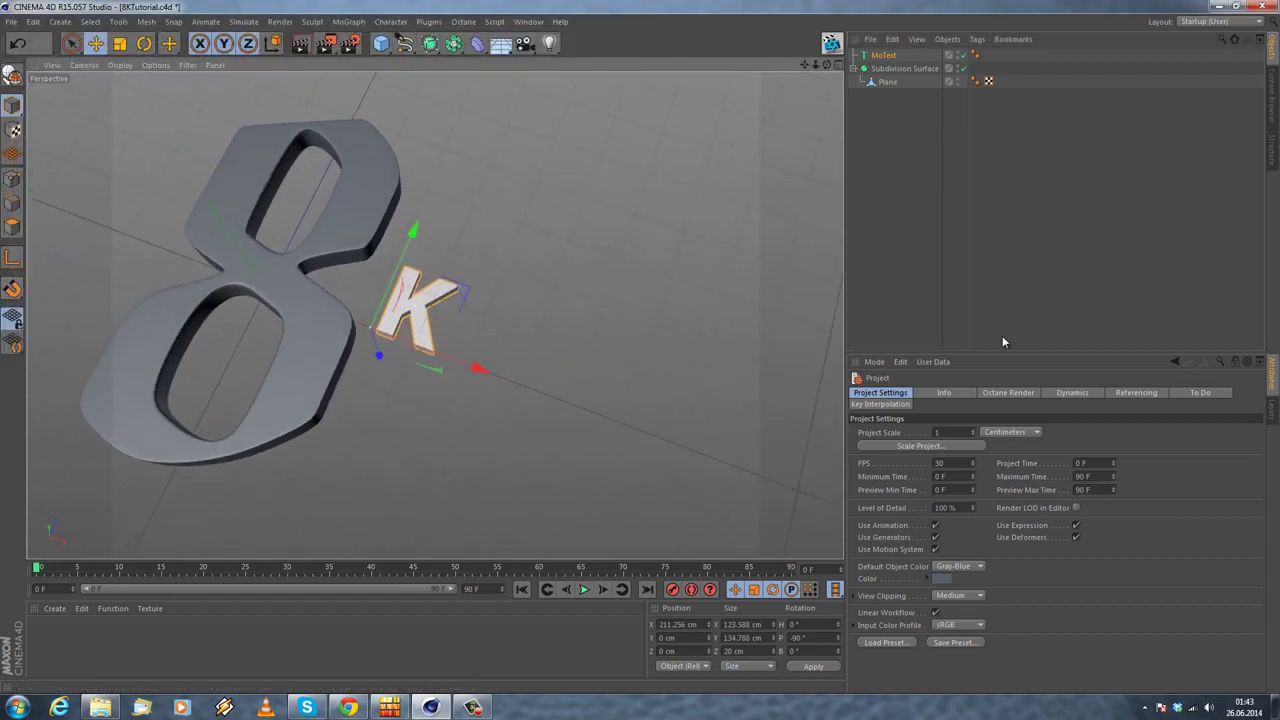
pyautogui.click(893, 59)
pyautogui.click(966, 499)
pyautogui.scroll(5, 966, 540)
pyautogui.click(958, 112)
pyautogui.keyDown('alt'); pyautogui.moveTo(545, 262); pyautogui.dragTo(498, 306); pyautogui.keyUp('alt')
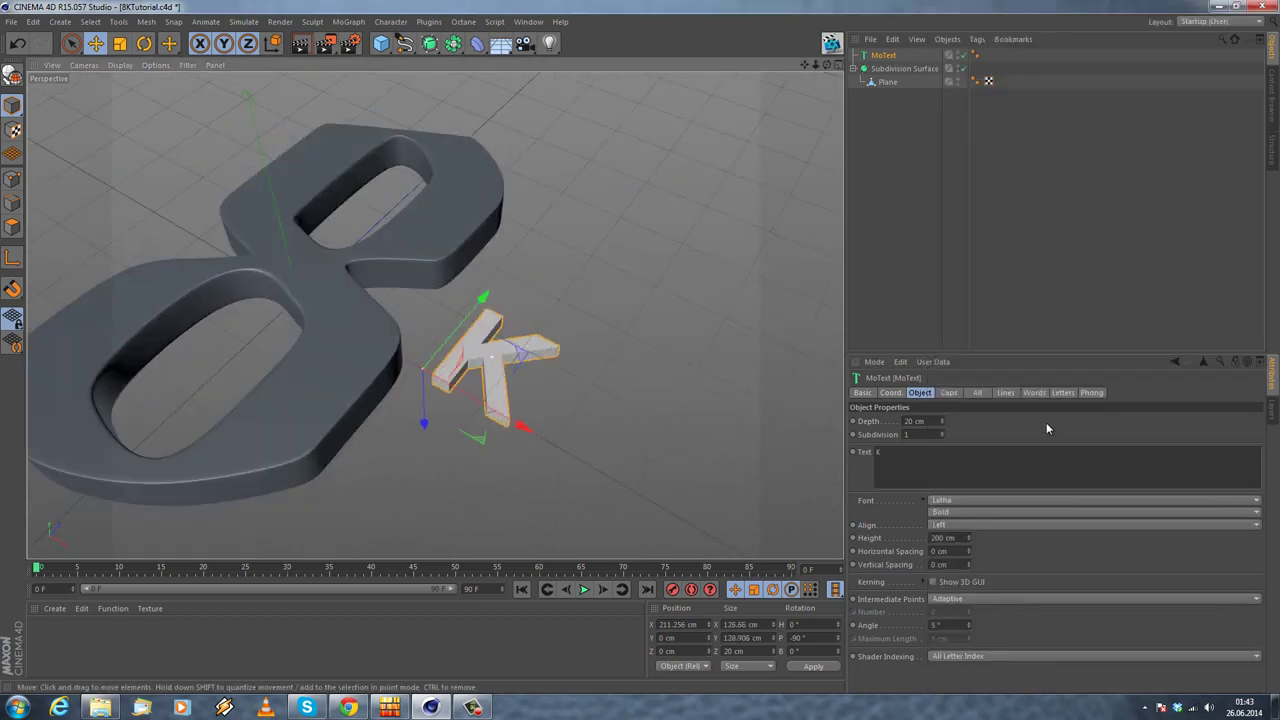
# Step: Raise the K to about 63 cm on Y and set its depth to 42 cm
pyautogui.keyDown('alt'); pyautogui.moveTo(720, 429); pyautogui.dragTo(533, 212); pyautogui.keyUp('alt')
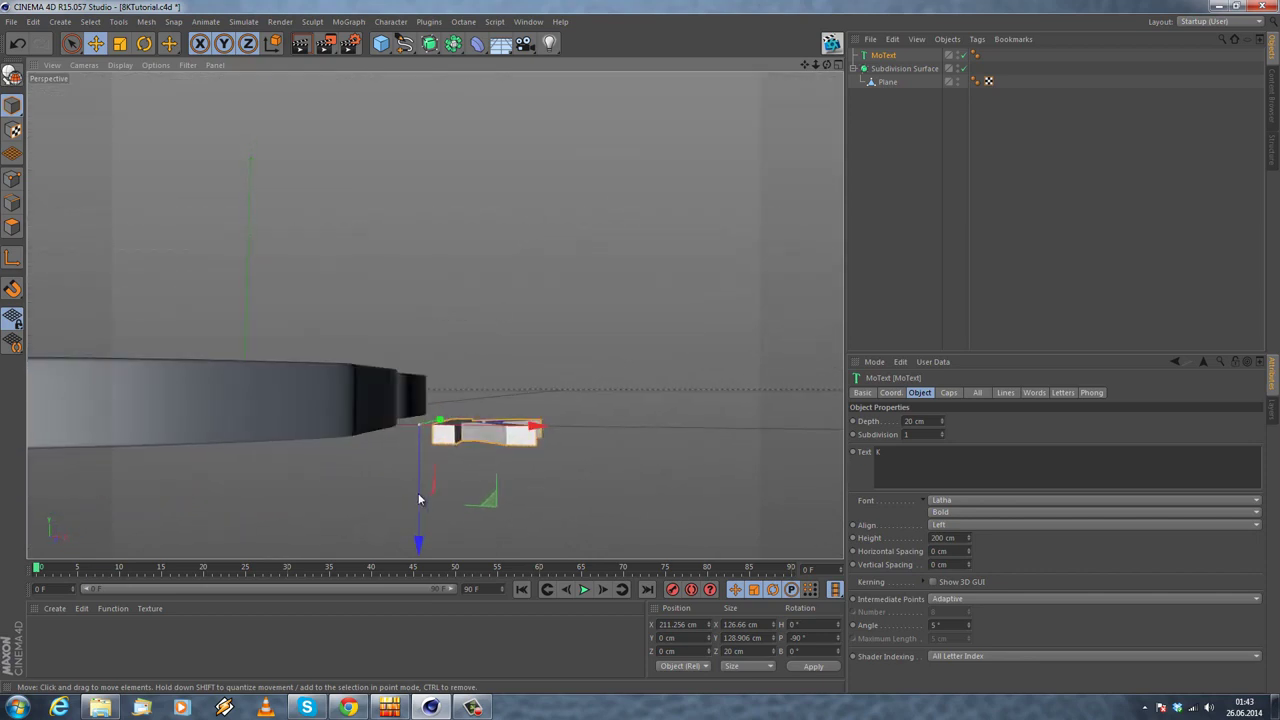
pyautogui.moveTo(419, 499); pyautogui.dragTo(428, 462)
pyautogui.moveTo(943, 422); pyautogui.dragTo(943, 420)
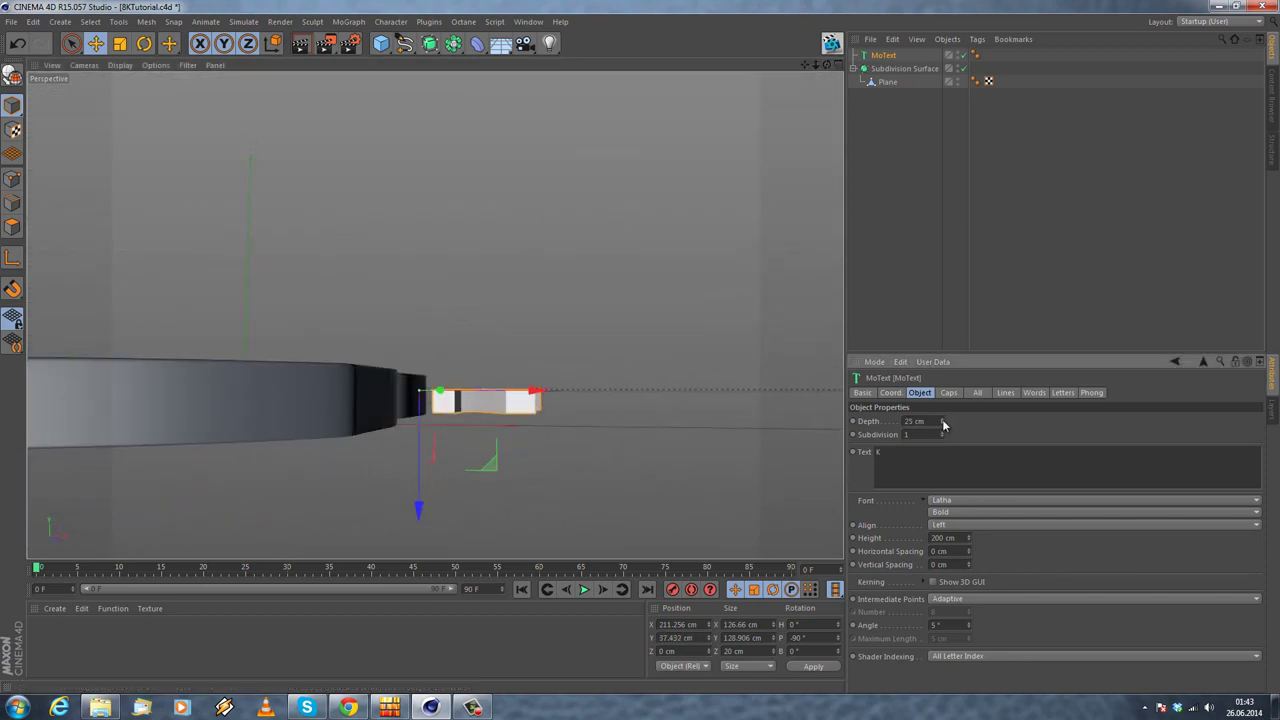
pyautogui.moveTo(421, 489); pyautogui.dragTo(423, 462)
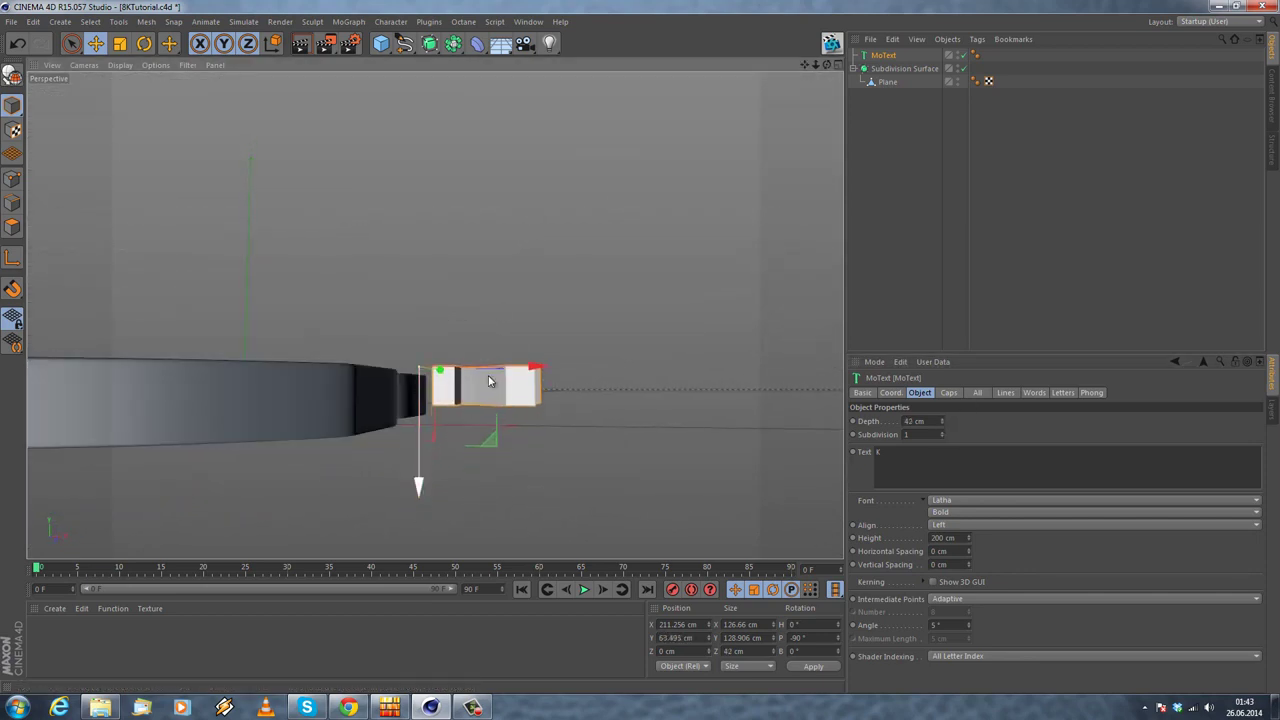
# Step: In the Right view, align the K's upper face with the 8's at about 59 cm on Y and set its depth to 60 cm
pyautogui.middleClick(484, 418)
pyautogui.middleClick(277, 412)
pyautogui.scroll(6, 280, 406)
pyautogui.moveTo(280, 406)
pyautogui.keyDown('alt'); pyautogui.mouseDown(button='middle')
pyautogui.moveTo(600, 246)
pyautogui.moveTo(408, 372)
pyautogui.moveTo(300, 398)
pyautogui.mouseUp(button='middle'); pyautogui.keyUp('alt')
pyautogui.scroll(3, 583, 216)
pyautogui.keyDown('alt'); pyautogui.moveTo(361, 240); pyautogui.dragTo(383, 296, button='middle'); pyautogui.keyUp('alt')
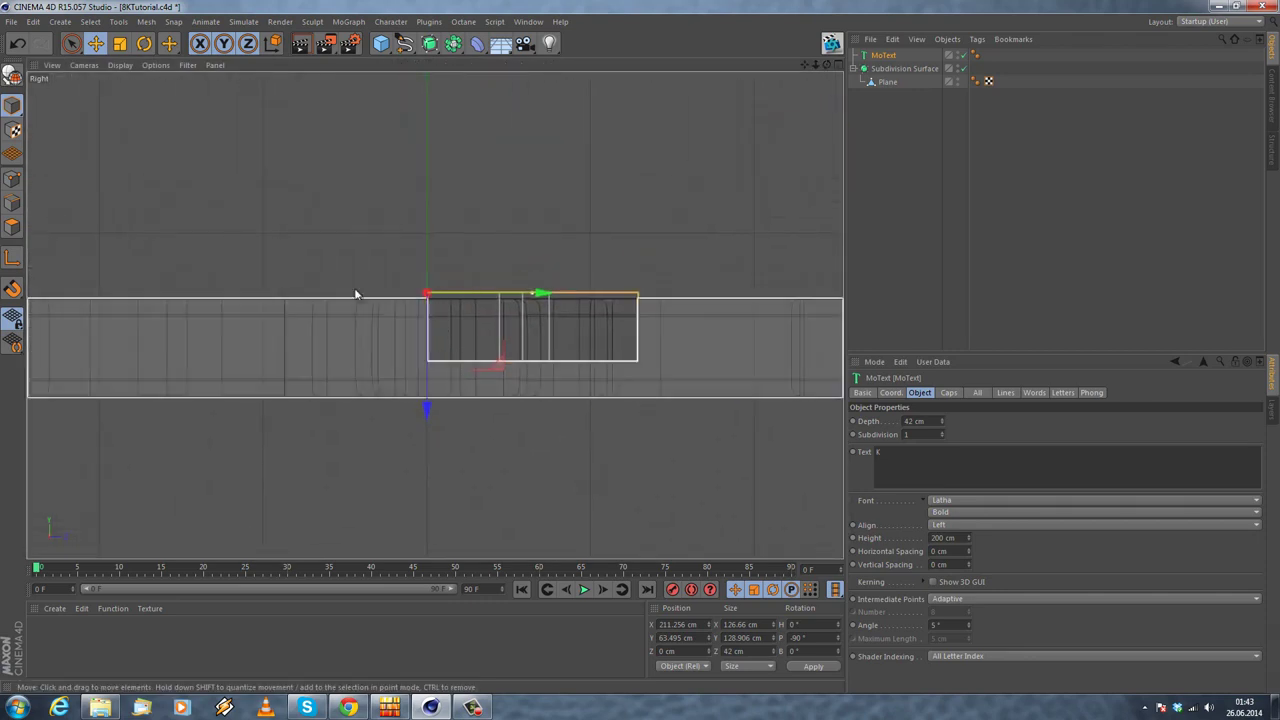
pyautogui.scroll(1, 394, 226)
pyautogui.keyDown('alt'); pyautogui.moveTo(397, 235); pyautogui.dragTo(357, 242, button='middle'); pyautogui.keyUp('alt')
pyautogui.moveTo(391, 419); pyautogui.dragTo(387, 426)
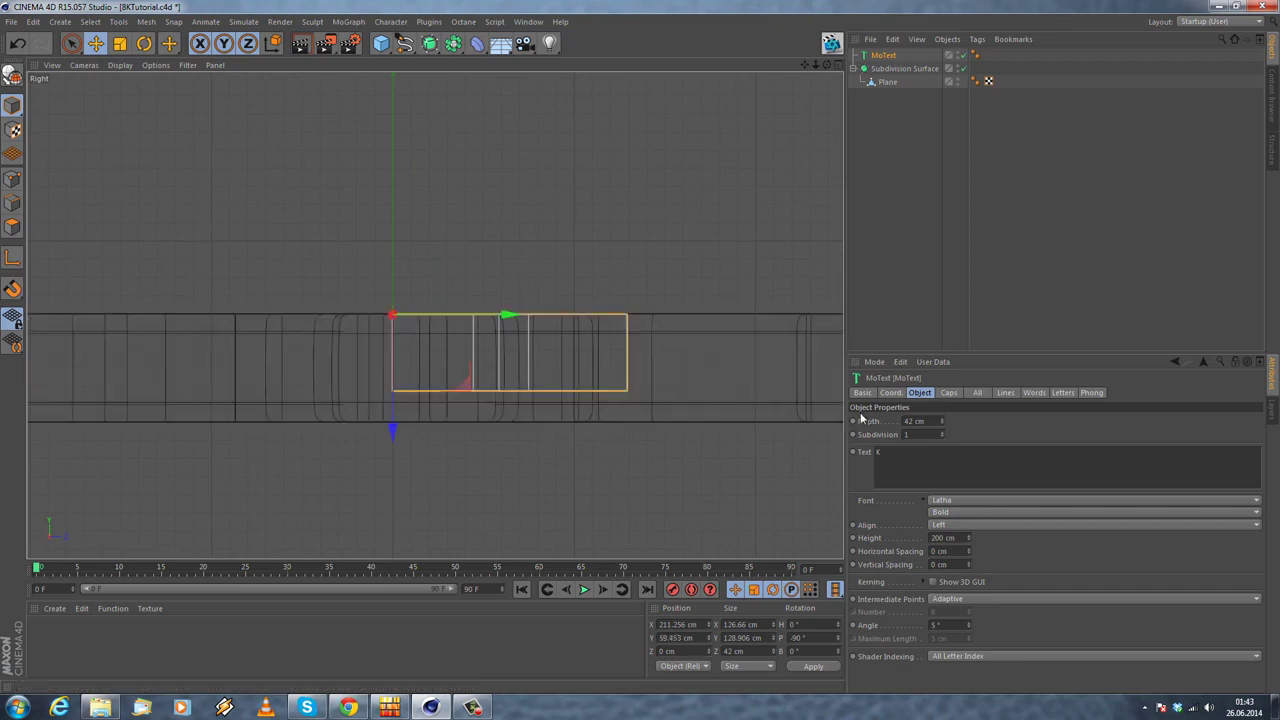
pyautogui.moveTo(944, 421); pyautogui.dragTo(942, 421)
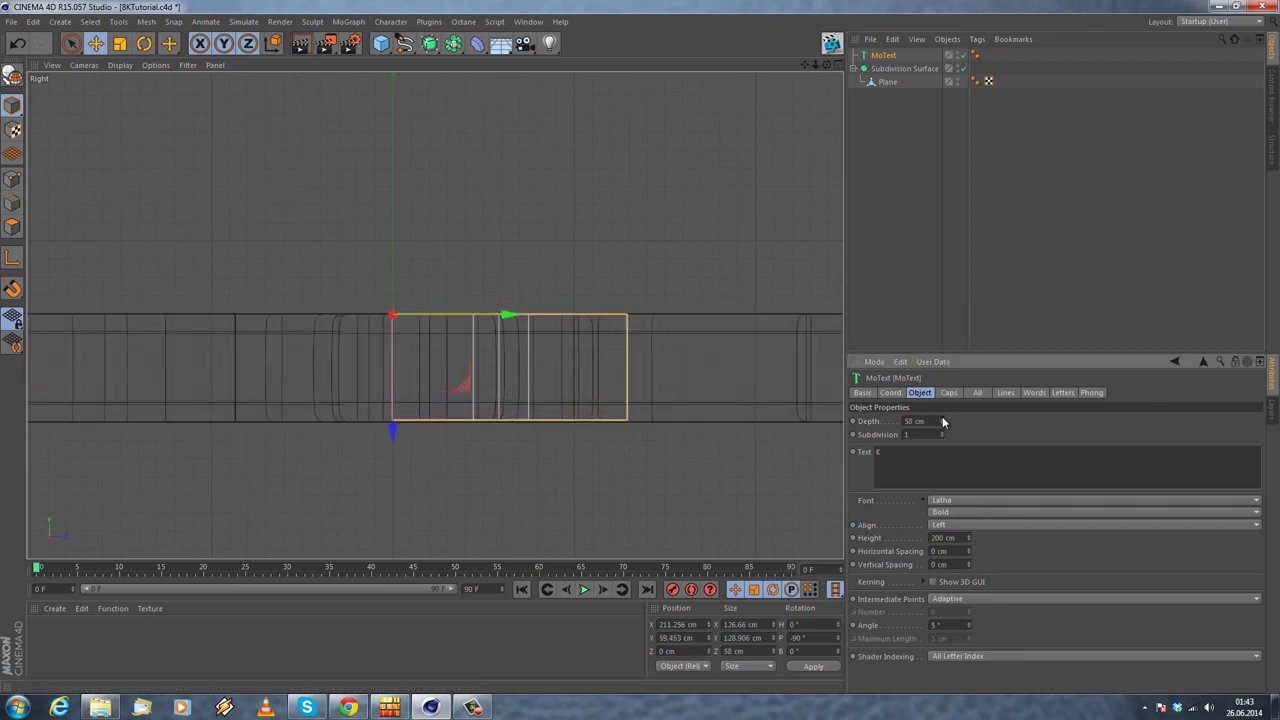
pyautogui.middleClick(331, 284)
pyautogui.middleClick(328, 280)
# Step: Set the K's text height to 330 cm and move it to about -191 cm on Z
pyautogui.keyDown('alt'); pyautogui.moveTo(451, 351); pyautogui.dragTo(600, 430); pyautogui.keyUp('alt')
pyautogui.moveTo(966, 536)
pyautogui.mouseDown()
pyautogui.moveTo(936, 456)
pyautogui.moveTo(974, 217)
pyautogui.moveTo(947, 657)
pyautogui.moveTo(967, 543)
pyautogui.mouseUp()
pyautogui.keyDown('alt'); pyautogui.moveTo(670, 347); pyautogui.dragTo(341, 363); pyautogui.keyUp('alt')
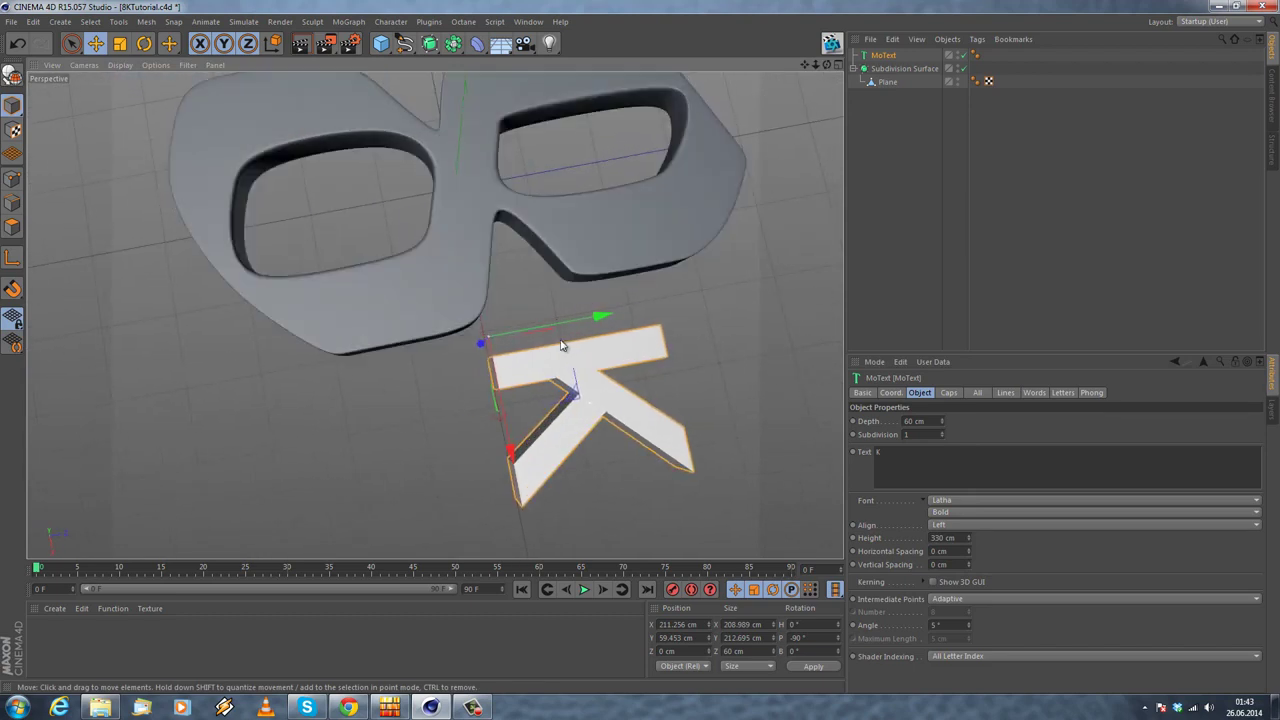
pyautogui.moveTo(594, 322); pyautogui.dragTo(448, 338)
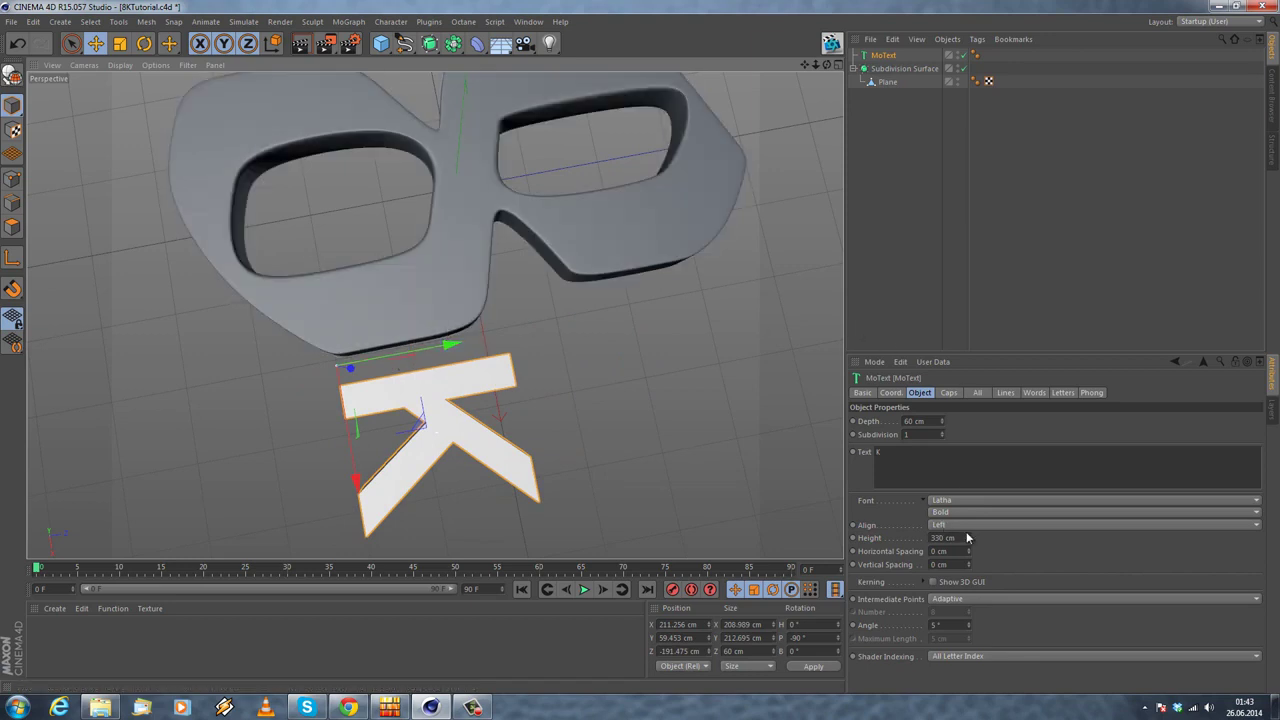
# Step: Set the K's text height to 500 cm and change both its start and end caps to Fillet Cap
pyautogui.moveTo(968, 537); pyautogui.dragTo(968, 539)
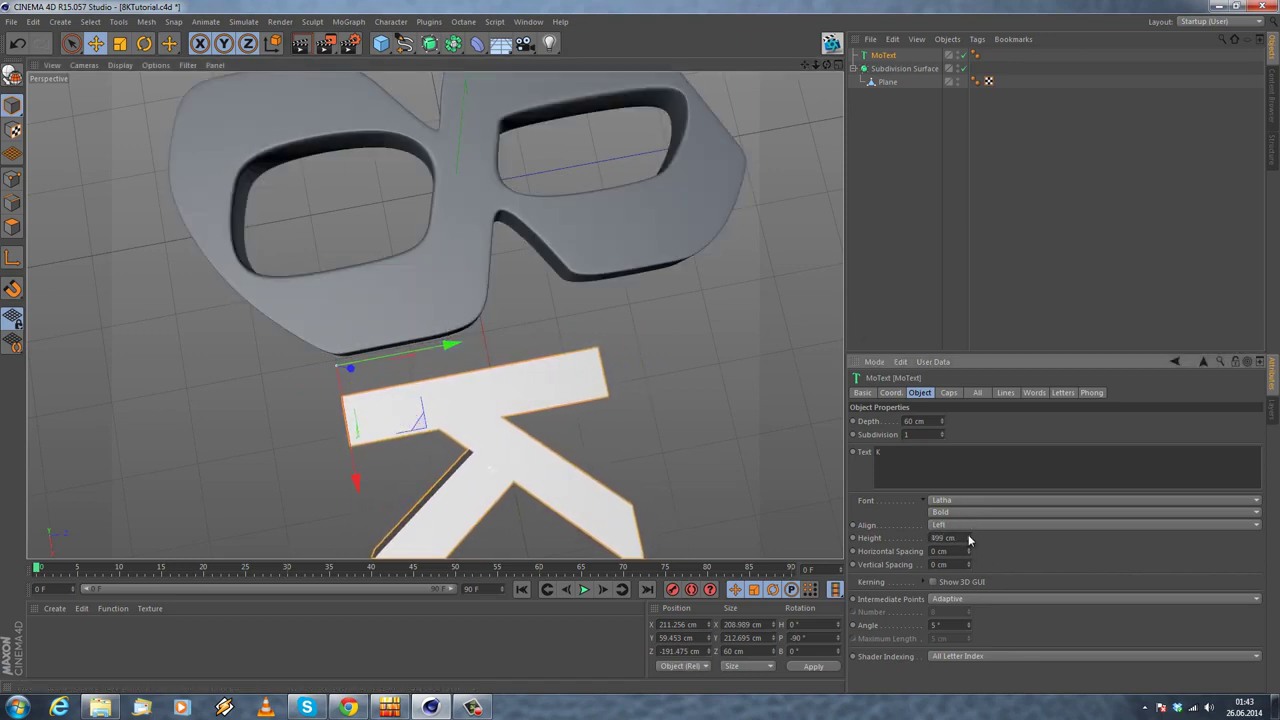
pyautogui.keyDown('alt'); pyautogui.moveTo(614, 397); pyautogui.dragTo(949, 440); pyautogui.keyUp('alt')
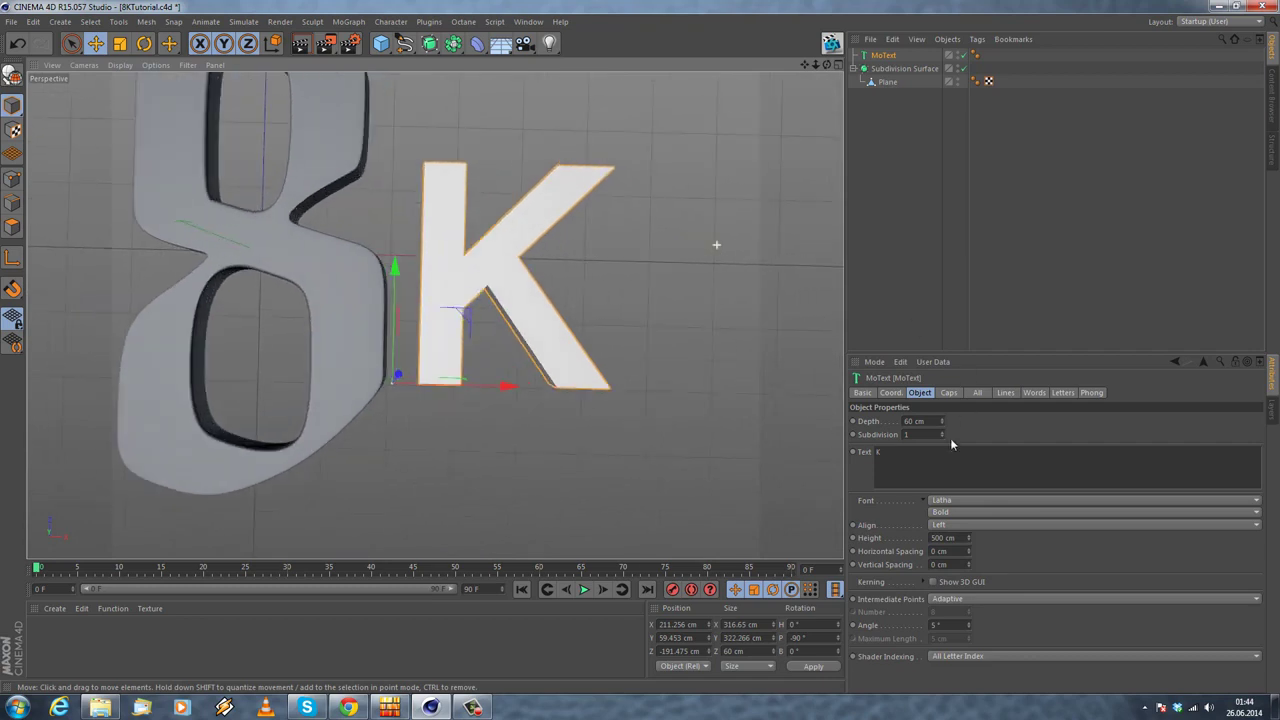
pyautogui.click(948, 392)
pyautogui.click(932, 419)
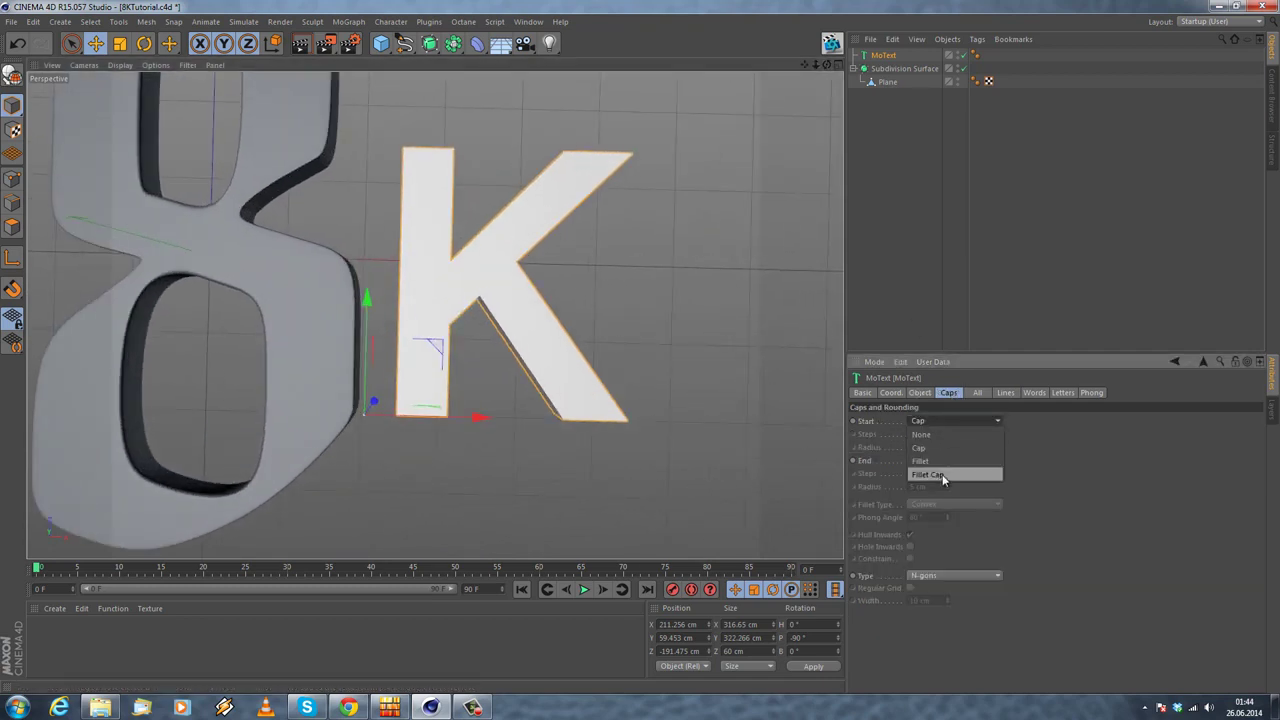
pyautogui.click(944, 481)
pyautogui.click(945, 514)
pyautogui.keyDown('alt'); pyautogui.moveTo(403, 180); pyautogui.dragTo(545, 305); pyautogui.keyUp('alt')
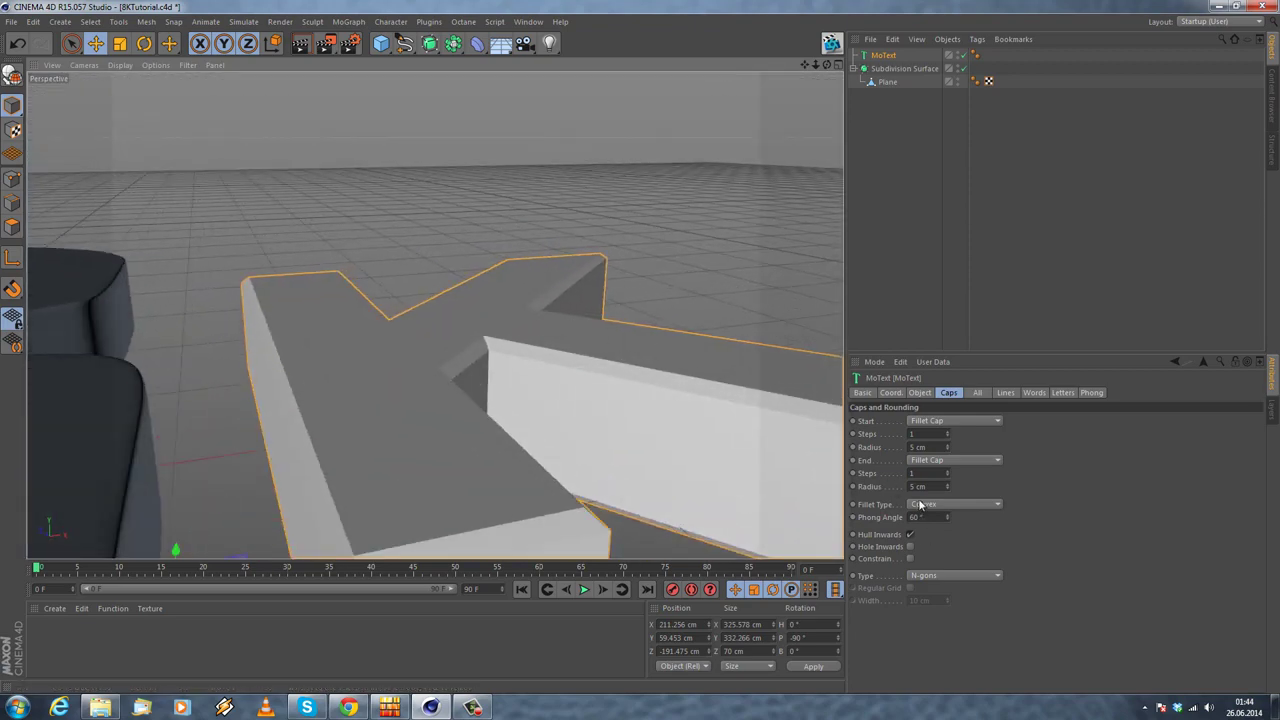
# Step: Set the fillet steps of the K's start and end caps to 2
pyautogui.click(946, 473)
pyautogui.click(947, 431)
pyautogui.keyDown('alt'); pyautogui.moveTo(530, 379); pyautogui.dragTo(187, 78); pyautogui.keyUp('alt')
# Step: Change the viewport display to Gouraud Shading (Lines) to inspect the K's bevelled edges
pyautogui.click(118, 65)
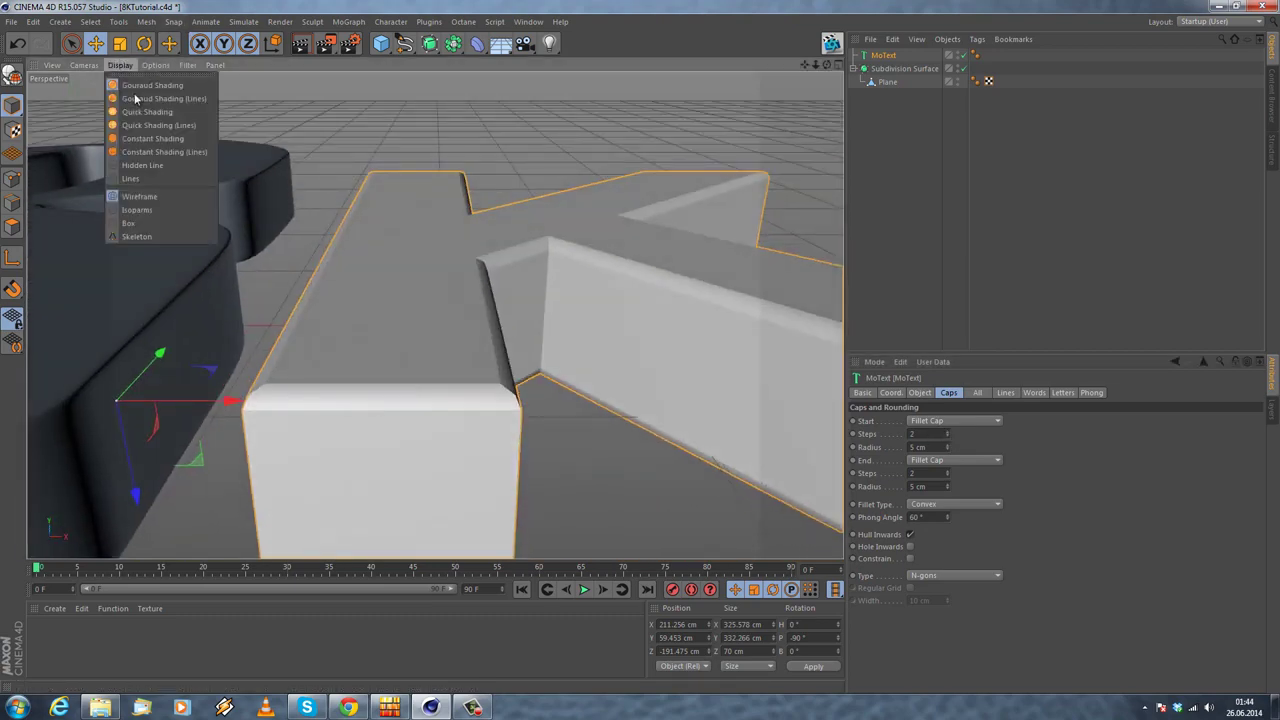
pyautogui.click(138, 99)
pyautogui.moveTo(330, 200)
pyautogui.keyDown('alt'); pyautogui.mouseDown()
pyautogui.moveTo(402, 253)
pyautogui.moveTo(454, 262)
pyautogui.moveTo(491, 380)
pyautogui.moveTo(363, 332)
pyautogui.moveTo(467, 400)
pyautogui.moveTo(424, 277)
pyautogui.moveTo(491, 323)
pyautogui.mouseUp(); pyautogui.keyUp('alt')
pyautogui.keyDown('alt'); pyautogui.moveTo(538, 358); pyautogui.dragTo(523, 306, button='middle'); pyautogui.keyUp('alt')
pyautogui.keyDown('alt'); pyautogui.moveTo(476, 326); pyautogui.dragTo(474, 390); pyautogui.keyUp('alt')
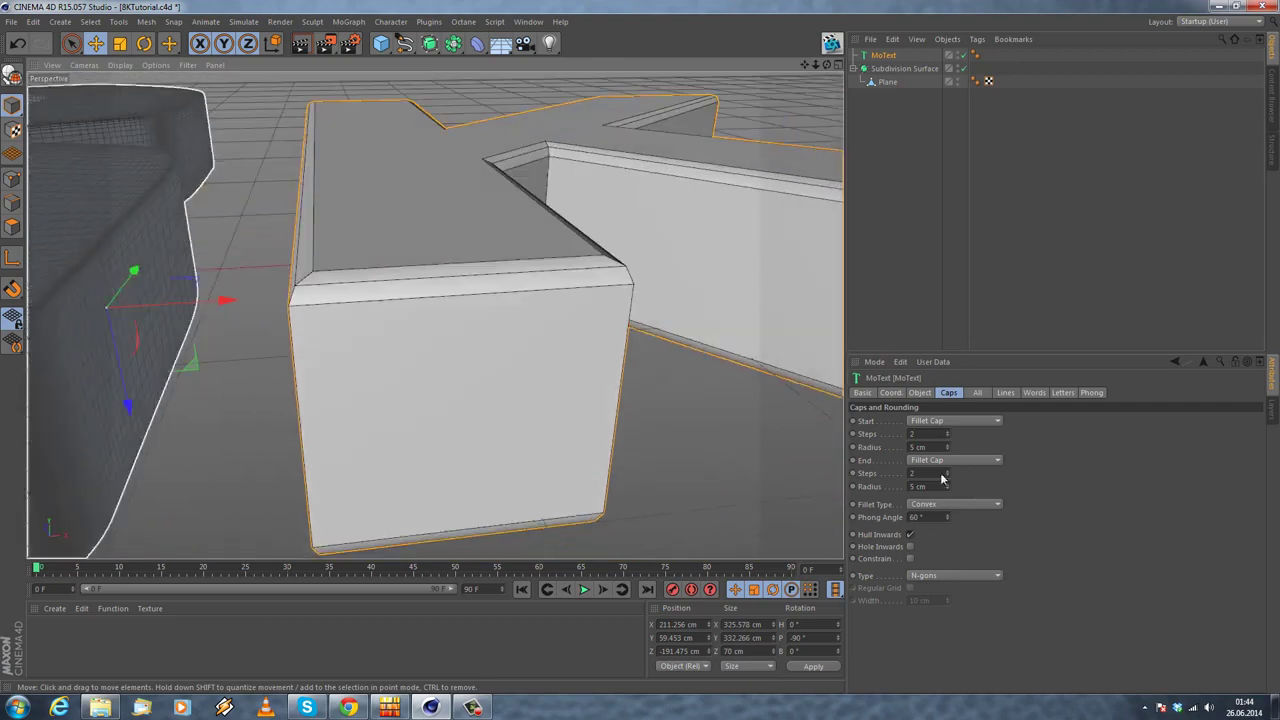
pyautogui.keyDown('alt'); pyautogui.moveTo(560, 346); pyautogui.dragTo(400, 244); pyautogui.keyUp('alt')
# Step: Deselect the K and compare the 8K model with the reference logo on the desktop wallpaper
pyautogui.click(720, 283)
pyautogui.moveTo(443, 290)
pyautogui.keyDown('alt'); pyautogui.mouseDown()
pyautogui.moveTo(463, 300)
pyautogui.moveTo(450, 276)
pyautogui.moveTo(452, 305)
pyautogui.mouseUp(); pyautogui.keyUp('alt')
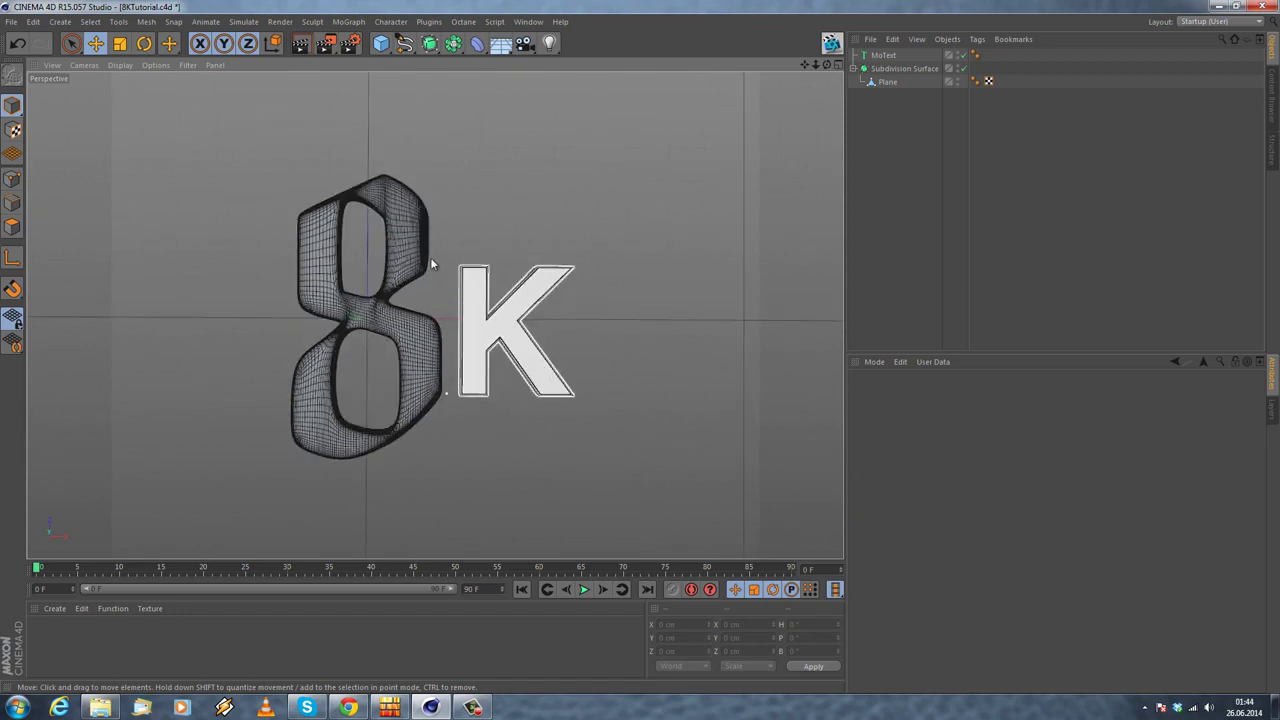
pyautogui.click(430, 300)
pyautogui.moveTo(477, 299)
pyautogui.keyDown('alt'); pyautogui.mouseDown(button='middle')
pyautogui.moveTo(471, 241)
pyautogui.moveTo(461, 318)
pyautogui.mouseUp(button='middle'); pyautogui.keyUp('alt')
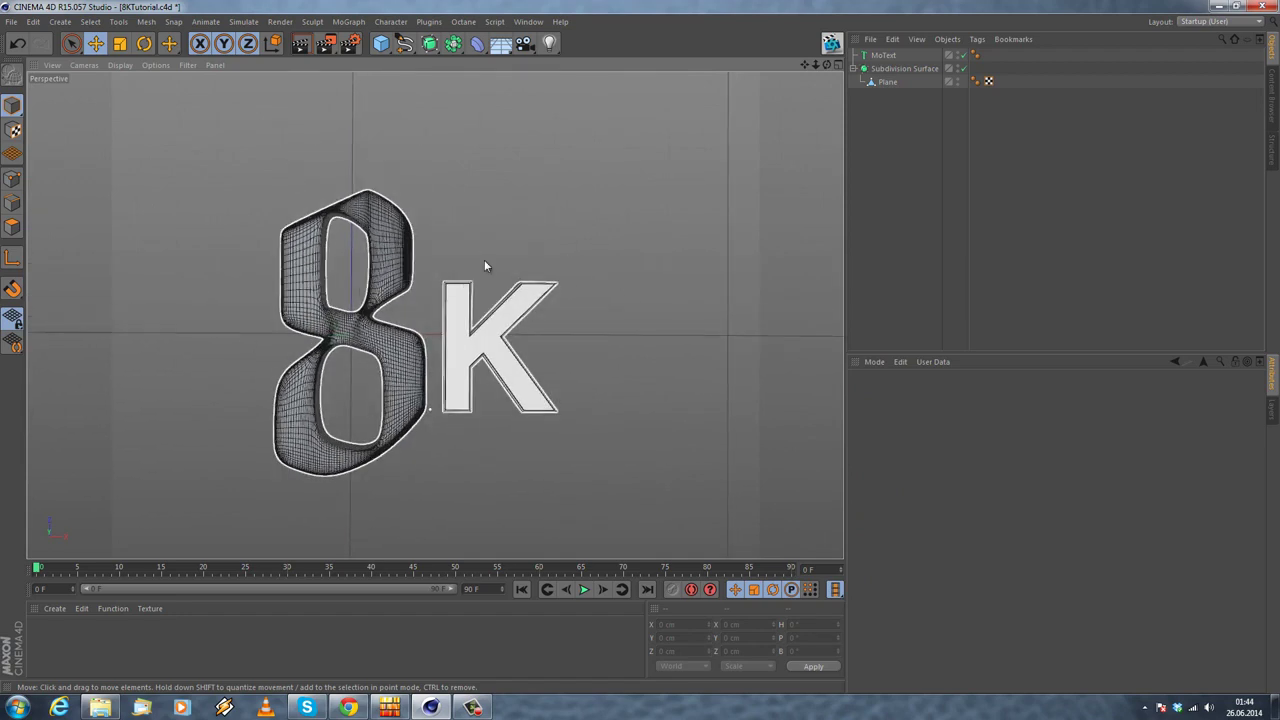
pyautogui.click(1218, 6)
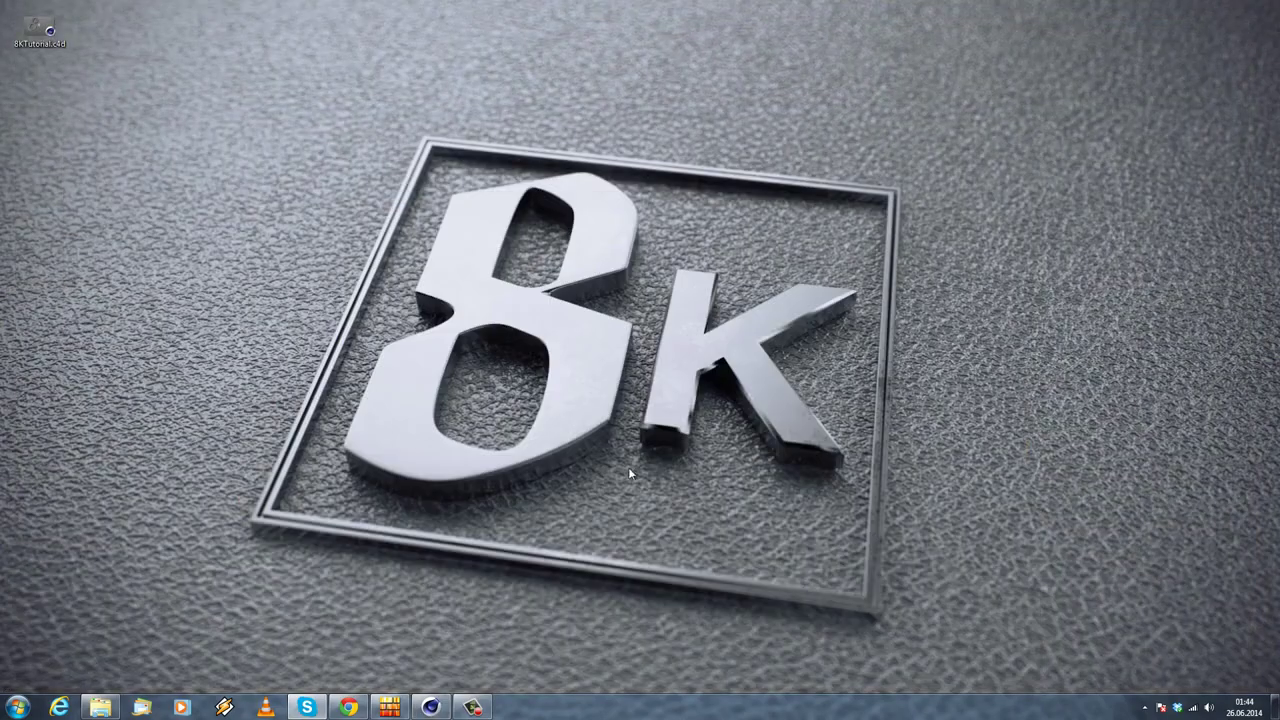
pyautogui.click(429, 707)
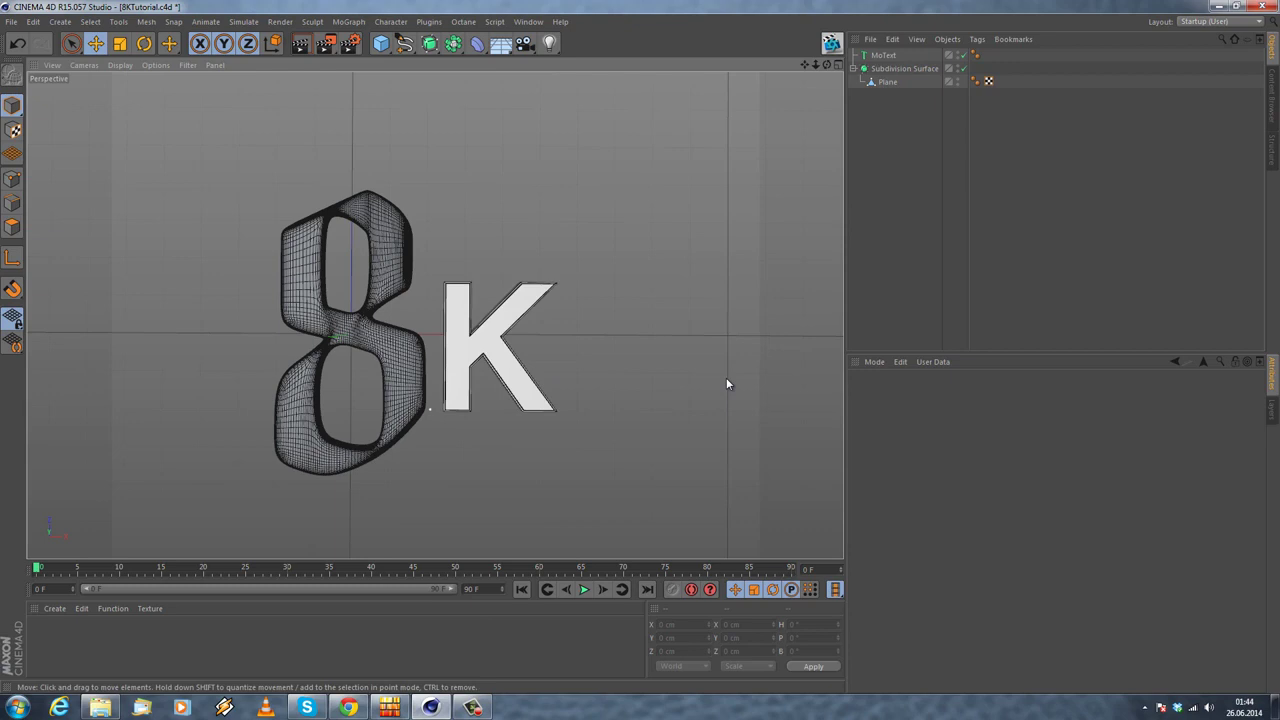
# Step: Add a cube primitive to the scene as the base for a frame around the letters
pyautogui.click(381, 46)
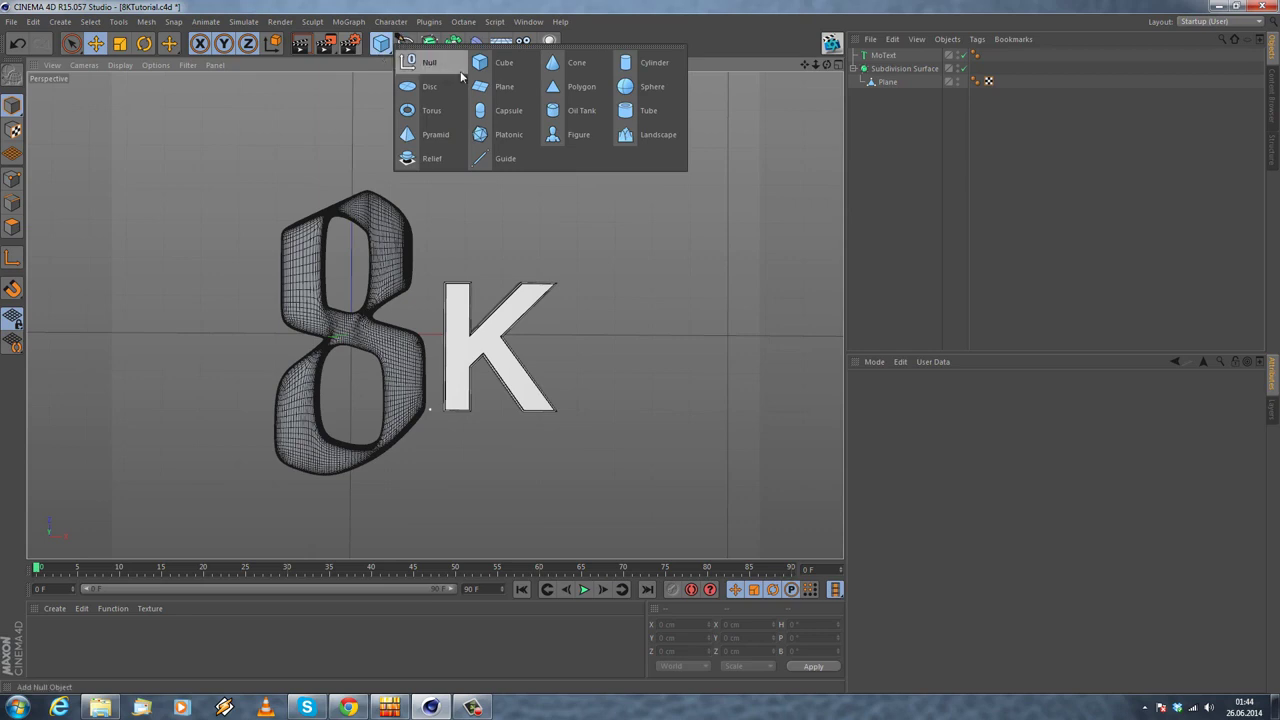
pyautogui.click(503, 60)
pyautogui.scroll(1, 428, 300)
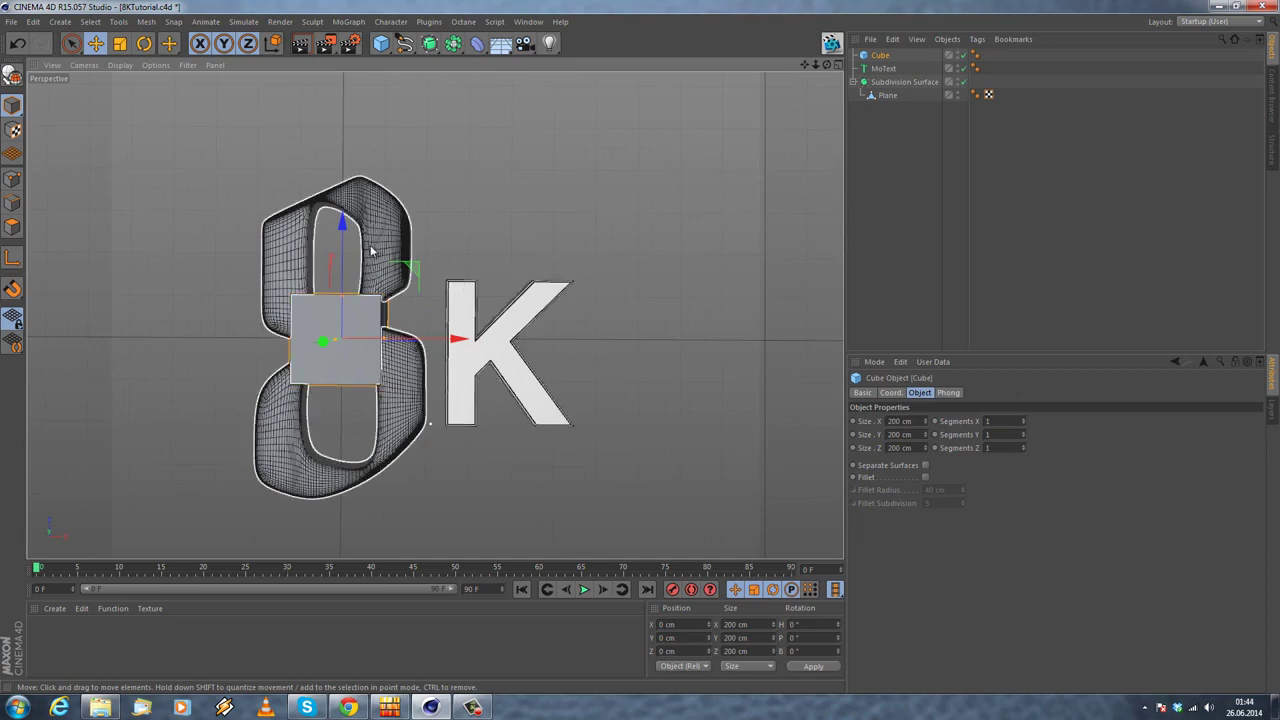
pyautogui.scroll(2, 378, 245)
pyautogui.middleClick(385, 202)
pyautogui.middleClick(316, 207)
# Step: Set the cube's height to 60 cm and raise it to about 22 cm on Y, level with the letters
pyautogui.keyDown('alt'); pyautogui.moveTo(316, 207); pyautogui.dragTo(477, 240); pyautogui.keyUp('alt')
pyautogui.keyDown('alt'); pyautogui.moveTo(477, 240); pyautogui.dragTo(453, 357, button='right'); pyautogui.keyUp('alt')
pyautogui.keyDown('alt'); pyautogui.moveTo(453, 350); pyautogui.dragTo(470, 240); pyautogui.keyUp('alt')
pyautogui.moveTo(391, 248); pyautogui.dragTo(393, 322)
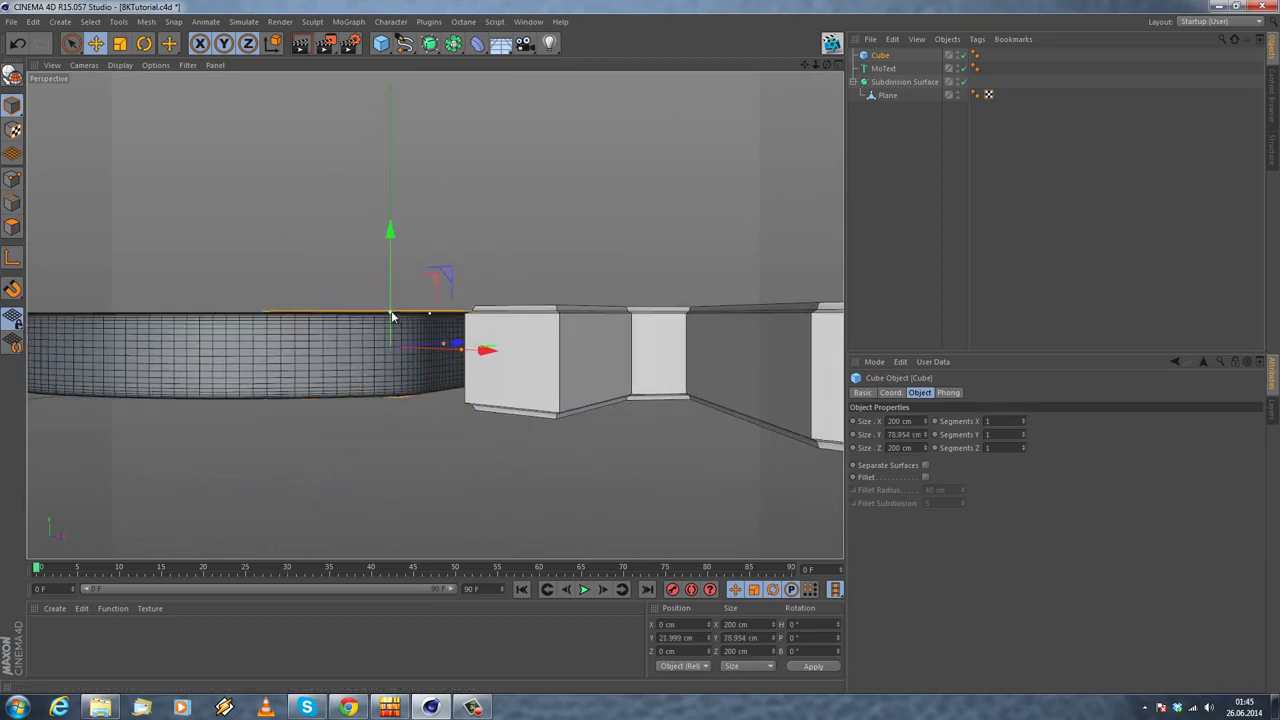
pyautogui.click(888, 434)
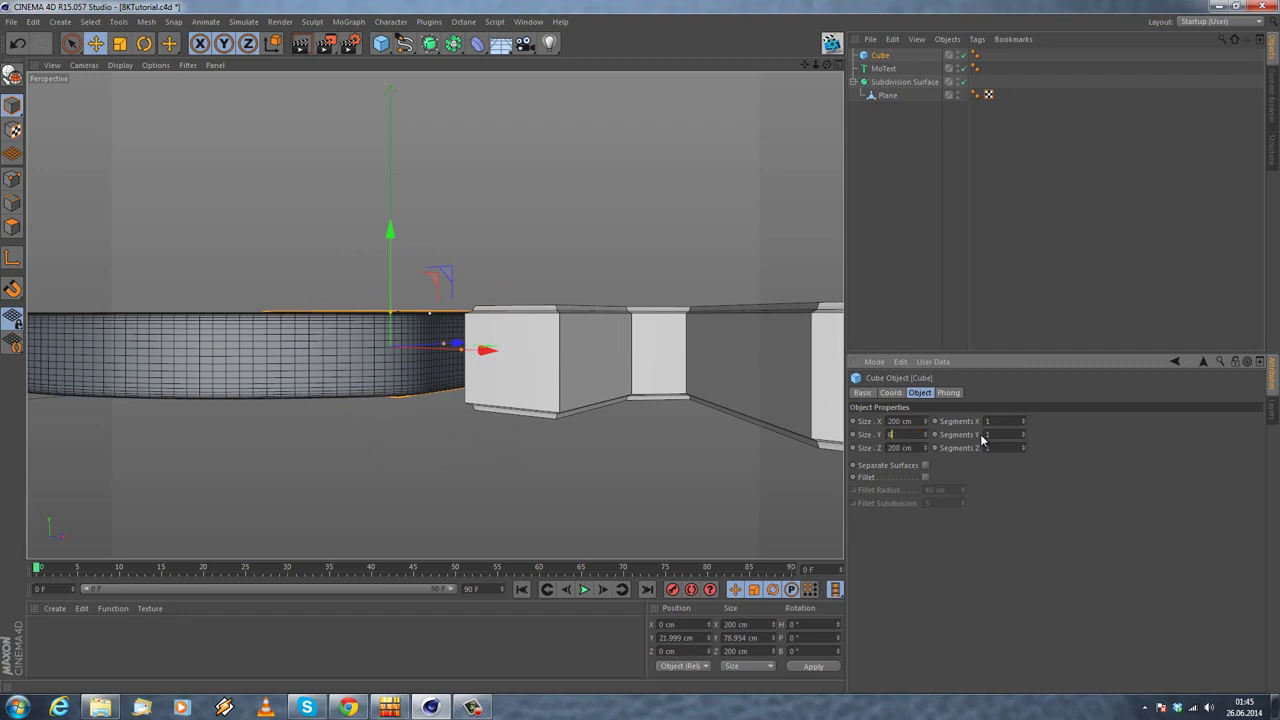
pyautogui.scroll(-2, 491, 326)
pyautogui.moveTo(491, 326)
pyautogui.keyDown('alt'); pyautogui.mouseDown()
pyautogui.moveTo(519, 396)
pyautogui.moveTo(493, 351)
pyautogui.mouseUp(); pyautogui.keyUp('alt')
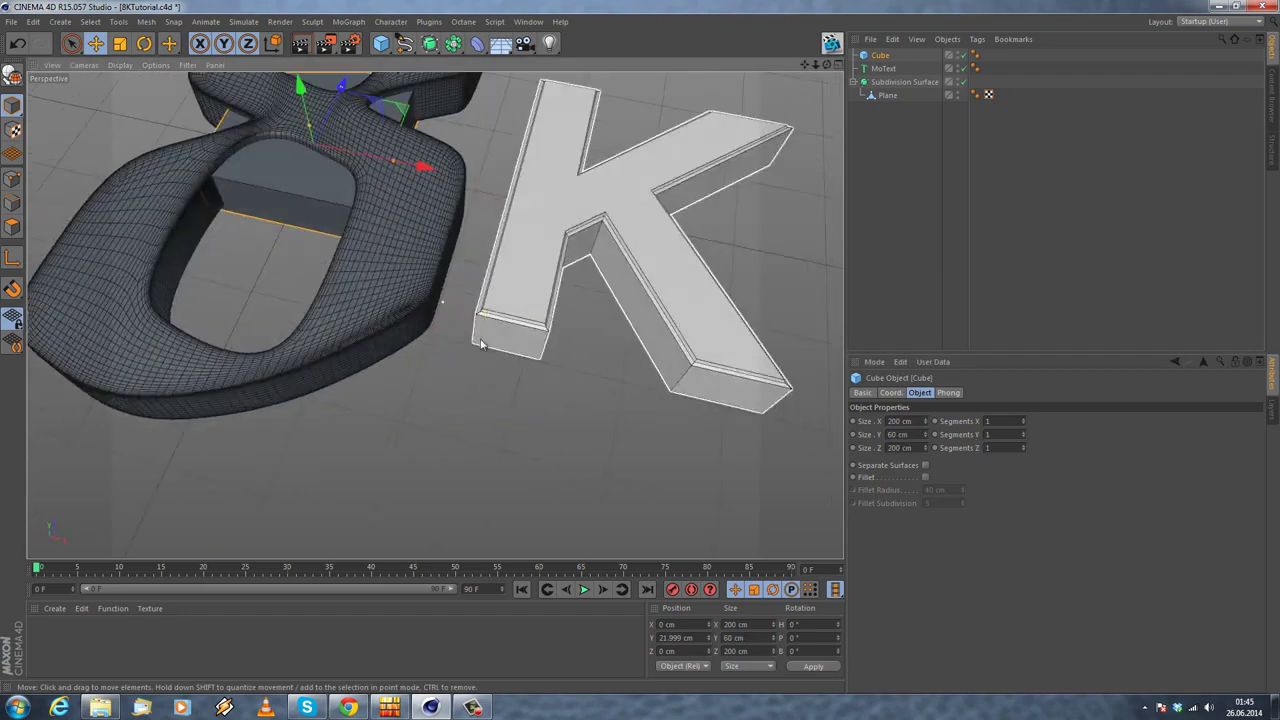
# Step: Widen the cube to about 888 cm on X and shift it to about 153 cm on X, spanning both letters
pyautogui.scroll(-3, 493, 346)
pyautogui.keyDown('alt'); pyautogui.moveTo(506, 278); pyautogui.dragTo(655, 325); pyautogui.keyUp('alt')
pyautogui.moveTo(513, 309); pyautogui.dragTo(583, 316)
pyautogui.moveTo(716, 323); pyautogui.dragTo(683, 320)
pyautogui.moveTo(596, 315)
pyautogui.mouseDown()
pyautogui.moveTo(585, 316)
pyautogui.moveTo(596, 318)
pyautogui.mouseUp()
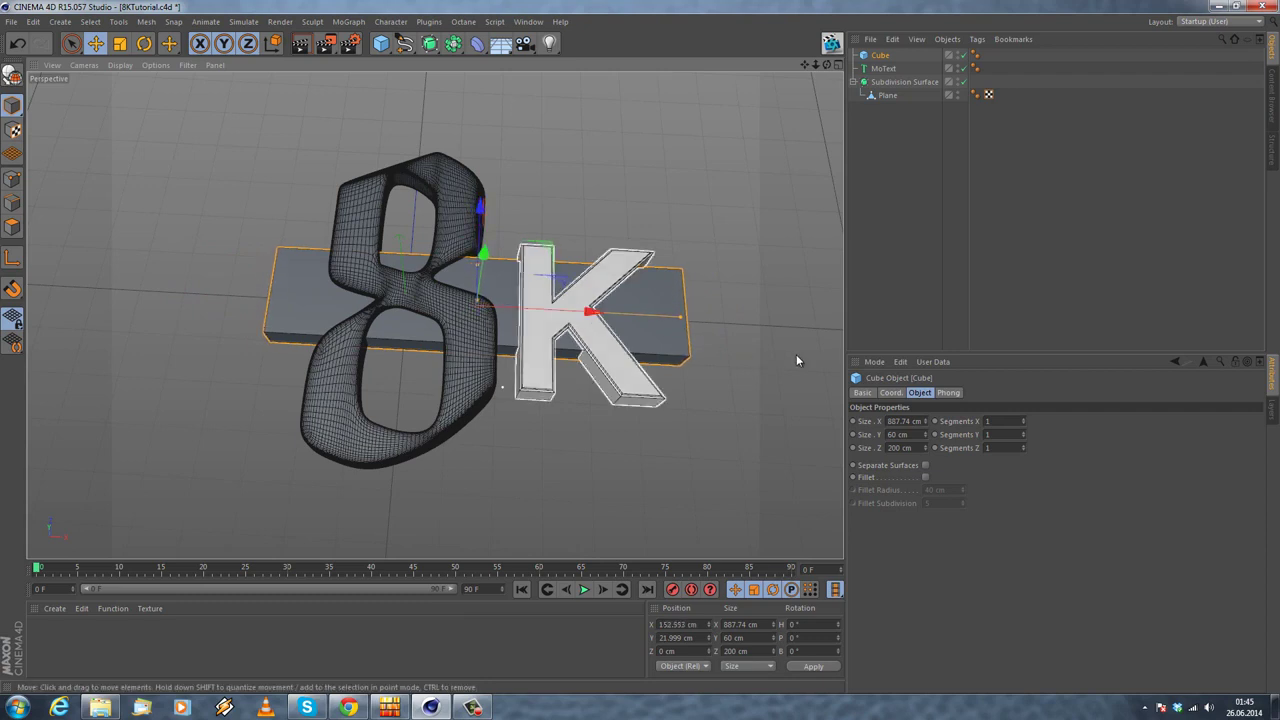
# Step: Set the cube's X and Z sizes to 900 cm
pyautogui.click(887, 421)
pyautogui.write('890')
pyautogui.press('Return')
pyautogui.write('900')
pyautogui.press('Return')
pyautogui.moveTo(912, 448); pyautogui.dragTo(738, 433)
pyautogui.write('900')
pyautogui.press('Return')
# Step: Make the cube editable and delete its upper and lower faces, leaving only the four side walls
pyautogui.keyDown('alt'); pyautogui.moveTo(538, 272); pyautogui.dragTo(557, 220); pyautogui.keyUp('alt')
pyautogui.keyDown('alt'); pyautogui.moveTo(686, 211); pyautogui.dragTo(490, 345); pyautogui.keyUp('alt')
pyautogui.press('c')
pyautogui.click(12, 227)
pyautogui.click(251, 360)
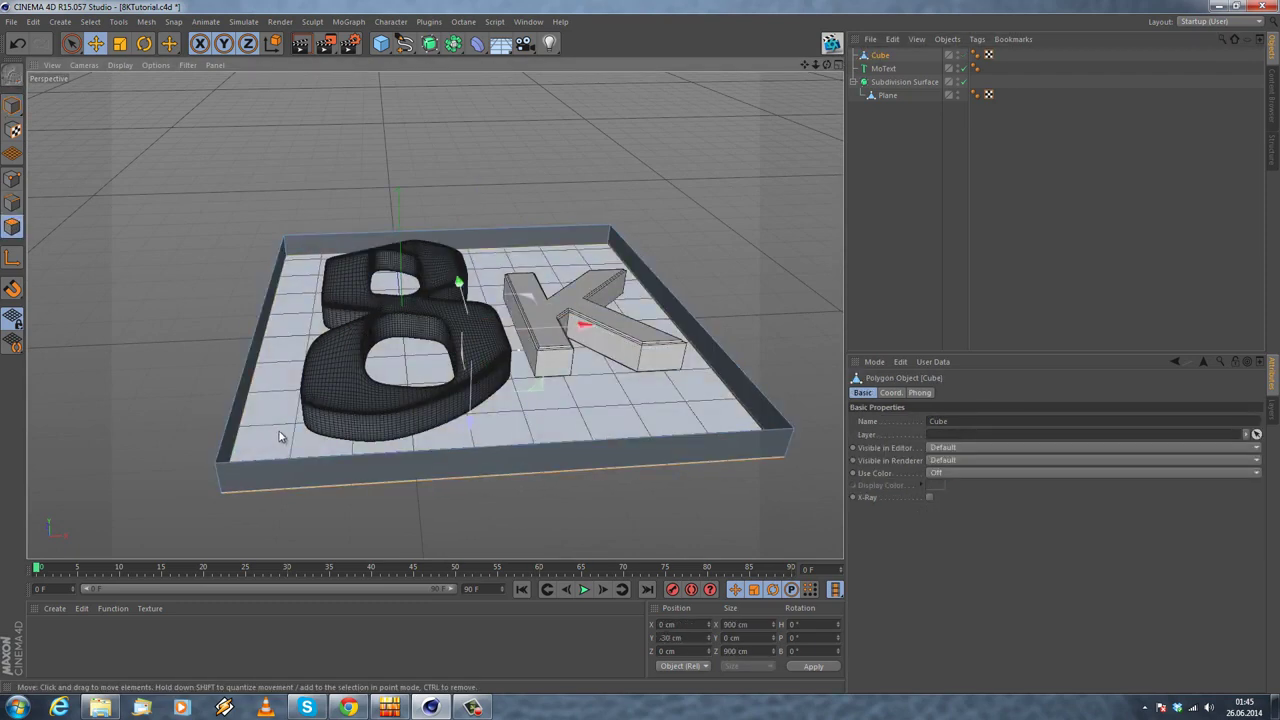
pyautogui.click(232, 300)
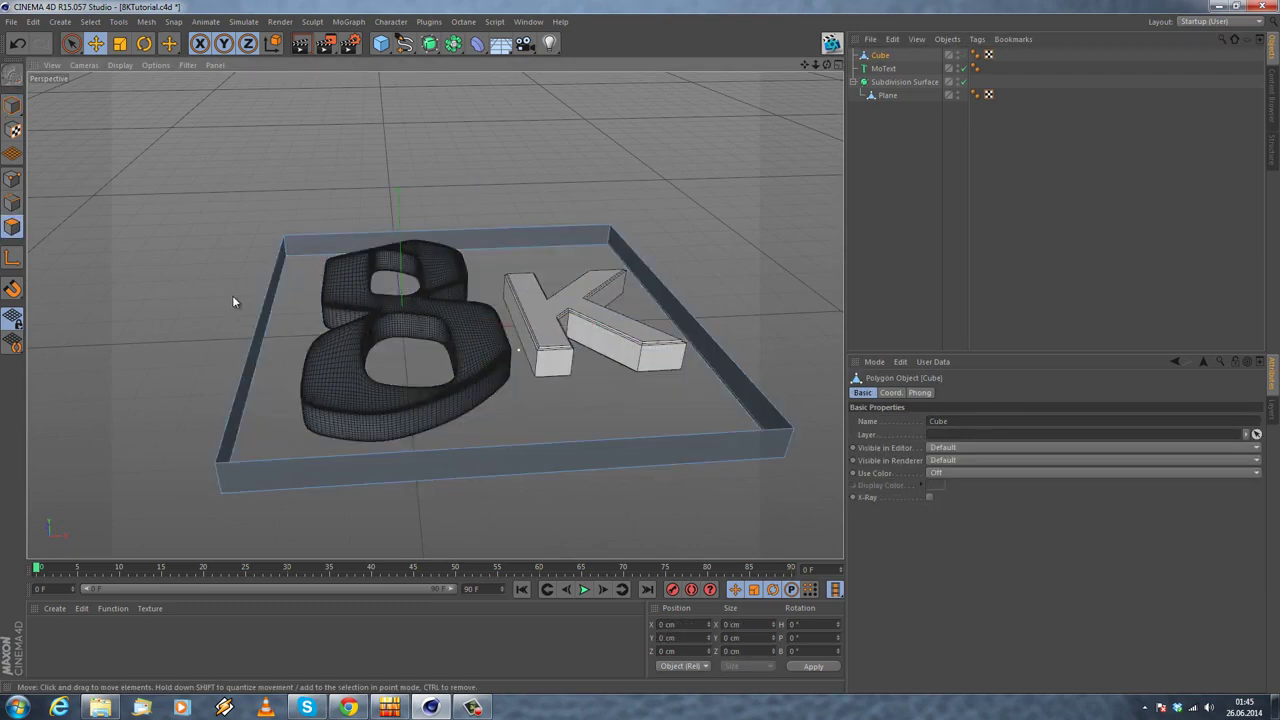
# Step: Select all four frame walls and extrude them outward by 30 cm with a maximum angle of 90°
pyautogui.hotkey('ctrl', 'a')
pyautogui.keyDown('alt'); pyautogui.moveTo(208, 325); pyautogui.dragTo(178, 205); pyautogui.keyUp('alt')
pyautogui.rightClick(178, 205)
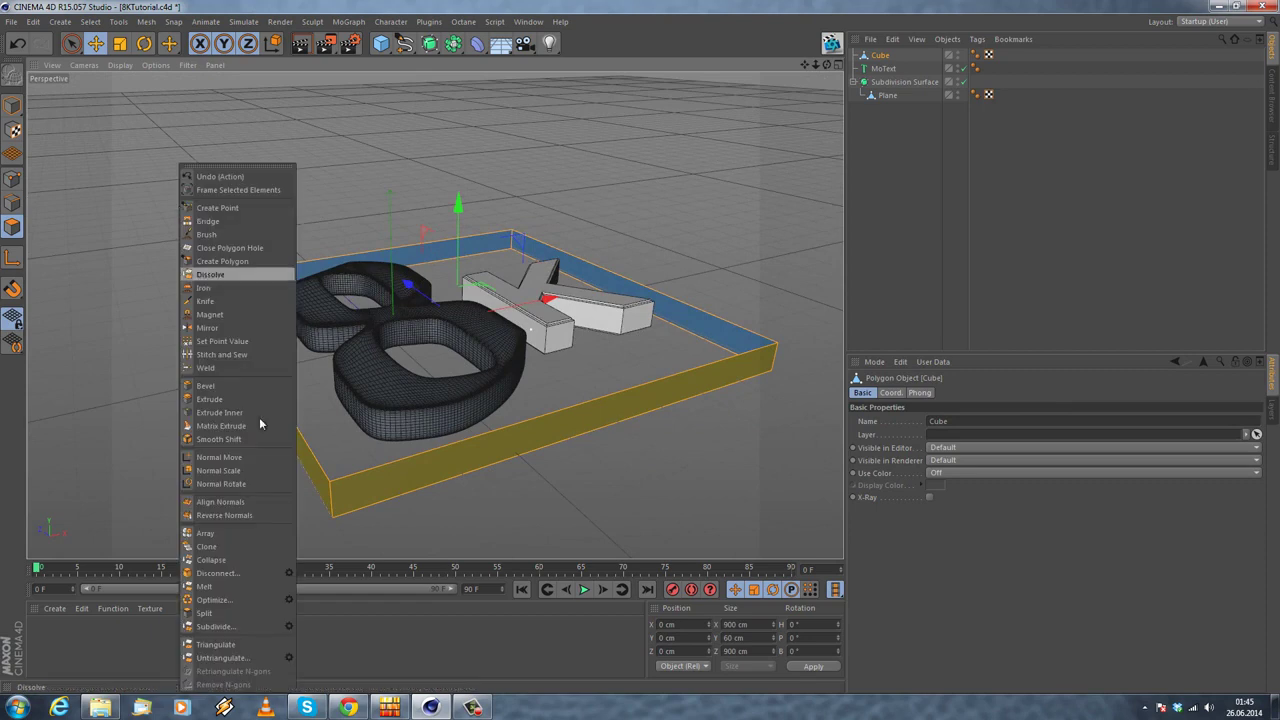
pyautogui.click(211, 400)
pyautogui.moveTo(655, 366); pyautogui.dragTo(641, 352)
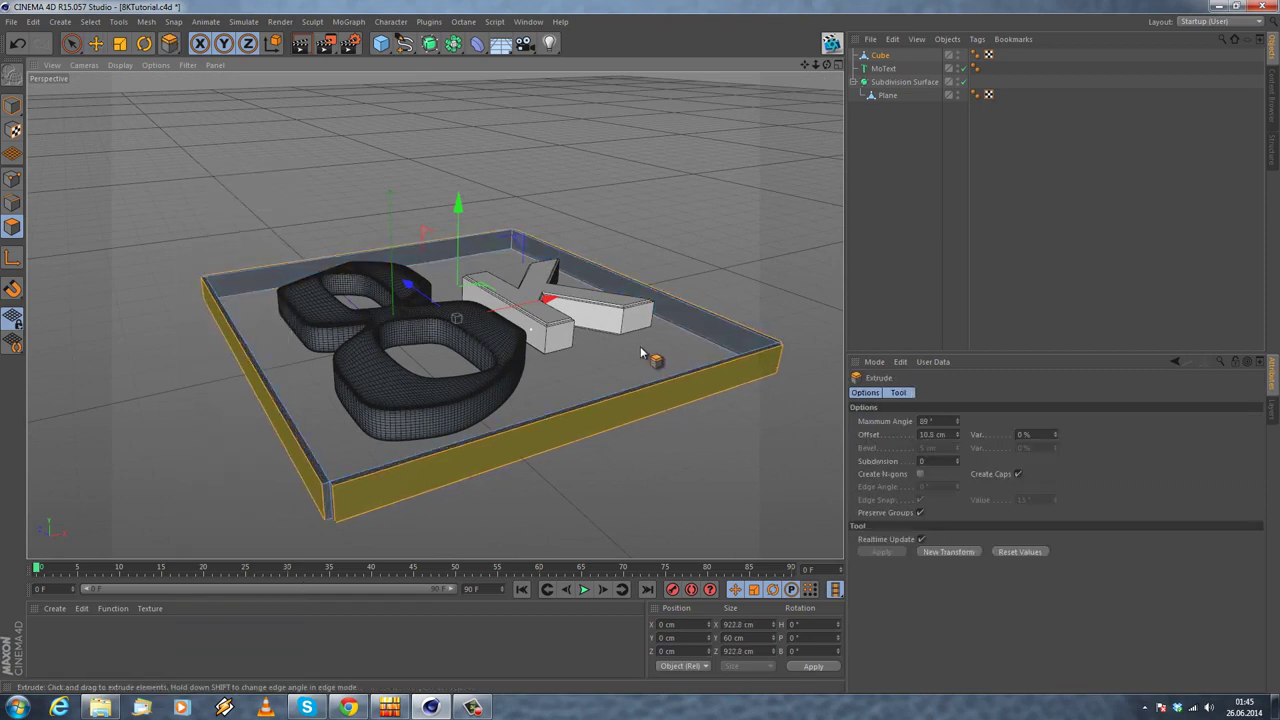
pyautogui.click(17, 50)
pyautogui.keyDown('alt'); pyautogui.moveTo(175, 160); pyautogui.dragTo(200, 265); pyautogui.keyUp('alt')
pyautogui.moveTo(630, 350); pyautogui.dragTo(641, 354)
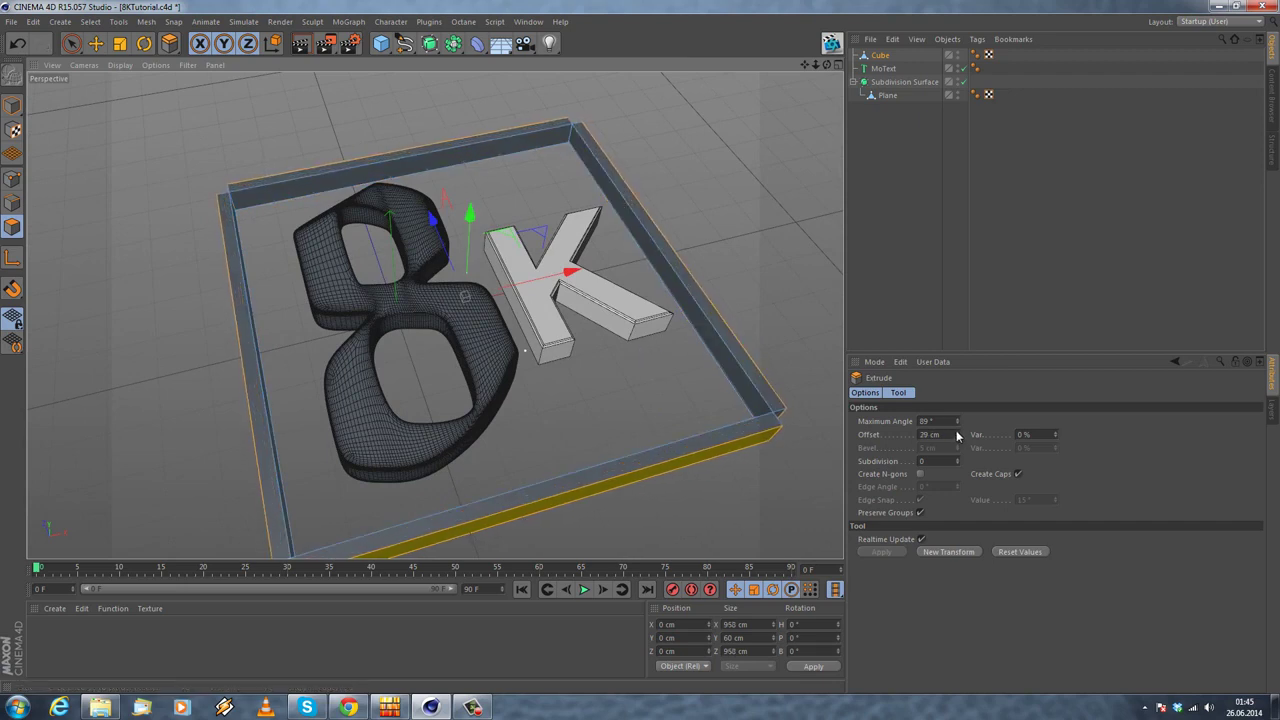
pyautogui.moveTo(957, 436); pyautogui.dragTo(961, 424)
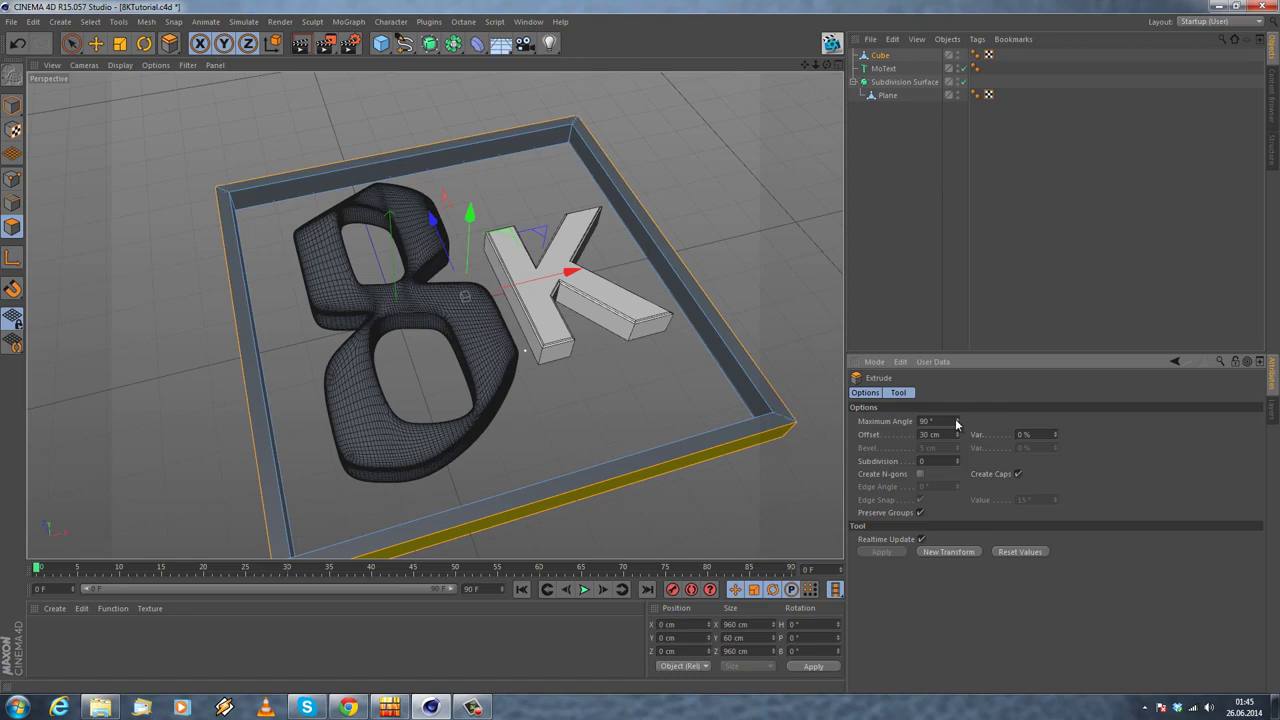
# Step: Set the frame extrusion's subdivision to 2 and deselect the walls
pyautogui.keyDown('alt'); pyautogui.moveTo(434, 314); pyautogui.dragTo(718, 334); pyautogui.keyUp('alt')
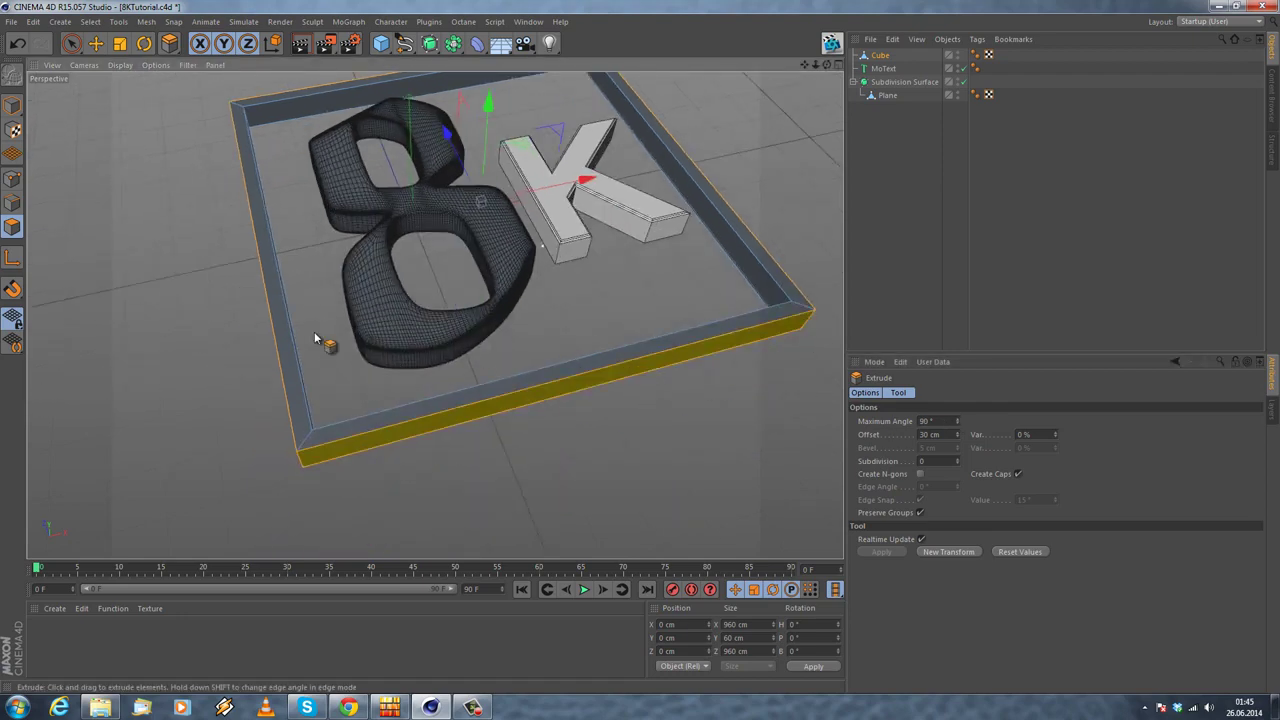
pyautogui.keyDown('alt'); pyautogui.moveTo(403, 366); pyautogui.dragTo(443, 320); pyautogui.keyUp('alt')
pyautogui.keyDown('alt'); pyautogui.moveTo(329, 427); pyautogui.dragTo(271, 291); pyautogui.keyUp('alt')
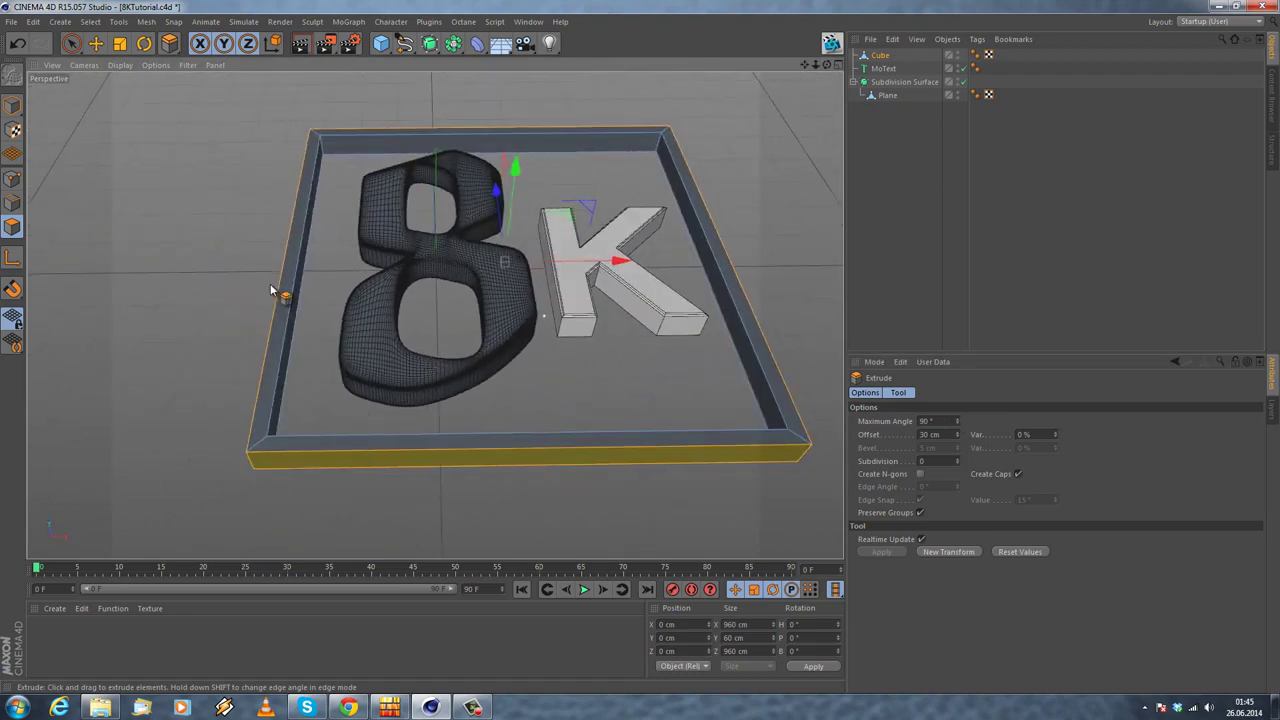
pyautogui.click(958, 459)
pyautogui.keyDown('alt'); pyautogui.moveTo(380, 310); pyautogui.dragTo(370, 363); pyautogui.keyUp('alt')
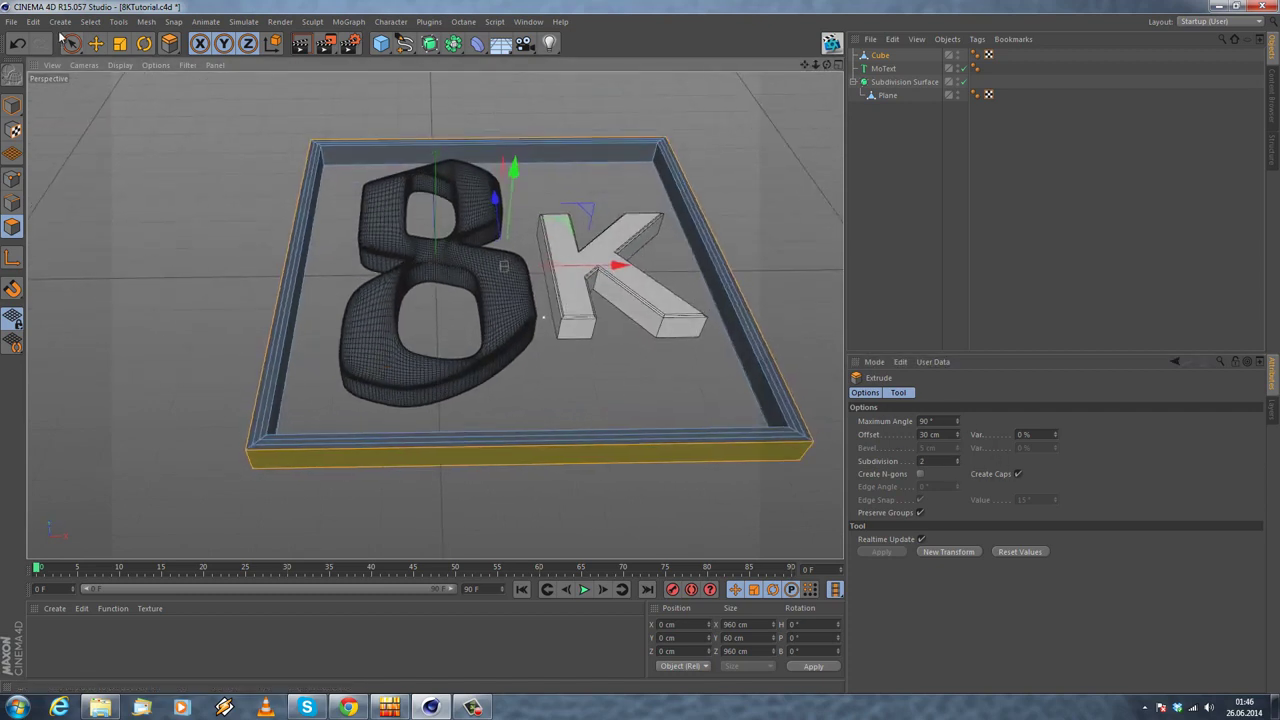
pyautogui.click(95, 43)
pyautogui.click(198, 275)
# Step: Loop-select the middle polygon strip on the frame's upper face and extrude it about -15.7 cm without caps to form a groove
pyautogui.keyDown('alt'); pyautogui.moveTo(198, 275); pyautogui.dragTo(176, 172); pyautogui.keyUp('alt')
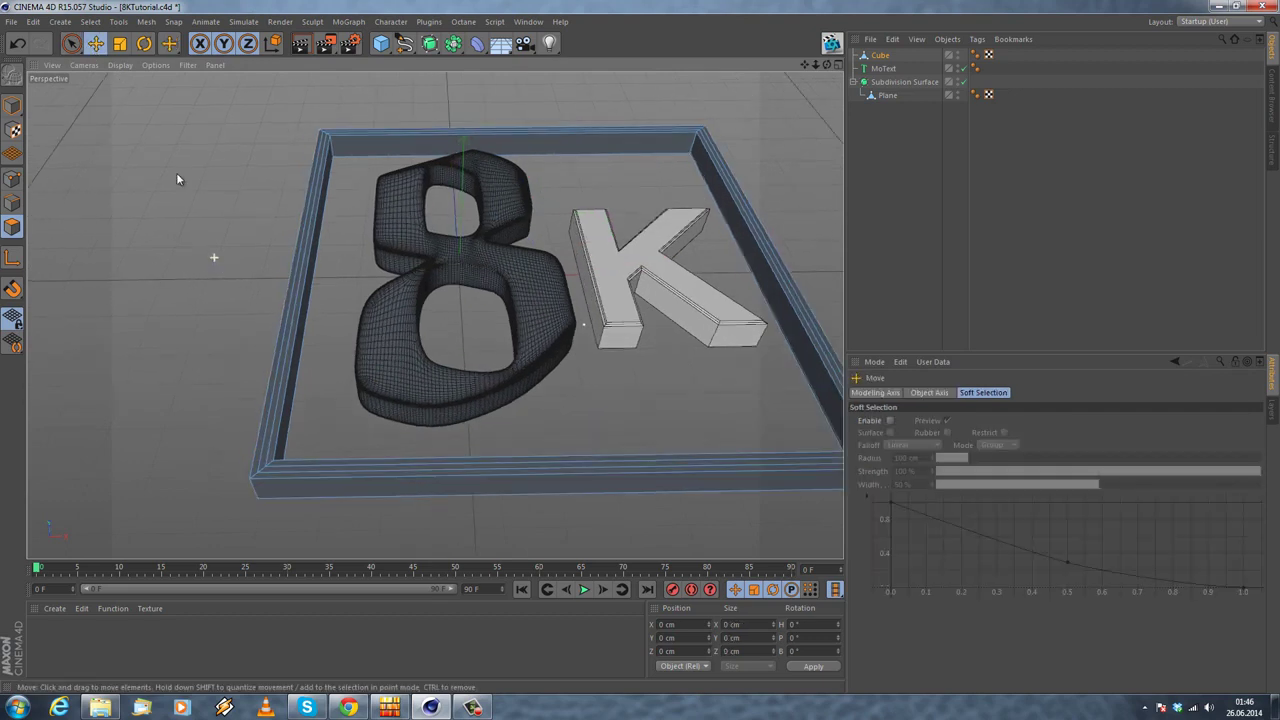
pyautogui.click(91, 22)
pyautogui.click(112, 113)
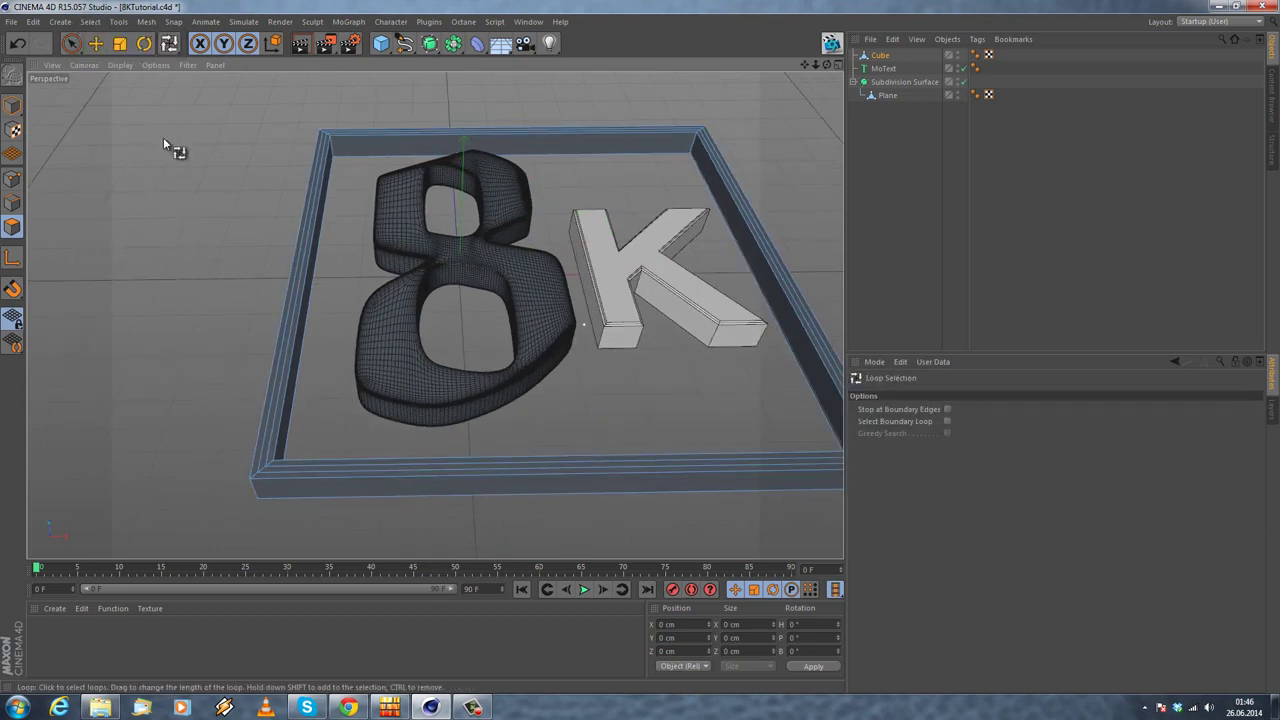
pyautogui.click(262, 468)
pyautogui.rightClick(196, 339)
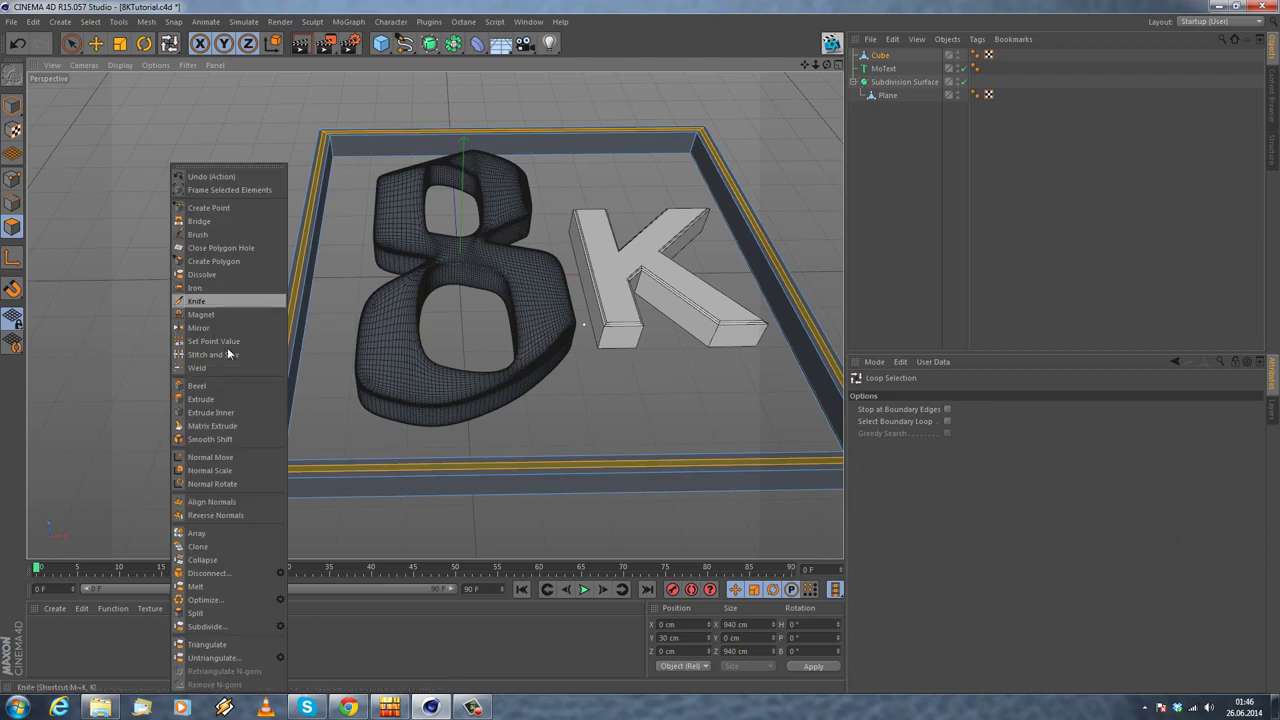
pyautogui.click(202, 399)
pyautogui.scroll(3, 194, 357)
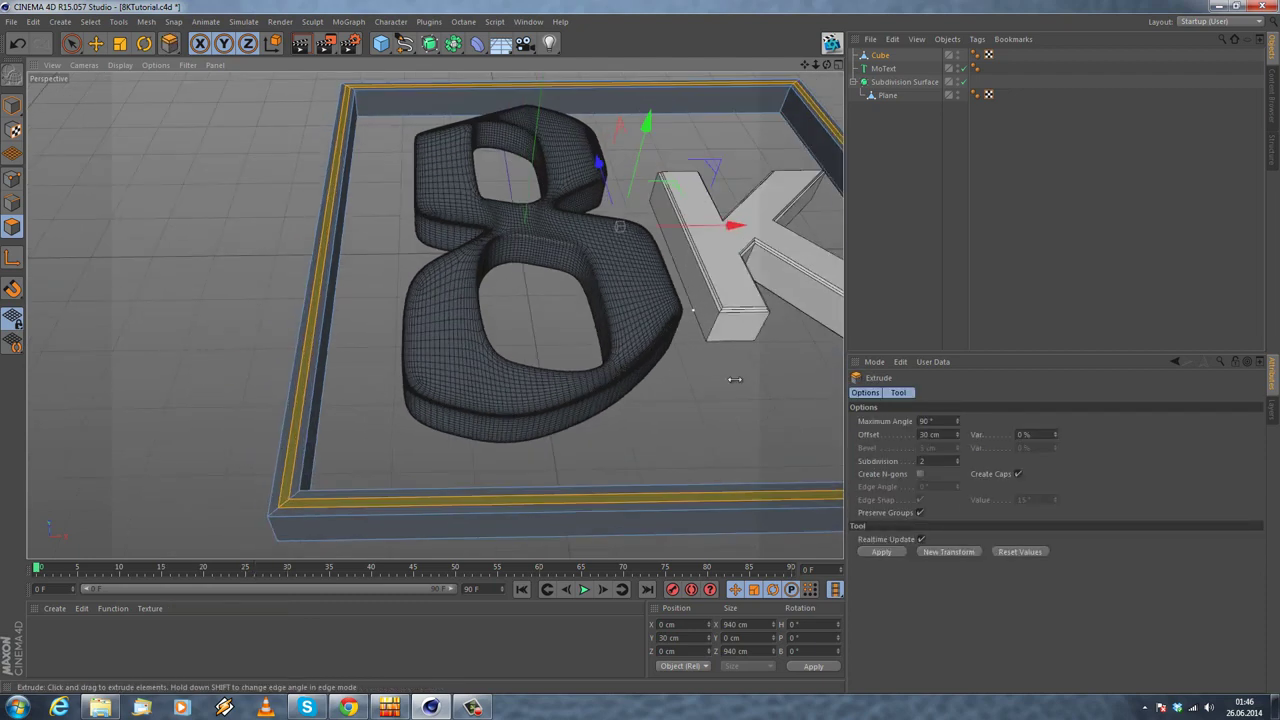
pyautogui.click(1018, 474)
pyautogui.moveTo(643, 355); pyautogui.dragTo(641, 352)
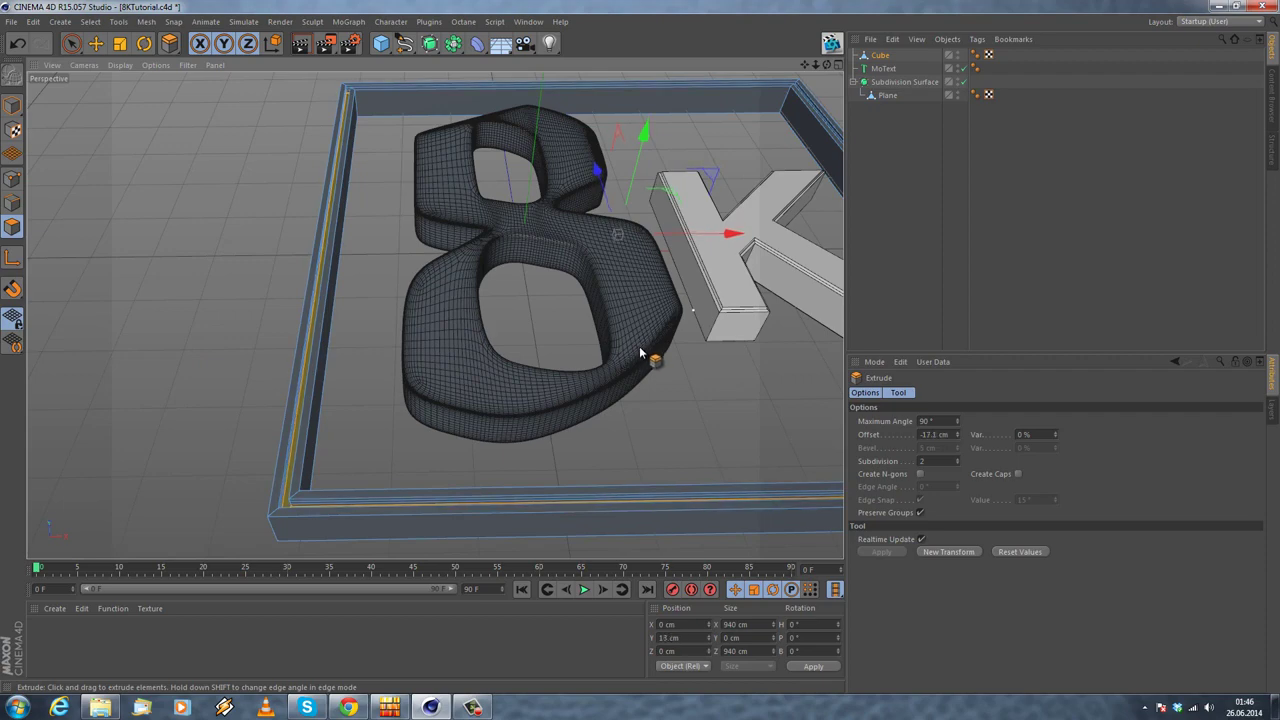
# Step: Loop-select the frame's upper inner and outer edges, both groove rim edges and the outer lower edge
pyautogui.click(91, 21)
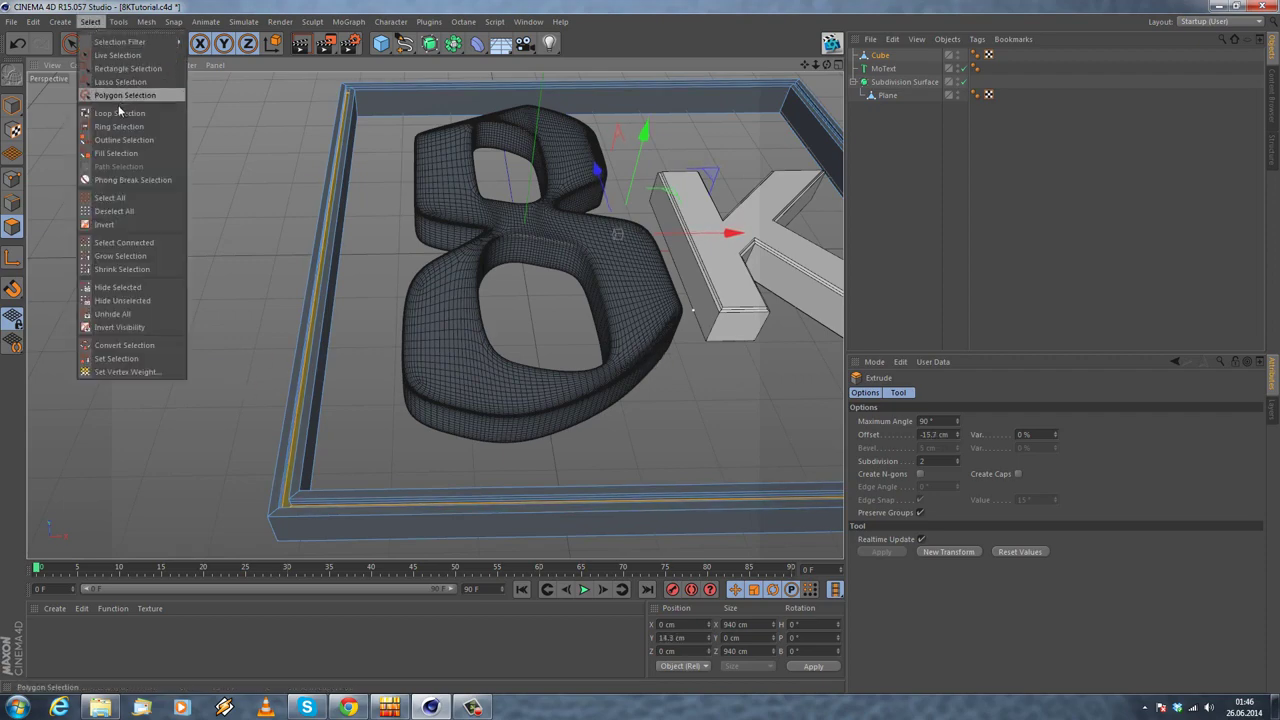
pyautogui.click(112, 95)
pyautogui.scroll(10, 343, 457)
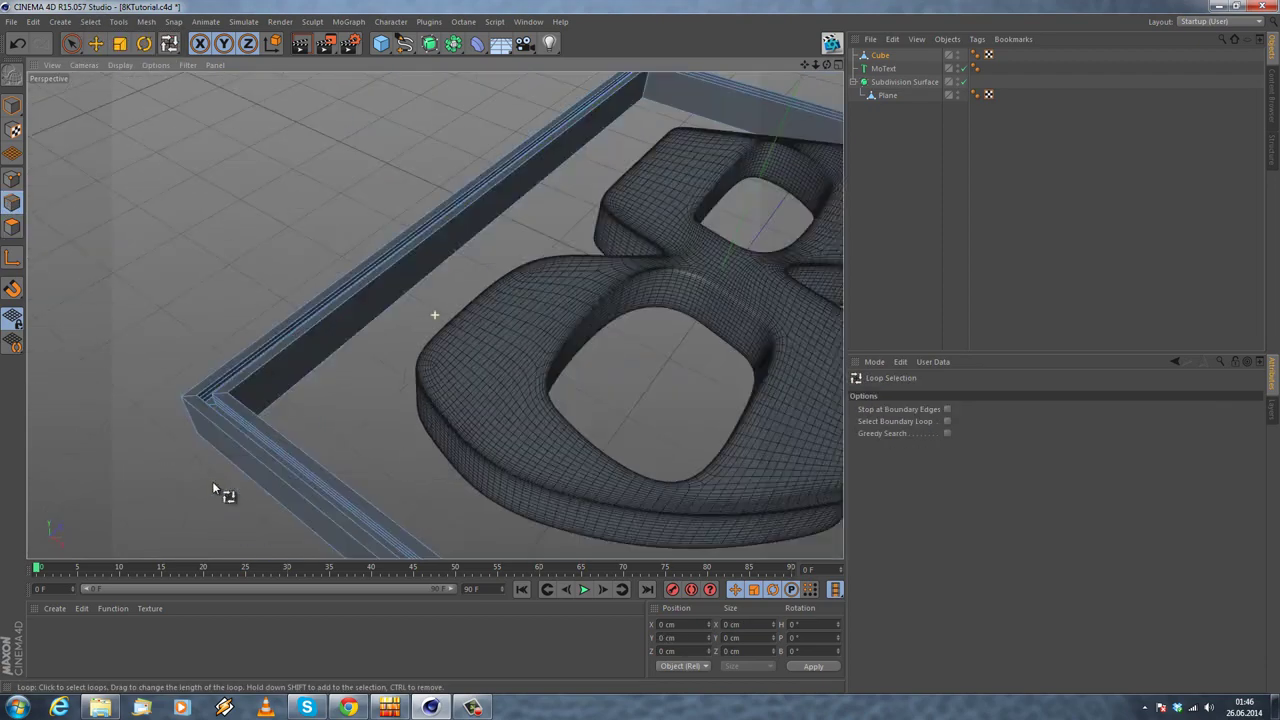
pyautogui.click(208, 396)
pyautogui.keyDown('alt'); pyautogui.moveTo(208, 396); pyautogui.dragTo(231, 384); pyautogui.keyUp('alt')
pyautogui.scroll(4, 180, 396)
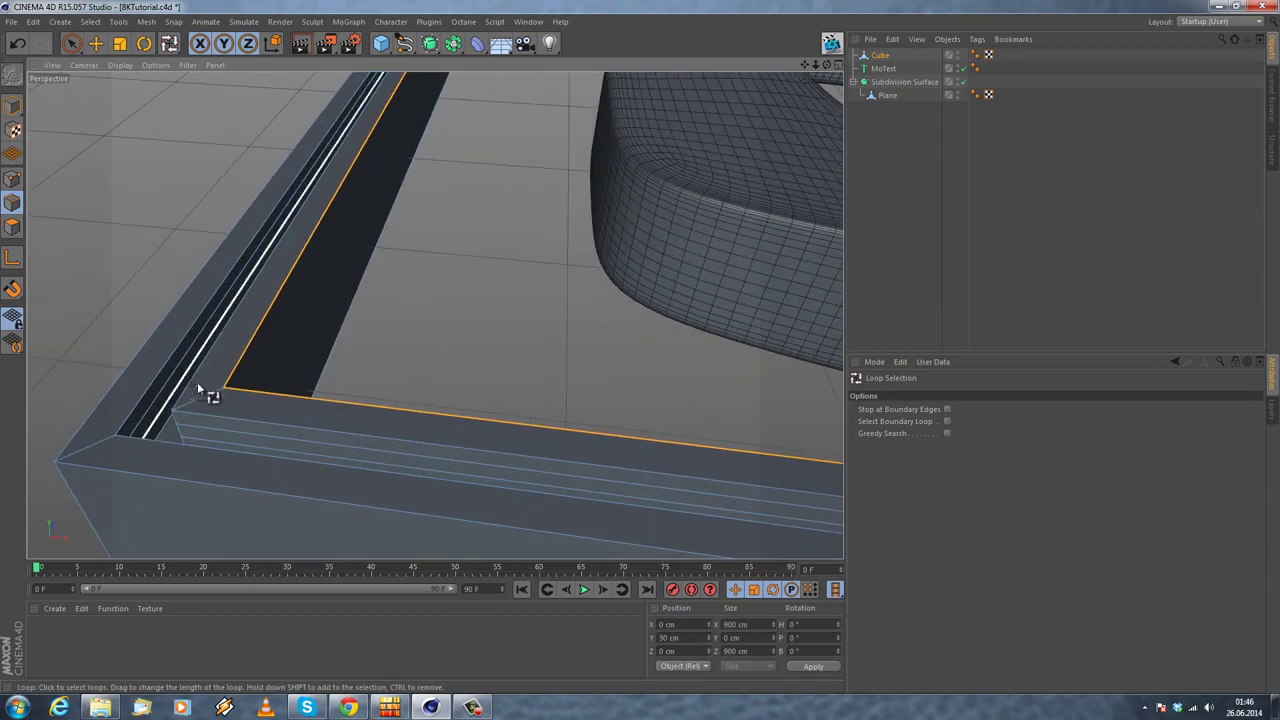
pyautogui.keyDown('alt'); pyautogui.moveTo(200, 420); pyautogui.dragTo(238, 386); pyautogui.keyUp('alt')
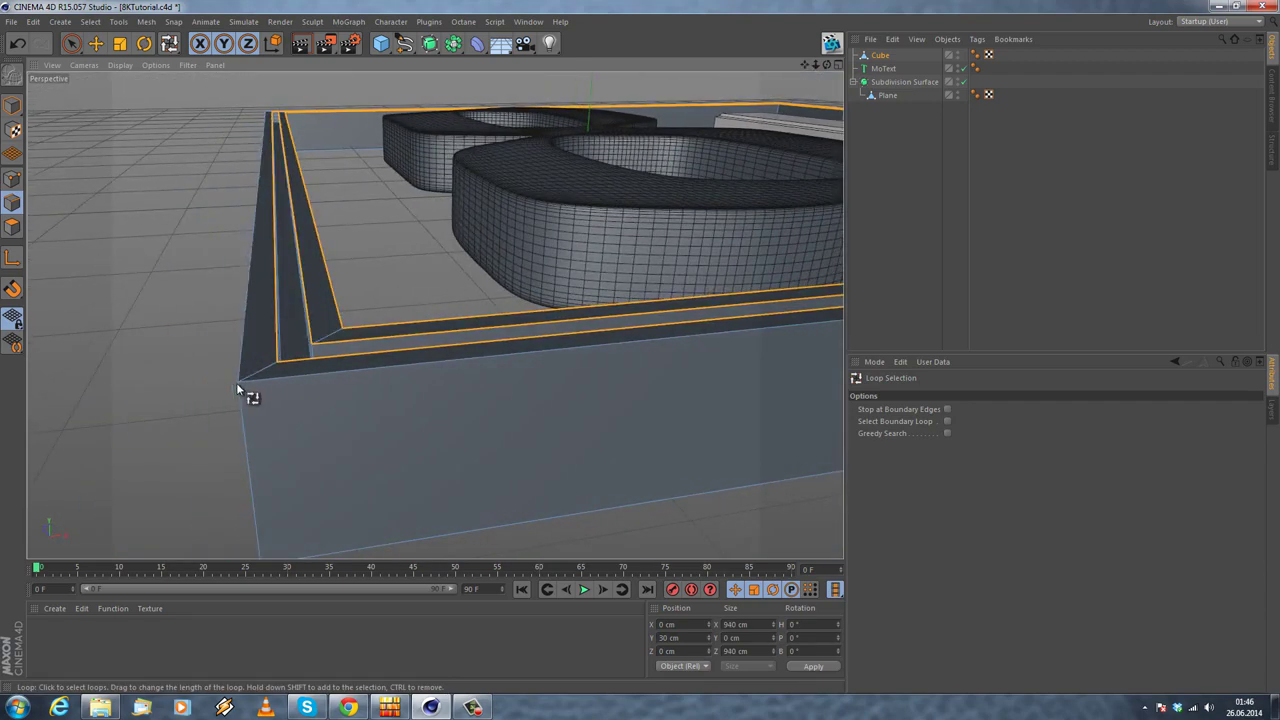
pyautogui.keyDown('alt'); pyautogui.moveTo(283, 431); pyautogui.dragTo(370, 145); pyautogui.keyUp('alt')
pyautogui.keyDown('shift'); pyautogui.click(301, 303); pyautogui.keyUp('shift')
pyautogui.keyDown('alt'); pyautogui.moveTo(388, 195); pyautogui.dragTo(226, 195); pyautogui.keyUp('alt')
# Step: Bevel the selected frame edge loops with an offset of about 0.8 cm and subdivision 3
pyautogui.rightClick(226, 195)
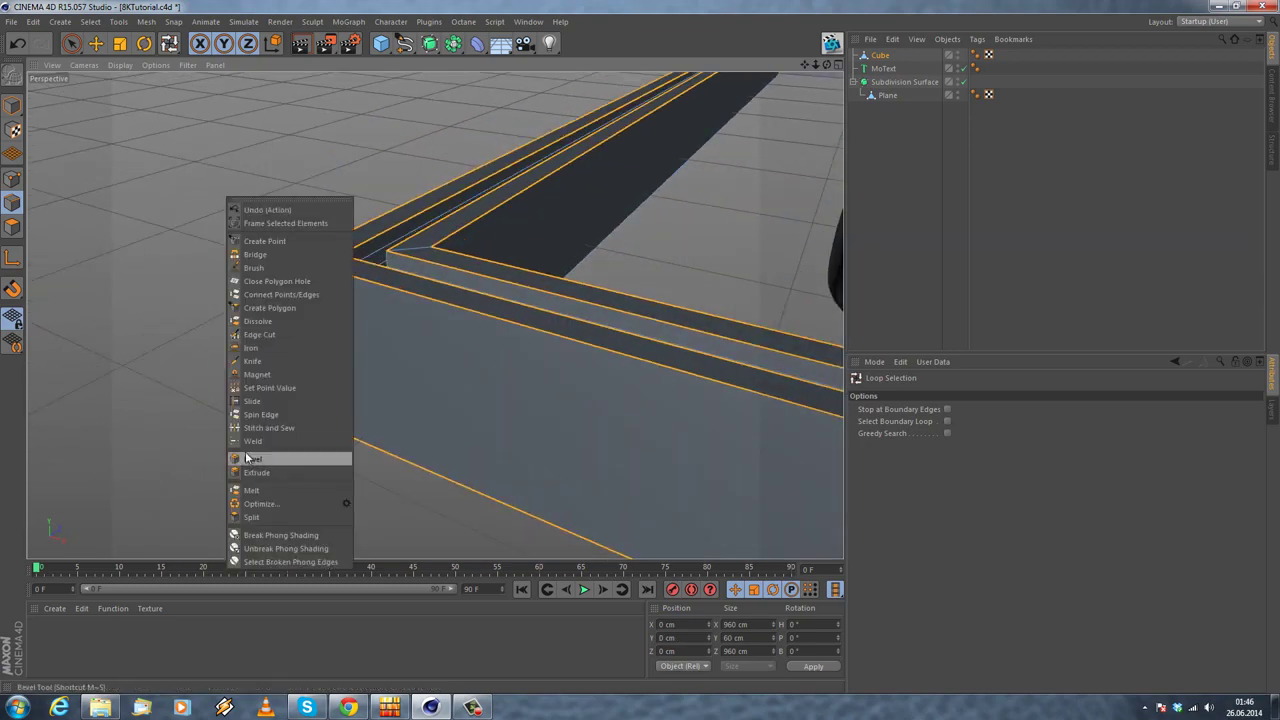
pyautogui.click(256, 458)
pyautogui.keyDown('alt'); pyautogui.moveTo(260, 436); pyautogui.dragTo(639, 349); pyautogui.keyUp('alt')
pyautogui.moveTo(965, 460); pyautogui.dragTo(996, 461)
pyautogui.scroll(5, 462, 331)
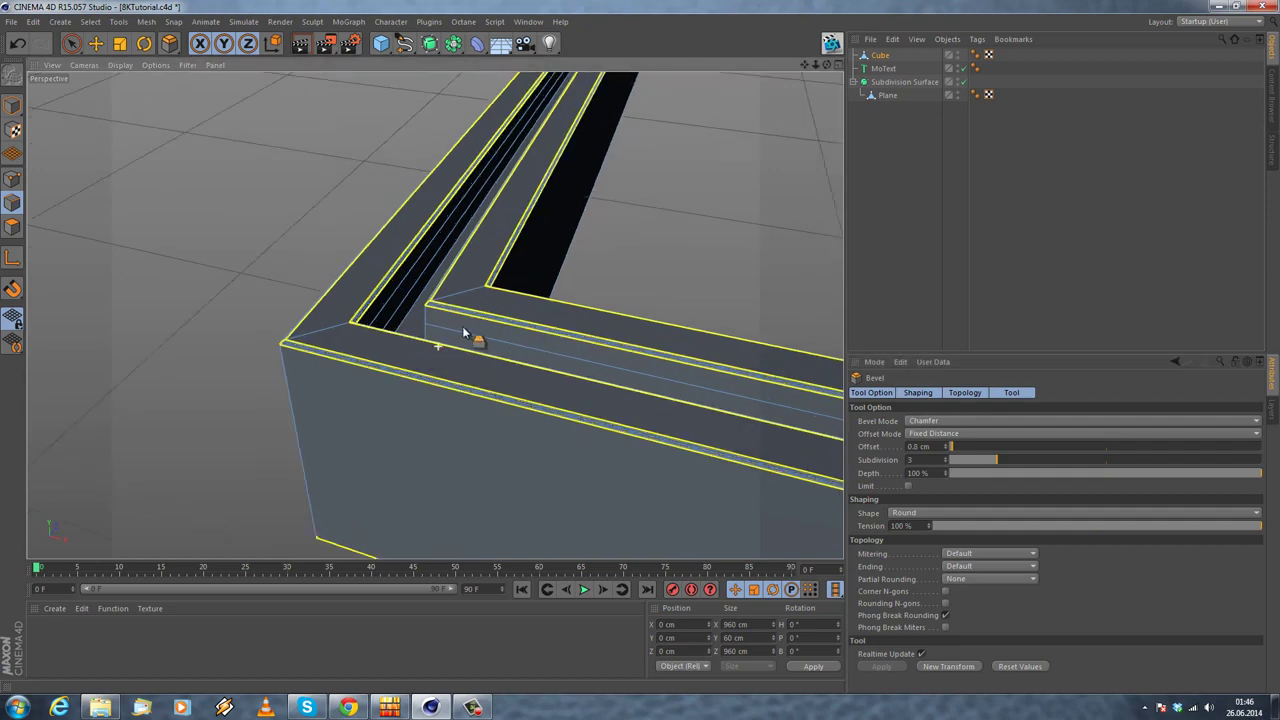
pyautogui.keyDown('alt'); pyautogui.moveTo(458, 317); pyautogui.dragTo(420, 263); pyautogui.keyUp('alt')
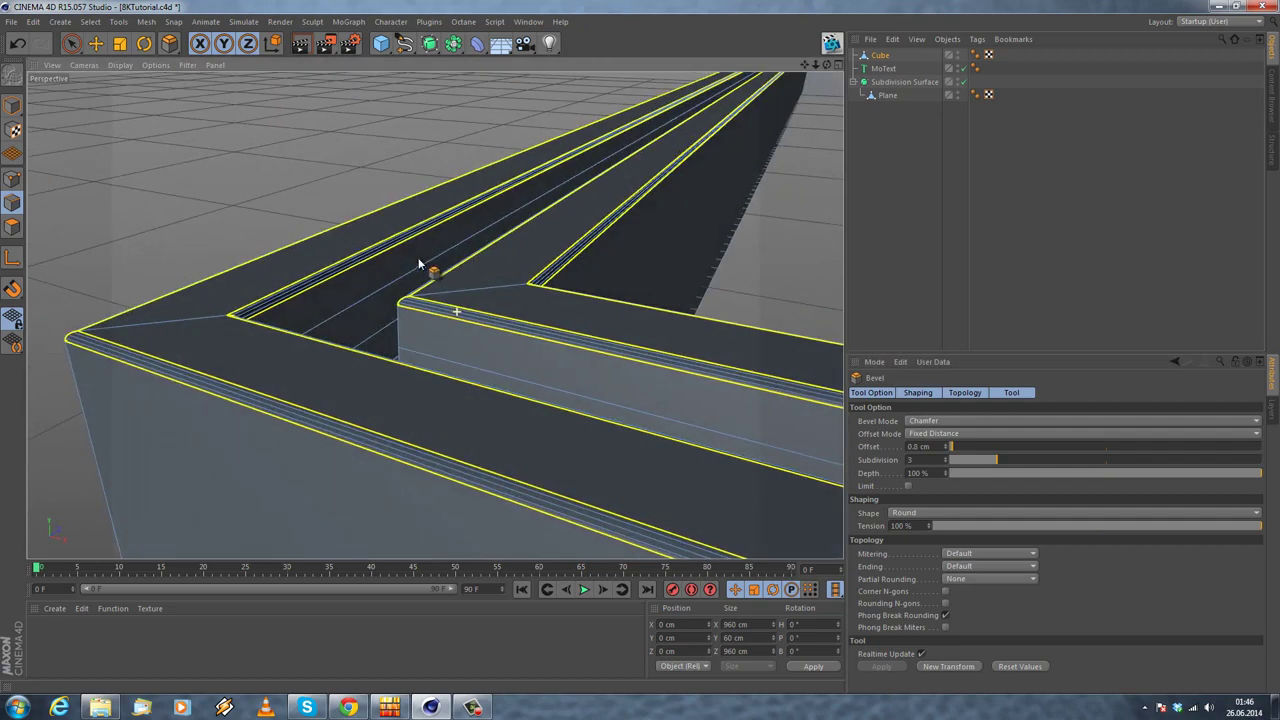
# Step: Check the bevelled frame corner in model mode, and undo back to the unbevelled edge loops
pyautogui.click(98, 45)
pyautogui.click(12, 106)
pyautogui.click(172, 189)
pyautogui.scroll(-7, 195, 192)
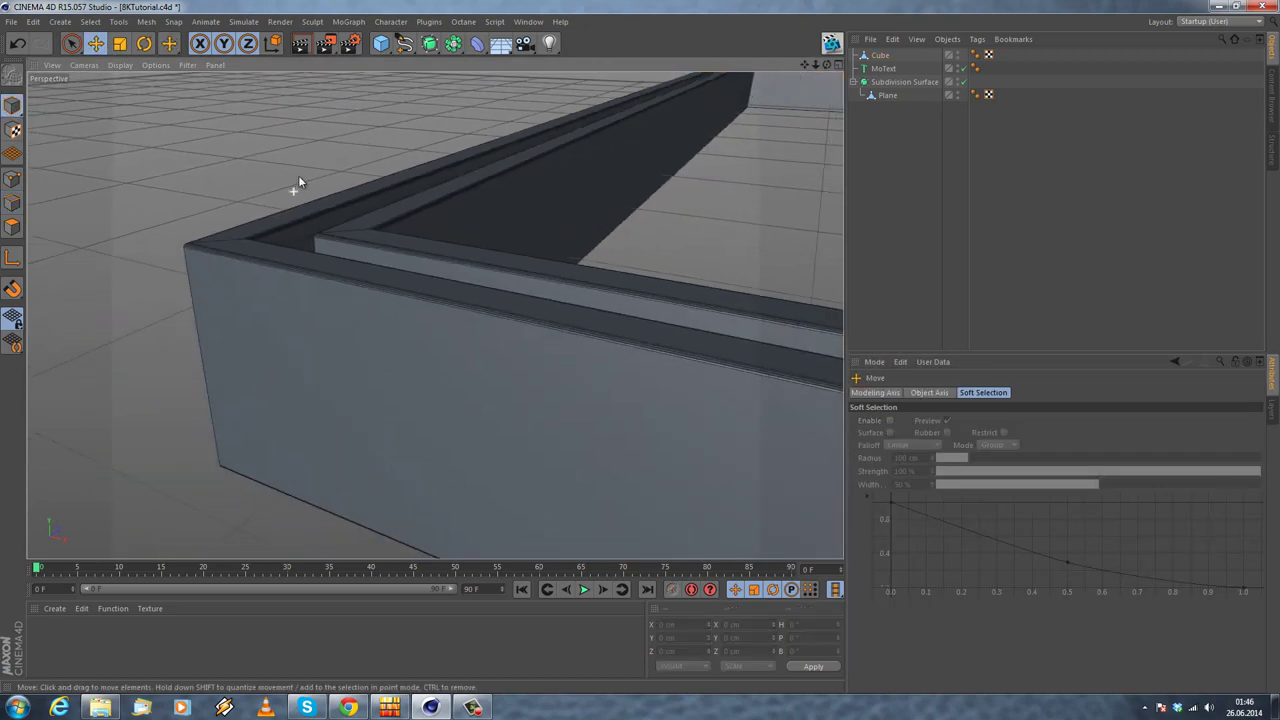
pyautogui.keyDown('alt'); pyautogui.moveTo(298, 183); pyautogui.dragTo(405, 325); pyautogui.keyUp('alt')
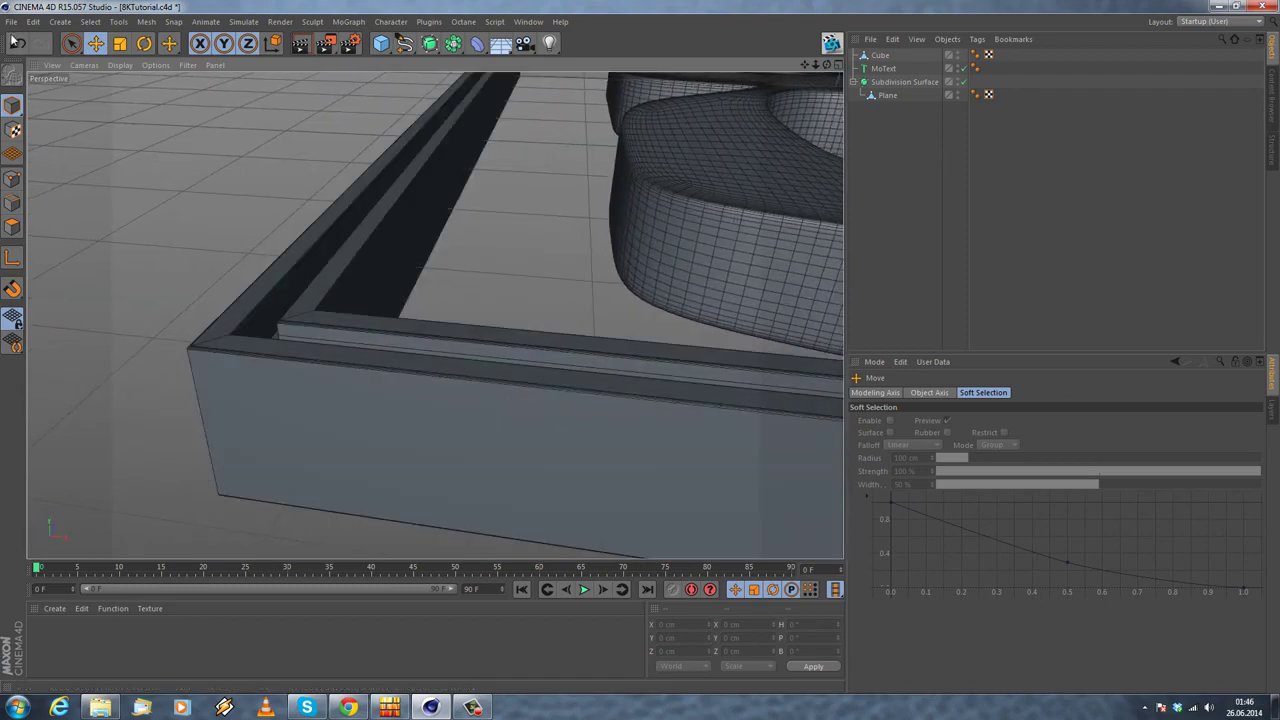
pyautogui.click(16, 42)
pyautogui.click(16, 43)
# Step: Bevel the selected frame edge loops again with a larger offset of about 1.8 cm and rounded subdivisions
pyautogui.click(12, 200)
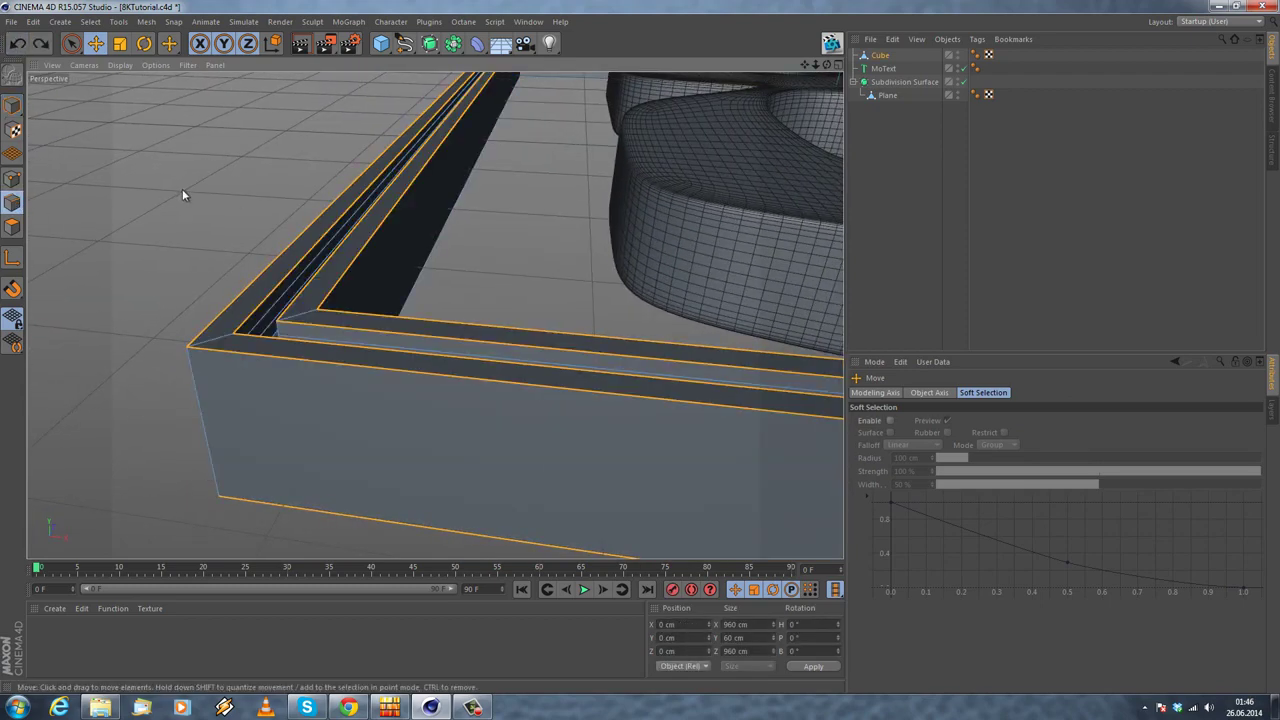
pyautogui.rightClick(180, 194)
pyautogui.click(238, 455)
pyautogui.moveTo(371, 314); pyautogui.dragTo(641, 352)
pyautogui.scroll(-3, 151, 197)
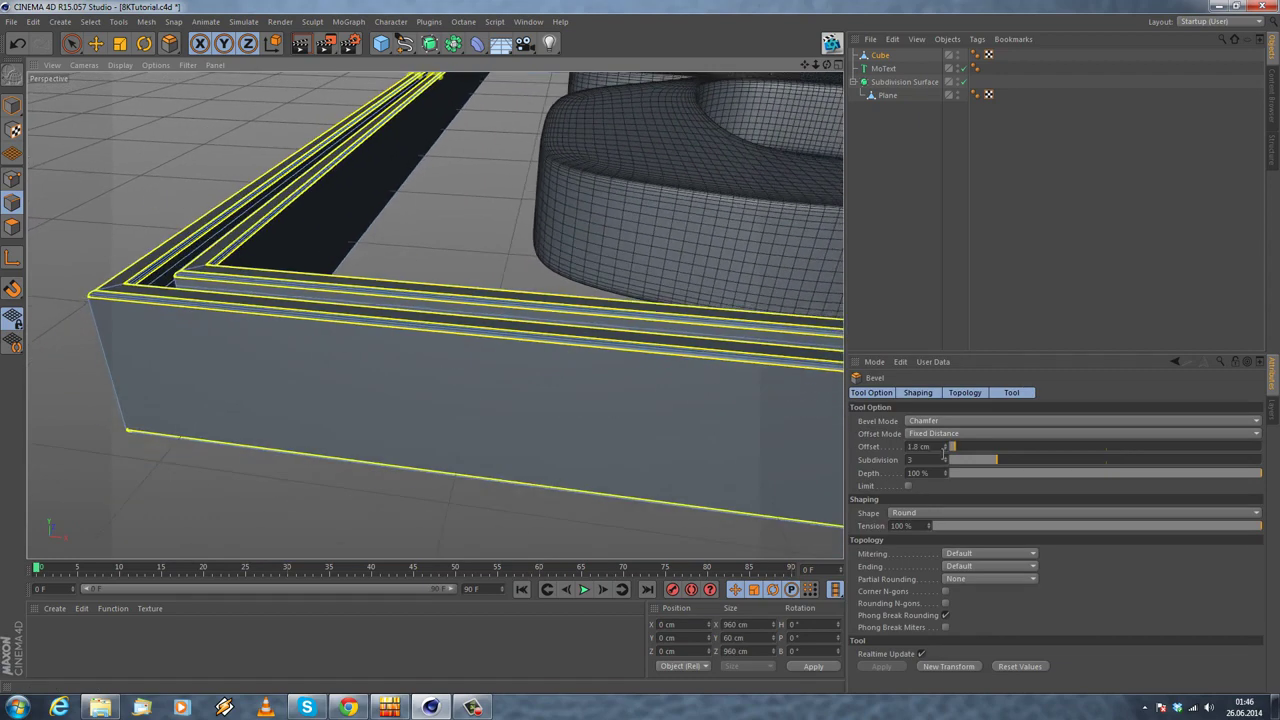
pyautogui.moveTo(1011, 459); pyautogui.dragTo(1032, 457)
pyautogui.press('e')
pyautogui.keyDown('alt'); pyautogui.moveTo(160, 140); pyautogui.dragTo(335, 212); pyautogui.keyUp('alt')
pyautogui.scroll(-4, 360, 213)
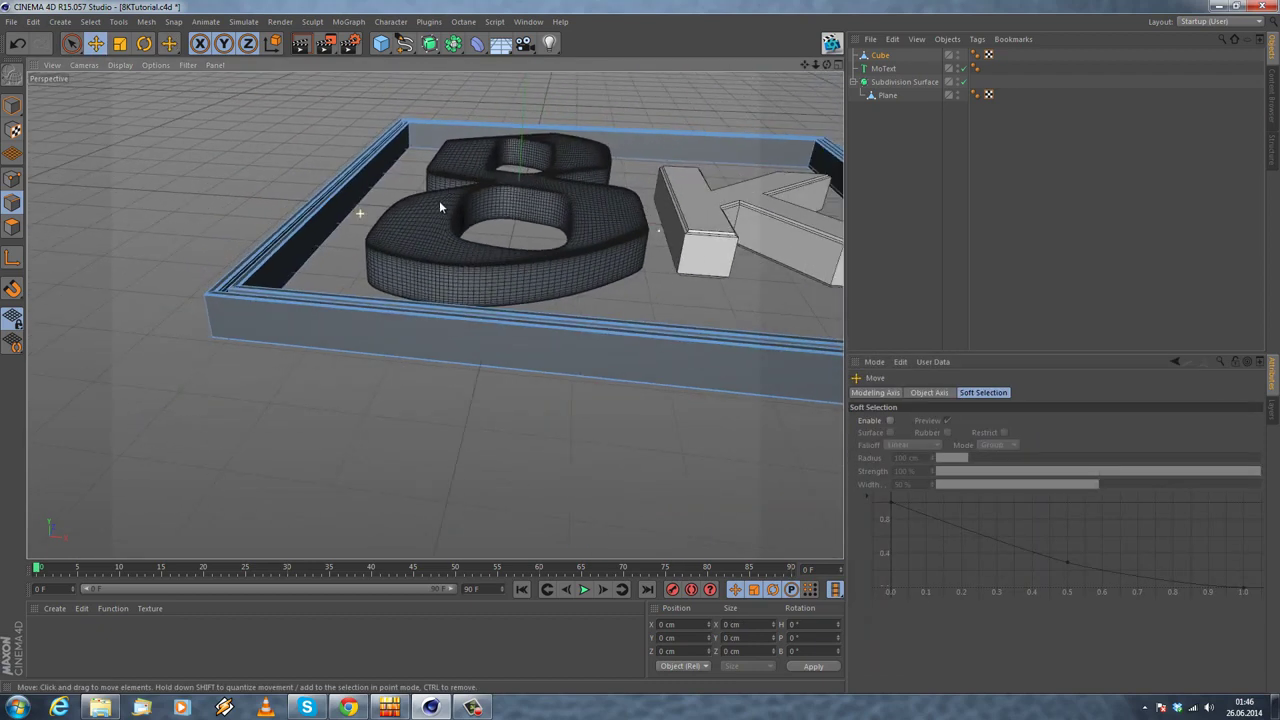
# Step: Leave edge editing and select the frame as a whole object in model mode
pyautogui.keyDown('alt'); pyautogui.moveTo(505, 189); pyautogui.dragTo(354, 314); pyautogui.keyUp('alt')
pyautogui.scroll(-5, 354, 312)
pyautogui.keyDown('alt'); pyautogui.moveTo(384, 257); pyautogui.dragTo(425, 320); pyautogui.keyUp('alt')
pyautogui.keyDown('alt'); pyautogui.moveTo(593, 129); pyautogui.dragTo(779, 114, button='right'); pyautogui.keyUp('alt')
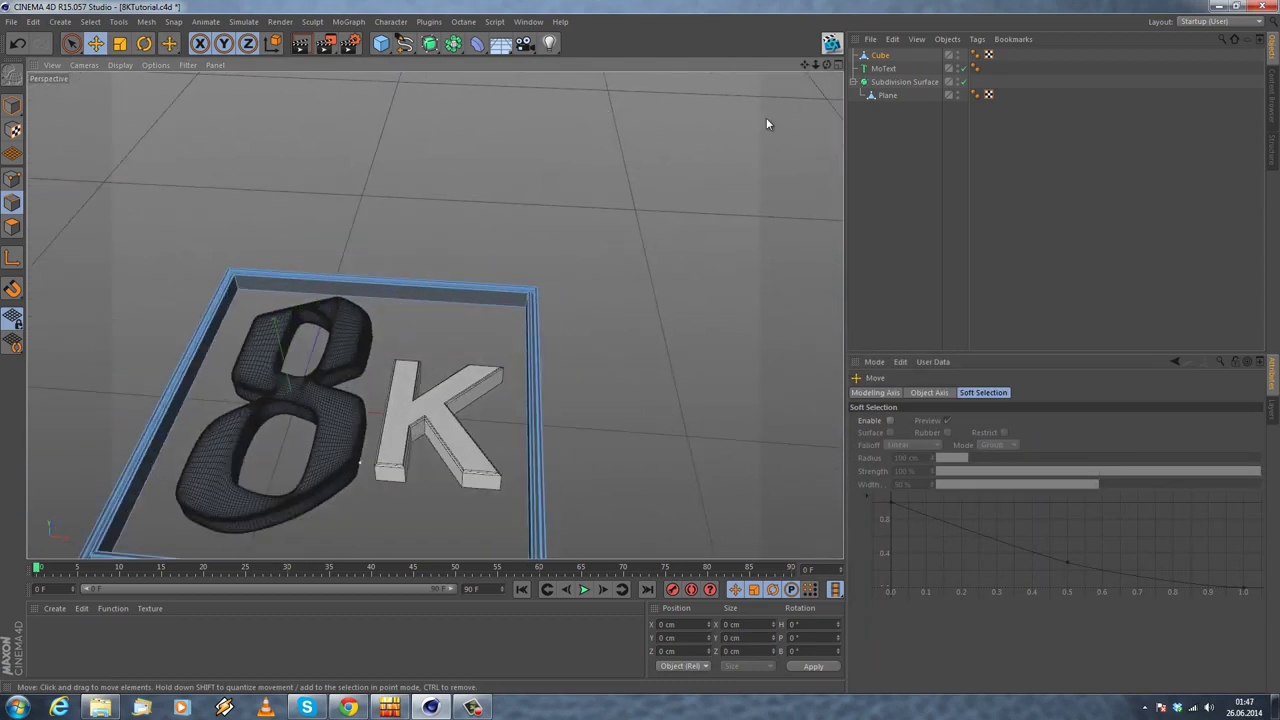
pyautogui.moveTo(878, 105); pyautogui.dragTo(860, 70)
pyautogui.click(886, 52)
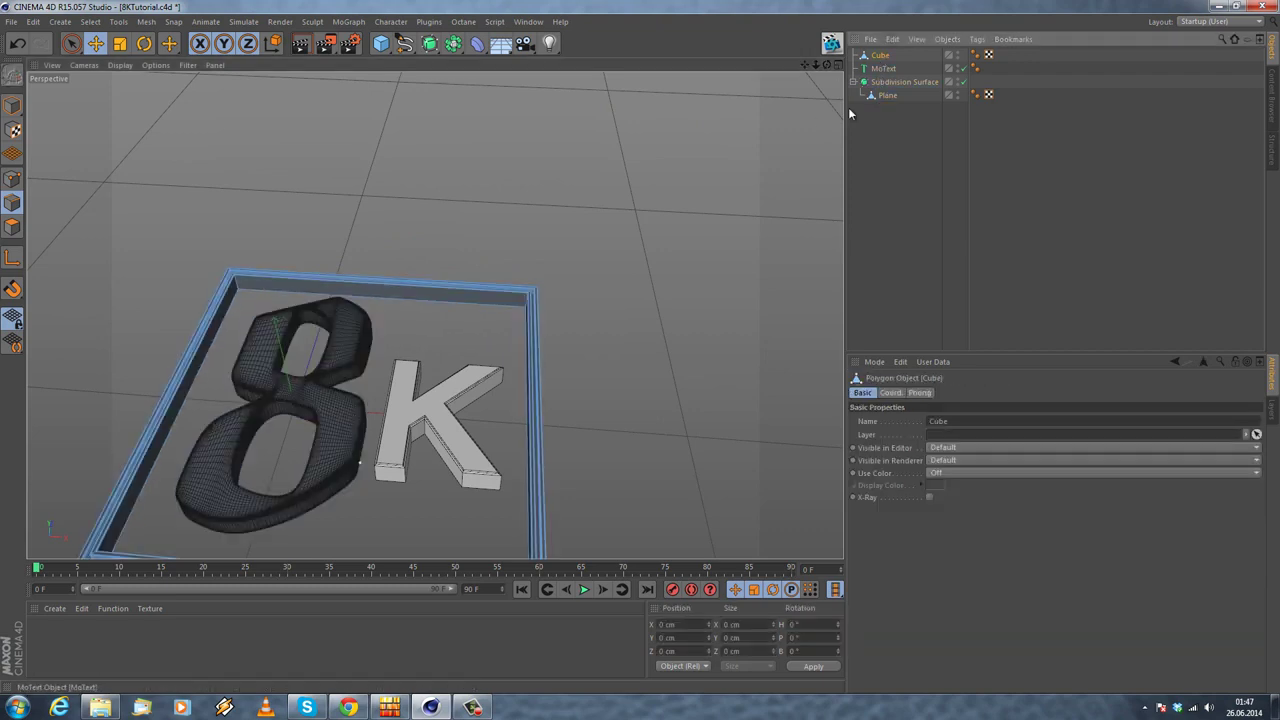
pyautogui.click(13, 130)
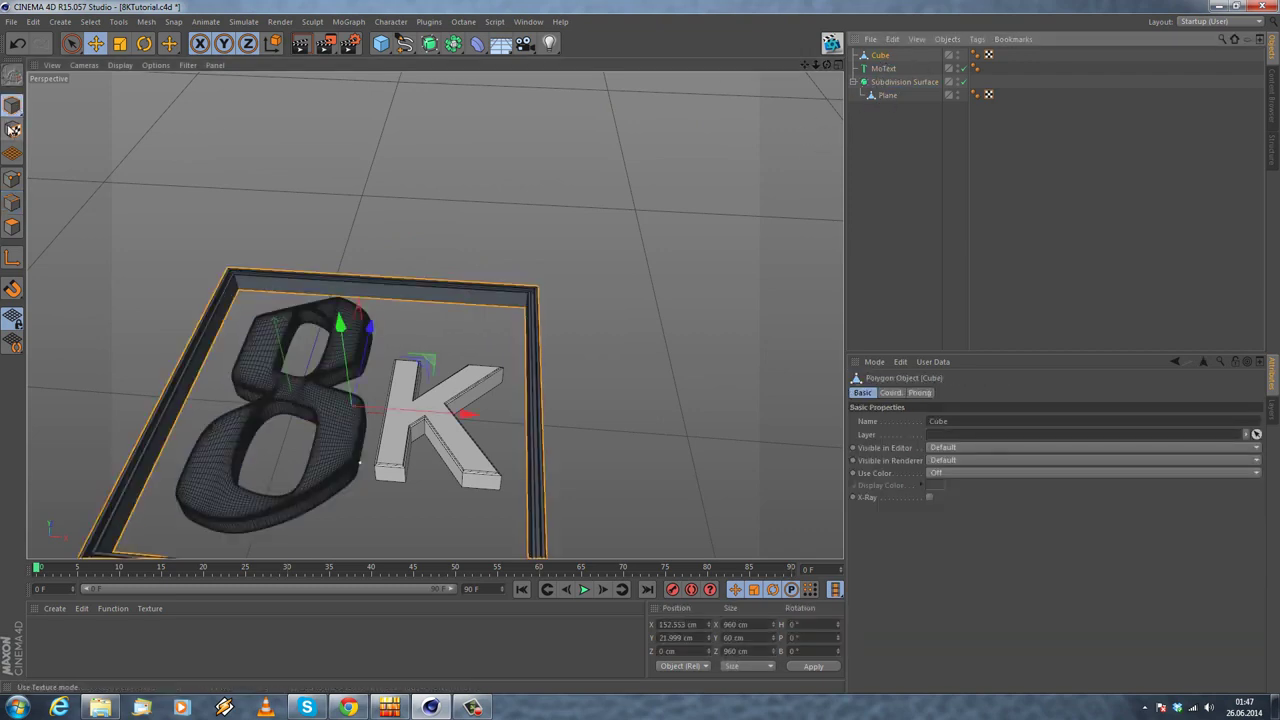
pyautogui.keyDown('alt'); pyautogui.moveTo(562, 136); pyautogui.dragTo(659, 84, button='middle'); pyautogui.keyUp('alt')
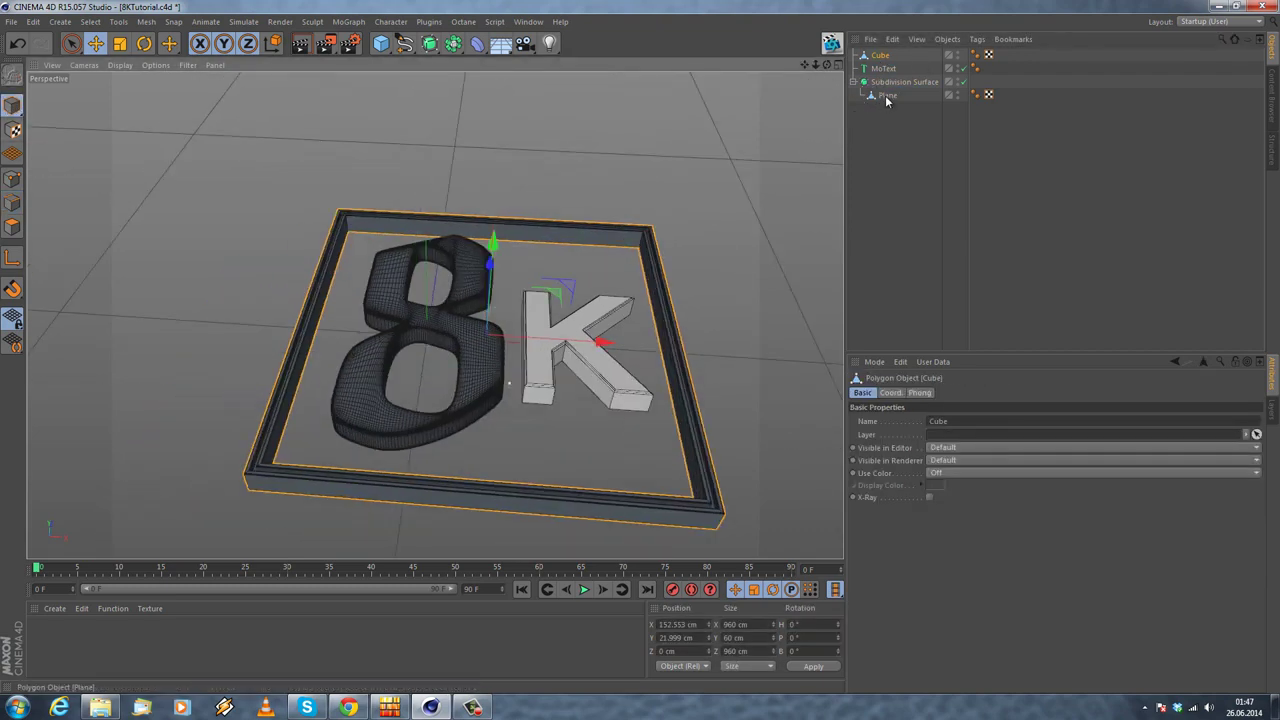
# Step: Select the frame, the K text and the 8 with its subdivision surface, and scale them down together uniformly
pyautogui.keyDown('shift'); pyautogui.click(886, 97); pyautogui.keyUp('shift')
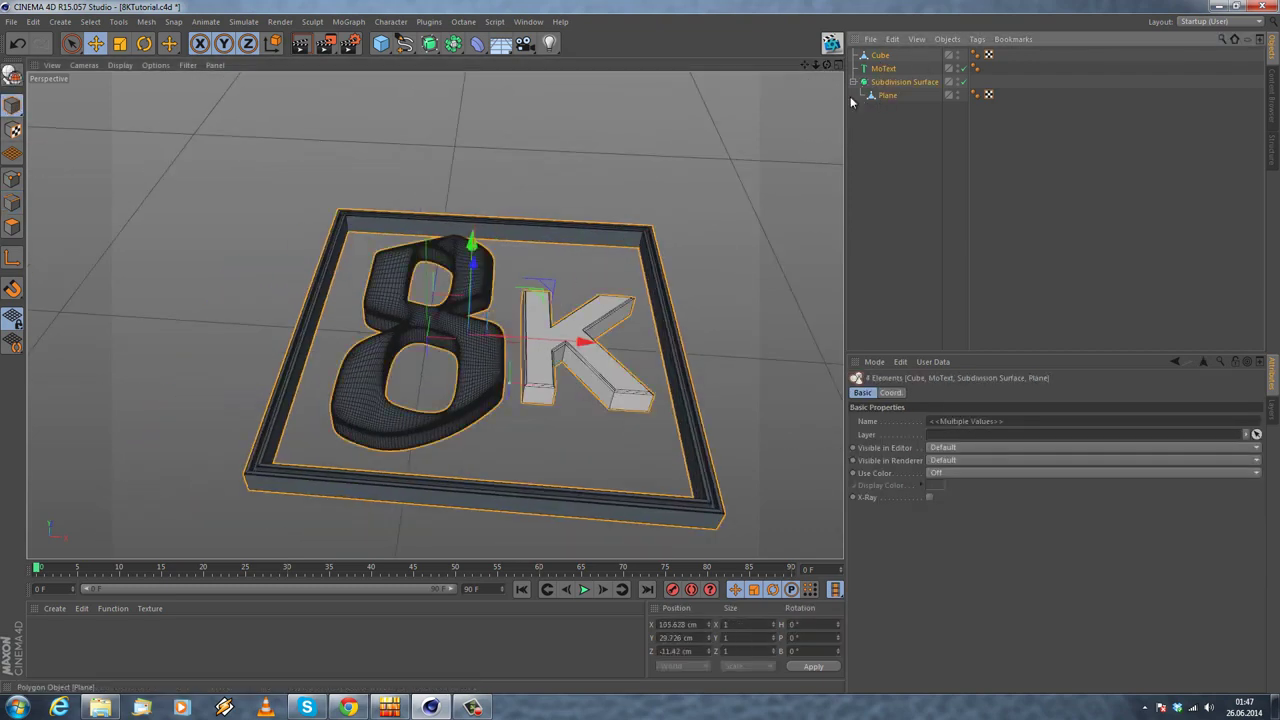
pyautogui.click(879, 57)
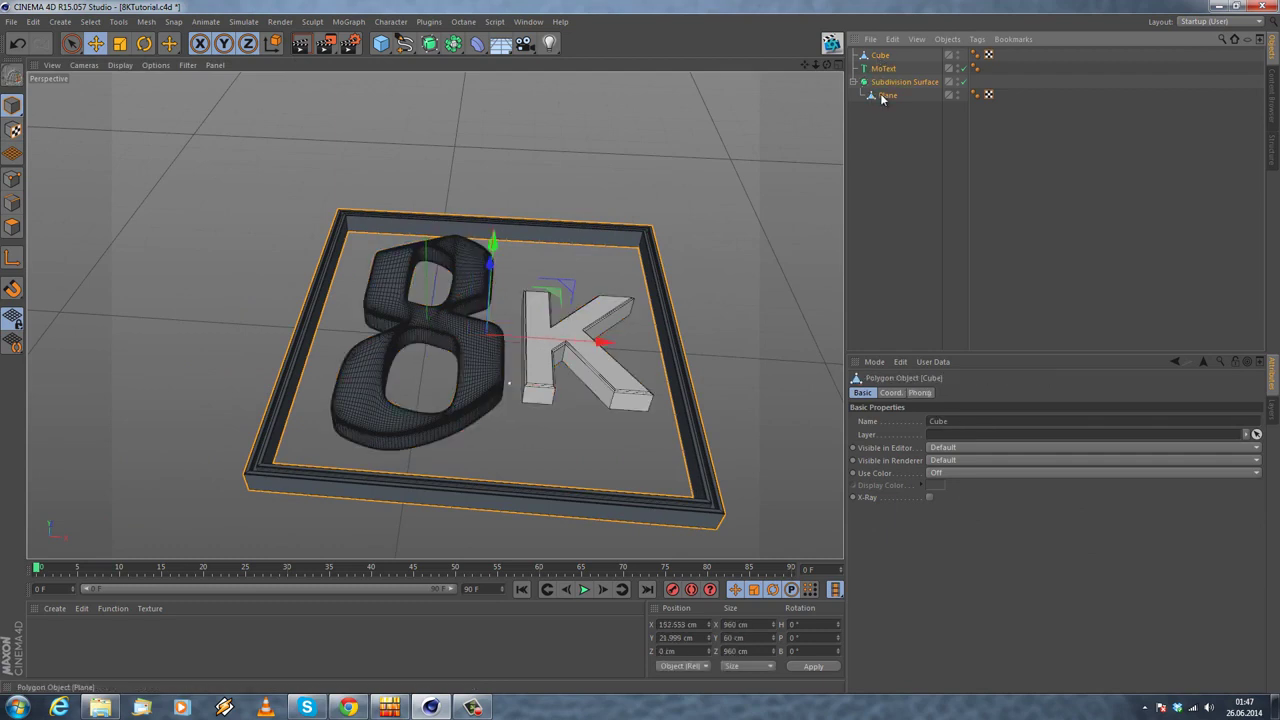
pyautogui.keyDown('shift'); pyautogui.click(882, 98); pyautogui.keyUp('shift')
pyautogui.keyDown('alt'); pyautogui.moveTo(573, 218); pyautogui.dragTo(590, 168, button='middle'); pyautogui.keyUp('alt')
pyautogui.click(120, 44)
pyautogui.moveTo(568, 106); pyautogui.dragTo(143, 154)
pyautogui.click(342, 181)
# Step: Select all logo objects again, scale them down uniformly to about 75%, and deselect them
pyautogui.scroll(10, 476, 276)
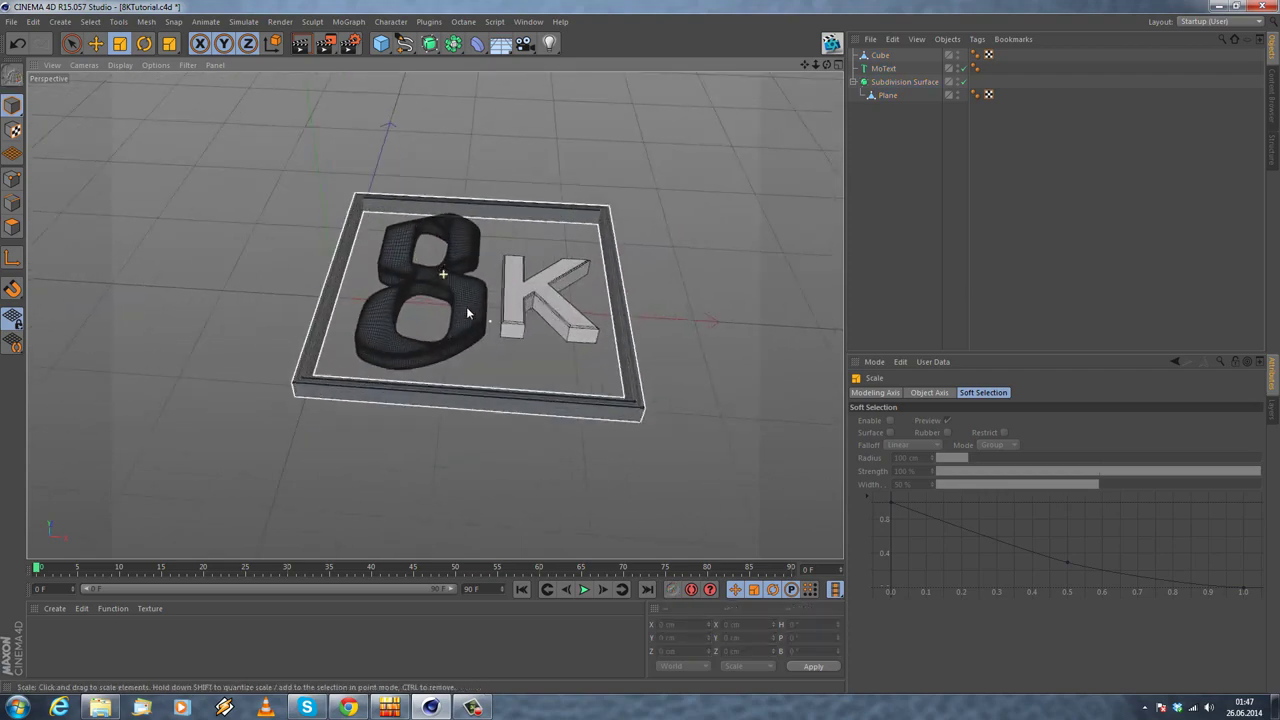
pyautogui.scroll(1, 469, 312)
pyautogui.click(475, 311)
pyautogui.scroll(5, 482, 300)
pyautogui.keyDown('alt'); pyautogui.moveTo(486, 286); pyautogui.dragTo(488, 116); pyautogui.keyUp('alt')
pyautogui.hotkey('ctrl', 'a')
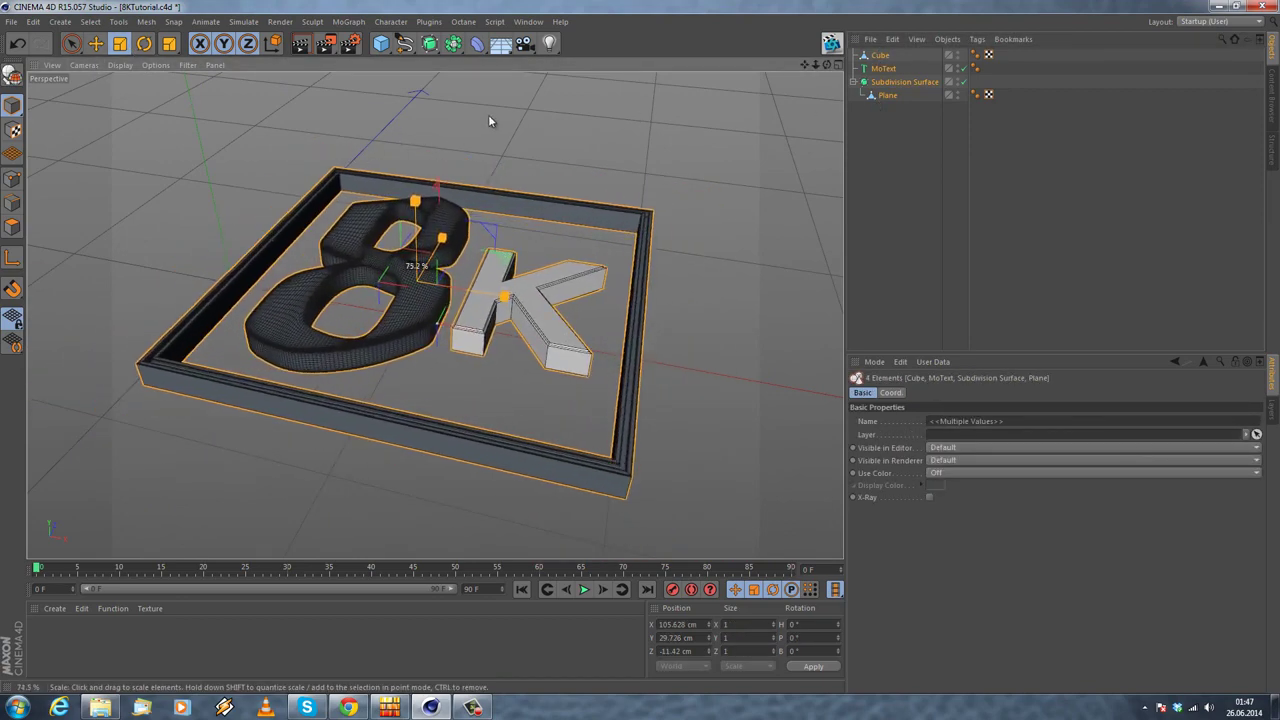
pyautogui.click(494, 171)
pyautogui.keyDown('alt'); pyautogui.moveTo(494, 171); pyautogui.dragTo(467, 222); pyautogui.keyUp('alt')
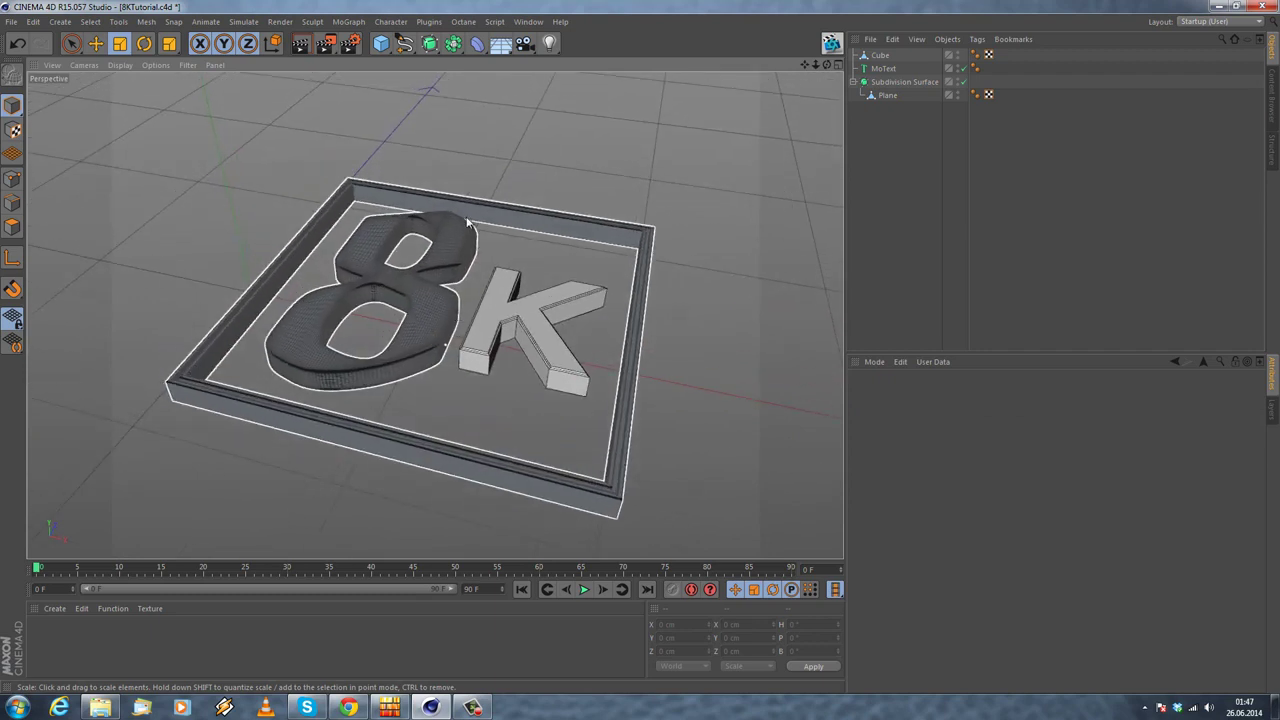
pyautogui.keyDown('alt'); pyautogui.moveTo(494, 255); pyautogui.dragTo(539, 230); pyautogui.keyUp('alt')
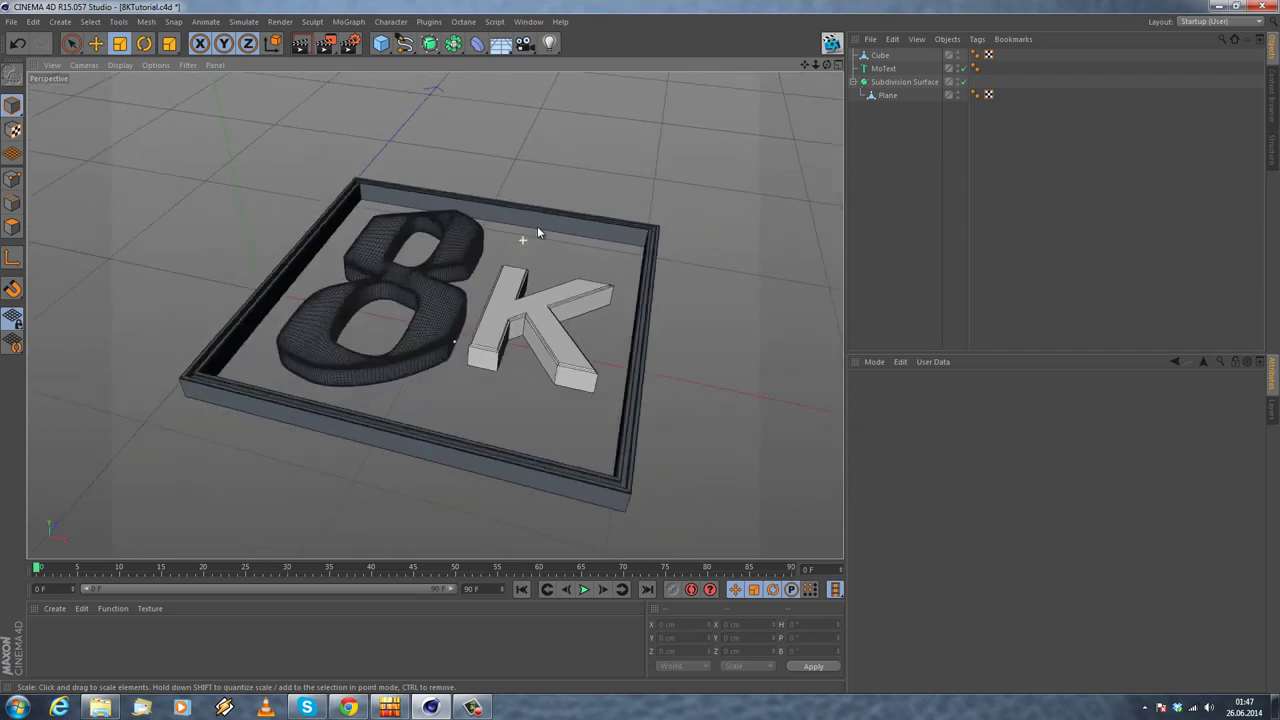
# Step: Add a plane primitive to the scene as a floor for the logo
pyautogui.press('space')
pyautogui.moveTo(385, 50); pyautogui.dragTo(501, 87)
pyautogui.keyDown('alt'); pyautogui.moveTo(480, 120); pyautogui.dragTo(314, 206); pyautogui.keyUp('alt')
pyautogui.keyDown('alt'); pyautogui.moveTo(314, 206); pyautogui.dragTo(261, 109, button='right'); pyautogui.keyUp('alt')
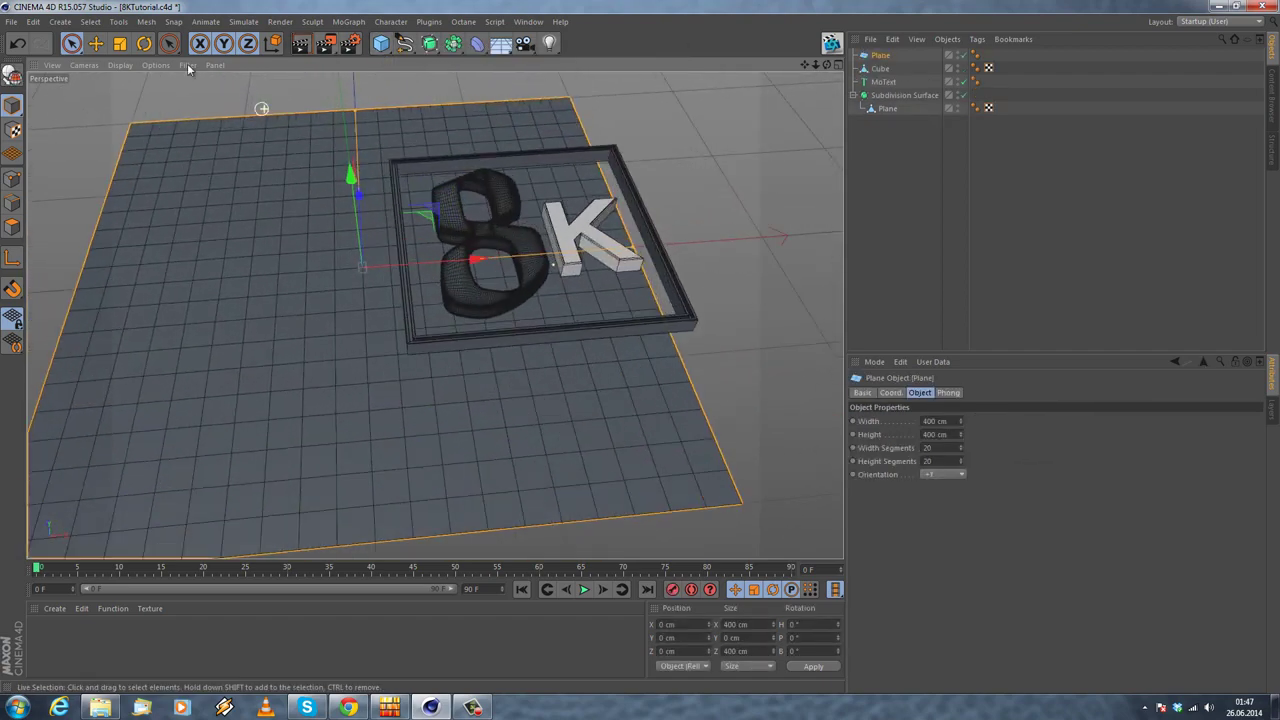
# Step: Try to move the floor plane along the X axis under the logo, and undo the move
pyautogui.click(97, 45)
pyautogui.keyDown('alt'); pyautogui.moveTo(448, 118); pyautogui.dragTo(372, 182); pyautogui.keyUp('alt')
pyautogui.moveTo(418, 273); pyautogui.dragTo(567, 290)
pyautogui.click(18, 44)
pyautogui.keyDown('alt'); pyautogui.moveTo(450, 230); pyautogui.dragTo(556, 238, button='middle'); pyautogui.keyUp('alt')
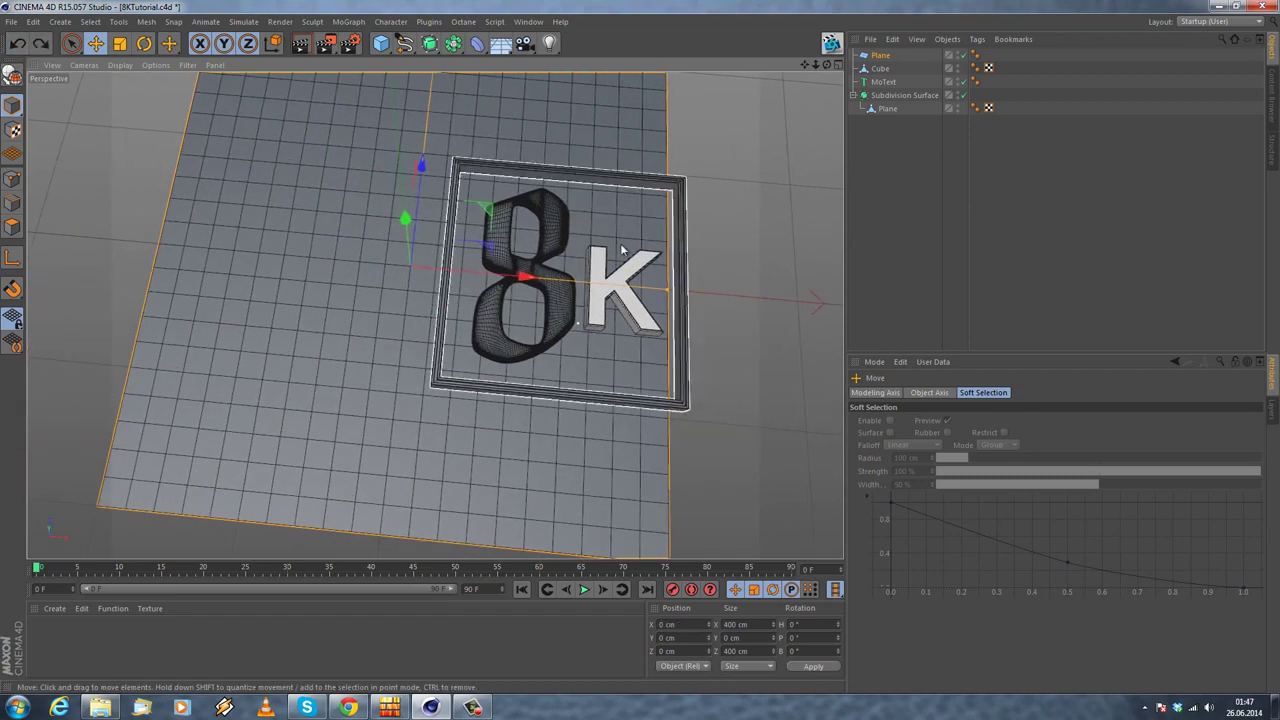
# Step: Select the frame, K and 8 objects and move them along X to about -1.6 cm, over the plane's centre
pyautogui.click(879, 56)
pyautogui.click(884, 71)
pyautogui.keyDown('shift'); pyautogui.click(888, 108); pyautogui.keyUp('shift')
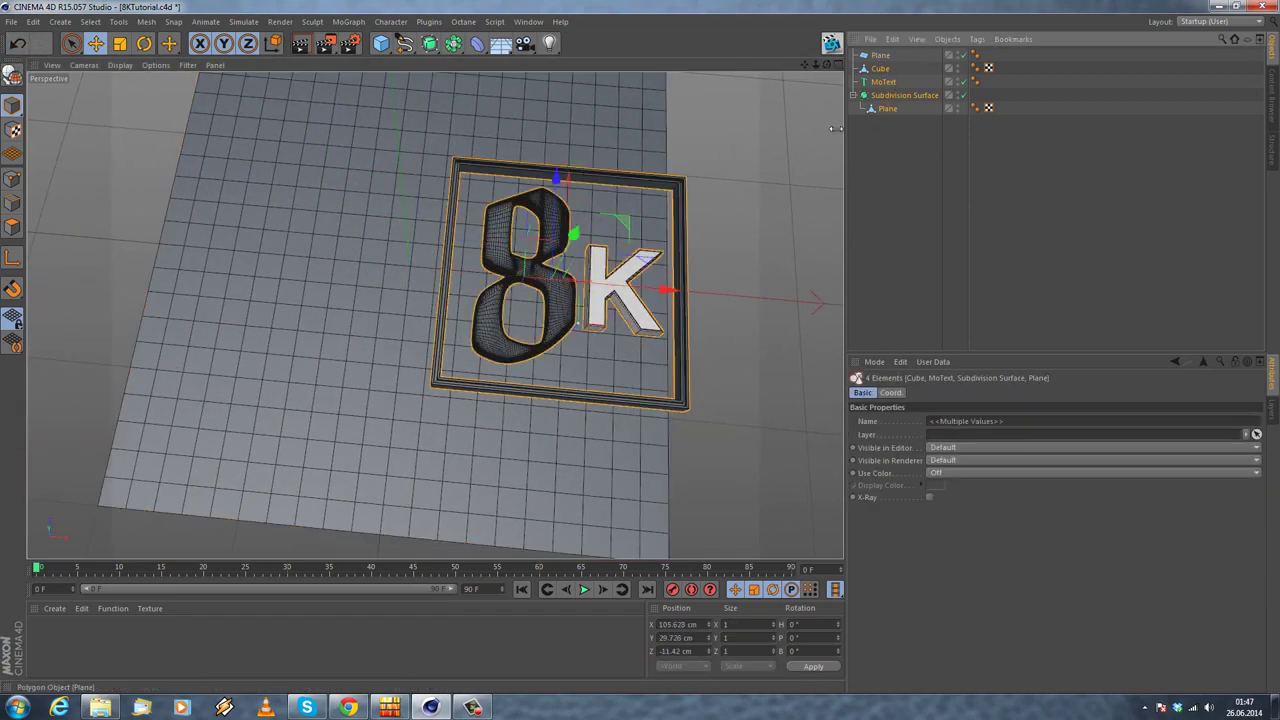
pyautogui.moveTo(572, 287); pyautogui.dragTo(433, 284)
pyautogui.click(865, 192)
# Step: Set the floor plane's width and height segments to 1 and scale it up uniformly to about 1421 cm
pyautogui.click(880, 56)
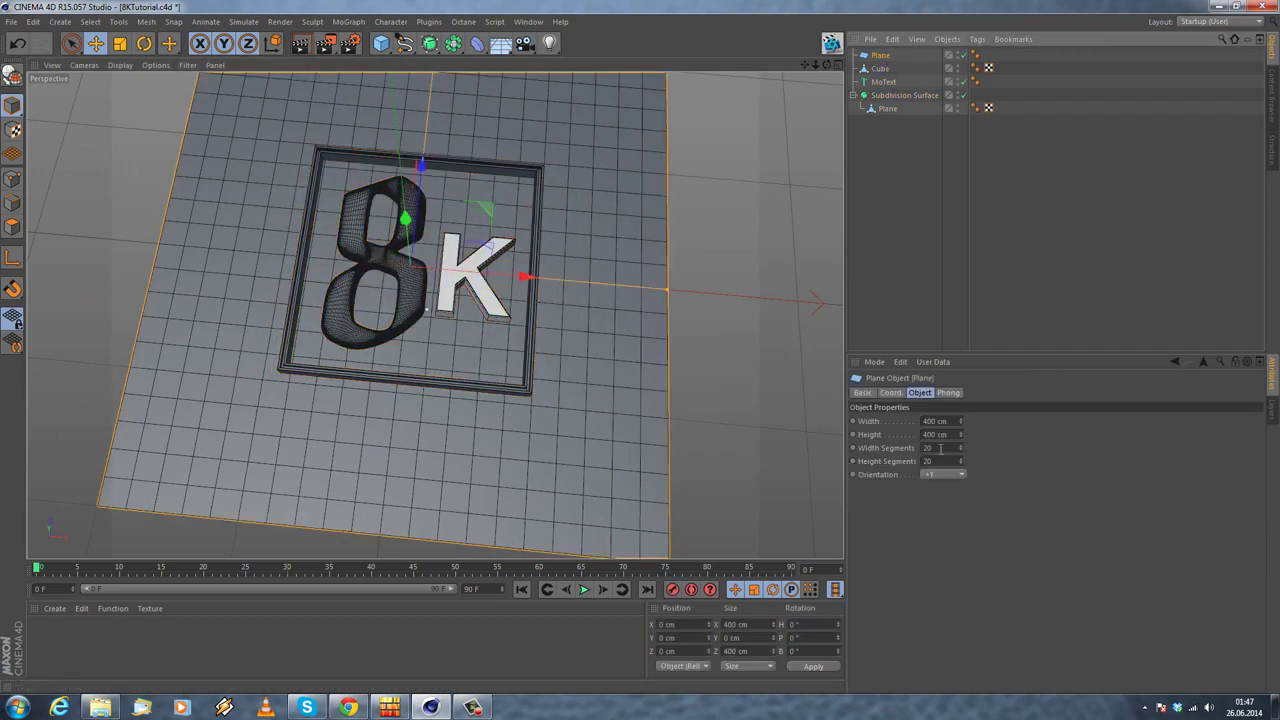
pyautogui.moveTo(958, 455); pyautogui.dragTo(963, 469)
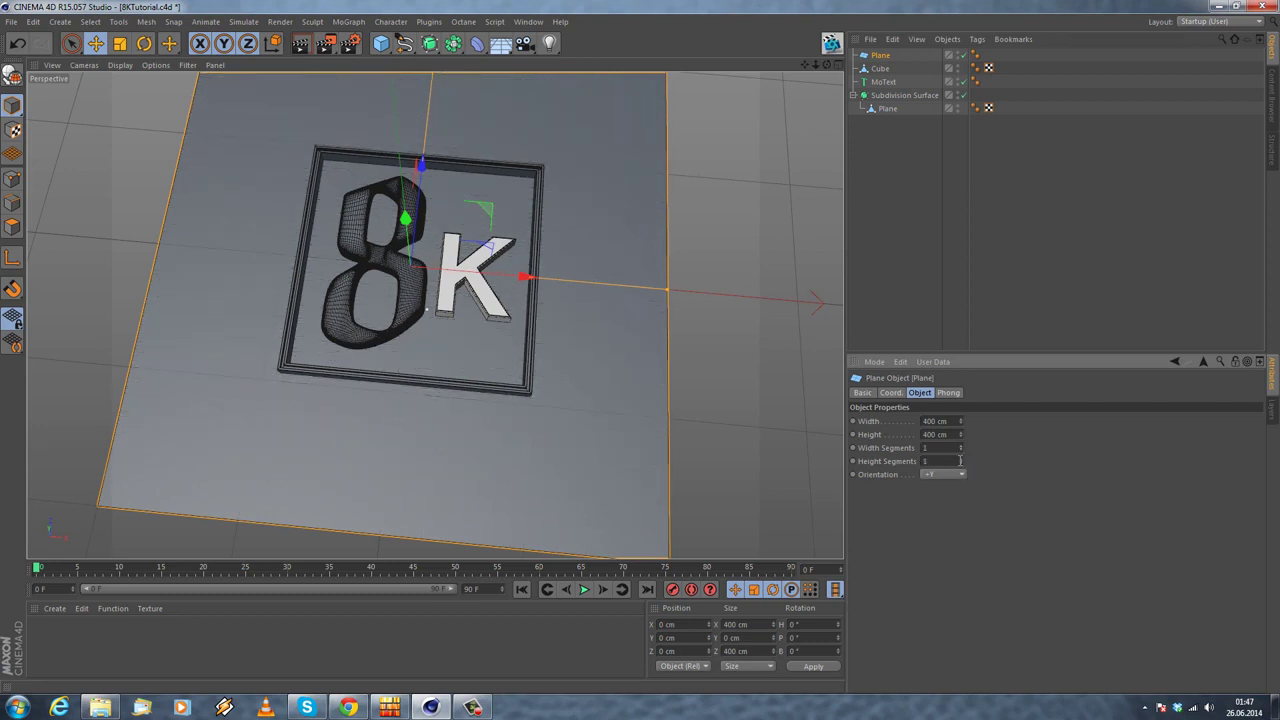
pyautogui.click(118, 50)
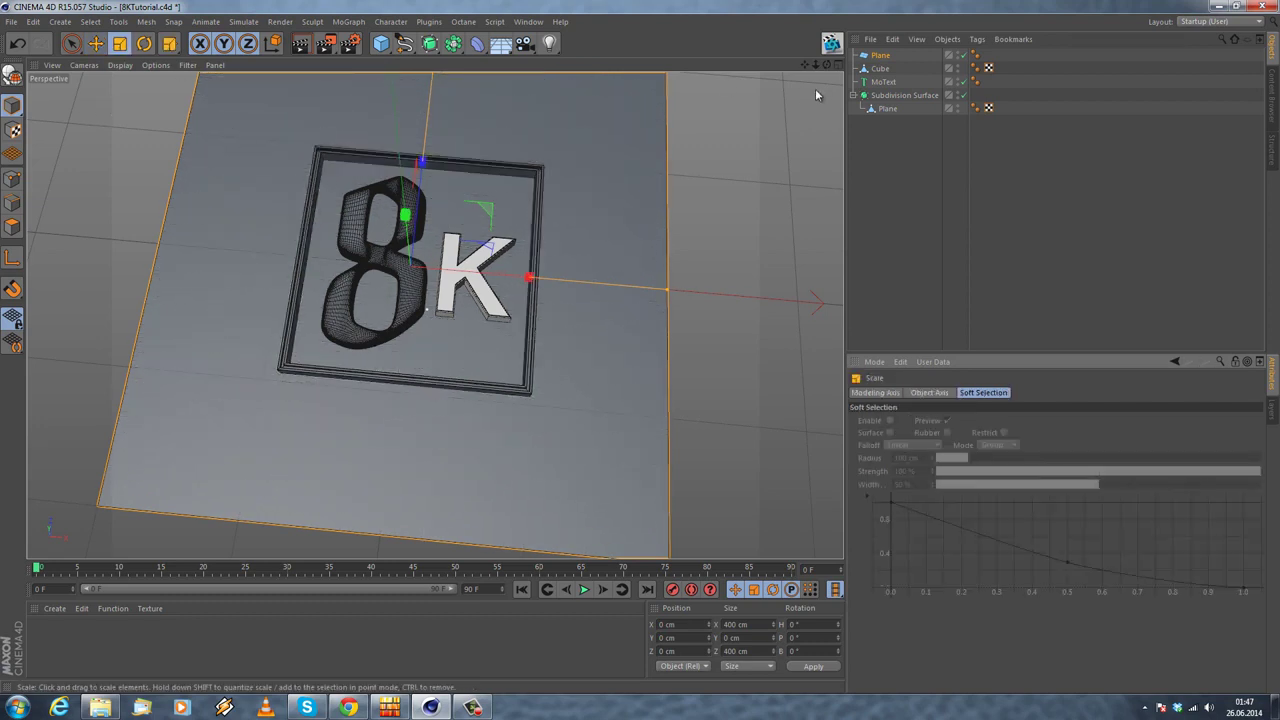
pyautogui.moveTo(430, 167); pyautogui.dragTo(680, 325)
pyautogui.keyDown('alt'); pyautogui.moveTo(203, 154); pyautogui.dragTo(266, 134, button='right'); pyautogui.keyUp('alt')
pyautogui.keyDown('alt'); pyautogui.moveTo(266, 137); pyautogui.dragTo(348, 219); pyautogui.keyUp('alt')
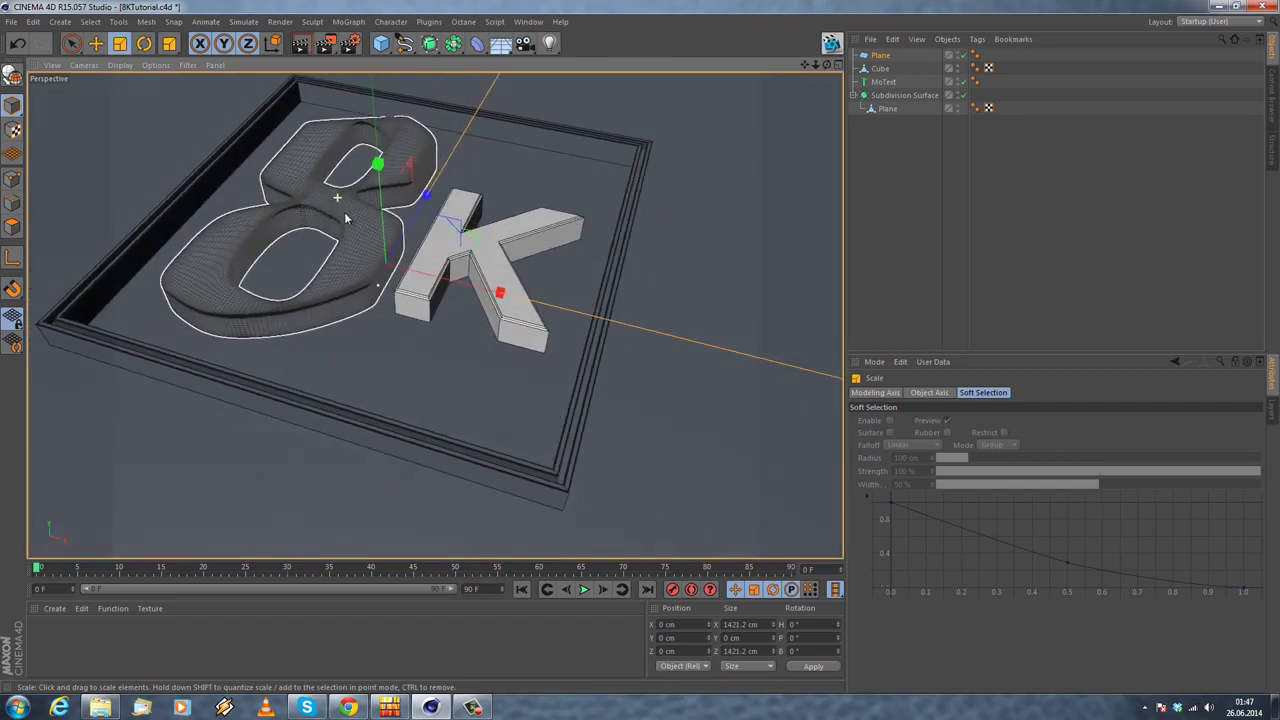
pyautogui.keyDown('alt'); pyautogui.moveTo(348, 219); pyautogui.dragTo(380, 234, button='middle'); pyautogui.keyUp('alt')
pyautogui.keyDown('alt'); pyautogui.moveTo(380, 234); pyautogui.dragTo(369, 202, button='right'); pyautogui.keyUp('alt')
pyautogui.keyDown('alt'); pyautogui.moveTo(369, 202); pyautogui.dragTo(383, 197, button='middle'); pyautogui.keyUp('alt')
pyautogui.keyDown('alt'); pyautogui.moveTo(384, 197); pyautogui.dragTo(410, 185); pyautogui.keyUp('alt')
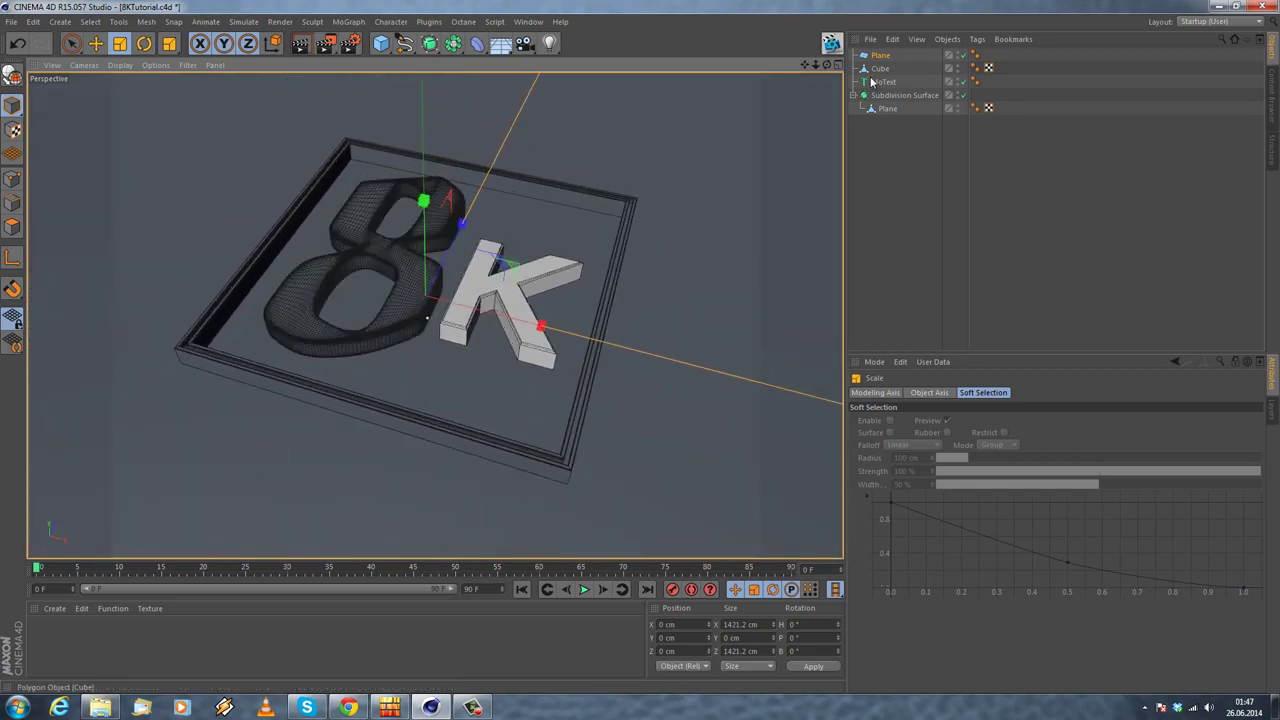
# Step: Render a preview of the logo in Octane's Live Viewer and close the Octane windows
pyautogui.click(831, 43)
pyautogui.moveTo(485, 280); pyautogui.dragTo(745, 278)
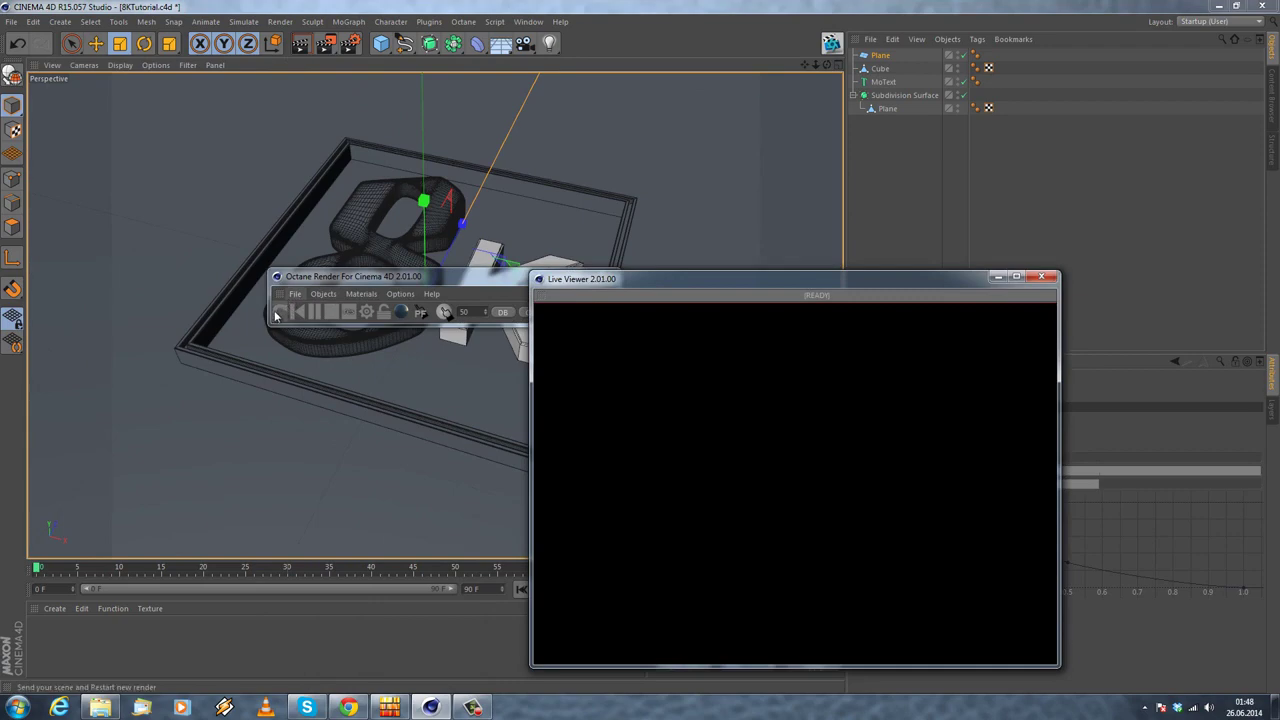
pyautogui.moveTo(310, 280); pyautogui.dragTo(743, 223)
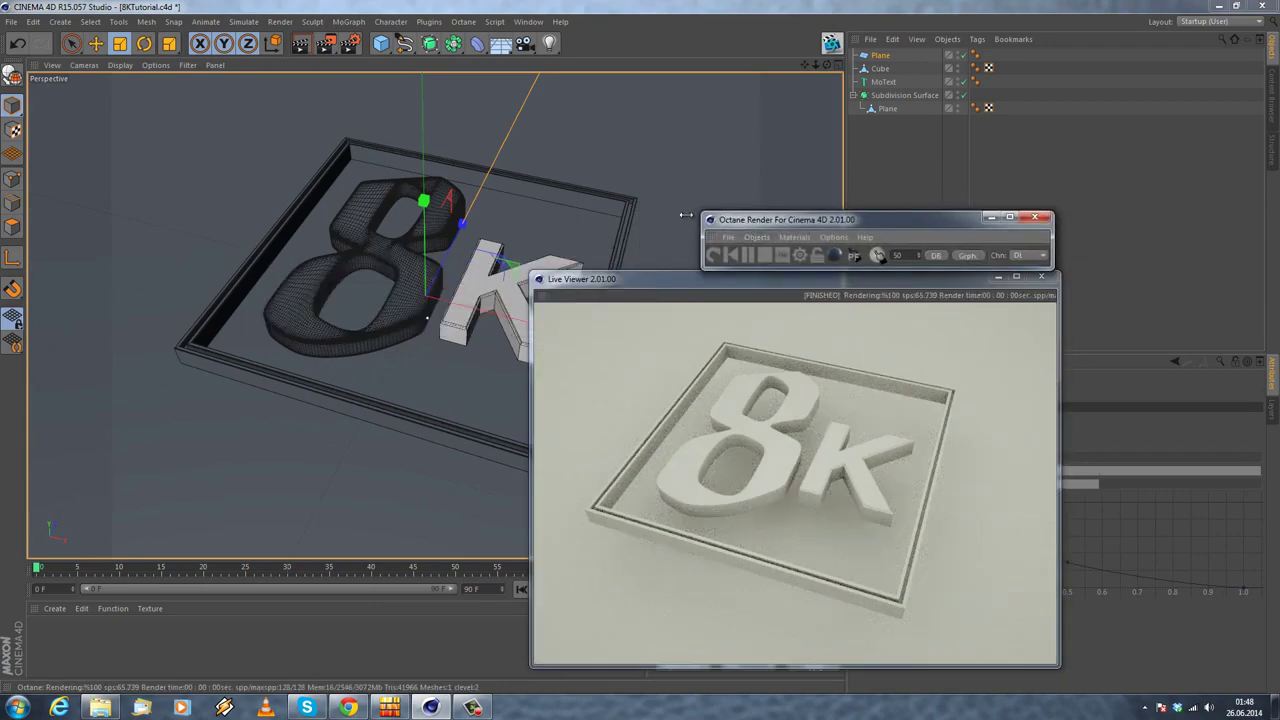
pyautogui.click(1045, 279)
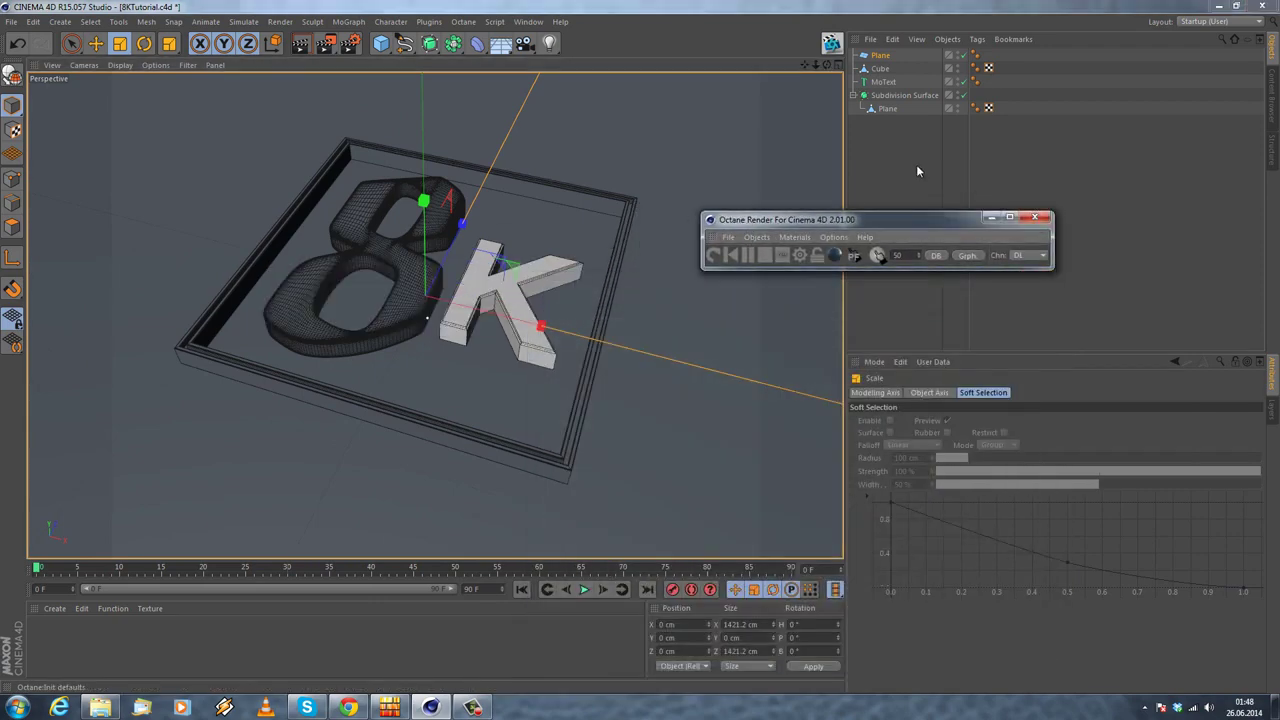
pyautogui.click(1046, 222)
# Step: Select the frame, K and 8 objects and move them down about 22 cm towards the floor plane
pyautogui.keyDown('alt'); pyautogui.moveTo(476, 343); pyautogui.dragTo(518, 225); pyautogui.keyUp('alt')
pyautogui.click(880, 69)
pyautogui.keyDown('shift'); pyautogui.click(888, 108); pyautogui.keyUp('shift')
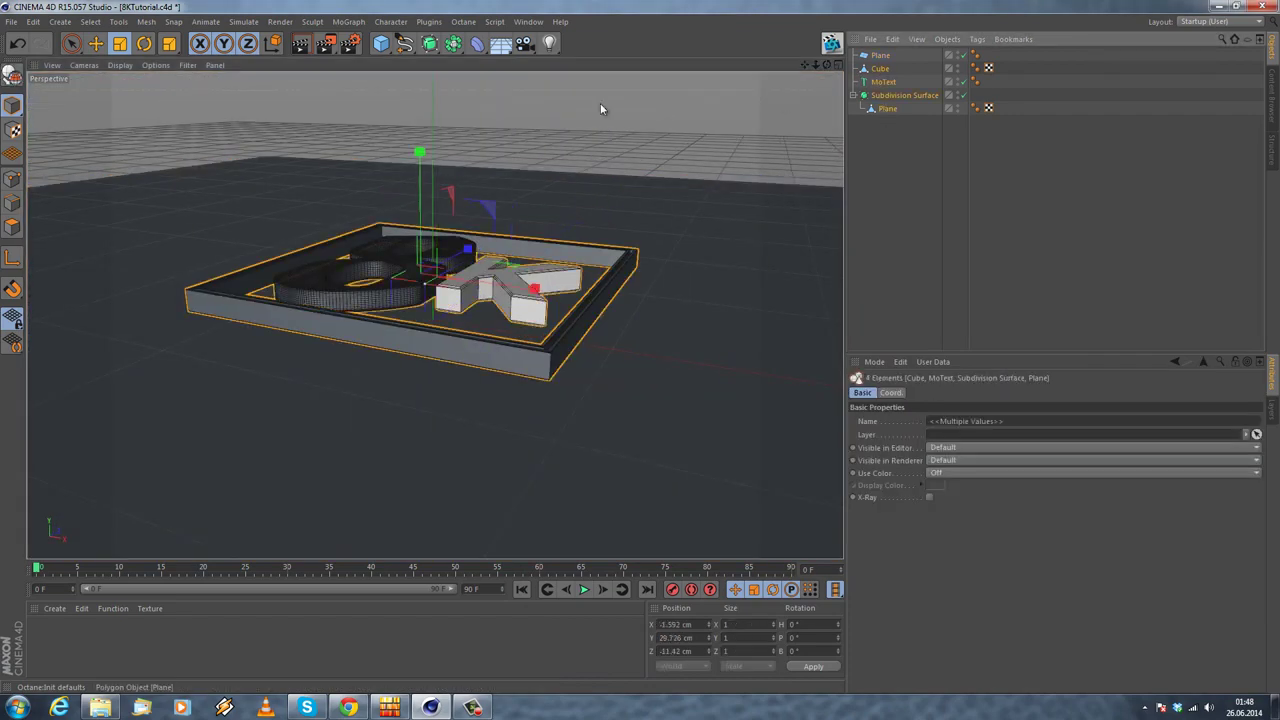
pyautogui.click(95, 43)
pyautogui.moveTo(420, 154); pyautogui.dragTo(407, 204)
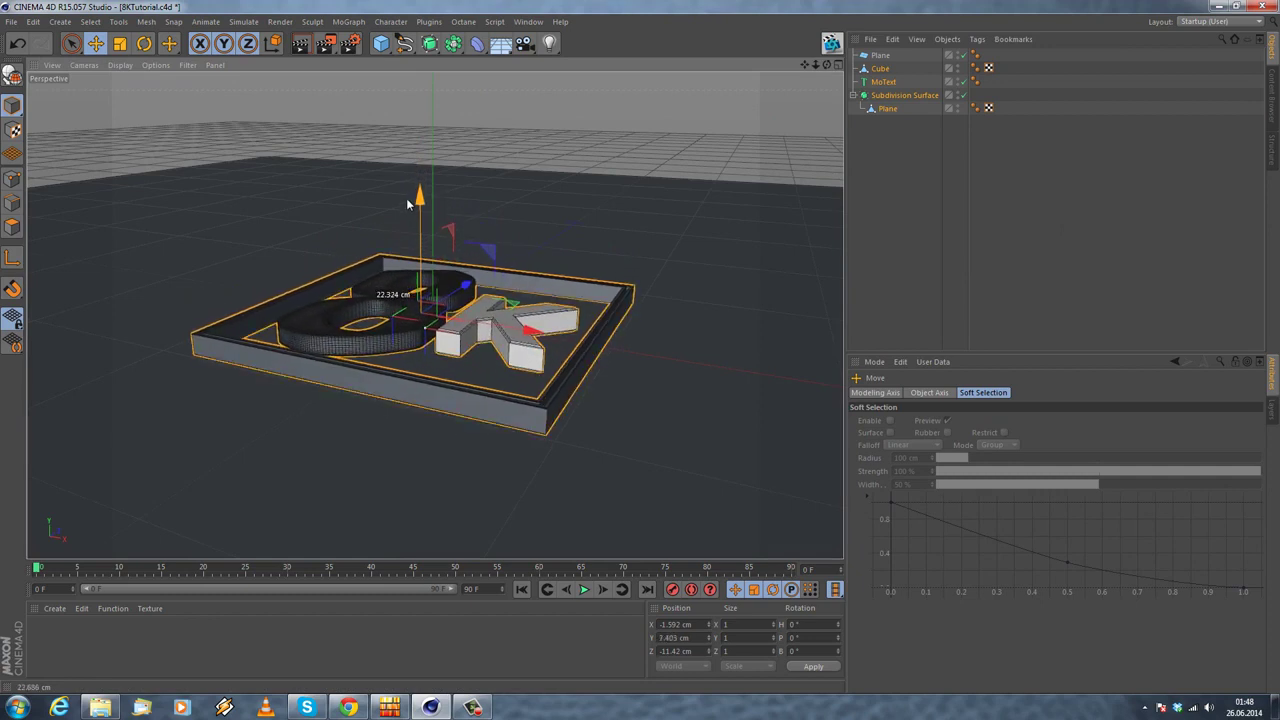
# Step: Lower the selected frame, K and 8 slightly in the side view, to a Y position of about 6.9 cm
pyautogui.scroll(5, 398, 275)
pyautogui.middleClick(275, 278)
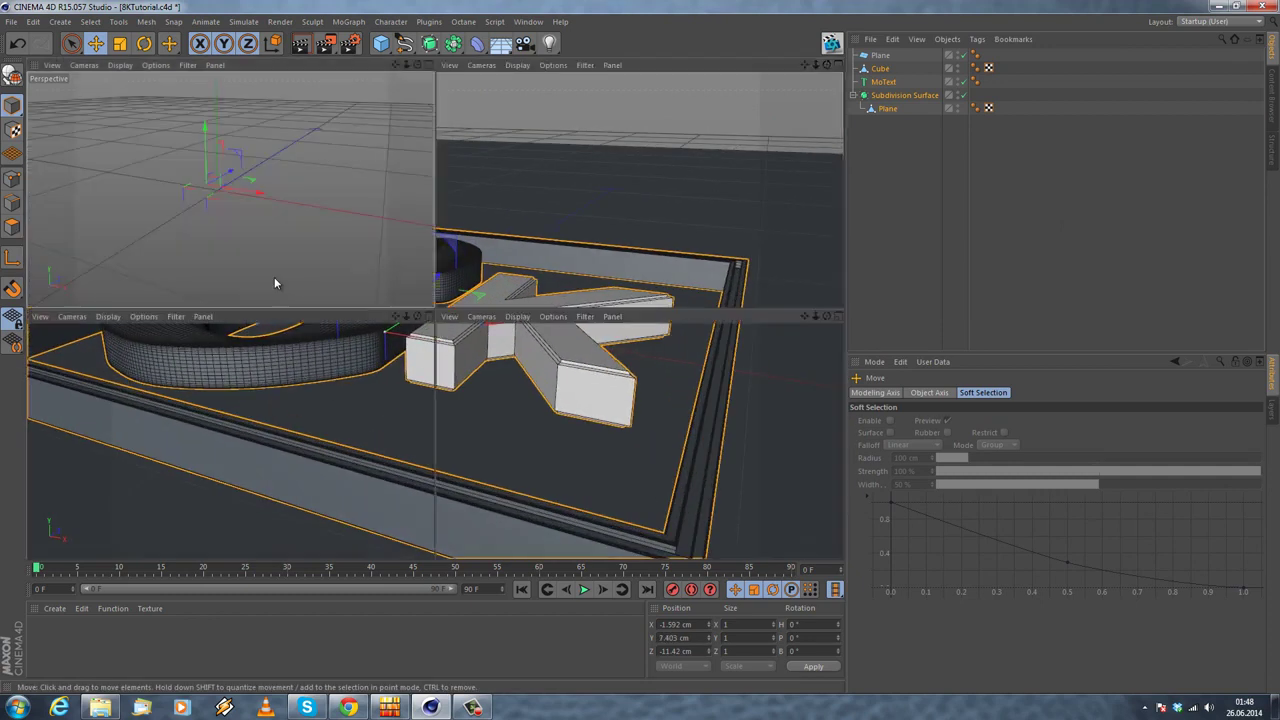
pyautogui.middleClick(330, 438)
pyautogui.scroll(6, 291, 420)
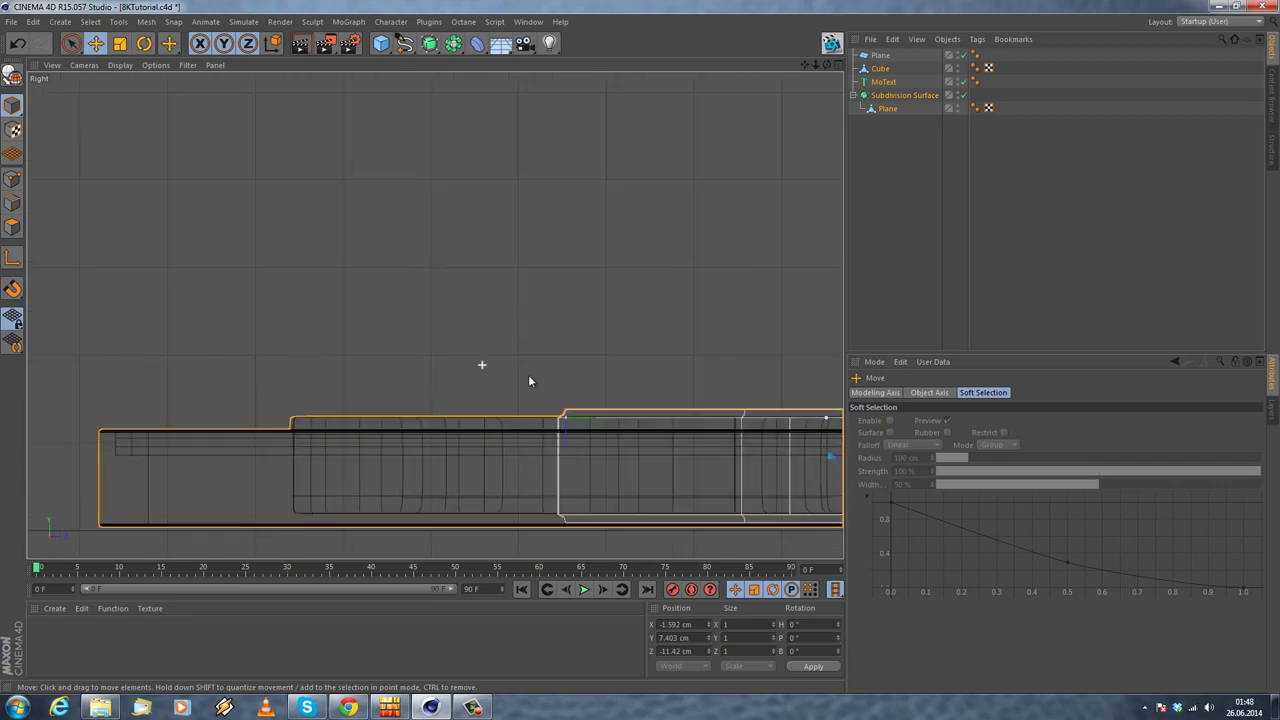
pyautogui.moveTo(616, 281)
pyautogui.mouseDown()
pyautogui.moveTo(618, 255)
pyautogui.moveTo(618, 285)
pyautogui.mouseUp()
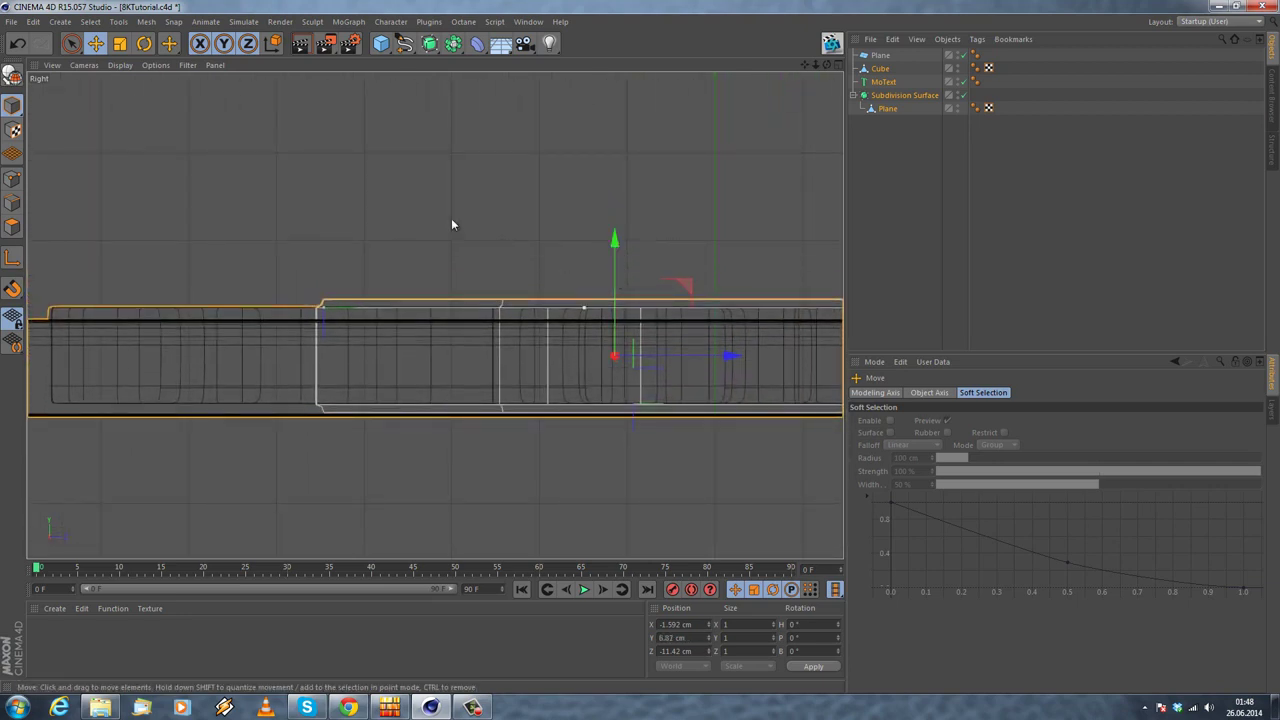
# Step: Render a perspective preview of the logo in Octane's Live Viewer and arrange the Octane windows beside the model
pyautogui.middleClick(451, 218)
pyautogui.middleClick(294, 202)
pyautogui.keyDown('alt'); pyautogui.moveTo(369, 334); pyautogui.dragTo(540, 98); pyautogui.keyUp('alt')
pyautogui.scroll(-5, 486, 180)
pyautogui.scroll(4, 531, 189)
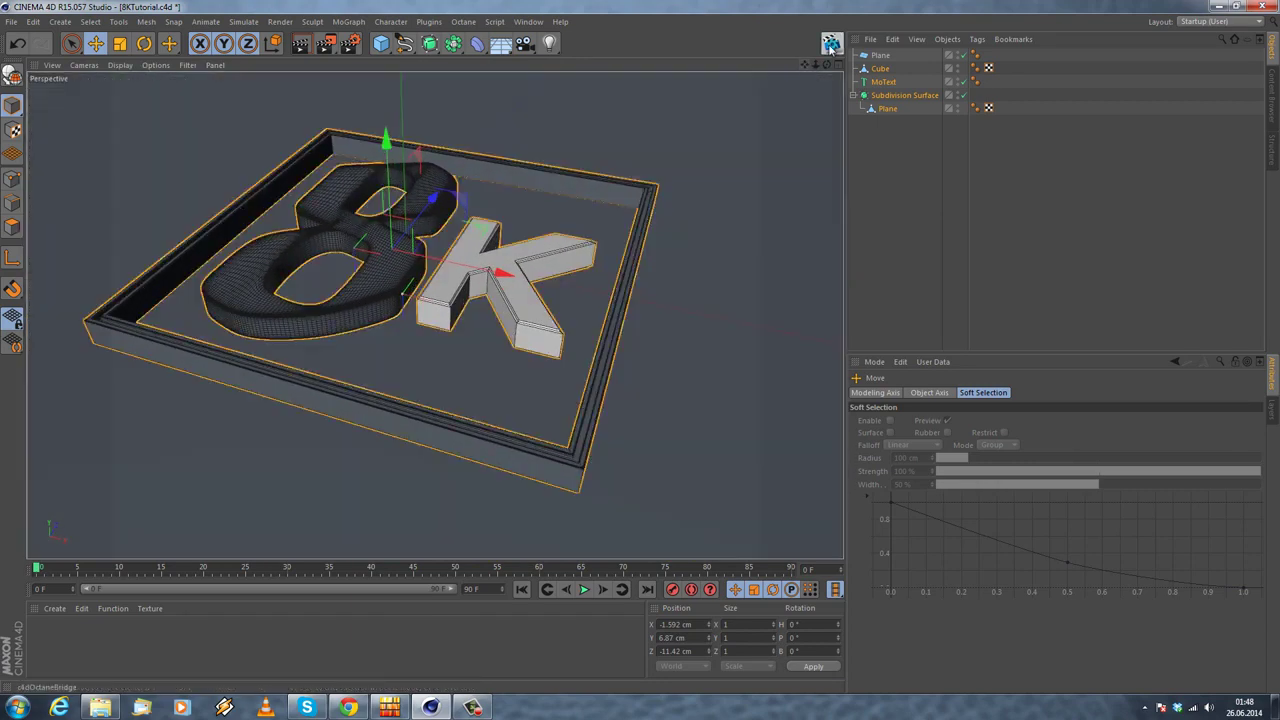
pyautogui.click(831, 44)
pyautogui.moveTo(477, 241); pyautogui.dragTo(655, 257)
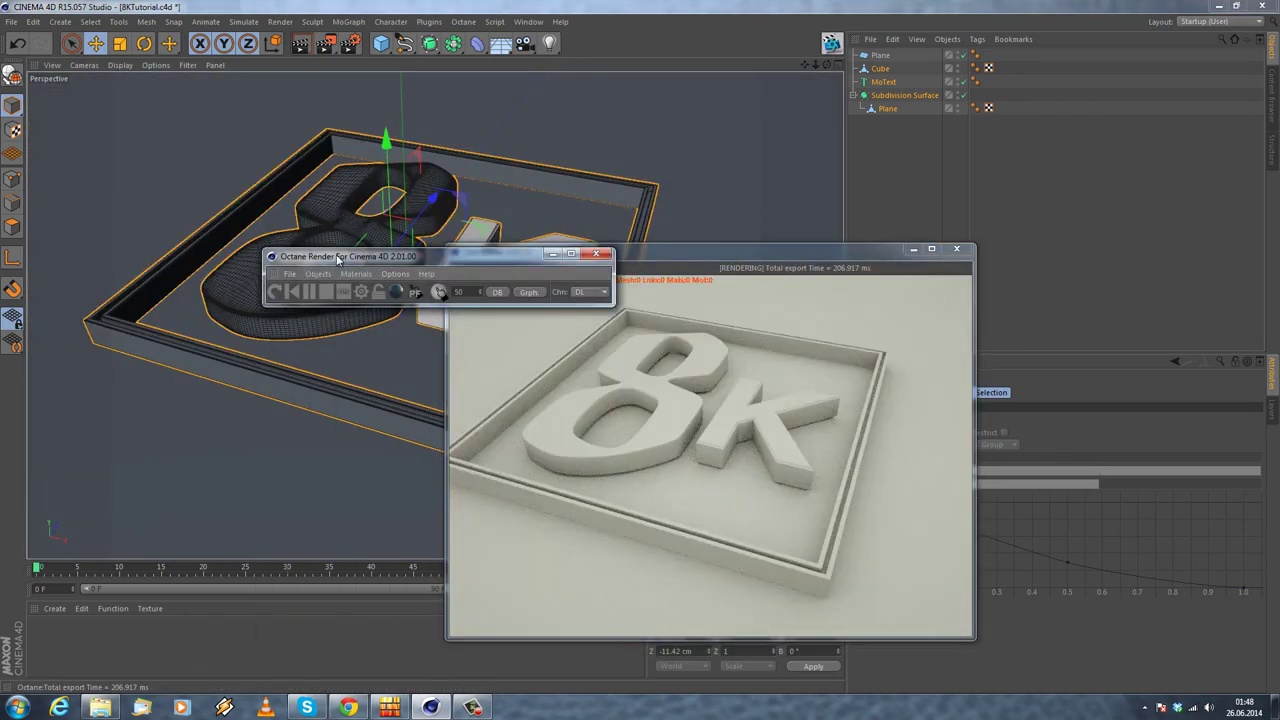
pyautogui.moveTo(317, 248); pyautogui.dragTo(652, 188)
pyautogui.moveTo(622, 261); pyautogui.dragTo(710, 257)
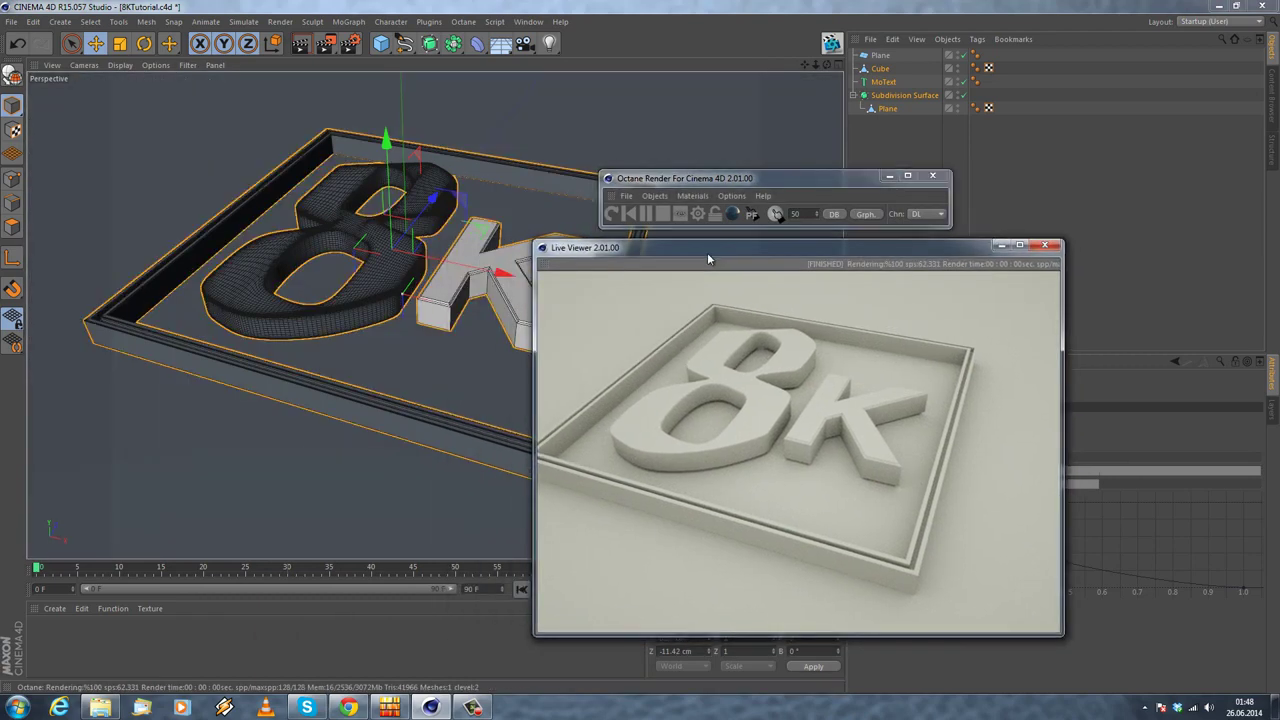
pyautogui.moveTo(800, 175); pyautogui.dragTo(900, 181)
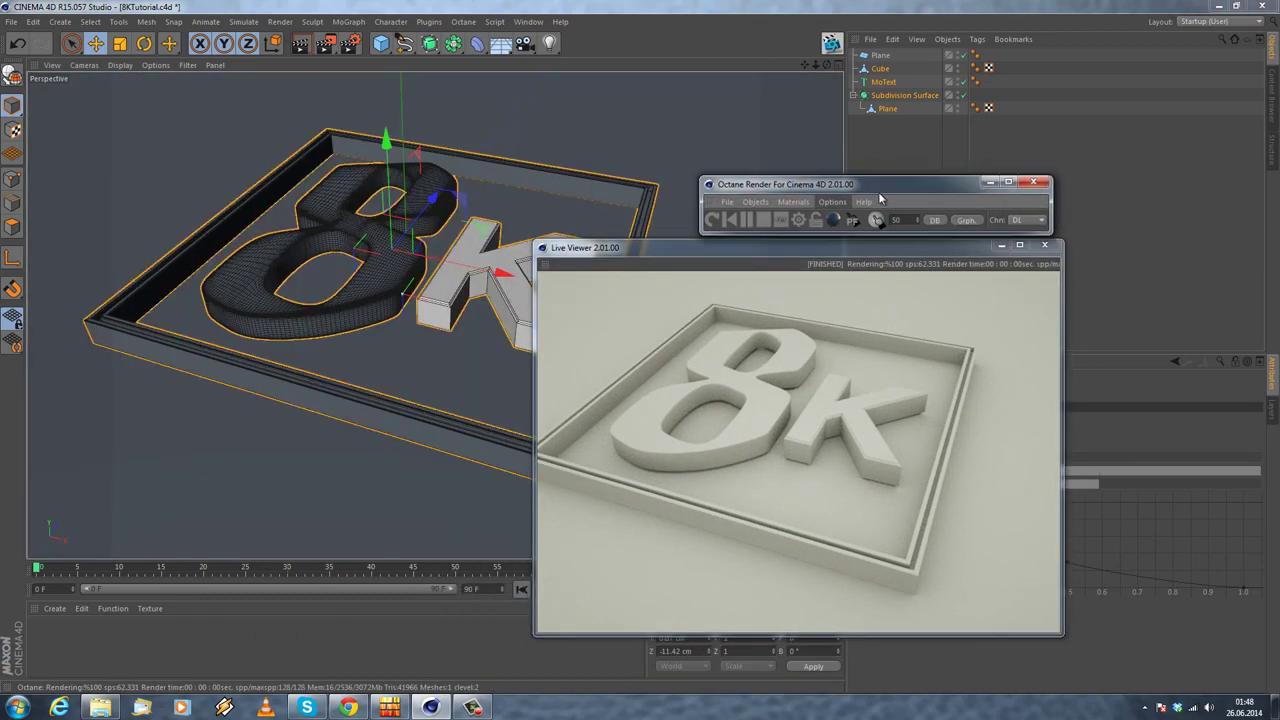
# Step: Check the rendered logo from a slightly more distant camera angle and close the Octane windows
pyautogui.keyDown('alt'); pyautogui.moveTo(314, 146); pyautogui.dragTo(337, 190); pyautogui.keyUp('alt')
pyautogui.click(355, 177)
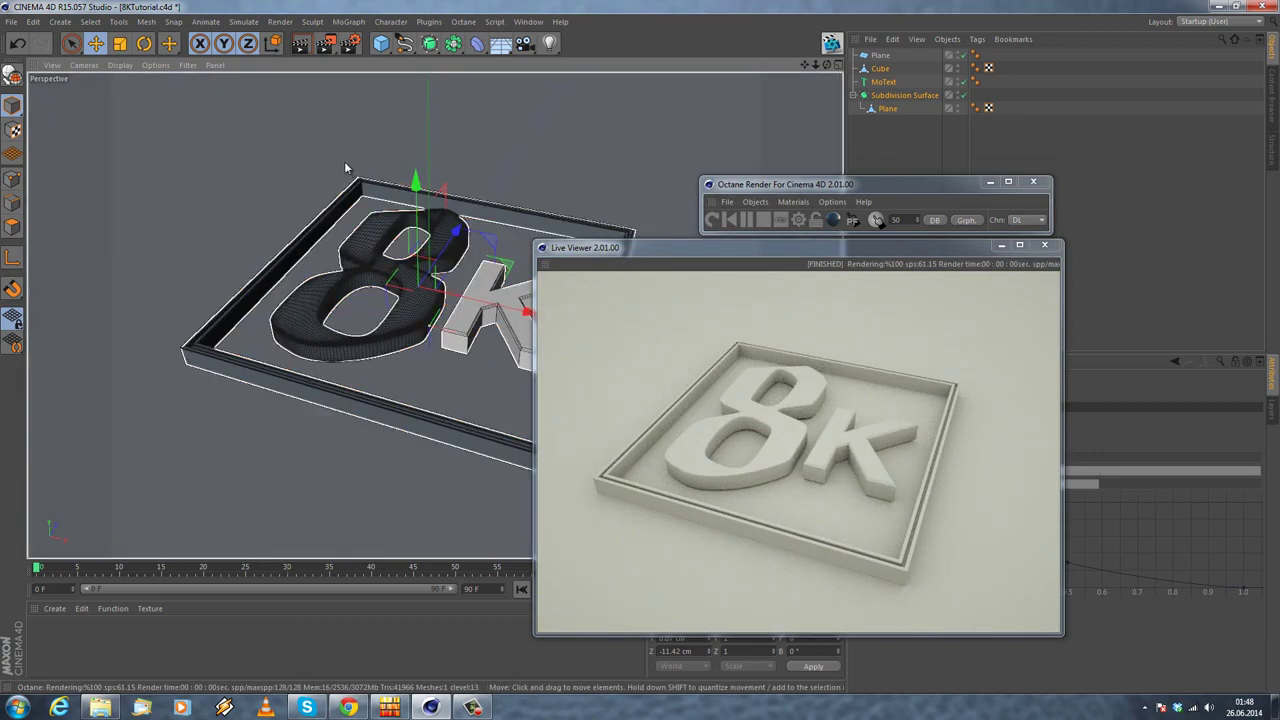
pyautogui.click(346, 168)
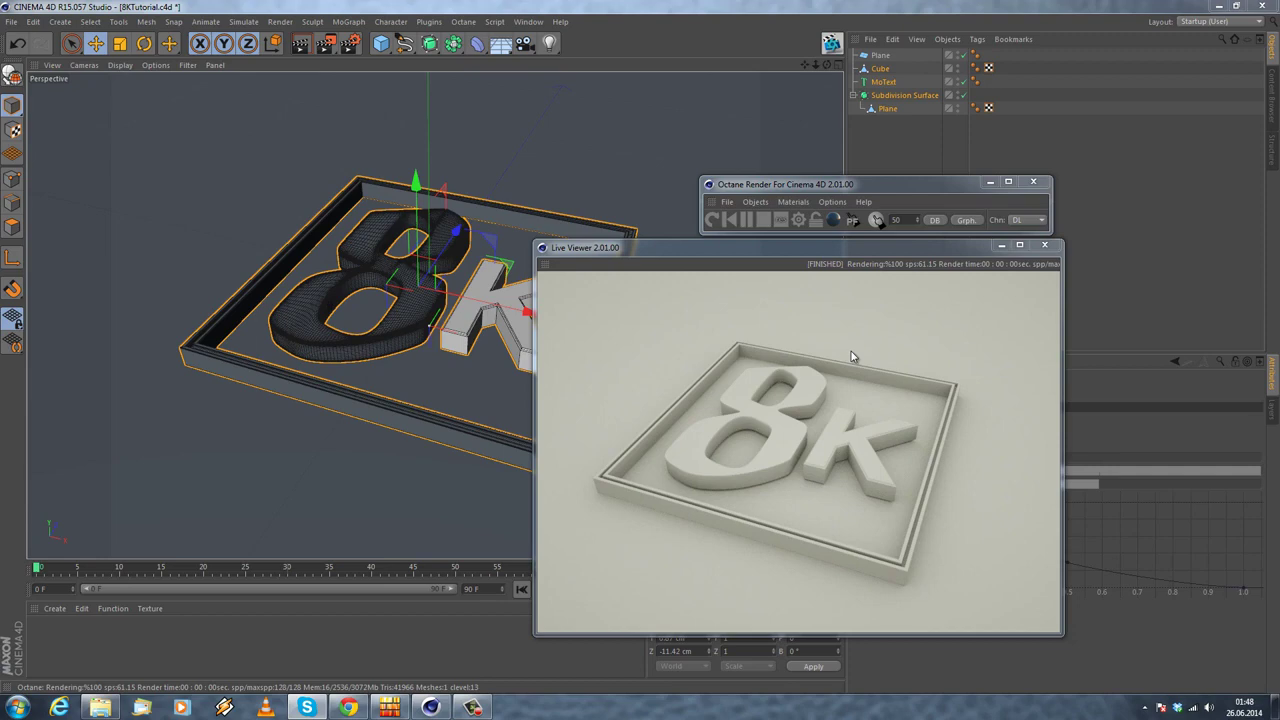
pyautogui.click(1044, 245)
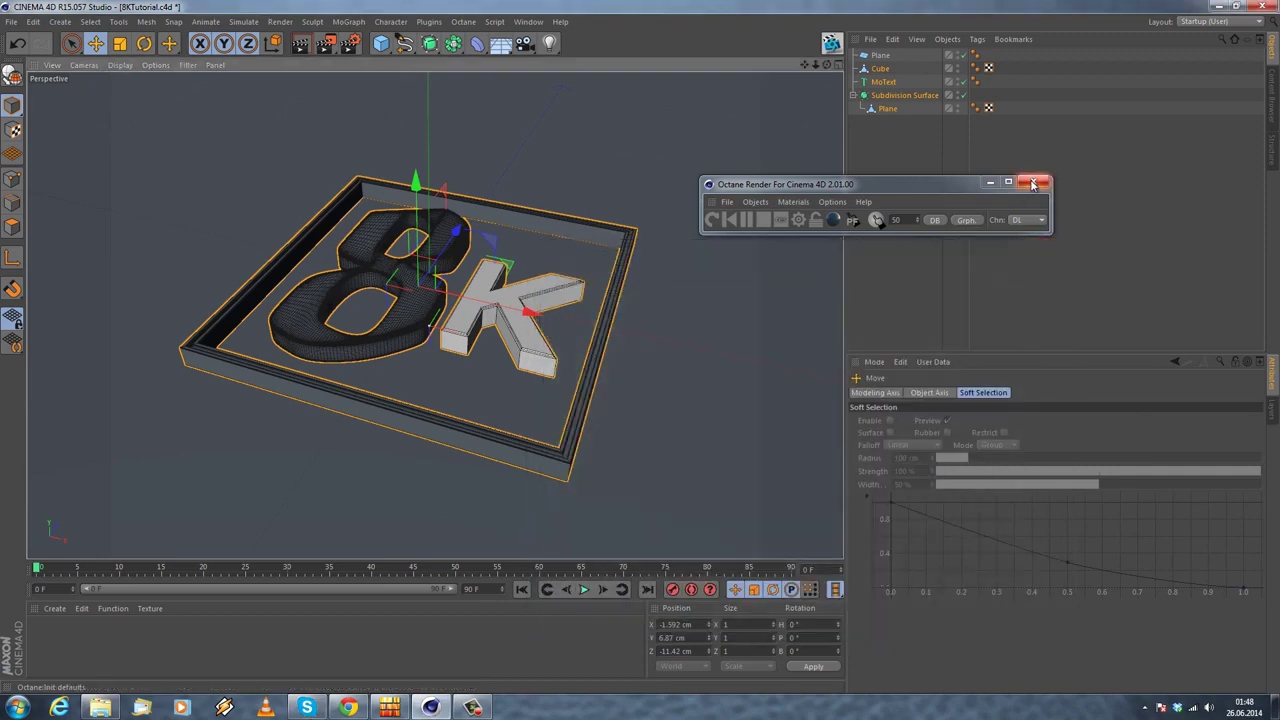
pyautogui.click(1033, 181)
# Step: Scale the square frame's height down to about 5.2 cm and move the frame down about 2.5 cm onto the floor
pyautogui.click(420, 421)
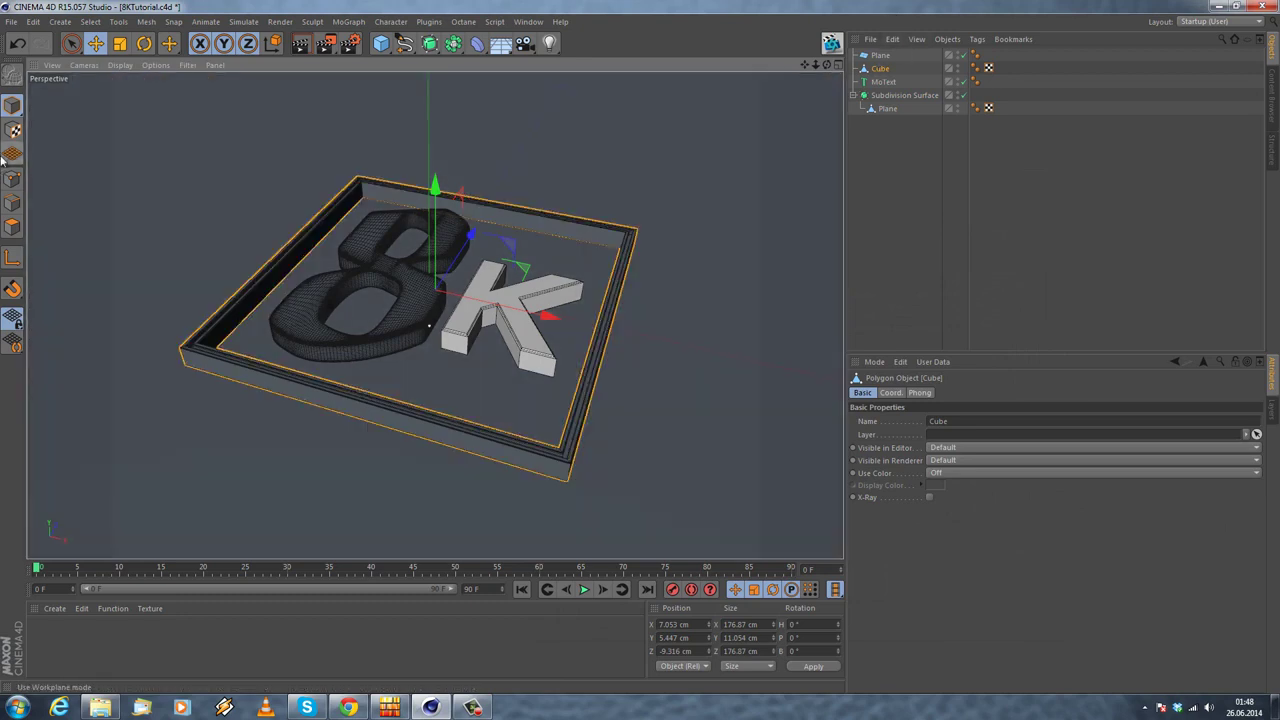
pyautogui.press('t')
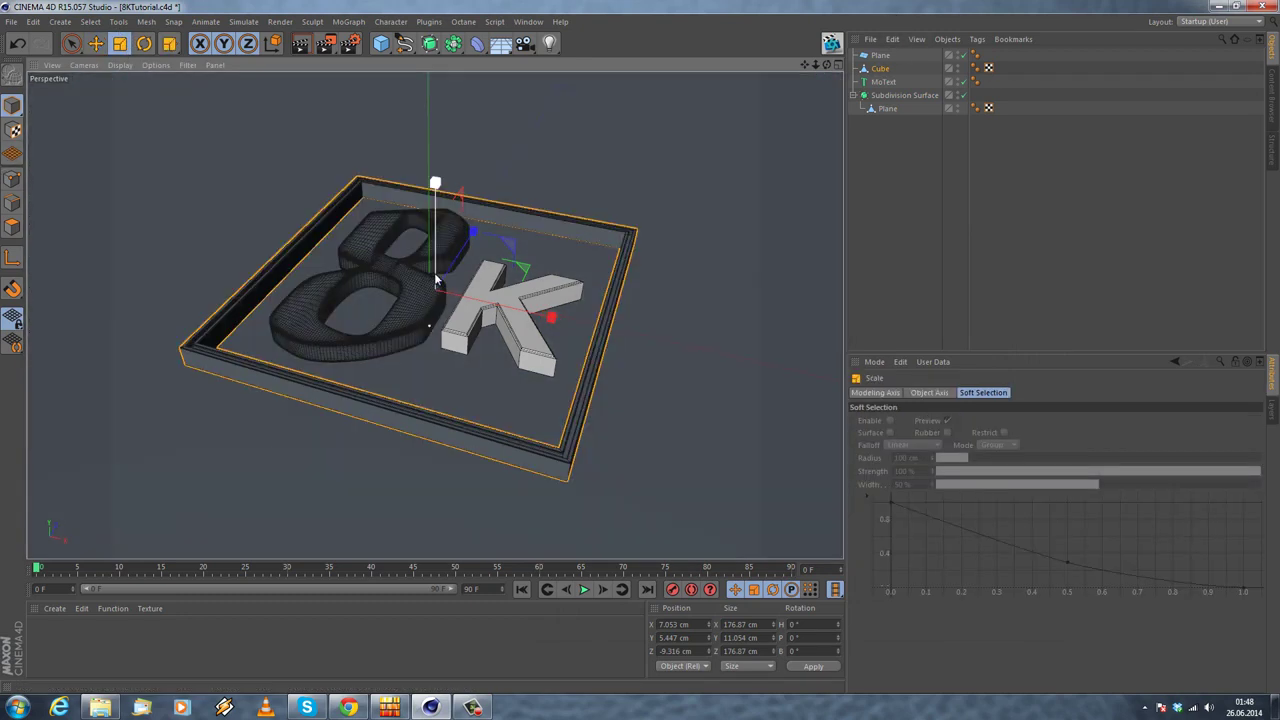
pyautogui.moveTo(435, 185); pyautogui.dragTo(433, 245)
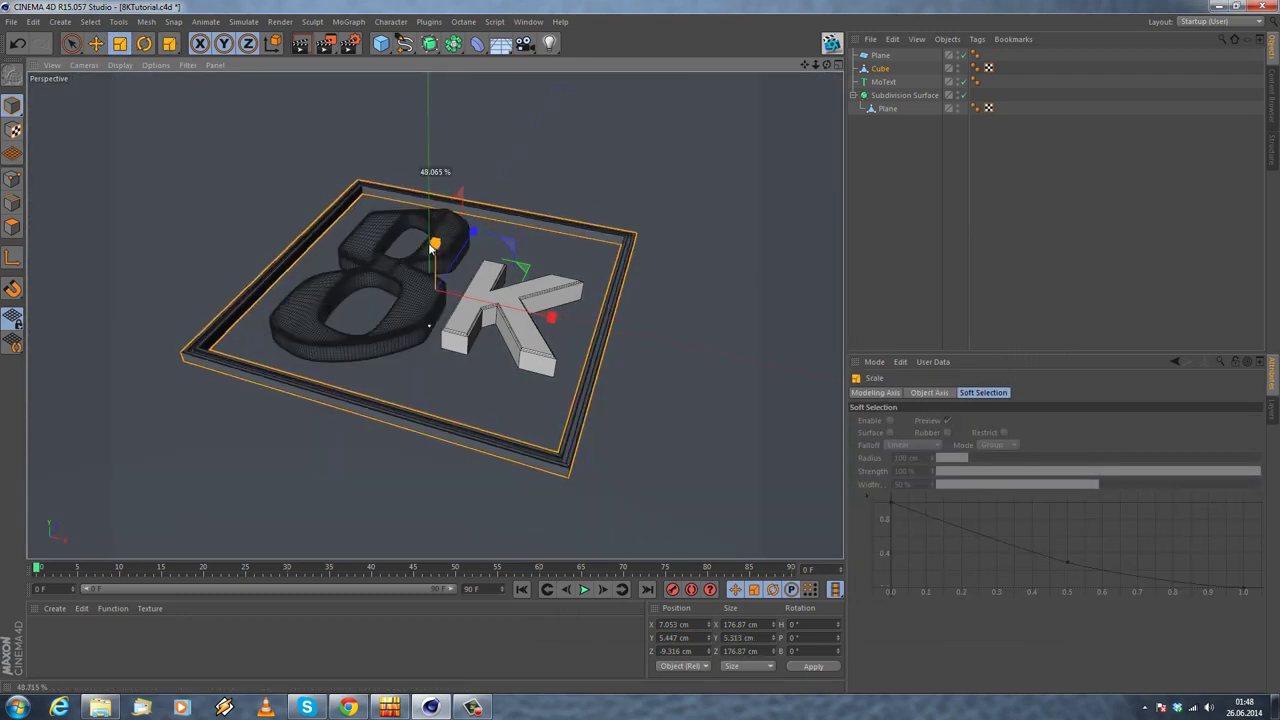
pyautogui.middleClick(380, 330)
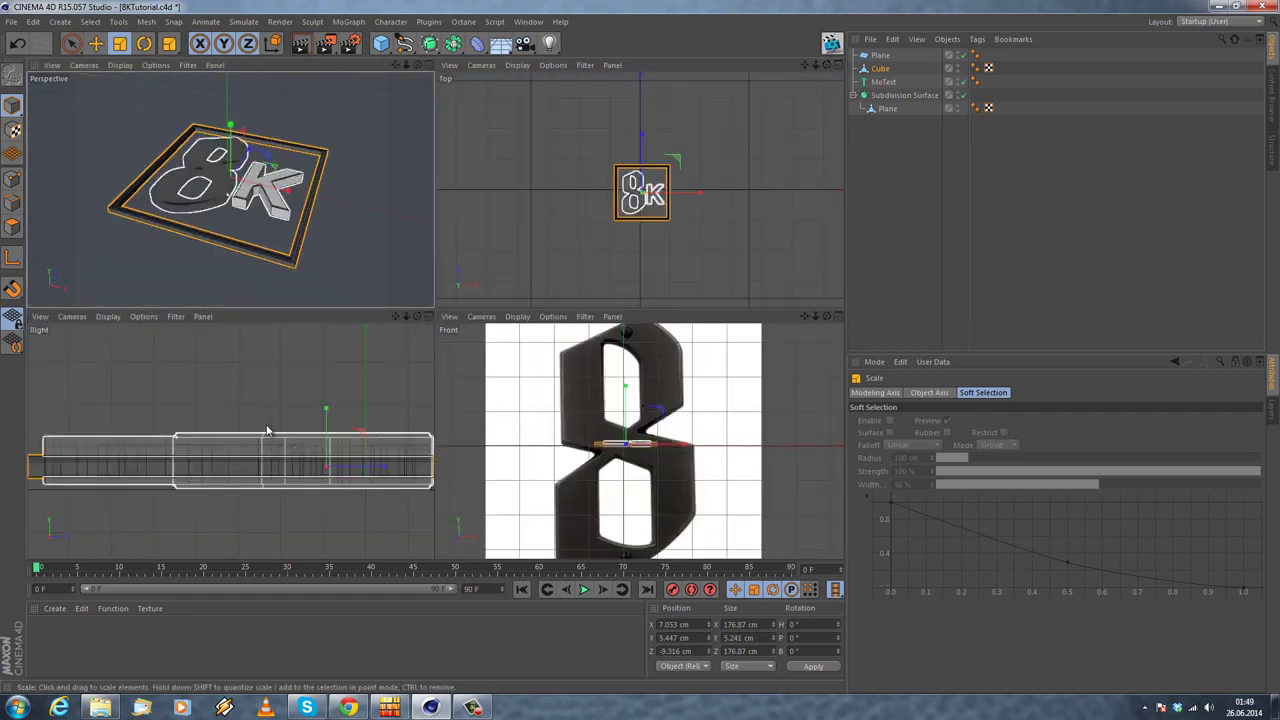
pyautogui.middleClick(277, 429)
pyautogui.click(95, 45)
pyautogui.moveTo(631, 251); pyautogui.dragTo(633, 277)
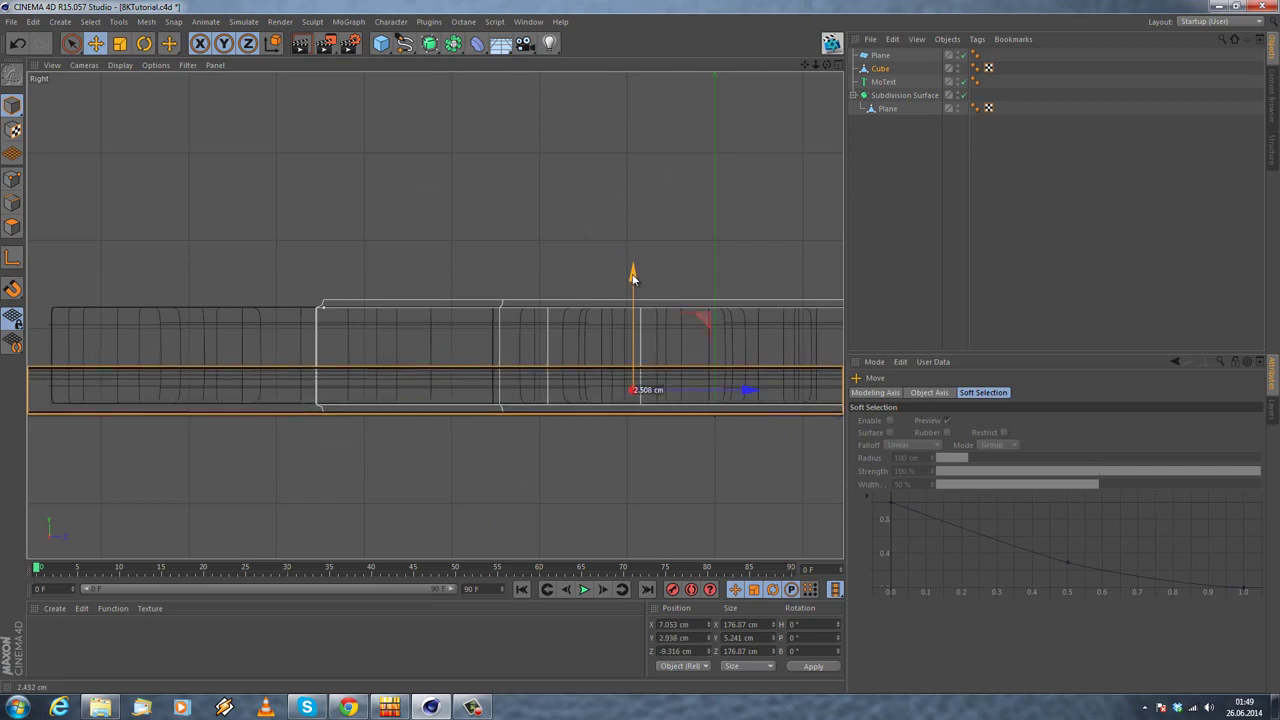
# Step: Move the 8 down to a Y position of about 0.6 cm so its underside meets the floor
pyautogui.click(213, 316)
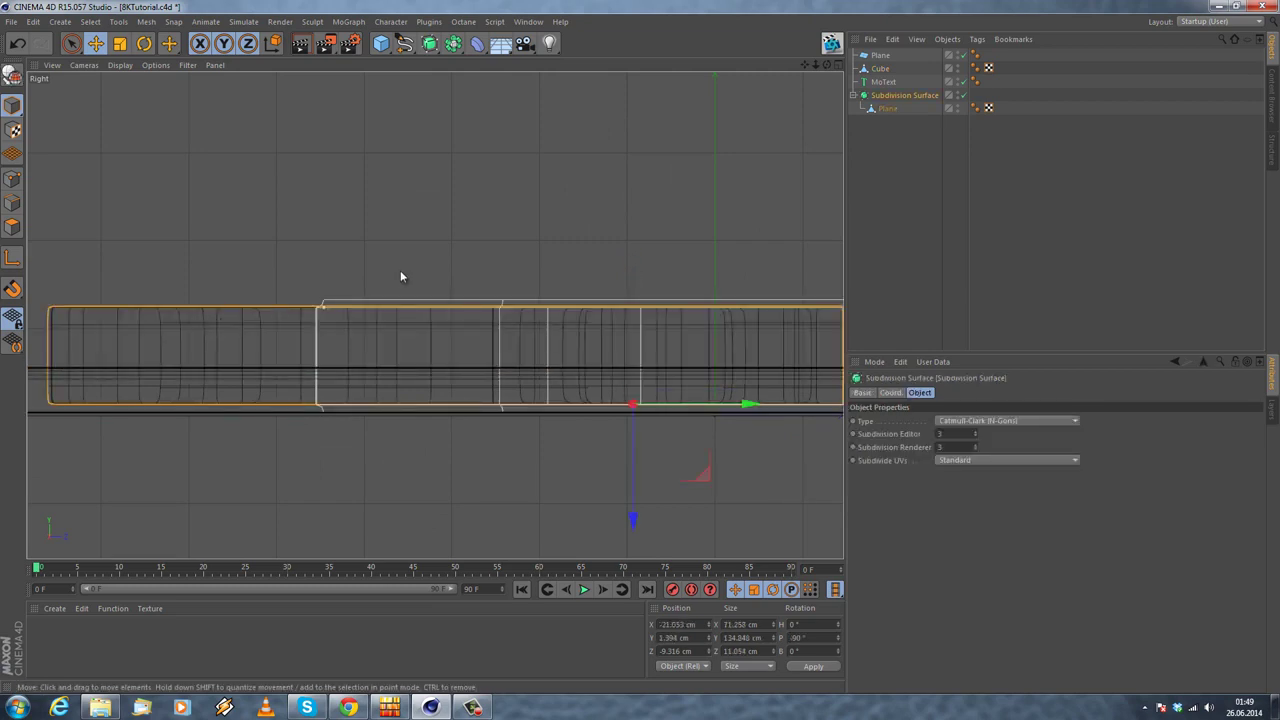
pyautogui.middleClick(448, 438)
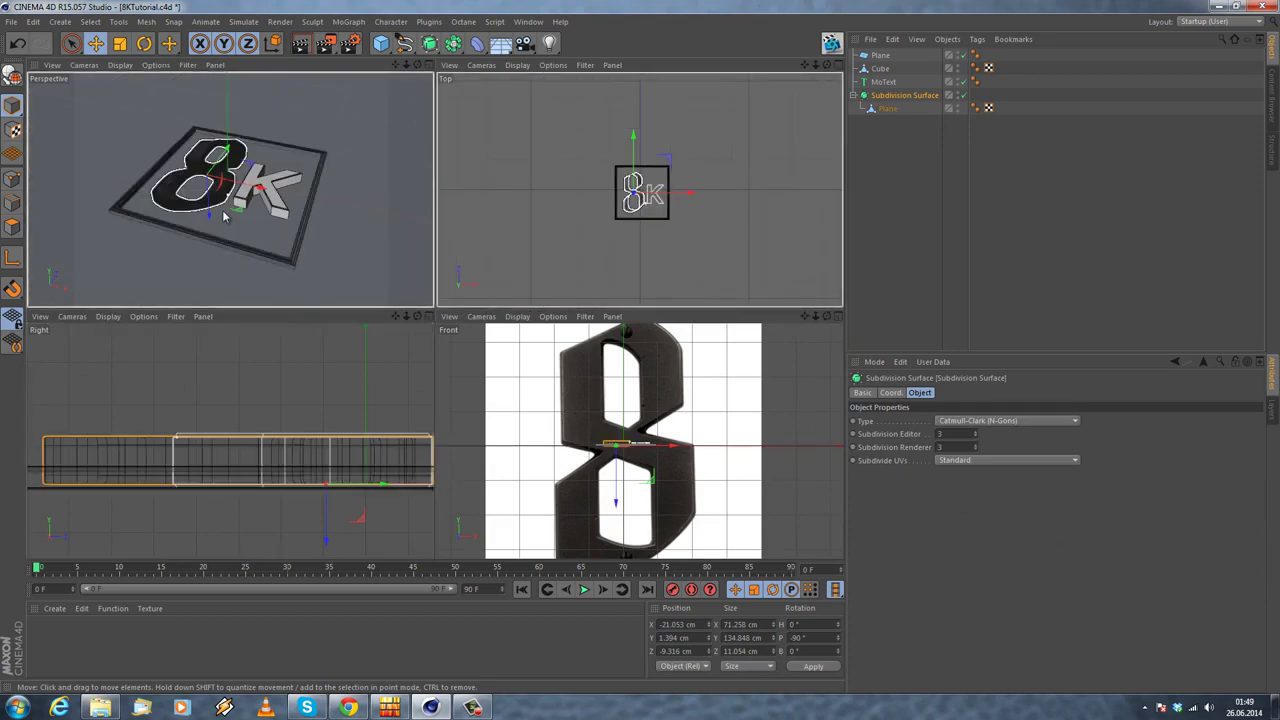
pyautogui.middleClick(288, 283)
pyautogui.scroll(10, 400, 408)
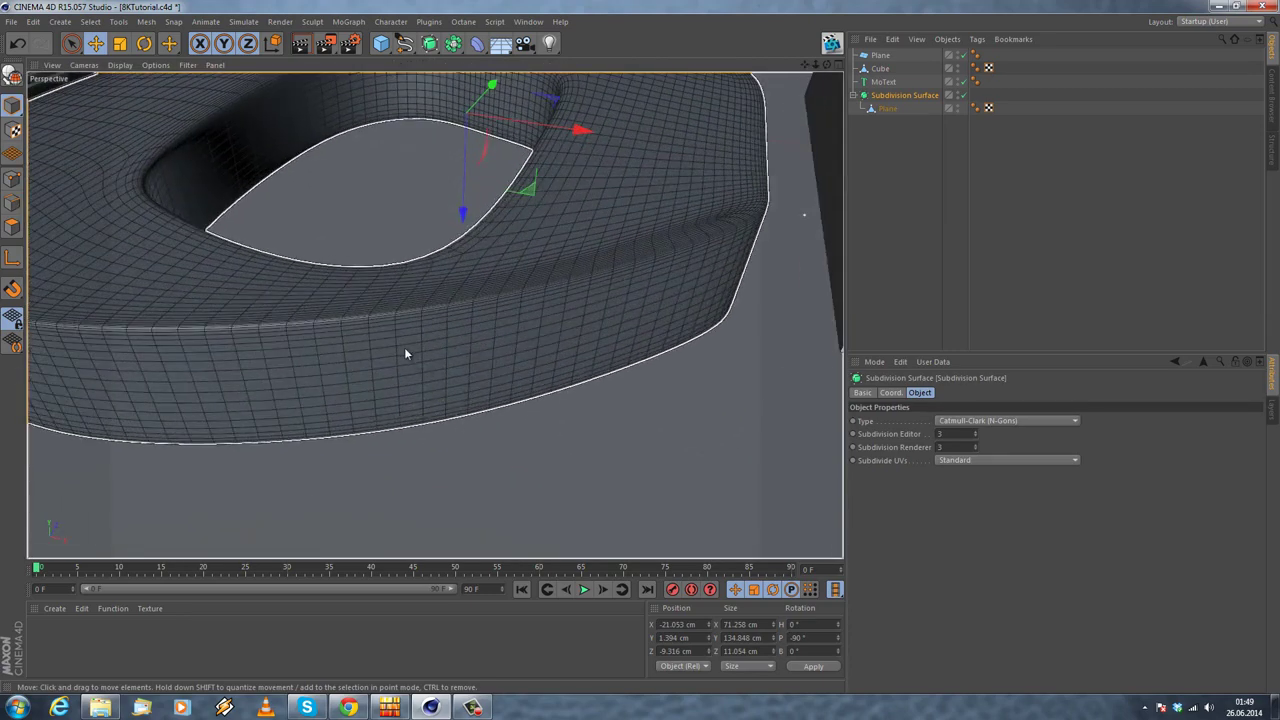
pyautogui.keyDown('alt'); pyautogui.moveTo(480, 396); pyautogui.dragTo(316, 274); pyautogui.keyUp('alt')
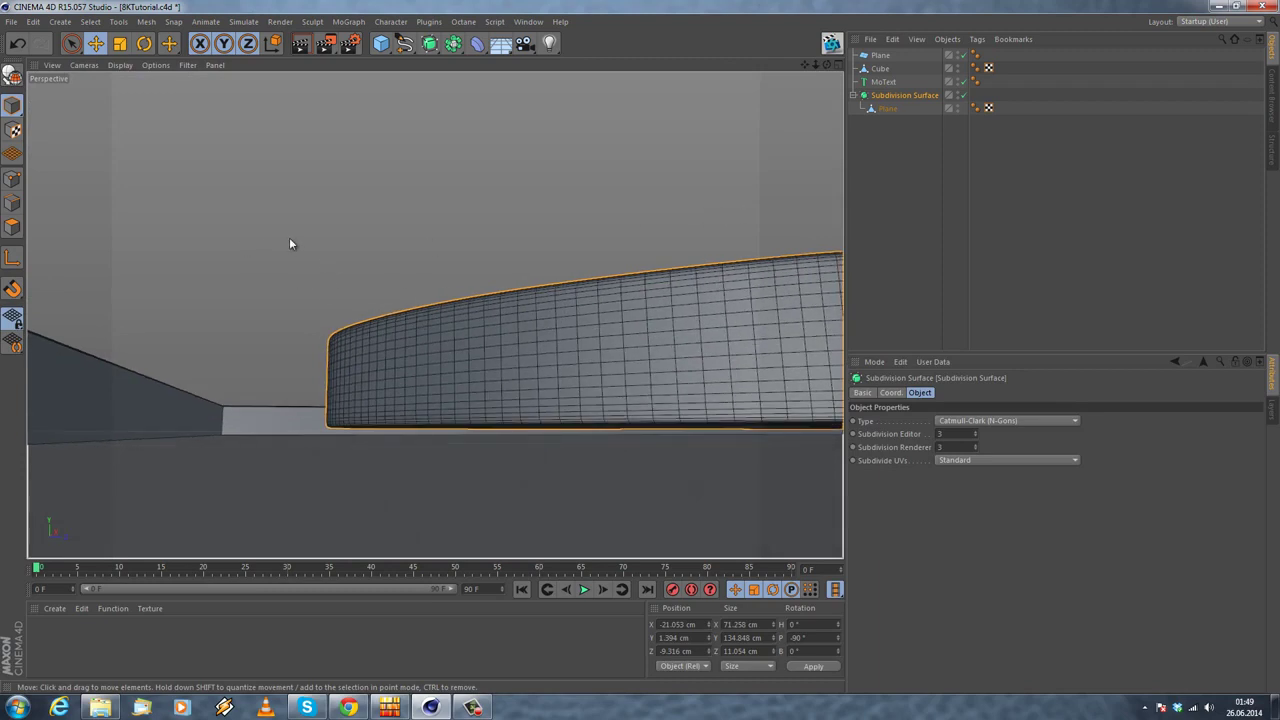
pyautogui.middleClick(290, 244)
pyautogui.middleClick(231, 403)
pyautogui.scroll(-4, 323, 270)
pyautogui.scroll(5, 564, 338)
pyautogui.moveTo(470, 461); pyautogui.dragTo(472, 467)
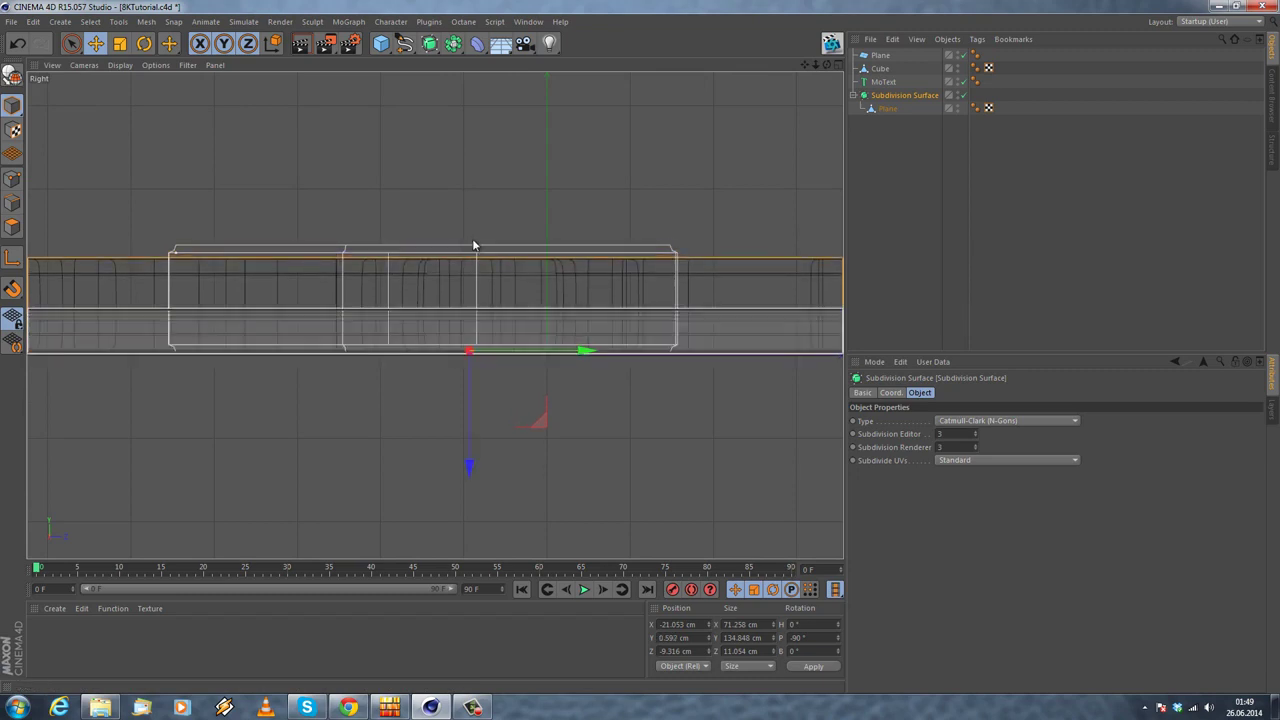
pyautogui.click(457, 188)
# Step: Select the K text object and set its End cap to Cap, removing the fillet from its underside
pyautogui.middleClick(468, 196)
pyautogui.middleClick(395, 188)
pyautogui.keyDown('alt'); pyautogui.moveTo(334, 324); pyautogui.dragTo(714, 308); pyautogui.keyUp('alt')
pyautogui.keyDown('alt'); pyautogui.moveTo(480, 322); pyautogui.dragTo(514, 329); pyautogui.keyUp('alt')
pyautogui.click(514, 329)
pyautogui.scroll(2, 512, 330)
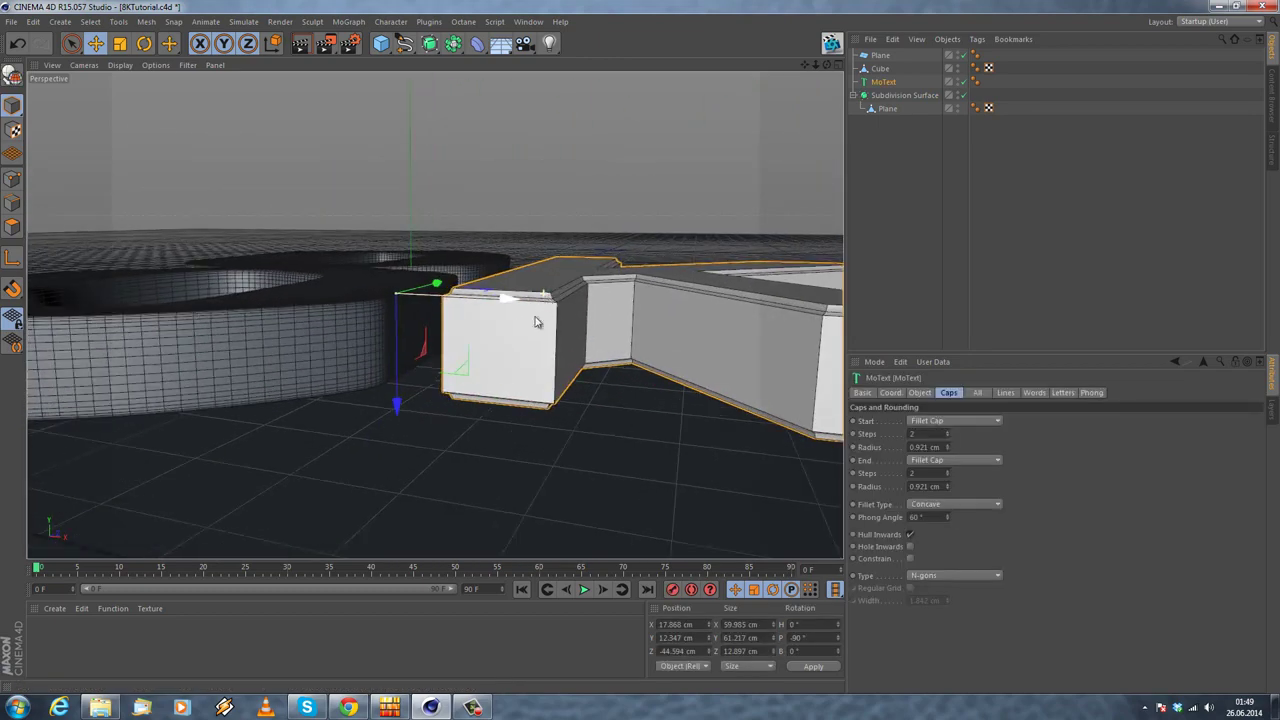
pyautogui.click(890, 84)
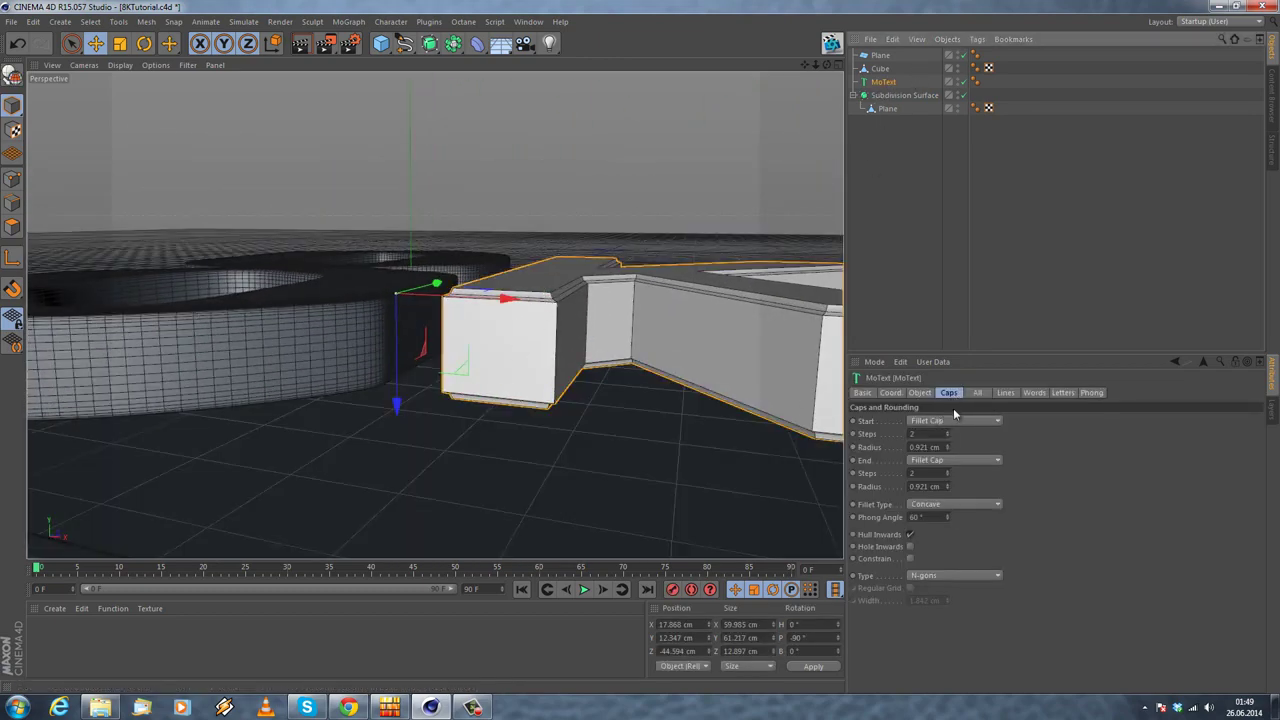
pyautogui.click(936, 461)
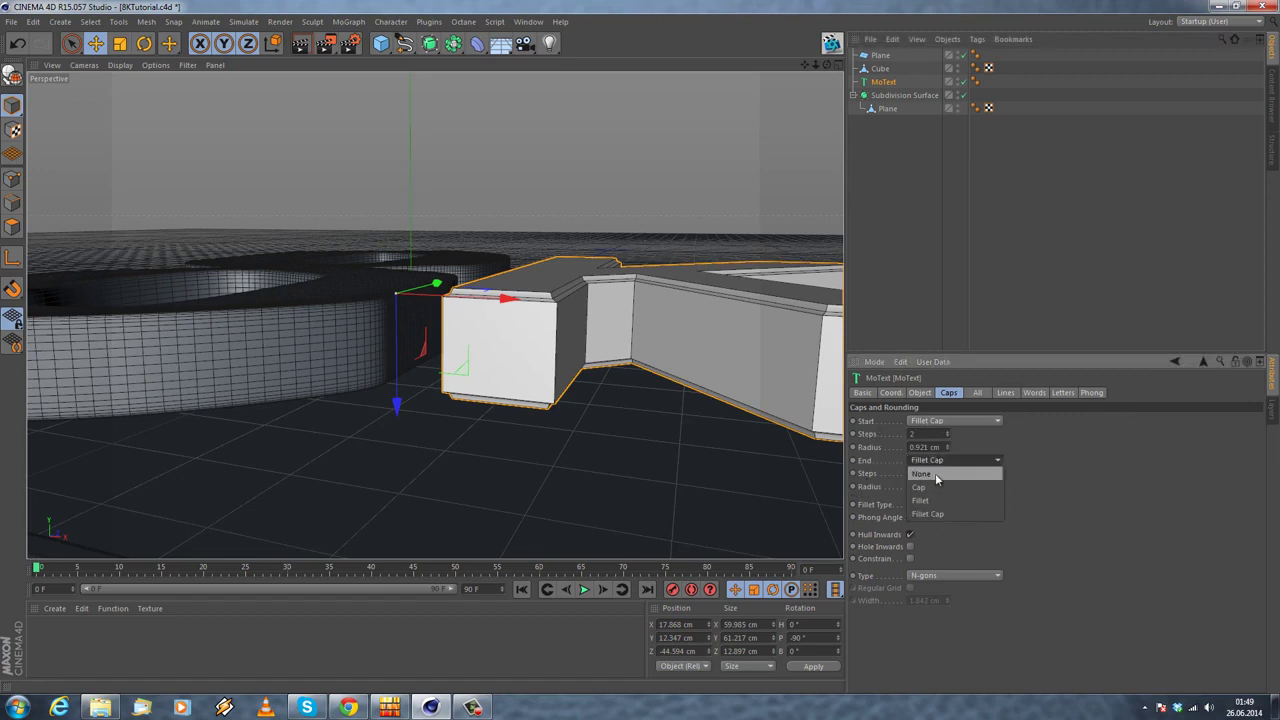
pyautogui.click(924, 487)
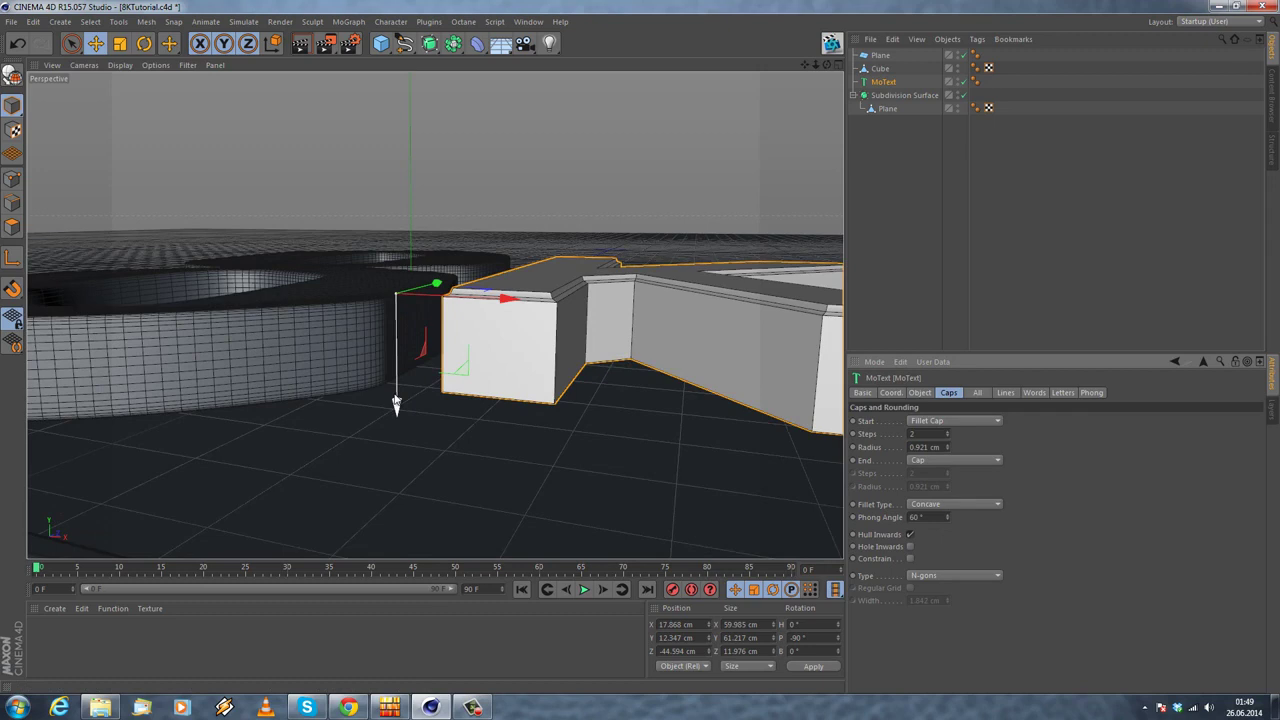
# Step: Move the K down about 1 cm in the side view so its base rests on the floor, and deselect it
pyautogui.middleClick(396, 402)
pyautogui.middleClick(266, 443)
pyautogui.moveTo(175, 367); pyautogui.dragTo(175, 379)
pyautogui.middleClick(180, 347)
pyautogui.middleClick(294, 143)
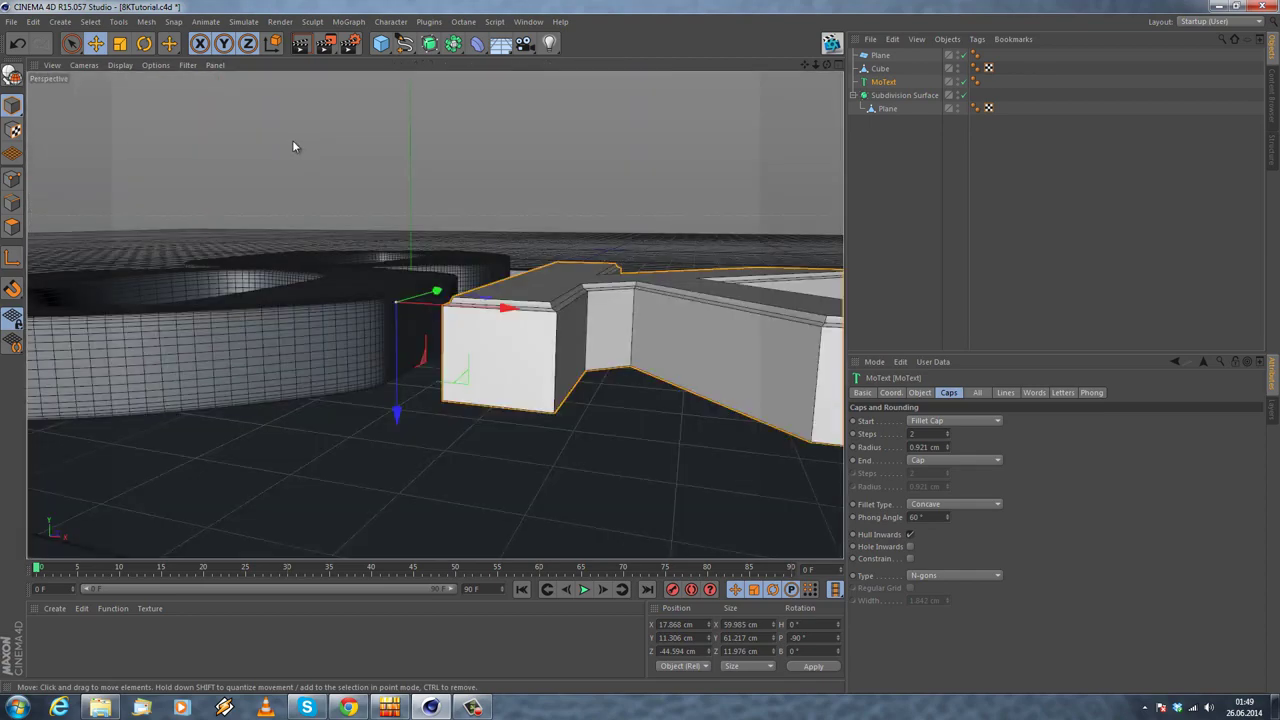
pyautogui.click(292, 140)
# Step: Frame the whole logo from an elevated perspective and render it in Octane's Live Viewer
pyautogui.scroll(-3, 460, 190)
pyautogui.keyDown('alt'); pyautogui.moveTo(461, 196); pyautogui.dragTo(451, 361); pyautogui.keyUp('alt')
pyautogui.scroll(-3, 450, 250)
pyautogui.keyDown('alt'); pyautogui.moveTo(451, 257); pyautogui.dragTo(520, 369); pyautogui.keyUp('alt')
pyautogui.keyDown('alt'); pyautogui.moveTo(520, 369); pyautogui.dragTo(465, 330, button='middle'); pyautogui.keyUp('alt')
pyautogui.scroll(-3, 499, 290)
pyautogui.scroll(2, 490, 288)
pyautogui.keyDown('alt'); pyautogui.moveTo(502, 286); pyautogui.dragTo(491, 232, button='middle'); pyautogui.keyUp('alt')
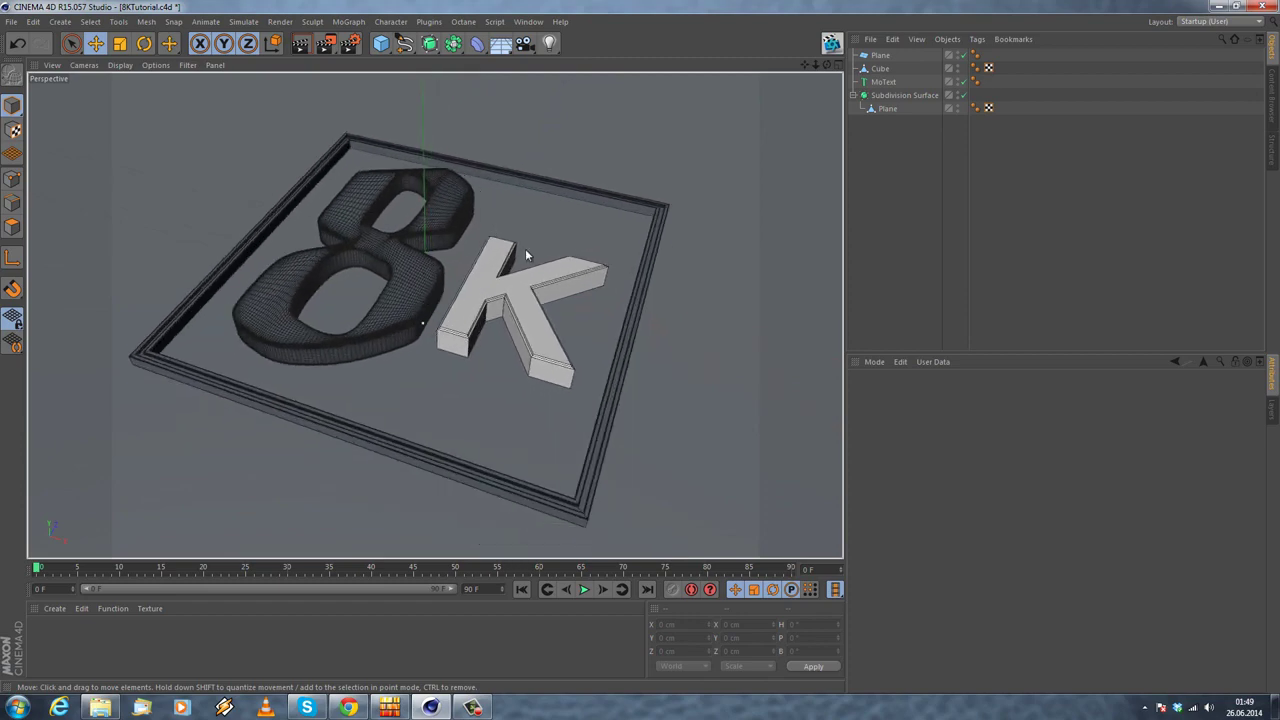
pyautogui.click(824, 47)
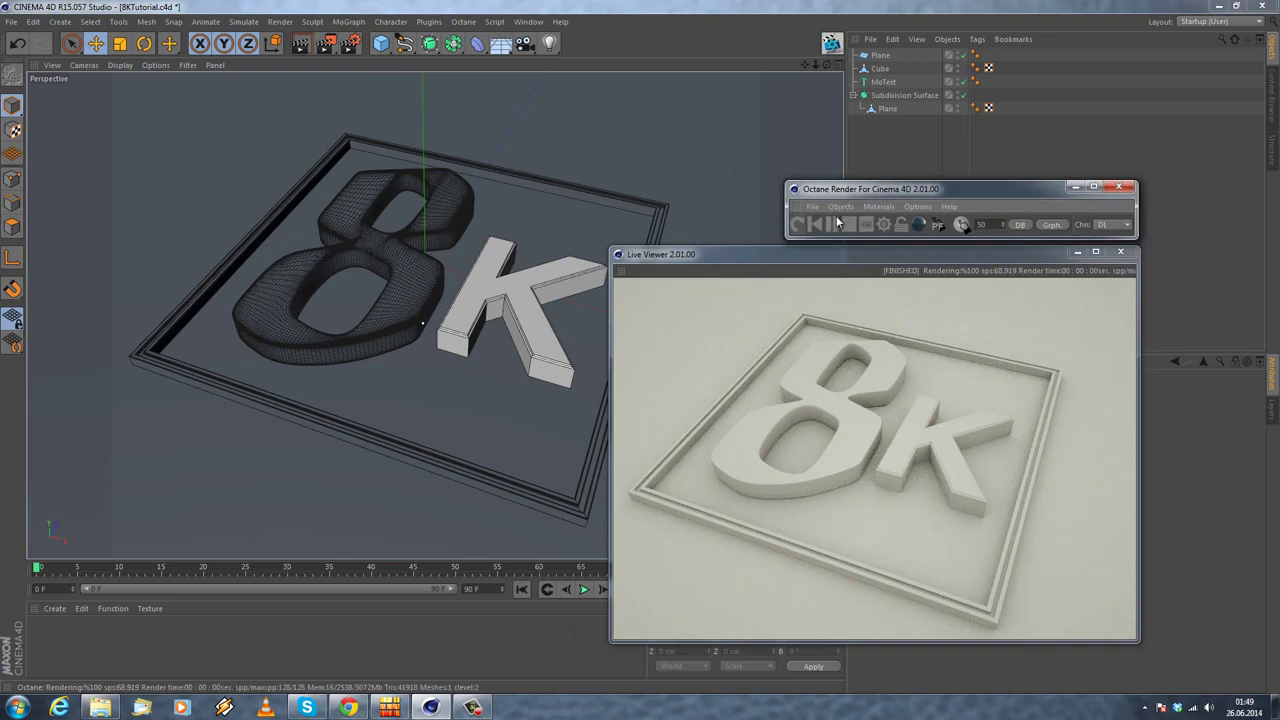
# Step: Add an Octane HDRI environment to the scene and move the Octane windows clear of the object settings
pyautogui.click(840, 206)
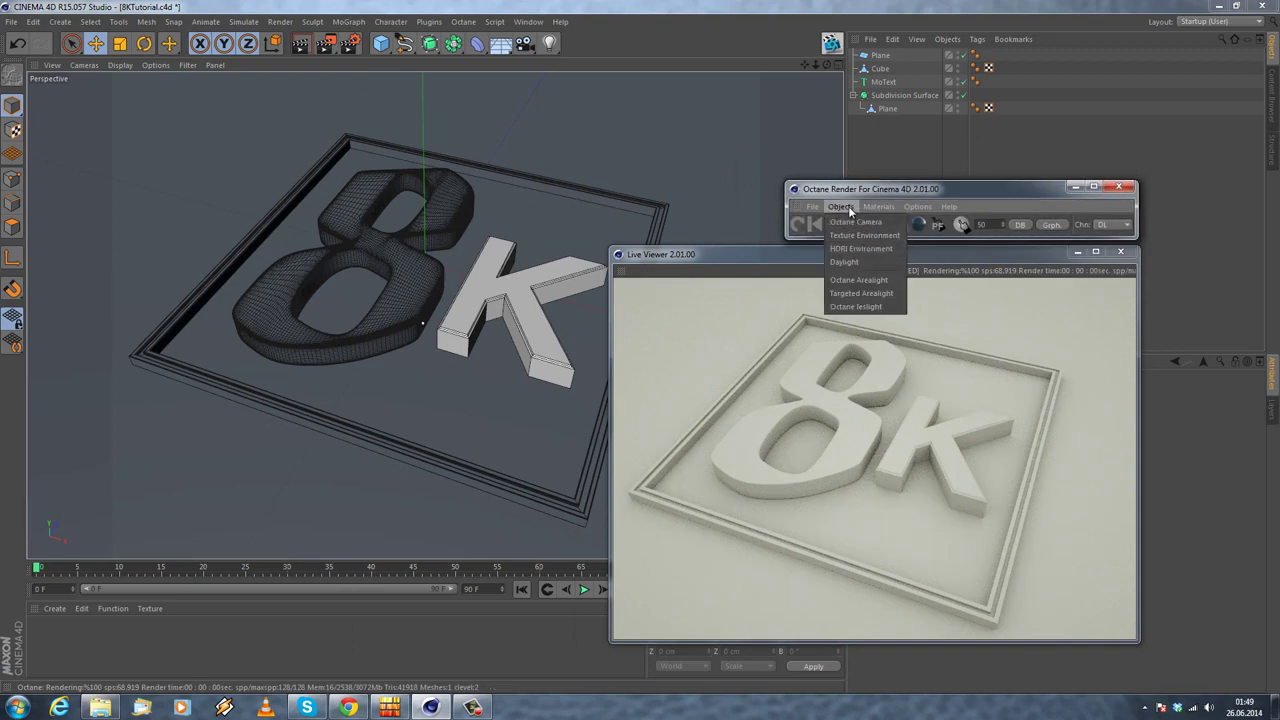
pyautogui.click(850, 263)
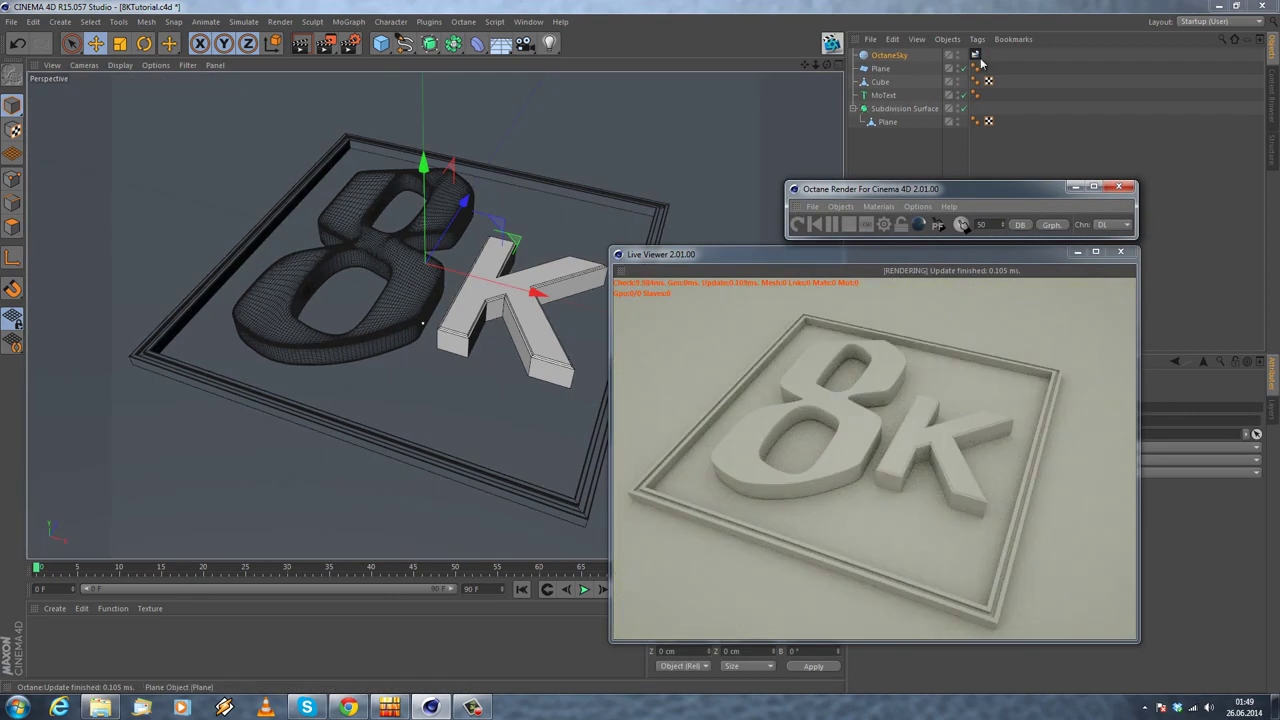
pyautogui.moveTo(962, 257); pyautogui.dragTo(680, 228)
pyautogui.moveTo(910, 190); pyautogui.dragTo(624, 163)
# Step: Load ReflSoft.hdr from D:\Clients\Philoro\Gold\Goldbarren\tex as the sky's environment image
pyautogui.click(1019, 408)
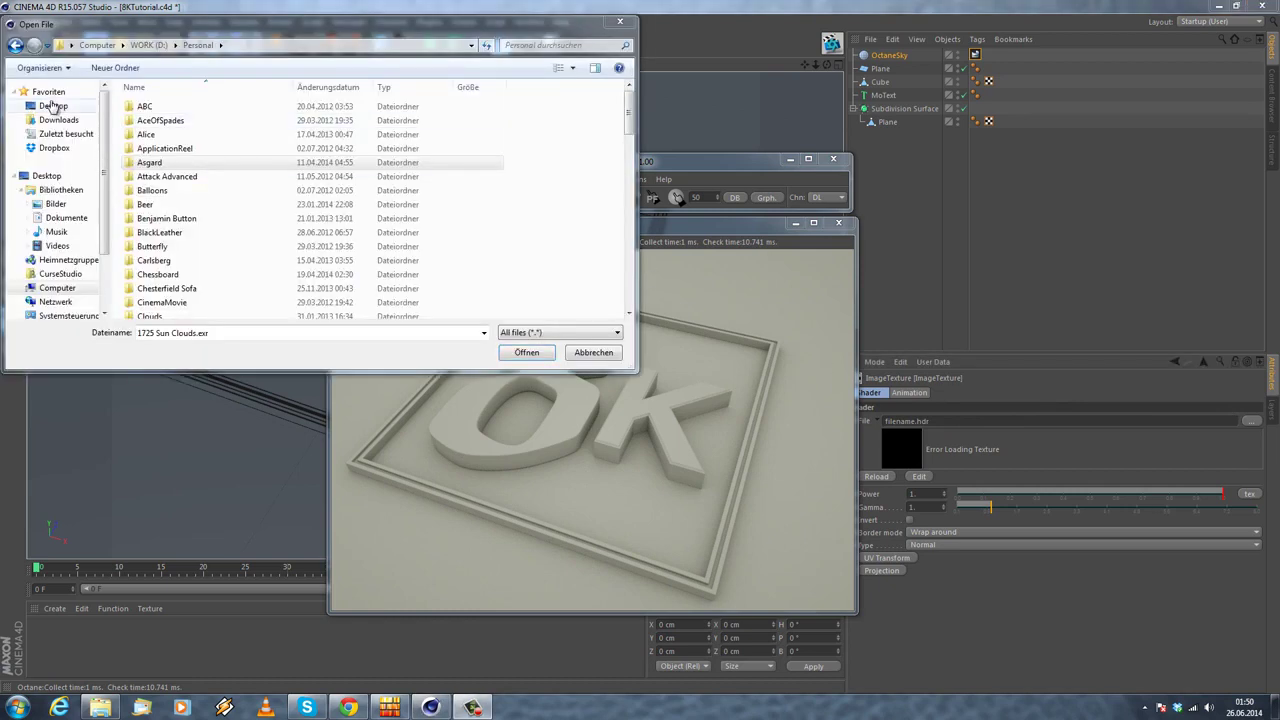
pyautogui.click(148, 45)
pyautogui.scroll(3, 166, 140)
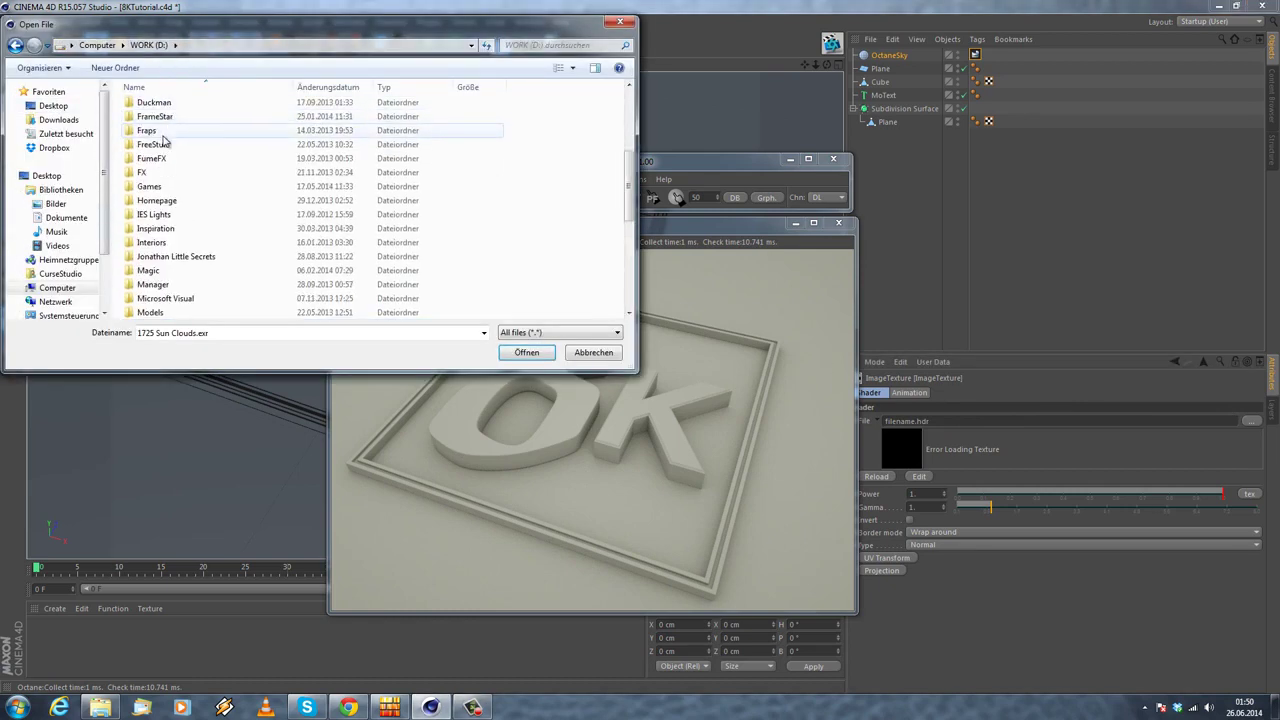
pyautogui.scroll(3, 166, 140)
pyautogui.doubleClick(157, 248)
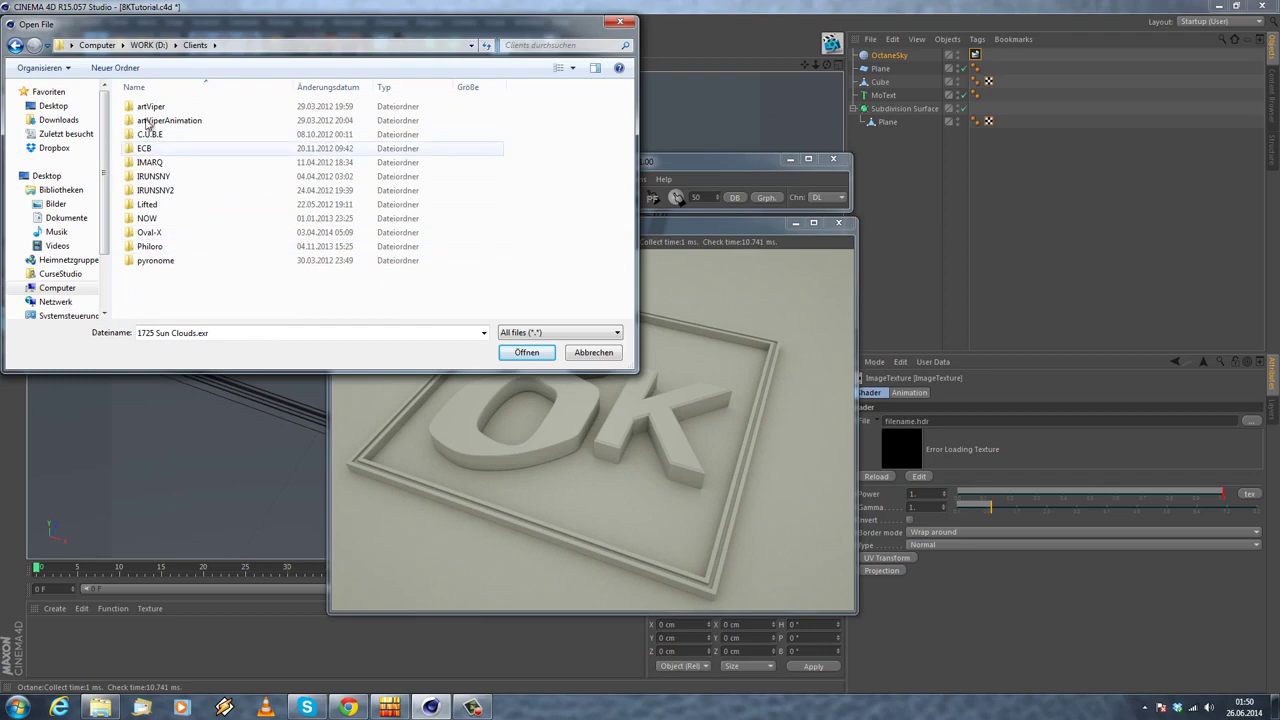
pyautogui.doubleClick(145, 245)
pyautogui.doubleClick(159, 108)
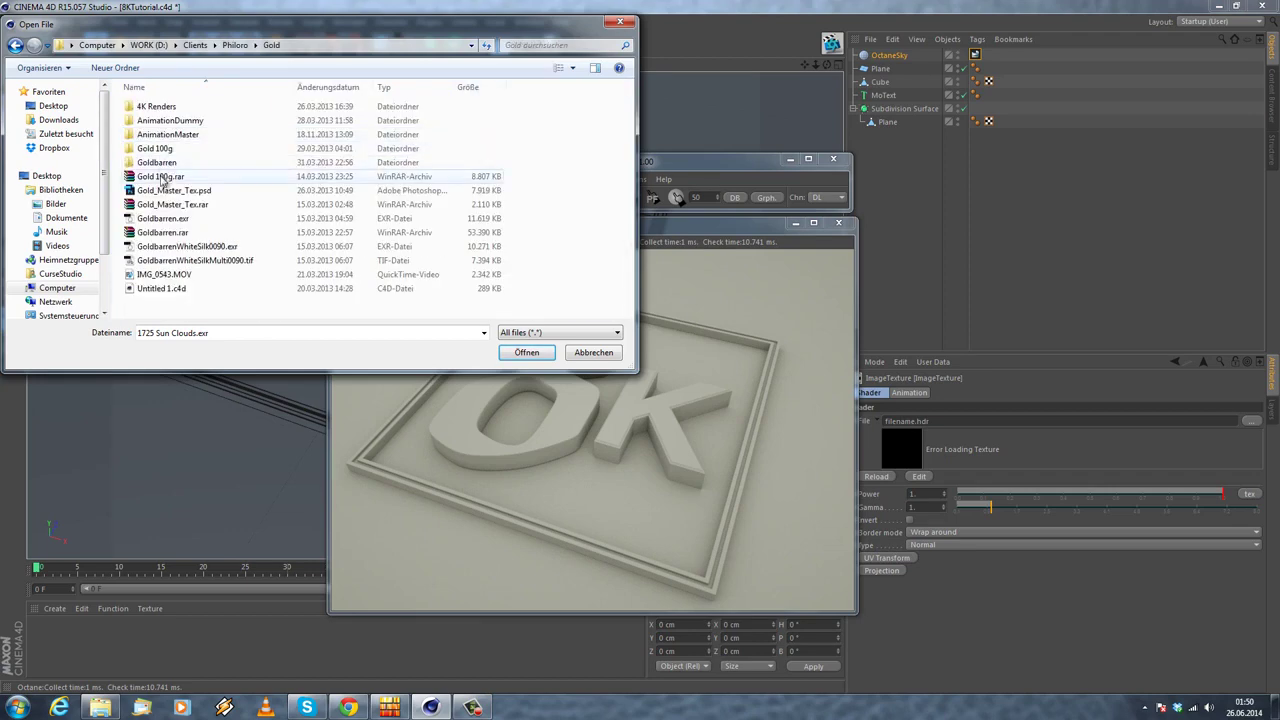
pyautogui.doubleClick(183, 164)
pyautogui.doubleClick(150, 106)
pyautogui.click(449, 120)
pyautogui.click(525, 353)
pyautogui.click(722, 402)
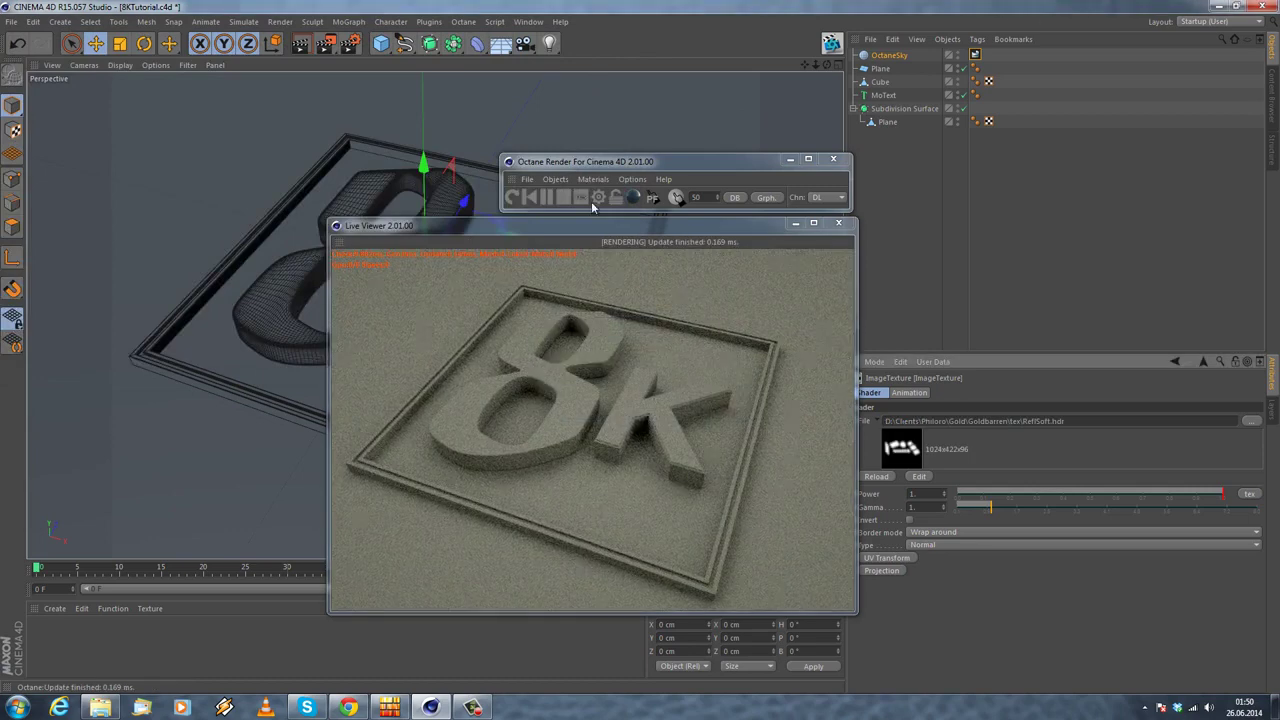
# Step: Switch Octane's render kernel to Pathtracing, close its settings, and move the Octane windows clear of the object settings
pyautogui.click(600, 198)
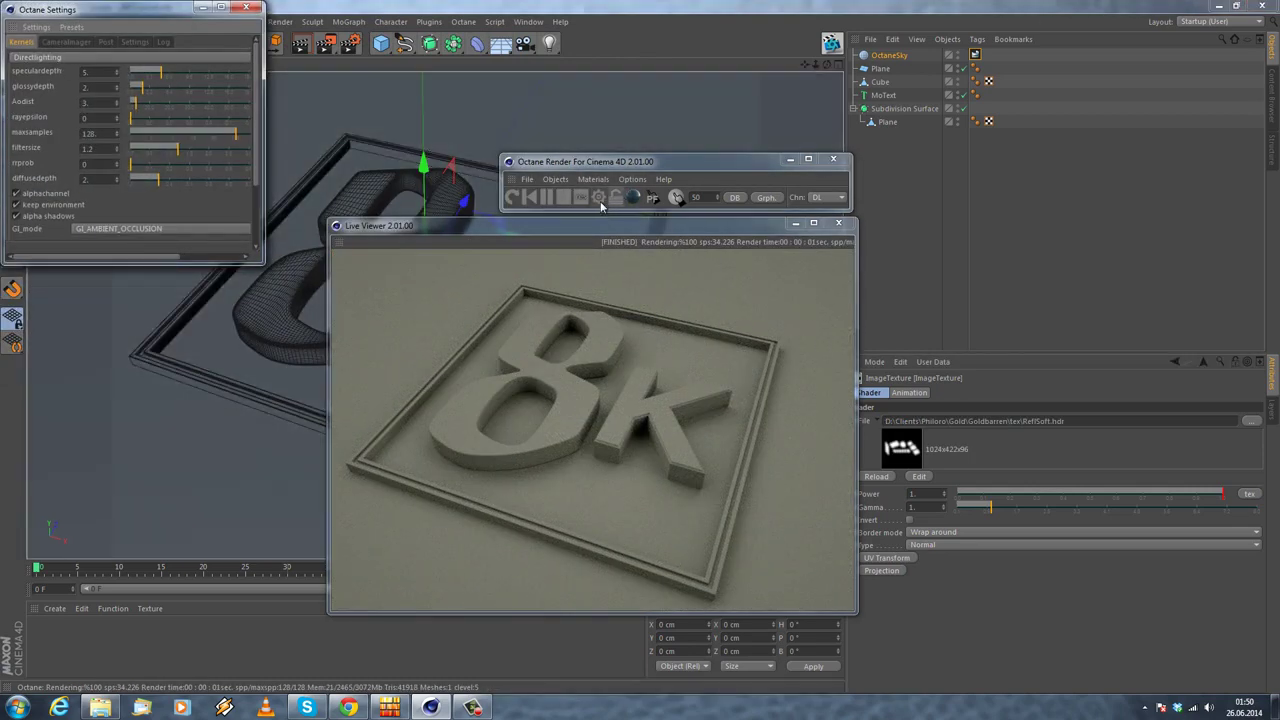
pyautogui.click(64, 58)
pyautogui.click(64, 98)
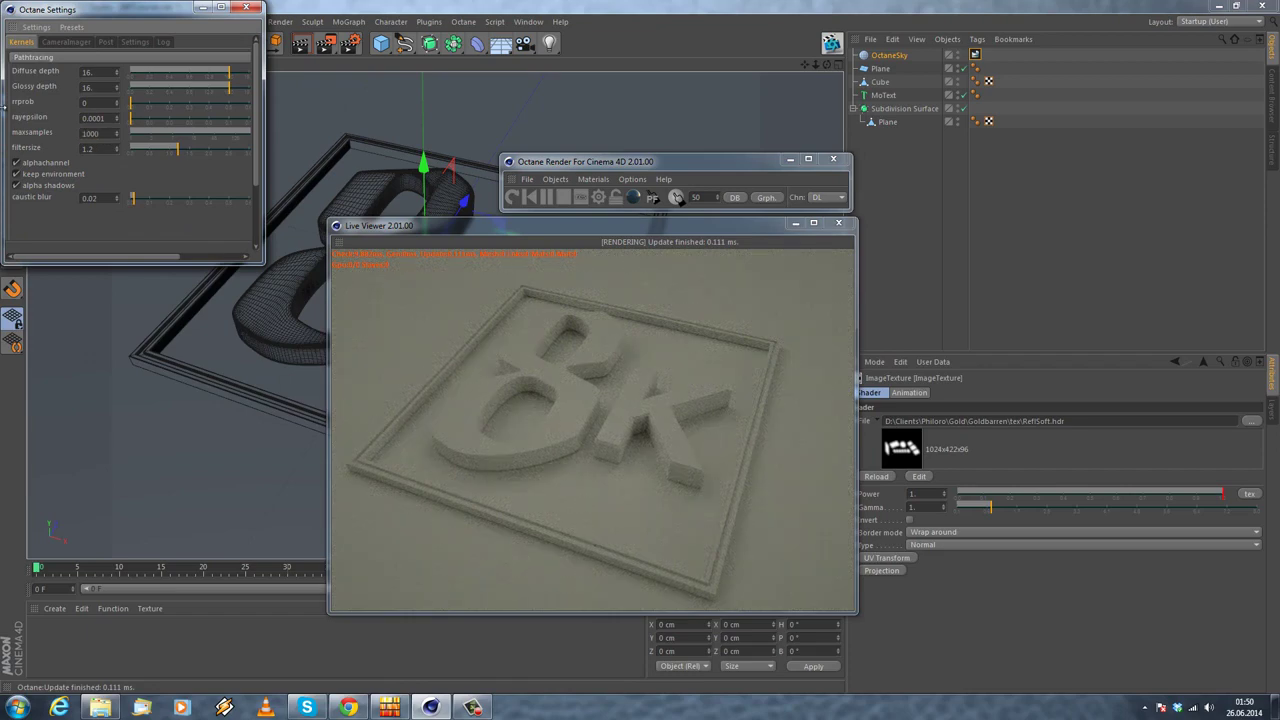
pyautogui.click(253, 11)
pyautogui.moveTo(654, 224); pyautogui.dragTo(567, 212)
pyautogui.moveTo(722, 164); pyautogui.dragTo(640, 159)
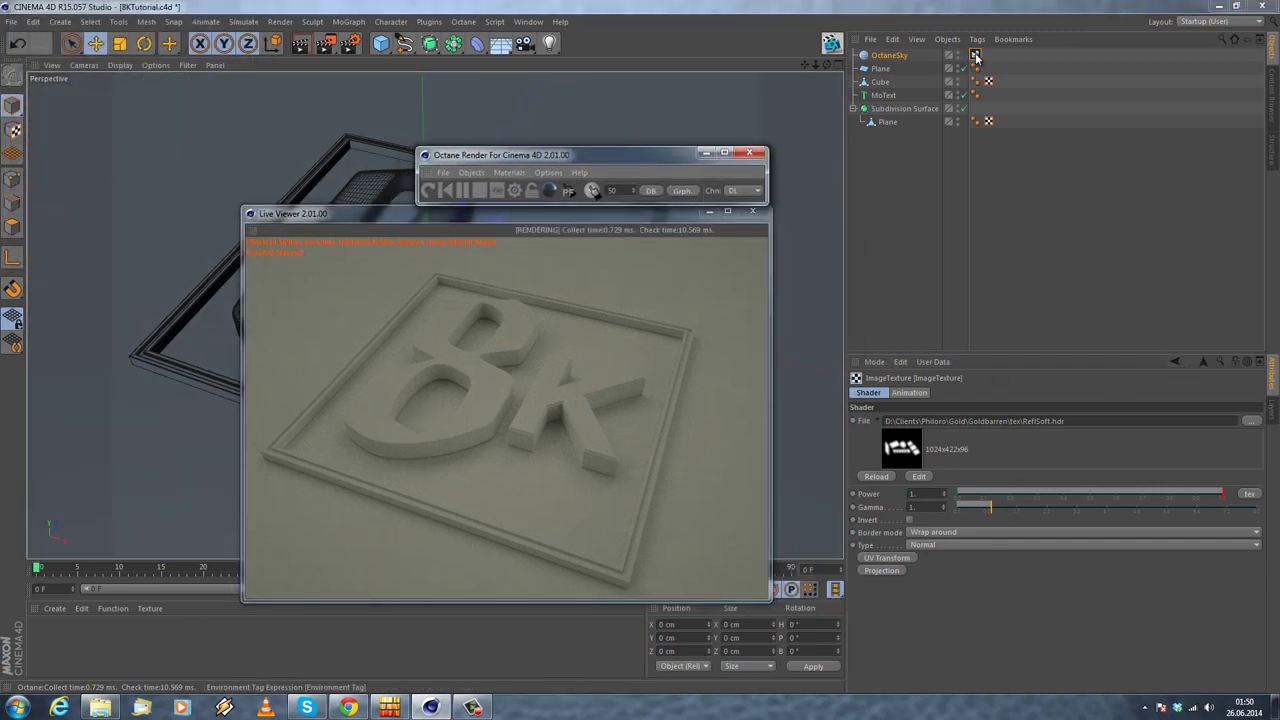
# Step: Set the power of the OctaneSky's HDRI environment to 3
pyautogui.click(975, 55)
pyautogui.moveTo(912, 461); pyautogui.dragTo(797, 417)
pyautogui.write('3')
pyautogui.press('Return')
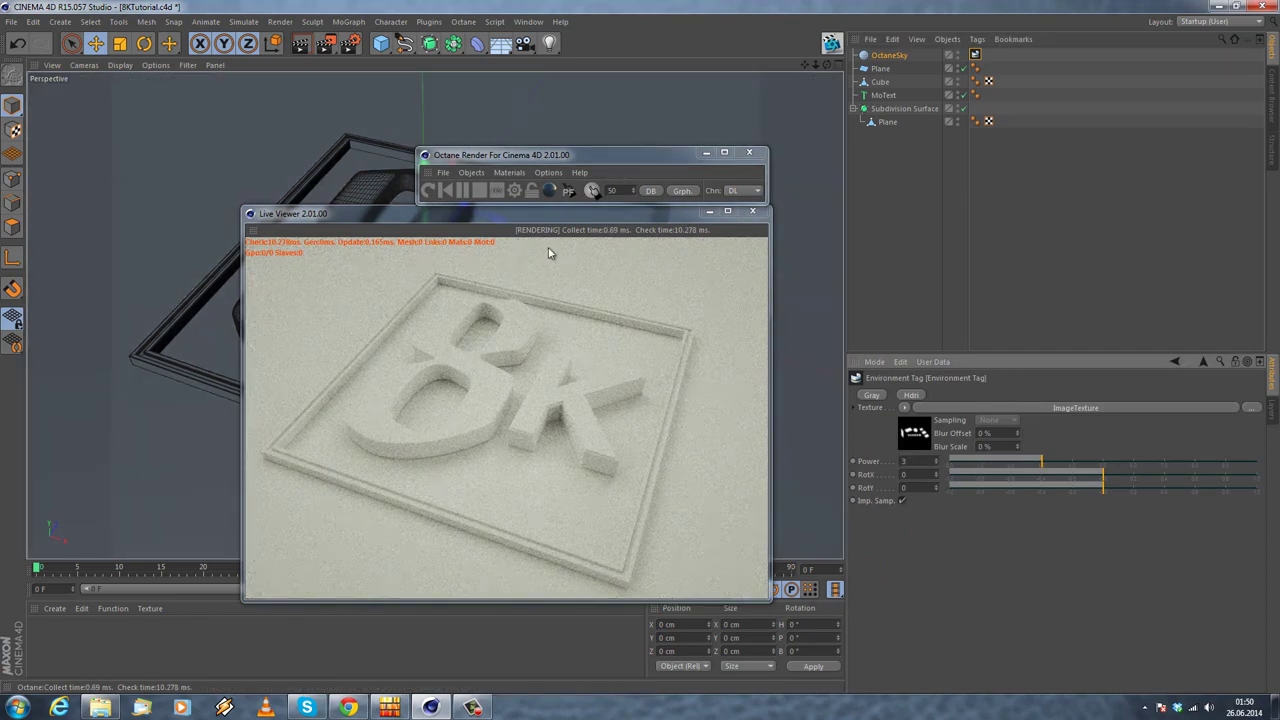
pyautogui.moveTo(663, 154)
pyautogui.mouseDown()
pyautogui.moveTo(646, 156)
pyautogui.moveTo(657, 152)
pyautogui.mouseUp()
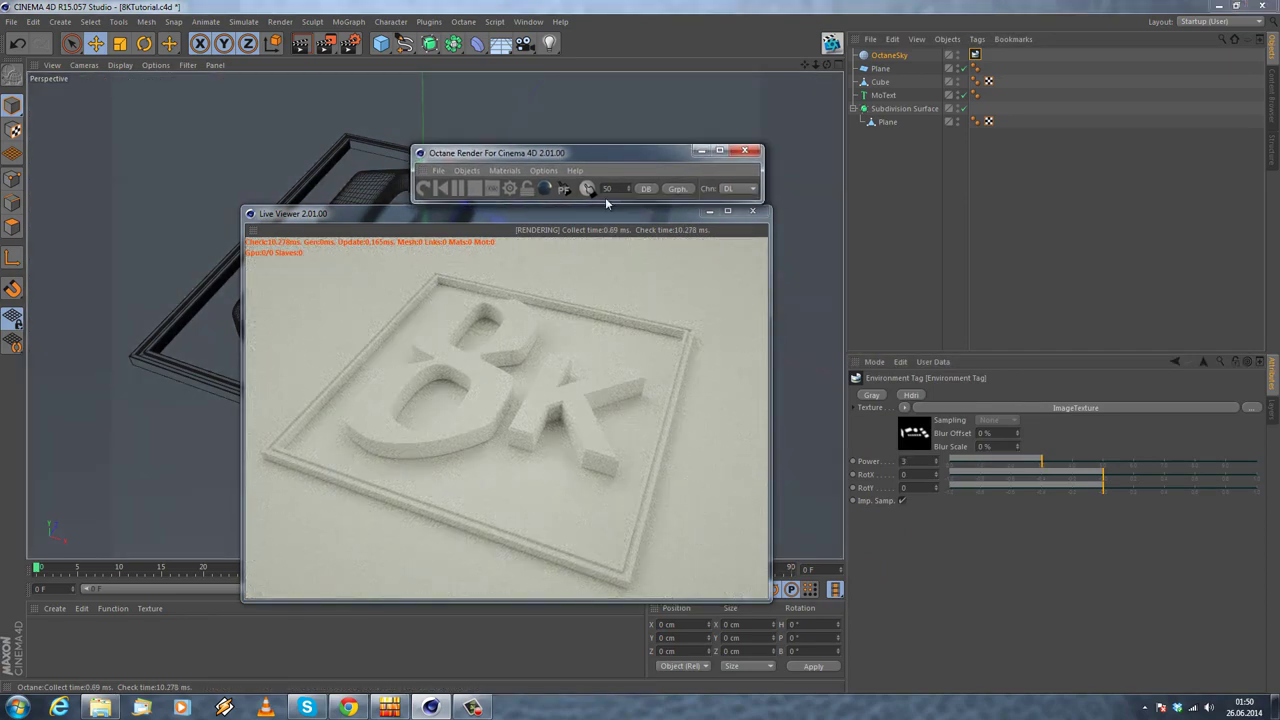
# Step: Create a new Octane material and set its material type to Glossy
pyautogui.click(54, 610)
pyautogui.moveTo(91, 513)
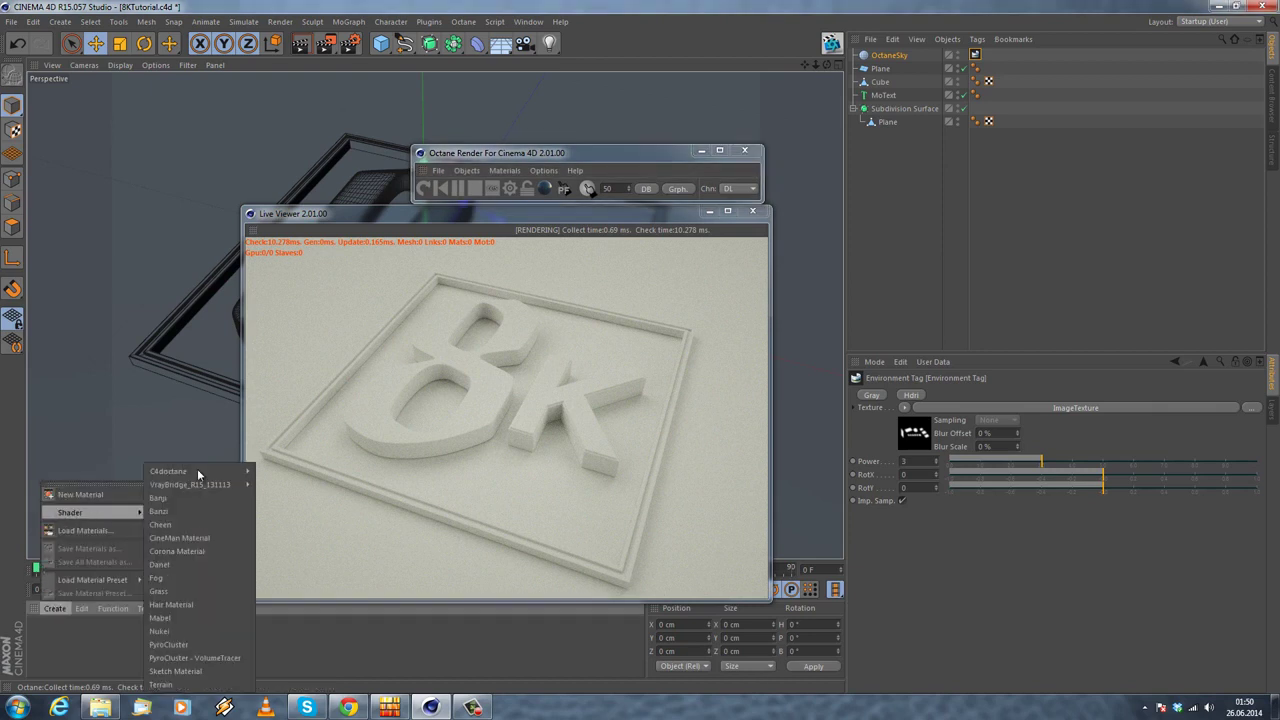
pyautogui.moveTo(198, 473)
pyautogui.click(295, 472)
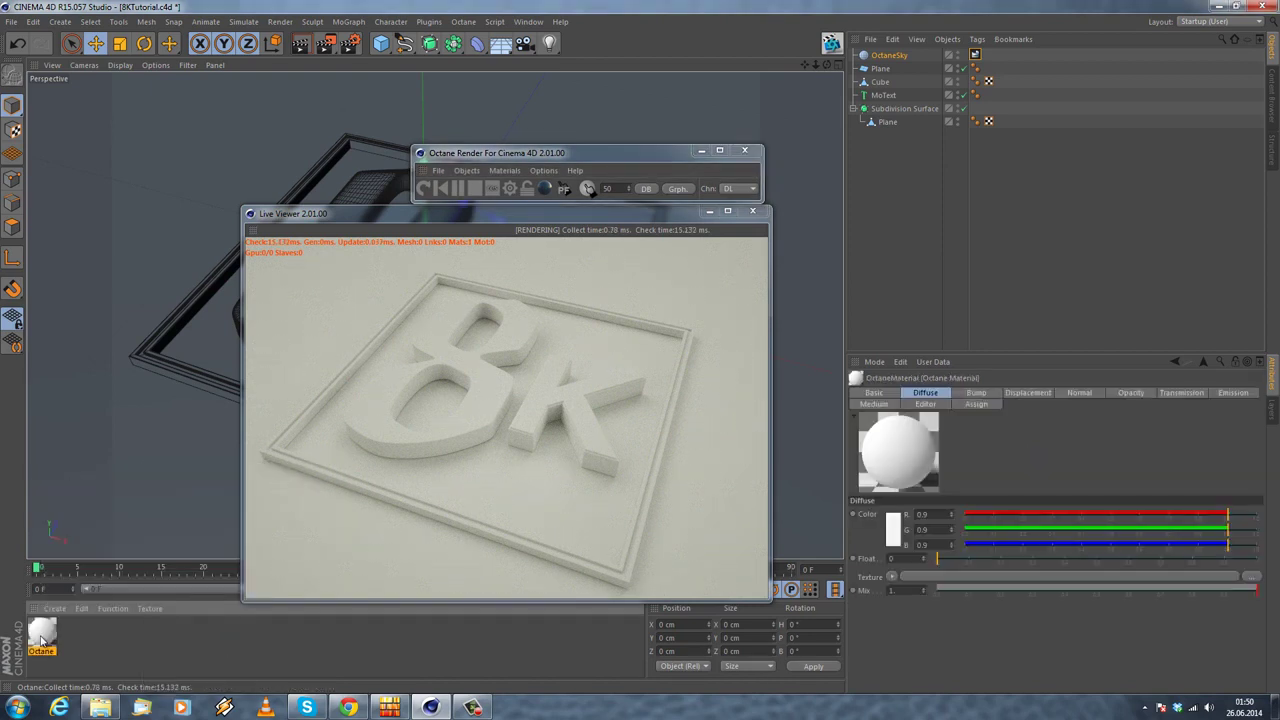
pyautogui.doubleClick(42, 637)
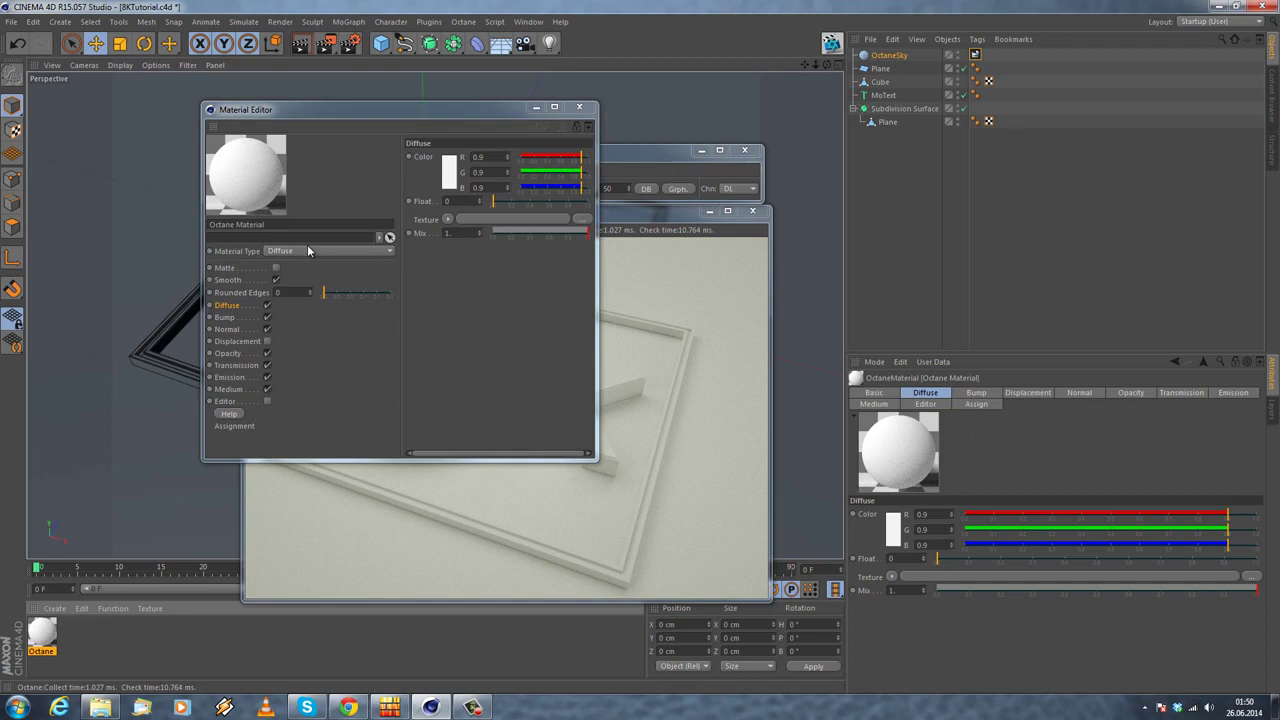
pyautogui.click(300, 251)
pyautogui.click(290, 278)
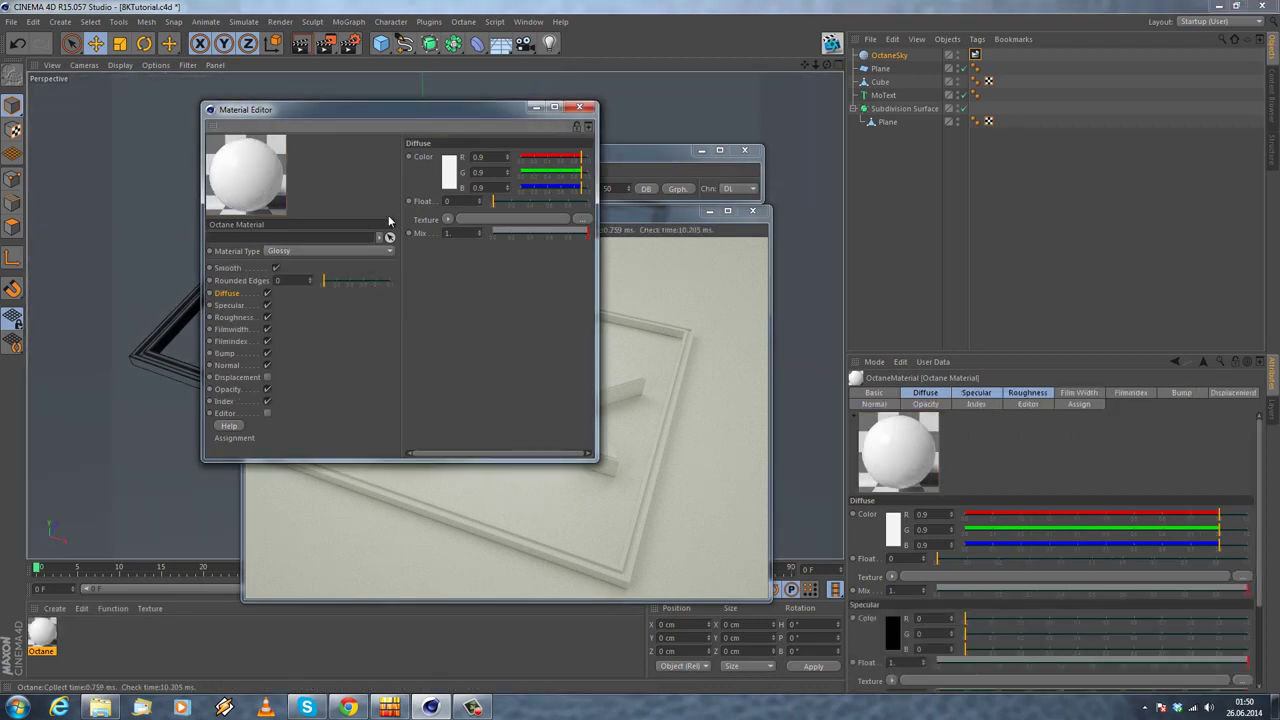
# Step: Enlarge the Material Editor and set the glossy material's diffuse color to a brightness of 10%
pyautogui.moveTo(594, 462); pyautogui.dragTo(756, 544)
pyautogui.click(452, 180)
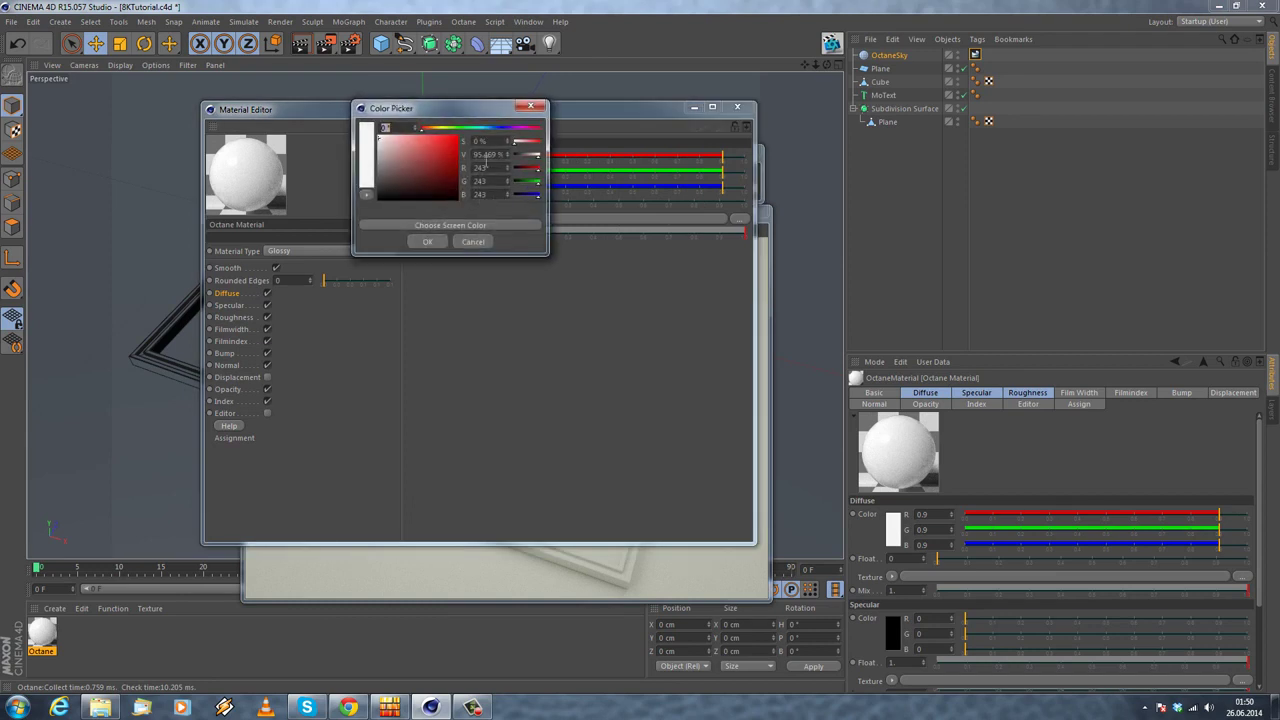
pyautogui.write('10')
pyautogui.press('Return')
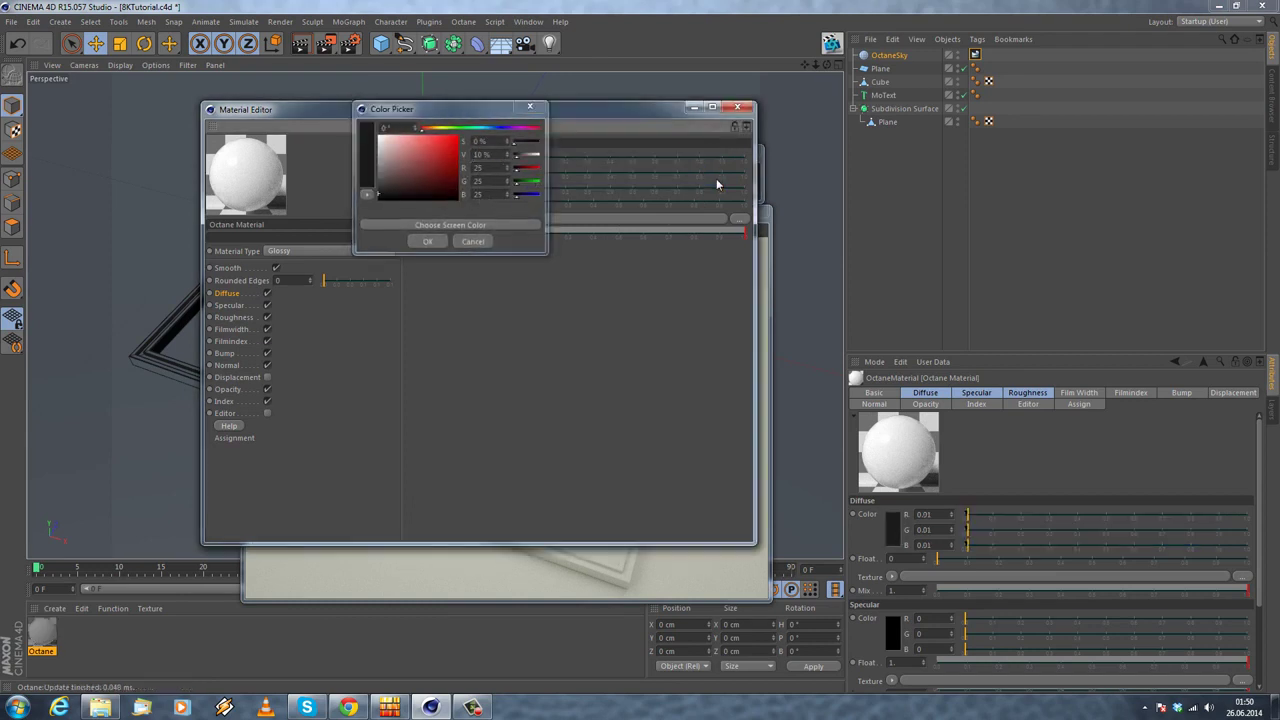
# Step: Adjust the glossy material's index for mirror-like reflections, set its roughness float to about 0.026, and close the editor
pyautogui.click(225, 402)
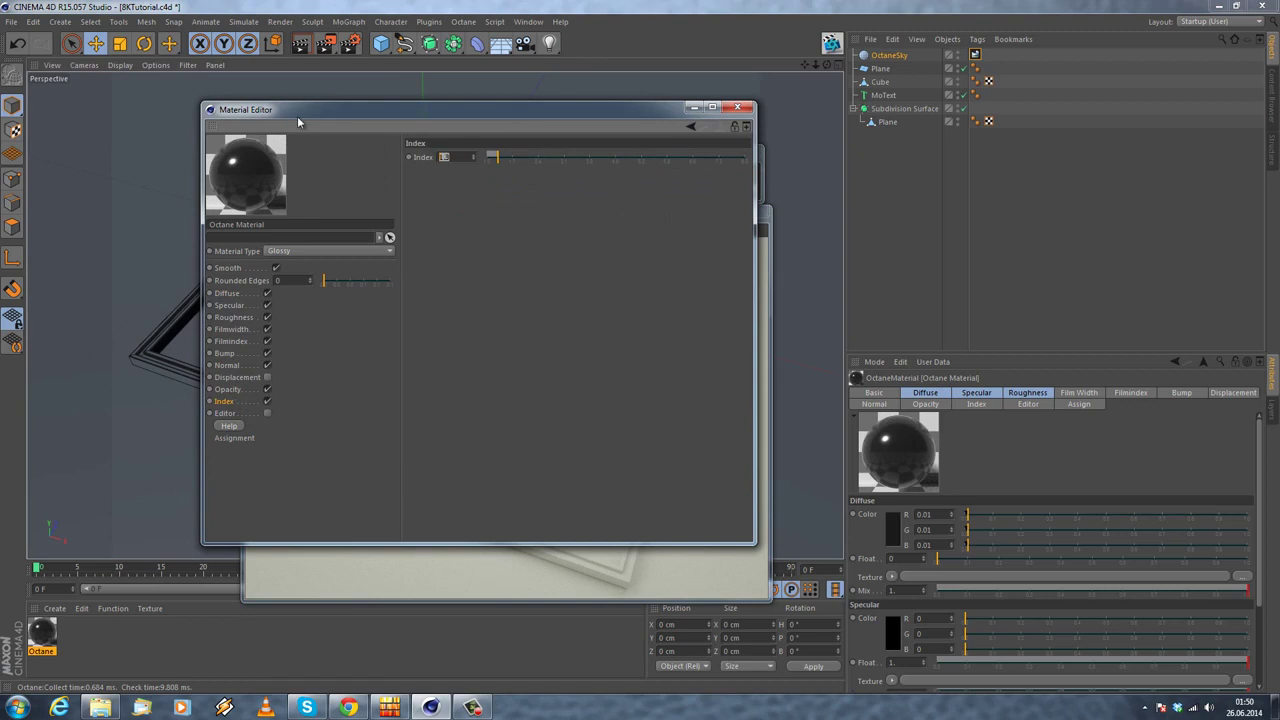
pyautogui.click(236, 317)
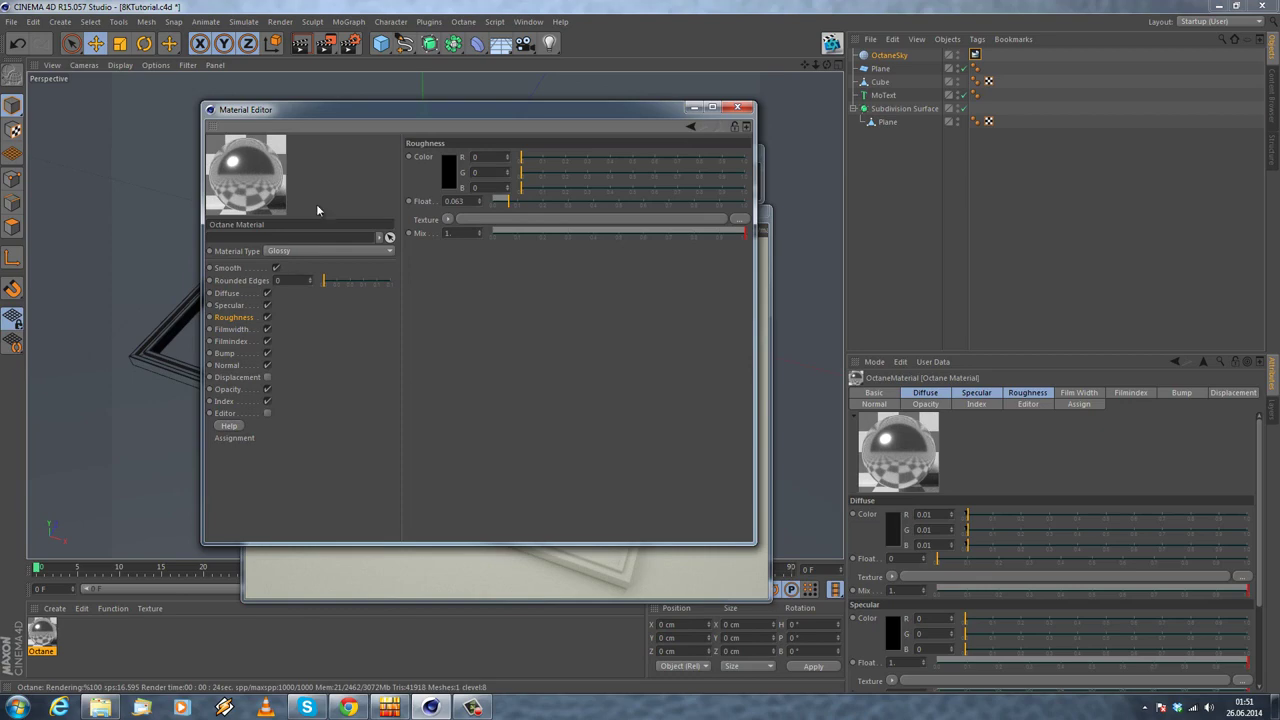
pyautogui.click(502, 201)
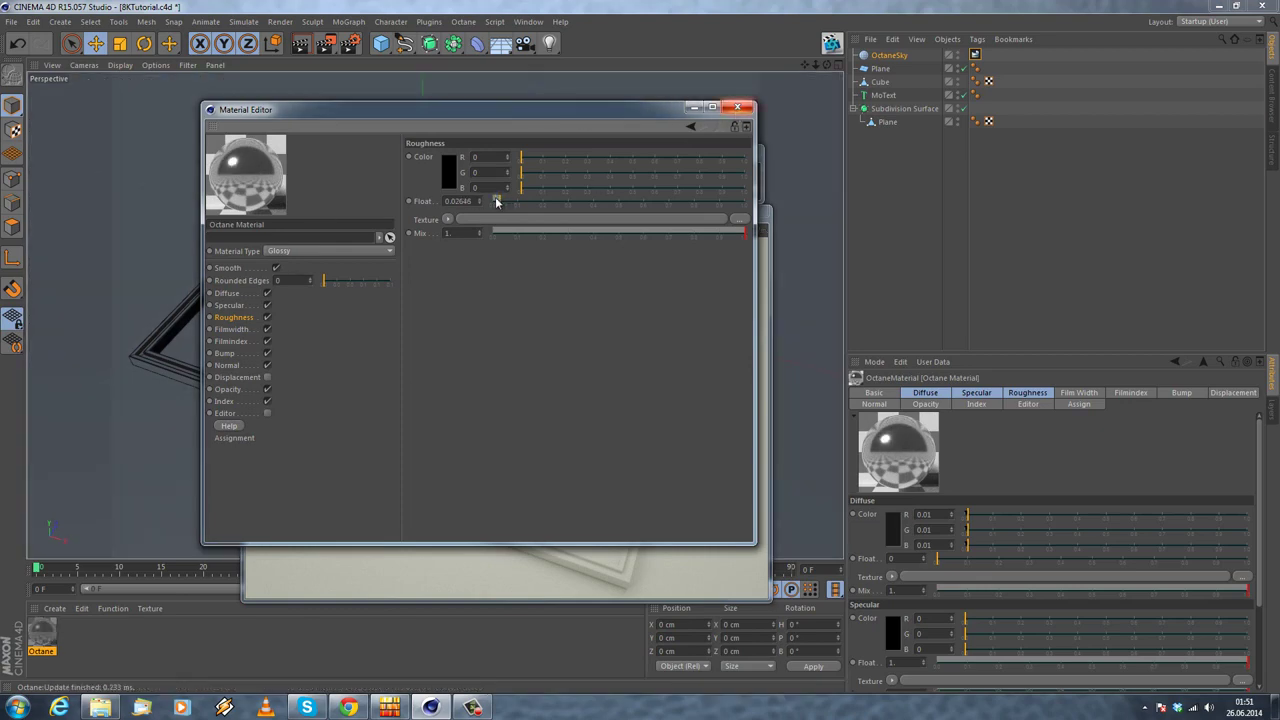
pyautogui.click(736, 109)
# Step: Apply the glossy Octane material to the square frame object Cube and rename that object Rectangle
pyautogui.moveTo(47, 638); pyautogui.dragTo(965, 97)
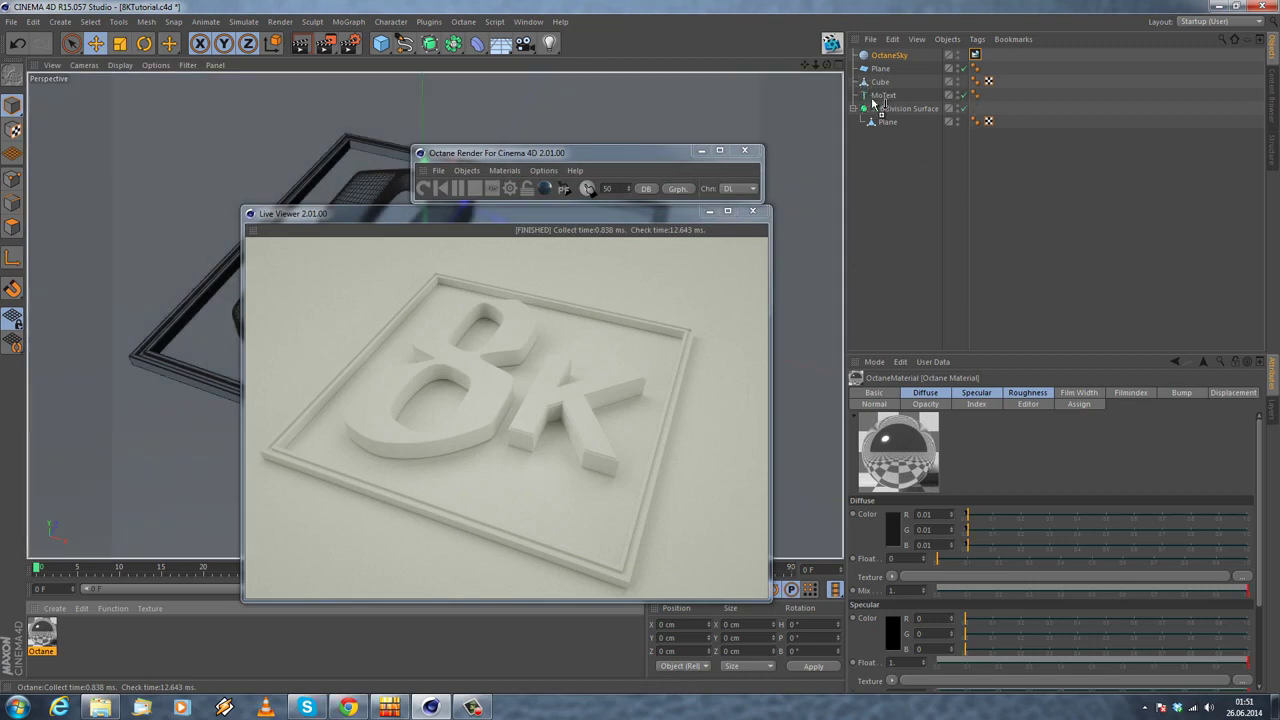
pyautogui.moveTo(889, 85); pyautogui.dragTo(889, 84)
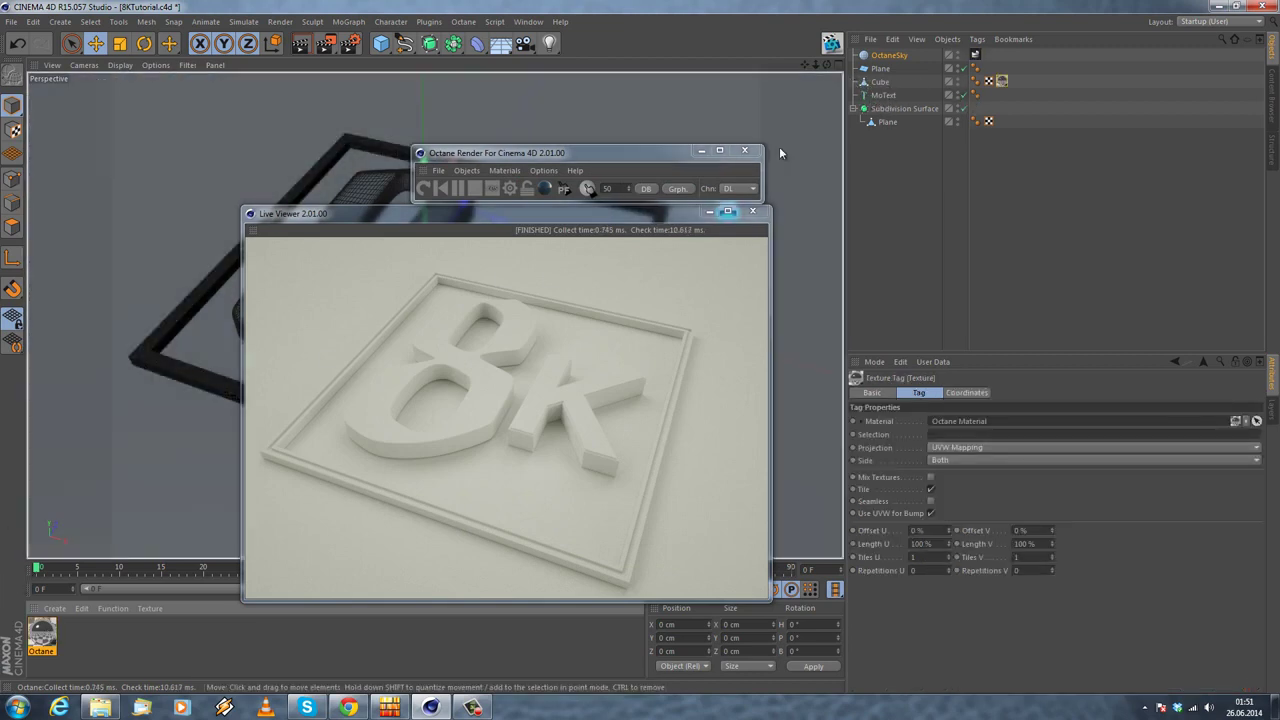
pyautogui.click(880, 82)
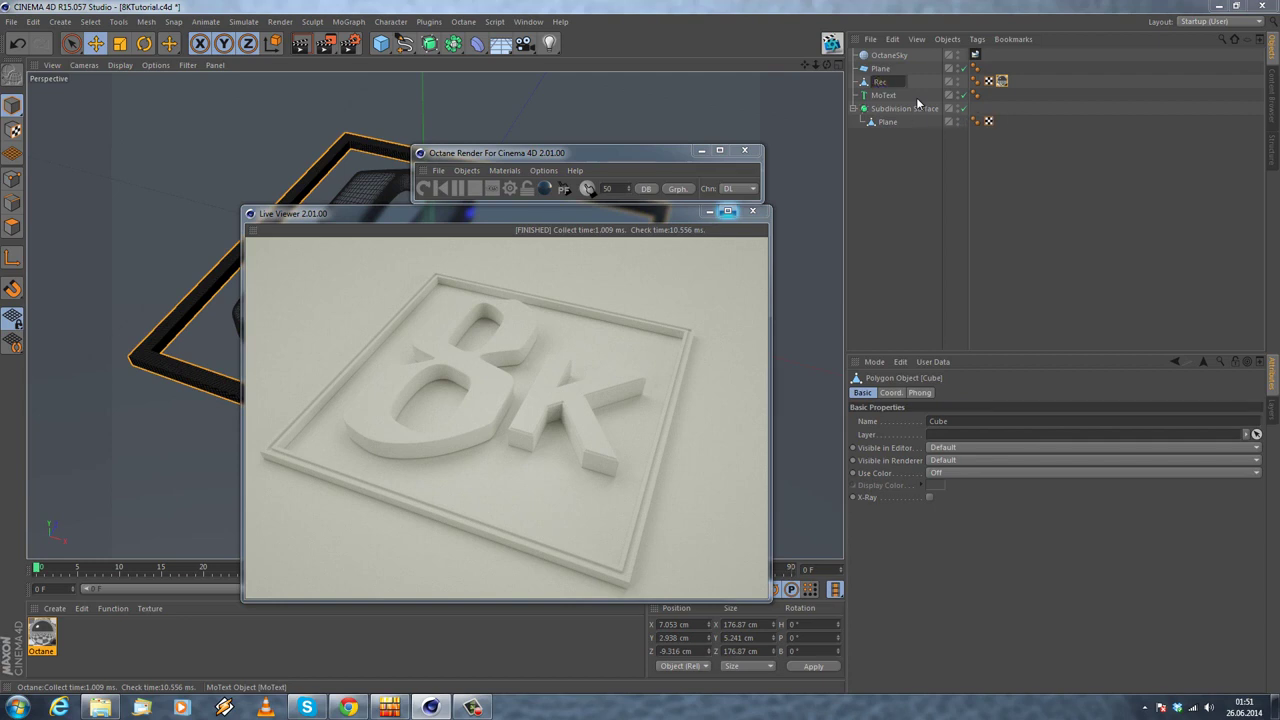
pyautogui.write('e')
pyautogui.press('Return')
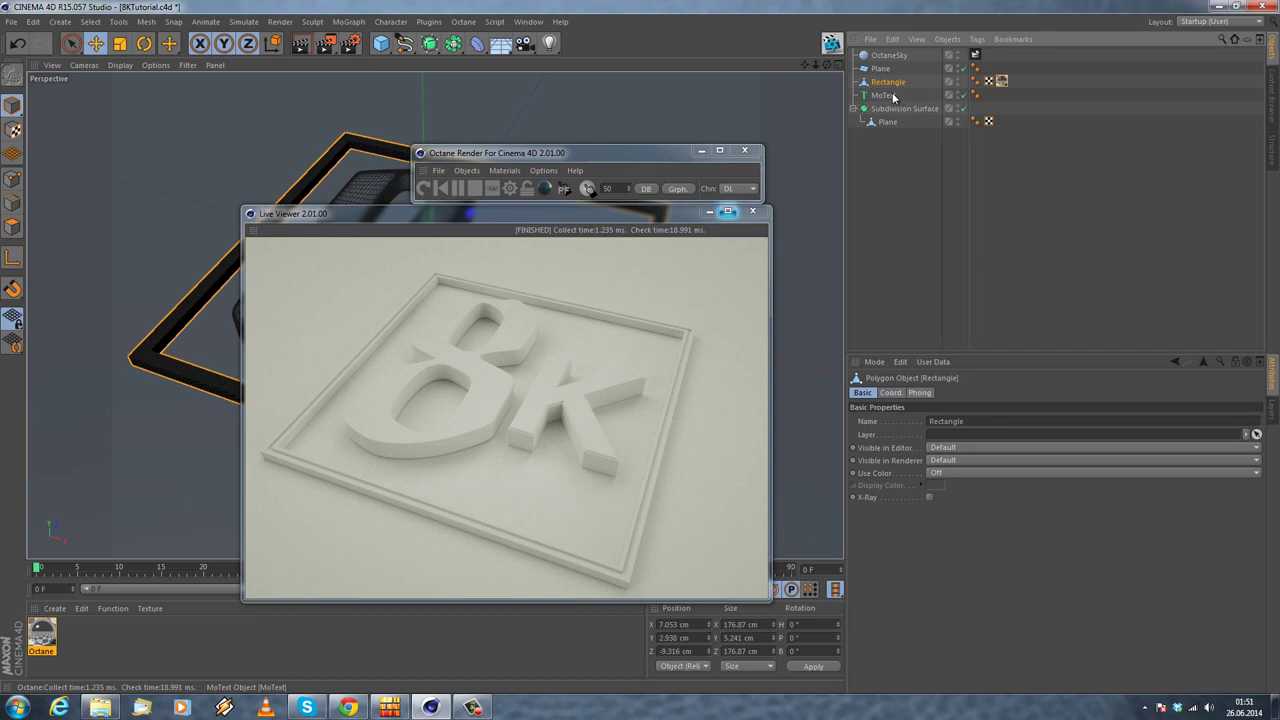
# Step: Rename the MoText object K, and rename both the Subdivision Surface and its child plane 8
pyautogui.doubleClick(884, 95)
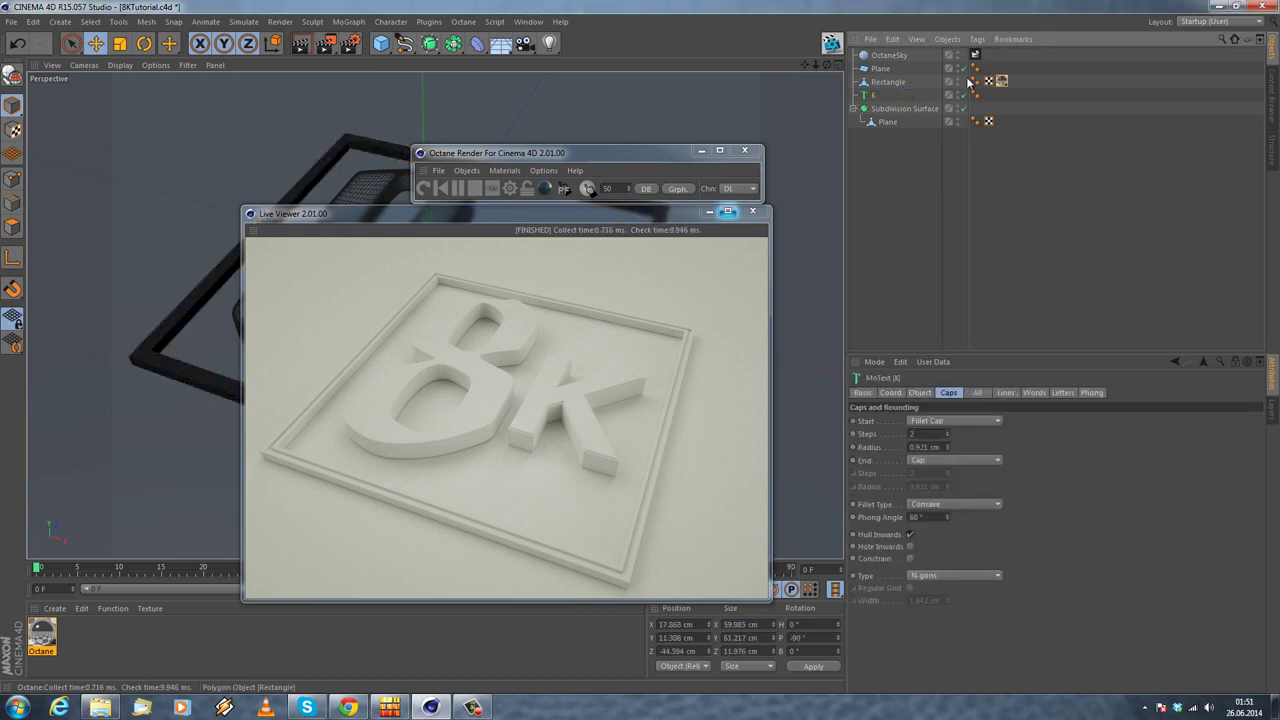
pyautogui.click(930, 108)
pyautogui.write('8')
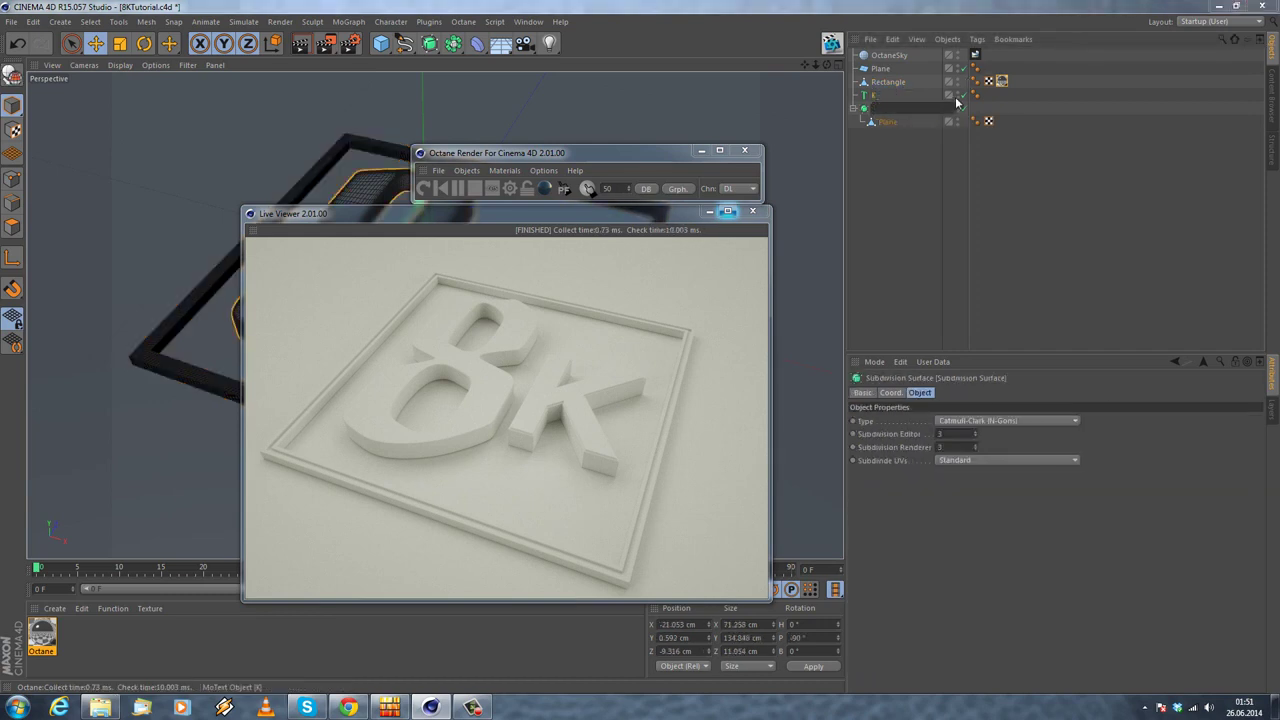
pyautogui.press('Return')
pyautogui.doubleClick(886, 121)
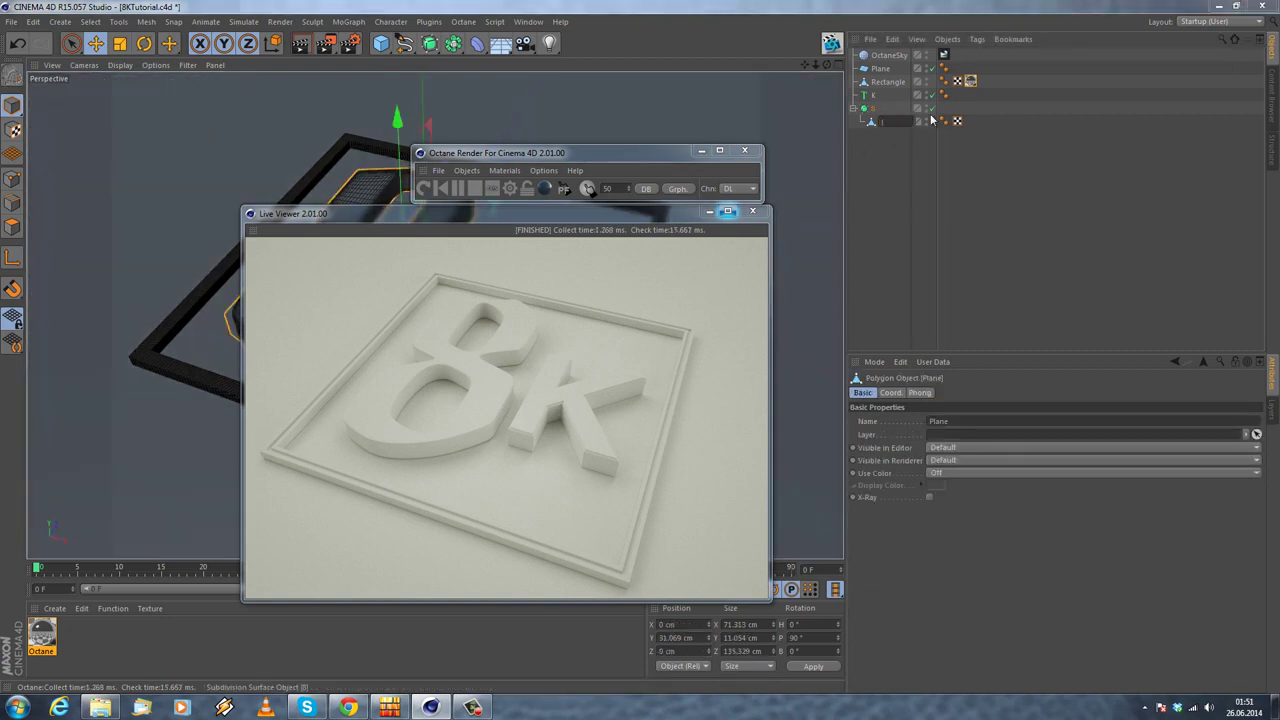
pyautogui.write('8')
pyautogui.press('Return')
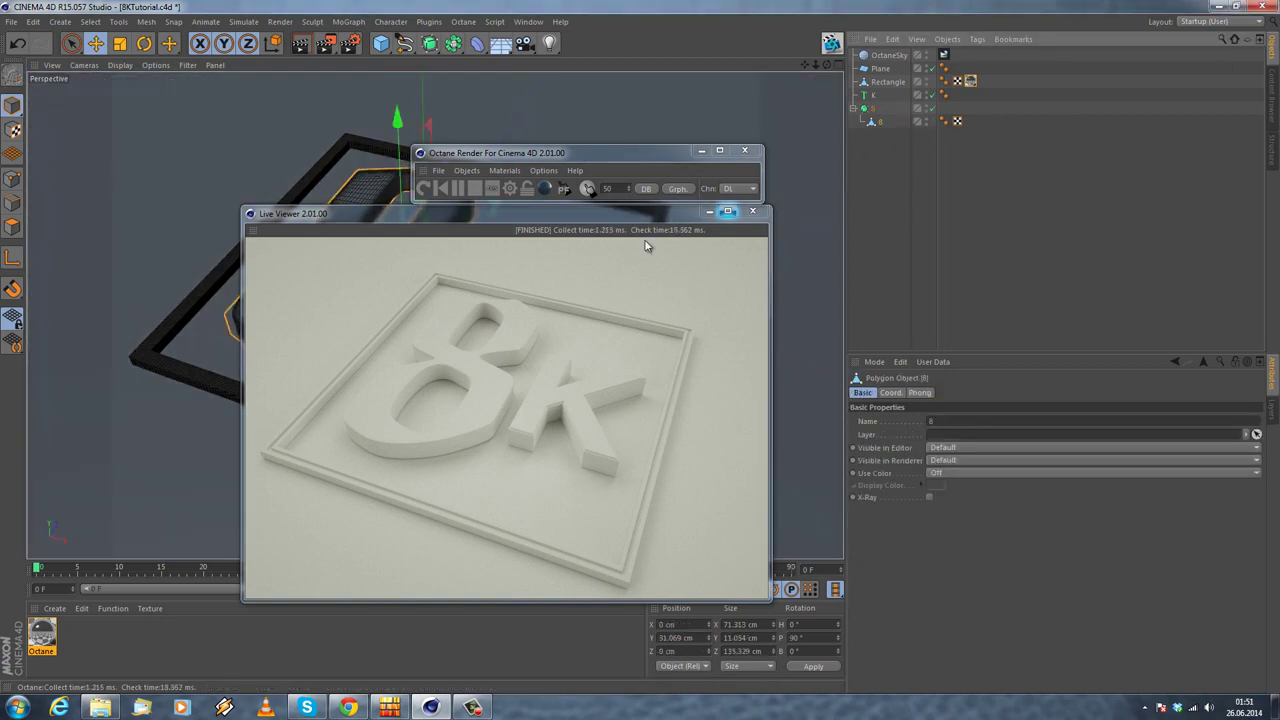
# Step: Apply the glossy material to the K and to the 8's subdivision surface, and restart the live render
pyautogui.moveTo(44, 636); pyautogui.dragTo(870, 95)
pyautogui.moveTo(52, 628); pyautogui.dragTo(900, 108)
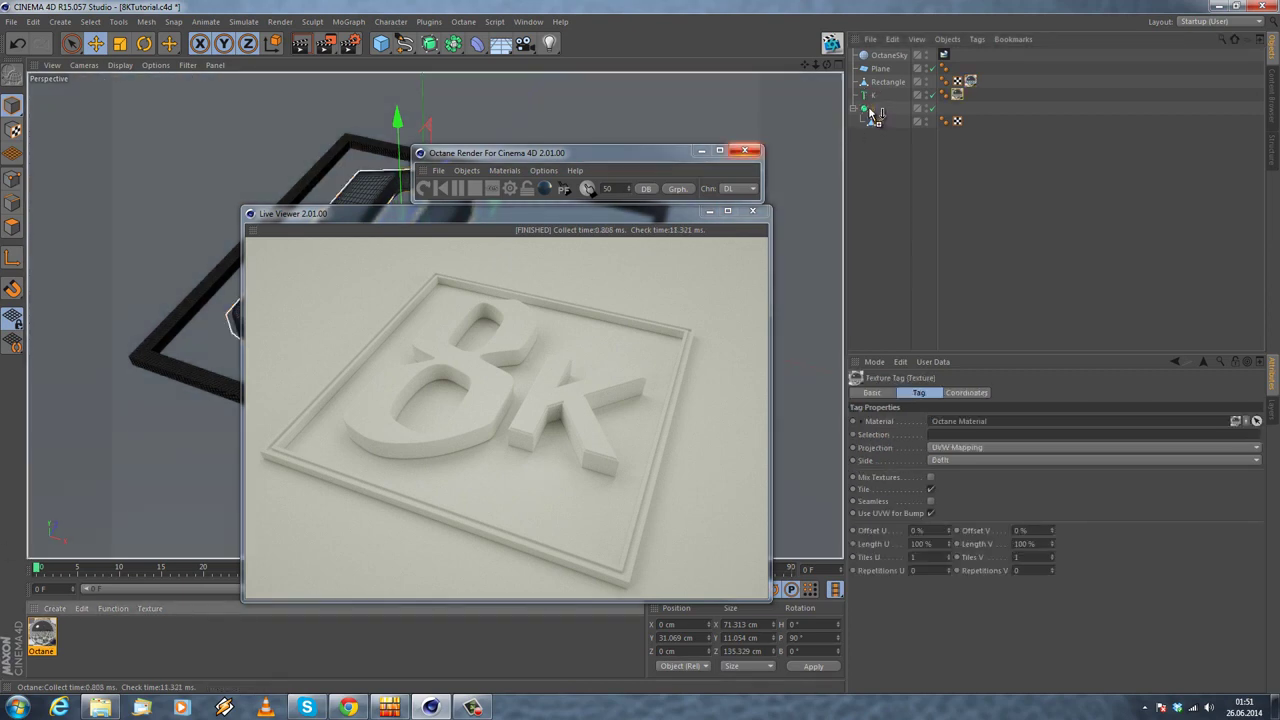
pyautogui.click(425, 189)
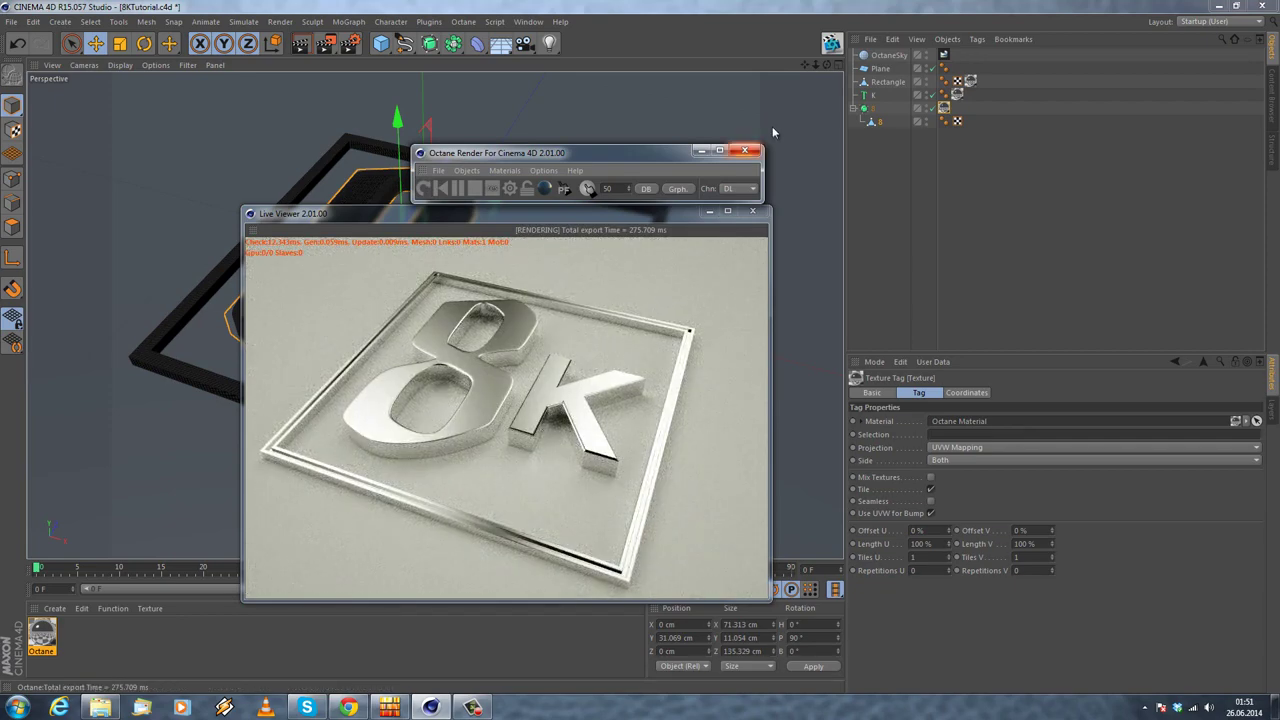
# Step: Create a second Octane material and assign a C4doctane ImageTexture to its diffuse channel
pyautogui.click(54, 608)
pyautogui.moveTo(70, 512)
pyautogui.moveTo(215, 463)
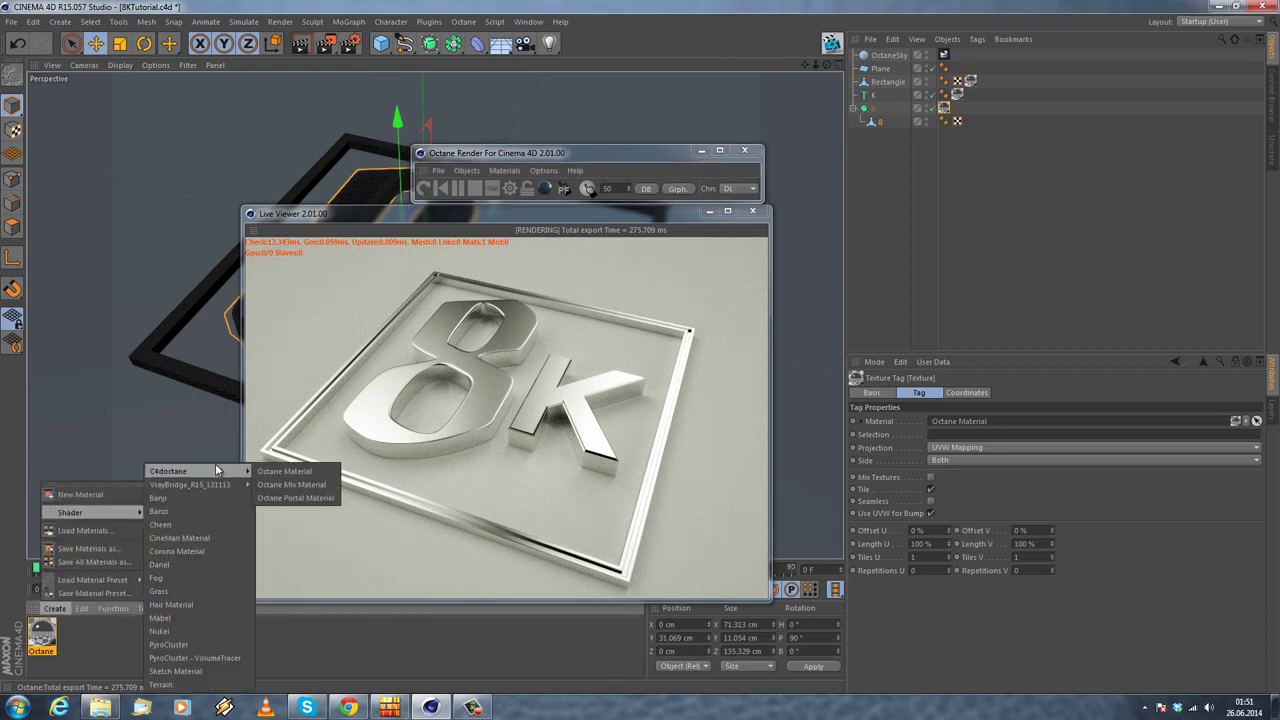
pyautogui.click(275, 480)
pyautogui.doubleClick(36, 634)
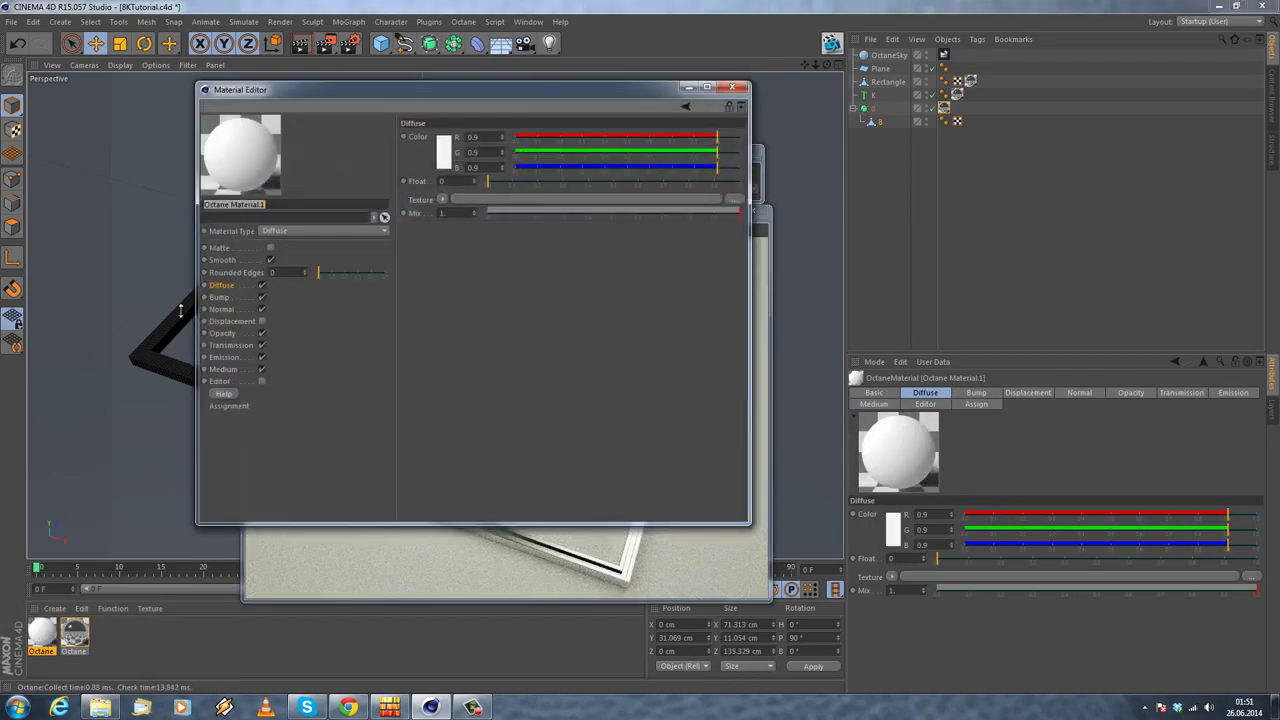
pyautogui.click(450, 201)
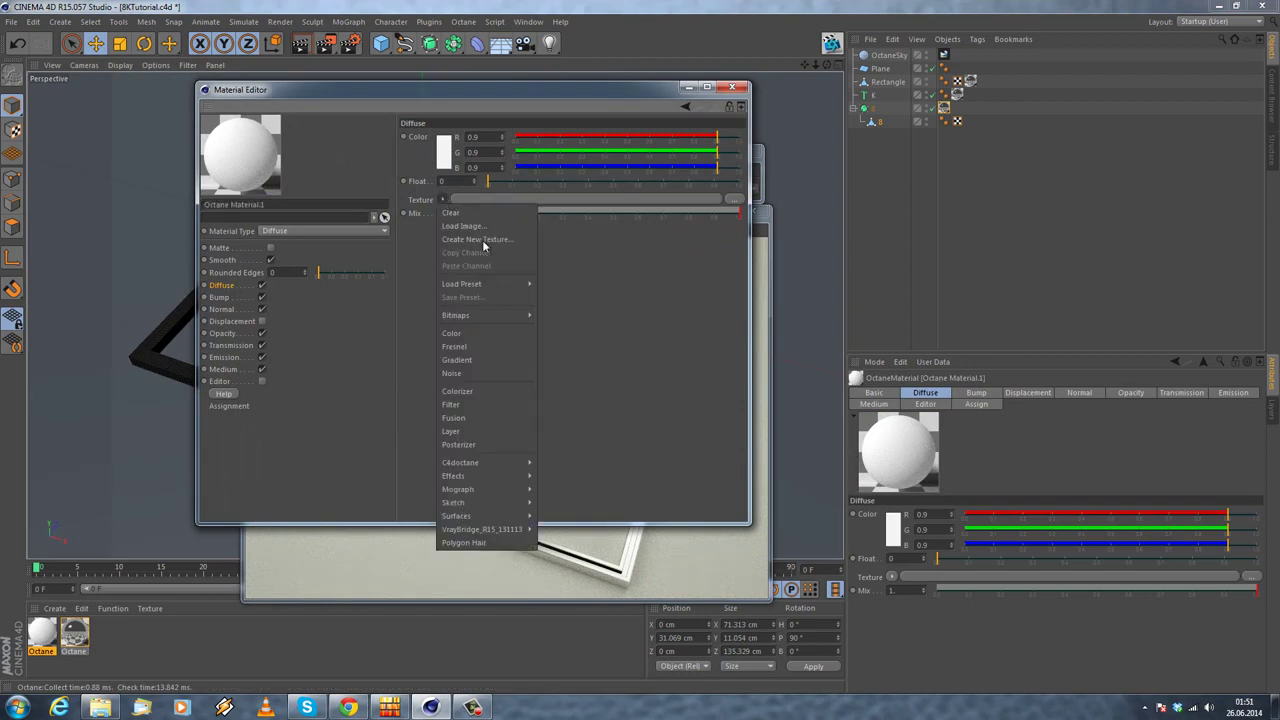
pyautogui.moveTo(478, 466)
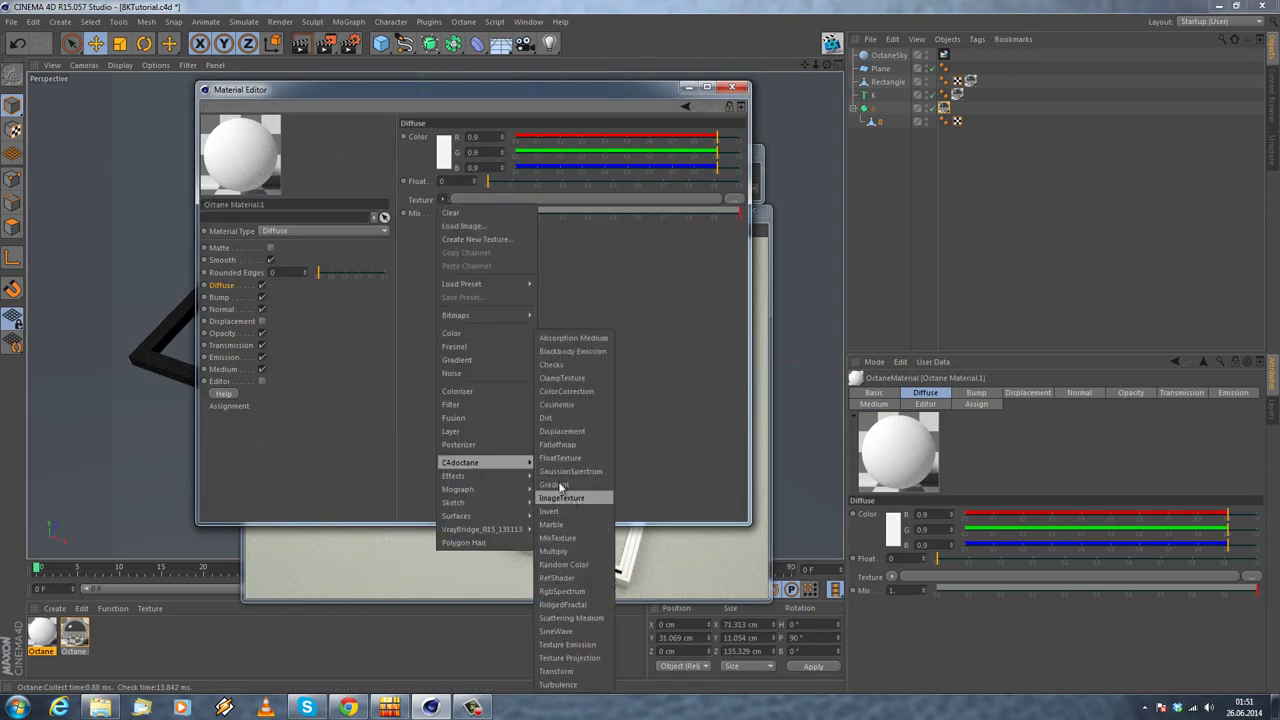
pyautogui.click(572, 497)
# Step: Load 1553_tid_fig11.jpg from D:\Textures\Leather as the second material's diffuse image
pyautogui.click(608, 200)
pyautogui.click(728, 151)
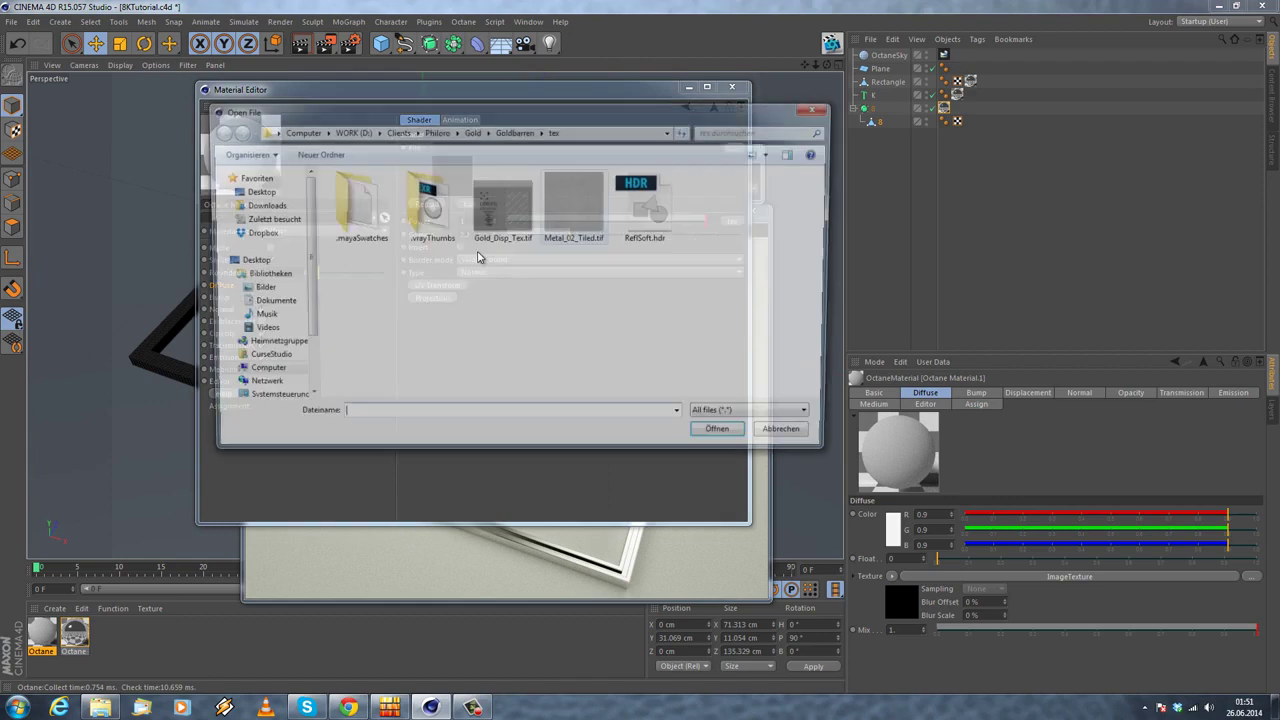
pyautogui.click(392, 131)
pyautogui.click(350, 130)
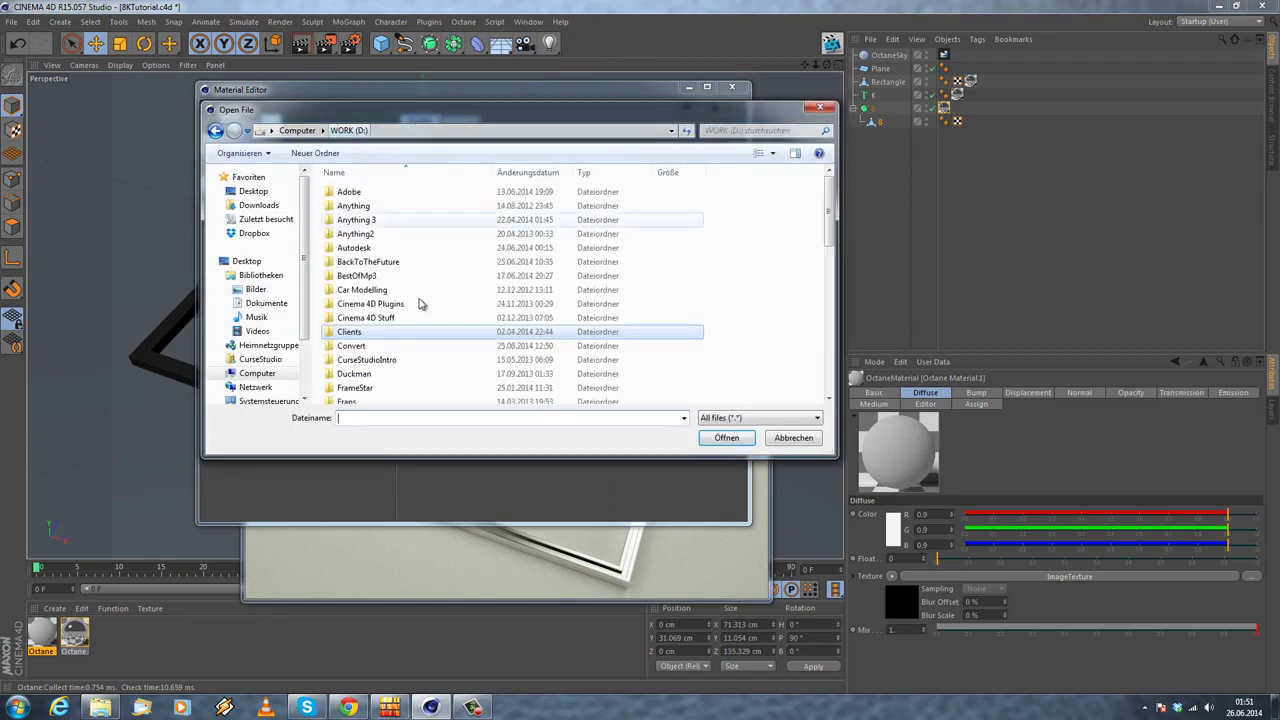
pyautogui.scroll(-8, 420, 300)
pyautogui.doubleClick(362, 342)
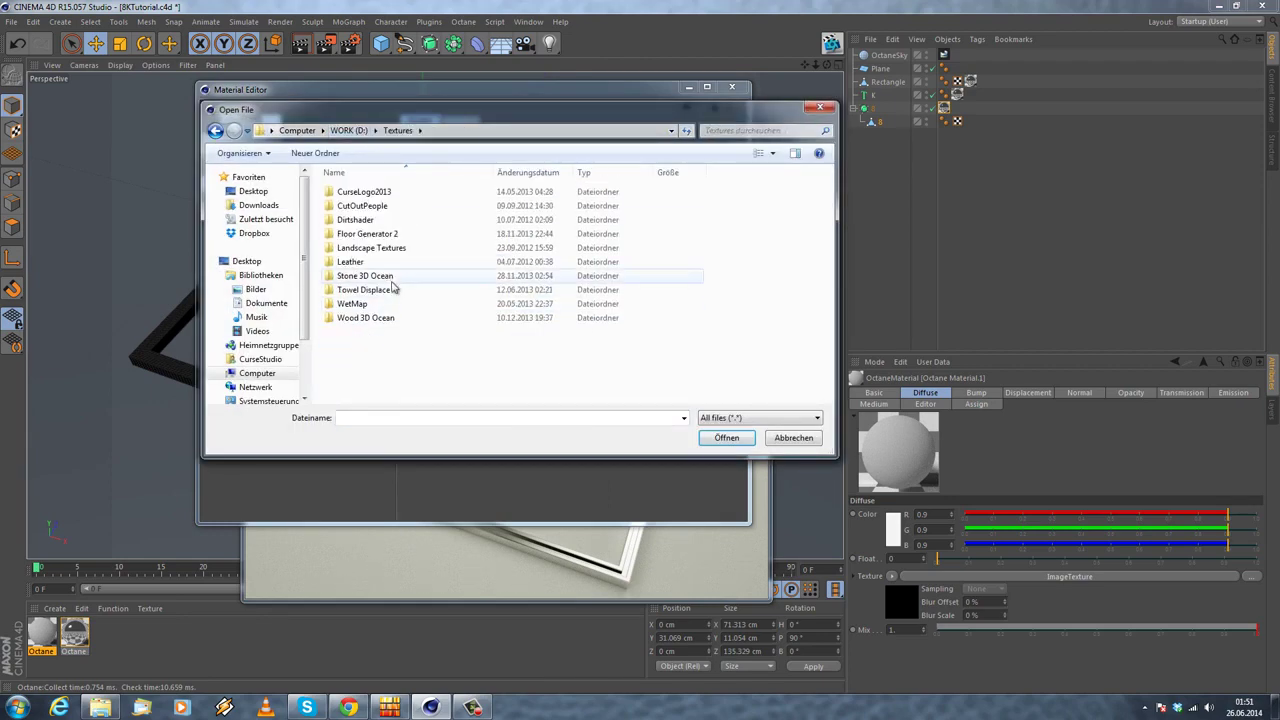
pyautogui.doubleClick(385, 258)
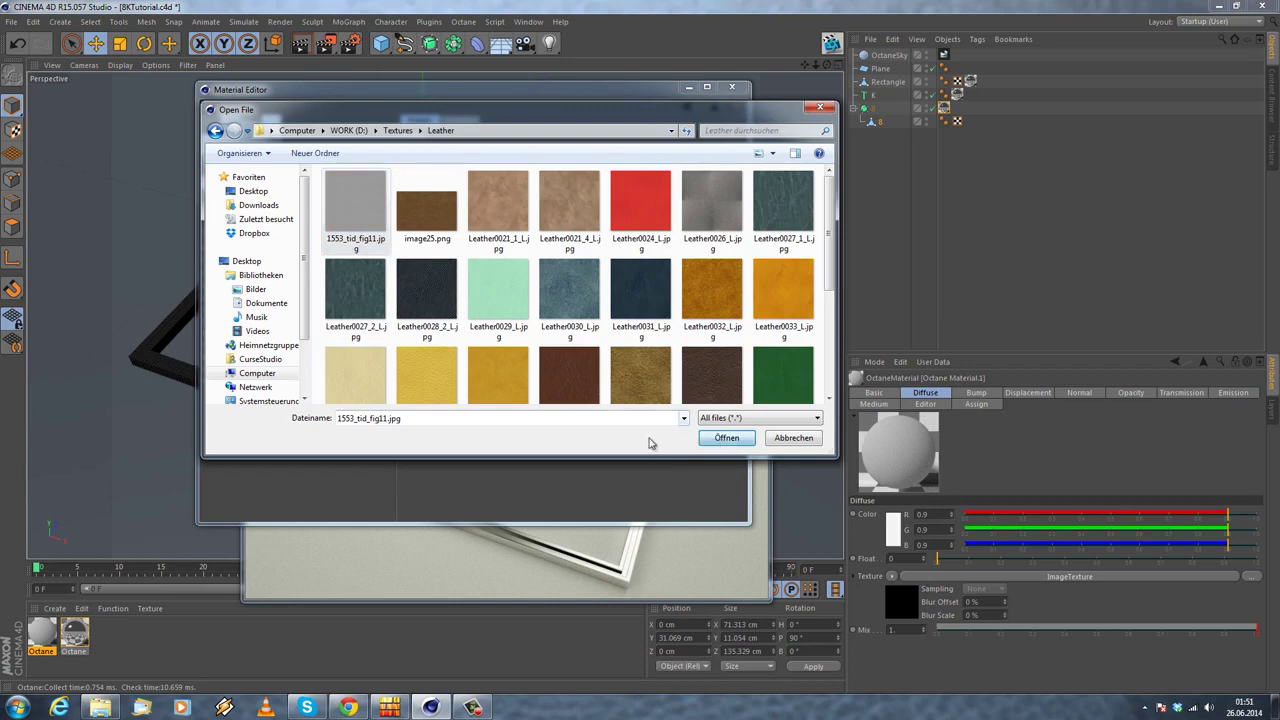
pyautogui.click(726, 437)
pyautogui.click(728, 403)
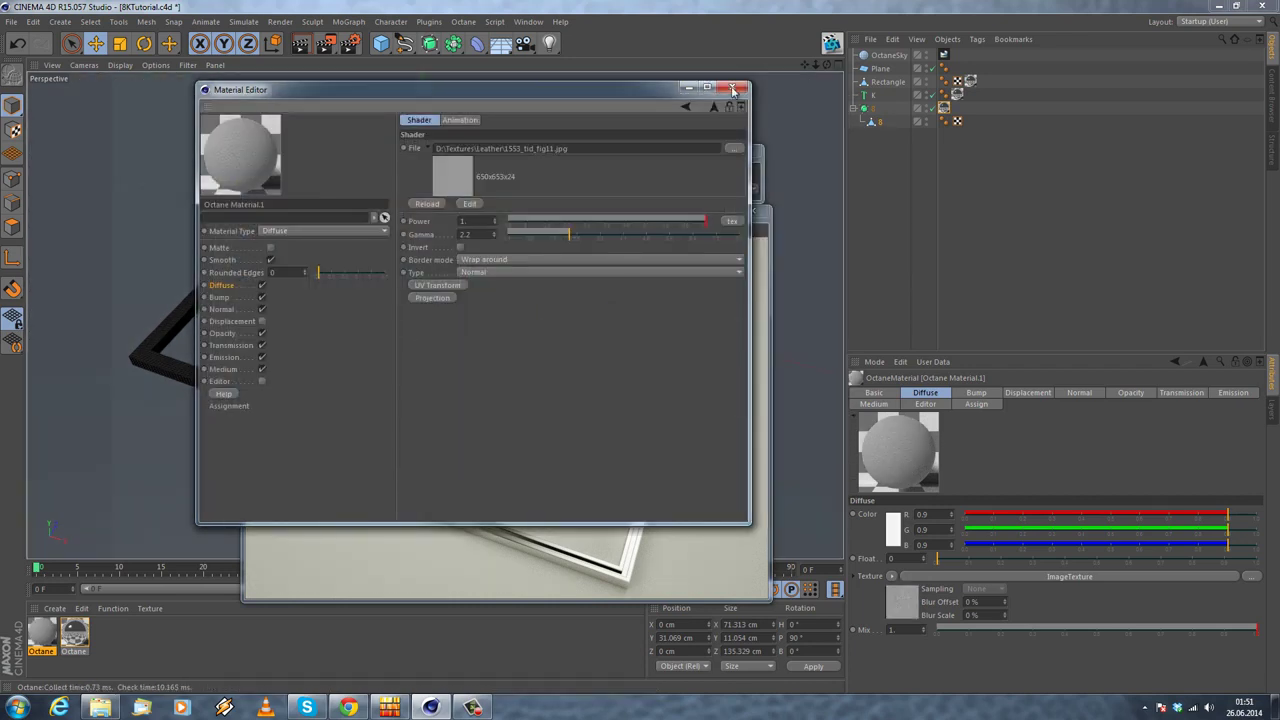
# Step: Close the Material Editor and apply the leather-textured material to the floor plane
pyautogui.click(732, 86)
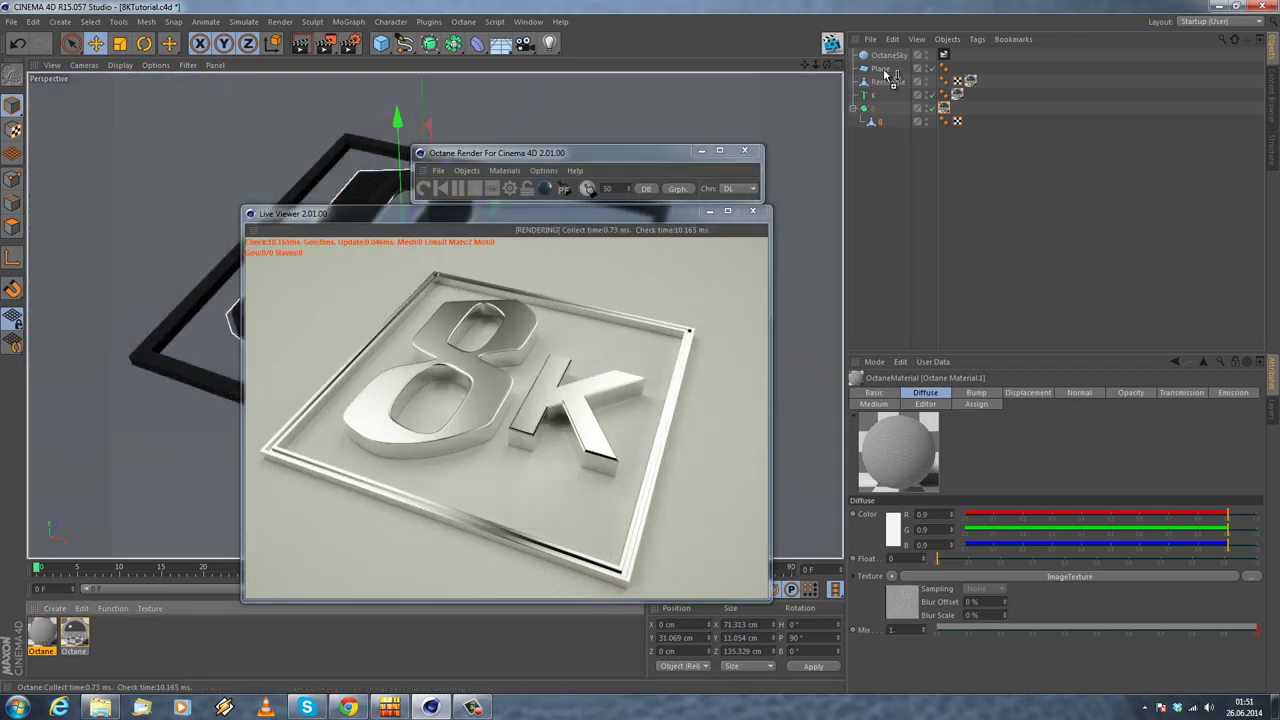
pyautogui.click(957, 81)
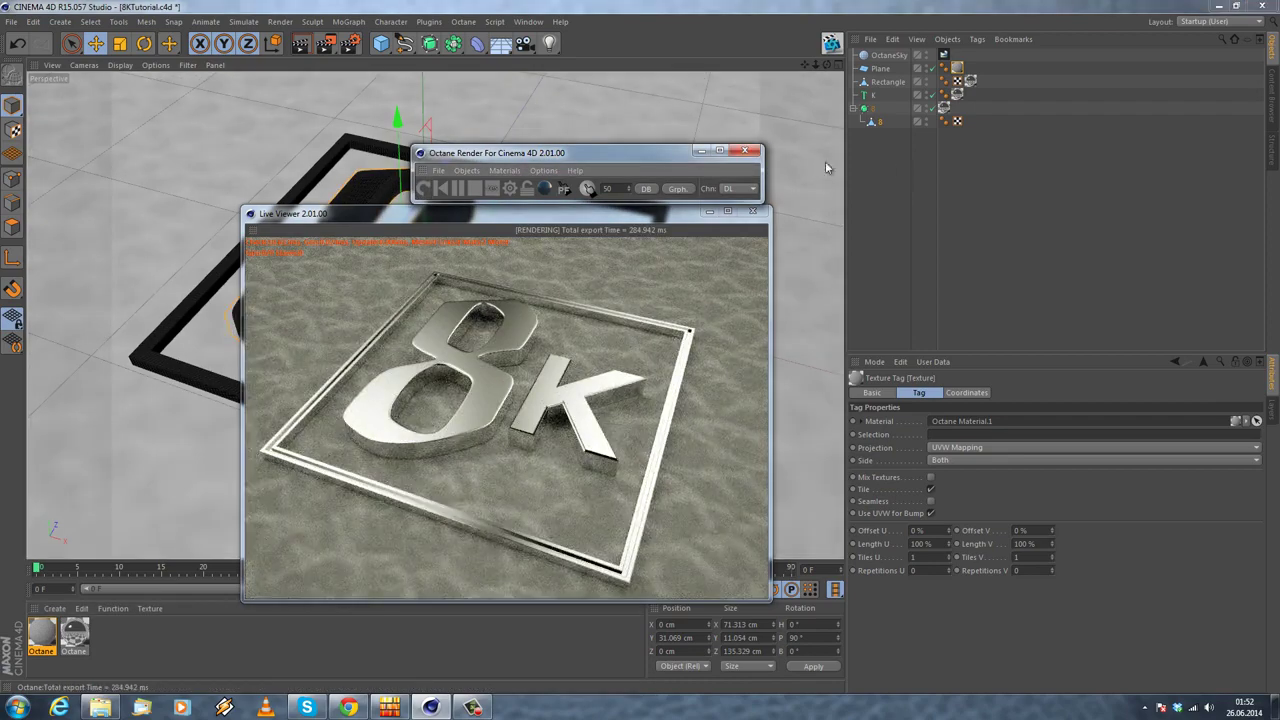
# Step: Set the floor plane's texture projection to Cubic with U and V length at 80 %, and restart the live render
pyautogui.click(972, 449)
pyautogui.click(950, 497)
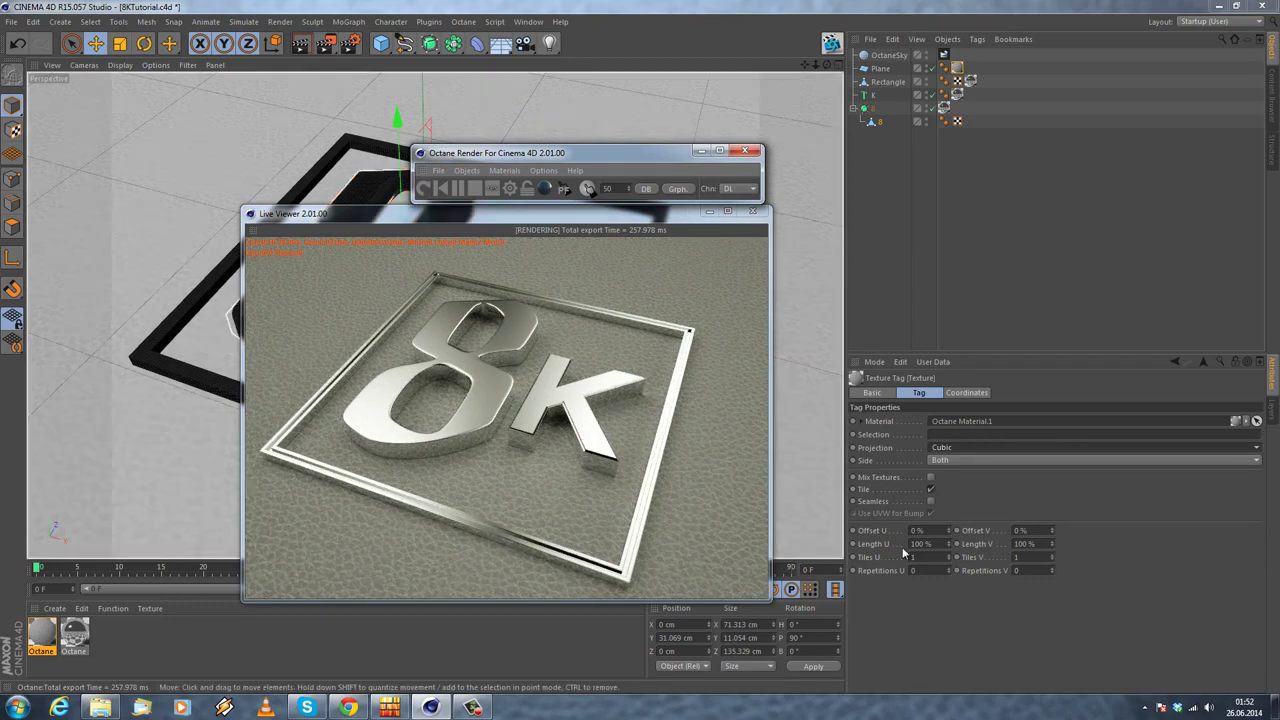
pyautogui.write('0')
pyautogui.press('Return')
pyautogui.write('80')
pyautogui.press('Return')
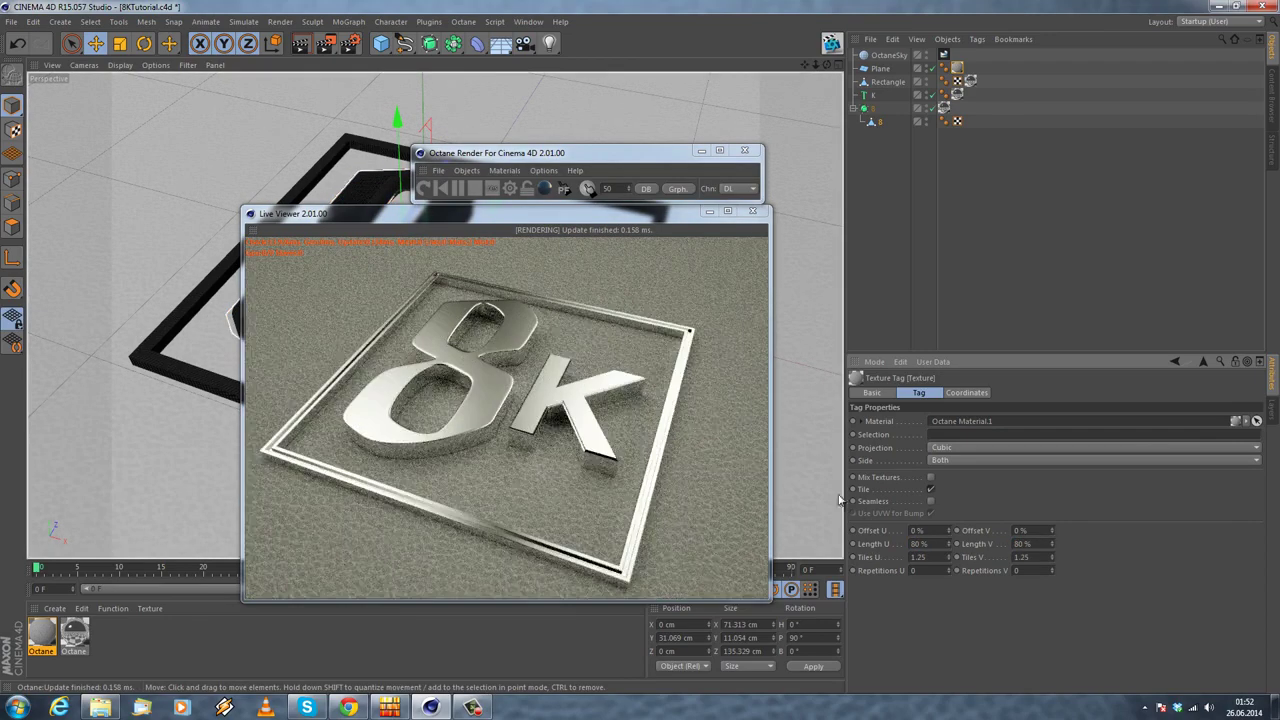
pyautogui.click(423, 188)
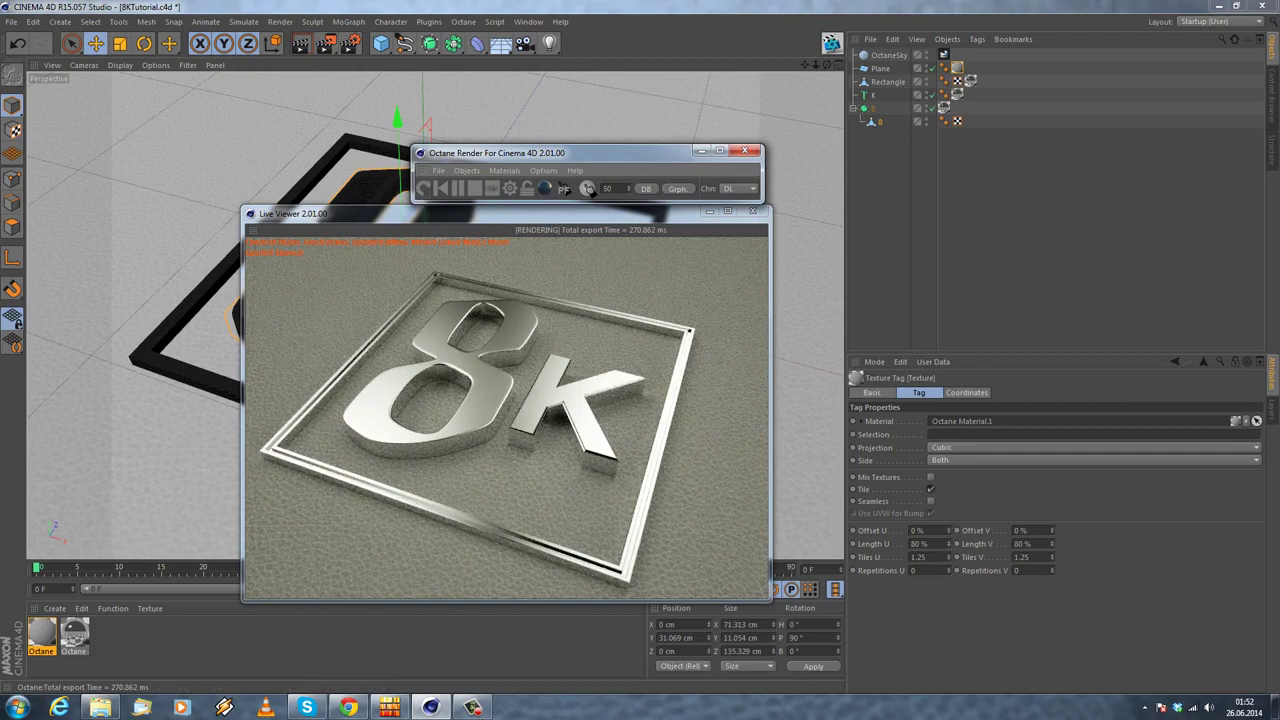
# Step: Open the leather material for editing and change its material type to Glossy
pyautogui.doubleClick(41, 632)
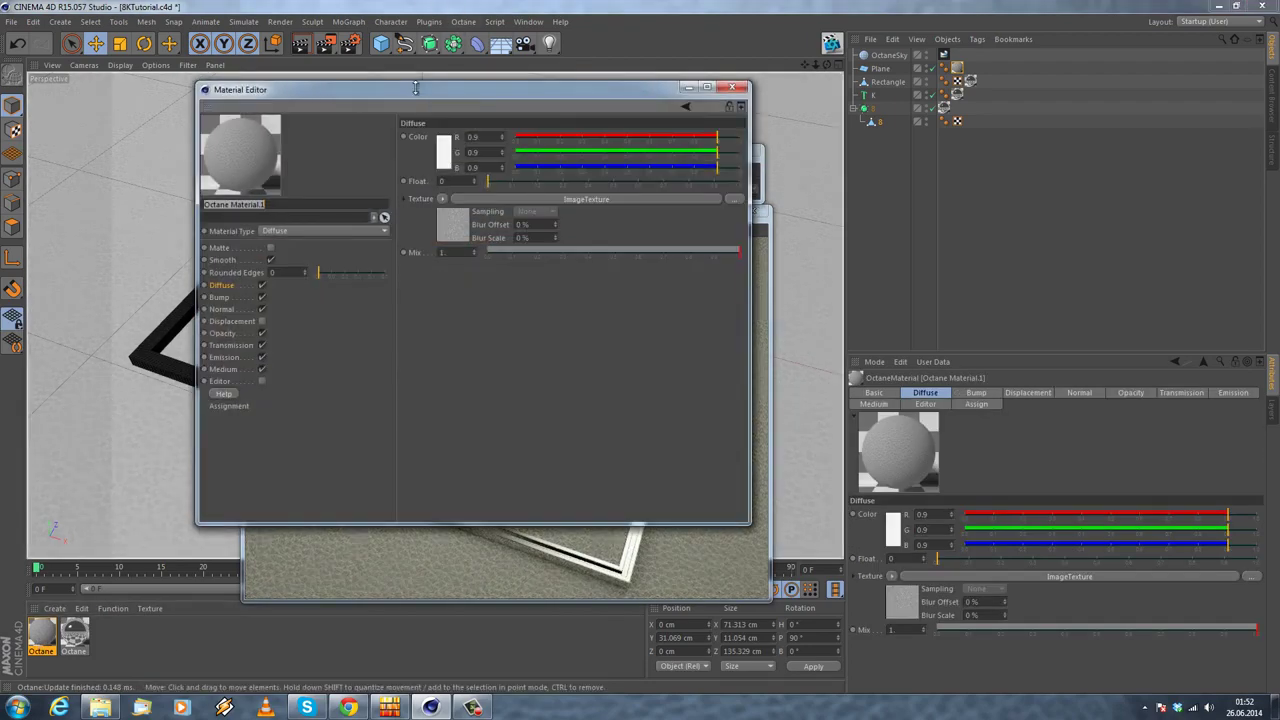
pyautogui.moveTo(532, 173); pyautogui.dragTo(904, 134)
pyautogui.click(602, 272)
pyautogui.click(598, 300)
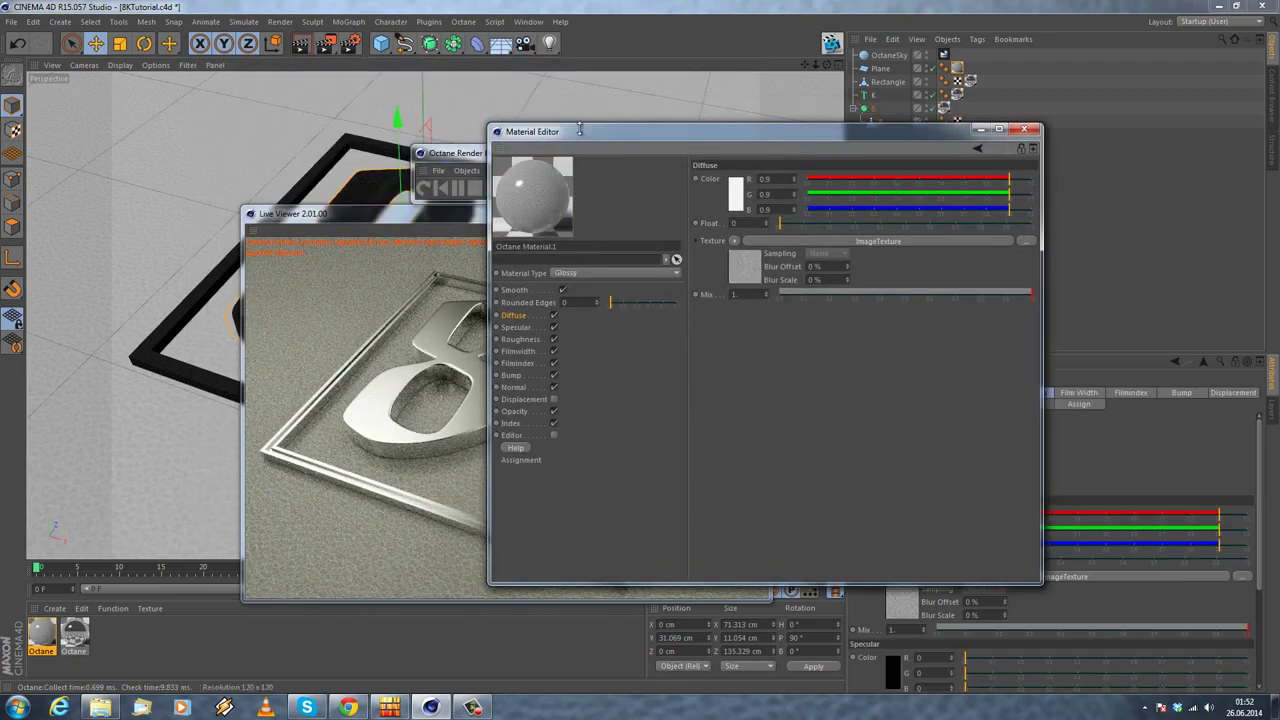
pyautogui.moveTo(600, 131); pyautogui.dragTo(785, 168)
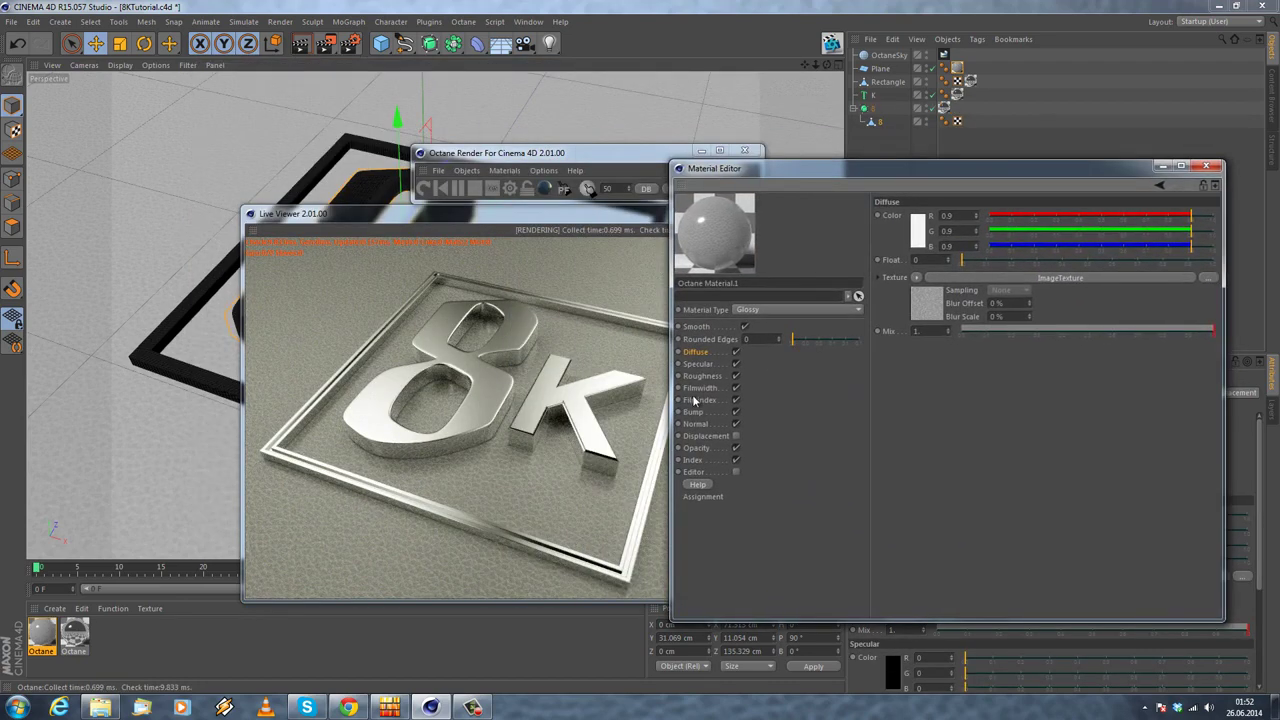
# Step: Set the leather material's index to 2 and its roughness float to about 0.37
pyautogui.click(692, 459)
pyautogui.write('2')
pyautogui.press('Return')
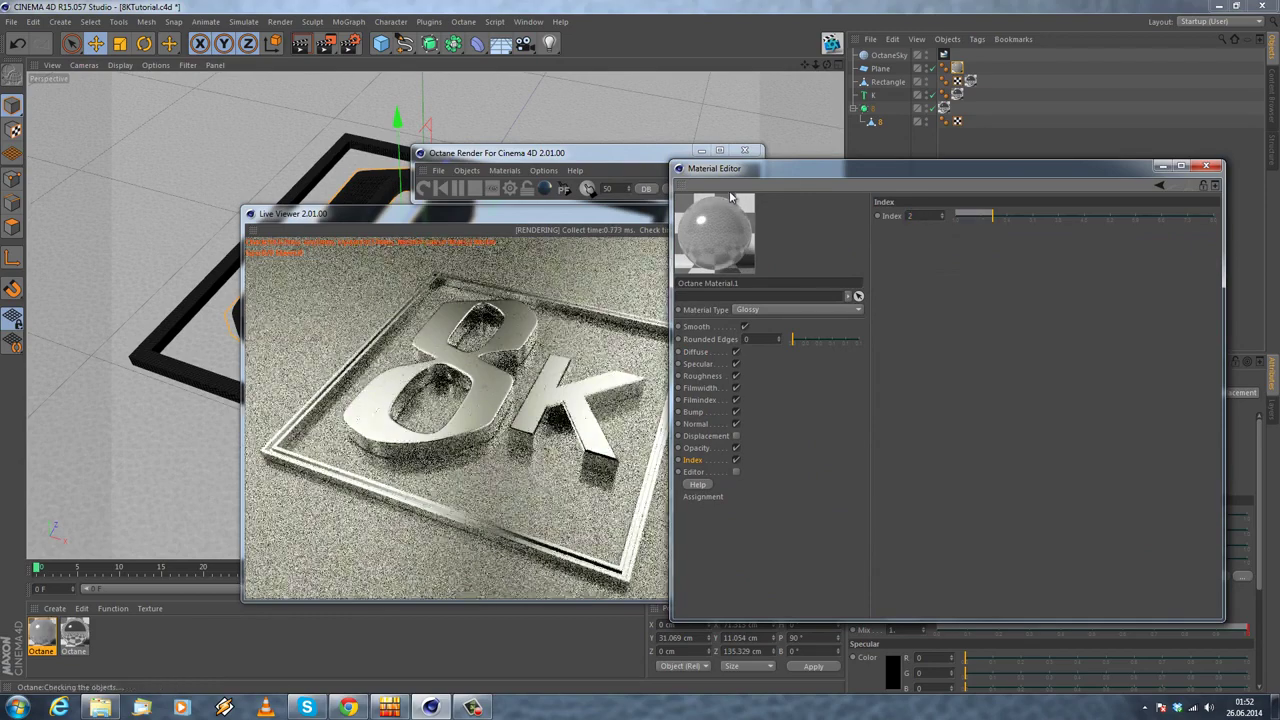
pyautogui.click(703, 376)
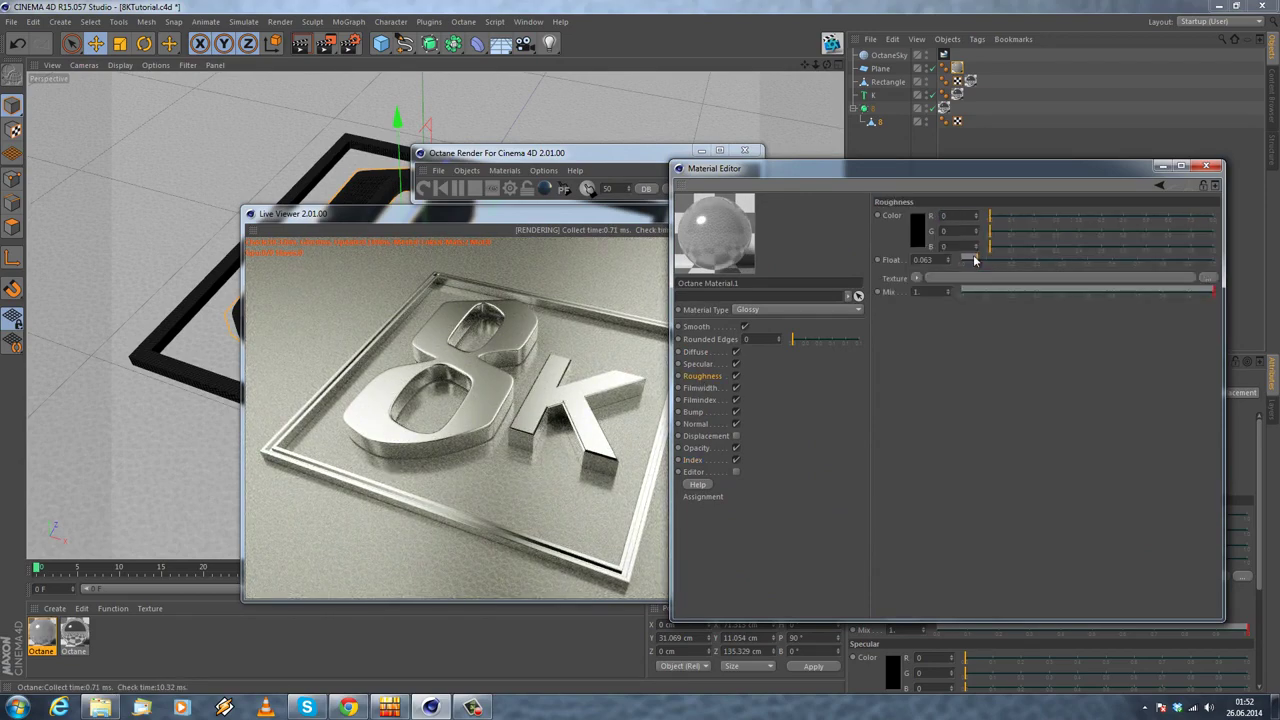
pyautogui.moveTo(975, 260); pyautogui.dragTo(1033, 262)
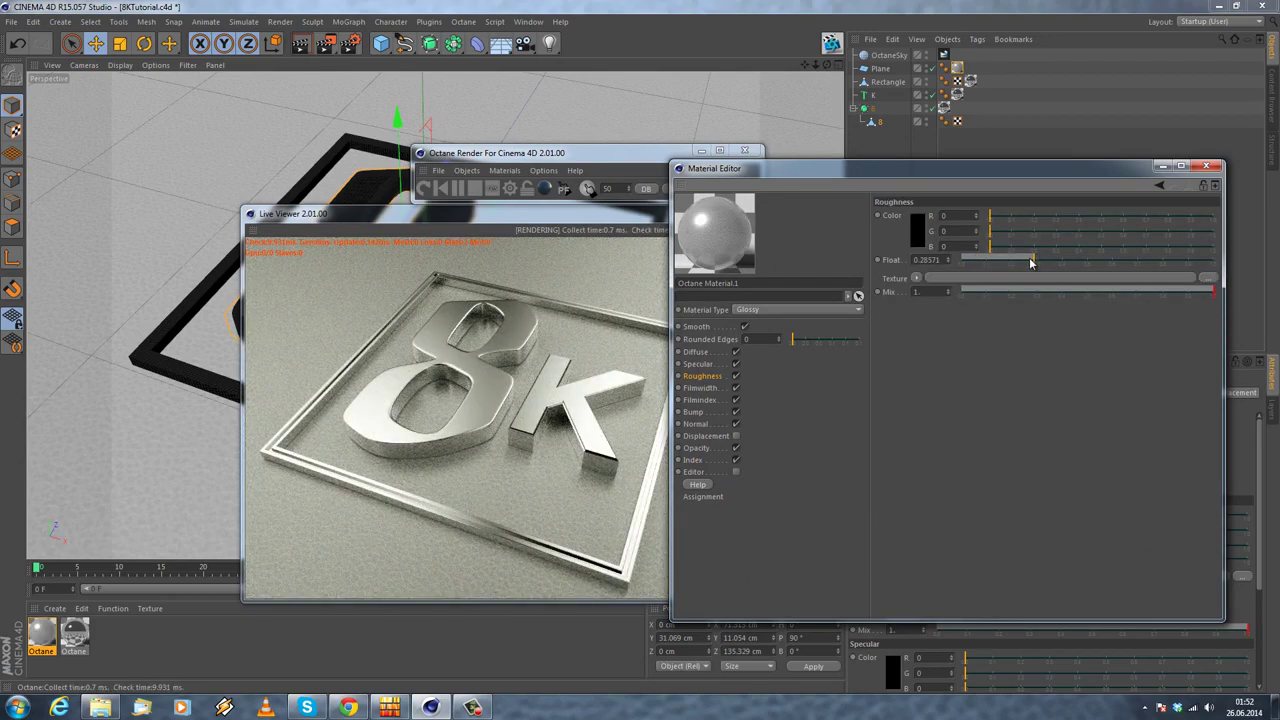
pyautogui.moveTo(1031, 262); pyautogui.dragTo(1056, 261)
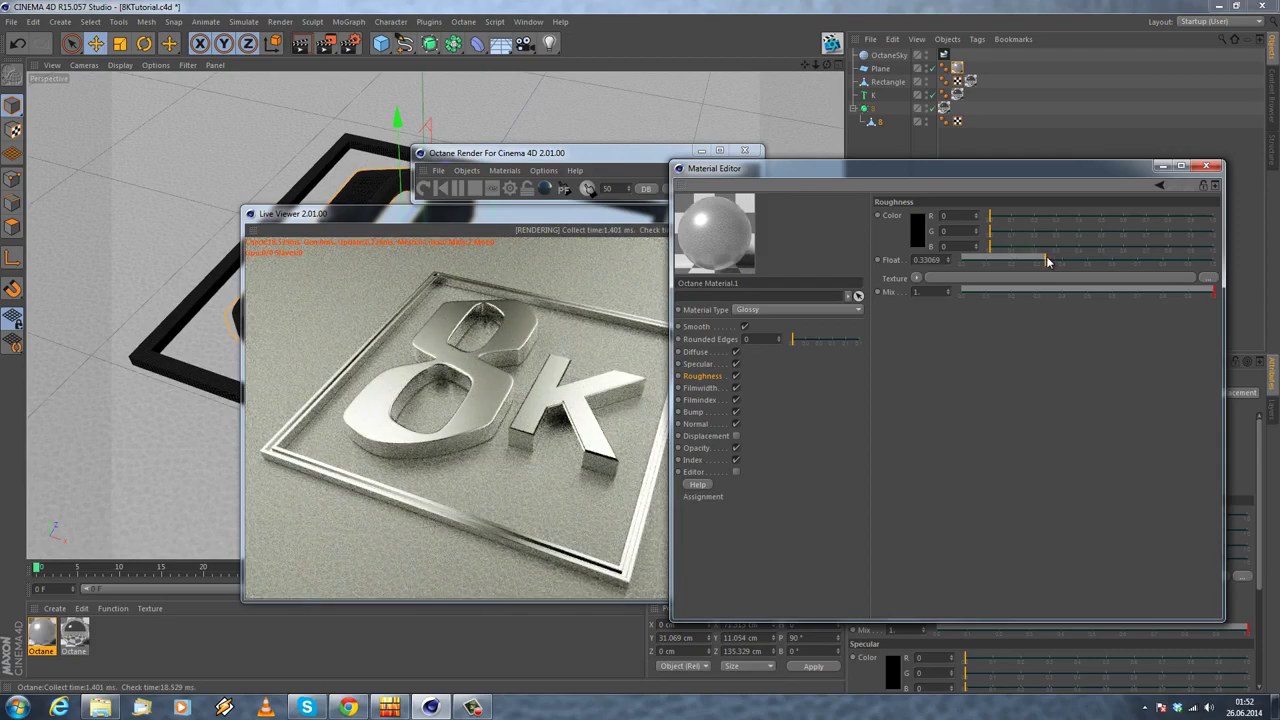
# Step: Copy the leather image texture from the diffuse channel and paste it into the bump channel
pyautogui.click(705, 353)
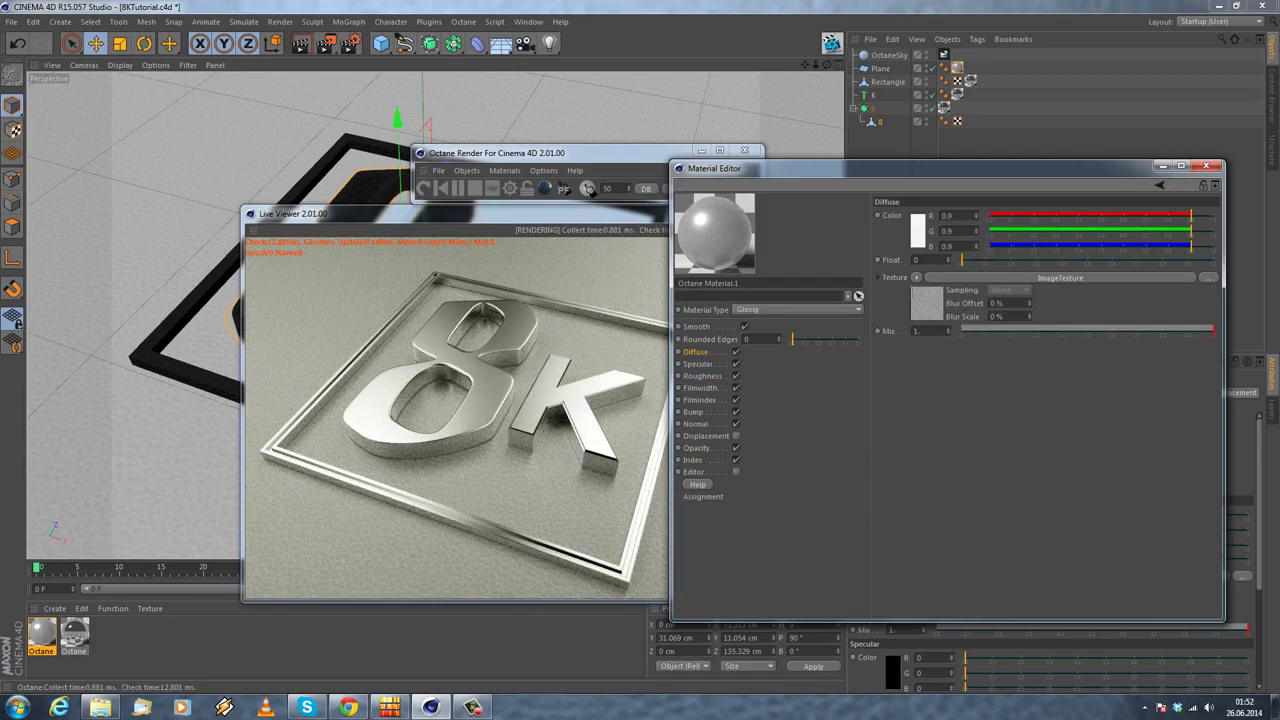
pyautogui.click(916, 279)
pyautogui.click(943, 350)
pyautogui.click(694, 413)
pyautogui.click(916, 278)
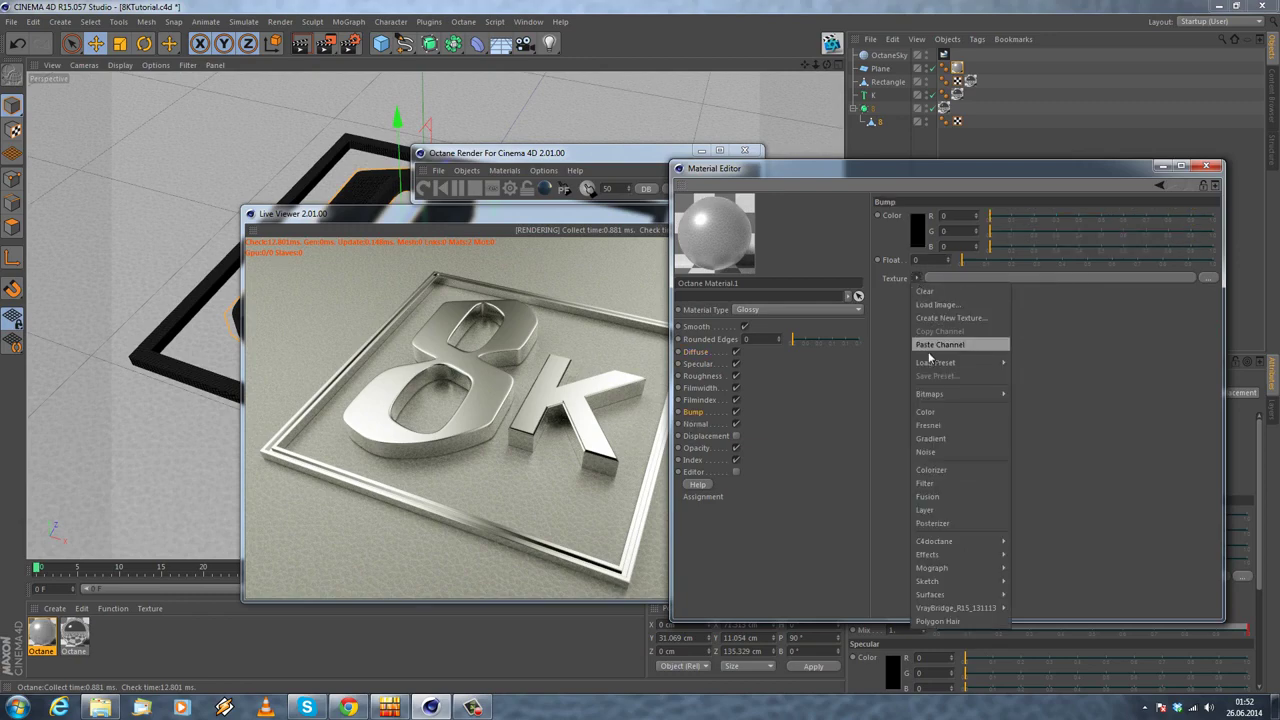
pyautogui.click(945, 342)
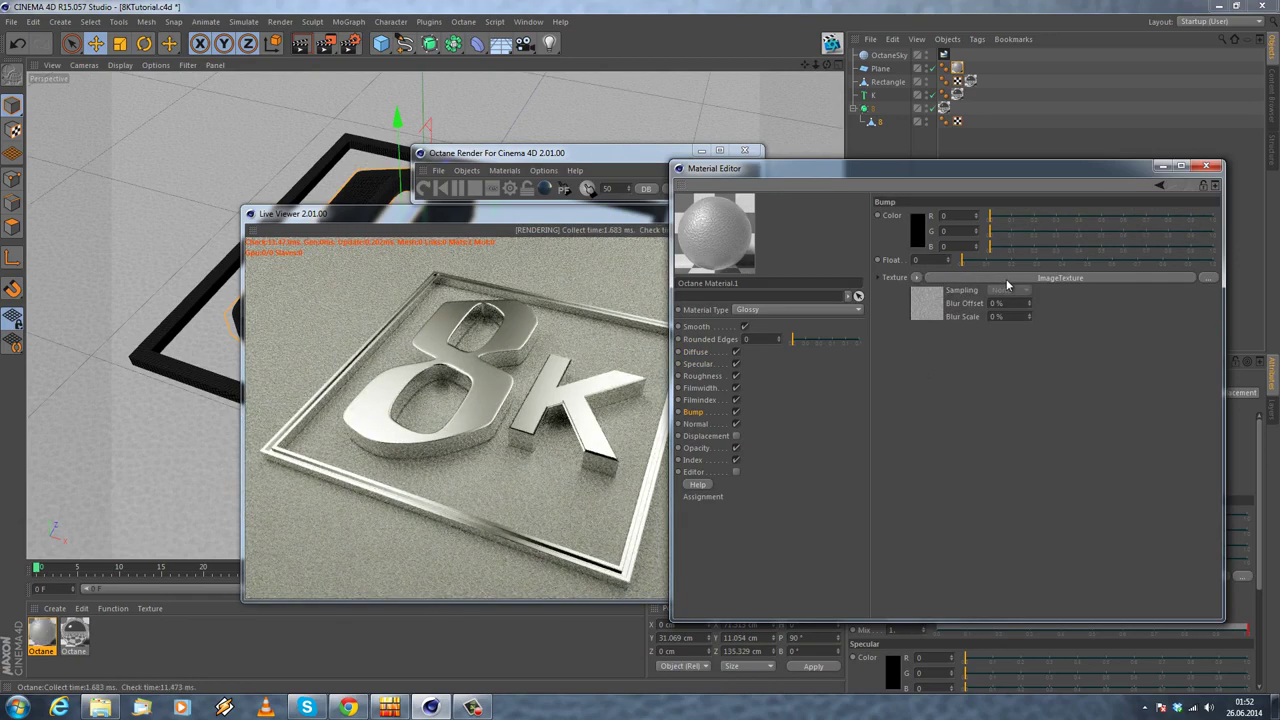
# Step: Invert the leather image in the bump channel's ImageTexture shader
pyautogui.moveTo(576, 217); pyautogui.dragTo(533, 213)
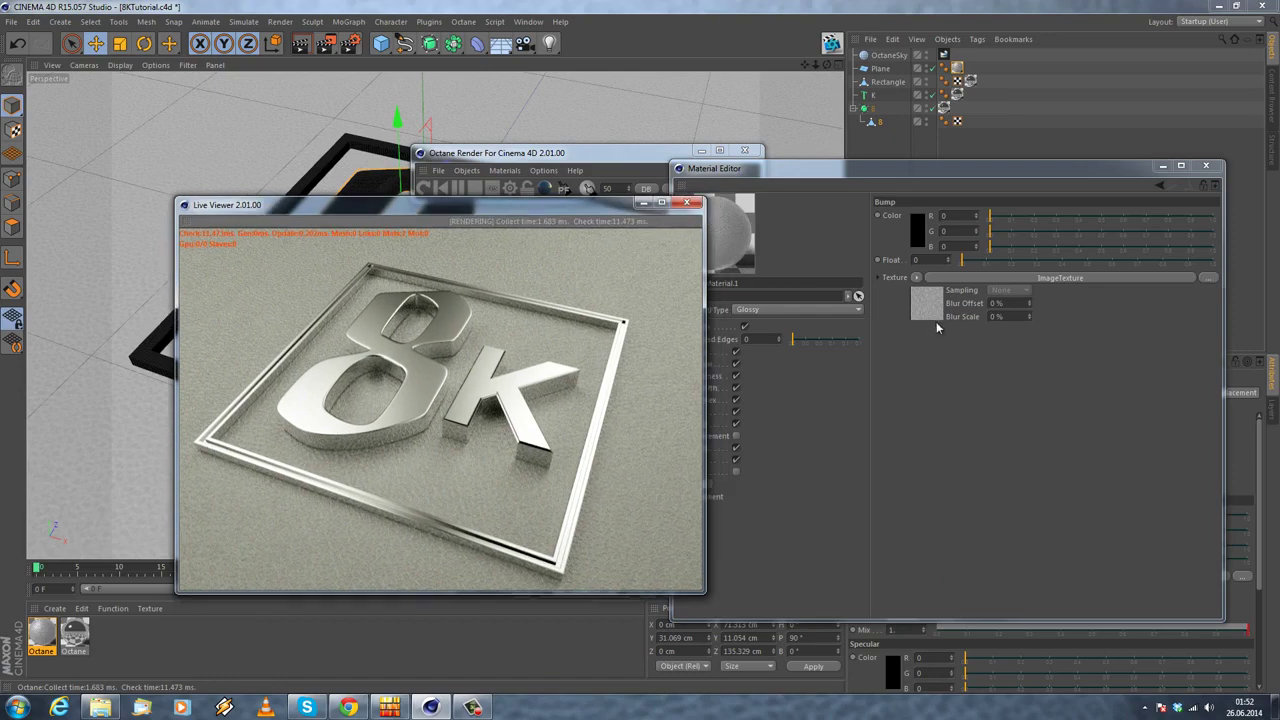
pyautogui.click(987, 280)
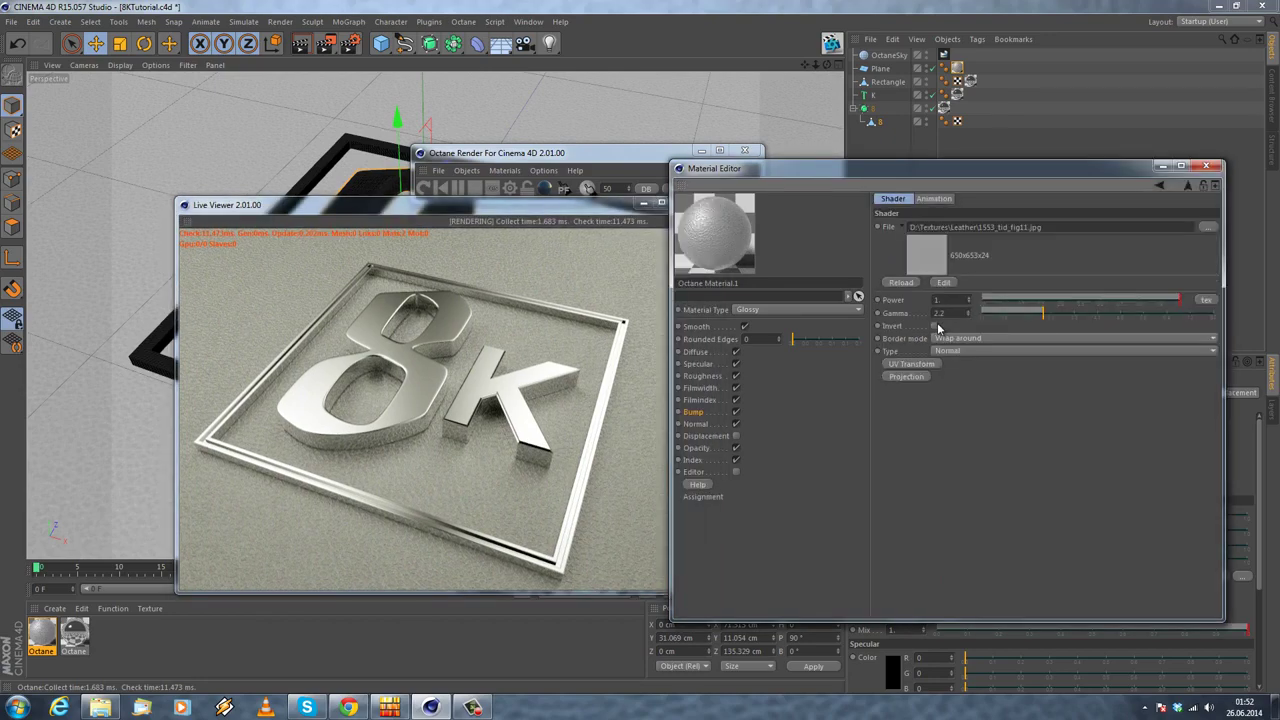
pyautogui.click(935, 327)
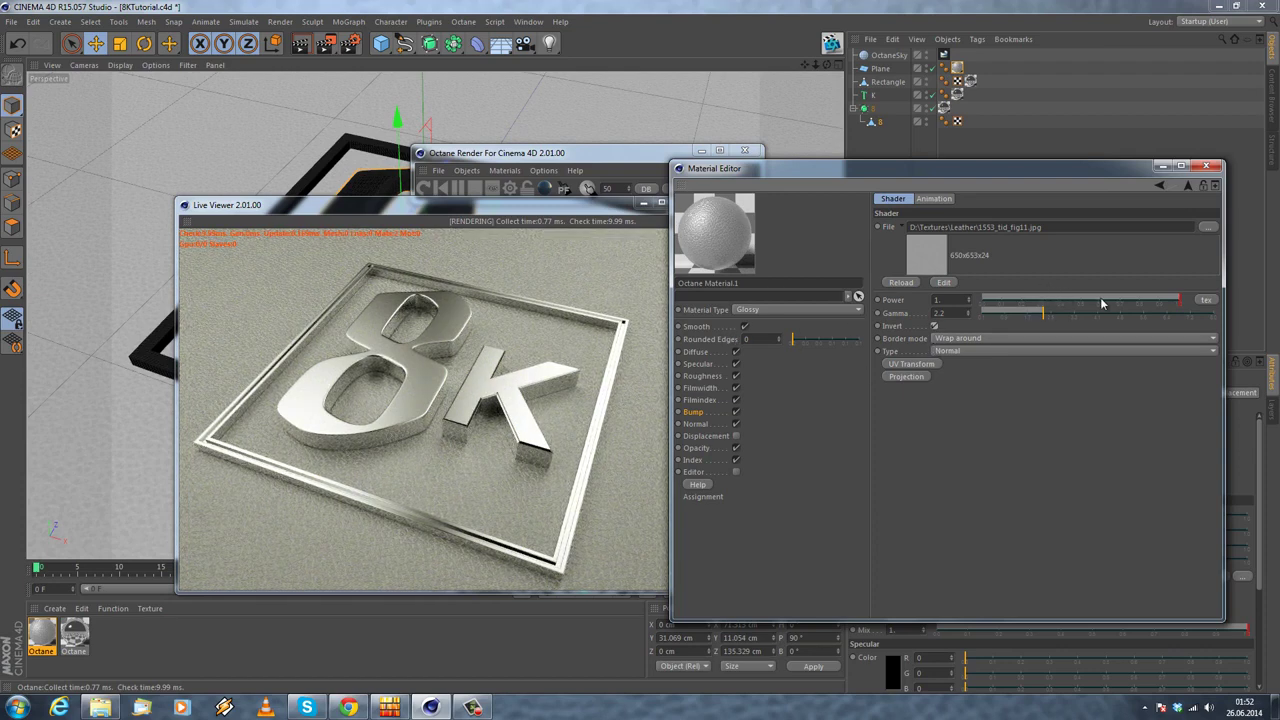
# Step: Lower the leather material's roughness float to about 0.2 and close the Material Editor
pyautogui.click(692, 376)
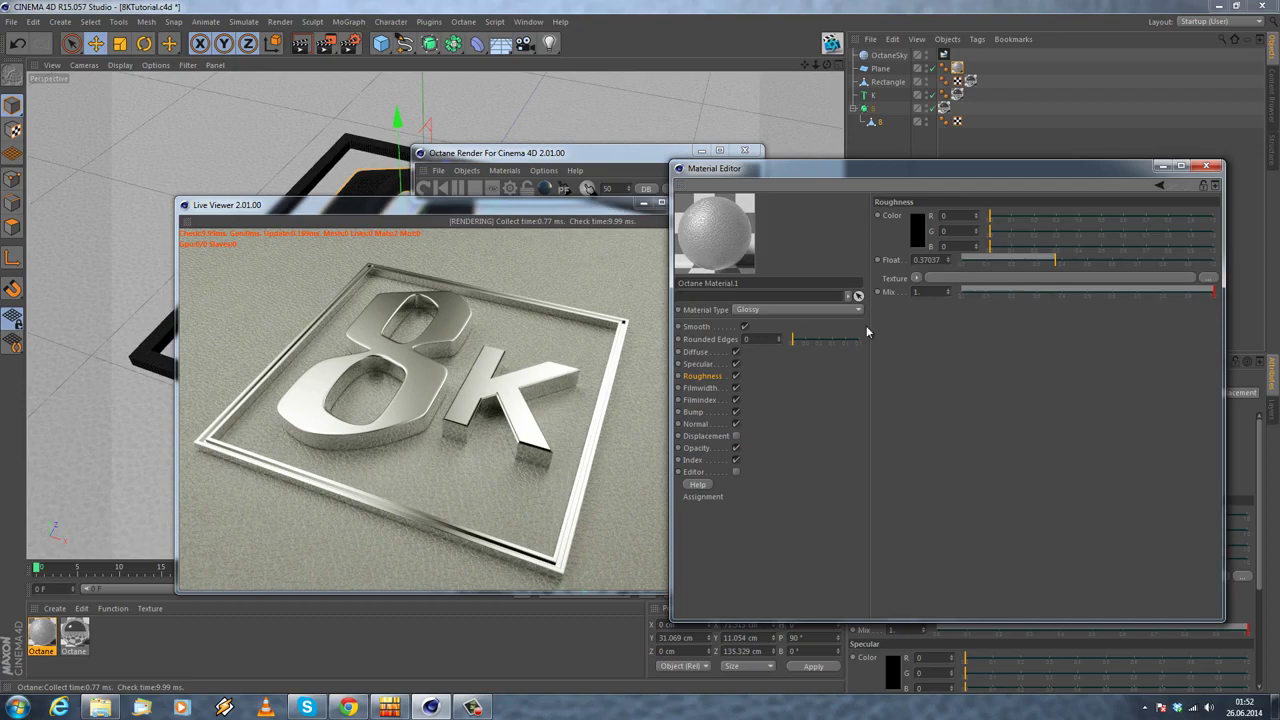
pyautogui.moveTo(1045, 260); pyautogui.dragTo(1010, 266)
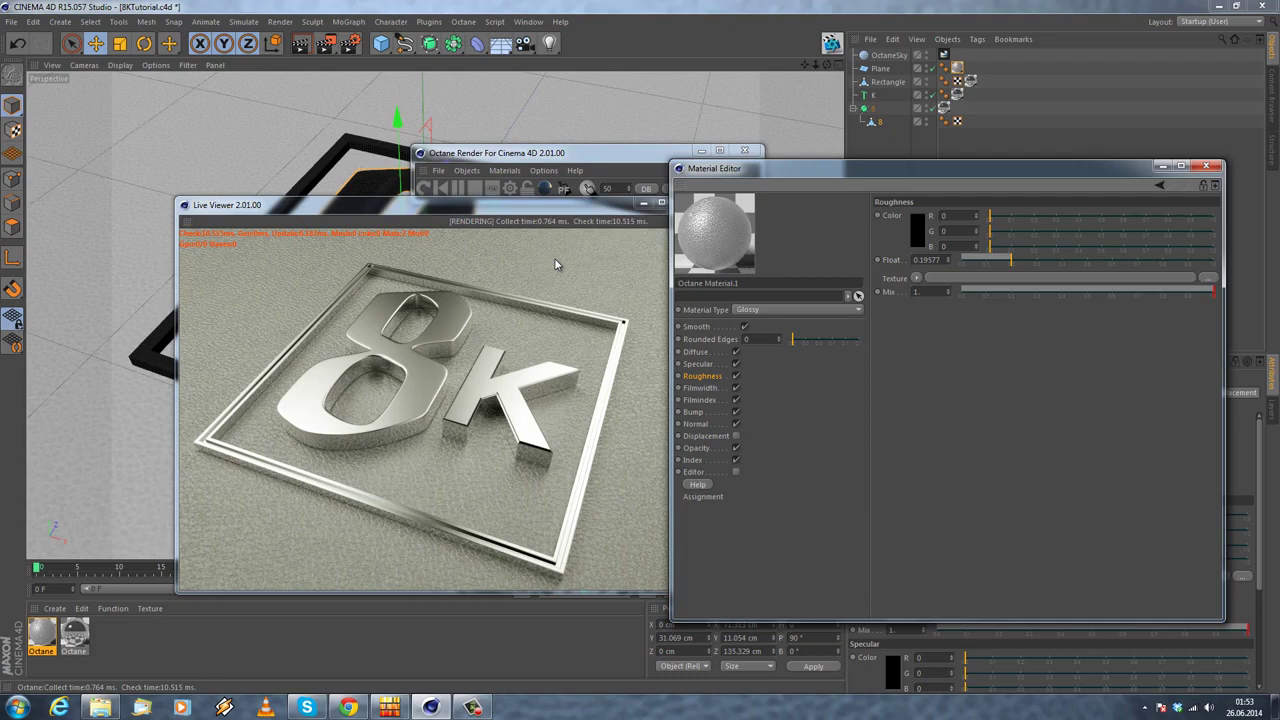
pyautogui.click(1207, 166)
# Step: Enlarge the Live Viewer and rotate the OctaneSky environment to about RotX 0.41 and RotY 0.30
pyautogui.click(944, 55)
pyautogui.moveTo(1087, 477); pyautogui.dragTo(1054, 475)
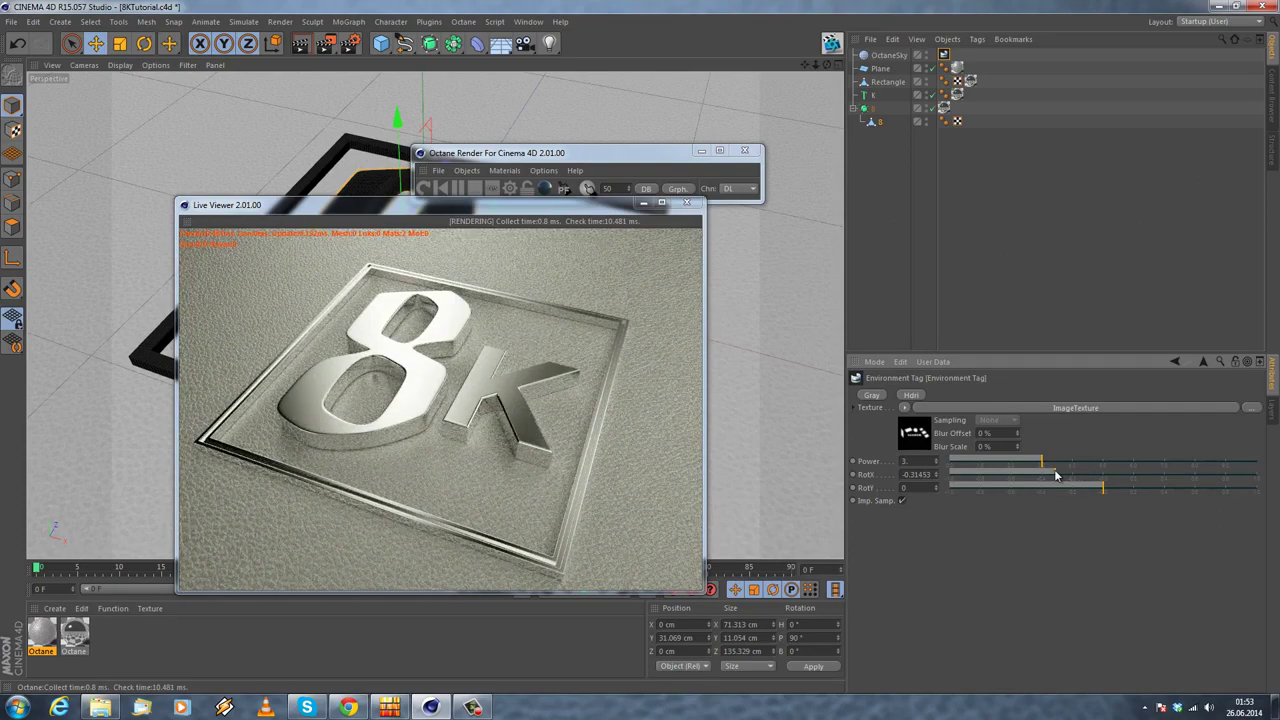
pyautogui.moveTo(1055, 475)
pyautogui.mouseDown()
pyautogui.moveTo(1120, 475)
pyautogui.moveTo(1071, 477)
pyautogui.moveTo(1114, 491)
pyautogui.moveTo(1068, 489)
pyautogui.mouseUp()
pyautogui.moveTo(268, 200); pyautogui.dragTo(183, 40)
pyautogui.moveTo(643, 452); pyautogui.dragTo(810, 615)
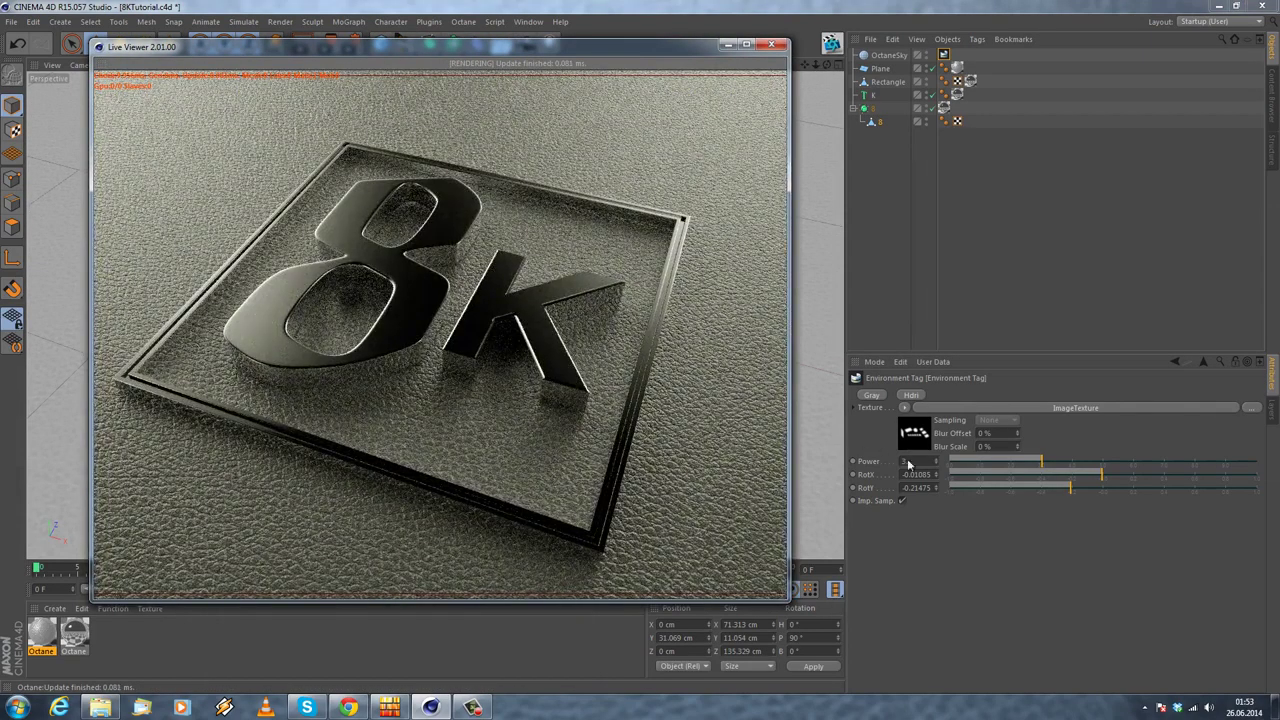
pyautogui.moveTo(1063, 487); pyautogui.dragTo(1161, 481)
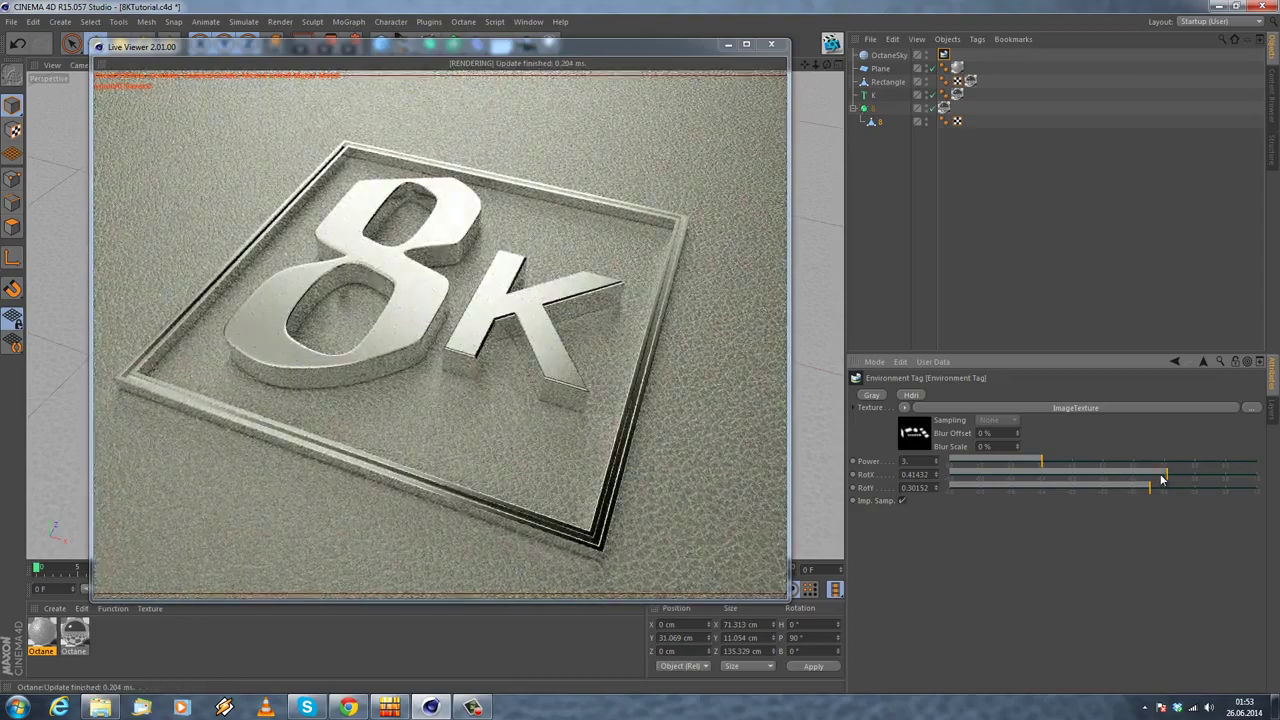
pyautogui.click(1168, 481)
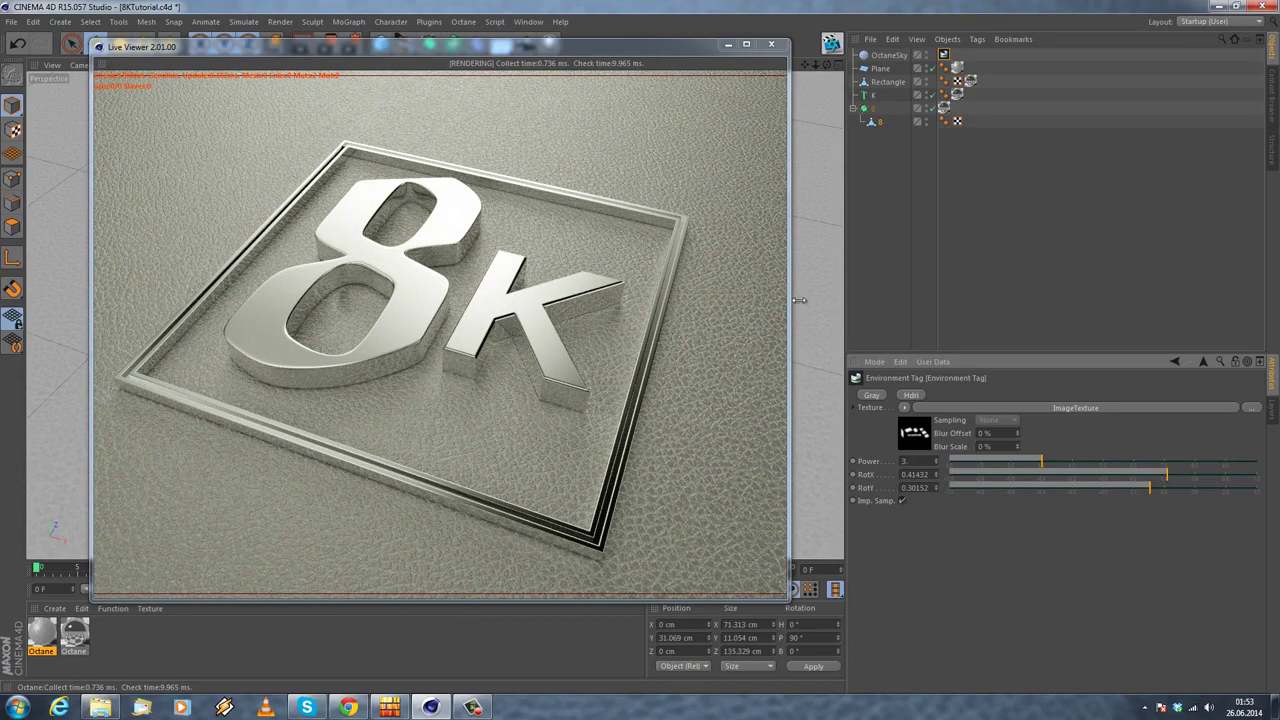
# Step: Set the floor plane texture's U and V length to 50 % and restart the live render
pyautogui.click(957, 69)
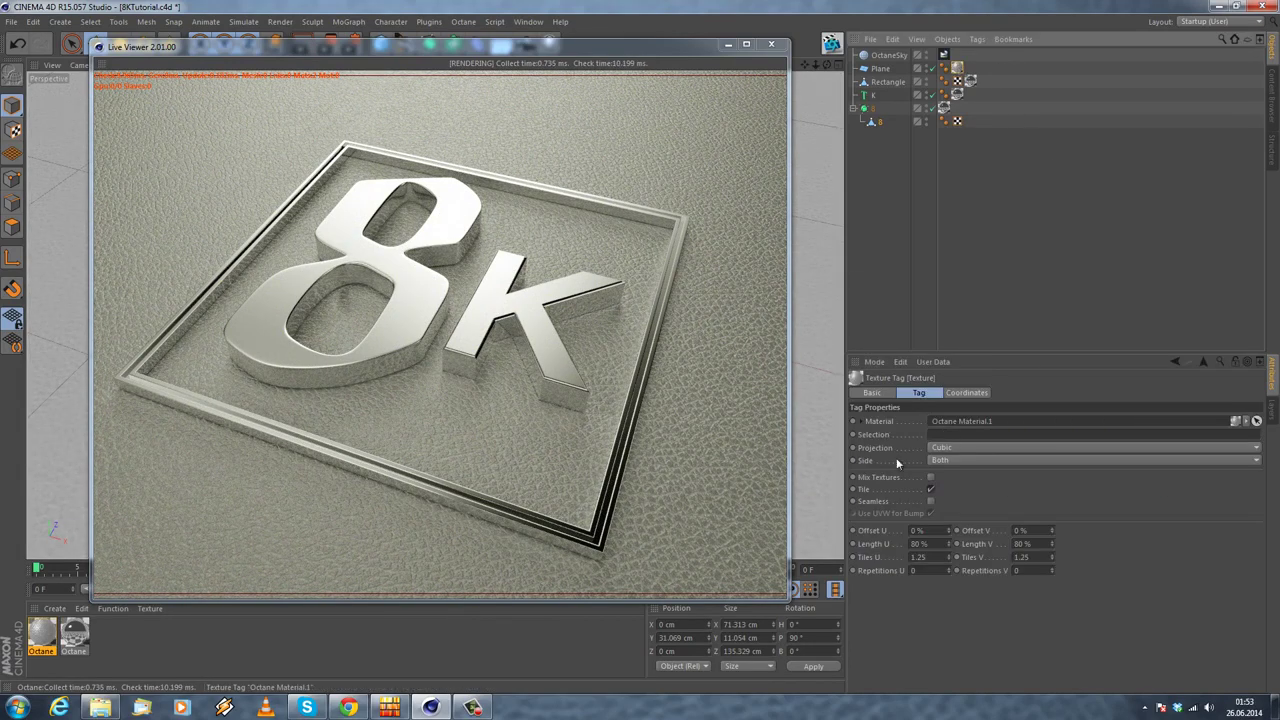
pyautogui.moveTo(929, 545); pyautogui.dragTo(819, 507)
pyautogui.write('50')
pyautogui.press('Tab')
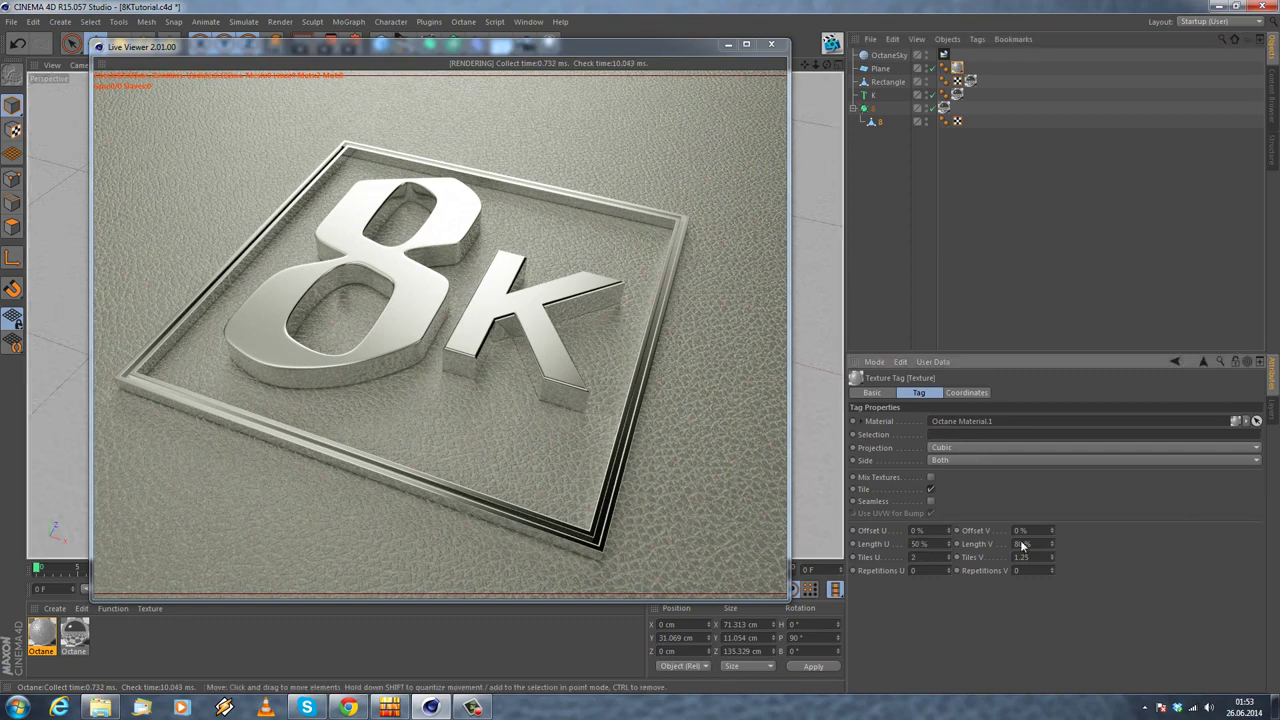
pyautogui.write('50')
pyautogui.press('Return')
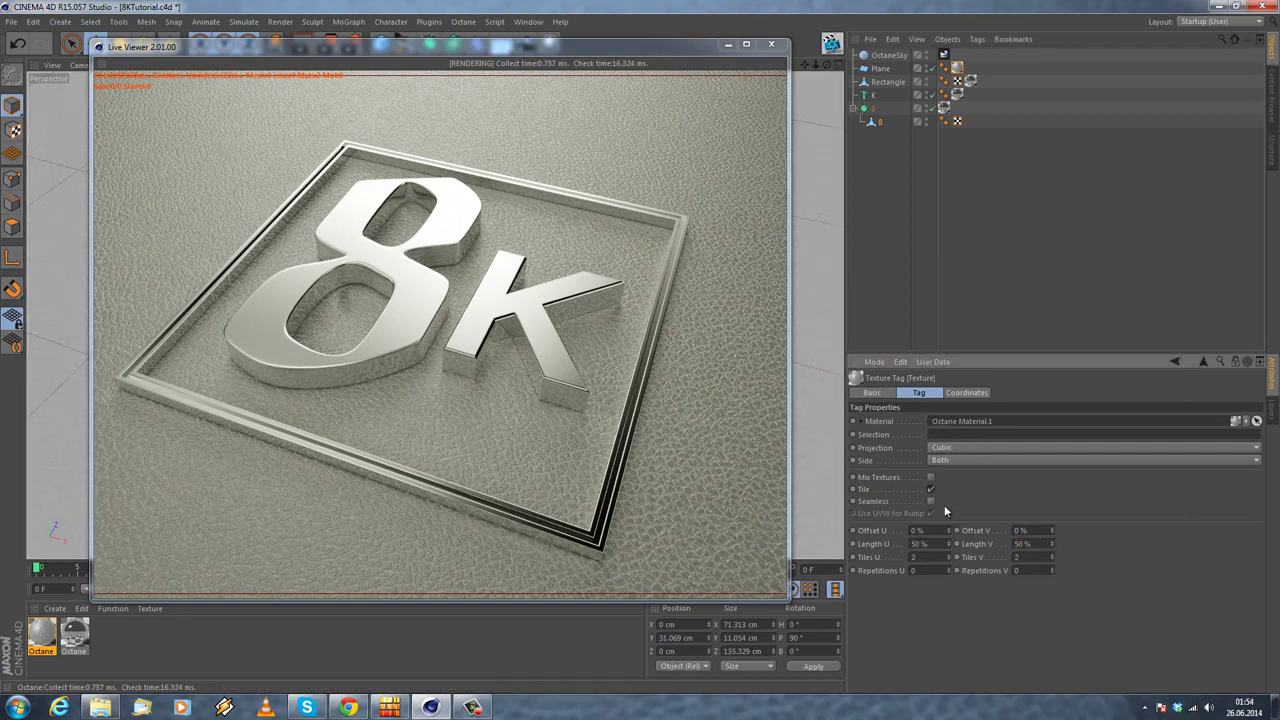
pyautogui.moveTo(307, 46); pyautogui.dragTo(409, 152)
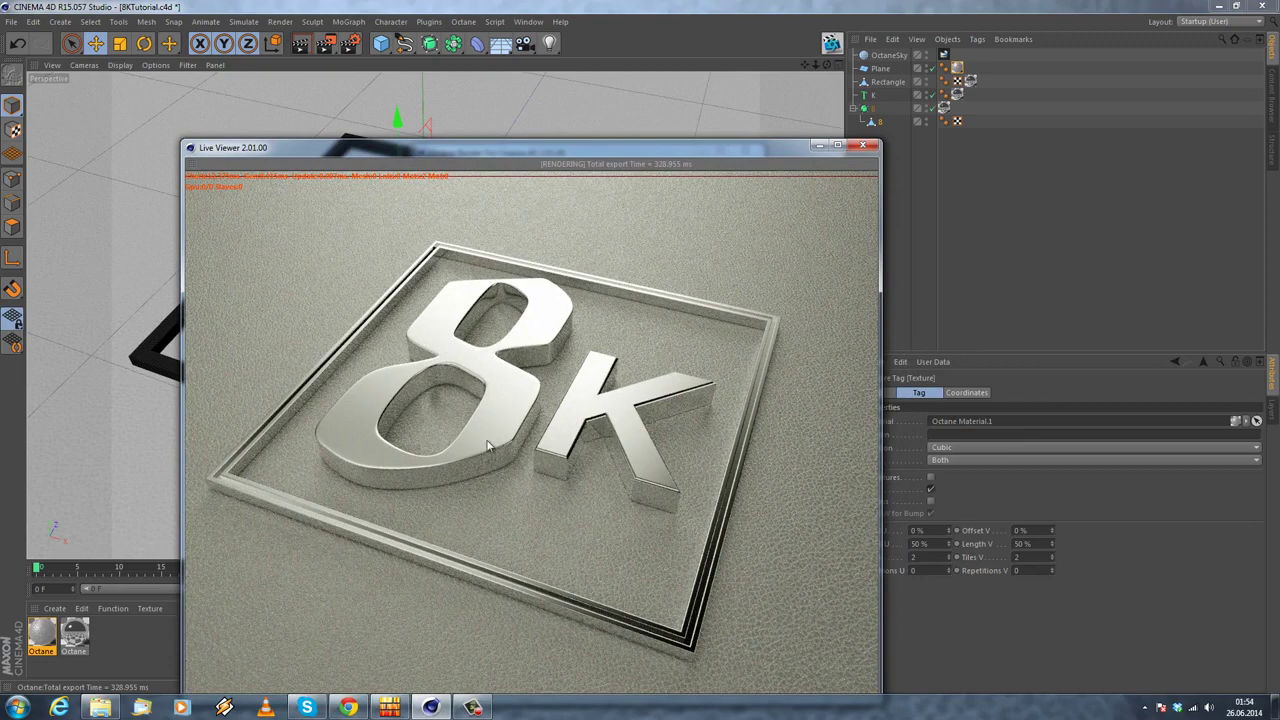
# Step: Fine-tune the OctaneSky environment's RotX to about 0.436 for the reflections on the logo
pyautogui.click(943, 55)
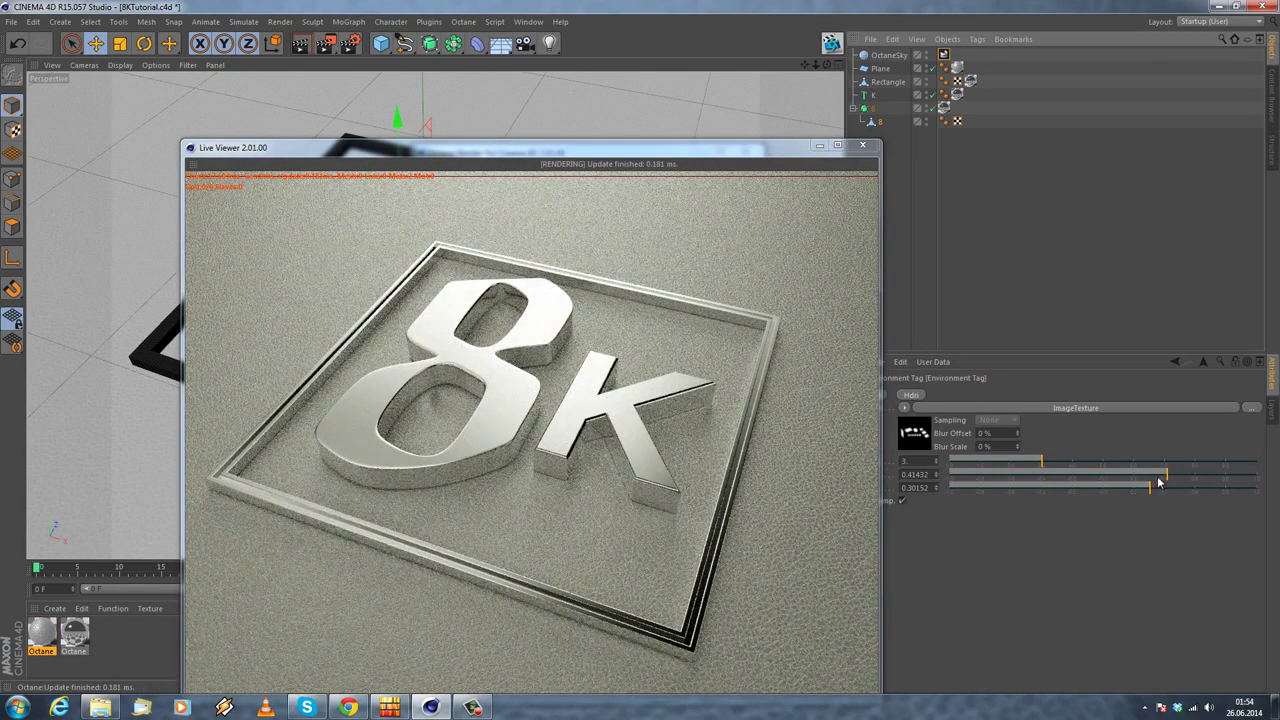
pyautogui.moveTo(1170, 482); pyautogui.dragTo(1172, 482)
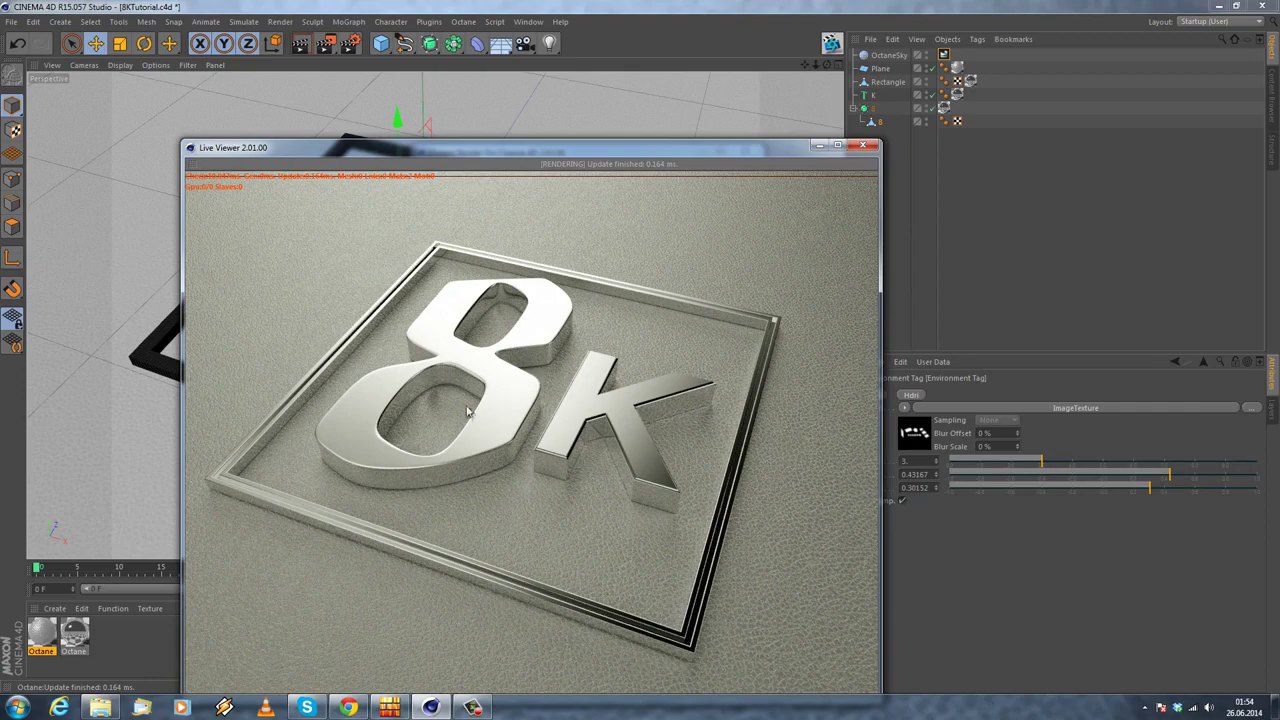
pyautogui.click(1174, 478)
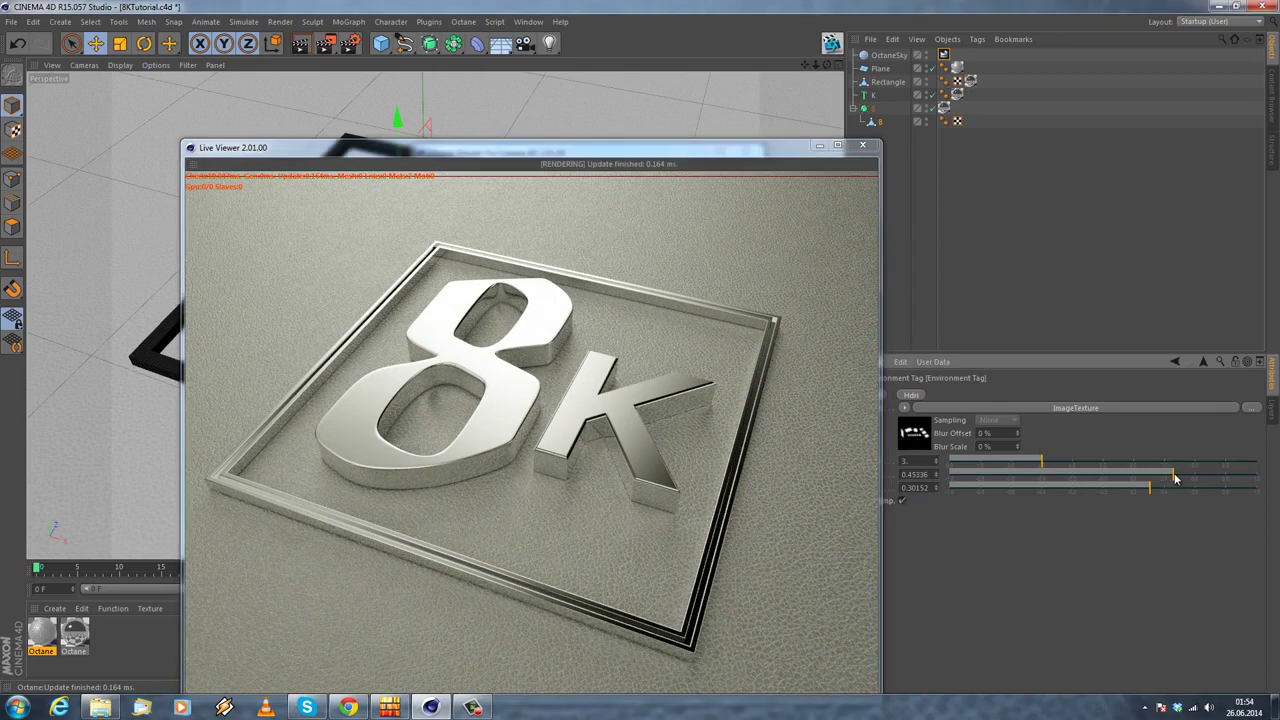
pyautogui.click(1171, 480)
pyautogui.click(1171, 480)
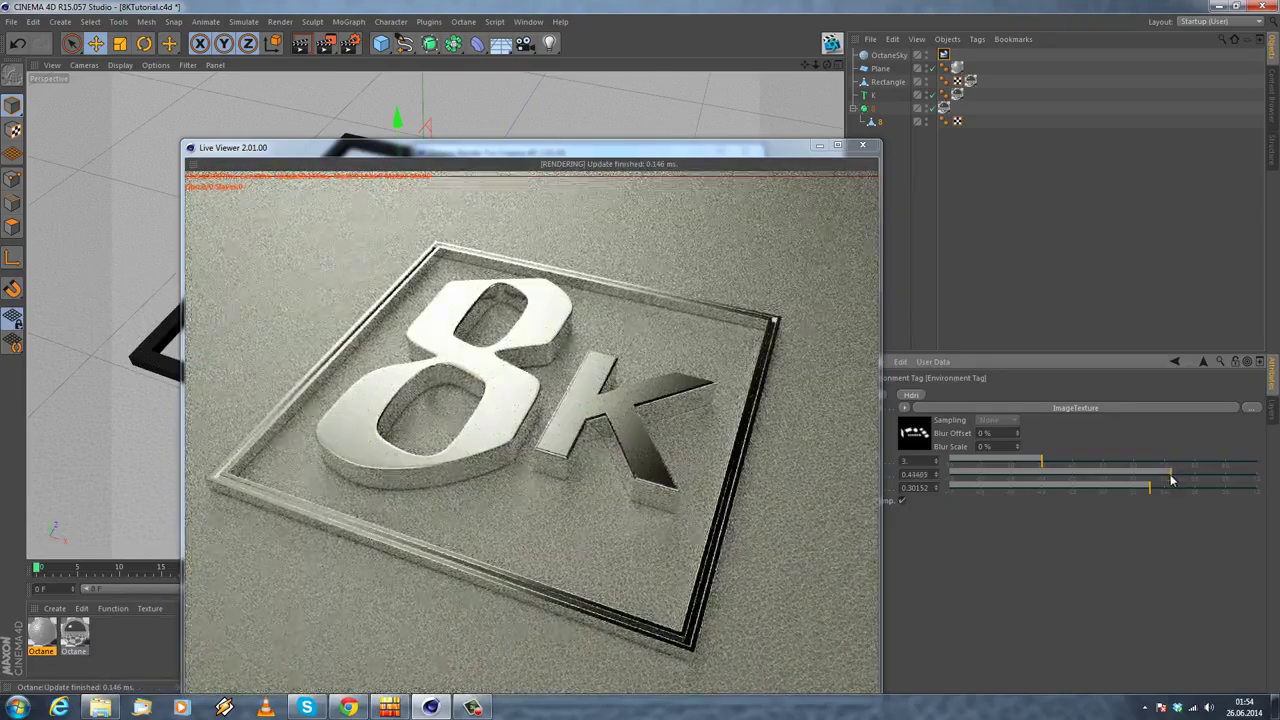
pyautogui.click(1170, 478)
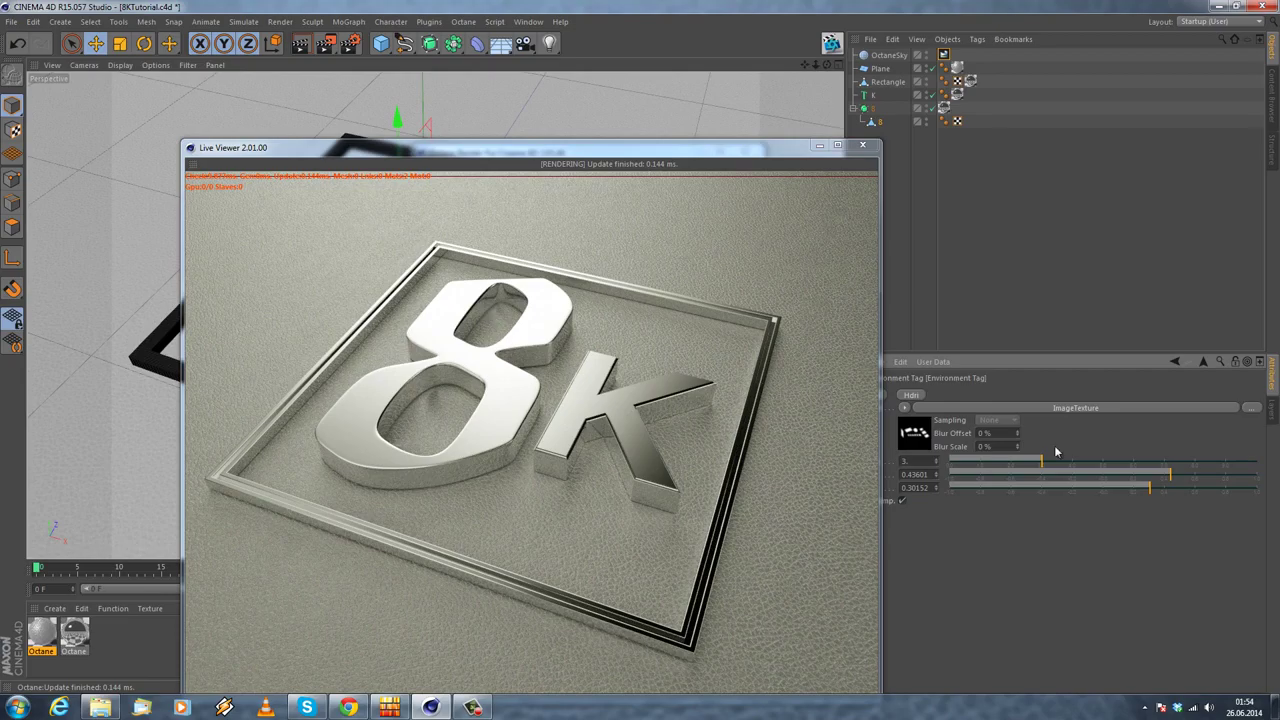
pyautogui.moveTo(1165, 475); pyautogui.dragTo(1172, 484)
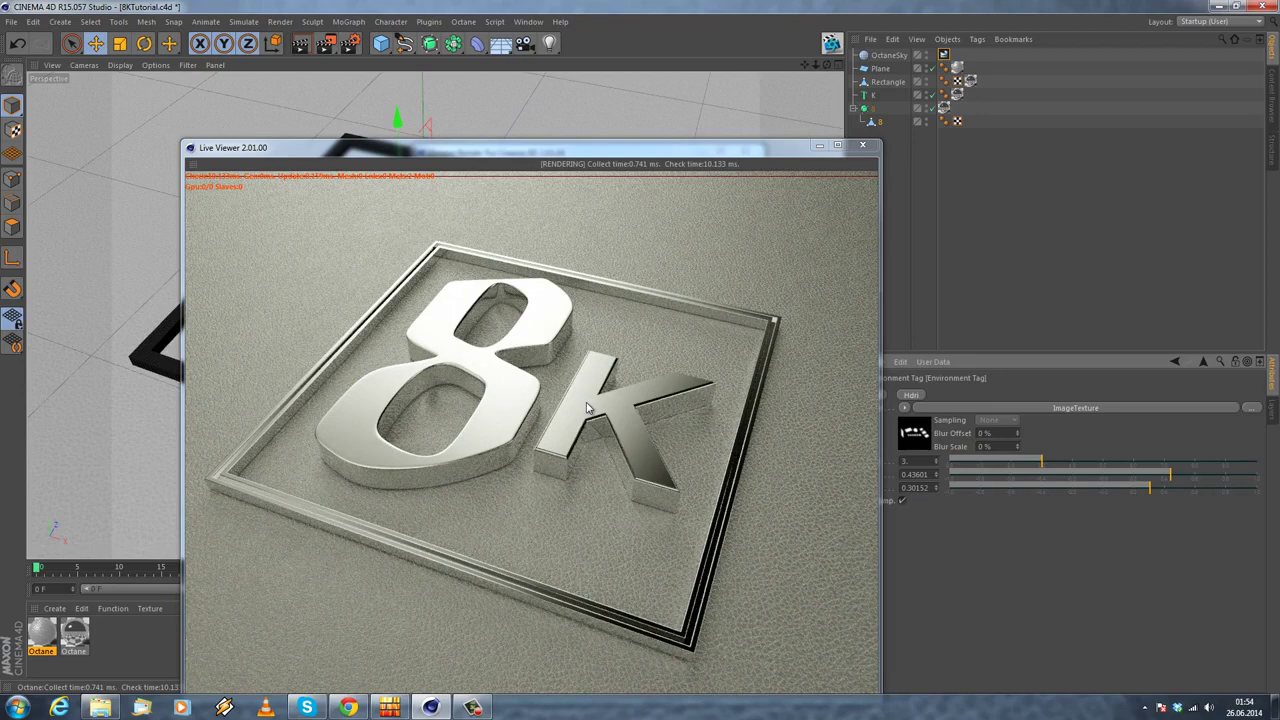
# Step: Close the Live Viewer and add a standard camera to the scene from the current perspective
pyautogui.click(867, 148)
pyautogui.click(408, 270)
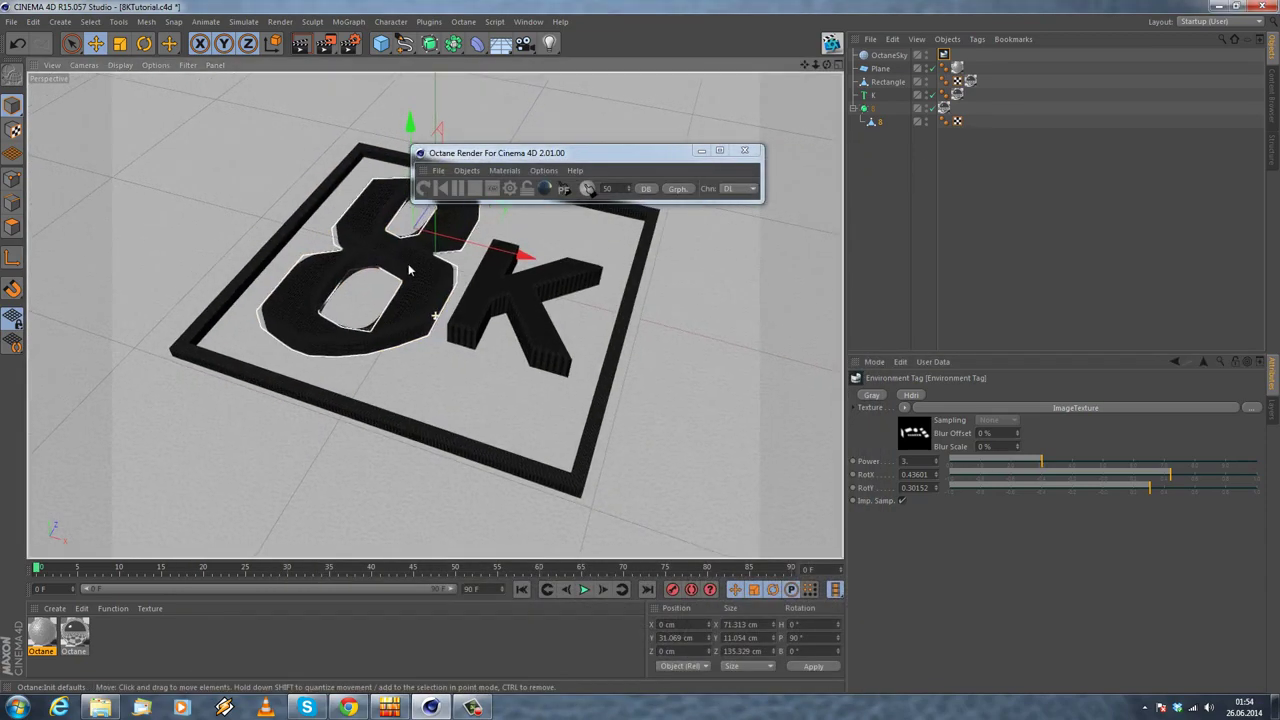
pyautogui.click(90, 21)
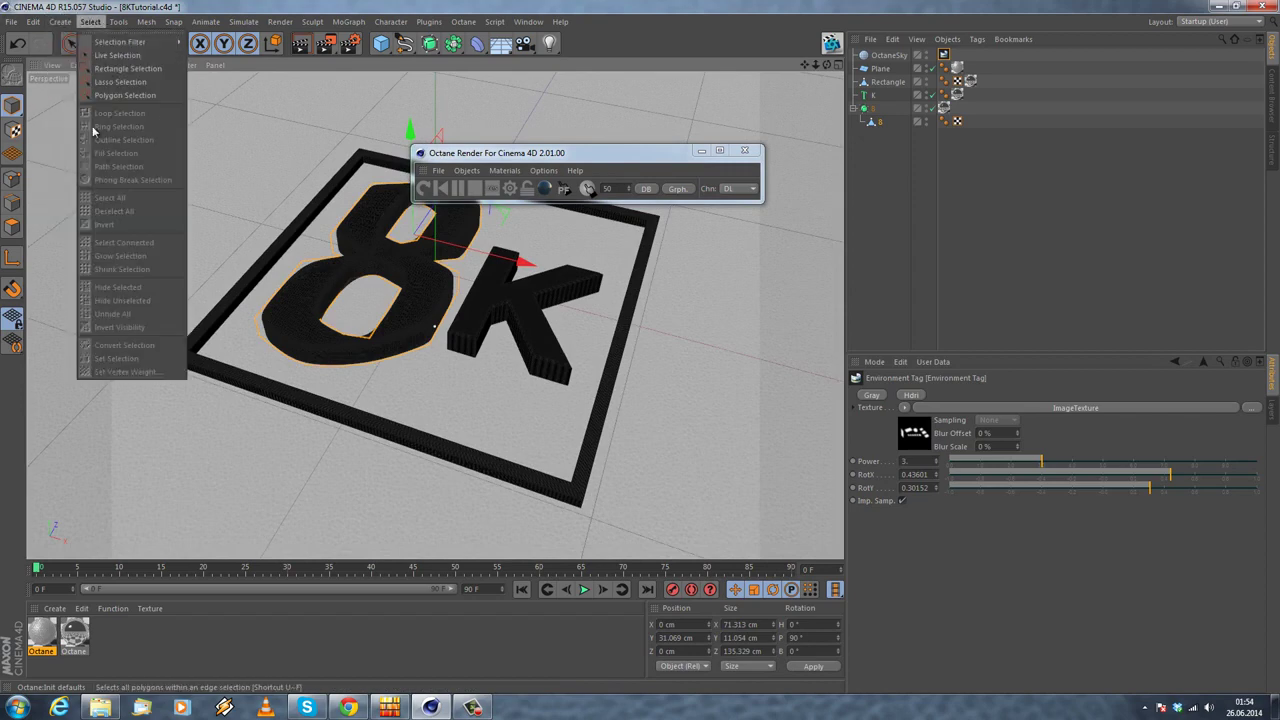
pyautogui.moveTo(60, 21)
pyautogui.moveTo(66, 149)
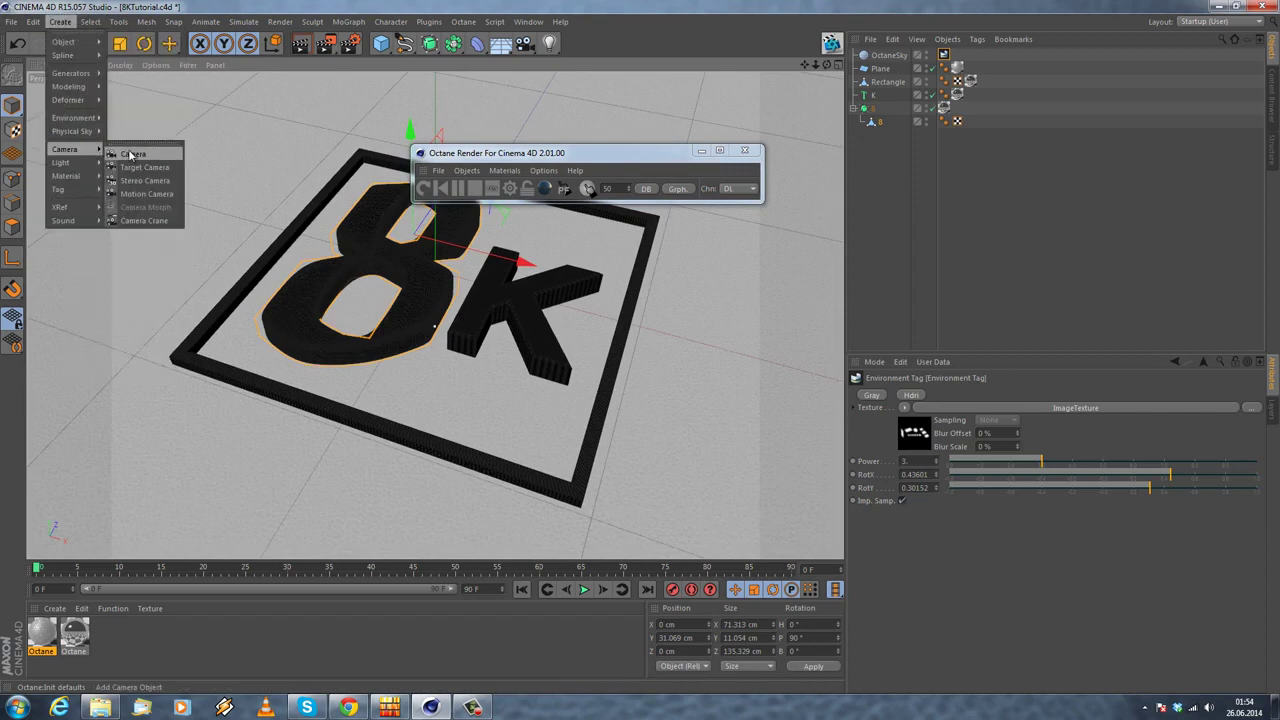
pyautogui.click(130, 154)
# Step: Give the new camera an OctaneCameraTag
pyautogui.rightClick(886, 55)
pyautogui.moveTo(958, 92)
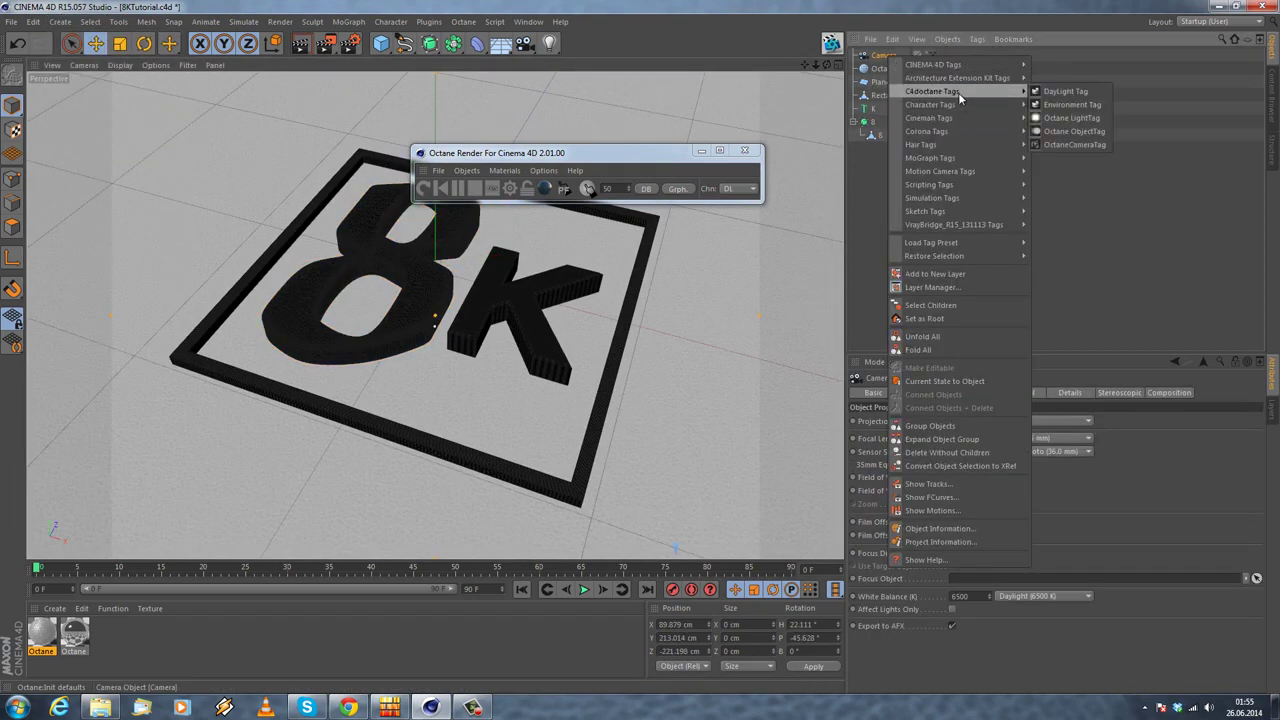
pyautogui.click(1075, 144)
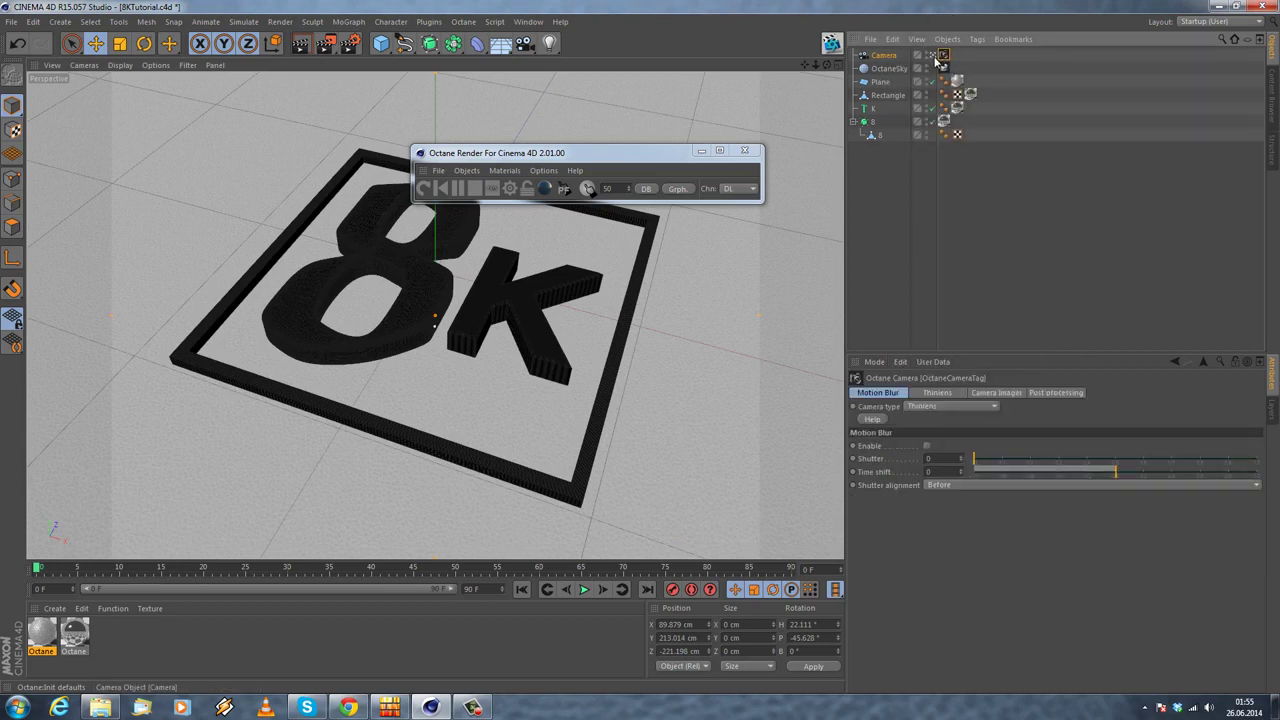
# Step: Restart the live render, move the Live Viewer clear of the settings, and set the Octane camera's thin-lens aperture to 3
pyautogui.click(938, 393)
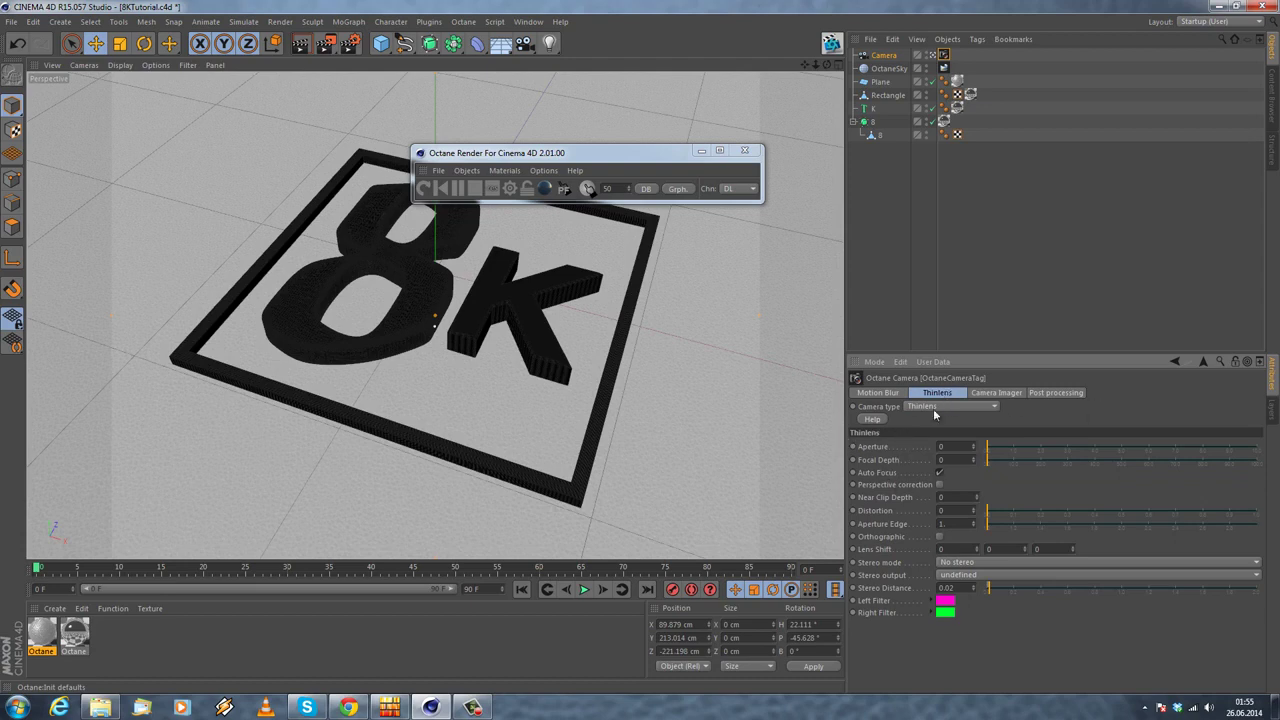
pyautogui.click(988, 394)
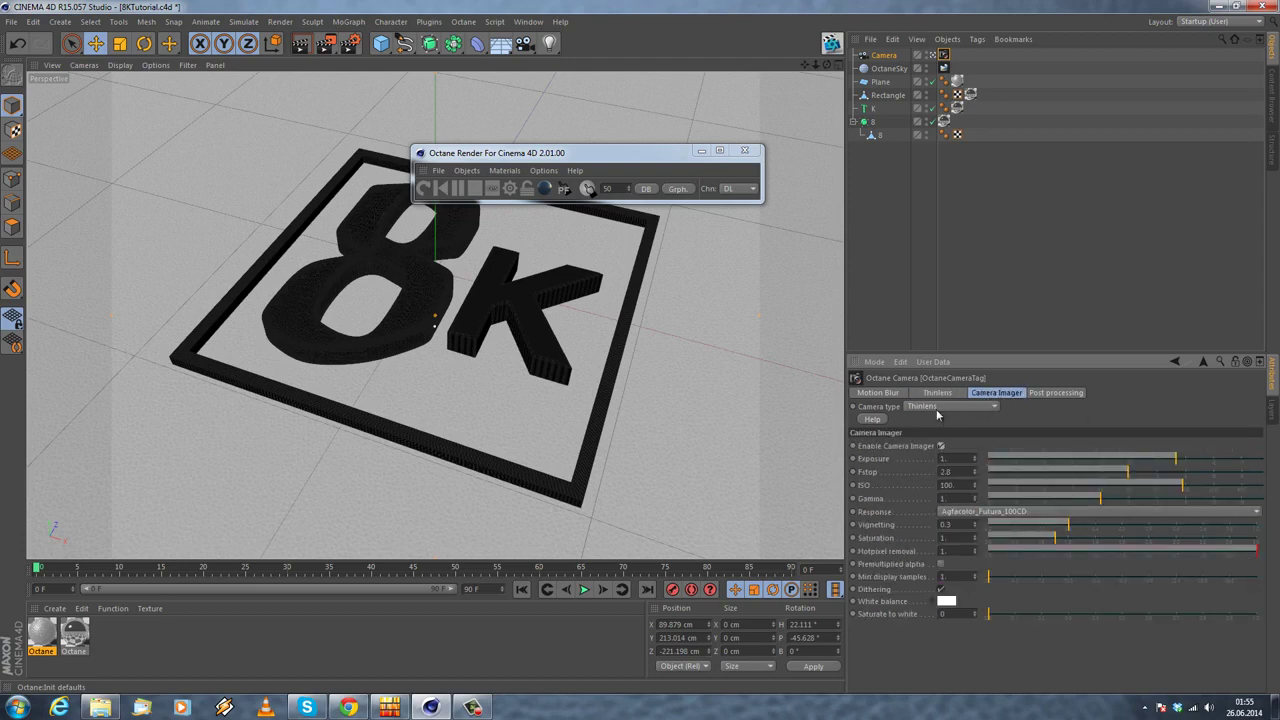
pyautogui.click(940, 394)
pyautogui.click(426, 189)
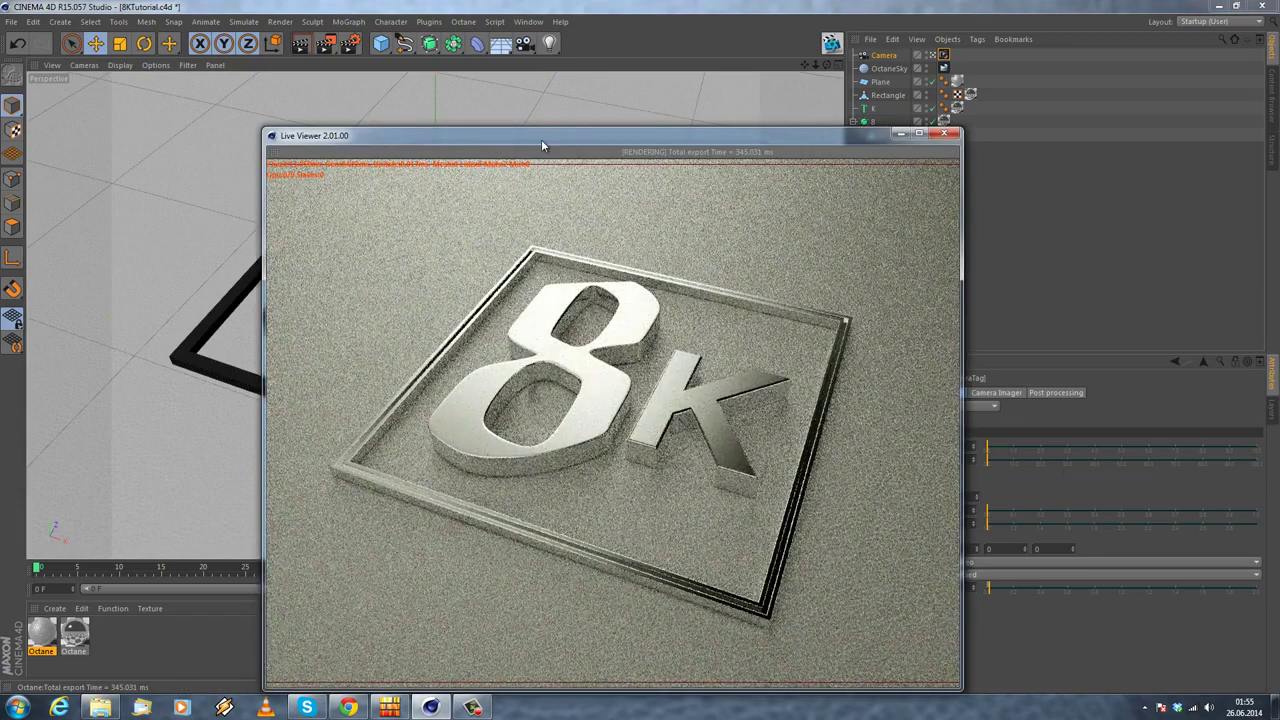
pyautogui.moveTo(559, 138); pyautogui.dragTo(378, 127)
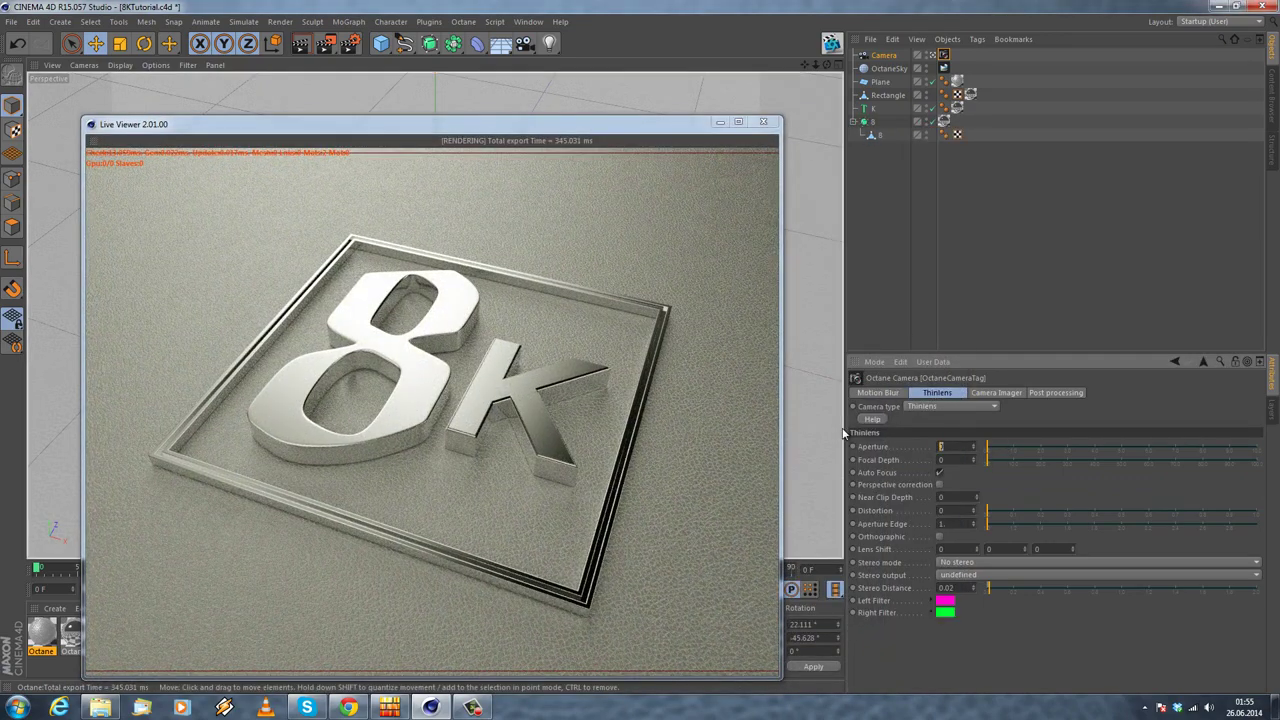
pyautogui.write('33')
pyautogui.press('Return')
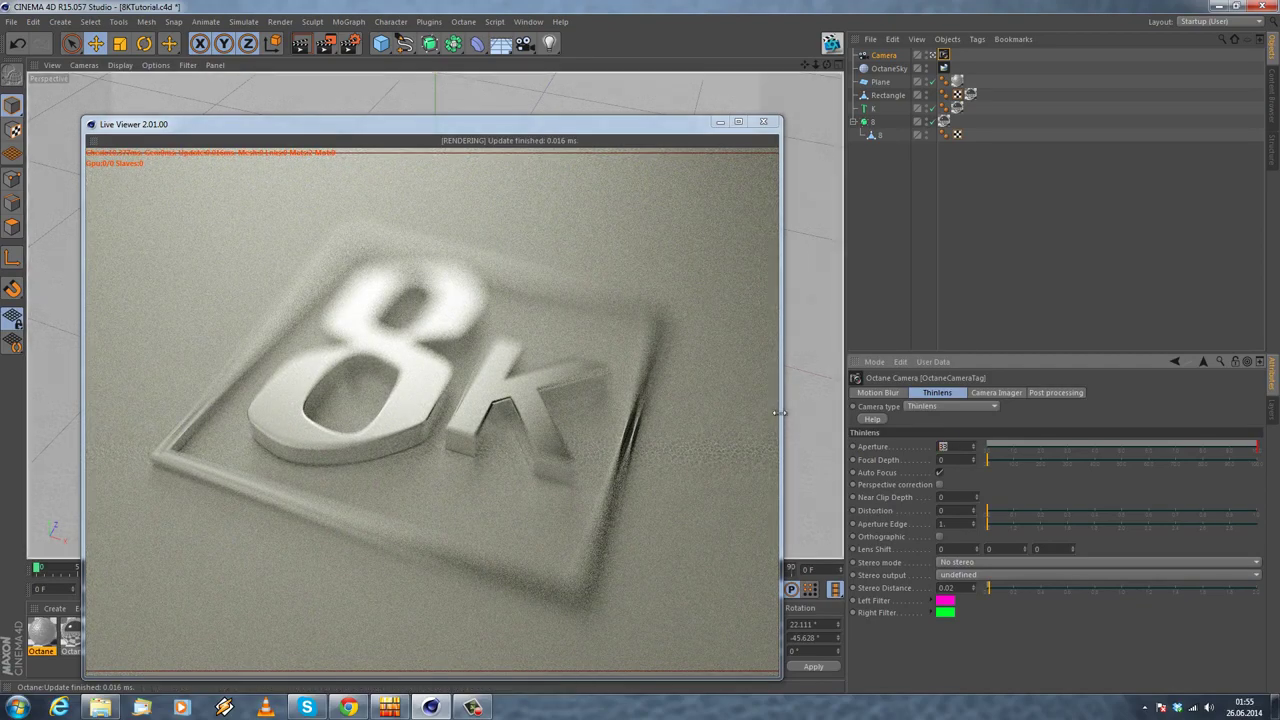
pyautogui.press('Return')
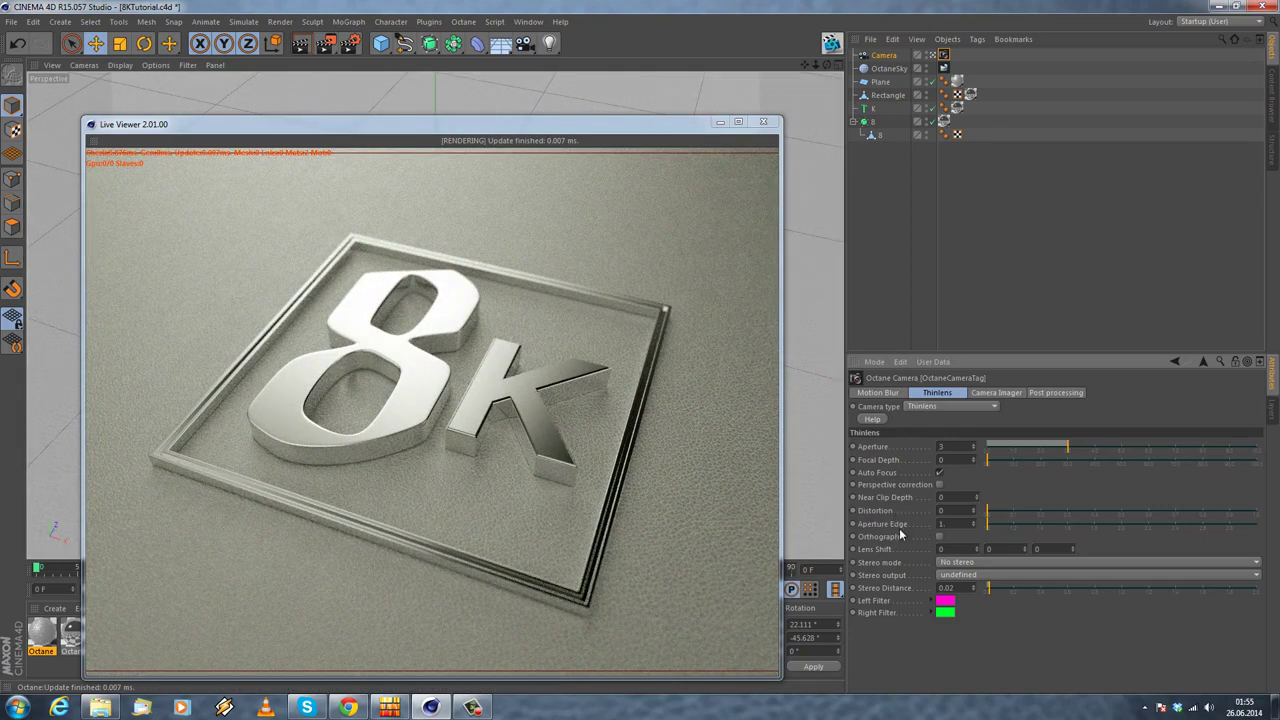
# Step: Try an aperture edge of 2.5 on the Octane camera and raise it to 3
pyautogui.write('2.5')
pyautogui.press('Return')
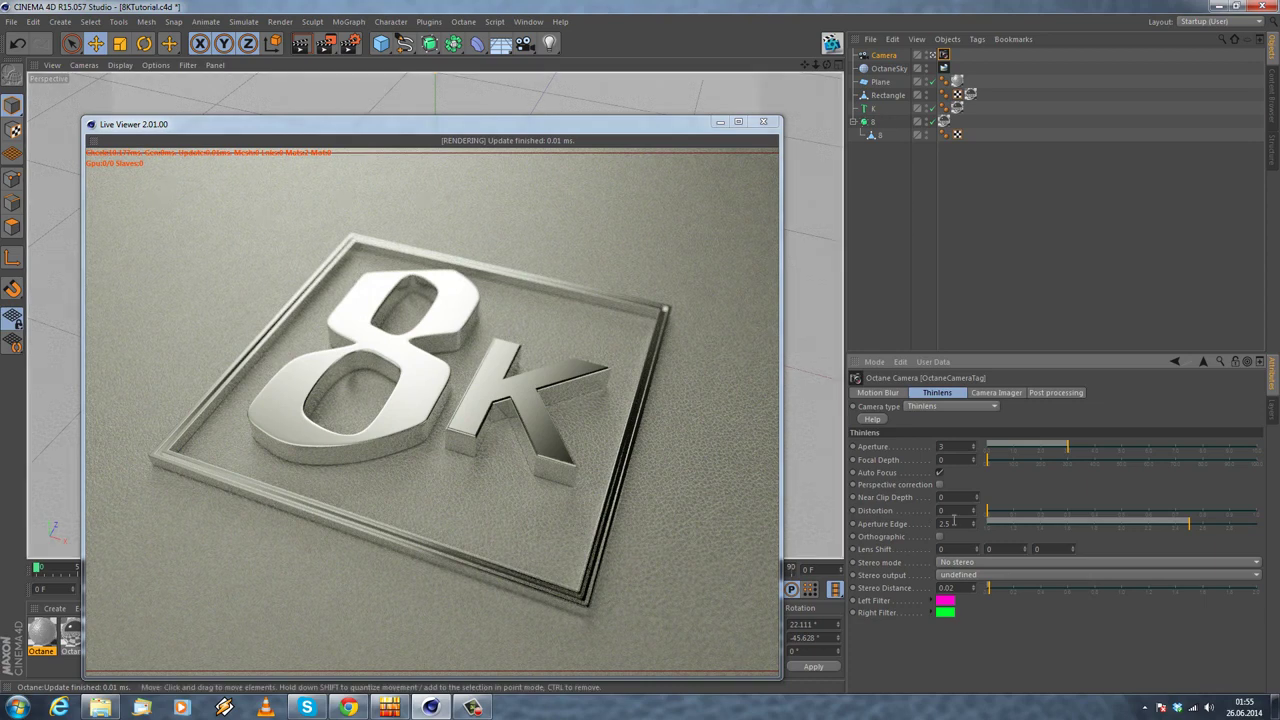
pyautogui.press('Return')
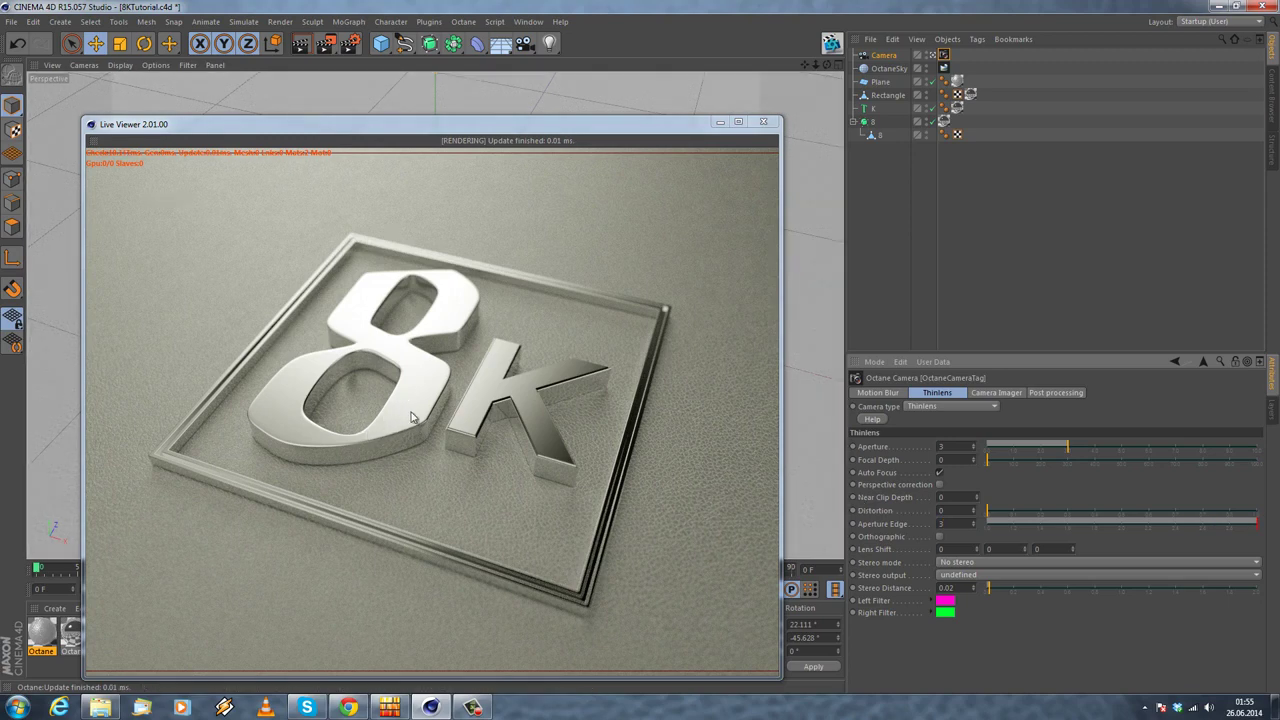
# Step: Try the camera imager's film responses one after another, from Agfacolor_Futura_200CD through to Linear, comparing their look on the logo
pyautogui.click(1012, 393)
pyautogui.click(996, 512)
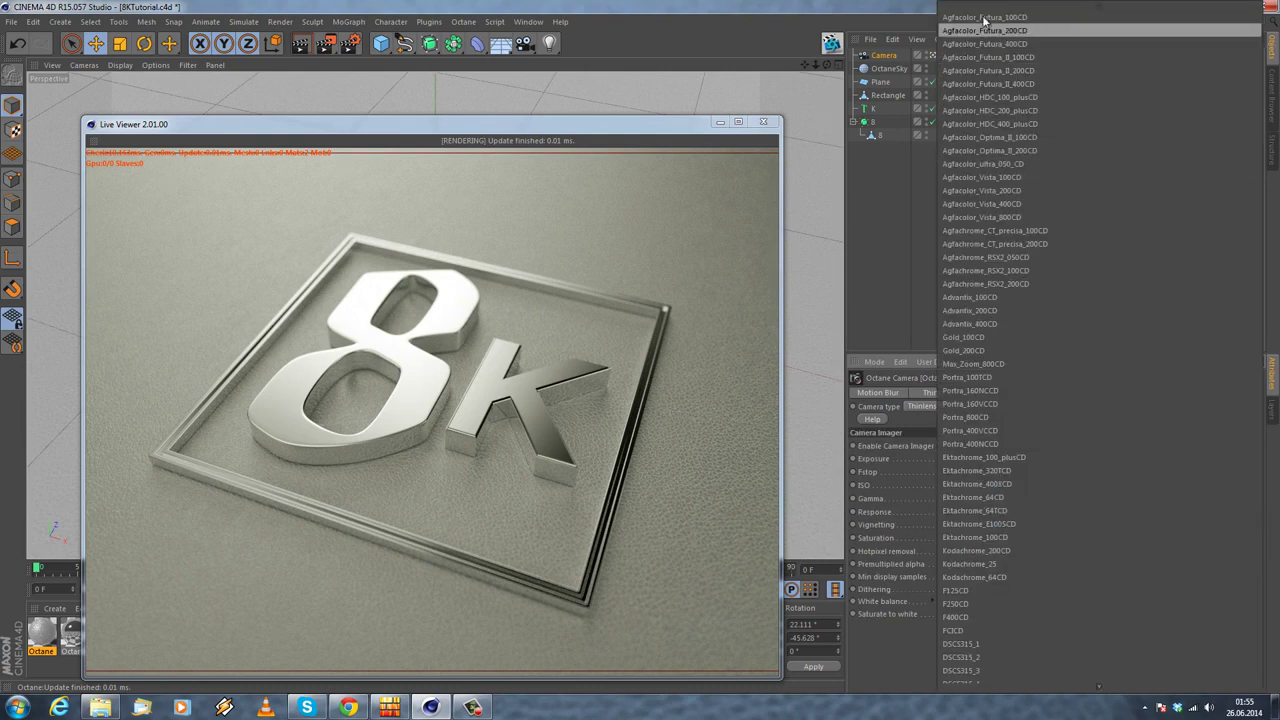
pyautogui.click(984, 30)
pyautogui.scroll(-1, 1010, 513)
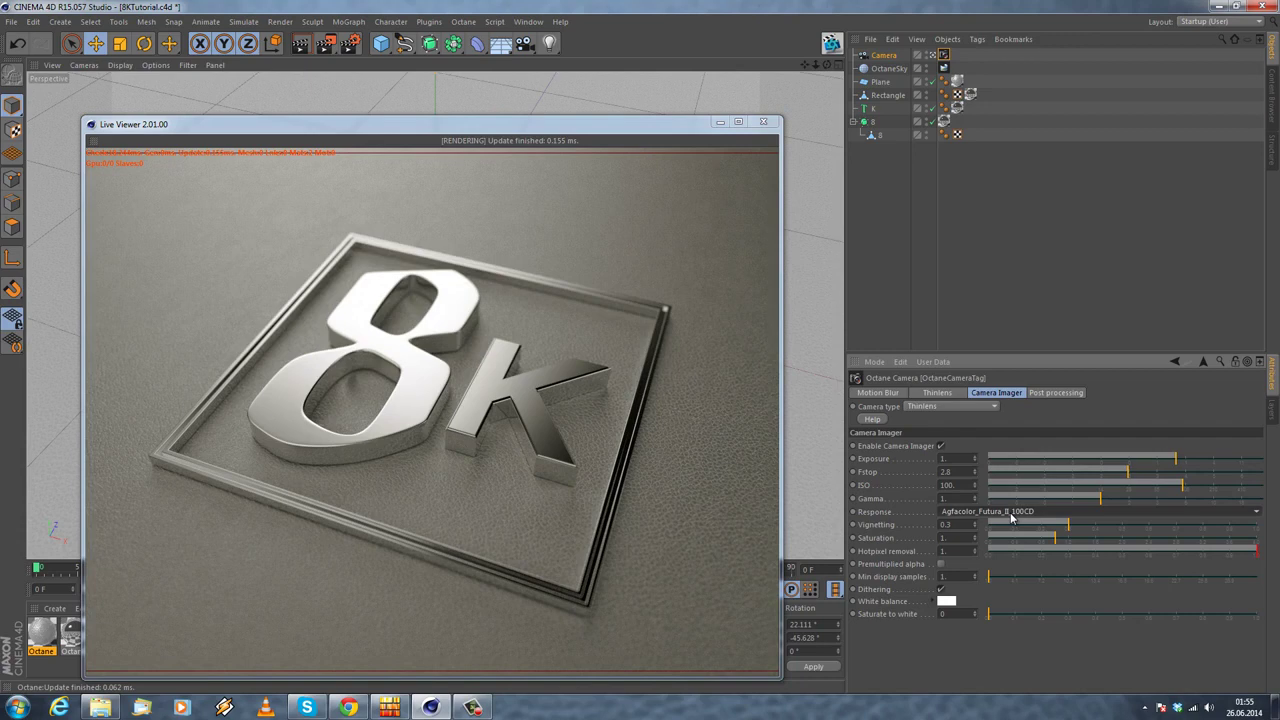
pyautogui.scroll(-1, 1010, 512)
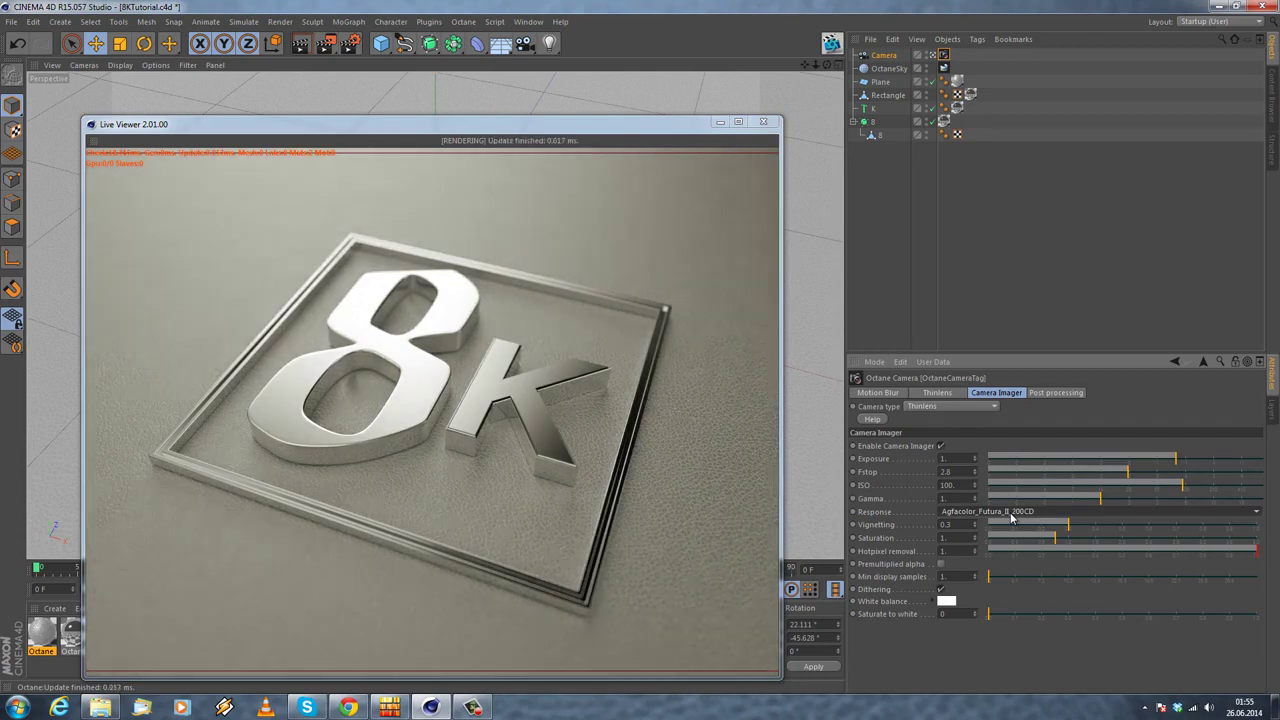
pyautogui.scroll(-1, 1010, 512)
pyautogui.scroll(-3, 1010, 512)
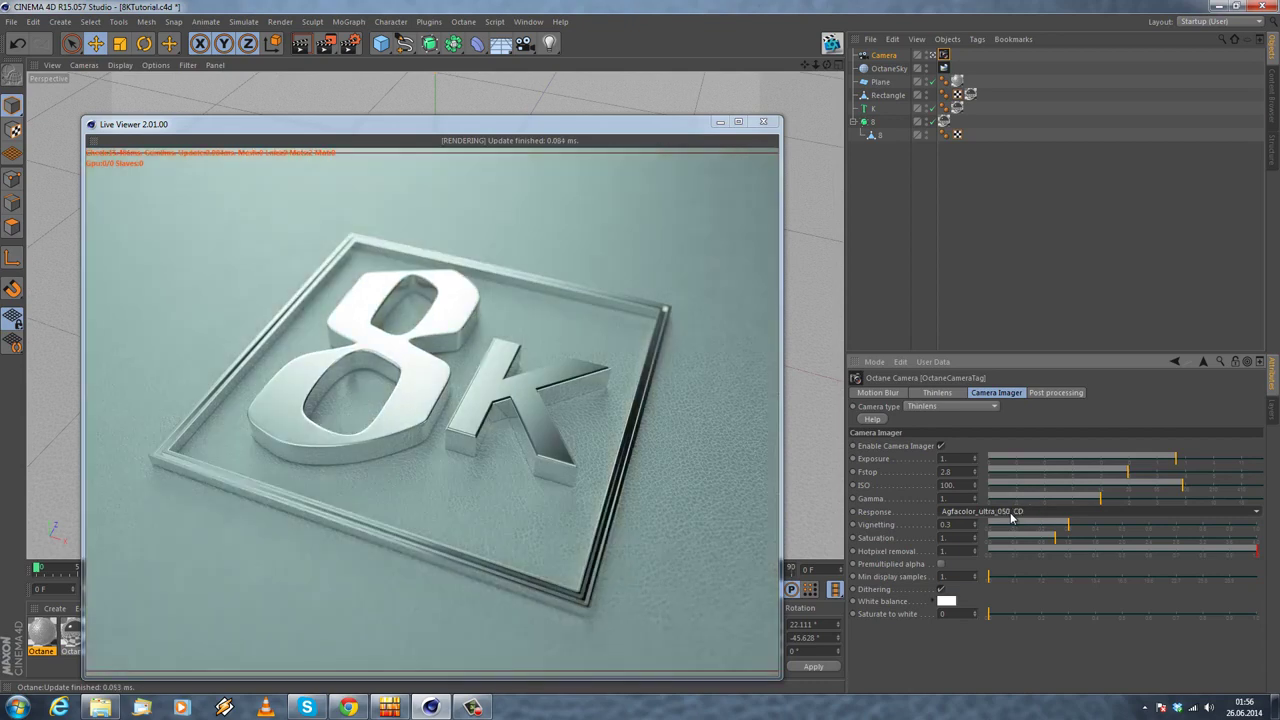
pyautogui.scroll(-4, 1010, 512)
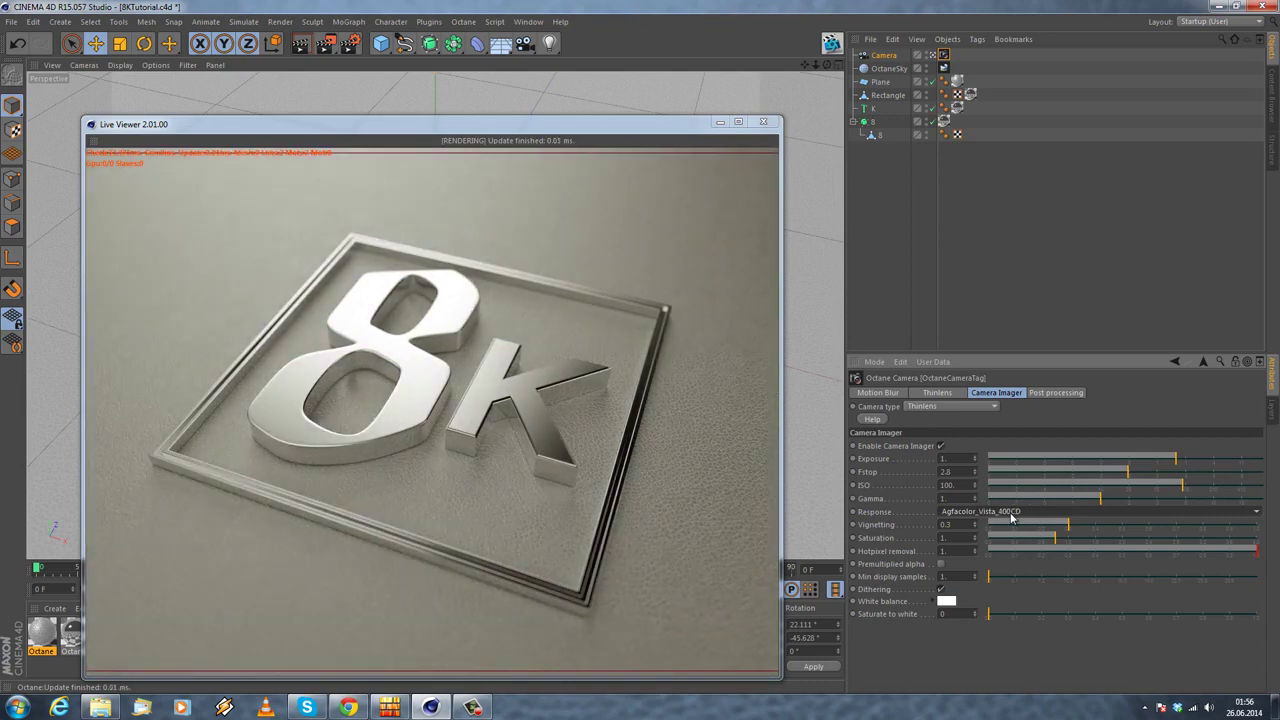
pyautogui.scroll(-2, 1010, 512)
pyautogui.scroll(-1, 1010, 512)
pyautogui.scroll(1, 1010, 512)
pyautogui.scroll(-4, 1010, 512)
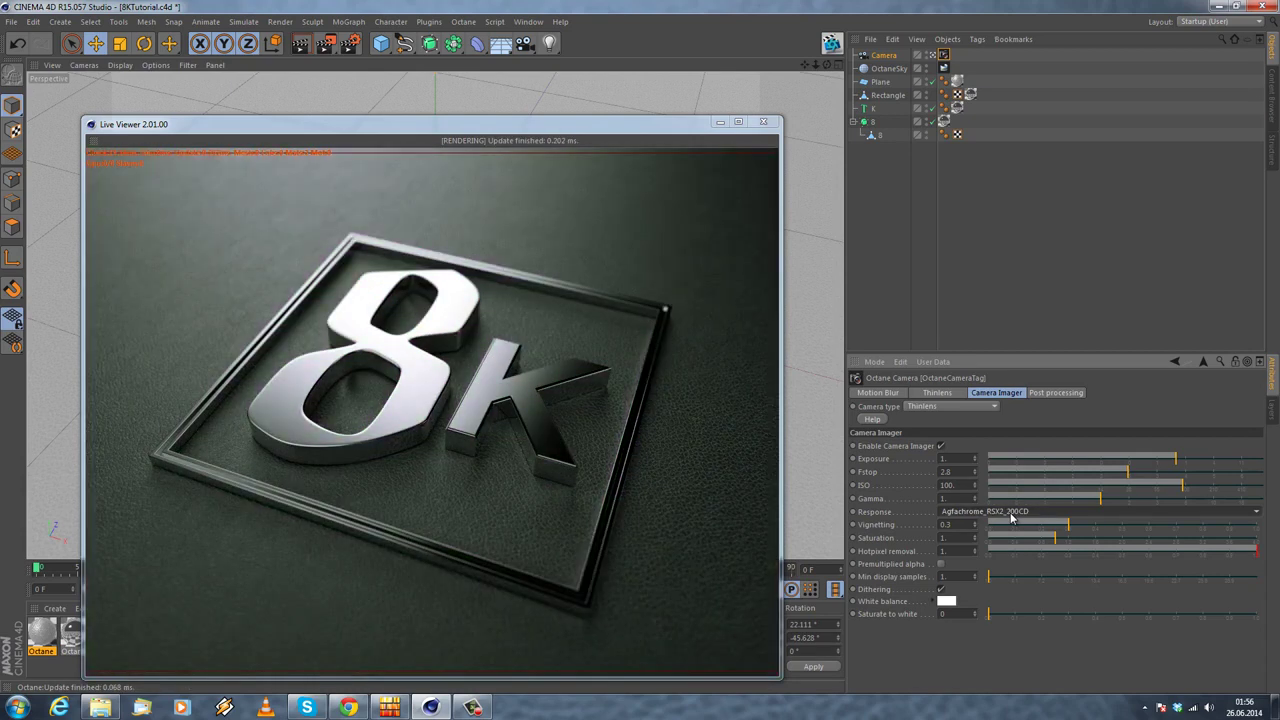
pyautogui.scroll(-2, 1010, 512)
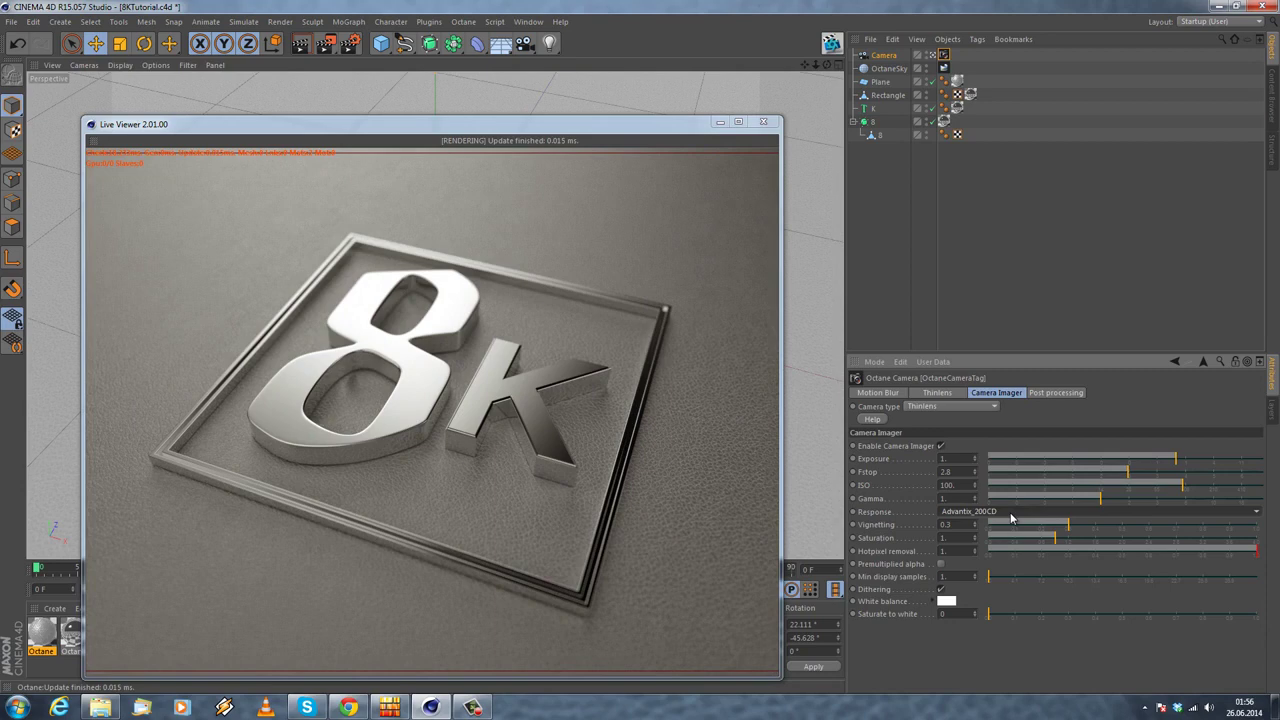
pyautogui.scroll(-3, 1010, 512)
pyautogui.scroll(-2, 1010, 517)
pyautogui.scroll(-2, 1010, 517)
pyautogui.scroll(-1, 1010, 517)
pyautogui.scroll(-3, 1010, 512)
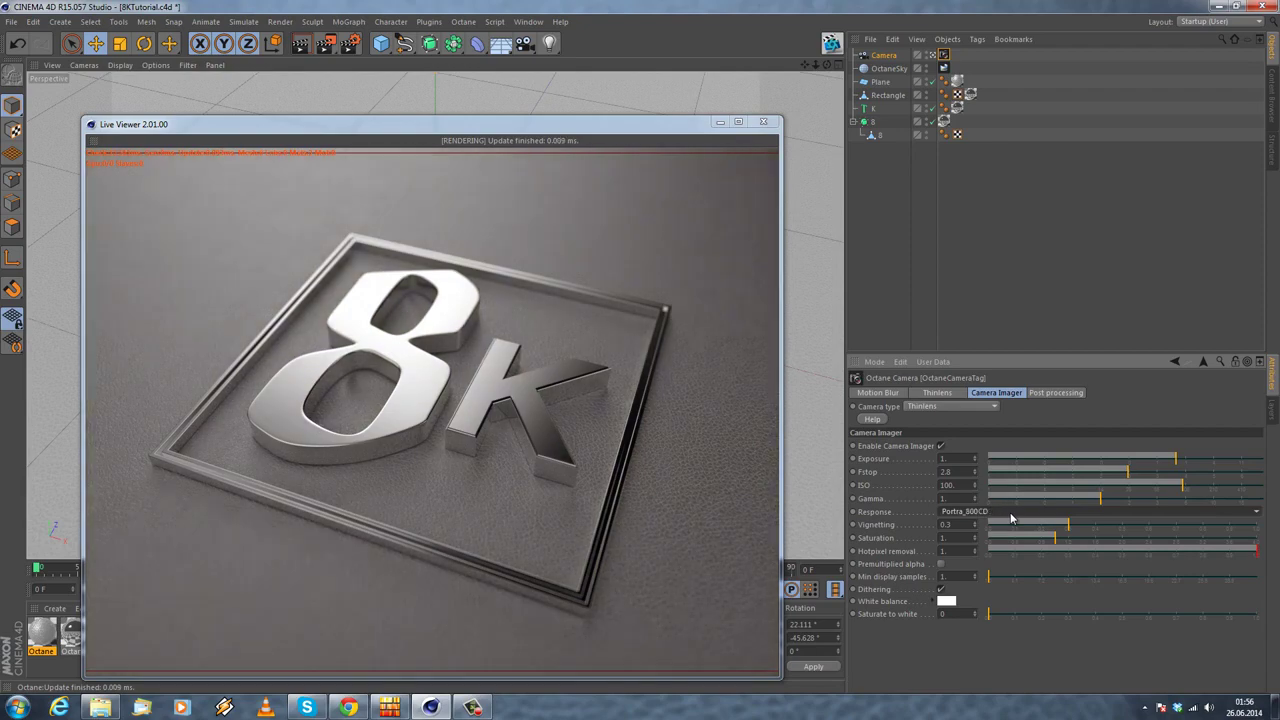
pyautogui.scroll(-1, 1010, 512)
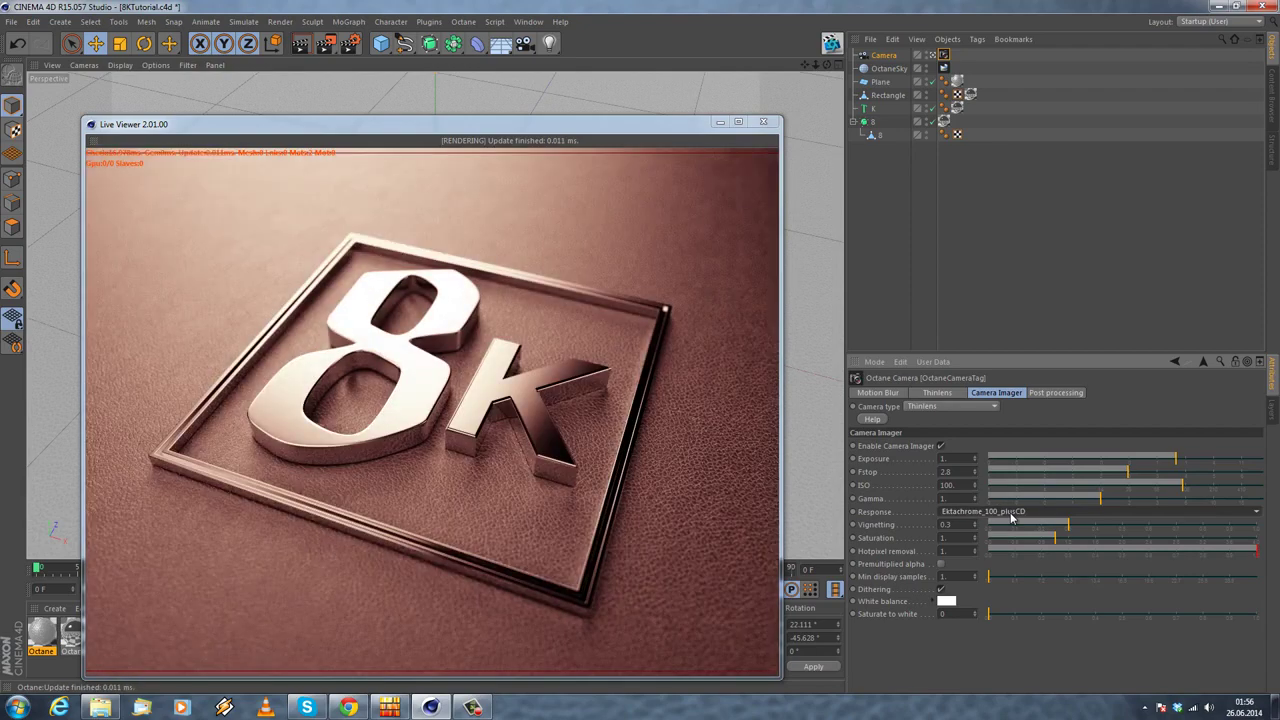
pyautogui.scroll(-4, 1010, 512)
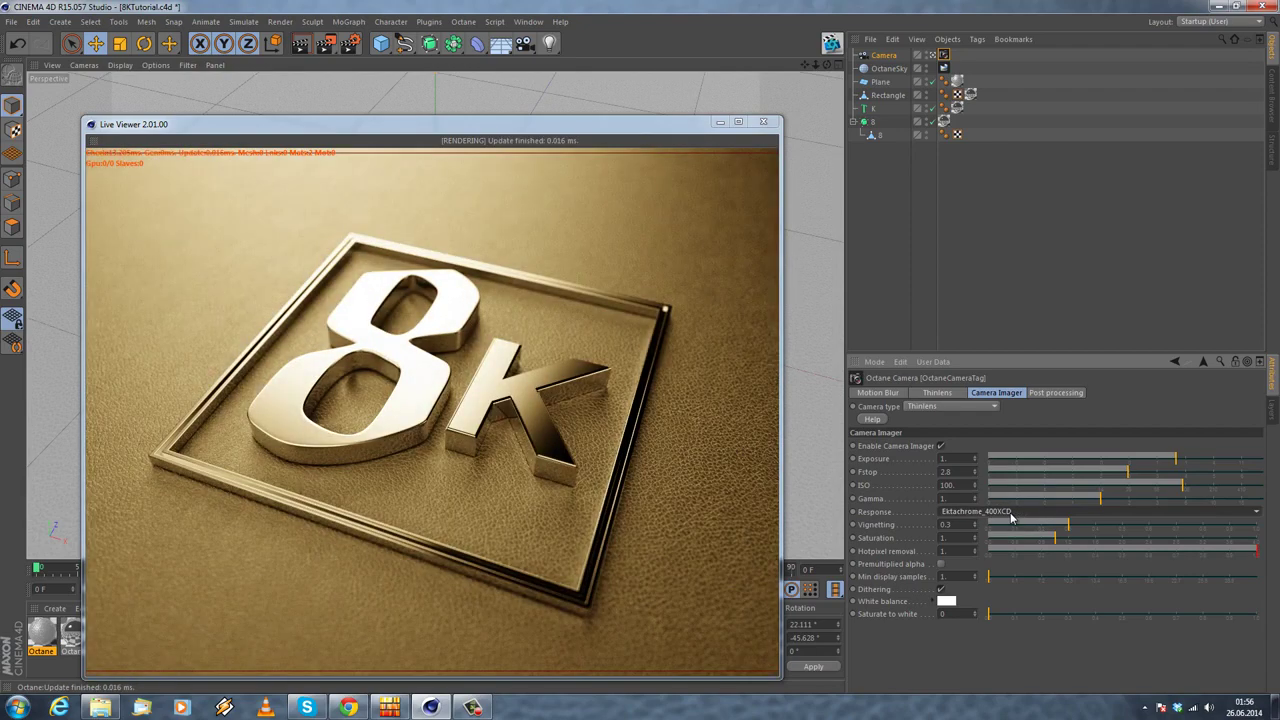
pyautogui.scroll(-3, 1010, 516)
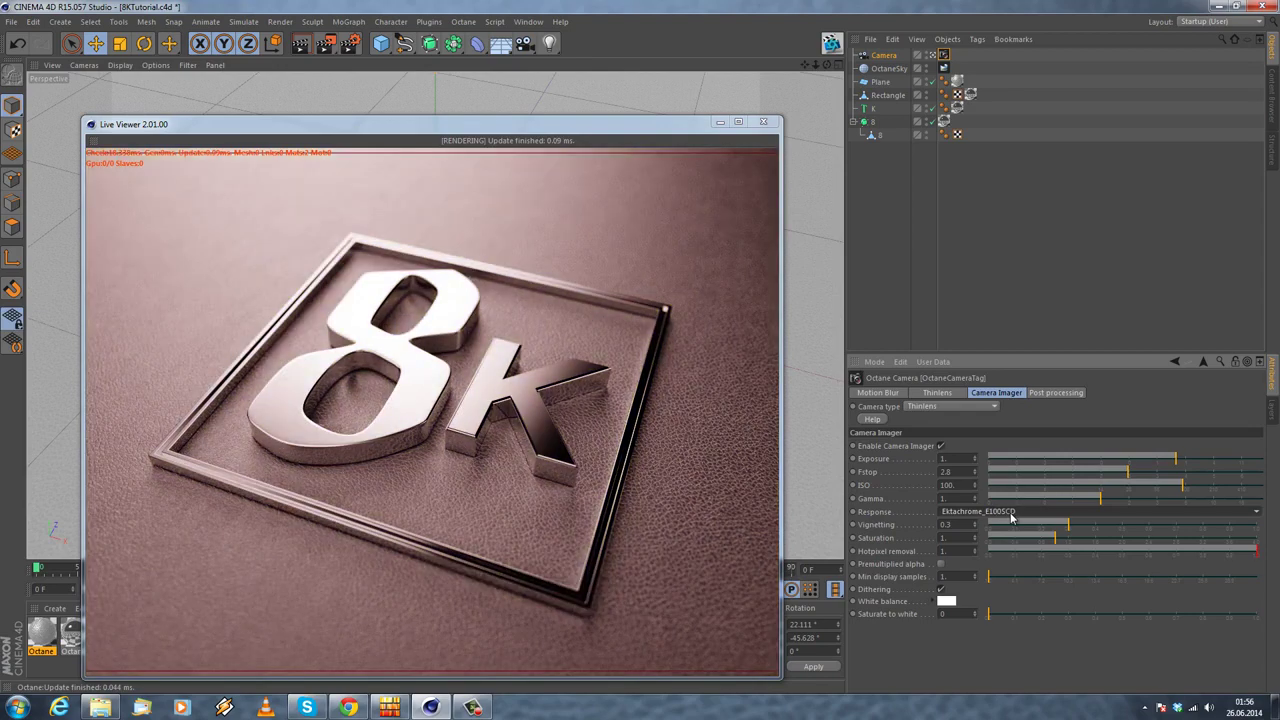
pyautogui.scroll(-1, 1012, 518)
pyautogui.scroll(-3, 1010, 512)
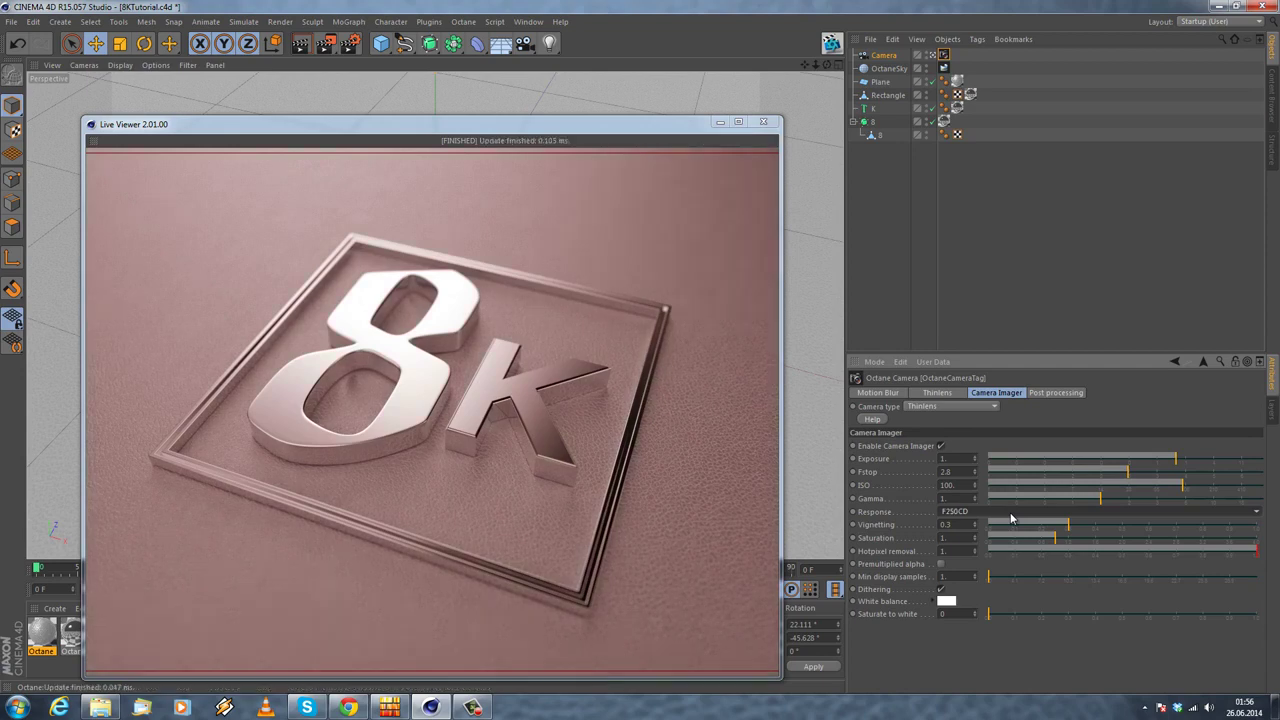
pyautogui.scroll(-2, 1010, 516)
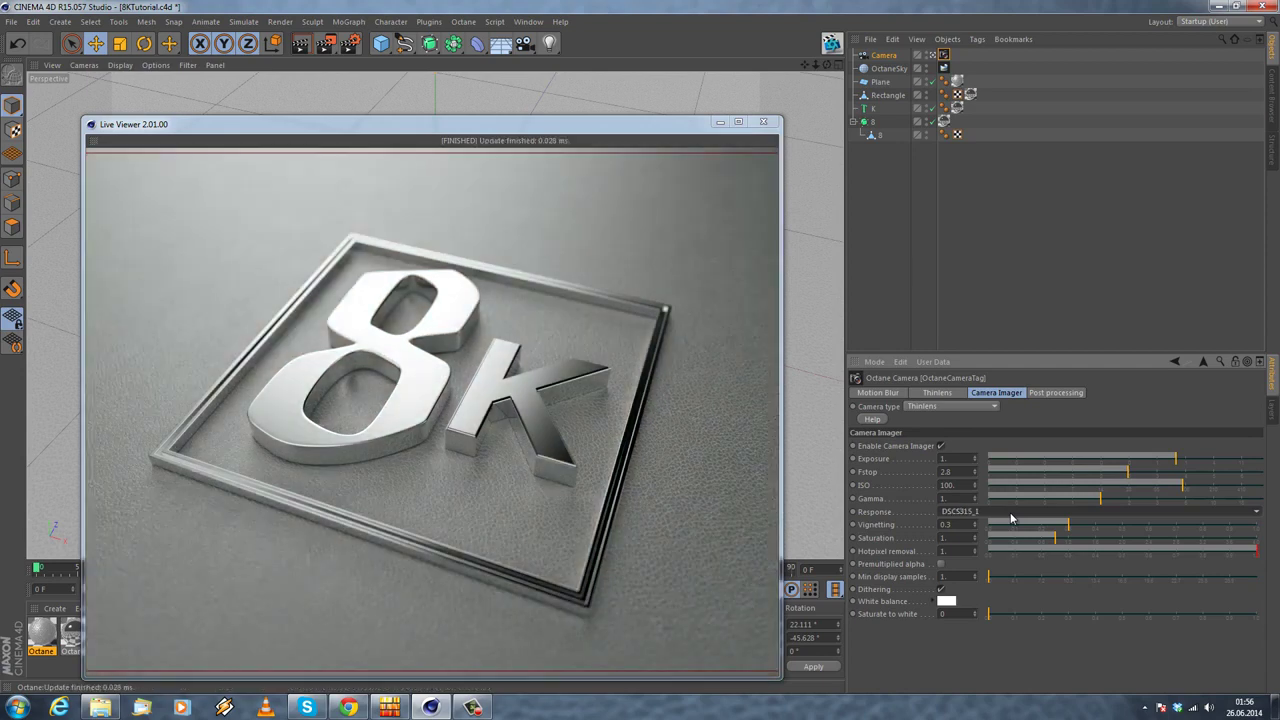
pyautogui.scroll(-1, 1010, 518)
pyautogui.scroll(-2, 1011, 518)
pyautogui.scroll(-3, 1010, 517)
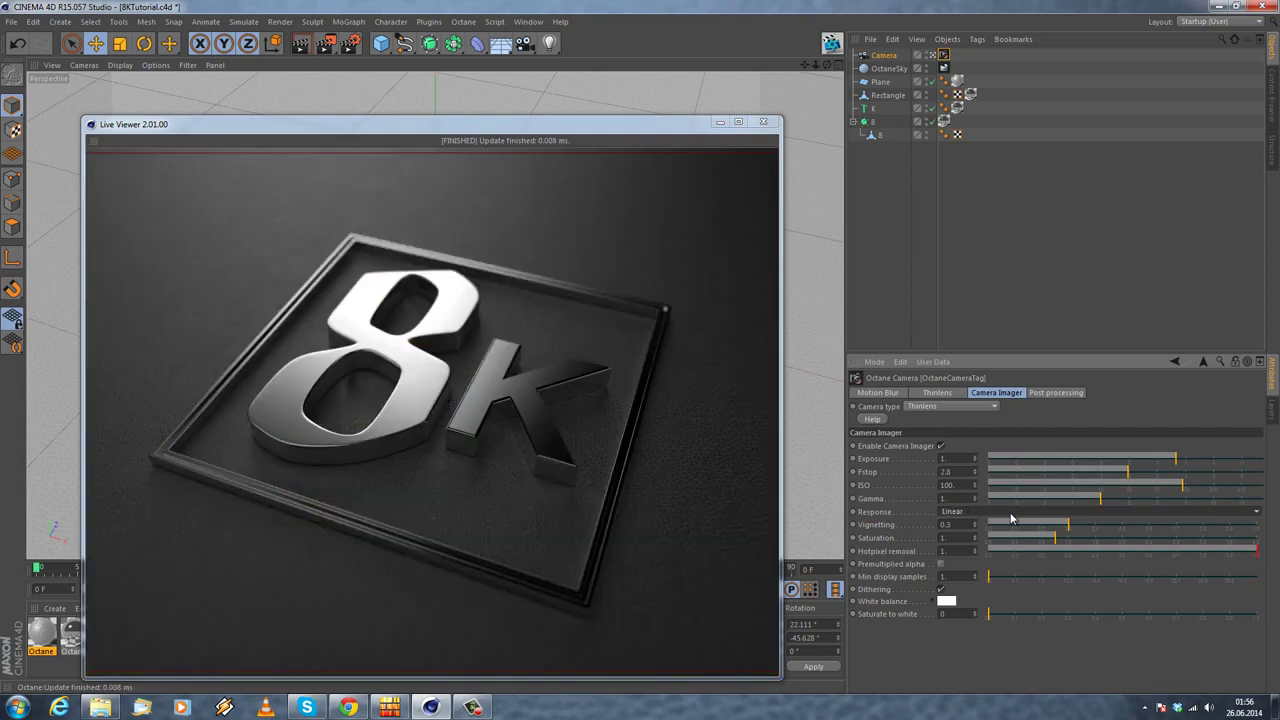
# Step: Compare the film responses again from Agfacolor_Futura_100CD, settle on Agfacolor_Vista_100CD, and set the vignetting to 0
pyautogui.click(985, 517)
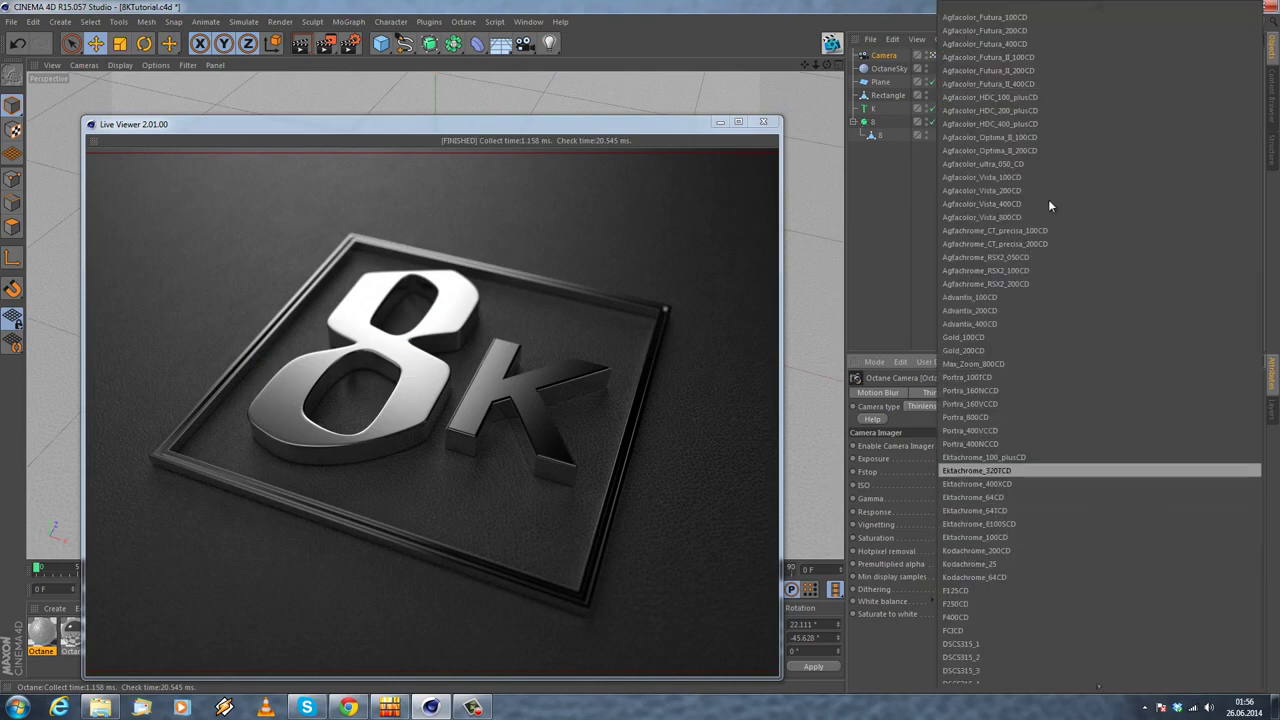
pyautogui.click(1000, 14)
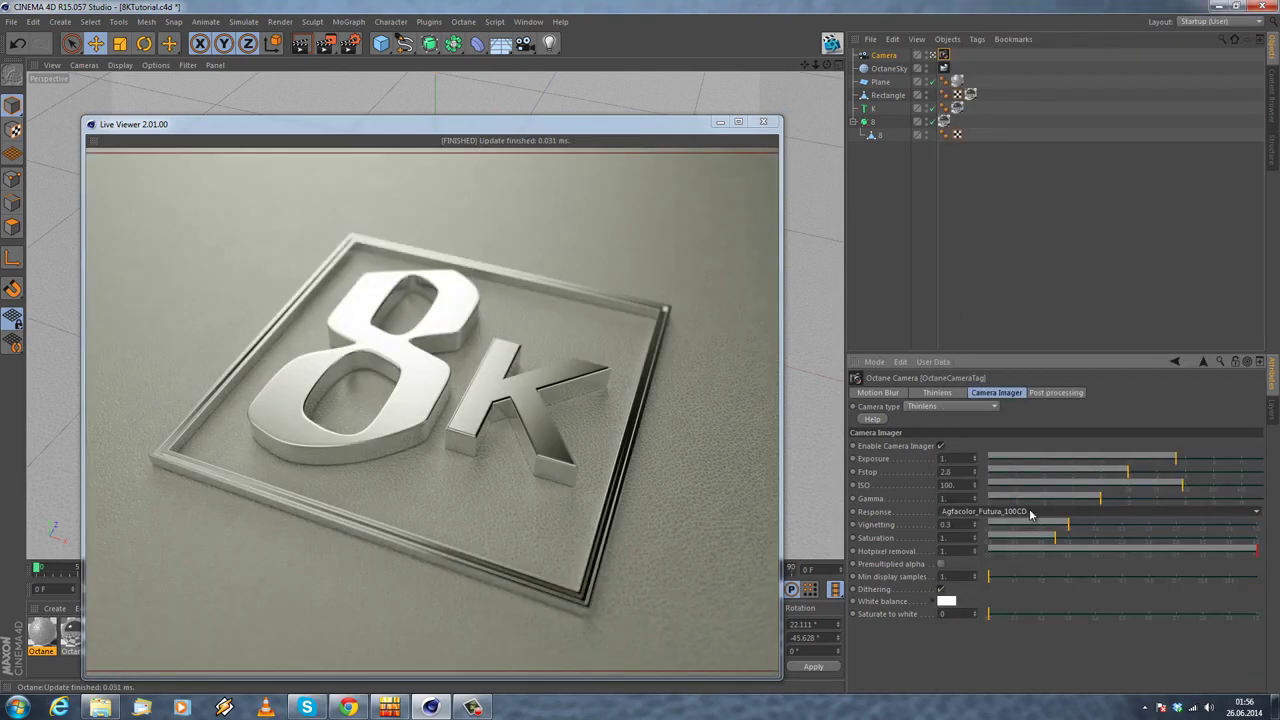
pyautogui.scroll(-1, 1030, 513)
pyautogui.scroll(-2, 1030, 513)
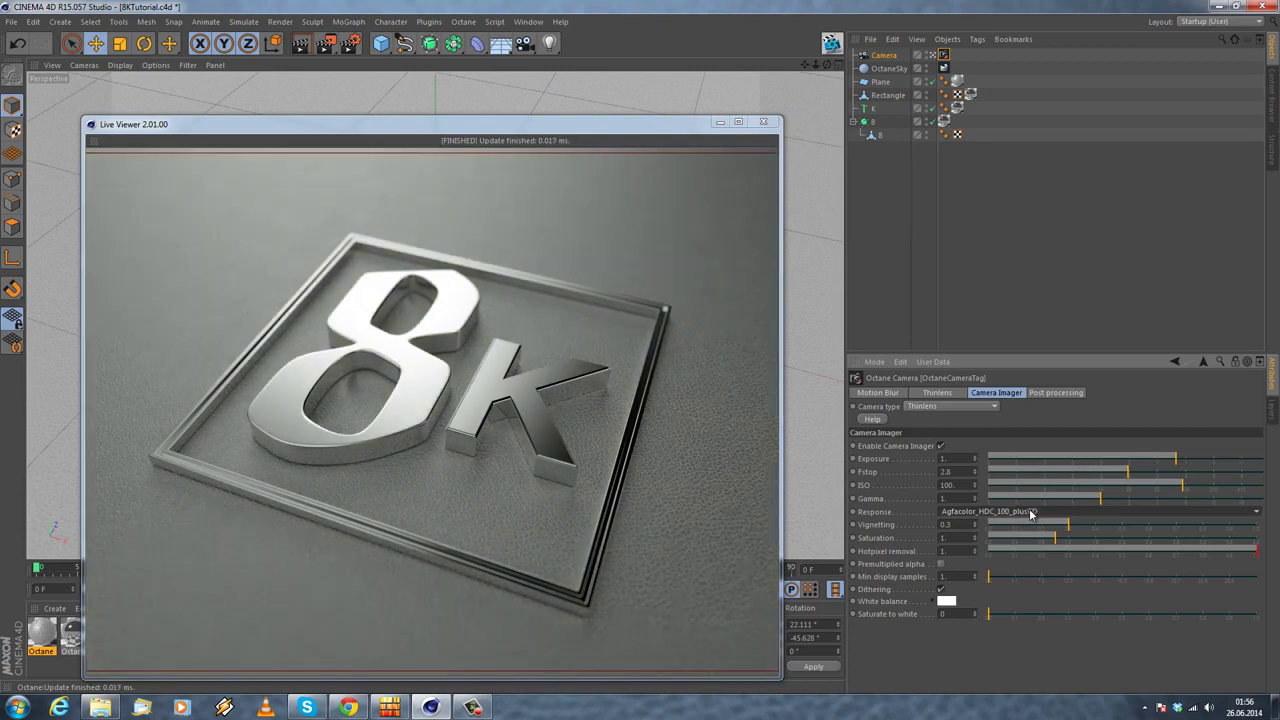
pyautogui.scroll(-3, 1029, 508)
pyautogui.scroll(-4, 1029, 508)
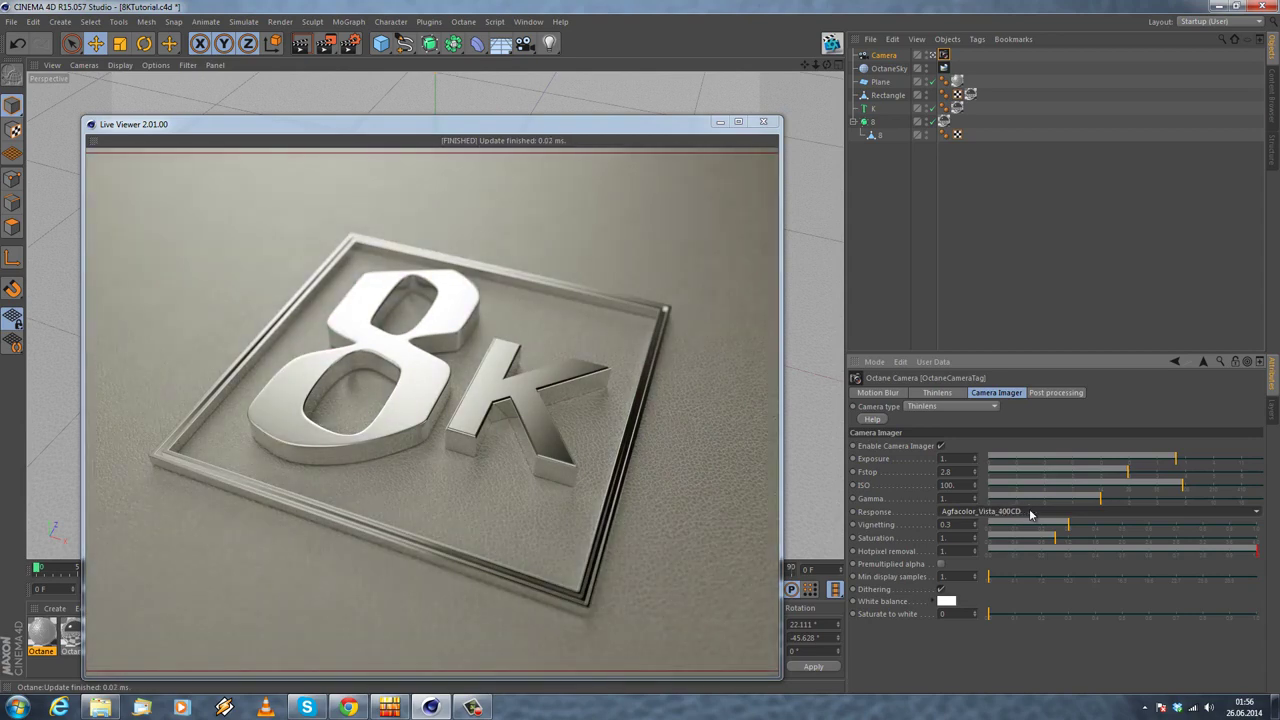
pyautogui.scroll(-3, 1029, 508)
pyautogui.scroll(-4, 1030, 513)
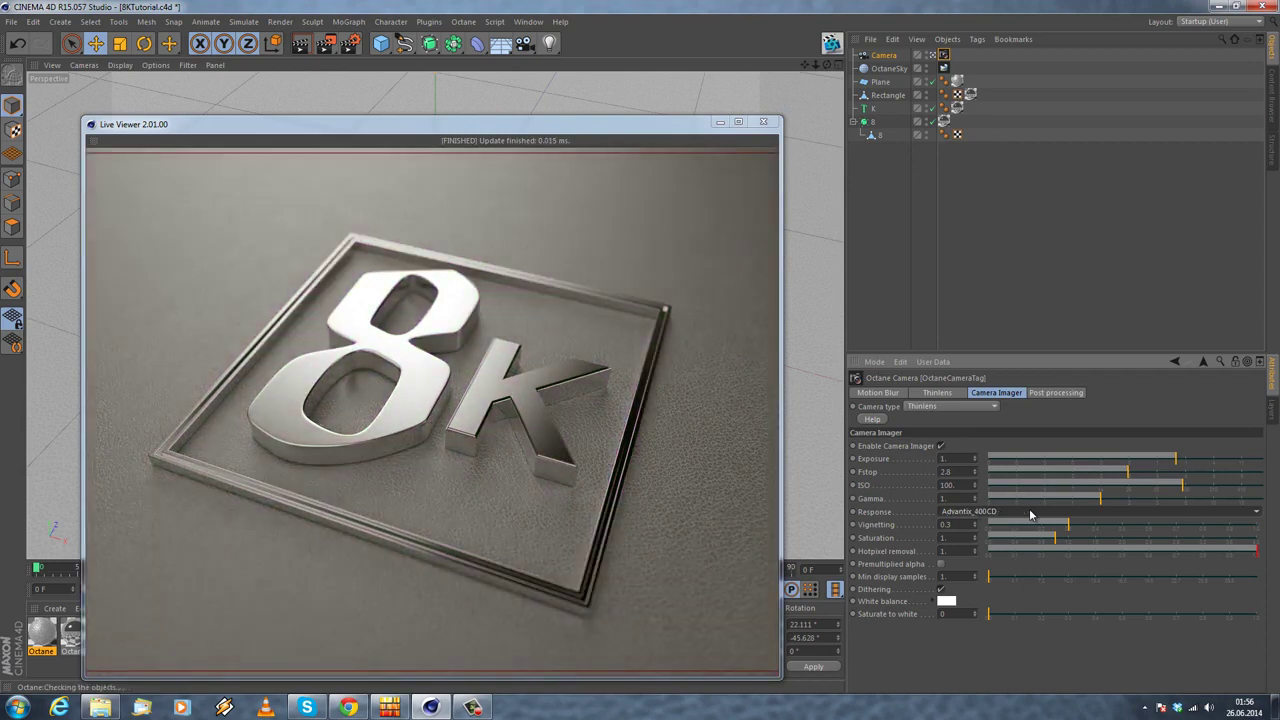
pyautogui.scroll(-2, 1031, 514)
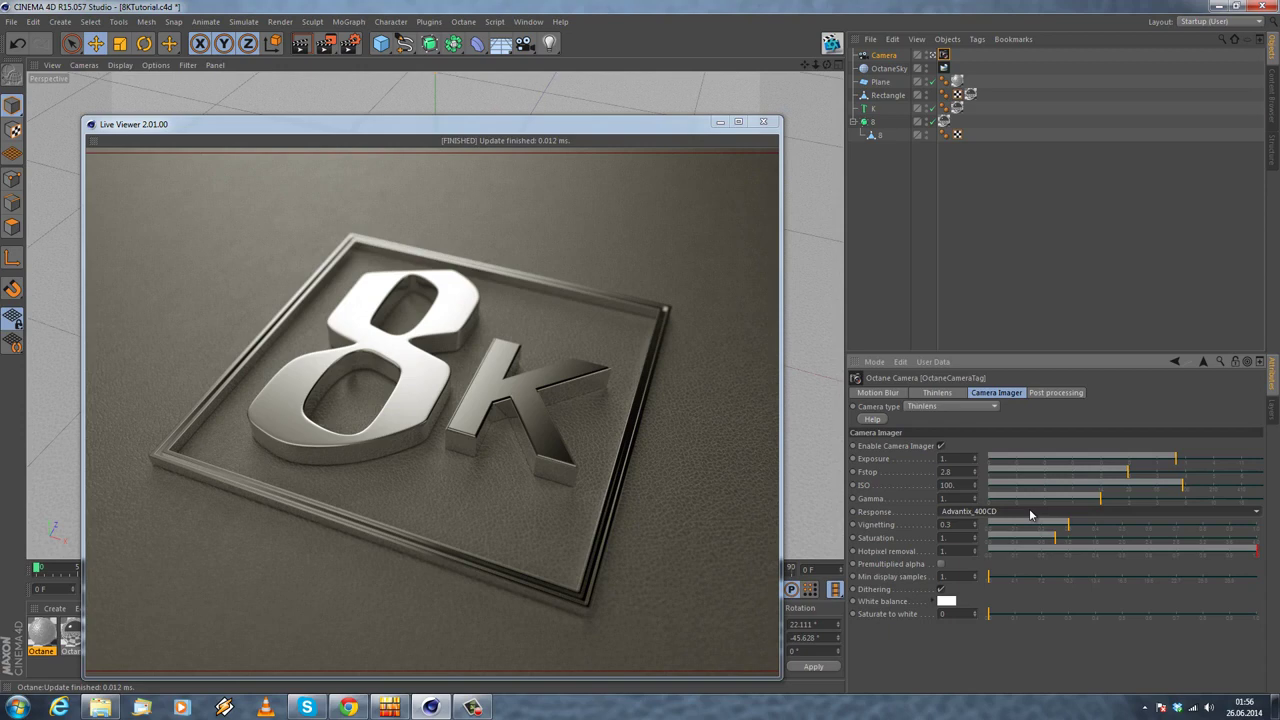
pyautogui.scroll(-4, 1029, 508)
pyautogui.scroll(2, 1029, 508)
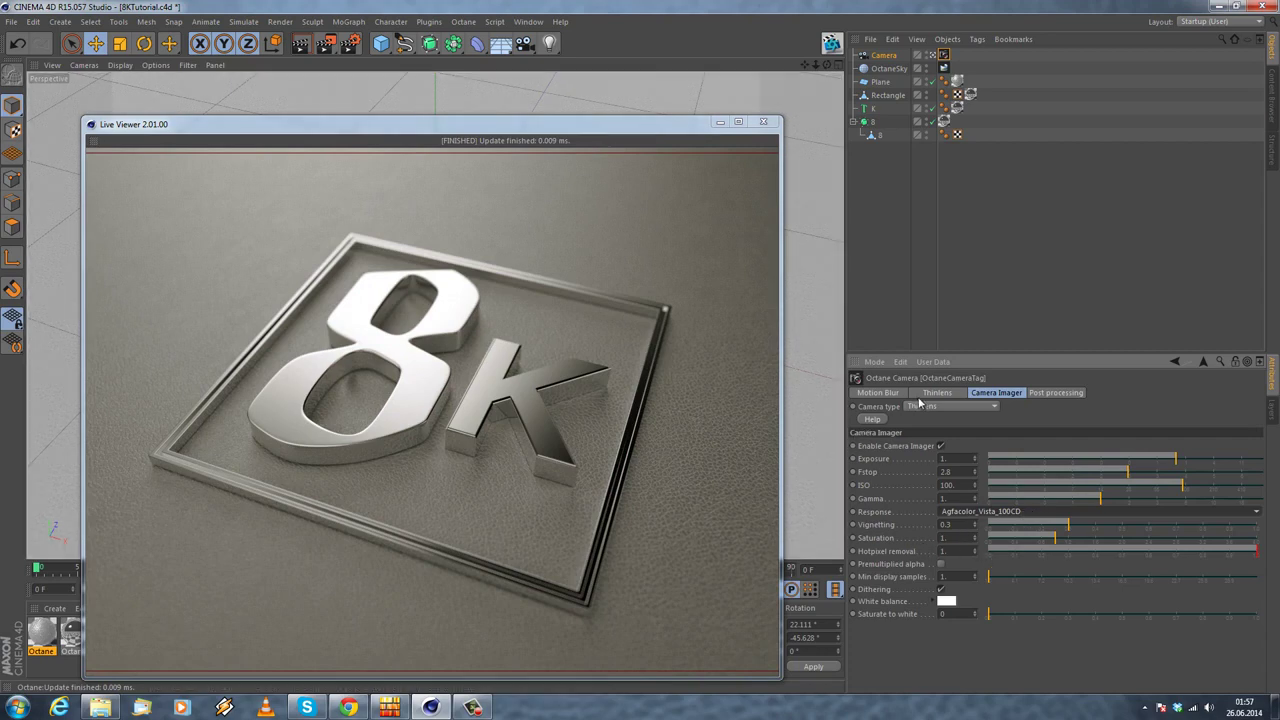
pyautogui.moveTo(1020, 525); pyautogui.dragTo(971, 523)
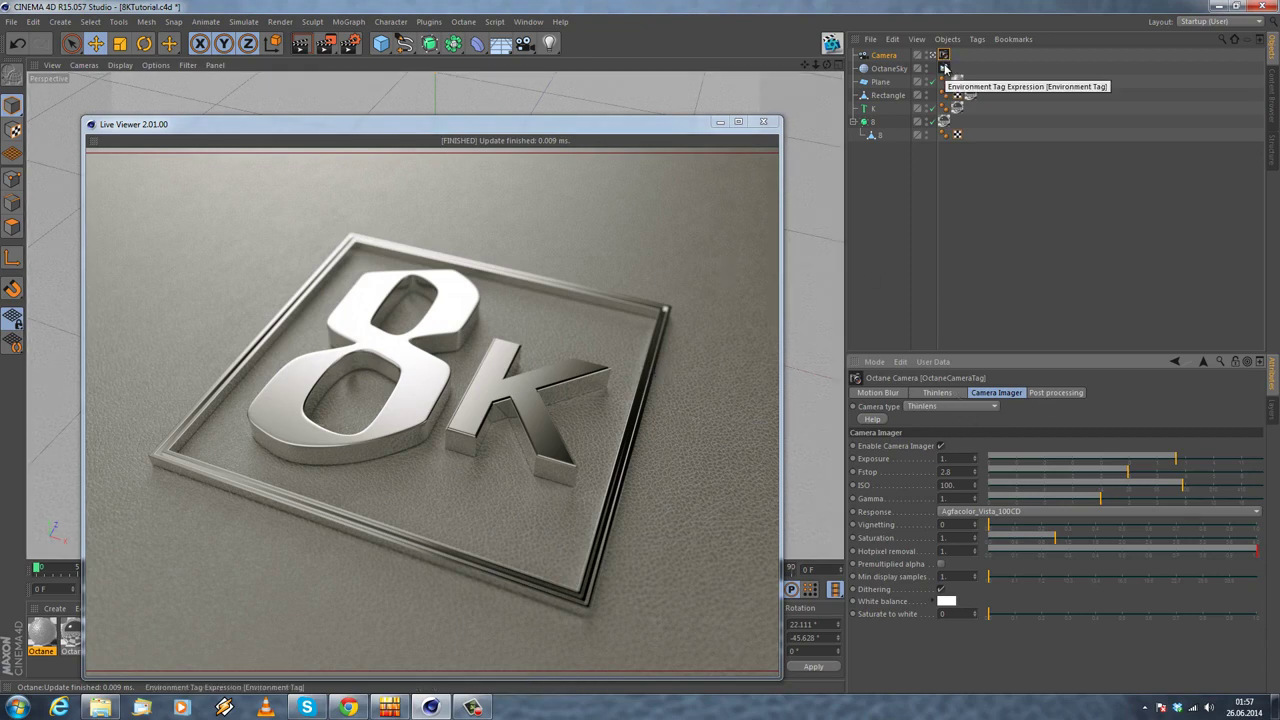
# Step: Orbit and shift the camera to reframe the 8K logo at a lower angle, checking the composition in the live render
pyautogui.keyDown('alt'); pyautogui.moveTo(388, 99); pyautogui.dragTo(420, 120); pyautogui.keyUp('alt')
pyautogui.scroll(-1, 428, 117)
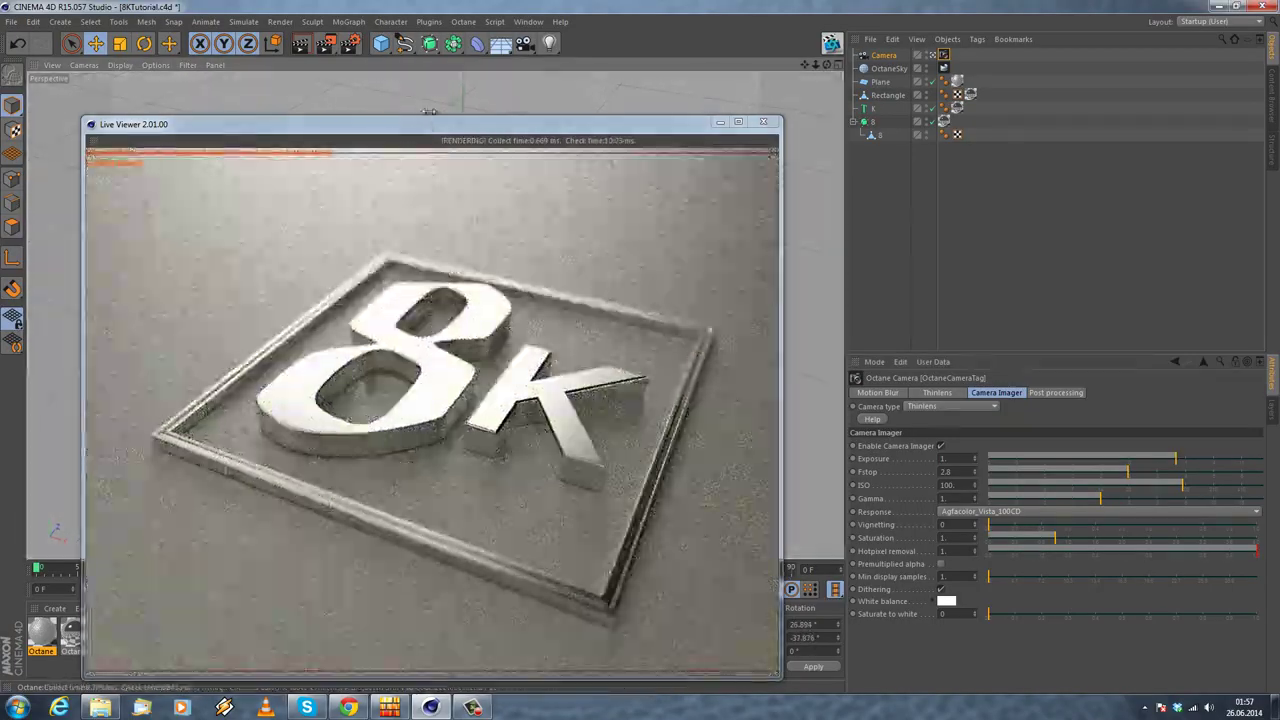
pyautogui.keyDown('alt'); pyautogui.moveTo(429, 108); pyautogui.dragTo(404, 121); pyautogui.keyUp('alt')
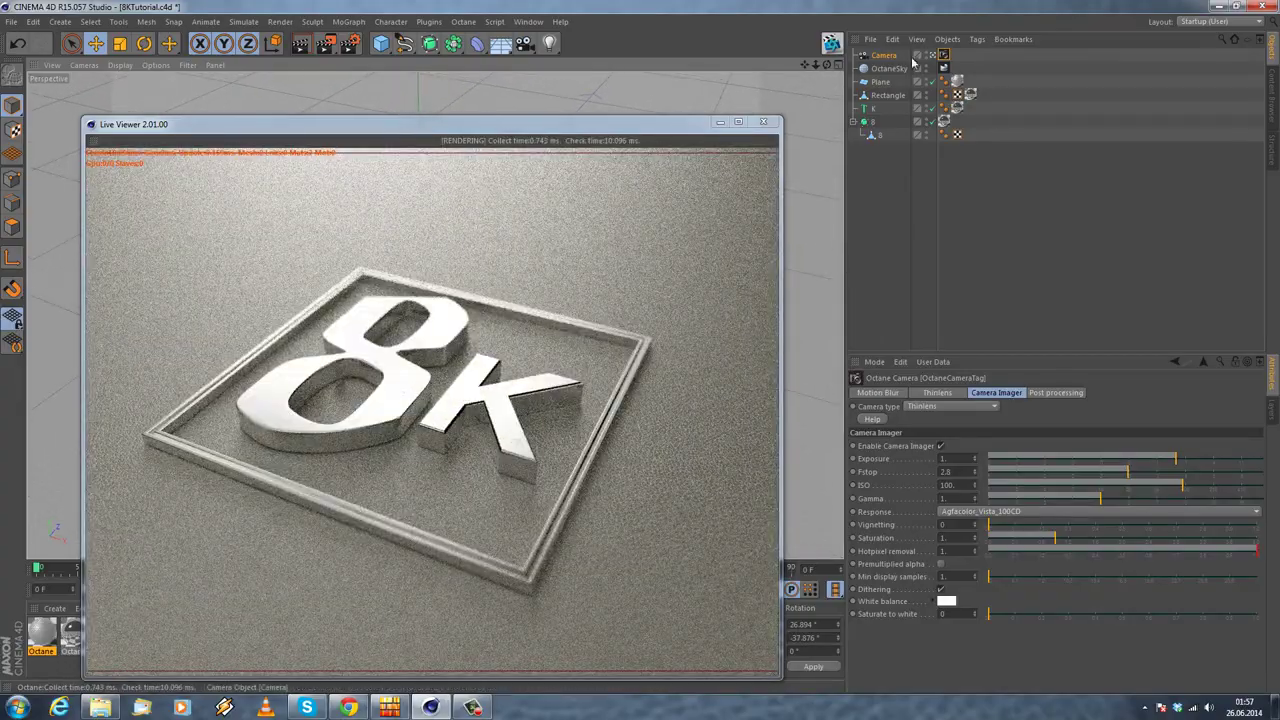
pyautogui.click(884, 55)
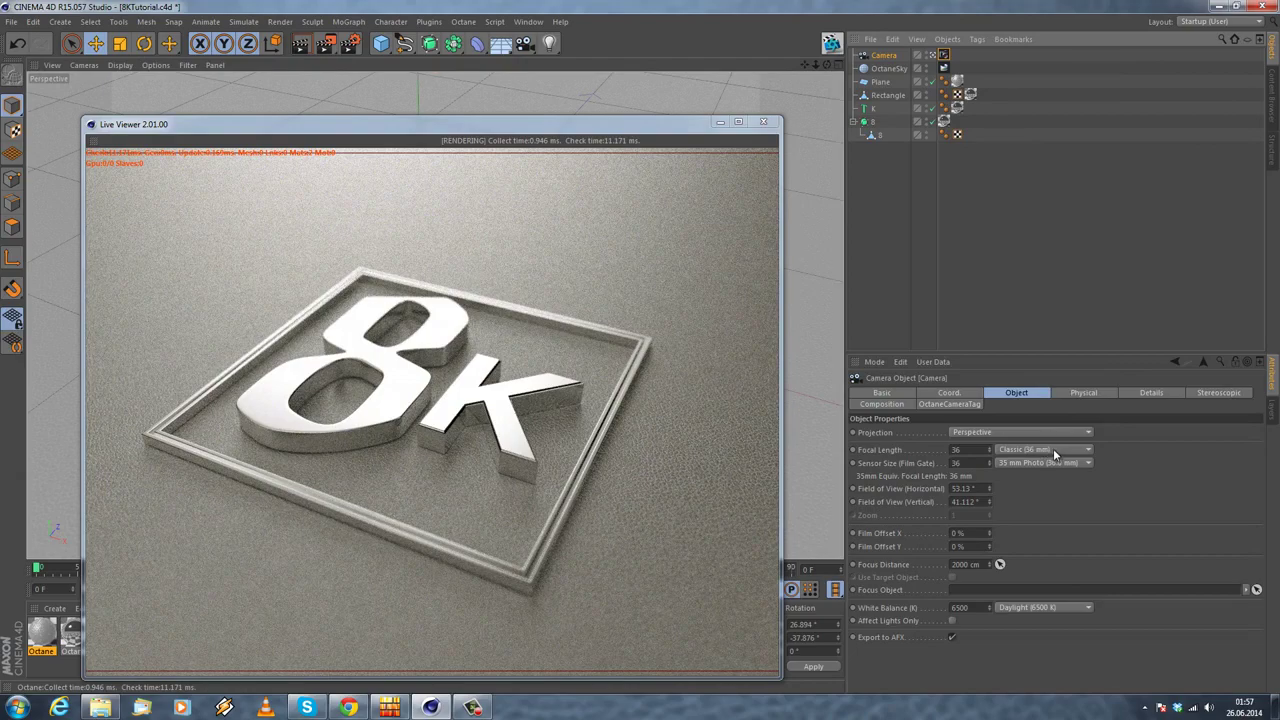
pyautogui.keyDown('alt'); pyautogui.moveTo(379, 80); pyautogui.dragTo(349, 104); pyautogui.keyUp('alt')
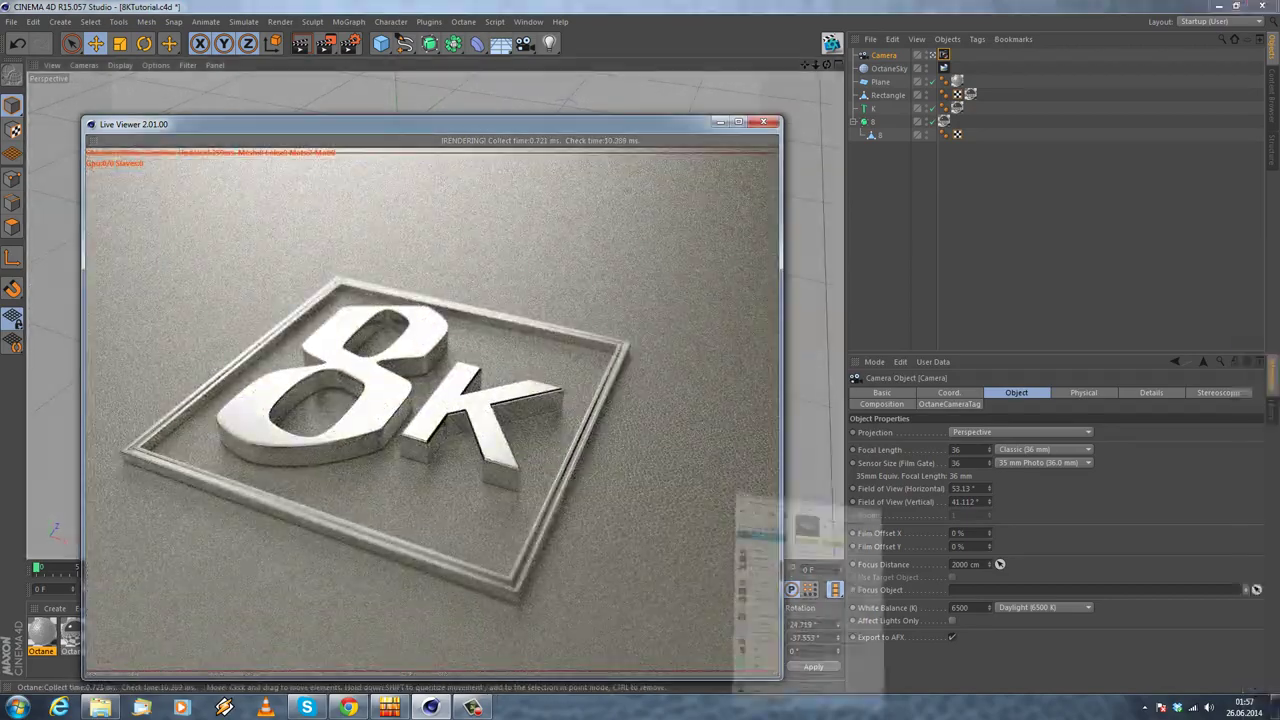
pyautogui.keyDown('alt'); pyautogui.moveTo(481, 96); pyautogui.dragTo(534, 84); pyautogui.keyUp('alt')
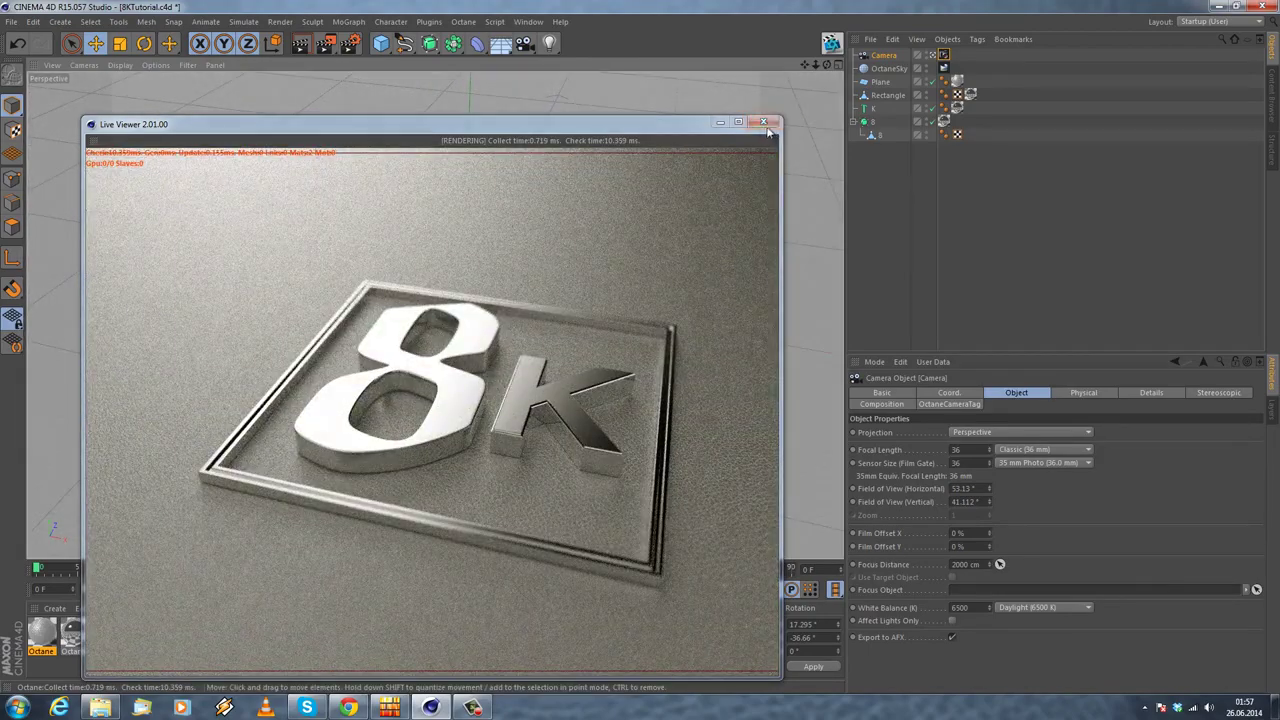
# Step: Close the Live Viewer and set the render output size to 1920 x 1080 pixels
pyautogui.click(765, 123)
pyautogui.click(349, 46)
pyautogui.doubleClick(305, 70)
pyautogui.write('1920')
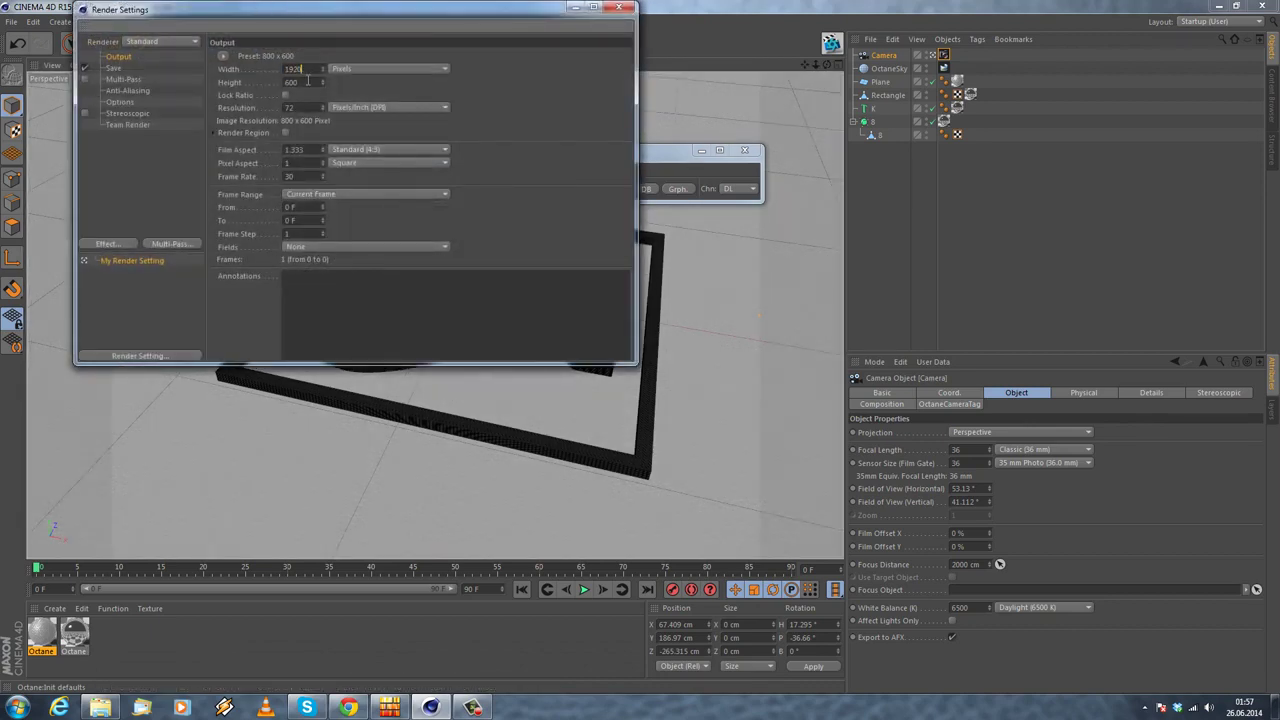
pyautogui.moveTo(308, 82); pyautogui.dragTo(213, 76)
pyautogui.write('1080')
pyautogui.press('Return')
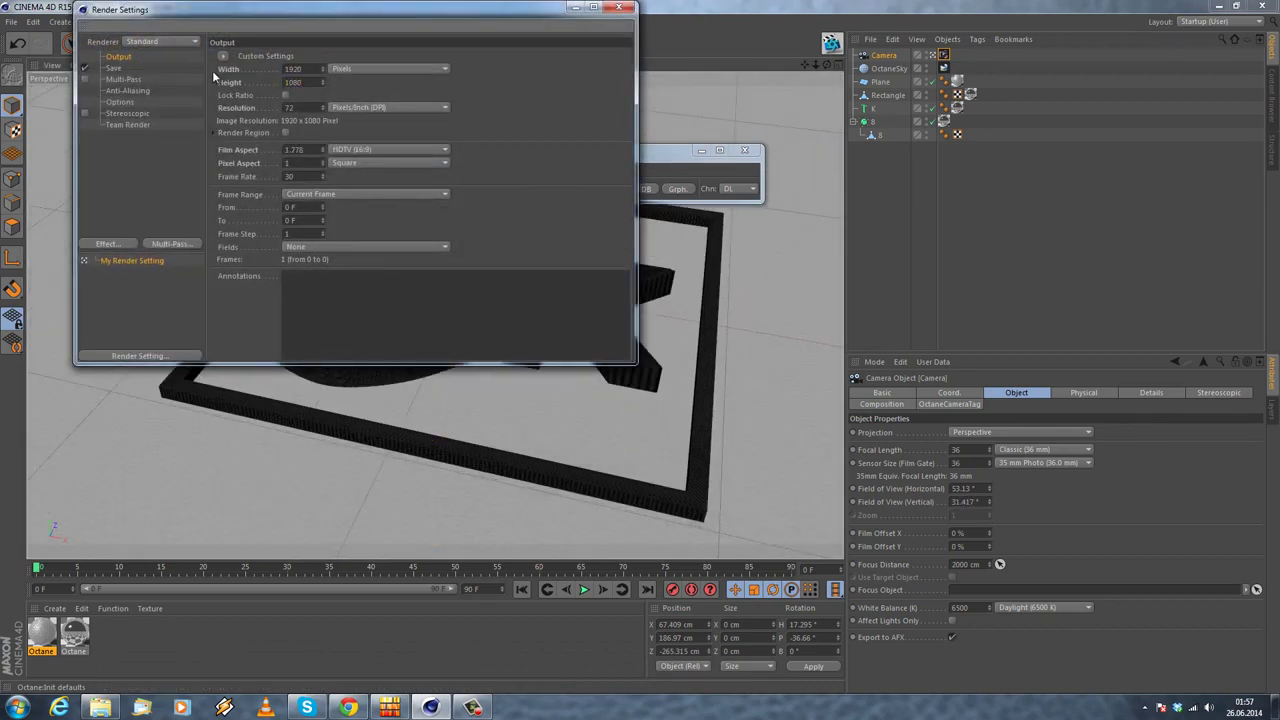
pyautogui.click(620, 8)
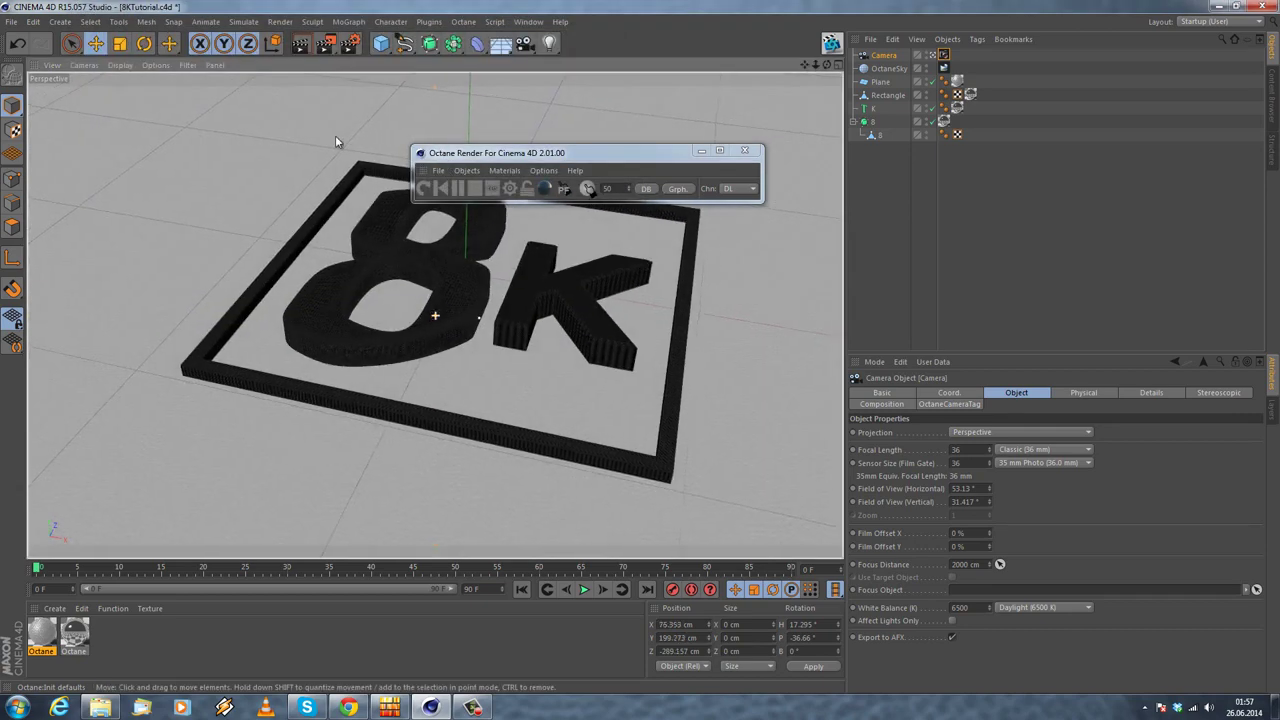
# Step: Adjust the camera framing for the widescreen format and check it with fresh live renders, closing the Octane windows when done
pyautogui.scroll(-5, 321, 137)
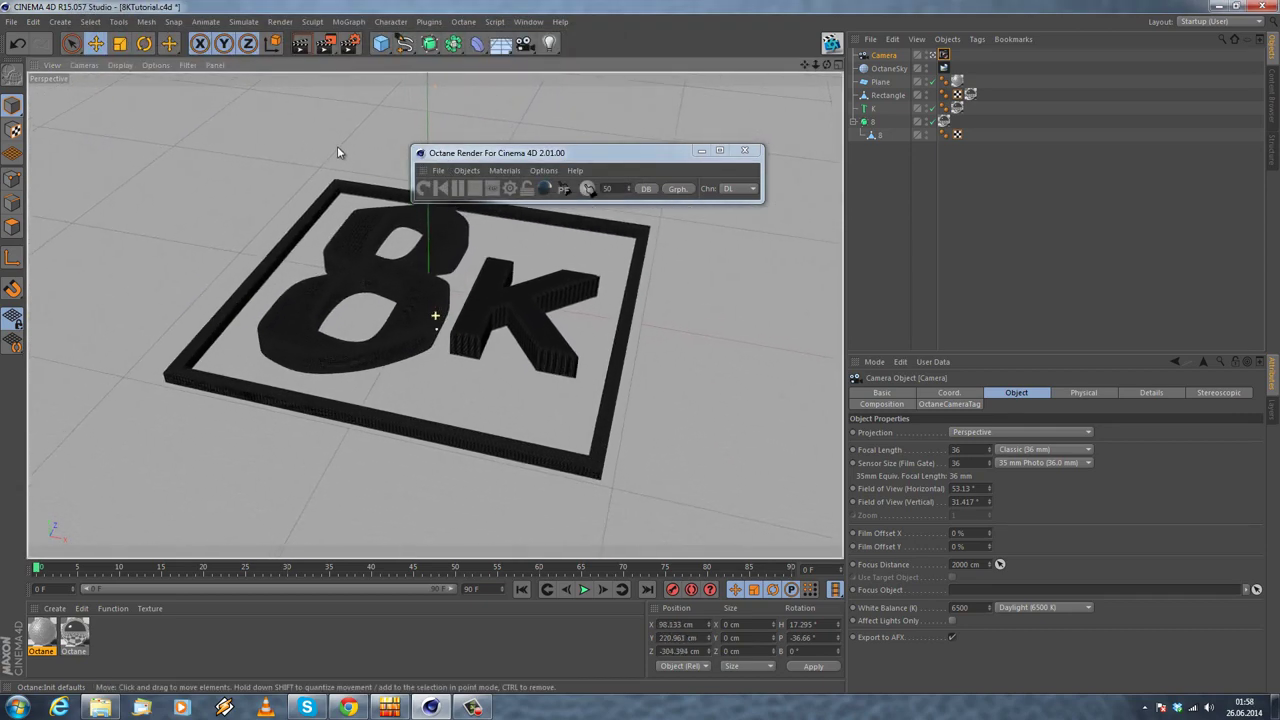
pyautogui.click(424, 189)
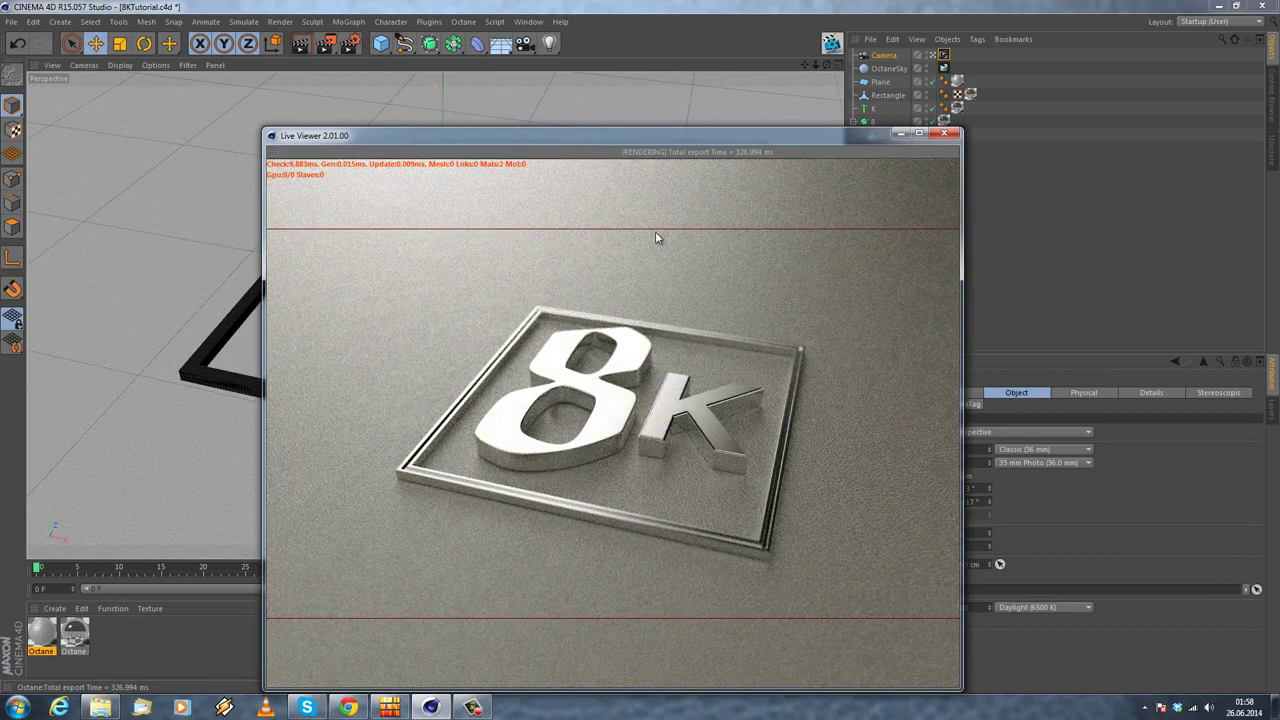
pyautogui.click(944, 133)
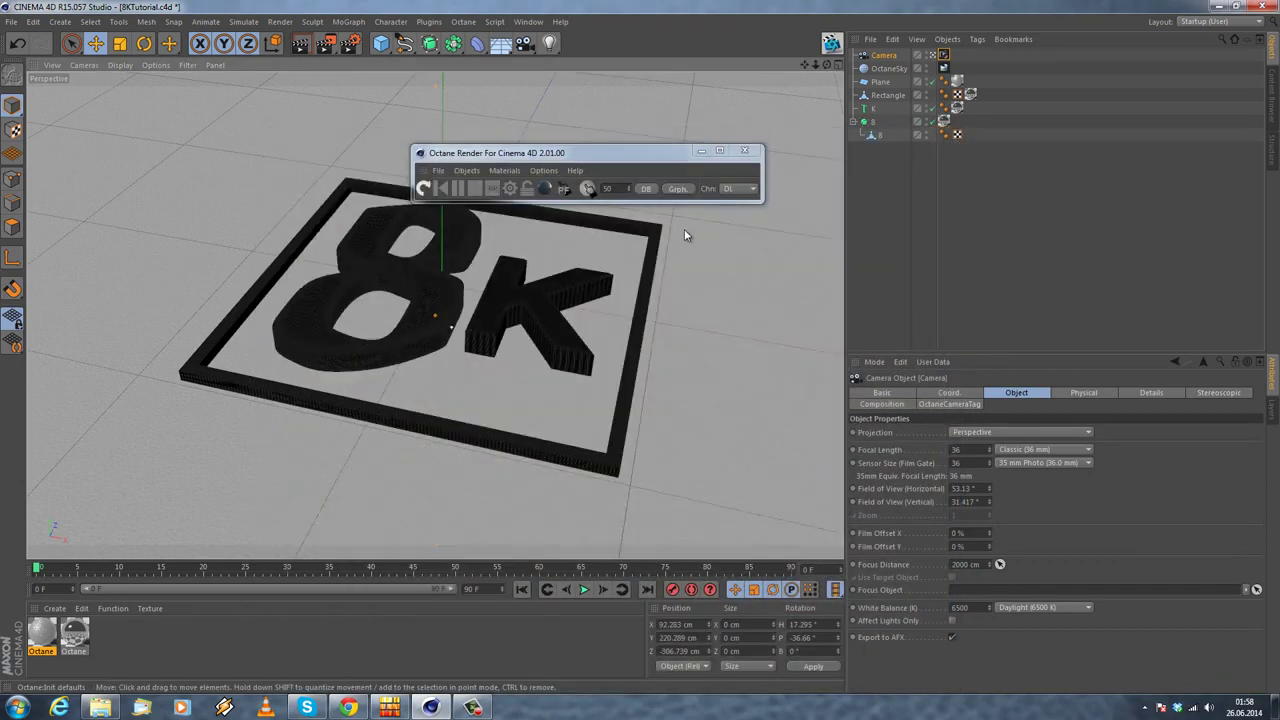
pyautogui.click(744, 151)
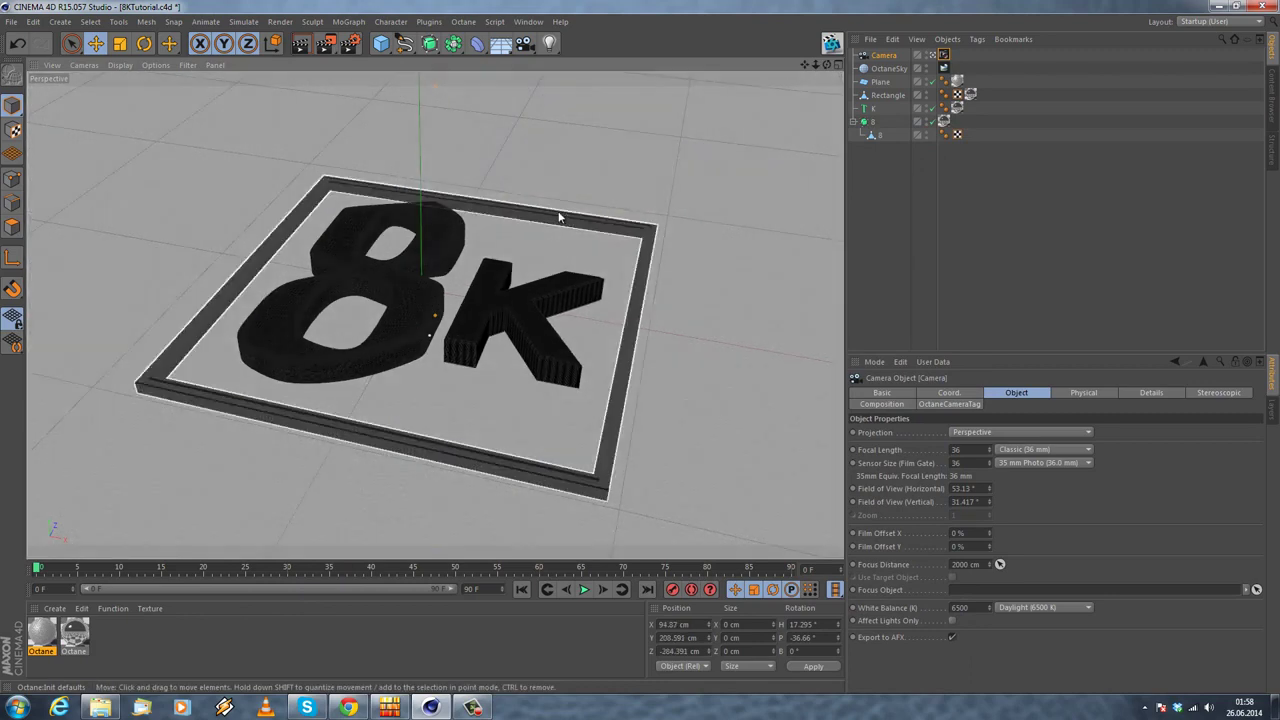
pyautogui.click(429, 43)
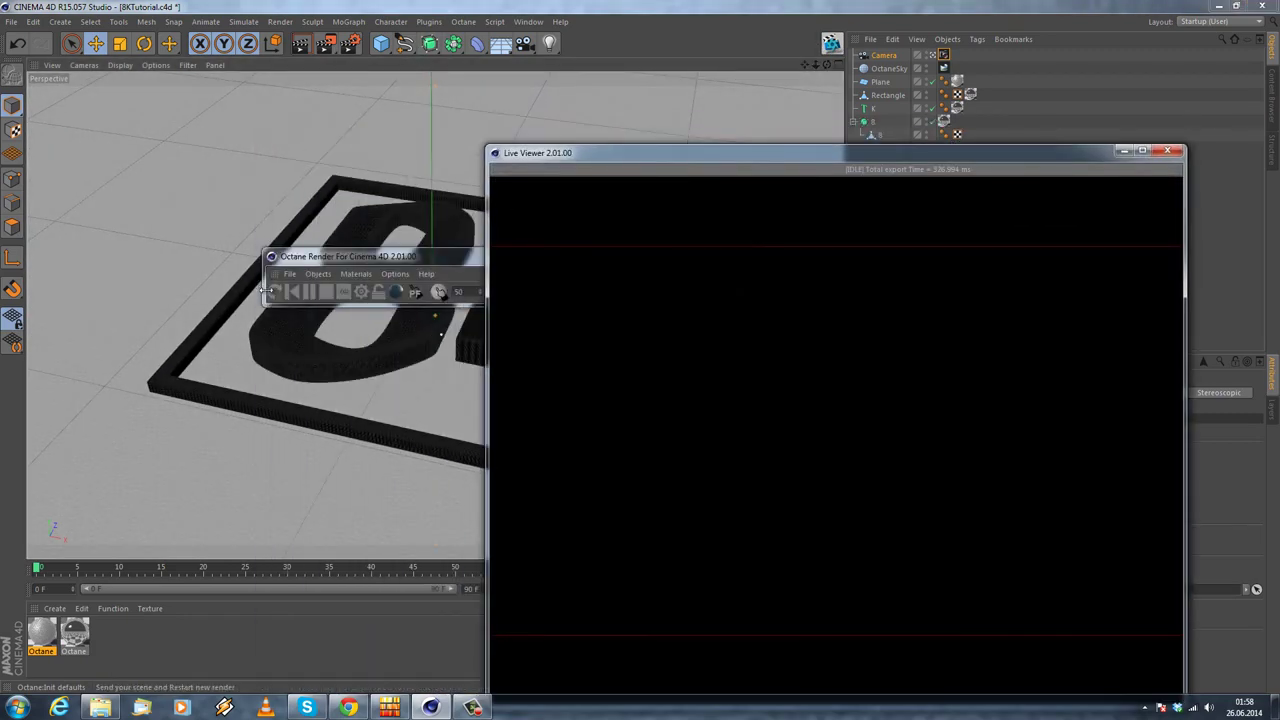
pyautogui.moveTo(305, 262); pyautogui.dragTo(525, 105)
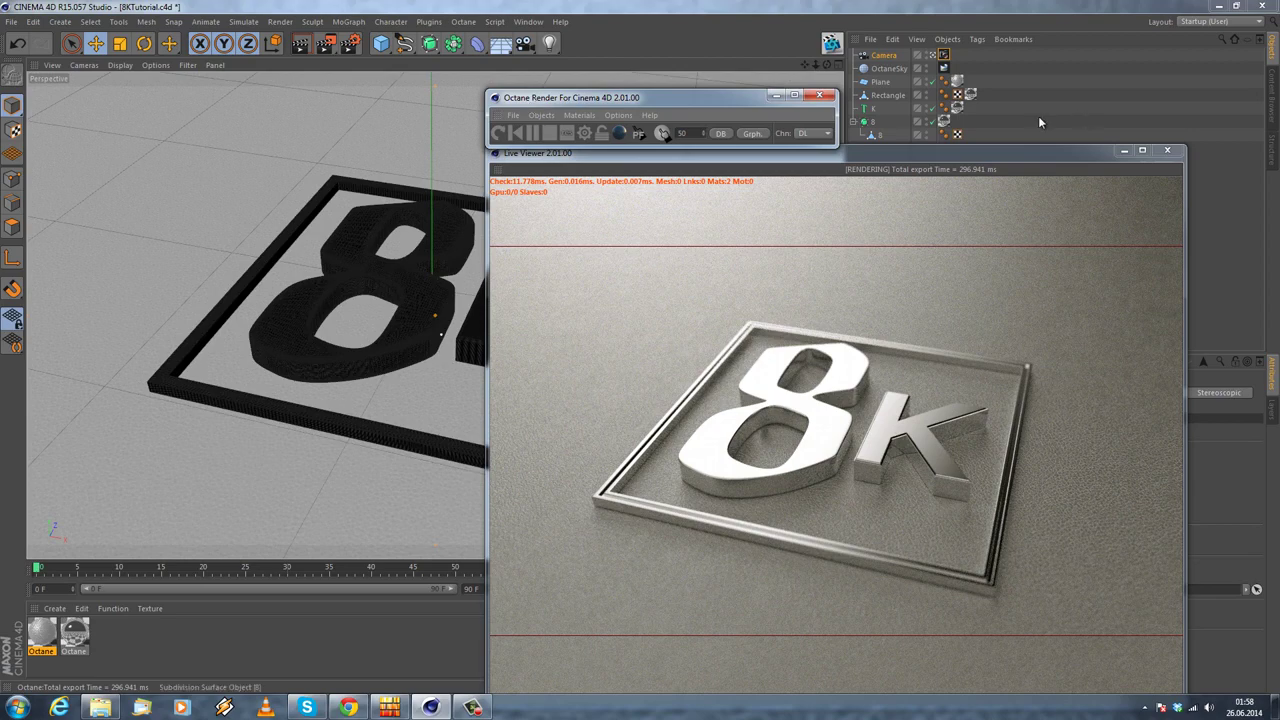
pyautogui.click(1166, 150)
pyautogui.click(820, 95)
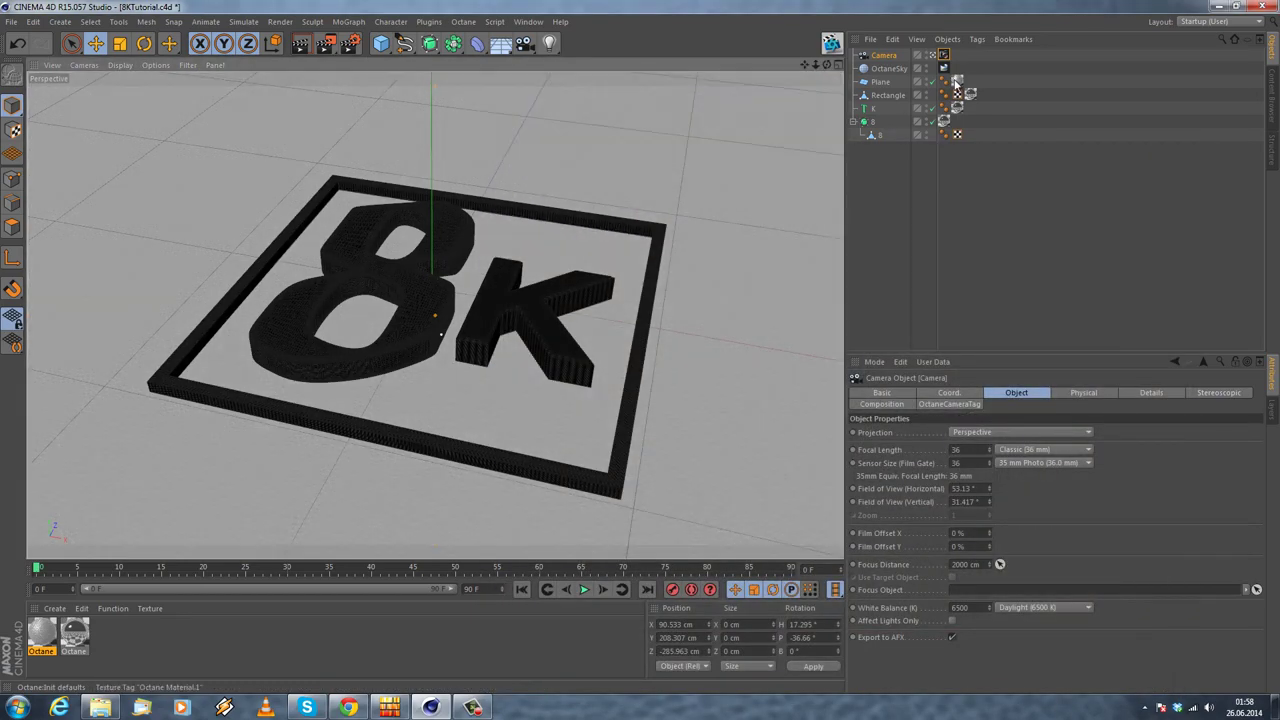
# Step: Set Length U and Length V of the plane's leather texture tag to 60 %
pyautogui.click(934, 545)
pyautogui.write('60')
pyautogui.press('Return')
pyautogui.click(1028, 543)
pyautogui.write('60')
pyautogui.press('Return')
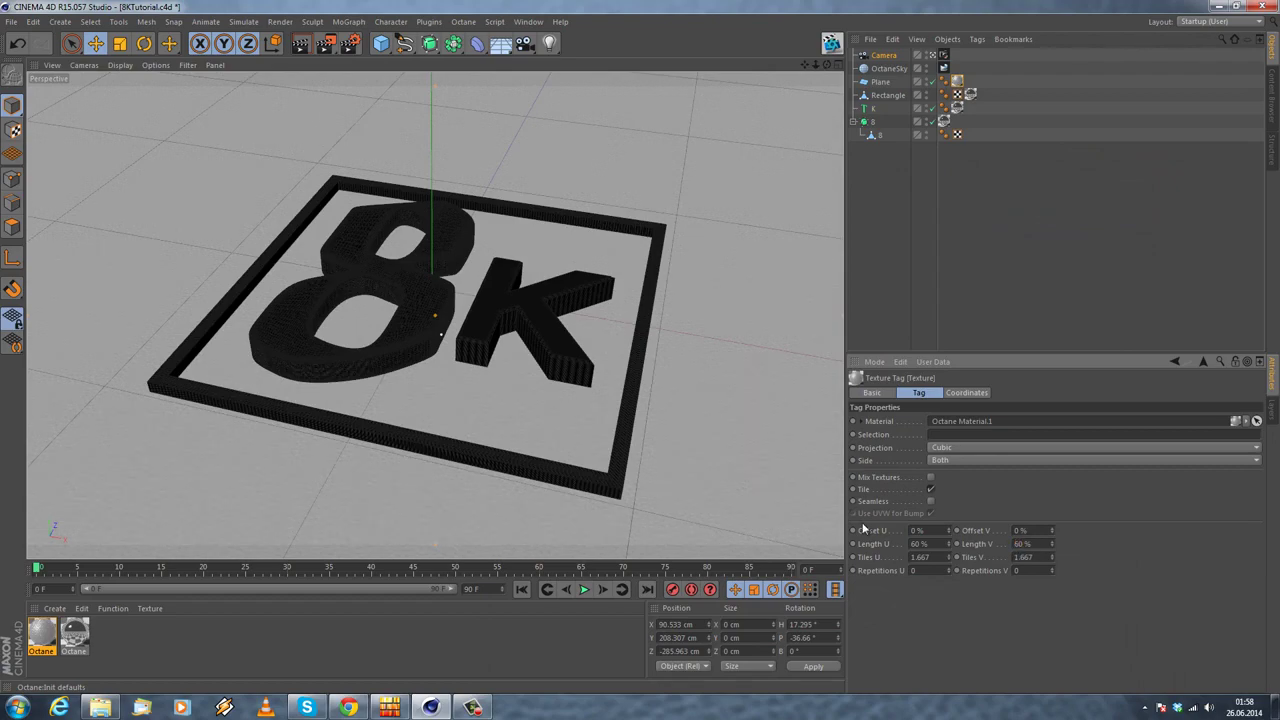
# Step: Restart the live render to examine the rescaled leather texture, and close the Live Viewer
pyautogui.click(831, 44)
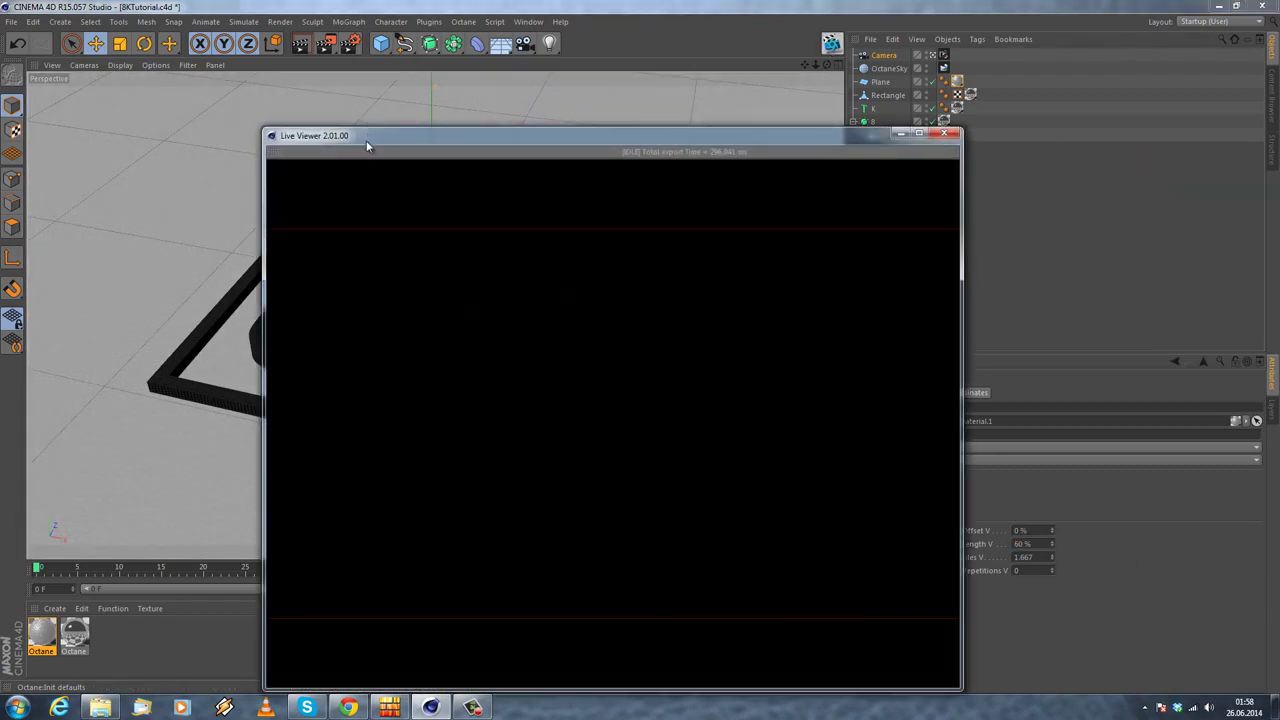
pyautogui.moveTo(290, 256); pyautogui.dragTo(468, 102)
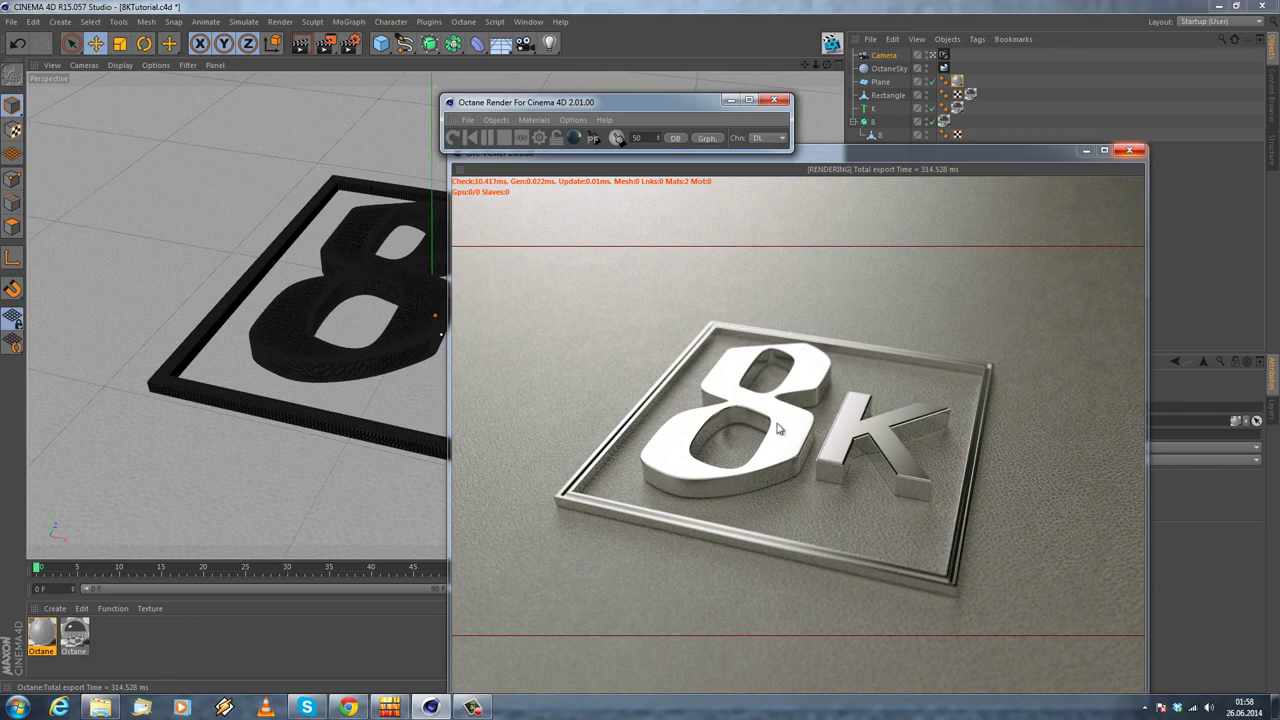
pyautogui.click(1129, 150)
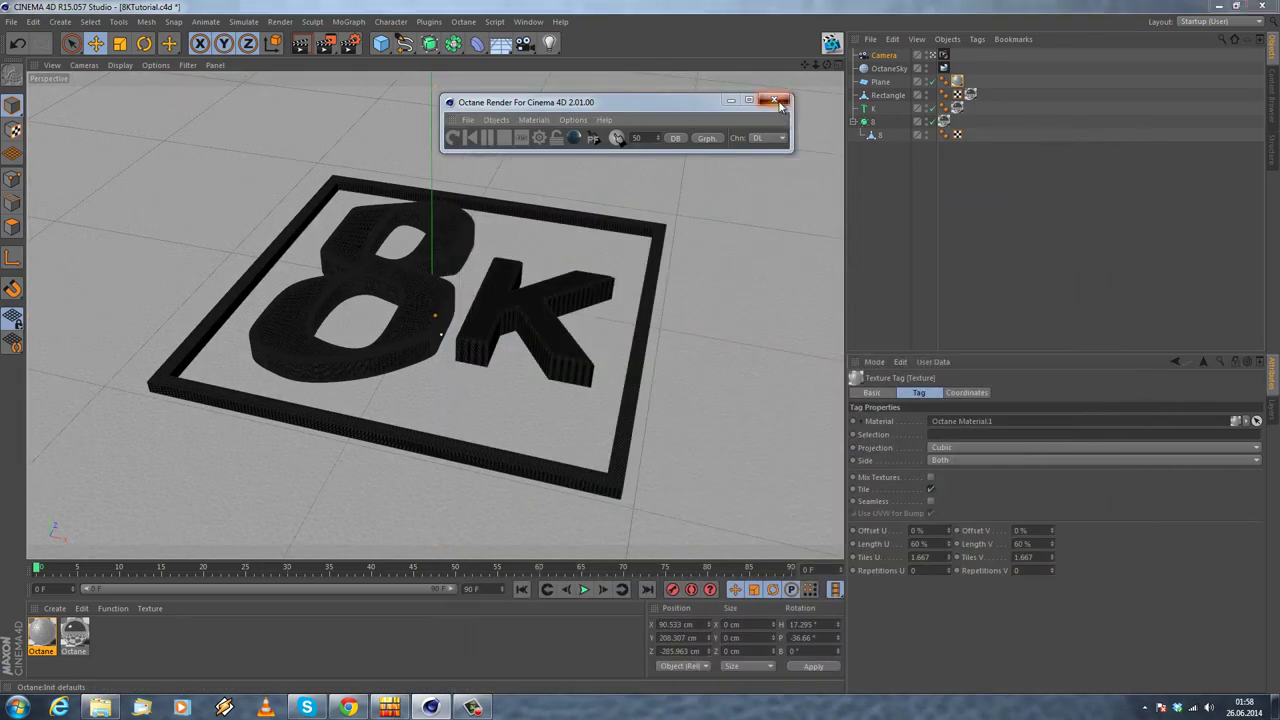
# Step: Add an Octane MixTexture to the roughness channel of the logo's chrome material and open its settings
pyautogui.click(70, 640)
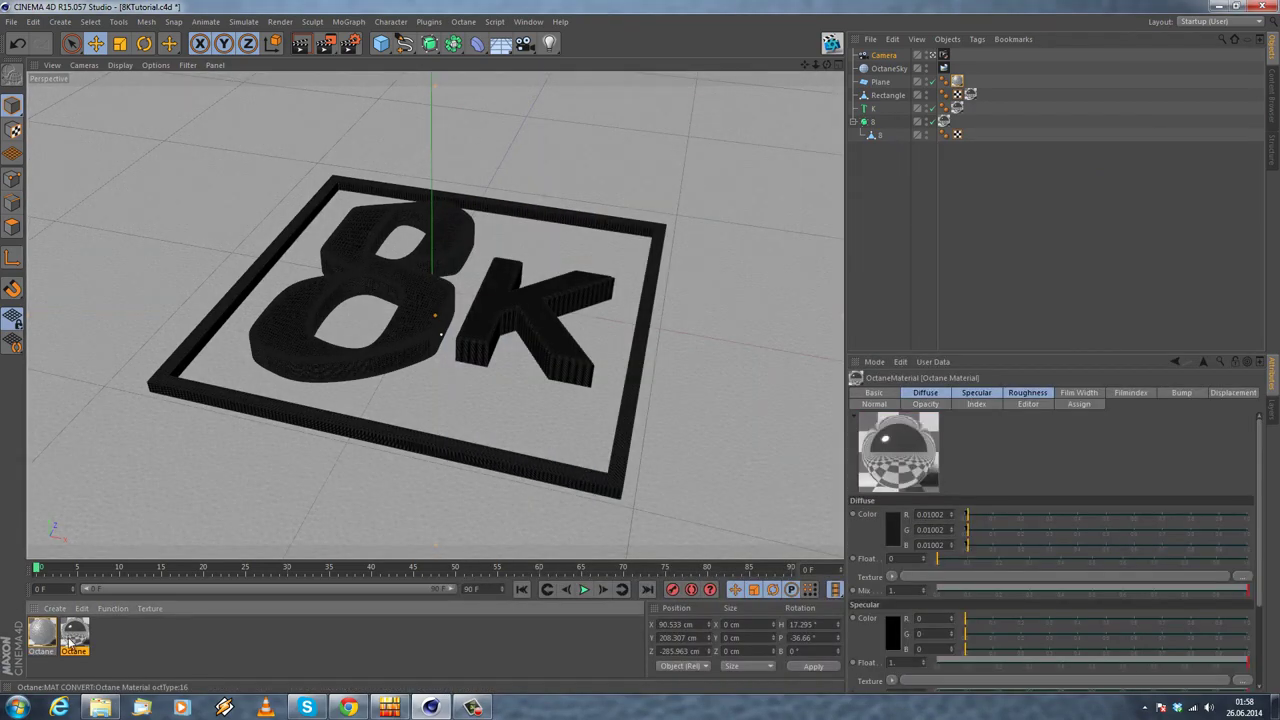
pyautogui.doubleClick(70, 635)
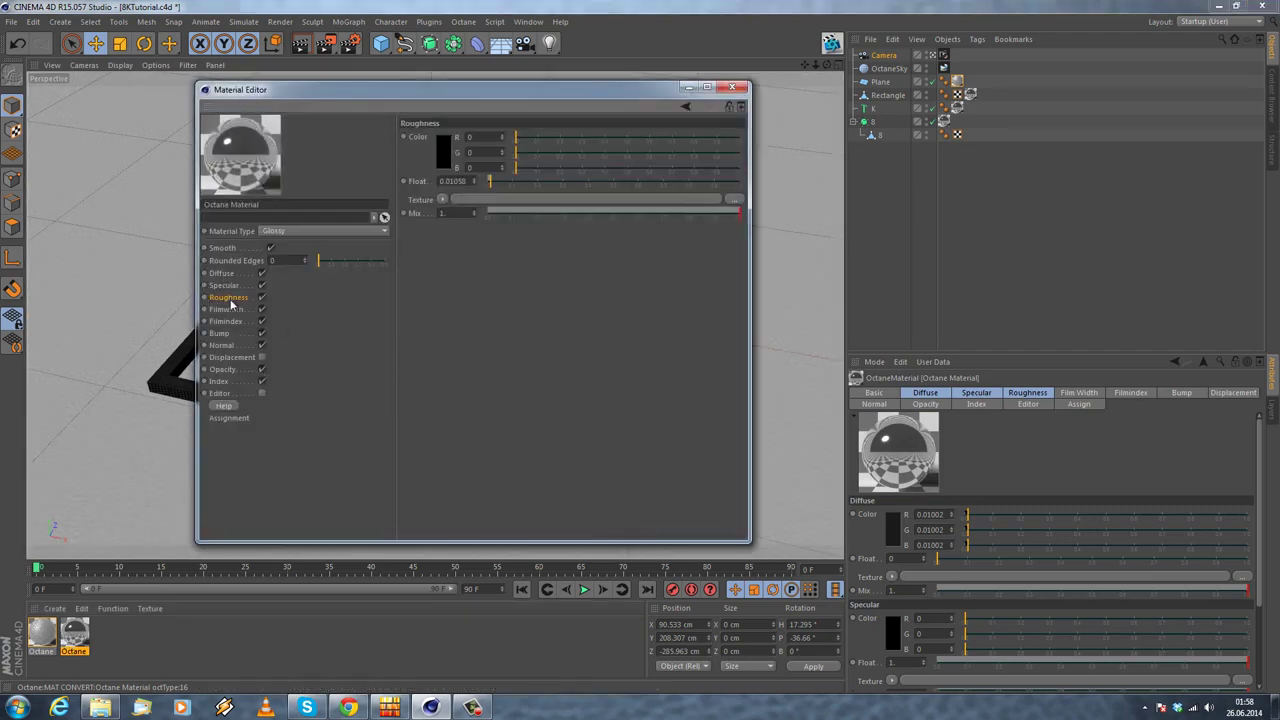
pyautogui.click(441, 199)
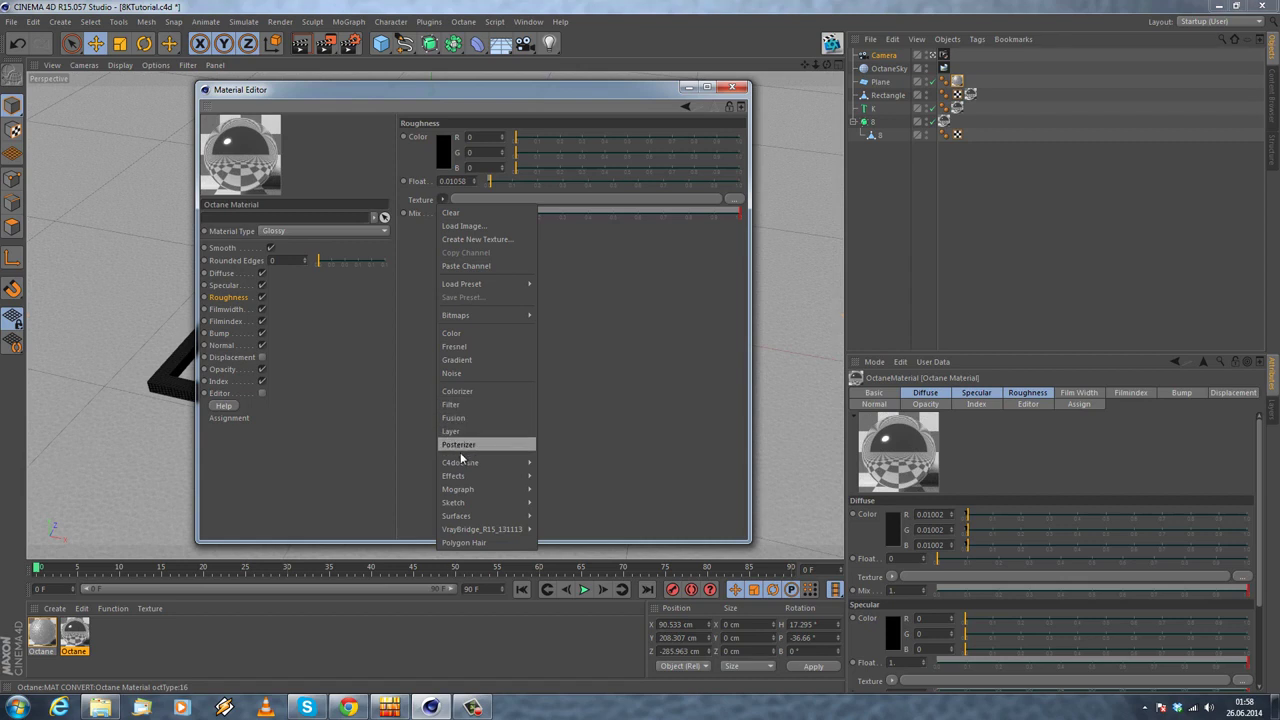
pyautogui.moveTo(521, 470)
pyautogui.click(580, 538)
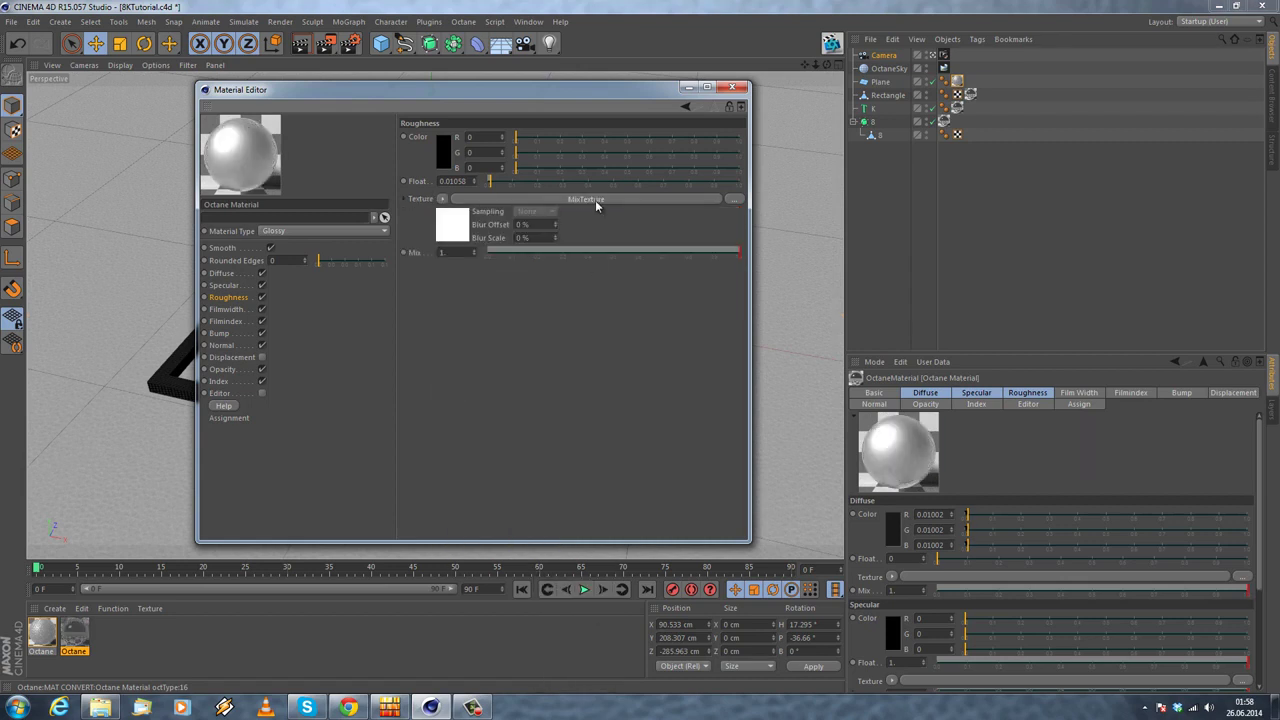
pyautogui.click(595, 200)
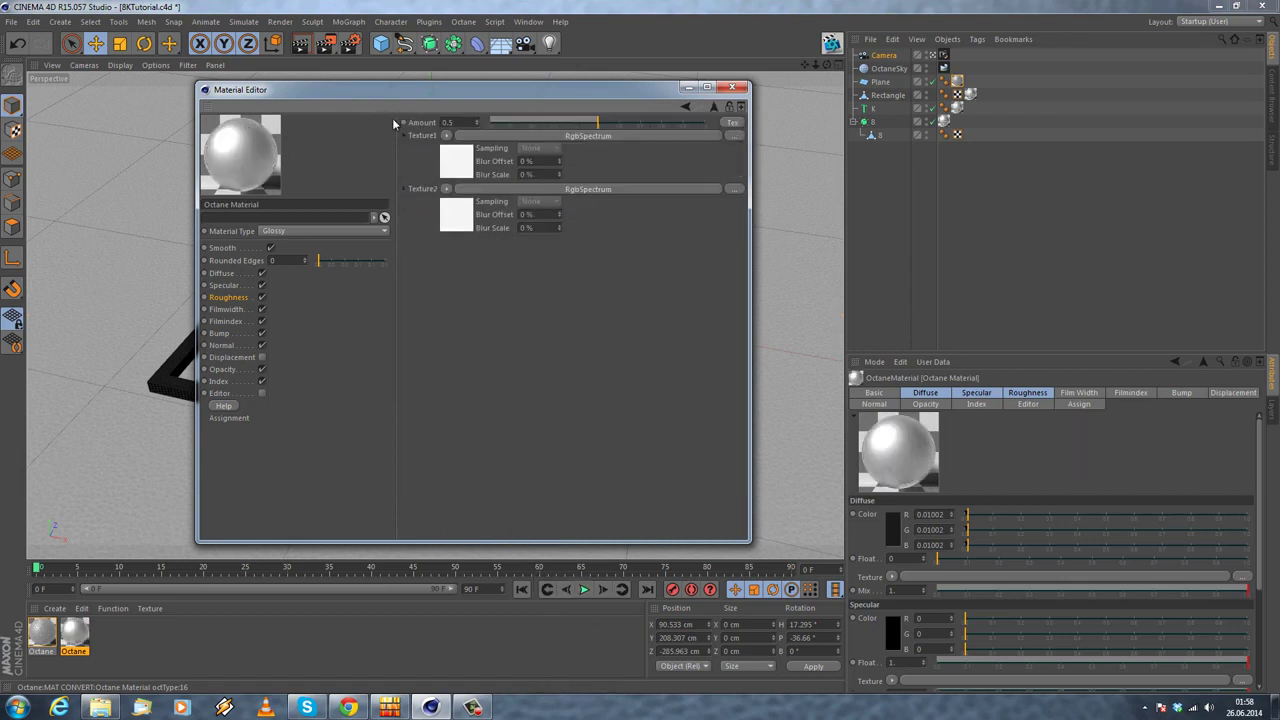
# Step: Put an Octane ImageTexture in the mix's Amount slot and open its settings
pyautogui.click(732, 122)
pyautogui.click(446, 122)
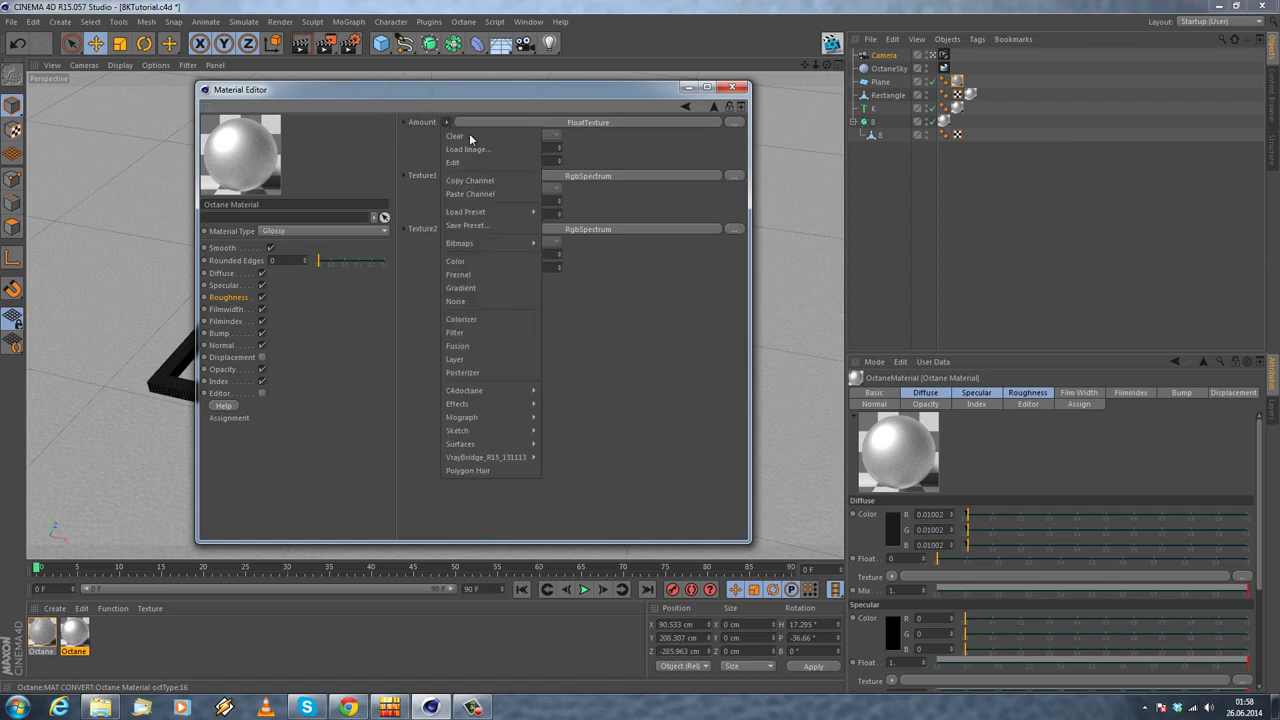
pyautogui.moveTo(500, 392)
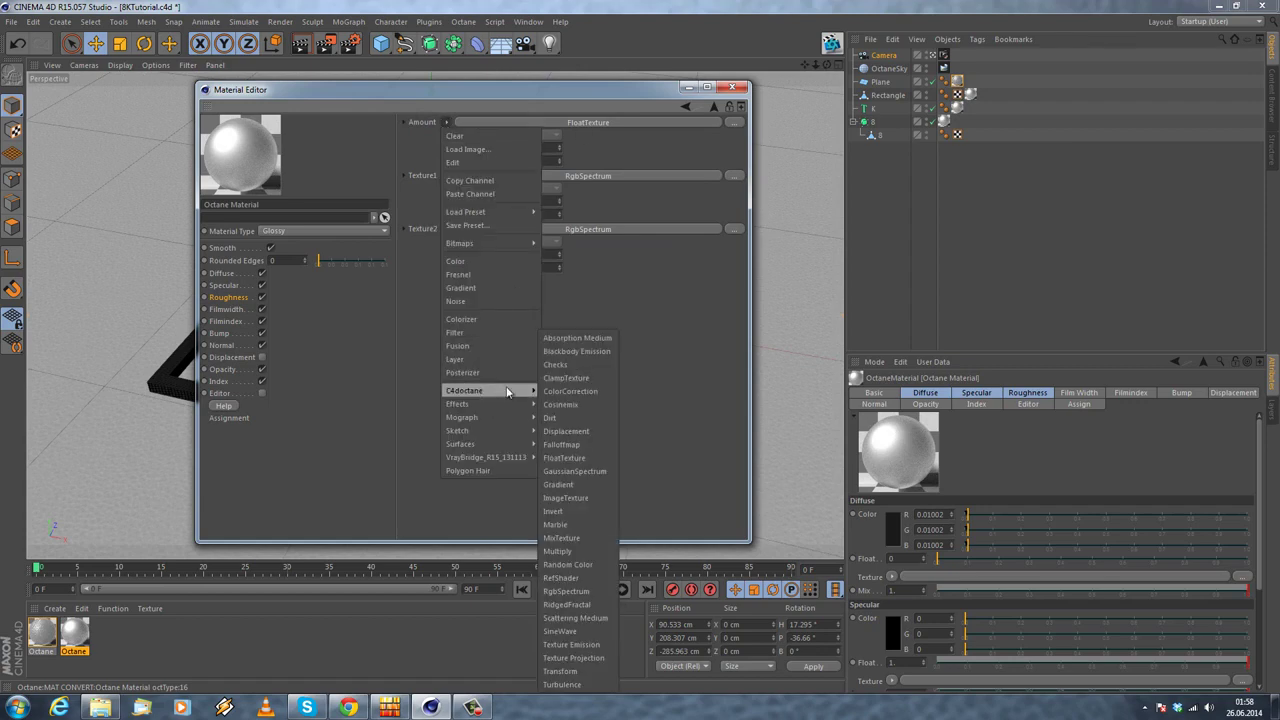
pyautogui.click(586, 498)
pyautogui.click(608, 122)
# Step: Browse for the amount image in the D: drive folder Personal > Asgard > Armadyne > ParkingLotWithAssets > parkinglot > tex
pyautogui.click(731, 151)
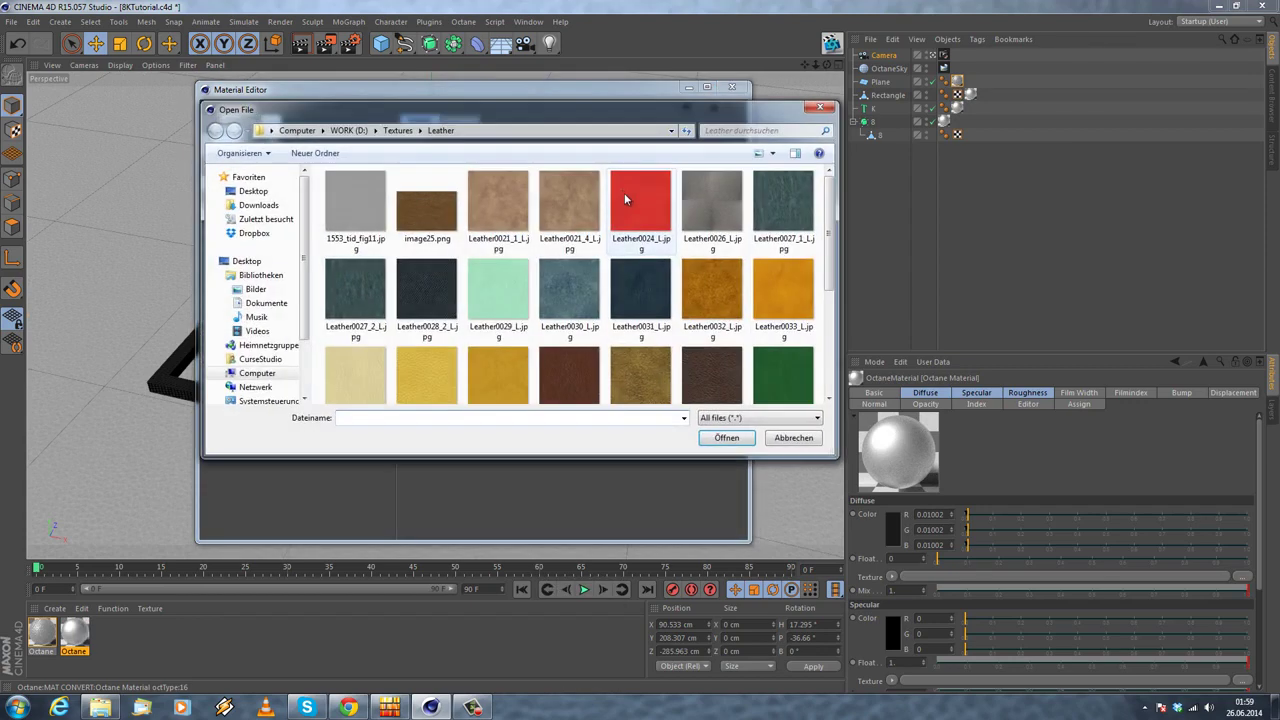
pyautogui.click(349, 130)
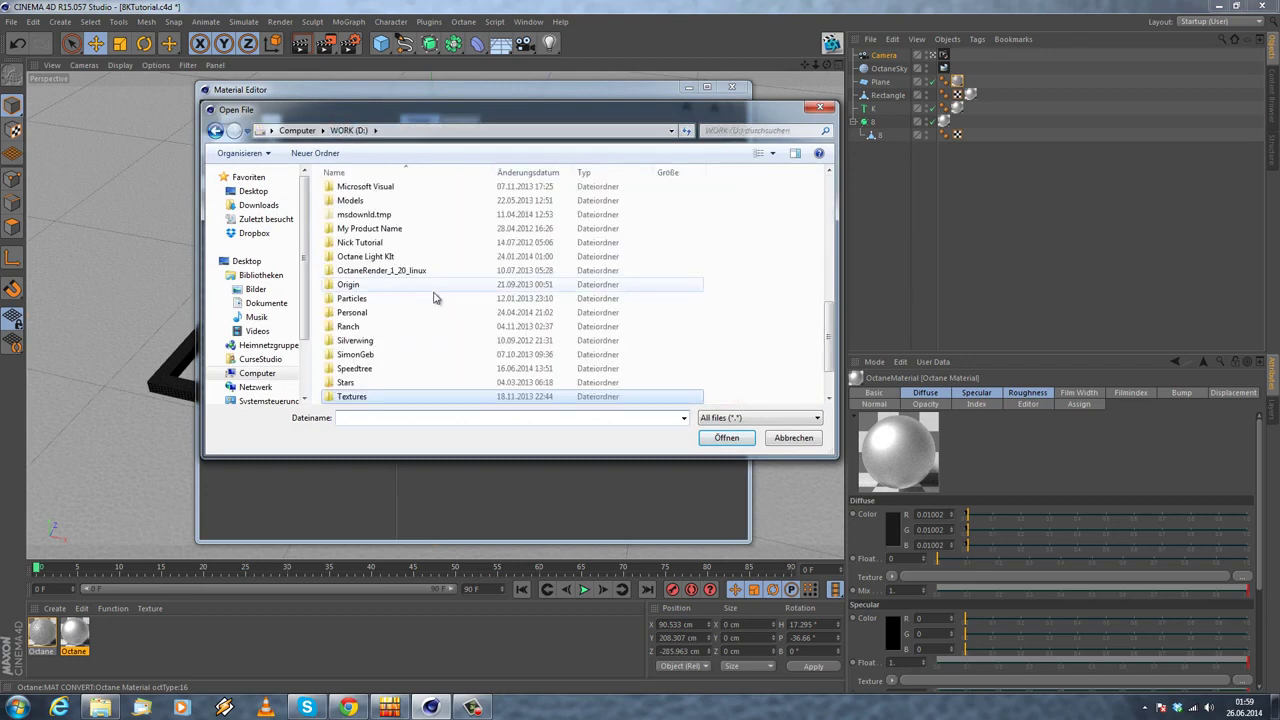
pyautogui.doubleClick(380, 312)
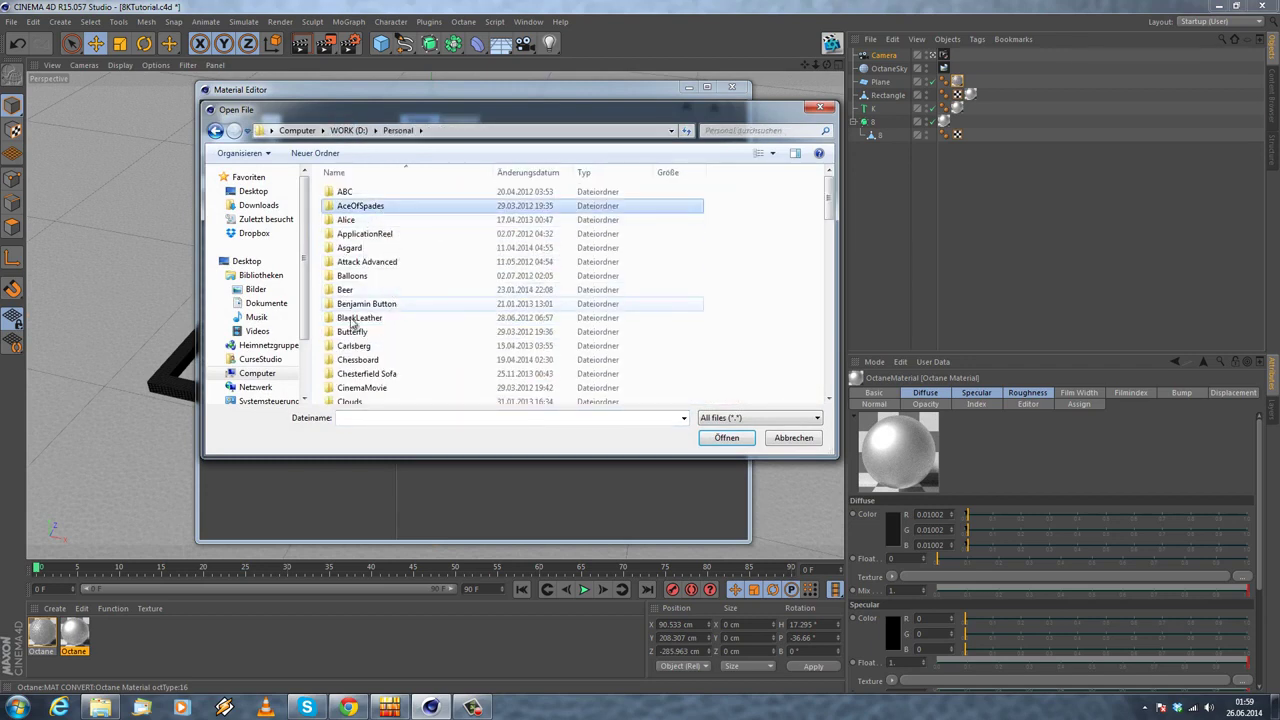
pyautogui.click(385, 292)
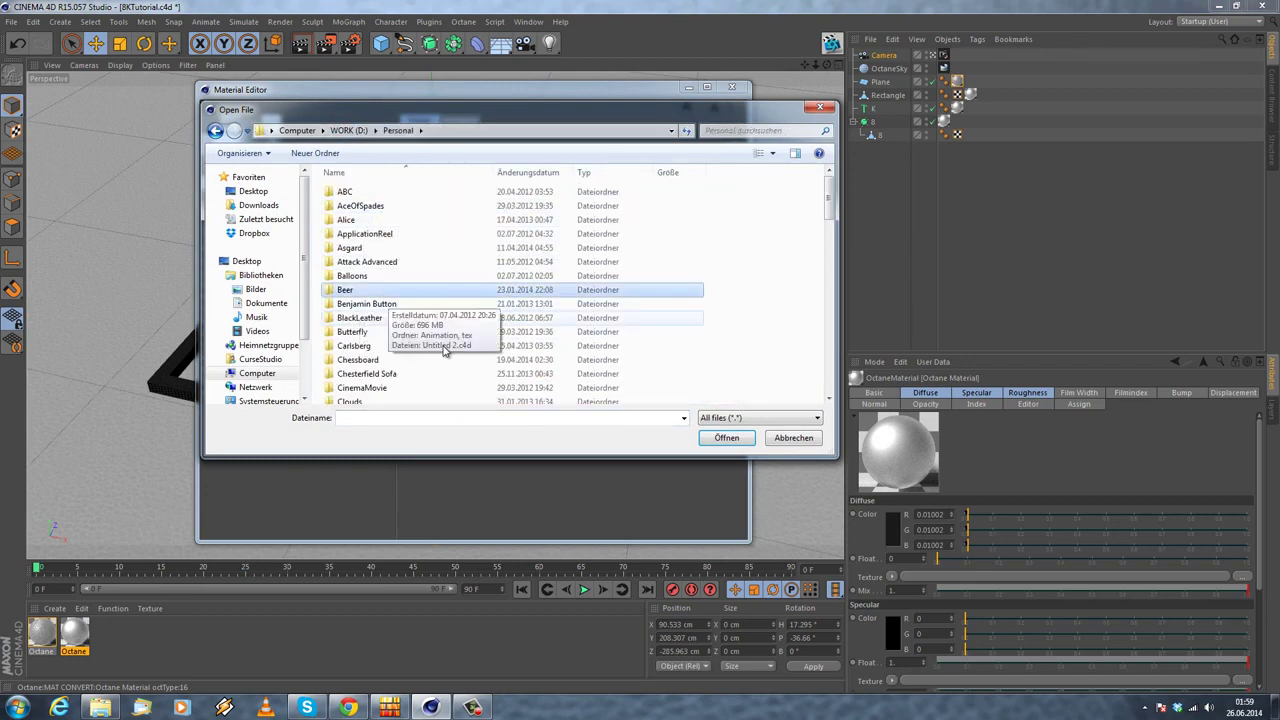
pyautogui.doubleClick(365, 248)
pyautogui.doubleClick(370, 232)
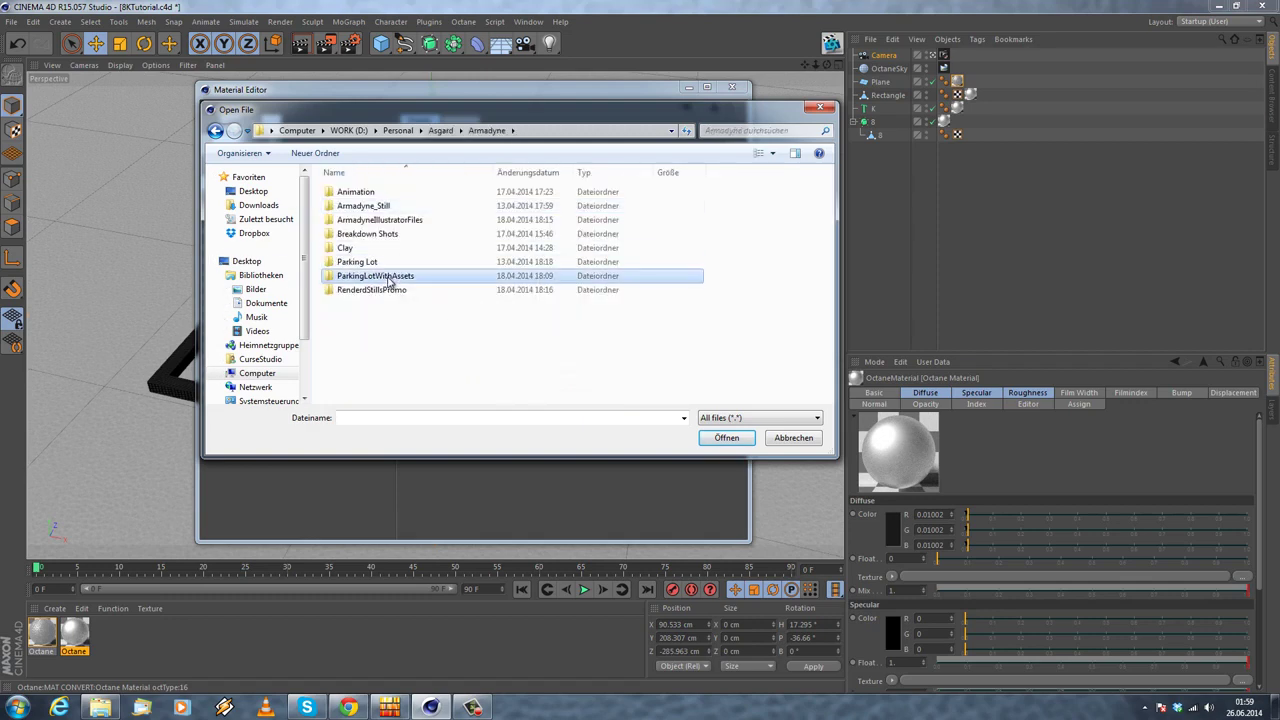
pyautogui.doubleClick(385, 275)
pyautogui.doubleClick(352, 192)
pyautogui.doubleClick(342, 205)
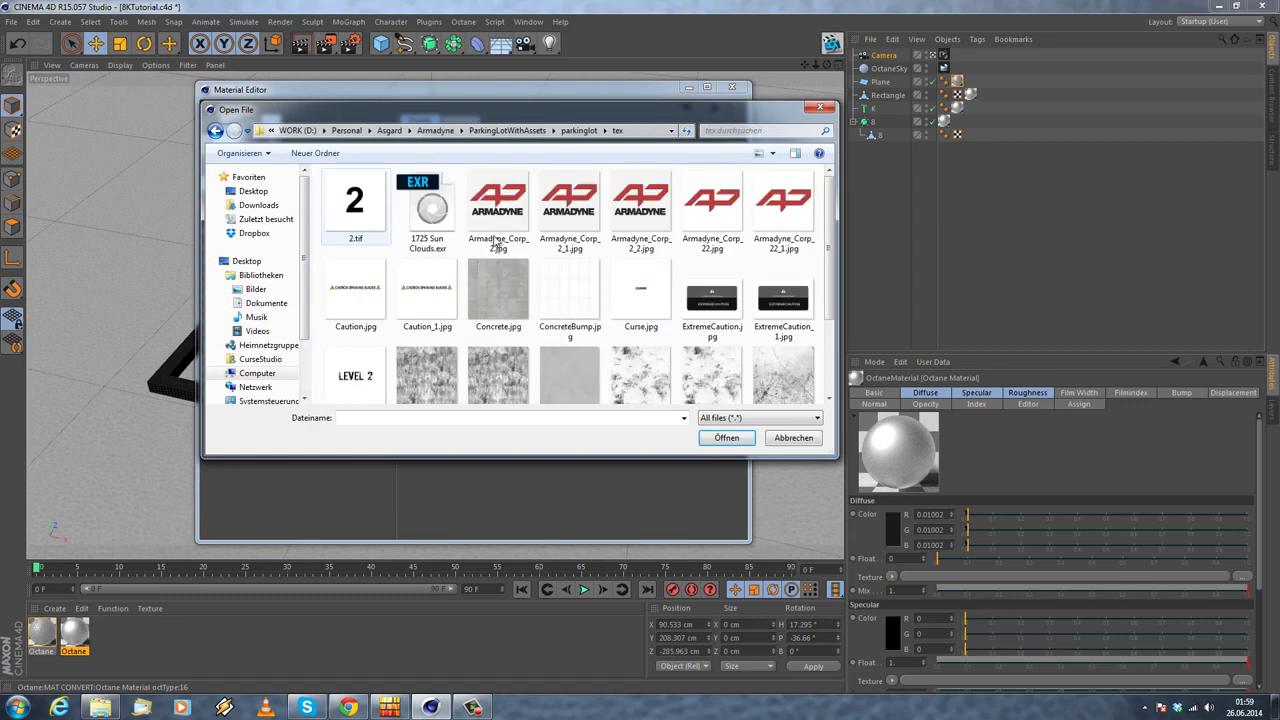
# Step: Load the black-and-white speckled grunge image without copying it to the project location, and return to the MixTexture settings
pyautogui.scroll(-1, 600, 350)
pyautogui.click(630, 355)
pyautogui.click(718, 440)
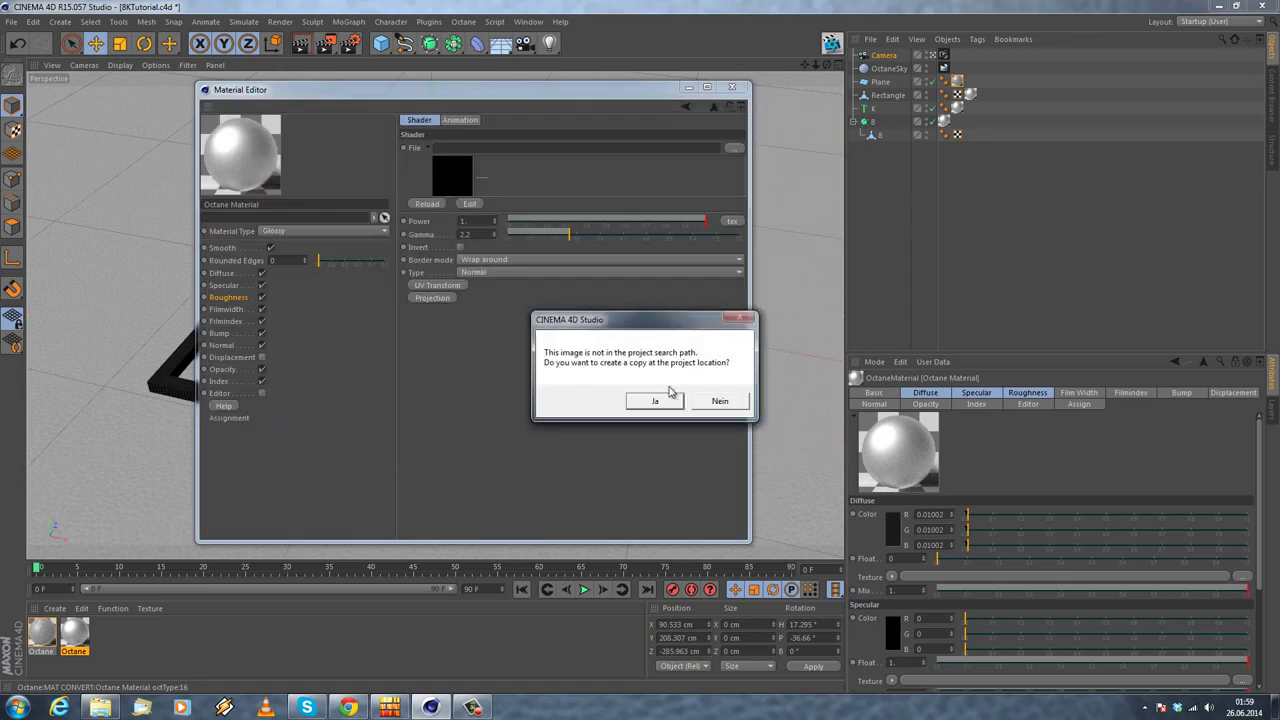
pyautogui.click(717, 402)
pyautogui.click(685, 106)
# Step: Put an Octane FloatTexture in both the Texture1 and Texture2 slots of the roughness MixTexture
pyautogui.click(447, 176)
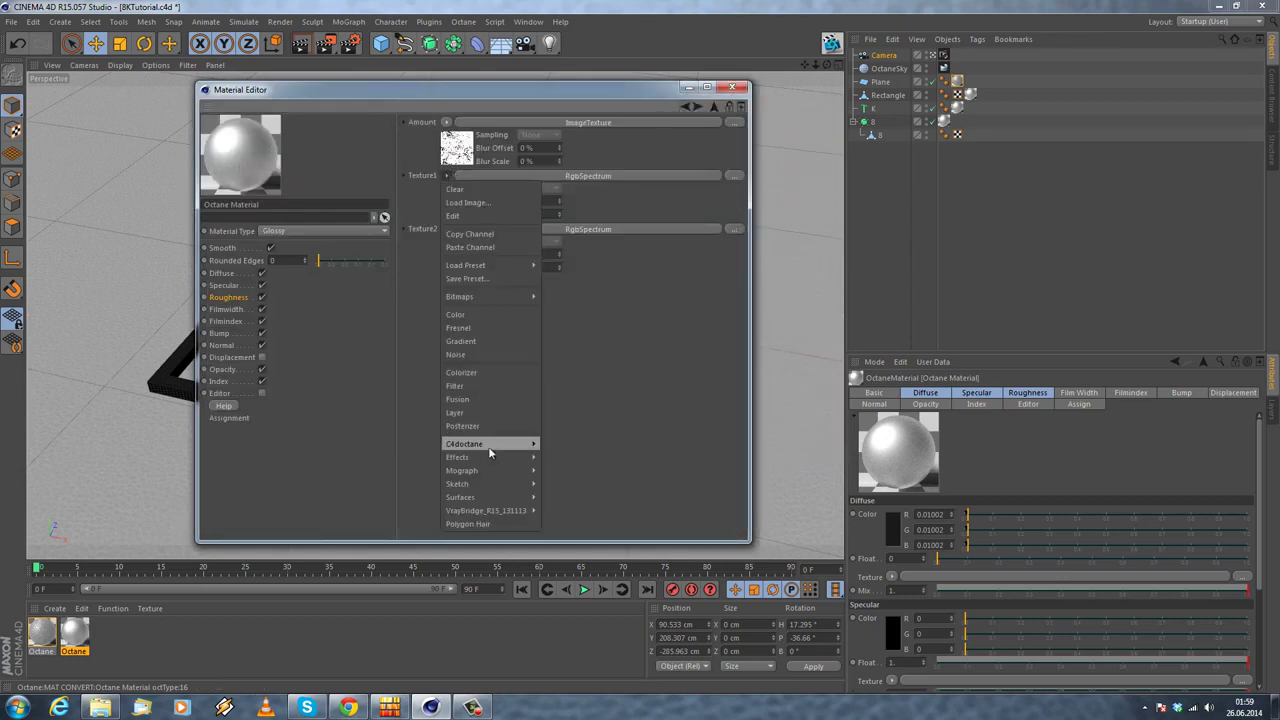
pyautogui.moveTo(489, 445)
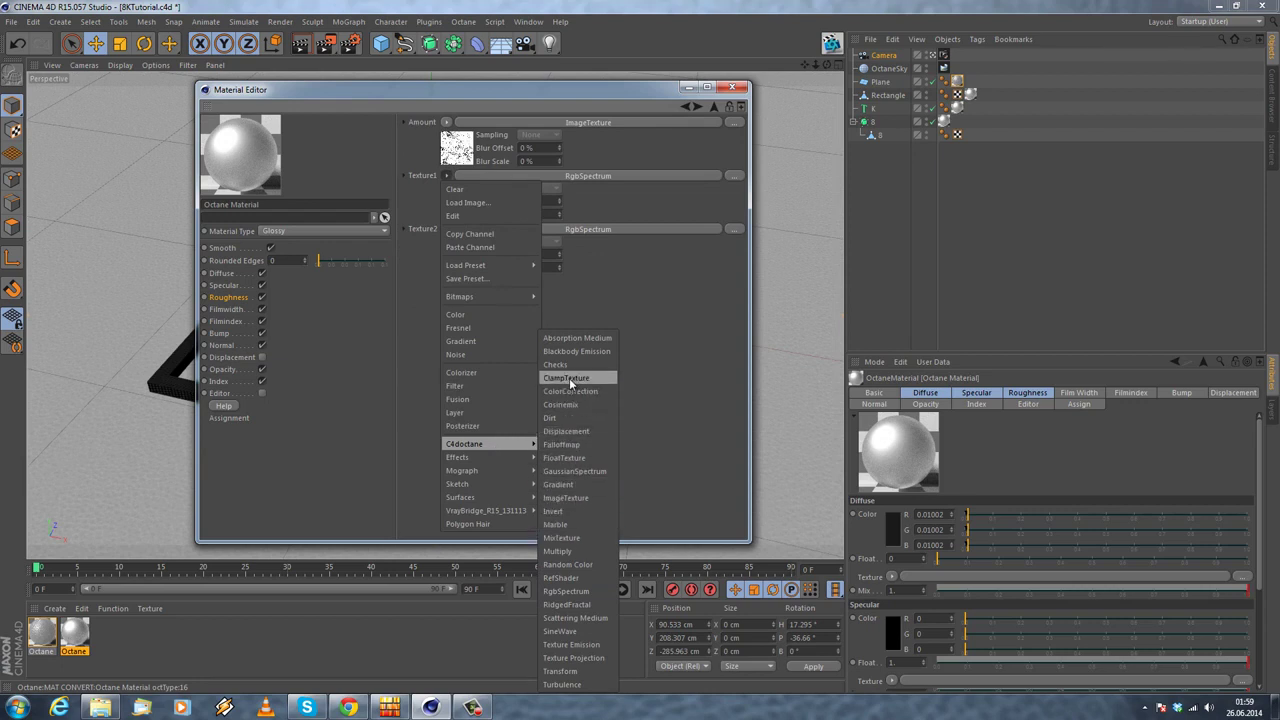
pyautogui.click(586, 458)
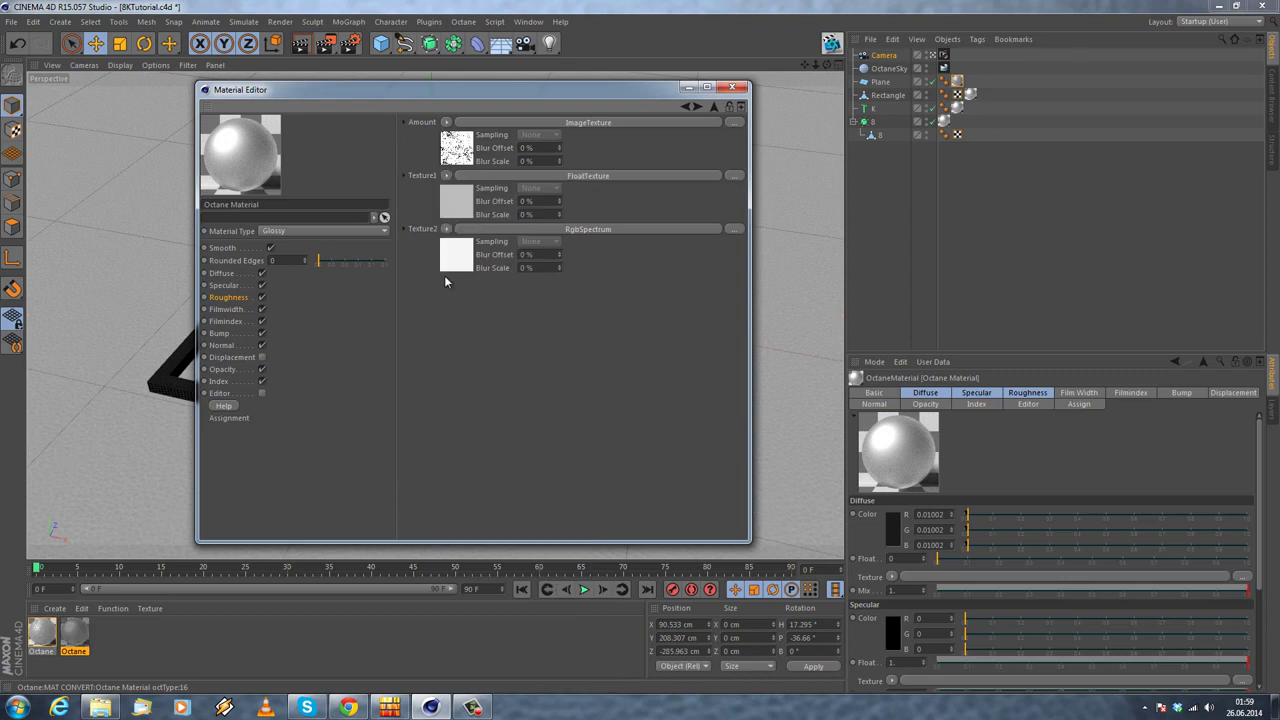
pyautogui.click(447, 229)
pyautogui.moveTo(491, 498)
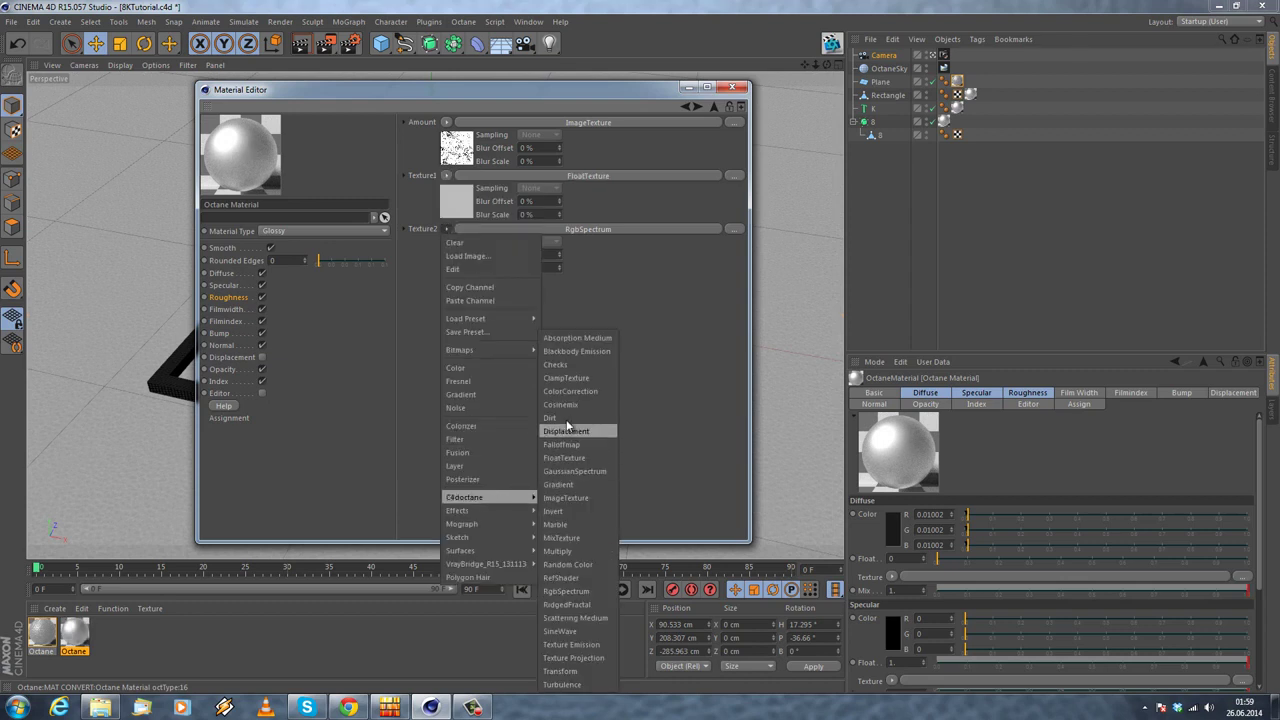
pyautogui.click(568, 458)
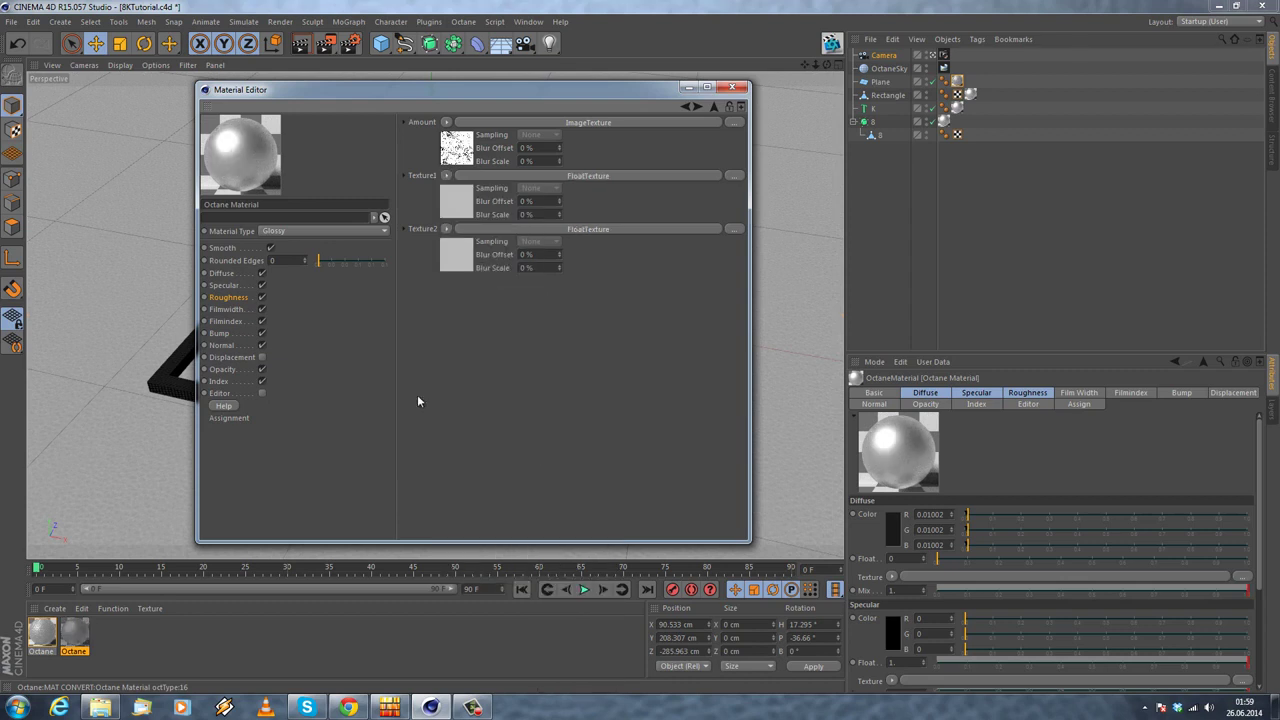
# Step: Set the Texture1 FloatTexture's float to 0.01 and return to the MixTexture settings
pyautogui.click(450, 202)
pyautogui.press('Tab')
pyautogui.write('0.01')
pyautogui.press('Return')
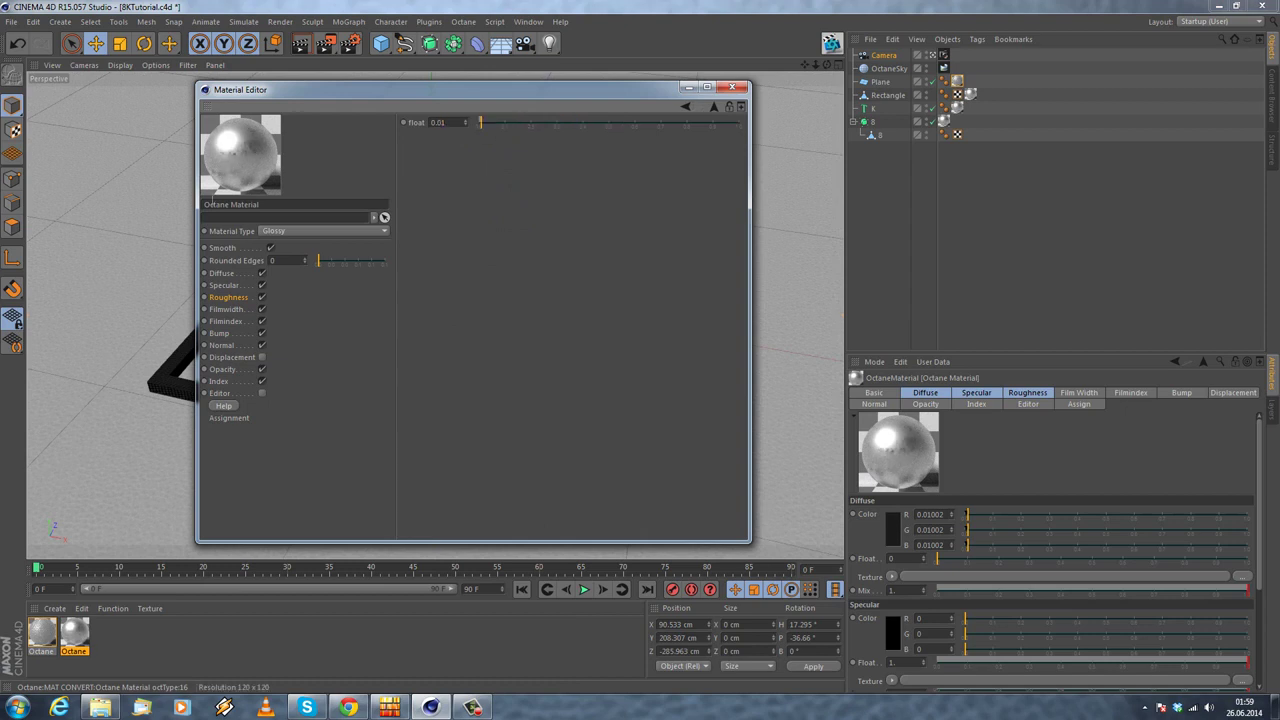
pyautogui.click(685, 106)
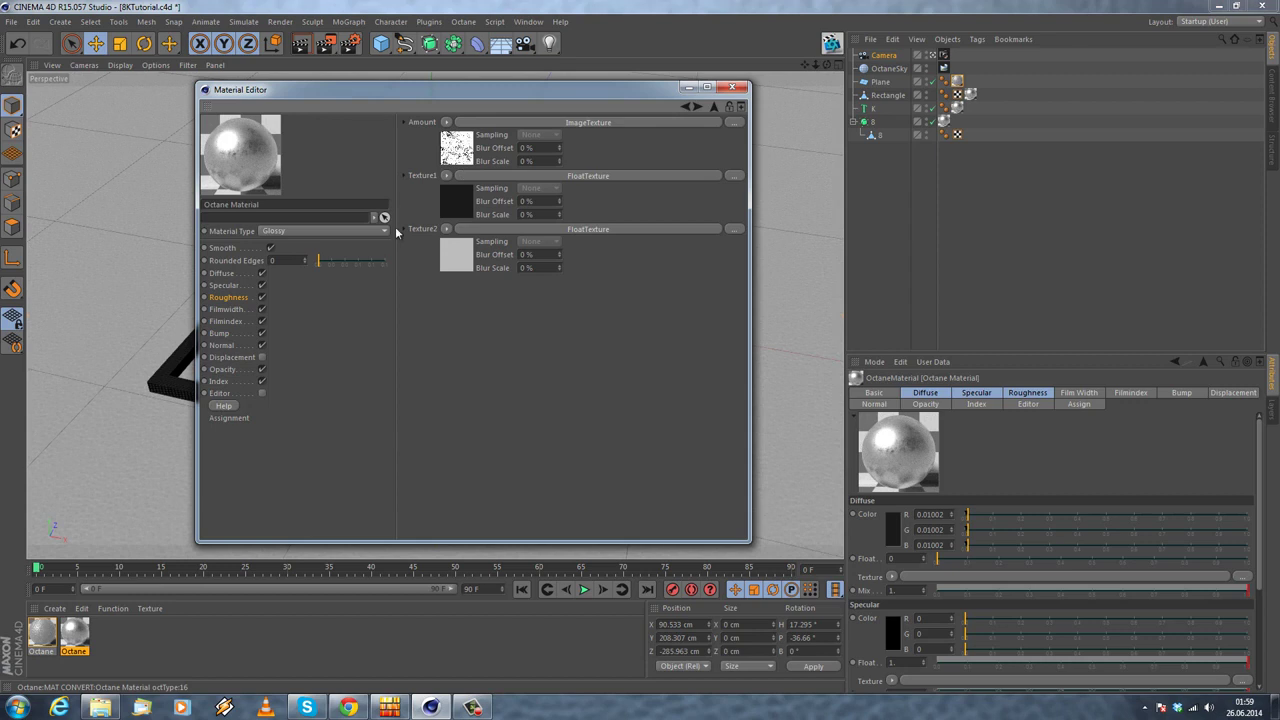
# Step: Set the Texture2 FloatTexture's float to 0.26
pyautogui.click(467, 260)
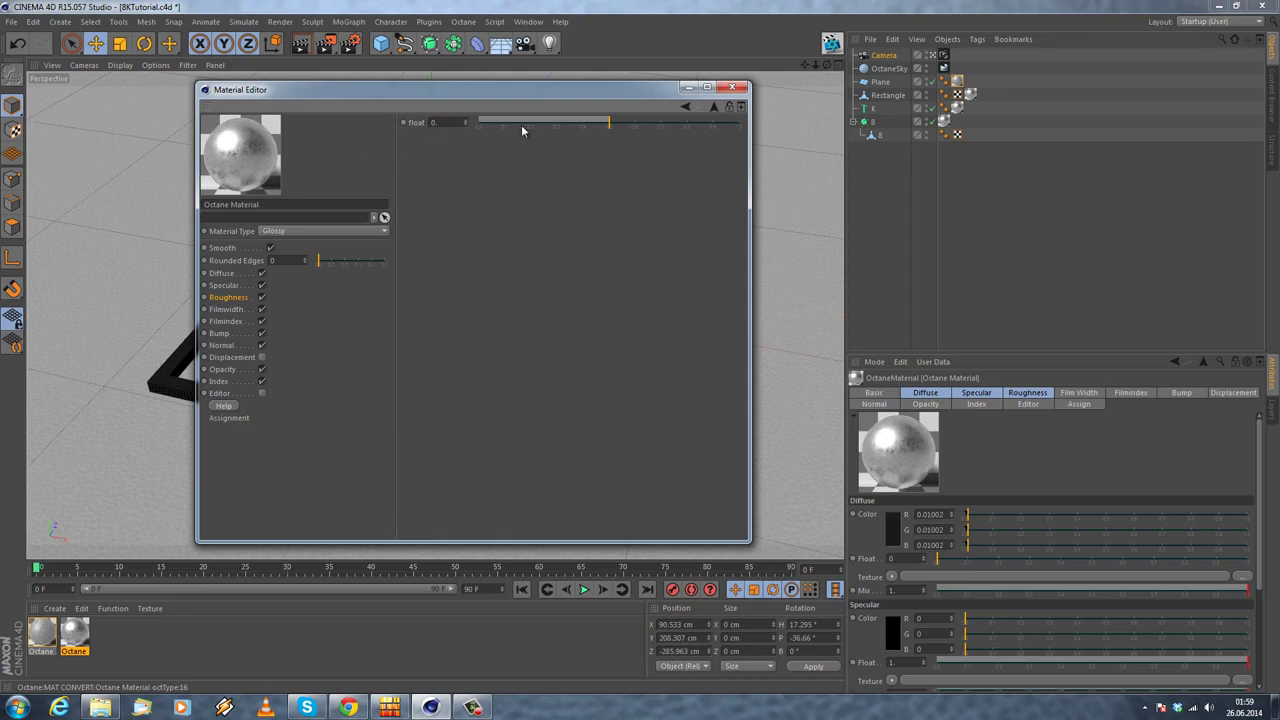
pyautogui.write('0.26')
pyautogui.click(619, 226)
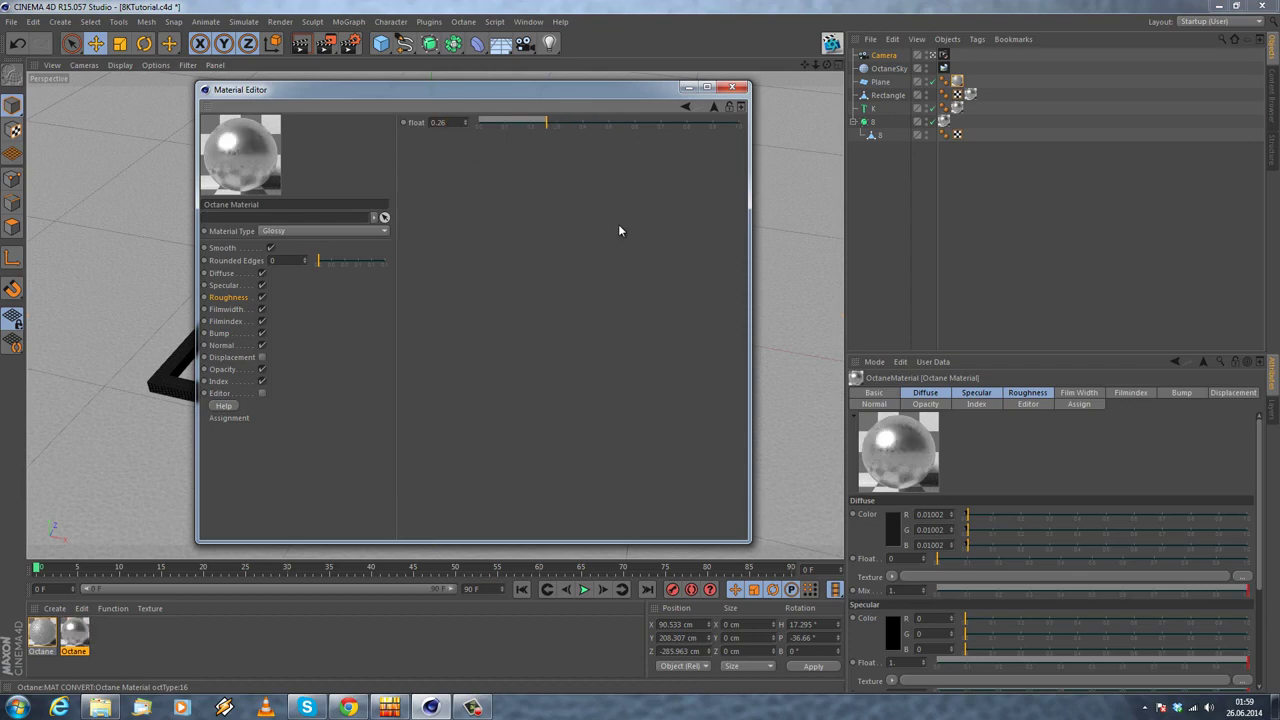
# Step: Start the Octane live render and arrange its windows so the preview and the material settings are both visible
pyautogui.moveTo(433, 92); pyautogui.dragTo(988, 236)
pyautogui.click(833, 45)
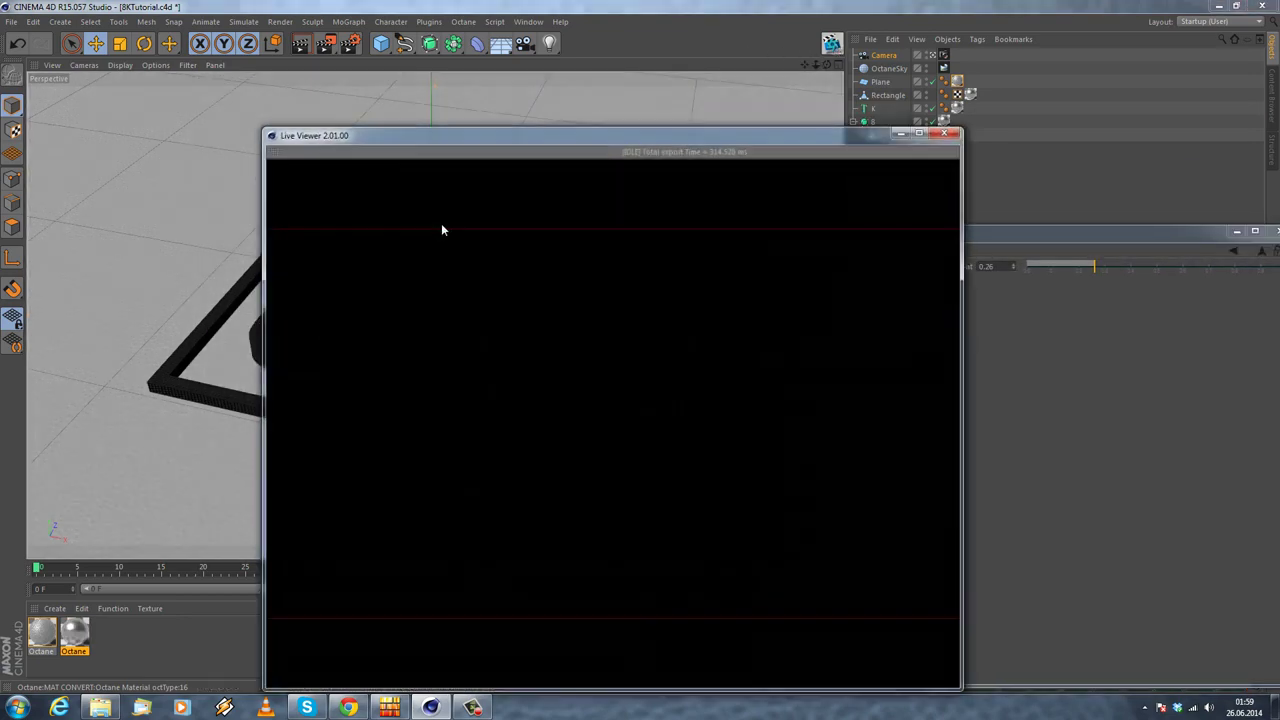
pyautogui.moveTo(328, 137); pyautogui.dragTo(470, 140)
pyautogui.click(275, 291)
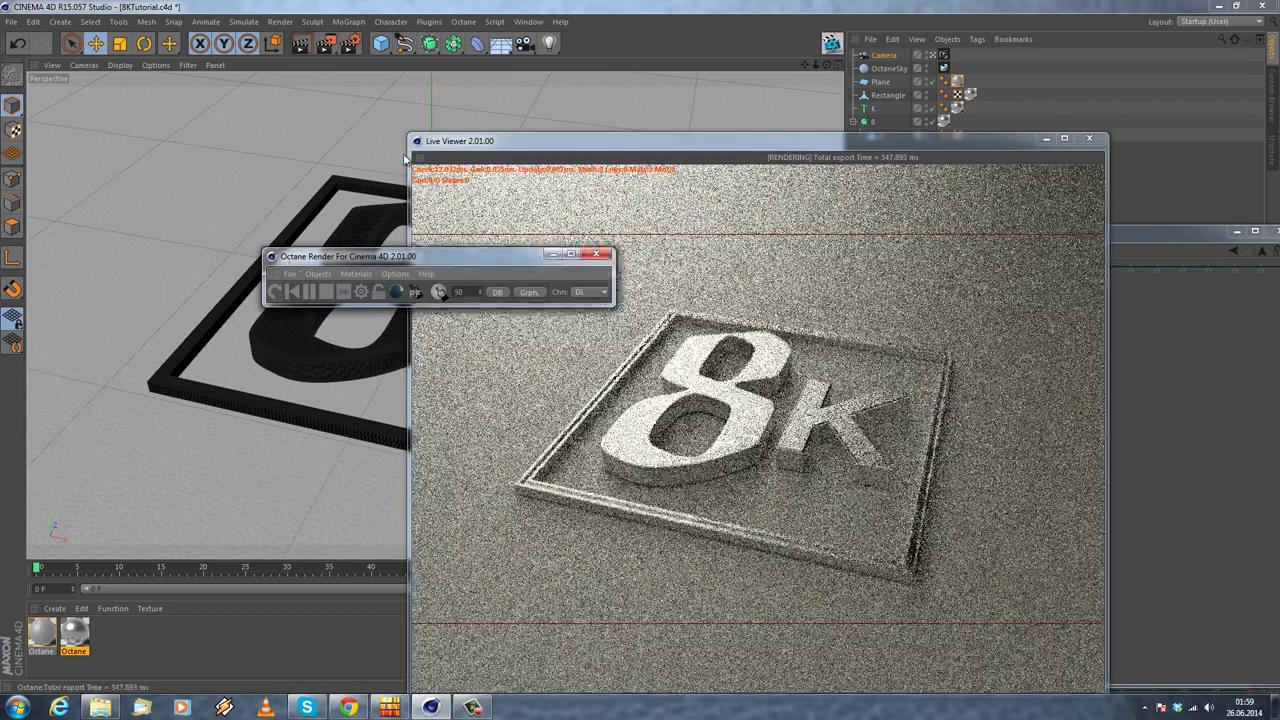
pyautogui.moveTo(288, 260); pyautogui.dragTo(490, 89)
pyautogui.moveTo(744, 148); pyautogui.dragTo(421, 133)
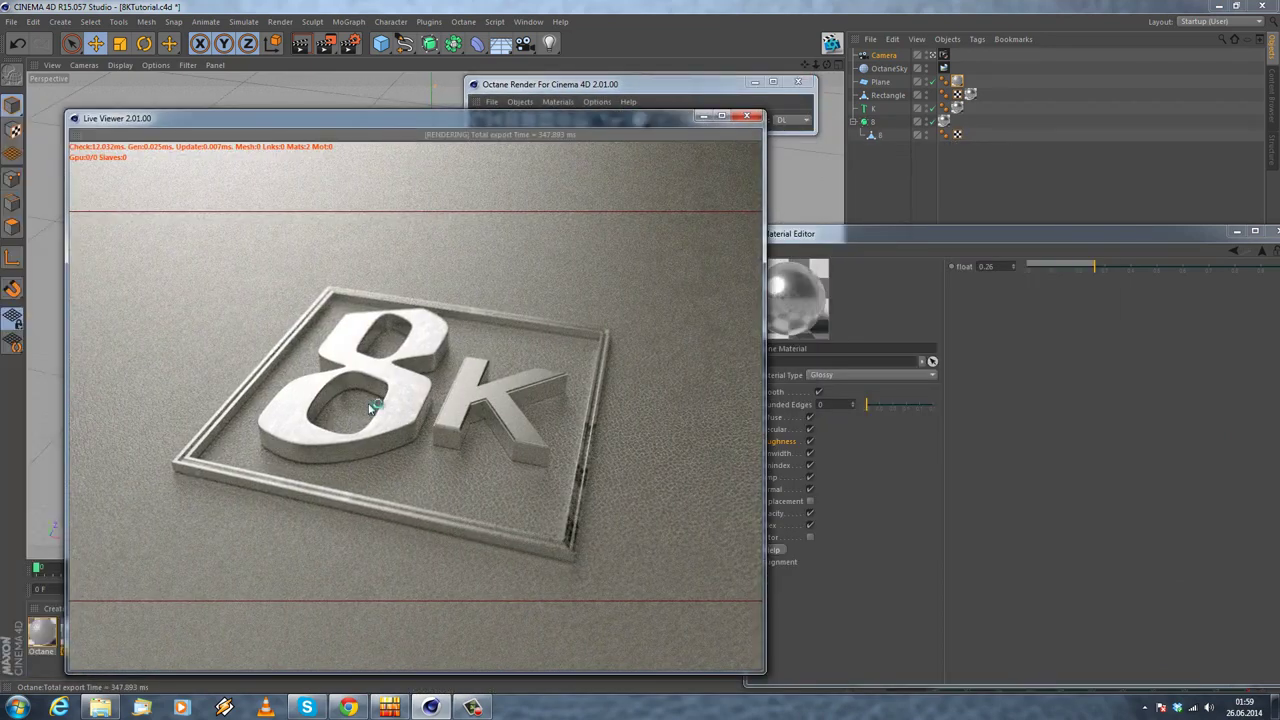
# Step: Set the projection of the chrome texture tags on the K and the 8 to Cubic and restart the live render
pyautogui.click(1237, 232)
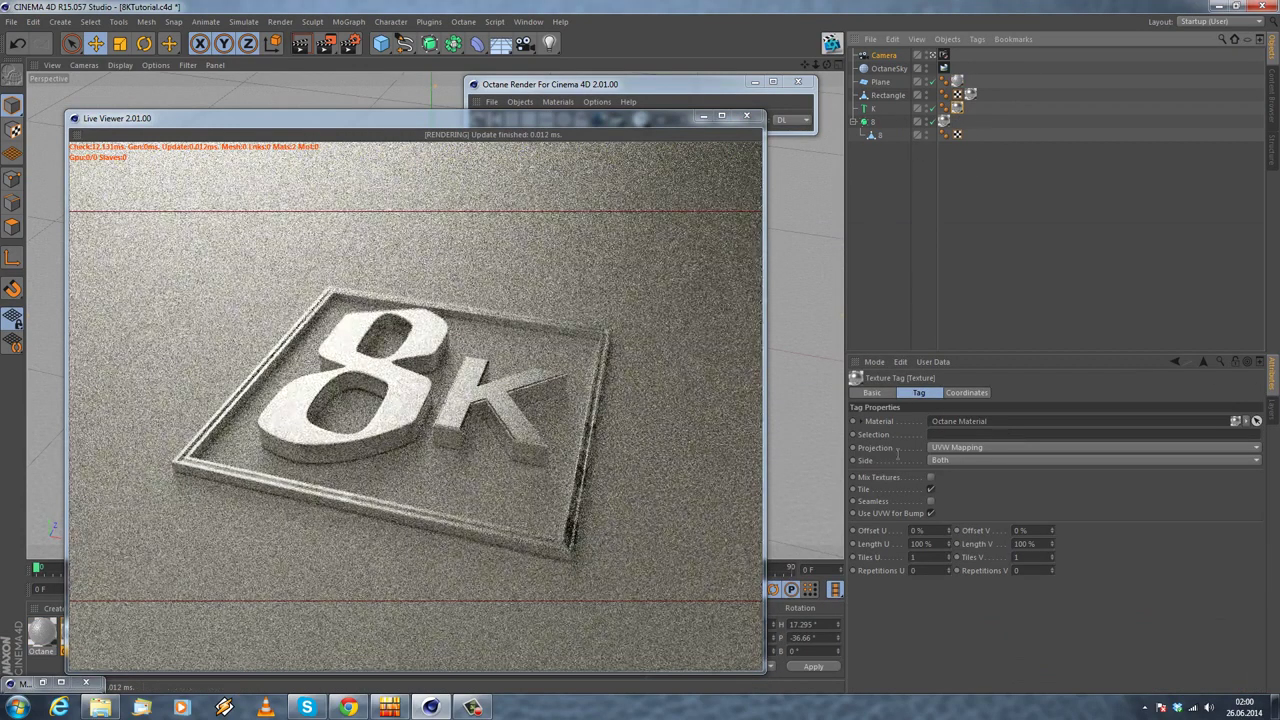
pyautogui.click(940, 452)
pyautogui.click(950, 502)
pyautogui.click(942, 121)
pyautogui.click(976, 452)
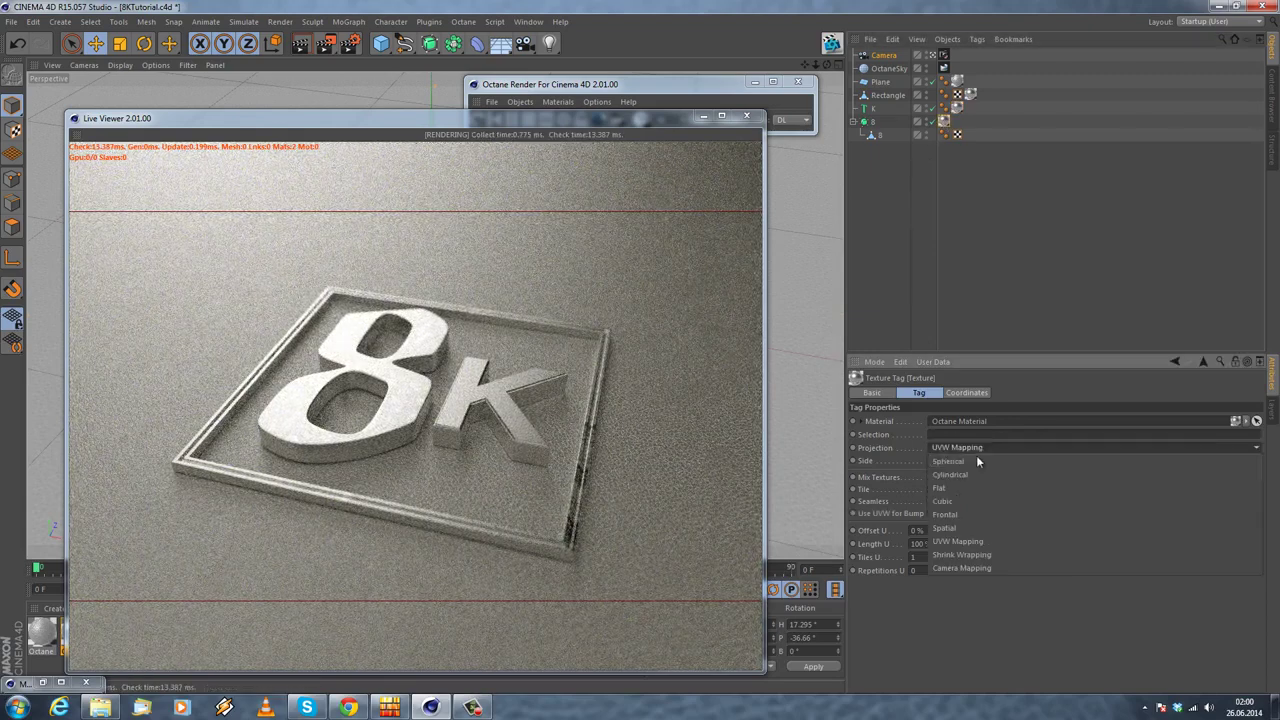
pyautogui.click(951, 503)
pyautogui.moveTo(520, 84); pyautogui.dragTo(448, 47)
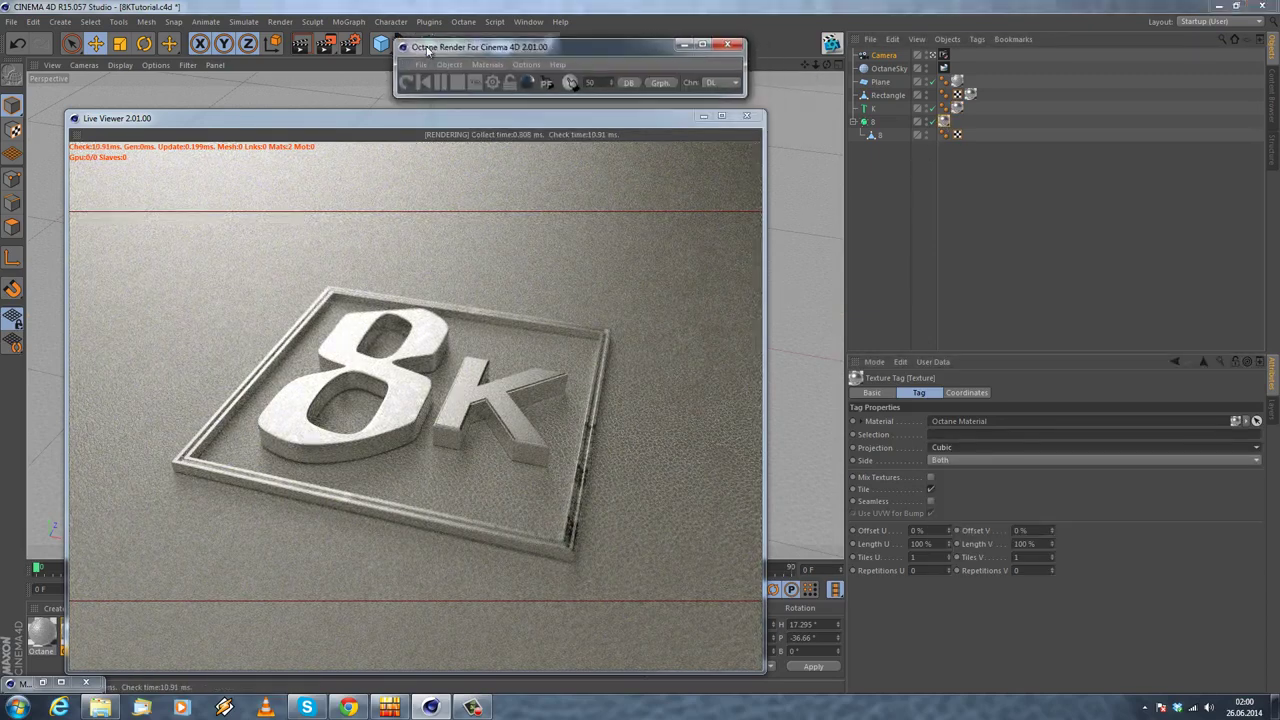
pyautogui.click(405, 82)
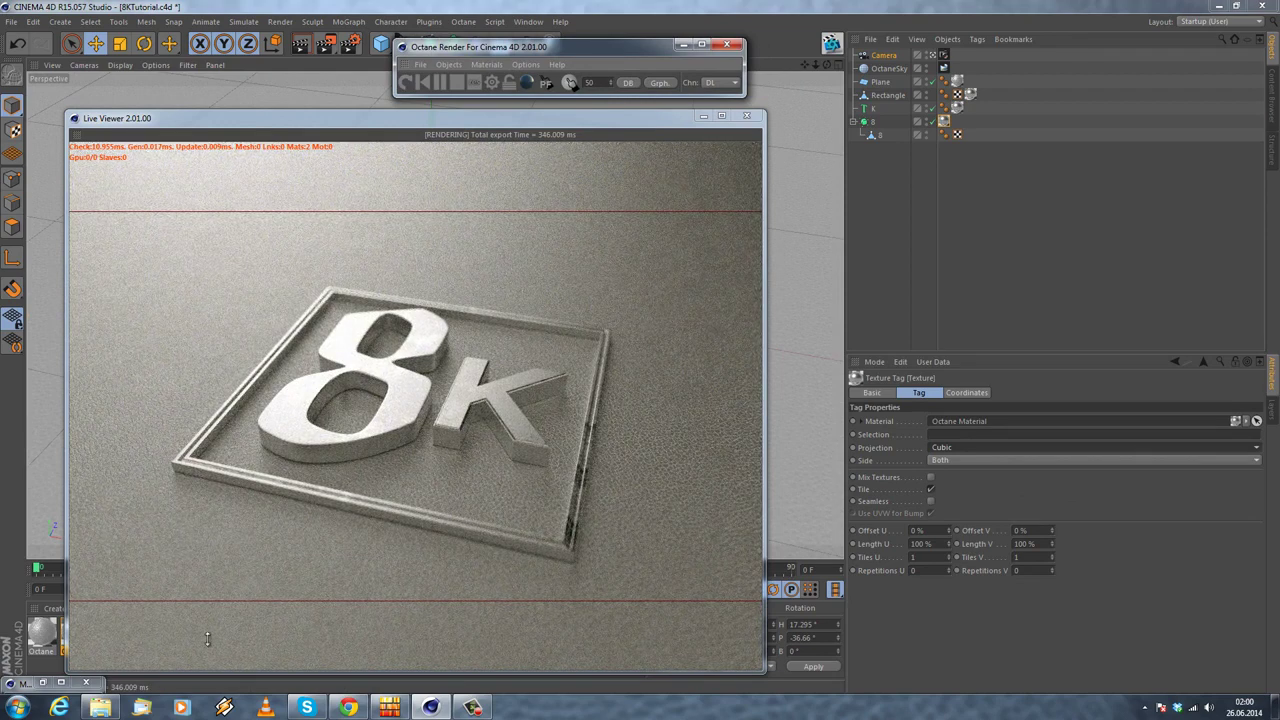
# Step: Try Texture2 roughness floats of 0.36 and 0.16 on the chrome material, restarting the live render in between
pyautogui.doubleClick(41, 632)
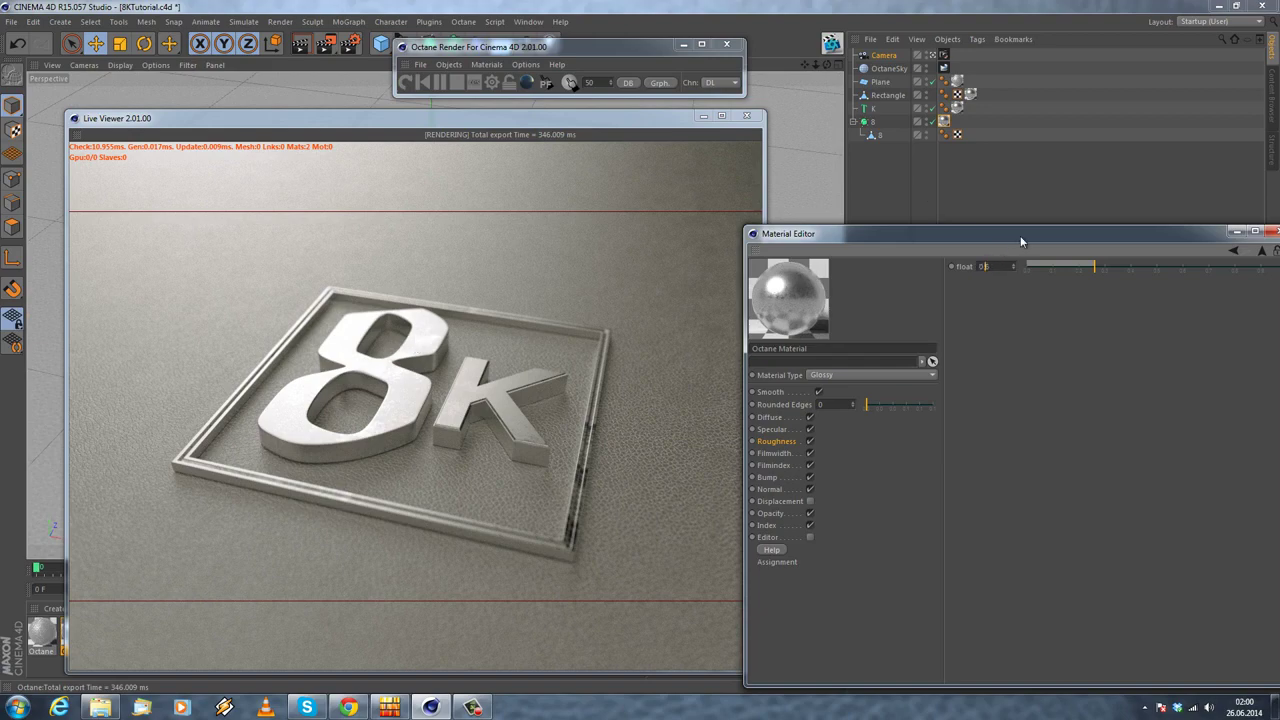
pyautogui.write('3')
pyautogui.press('Return')
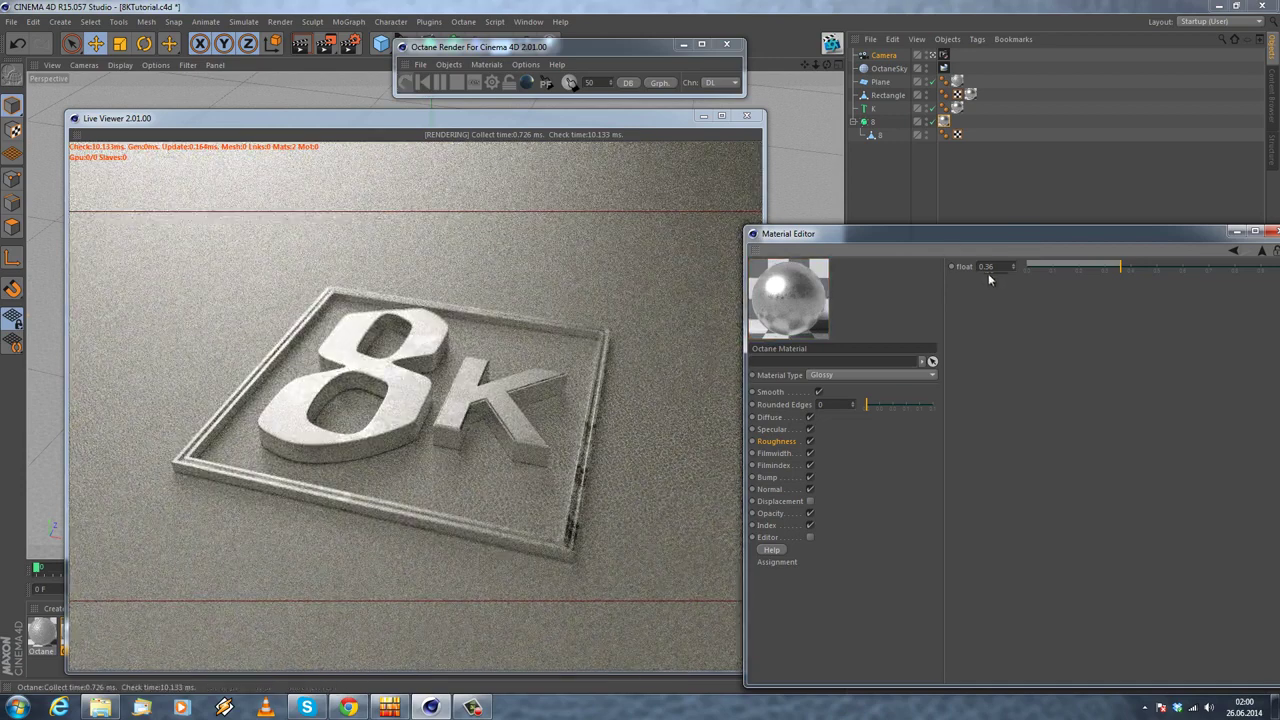
pyautogui.click(406, 84)
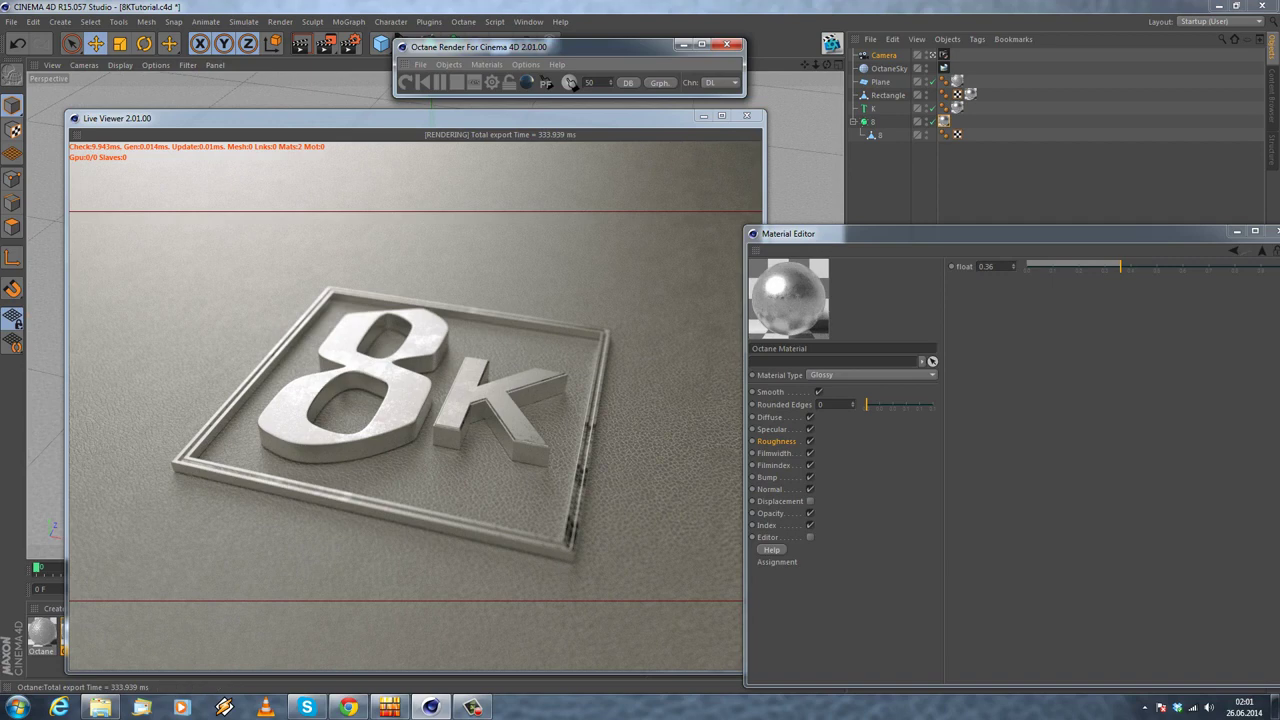
pyautogui.click(992, 268)
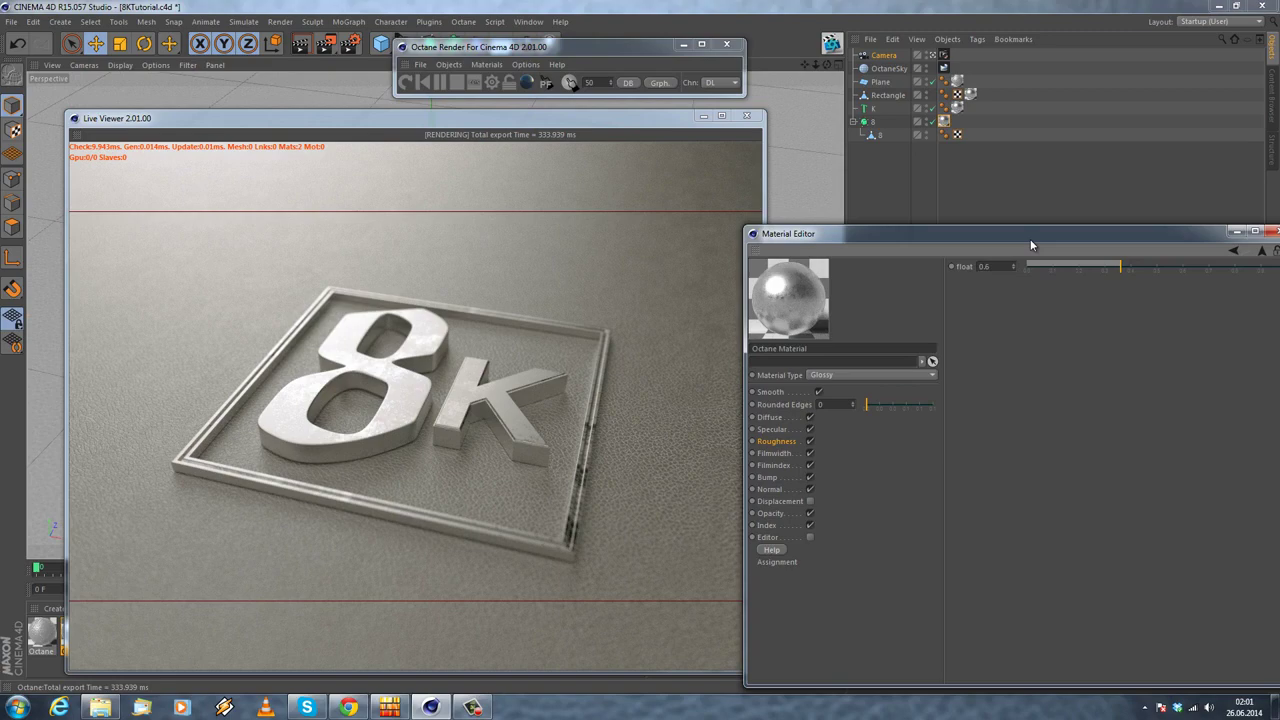
pyautogui.write('1')
pyautogui.press('Return')
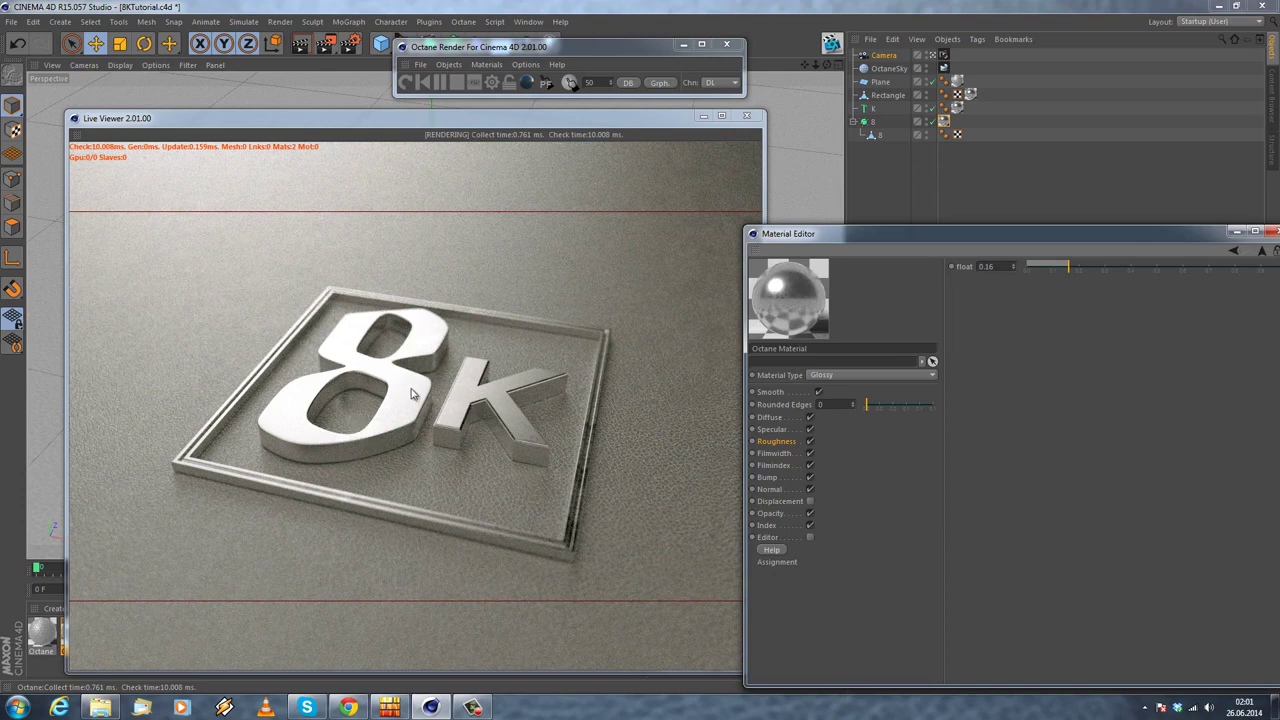
# Step: Set the Texture2 roughness float to 0.2 and put the material editor away
pyautogui.click(1009, 266)
pyautogui.write('0.2')
pyautogui.press('Return')
pyautogui.click(1271, 231)
# Step: Set the projection of the Rectangle frame's chrome texture tag to Cubic
pyautogui.click(957, 82)
pyautogui.click(960, 84)
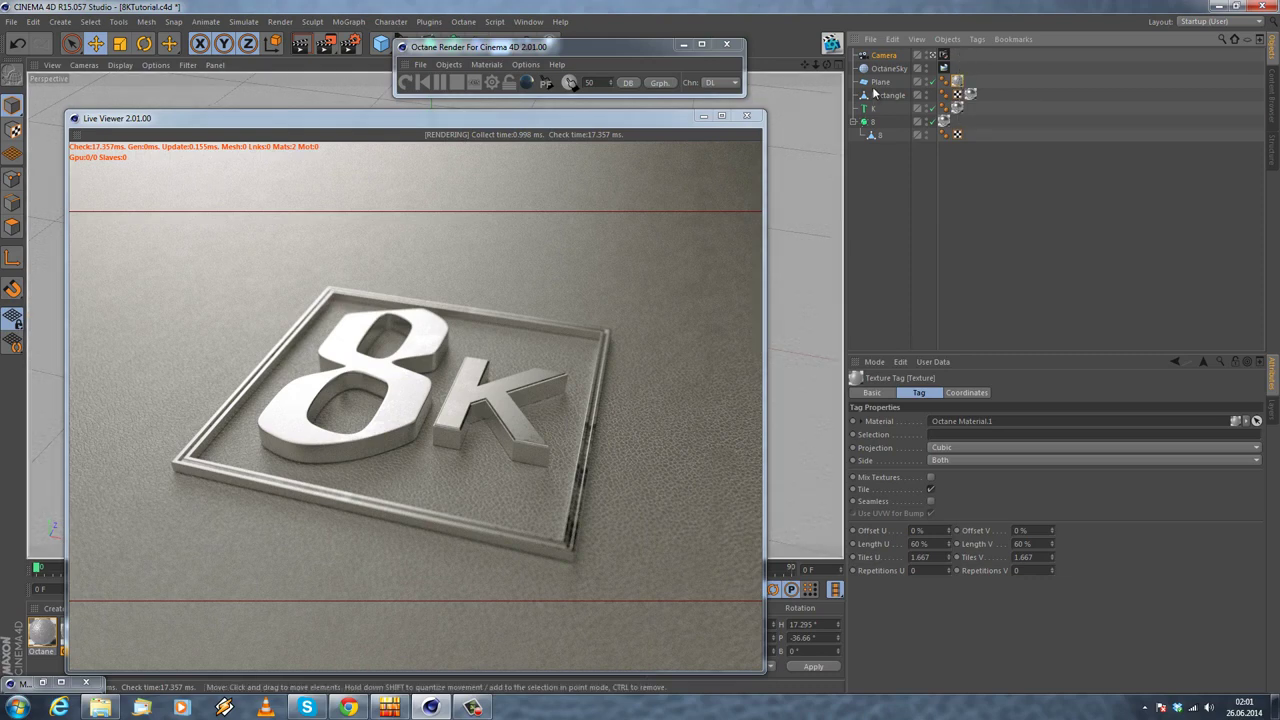
pyautogui.click(970, 94)
pyautogui.click(958, 448)
pyautogui.click(958, 510)
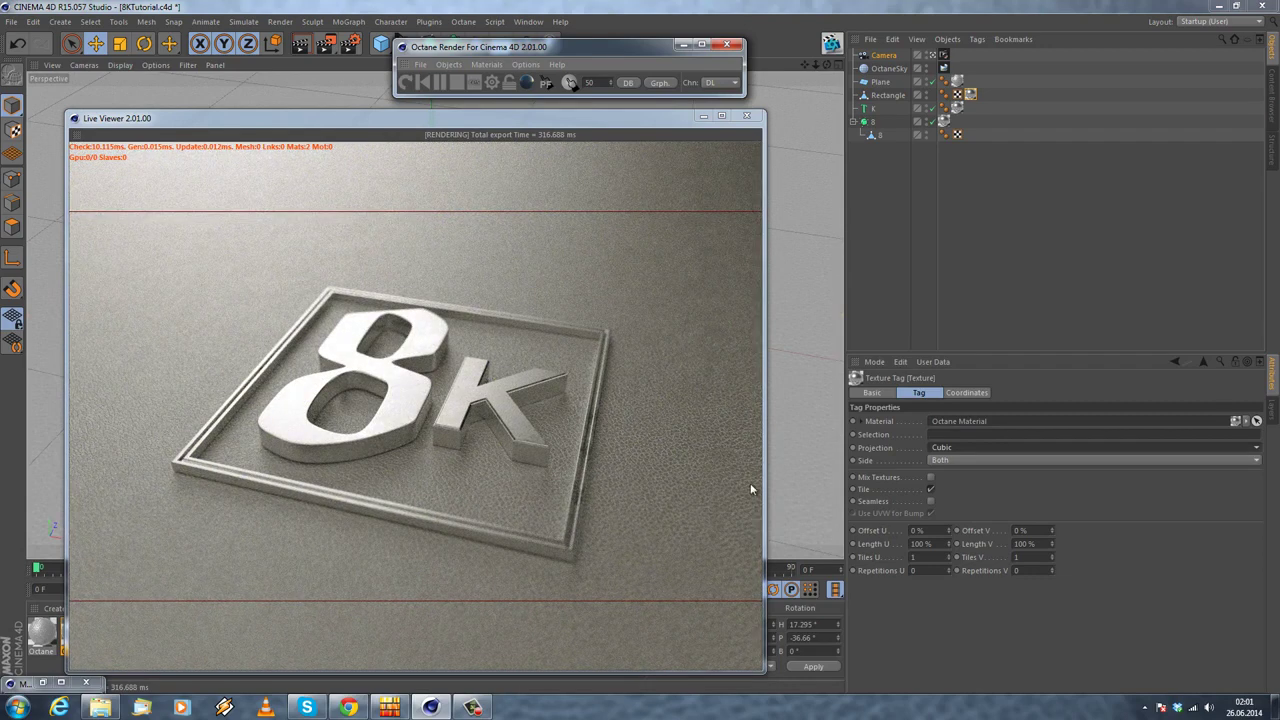
# Step: Set the Rectangle texture tag's Length U and Length V to 160 % and restart the live render
pyautogui.click(930, 543)
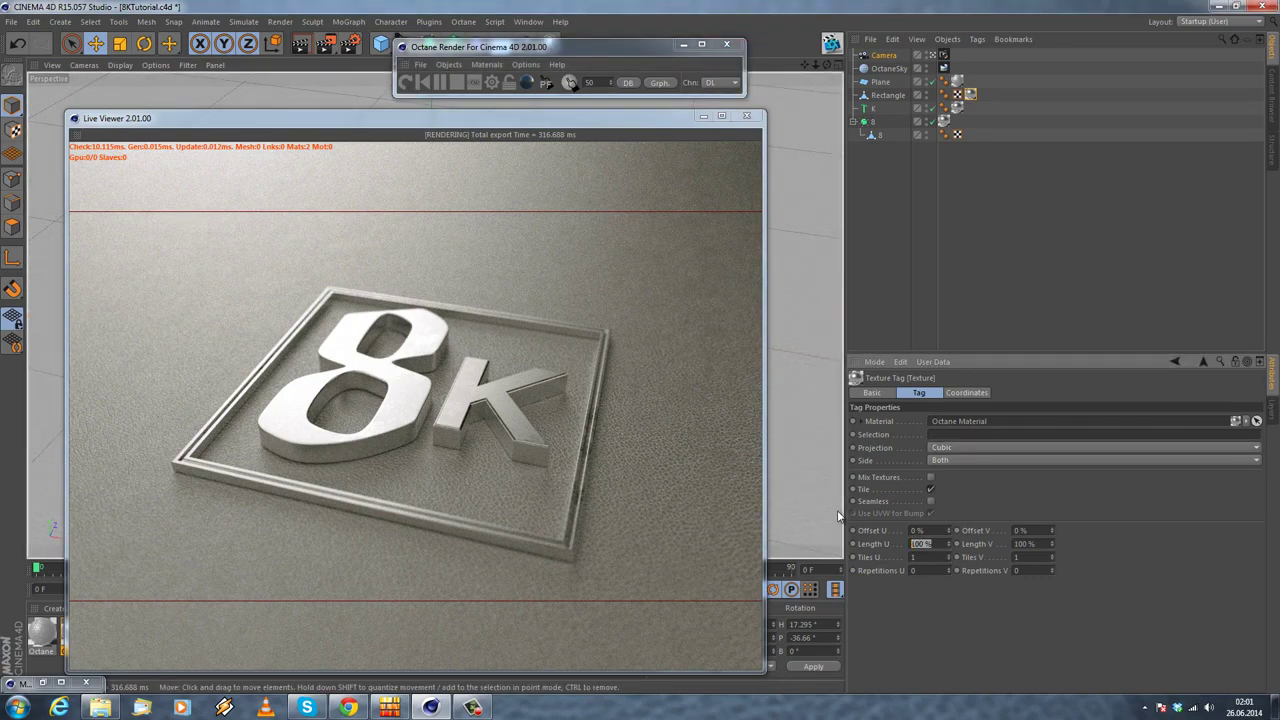
pyautogui.write('160')
pyautogui.press('Return')
pyautogui.press('Tab')
pyautogui.write('160')
pyautogui.press('Return')
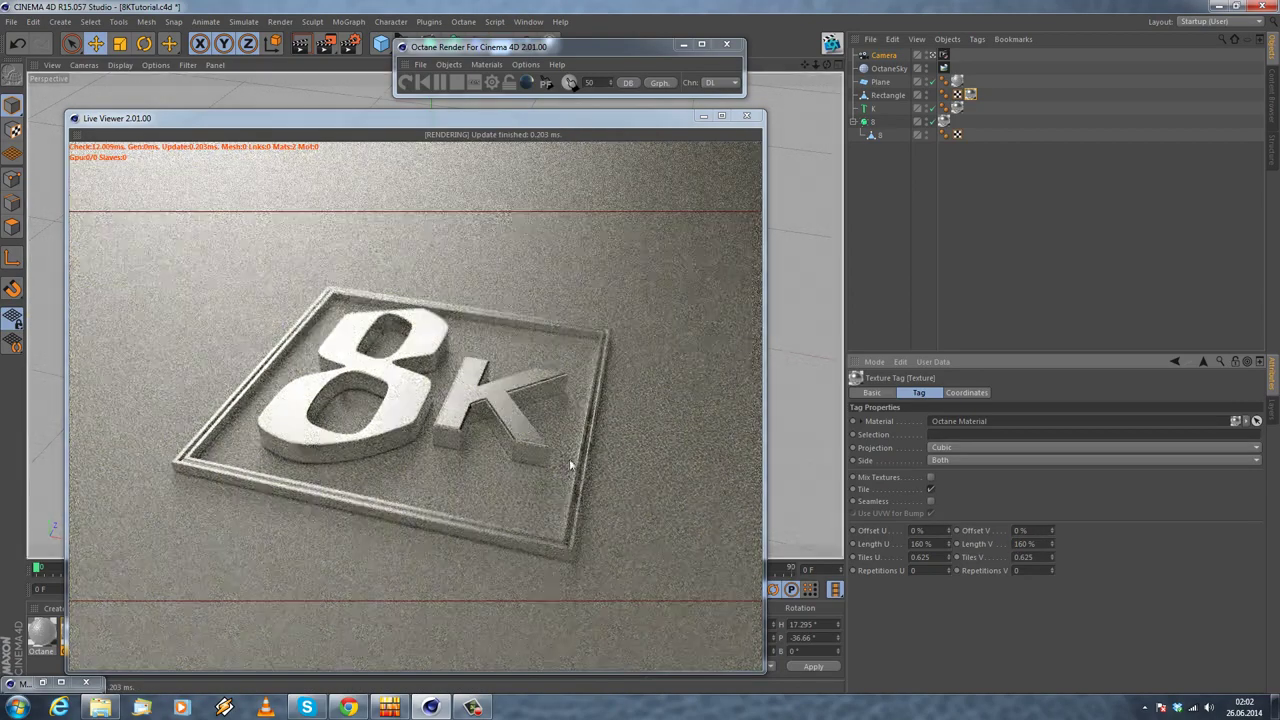
pyautogui.click(405, 84)
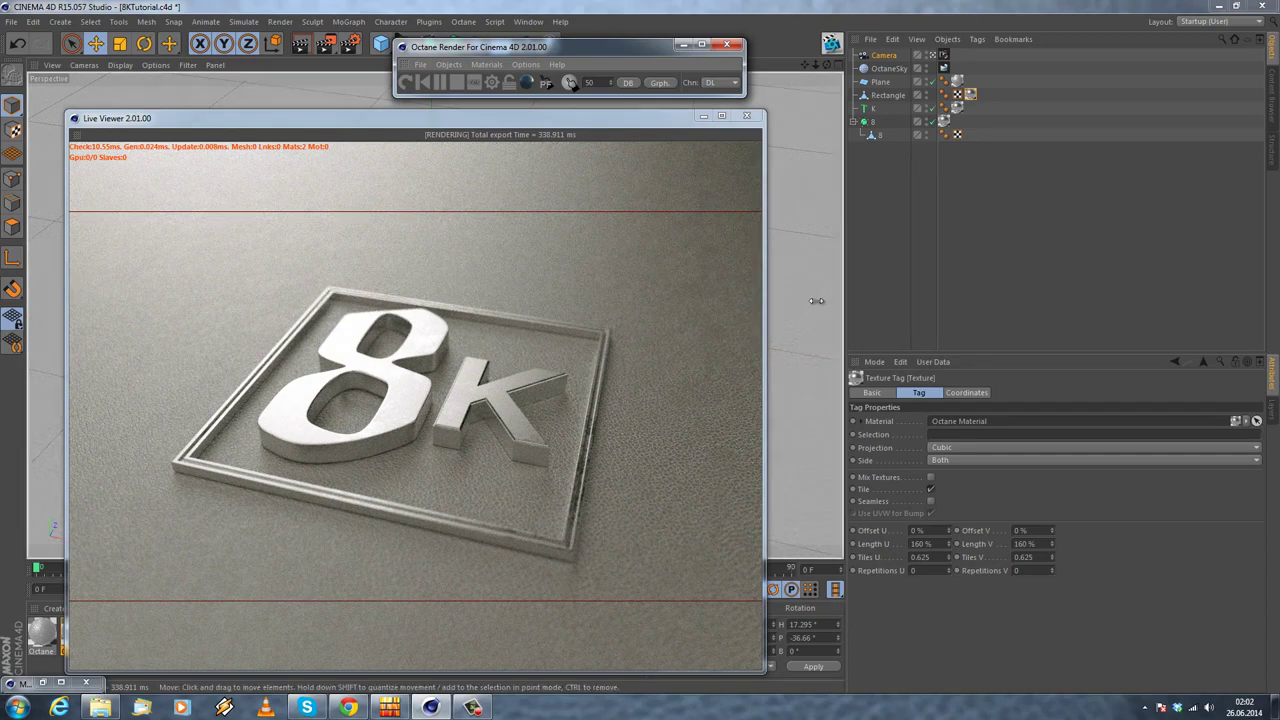
# Step: Reframe the camera slightly on the 8K logo while checking the live render, then close the Octane preview windows
pyautogui.keyDown('alt'); pyautogui.moveTo(798, 294); pyautogui.dragTo(783, 266, button='middle'); pyautogui.keyUp('alt')
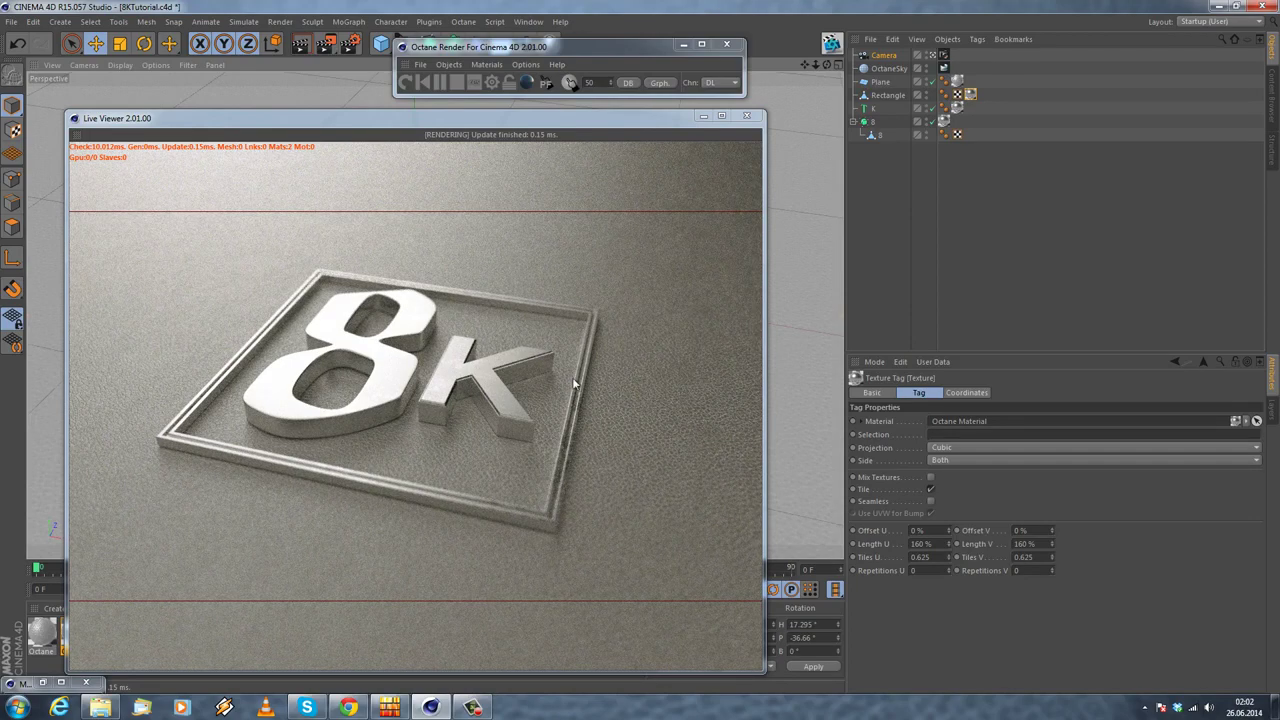
pyautogui.moveTo(811, 308)
pyautogui.keyDown('alt'); pyautogui.mouseDown()
pyautogui.moveTo(797, 313)
pyautogui.moveTo(828, 314)
pyautogui.mouseUp(); pyautogui.keyUp('alt')
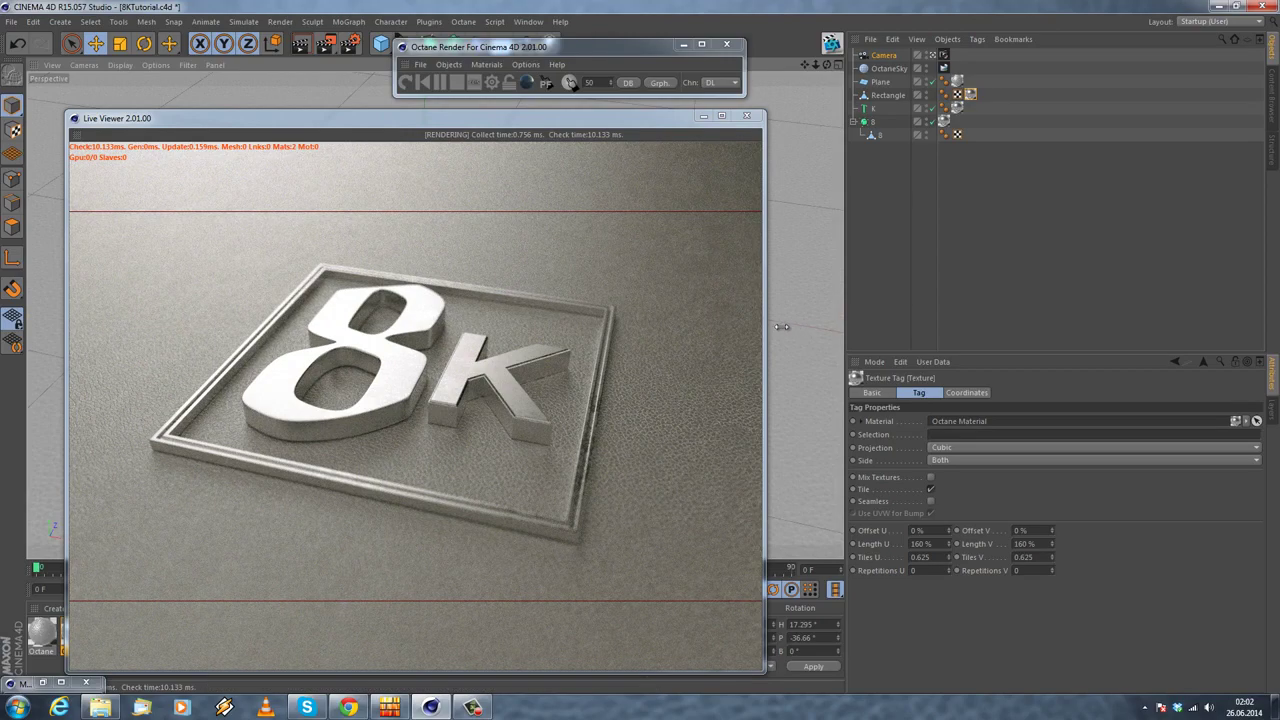
pyautogui.keyDown('alt'); pyautogui.moveTo(795, 319); pyautogui.dragTo(811, 322, button='middle'); pyautogui.keyUp('alt')
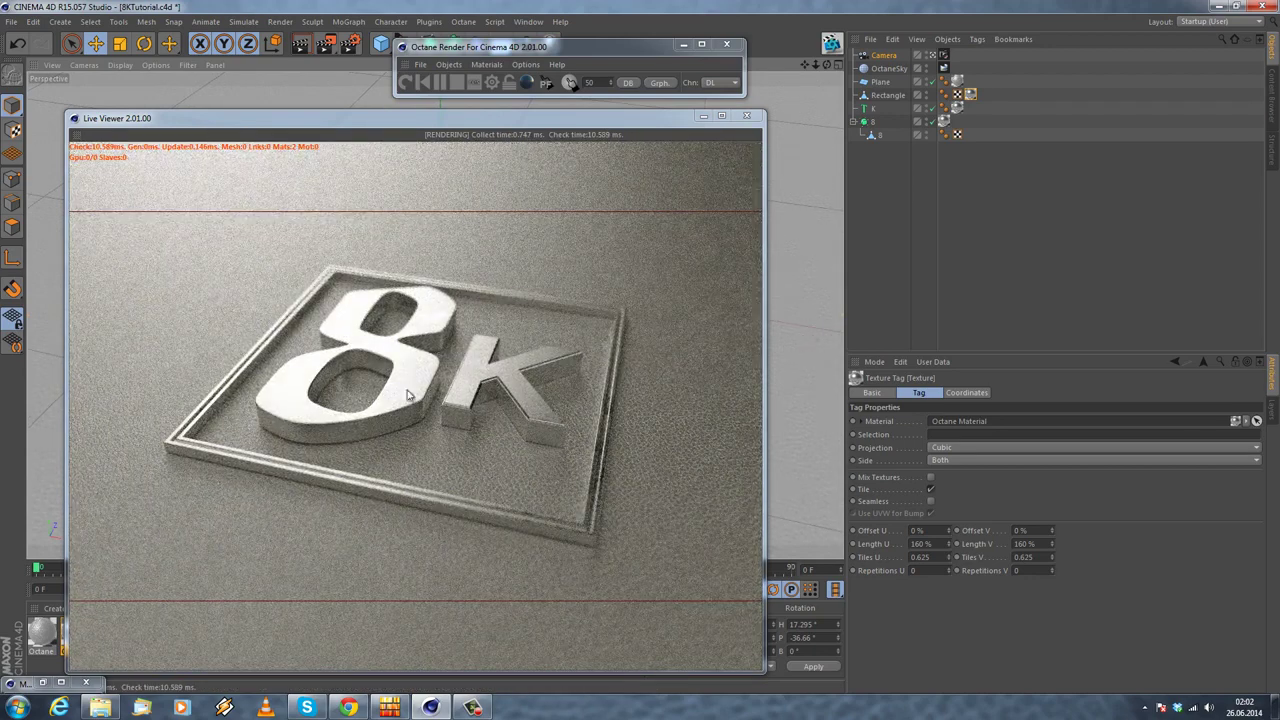
pyautogui.click(748, 116)
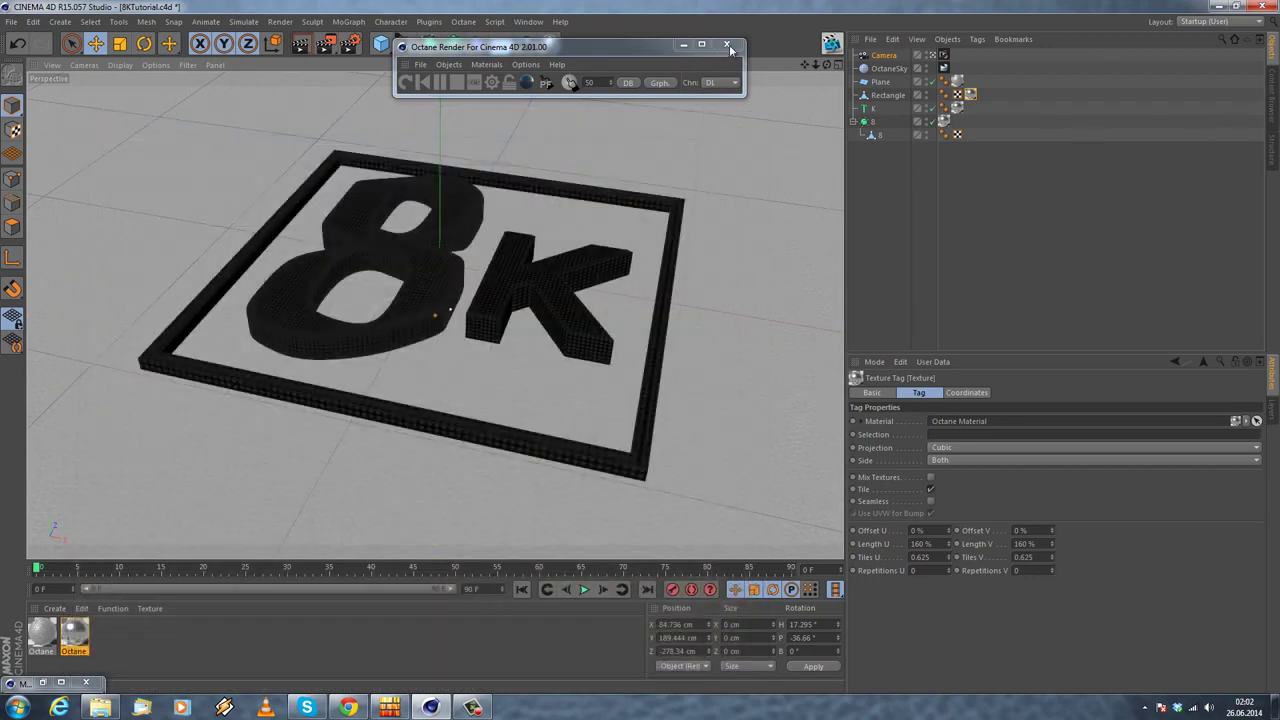
pyautogui.click(728, 46)
# Step: Set the render output format to OpenEXR and its save path to a file named 8KTutorial on the Desktop
pyautogui.click(349, 43)
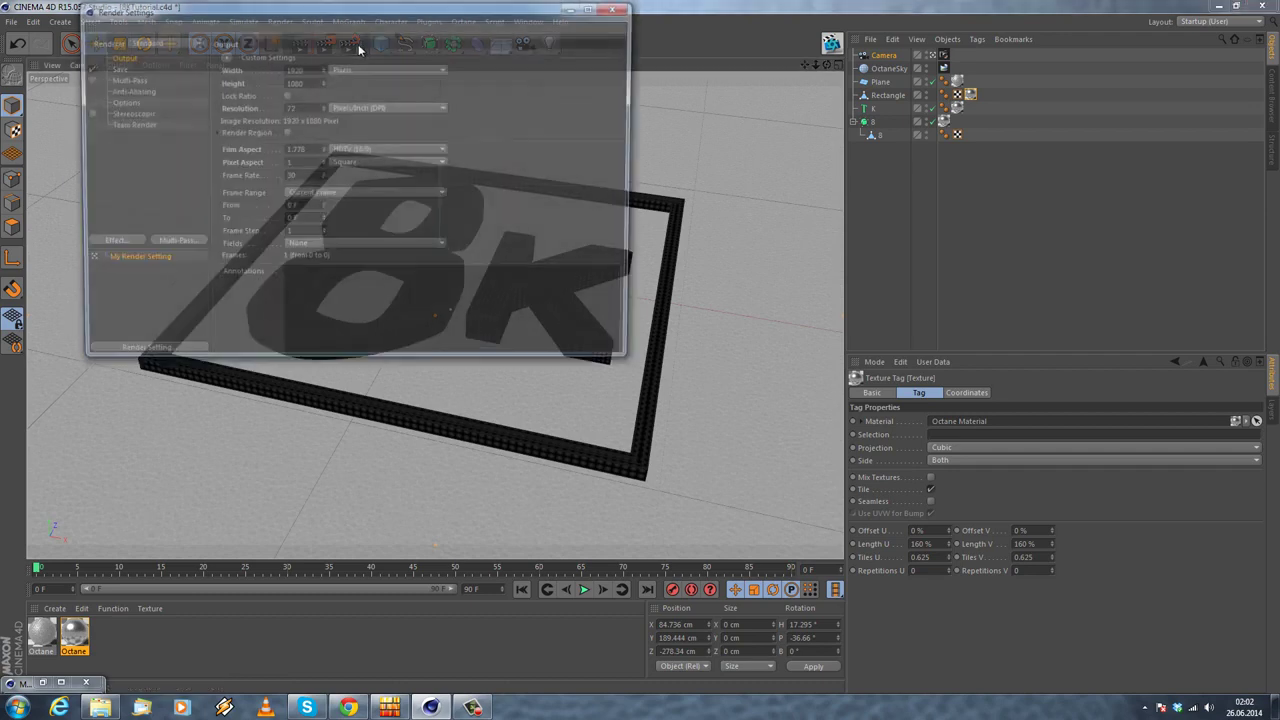
pyautogui.click(114, 68)
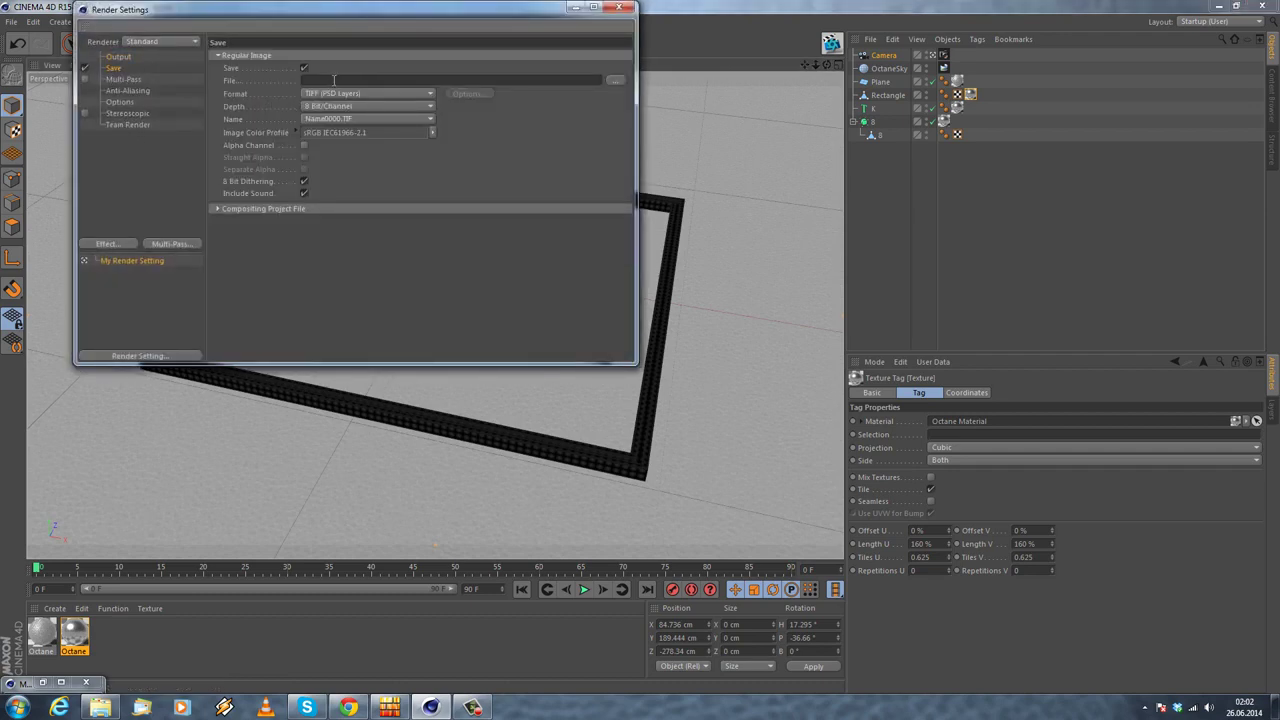
pyautogui.click(352, 93)
pyautogui.click(340, 173)
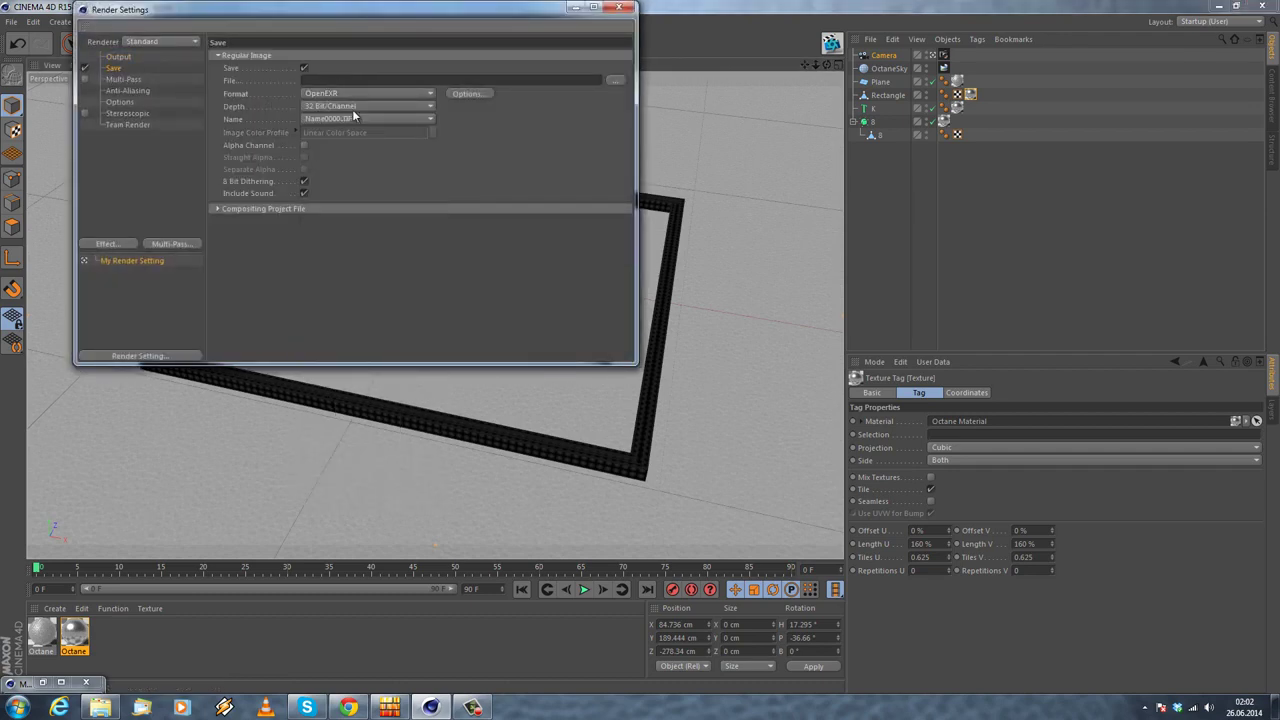
pyautogui.click(615, 79)
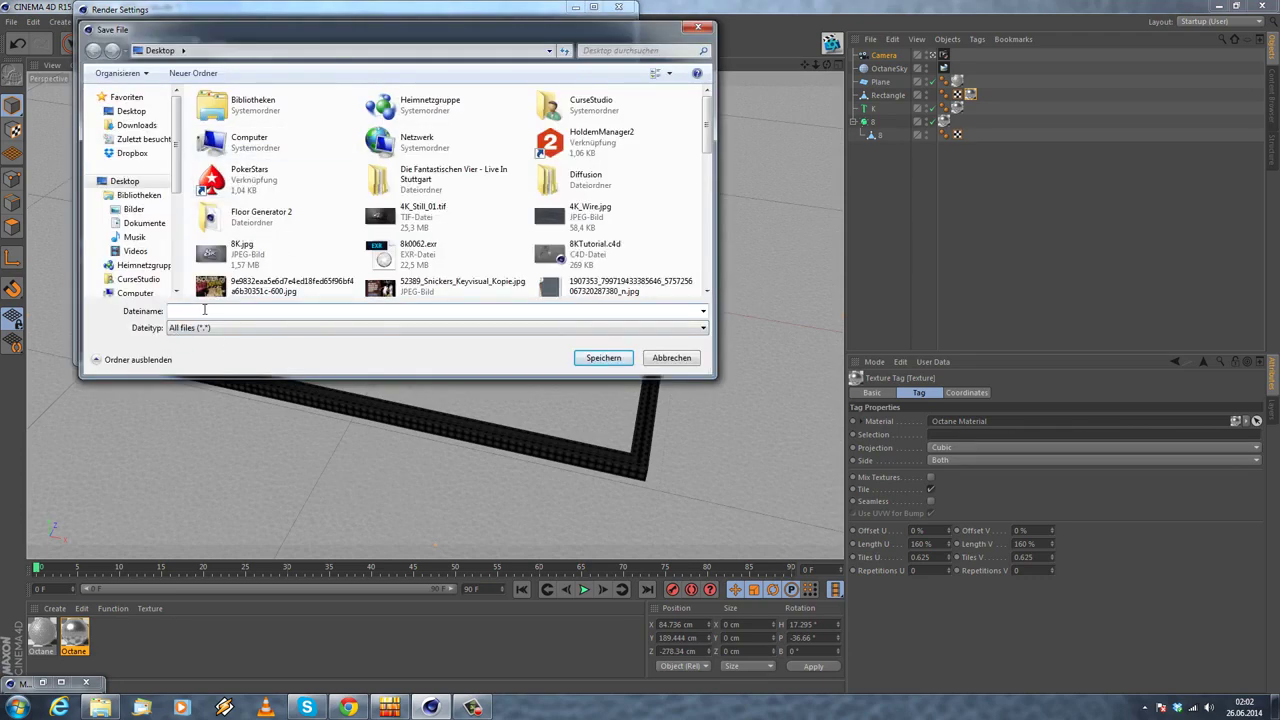
pyautogui.write('8KTutorial')
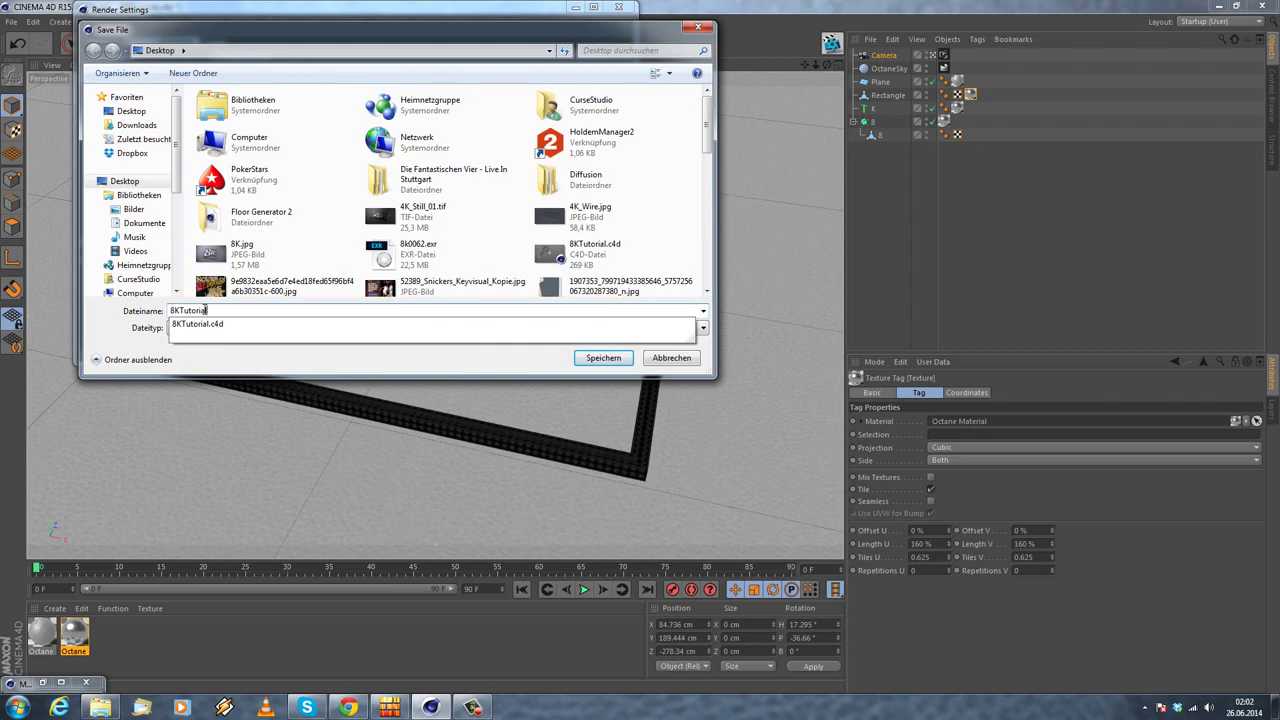
pyautogui.press('Return')
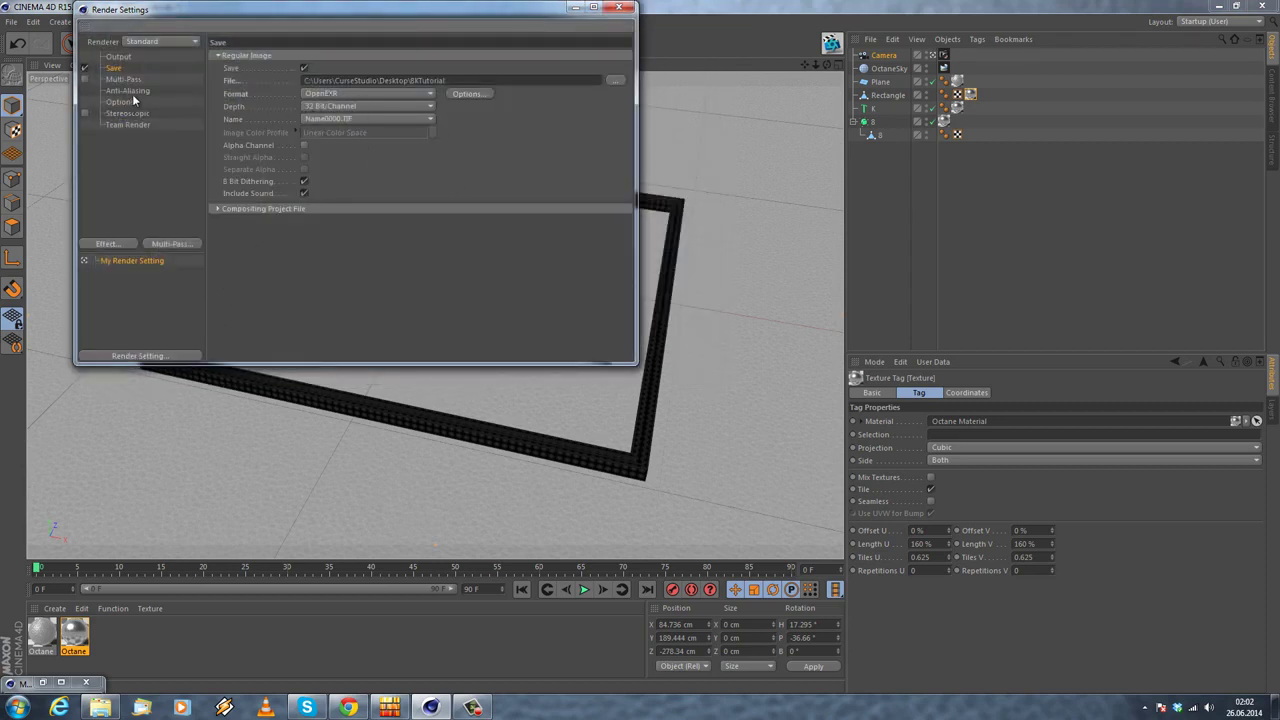
# Step: Choose Octane Renderer as the renderer and set its Render Buffer Type to Float(Tonemapped)
pyautogui.click(160, 42)
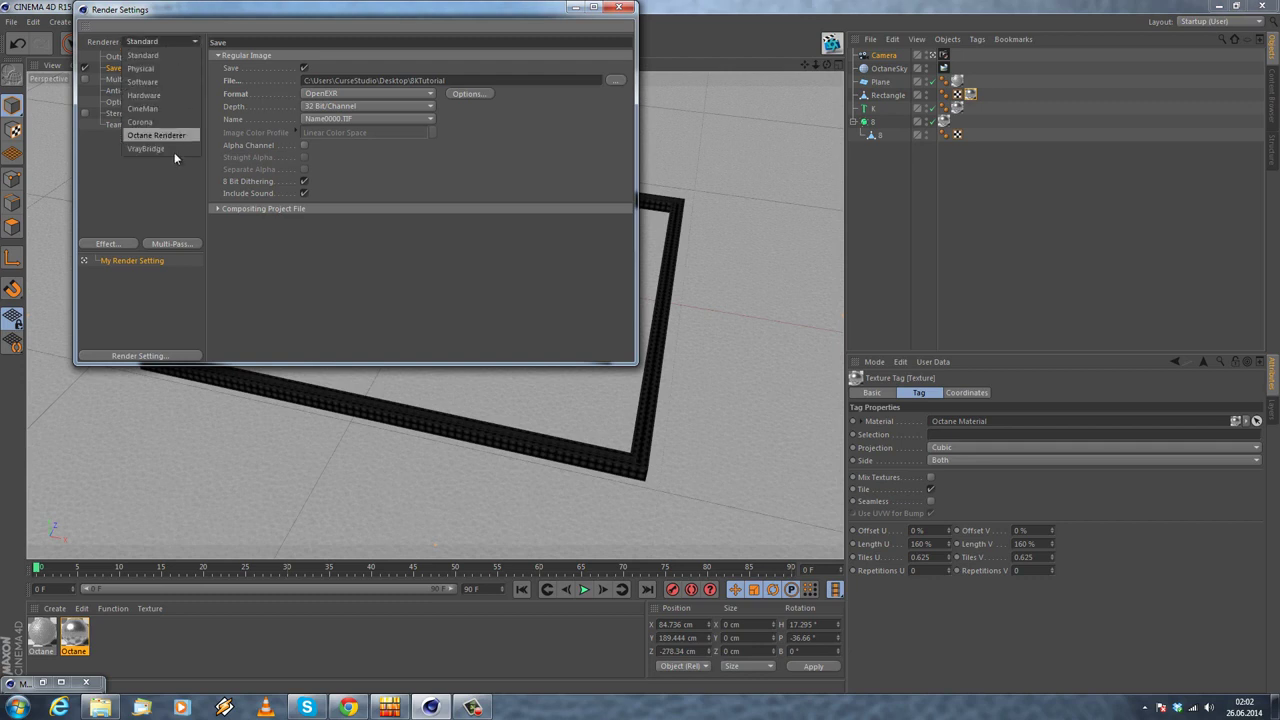
pyautogui.click(171, 135)
pyautogui.click(130, 136)
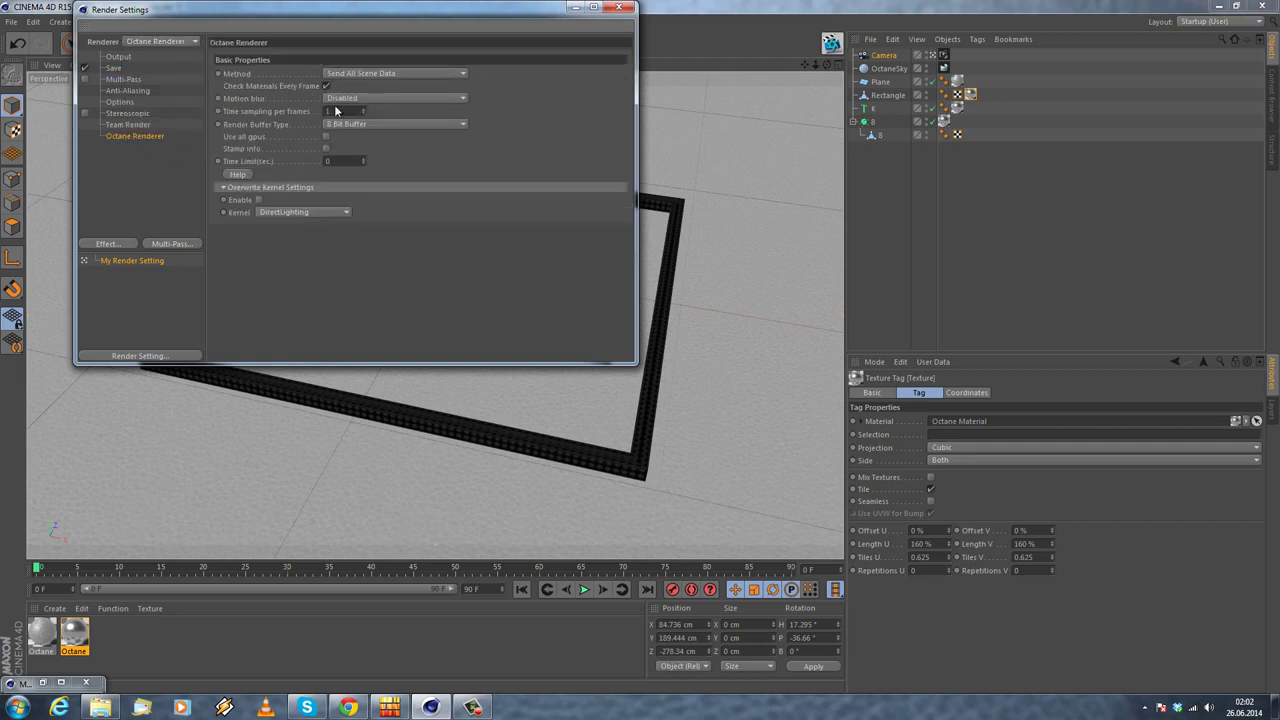
pyautogui.click(380, 124)
pyautogui.click(361, 151)
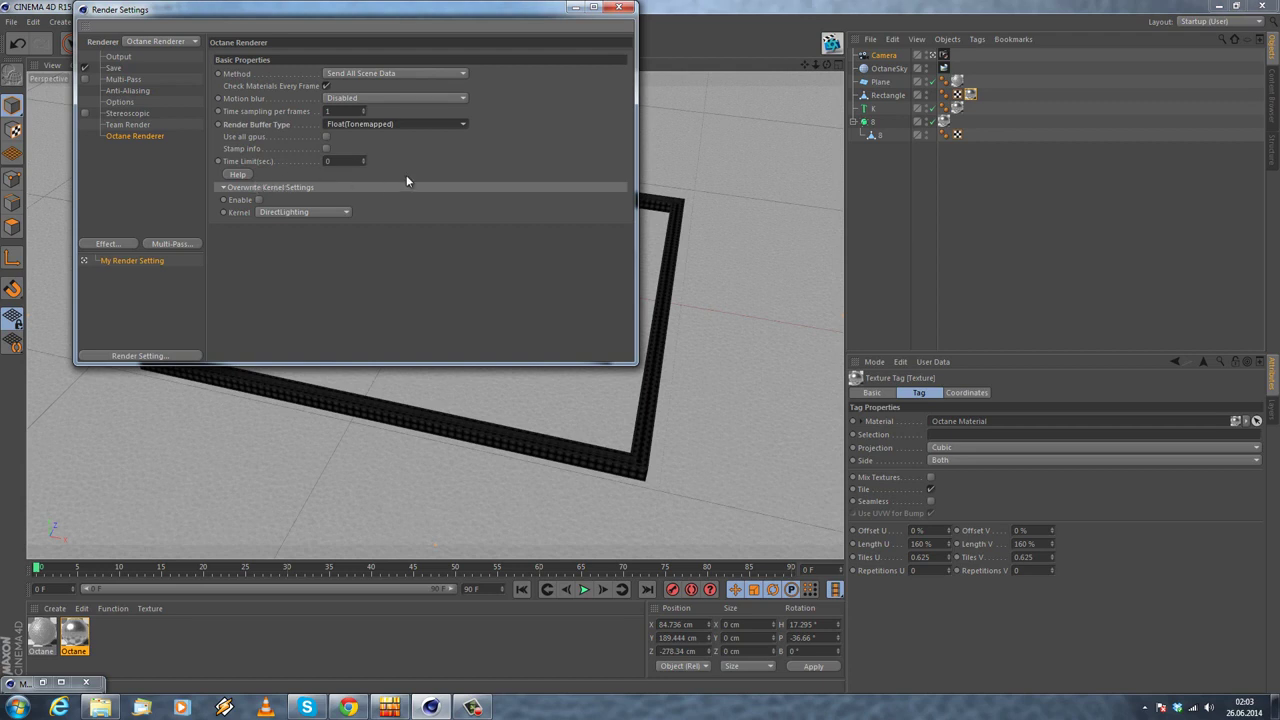
pyautogui.click(268, 126)
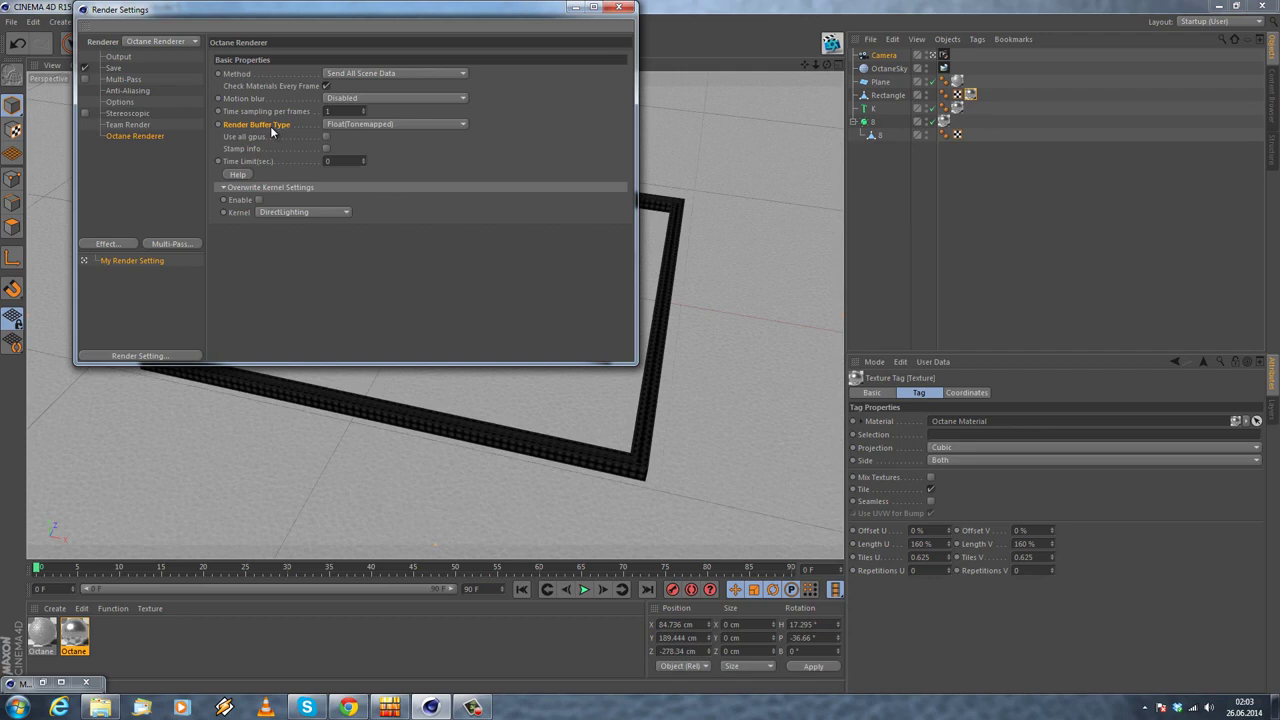
pyautogui.click(128, 124)
pyautogui.click(134, 135)
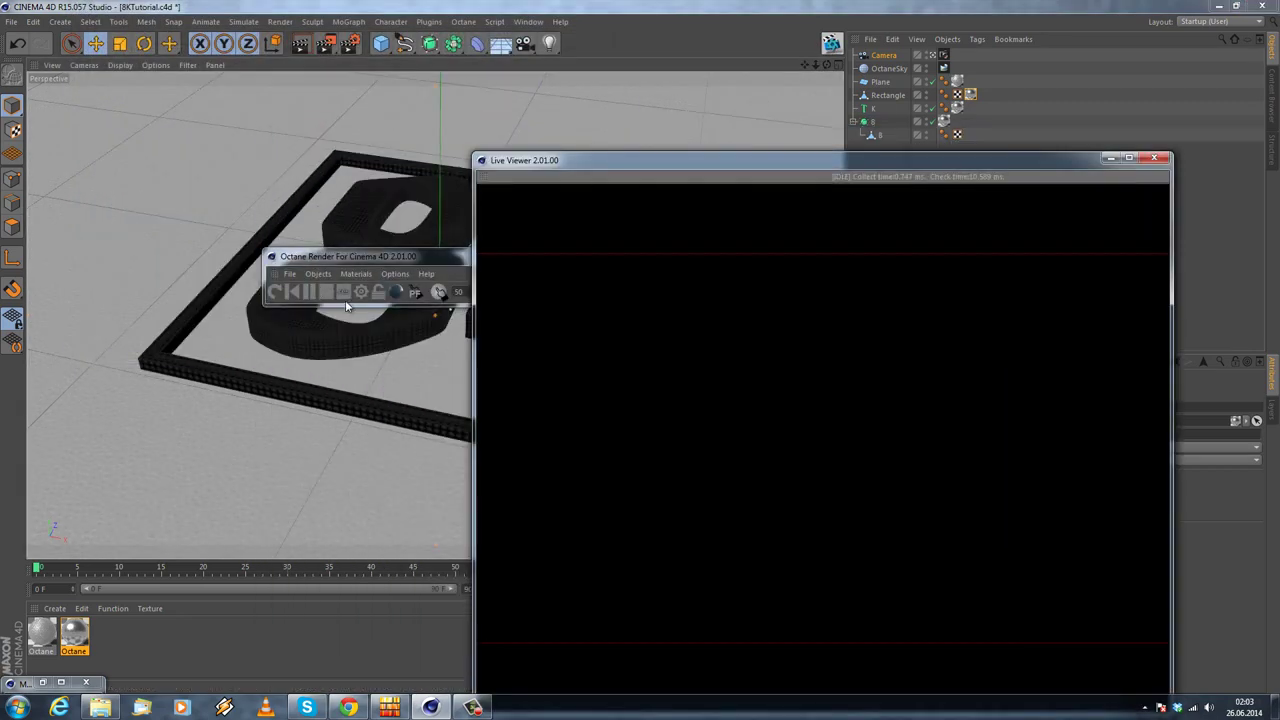
# Step: Review the Pathtracing kernel values in the Octane settings, including the maximum samples, and close the Octane windows
pyautogui.click(357, 292)
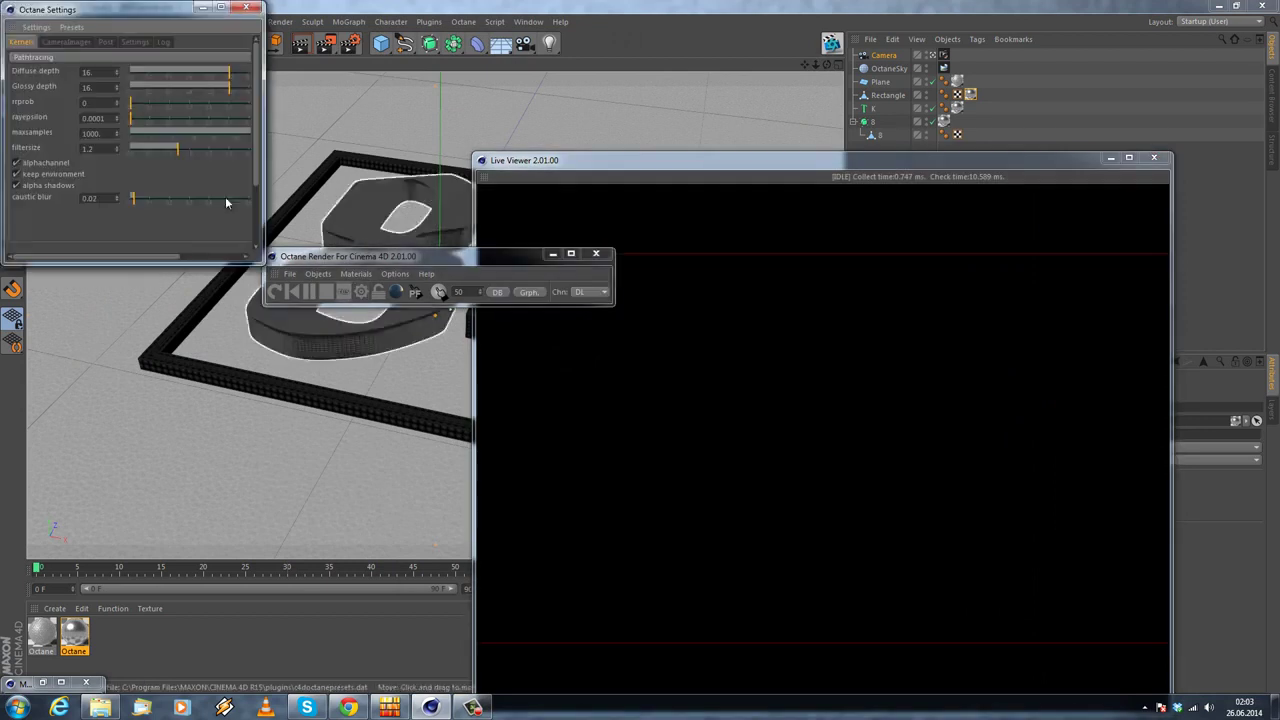
pyautogui.moveTo(263, 262); pyautogui.dragTo(557, 395)
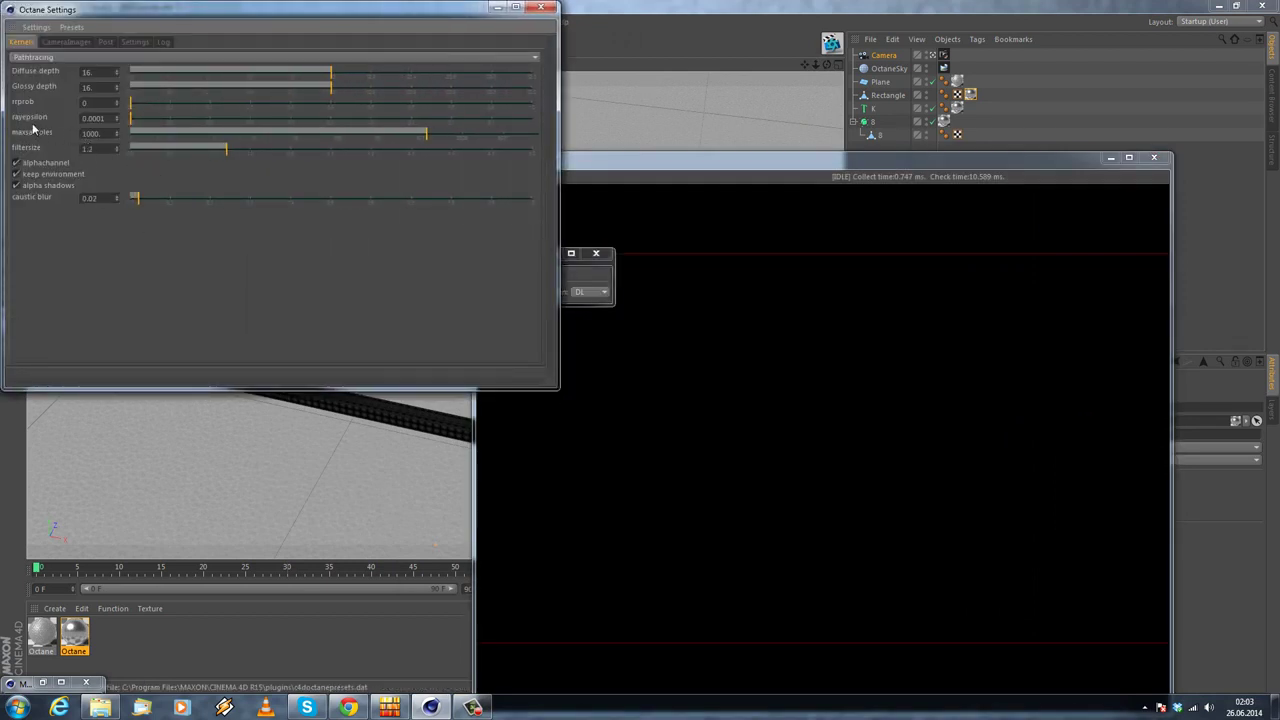
pyautogui.click(541, 8)
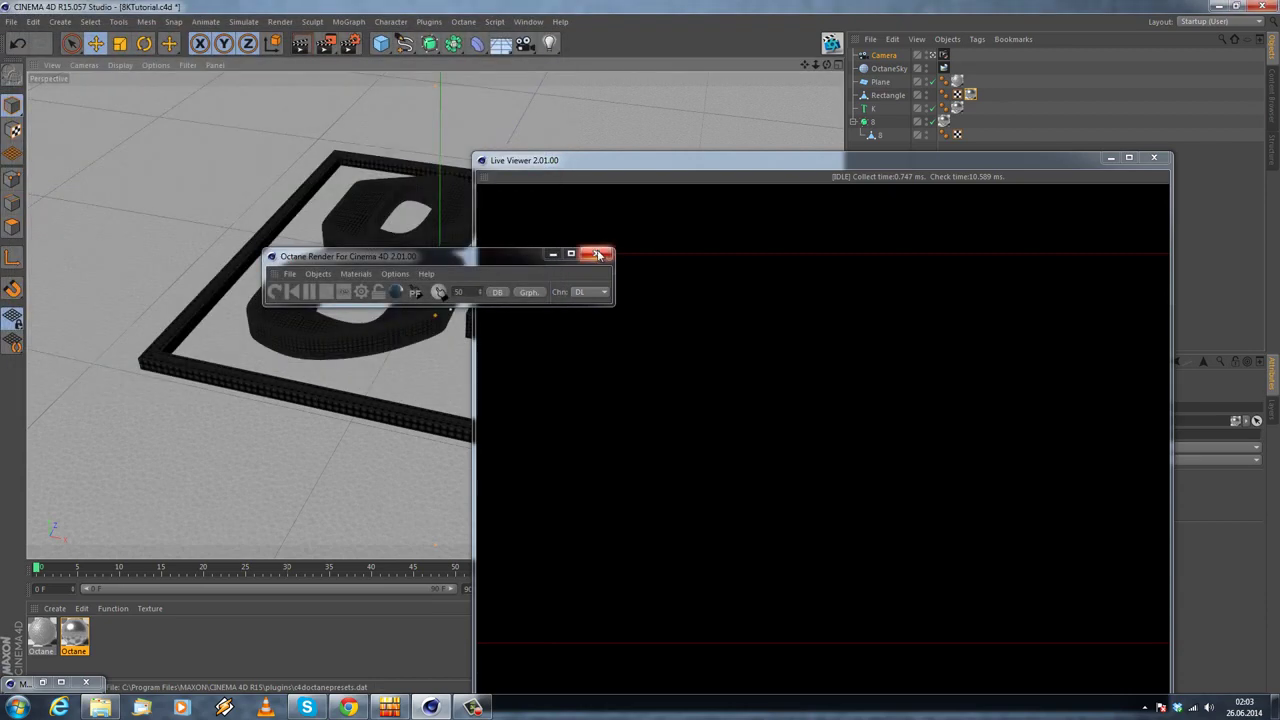
pyautogui.click(598, 254)
pyautogui.click(1153, 157)
# Step: Render the 8K scene to the Picture Viewer and enlarge the viewer to fill most of the screen
pyautogui.click(279, 21)
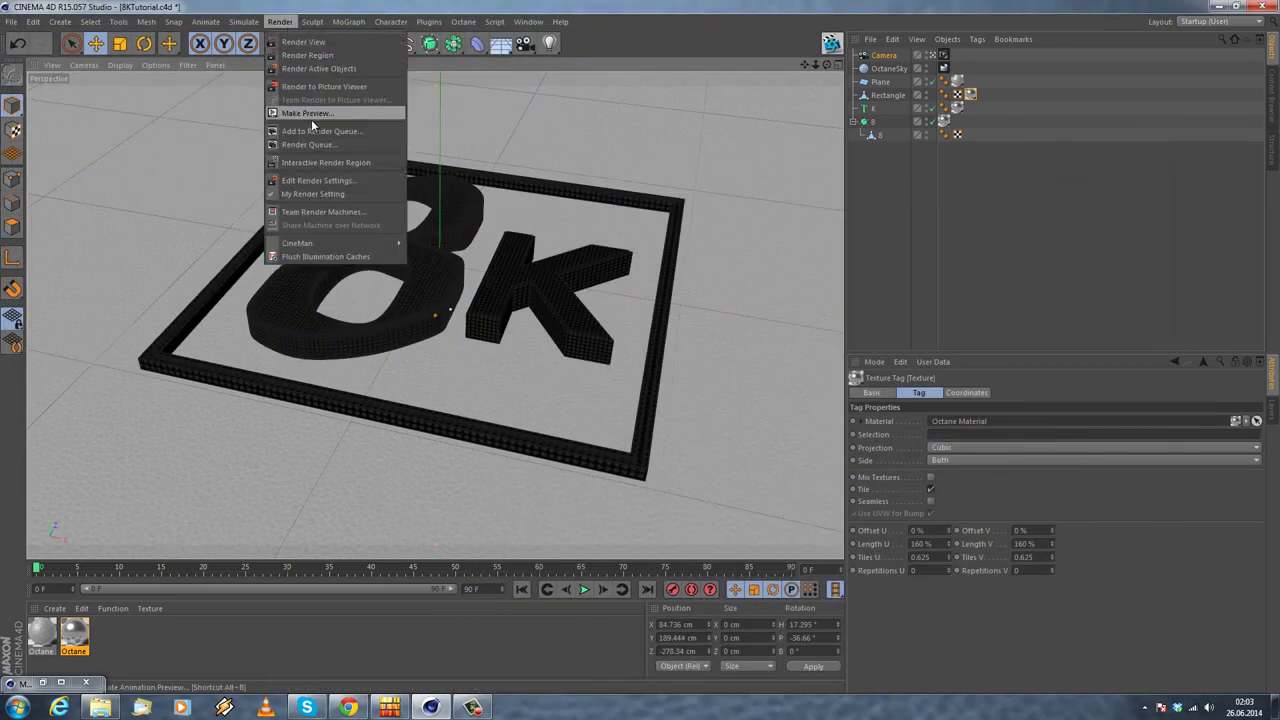
pyautogui.click(324, 88)
pyautogui.moveTo(442, 134); pyautogui.dragTo(402, 12)
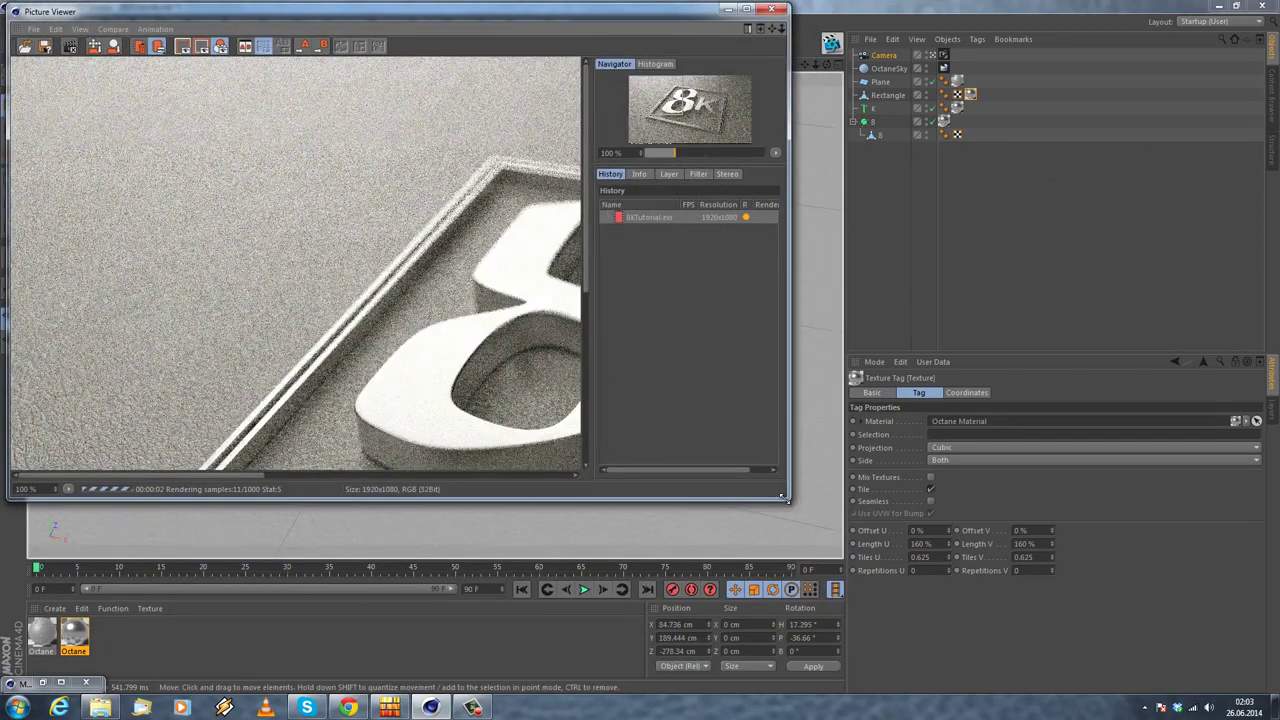
pyautogui.moveTo(783, 497); pyautogui.dragTo(1252, 692)
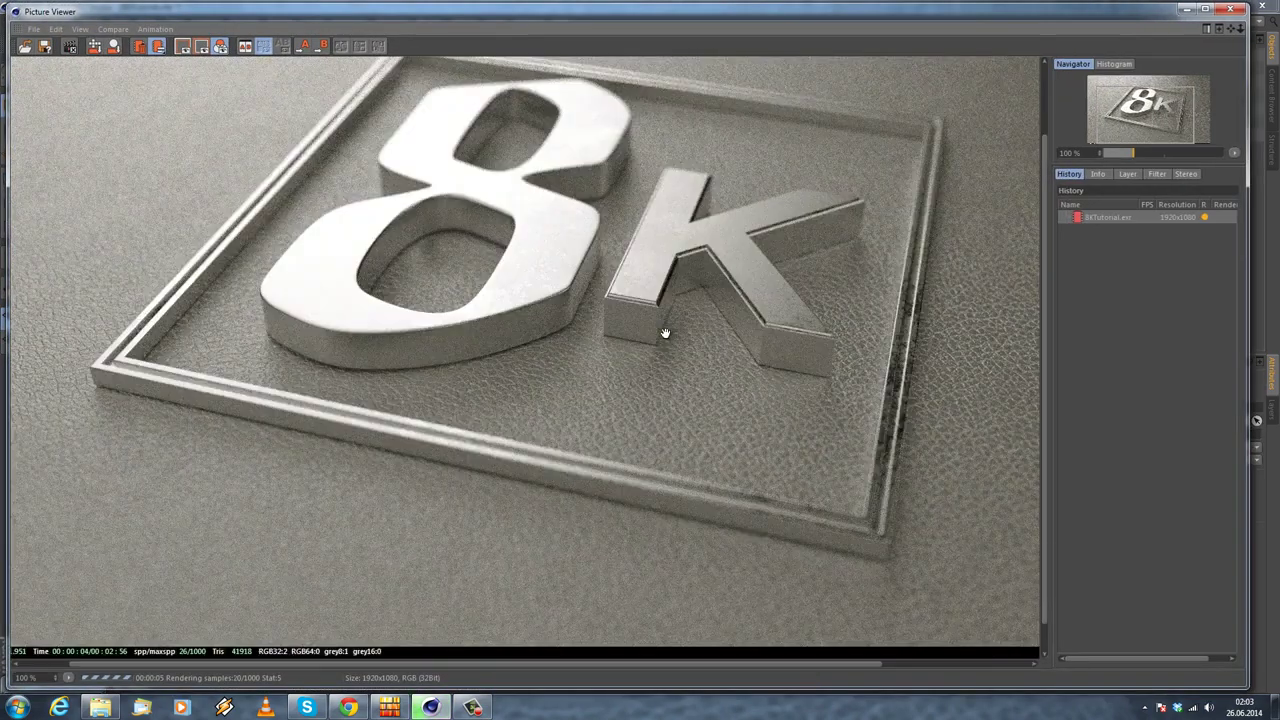
# Step: Examine the 8K logo, frame and leather ground closely in the Picture Viewer while the render progresses
pyautogui.scroll(-2, 665, 333)
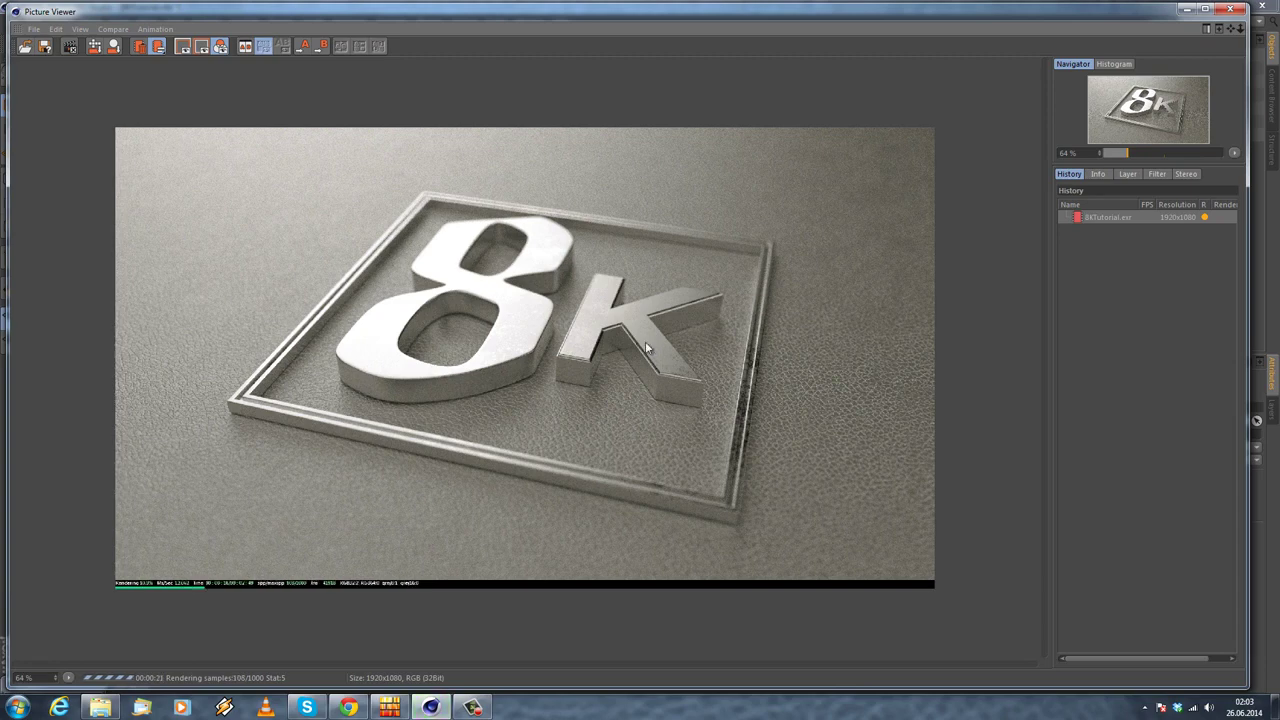
pyautogui.scroll(1, 640, 341)
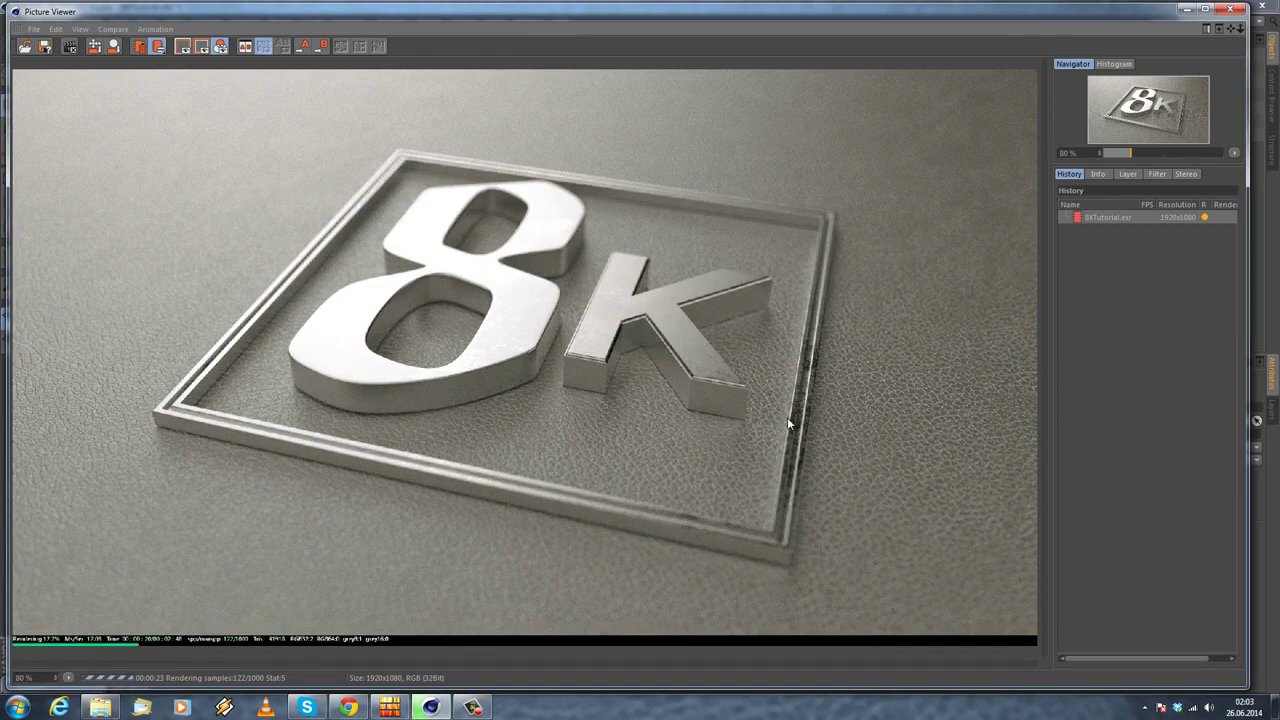
pyautogui.scroll(1, 788, 421)
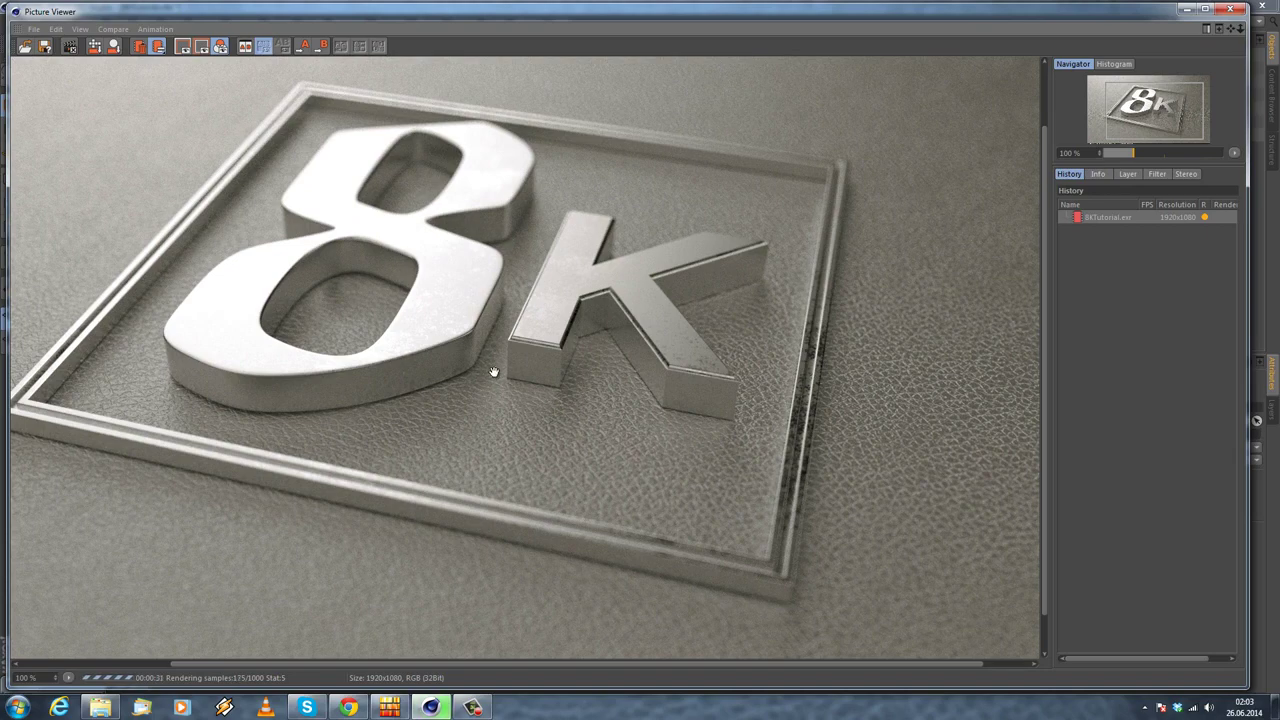
pyautogui.moveTo(472, 374); pyautogui.dragTo(577, 451)
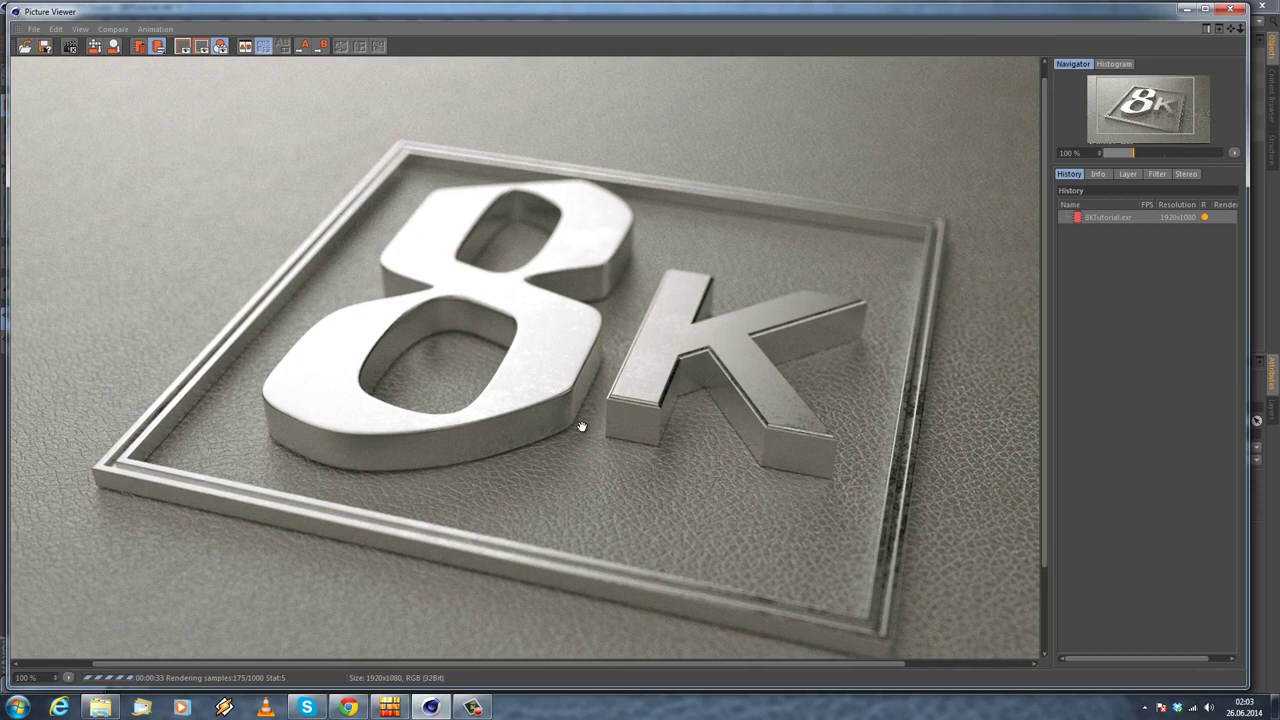
pyautogui.moveTo(605, 300); pyautogui.dragTo(698, 300)
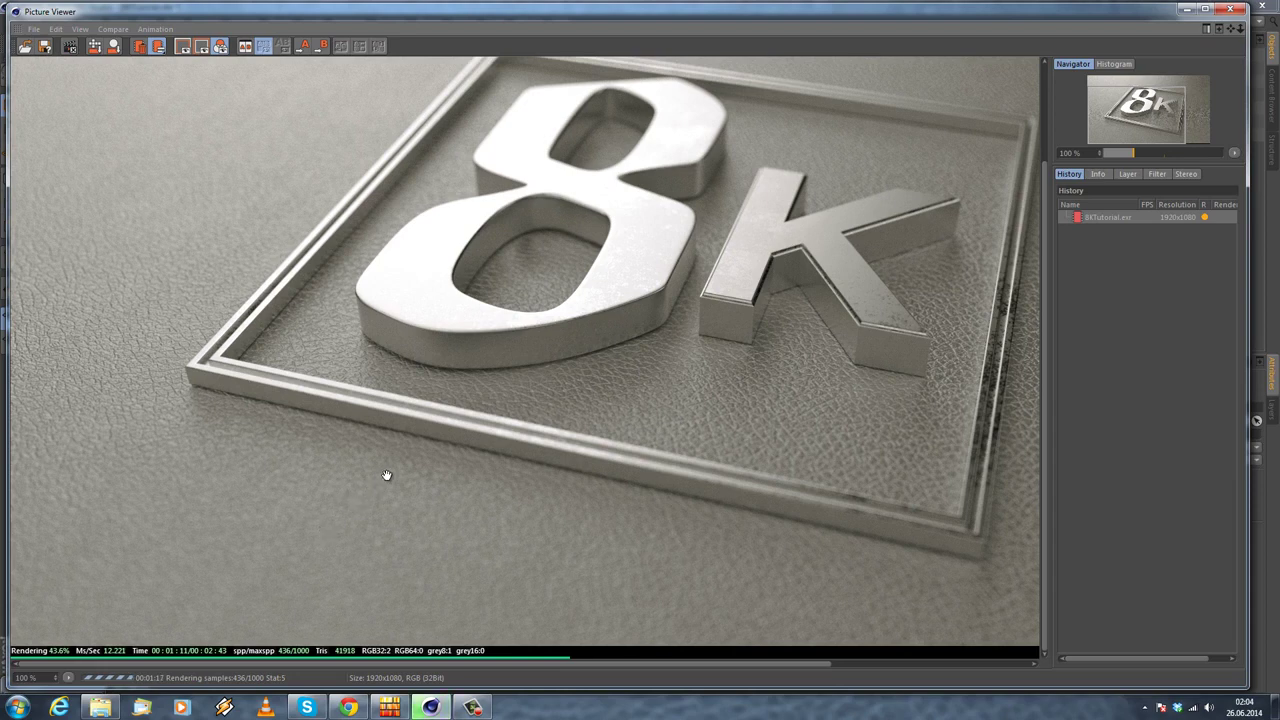
pyautogui.moveTo(566, 374); pyautogui.dragTo(411, 391)
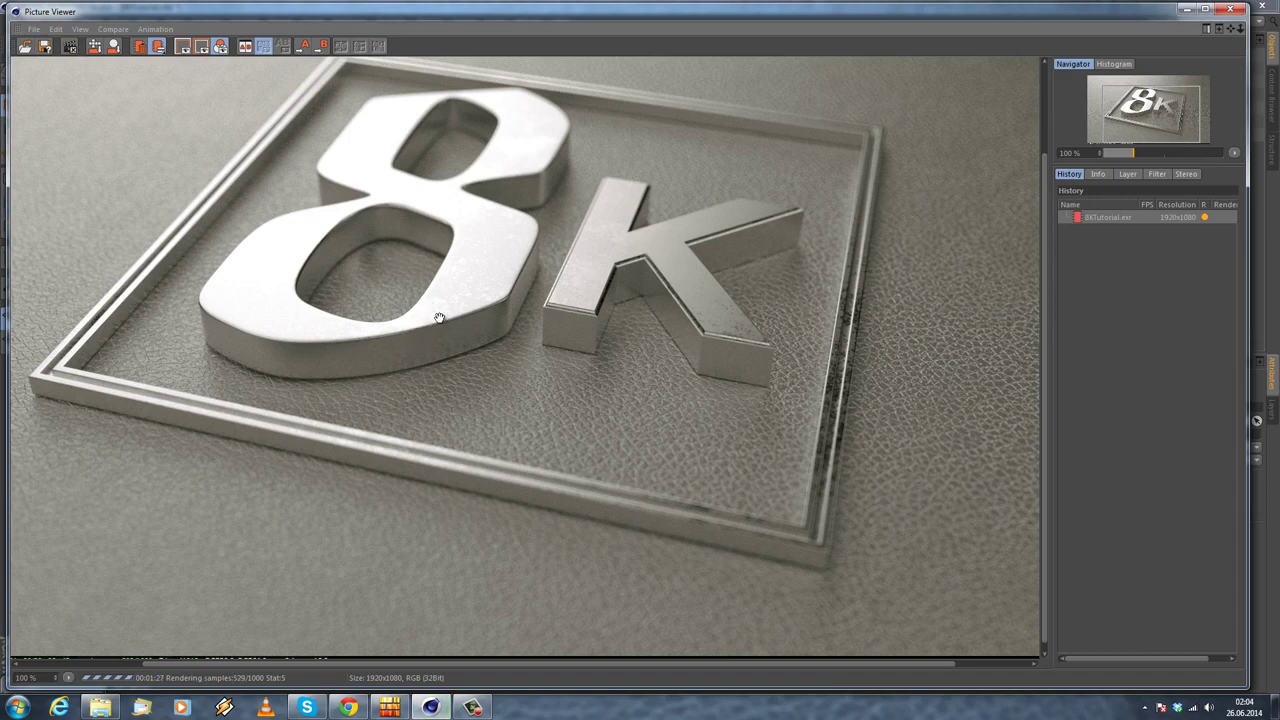
pyautogui.scroll(1, 499, 354)
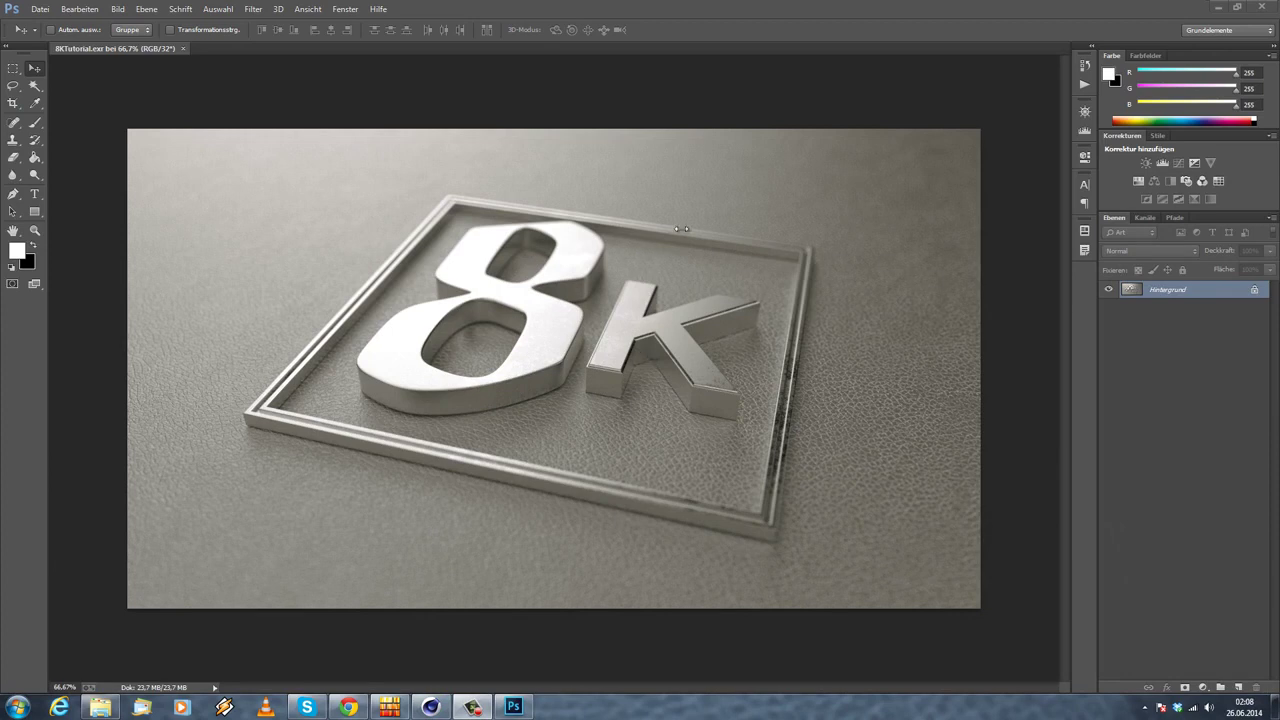
# Step: In Photoshop, turn the background of 8KTutorial.exr into a regular layer and convert the image to 16 bits per channel without merging
pyautogui.doubleClick(1131, 290)
pyautogui.click(757, 228)
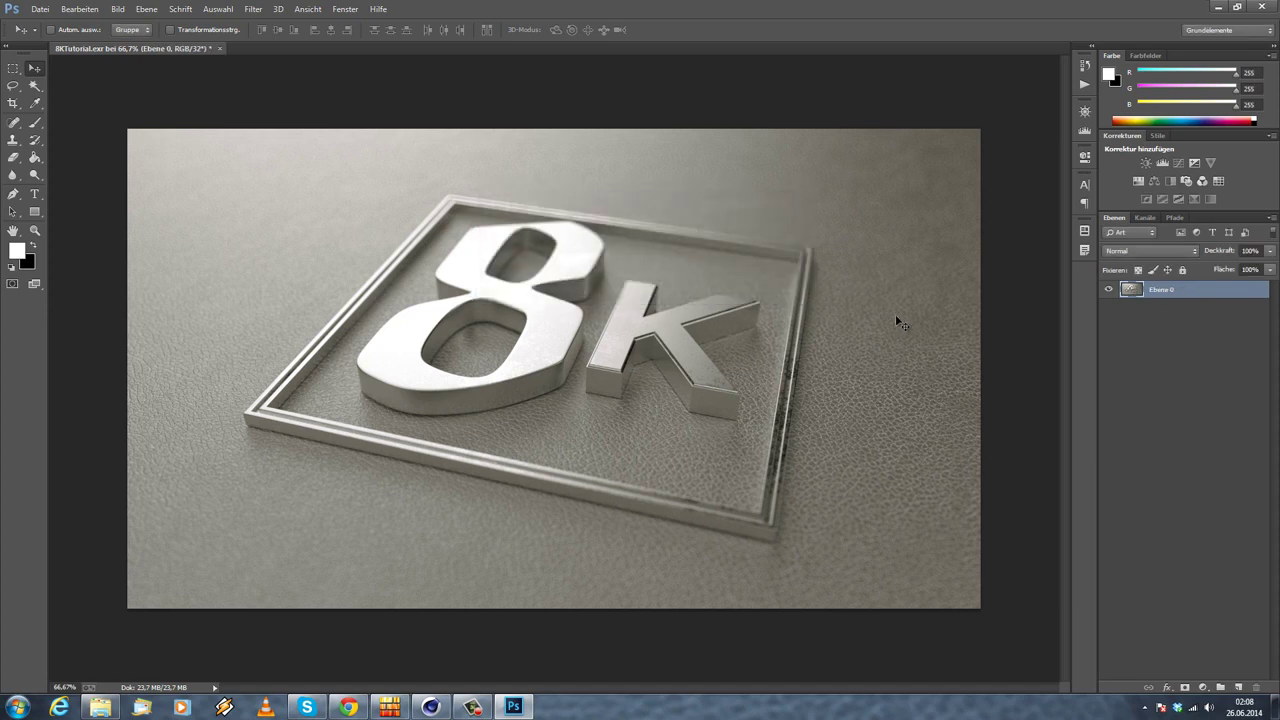
pyautogui.click(262, 13)
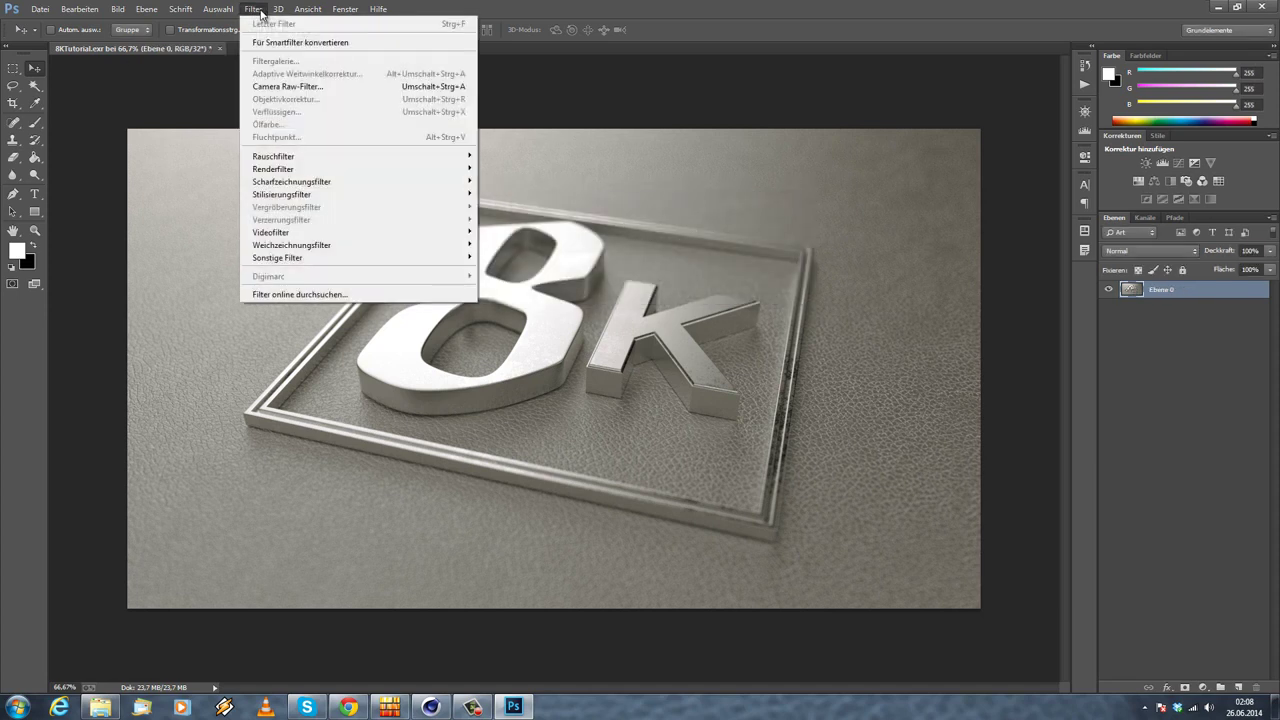
pyautogui.click(378, 9)
pyautogui.click(96, 9)
pyautogui.moveTo(117, 9)
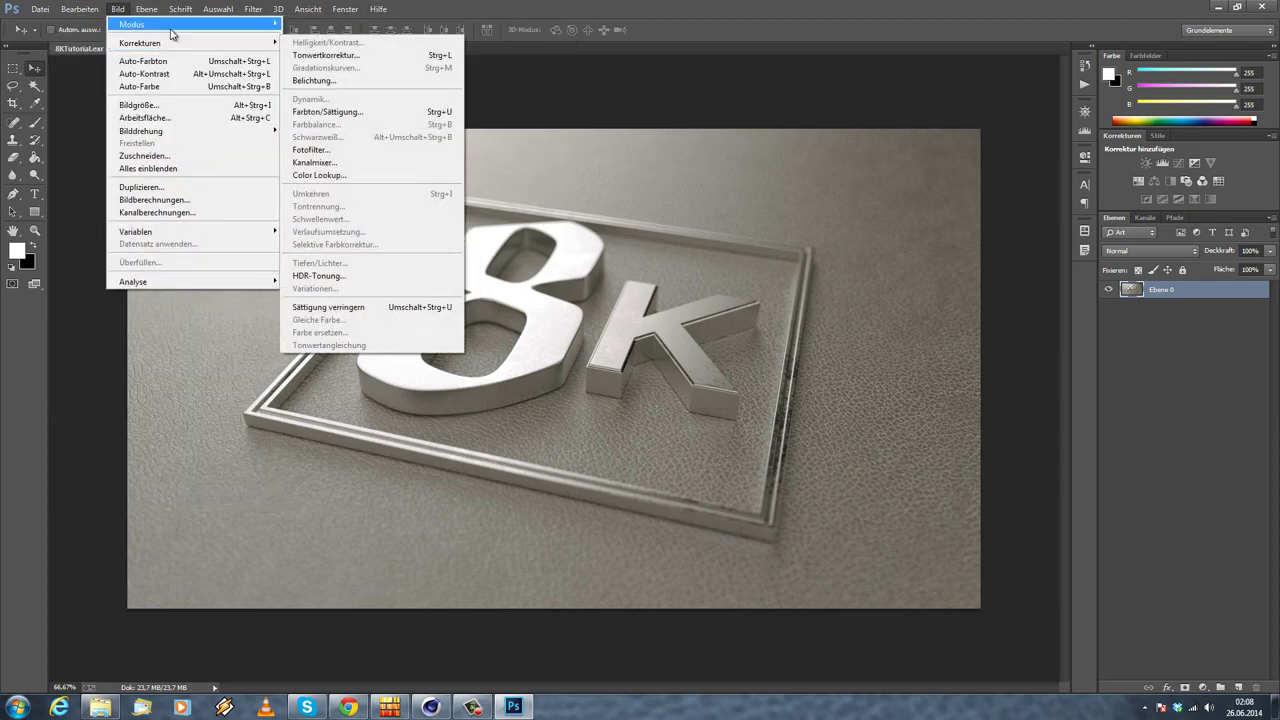
pyautogui.moveTo(171, 28)
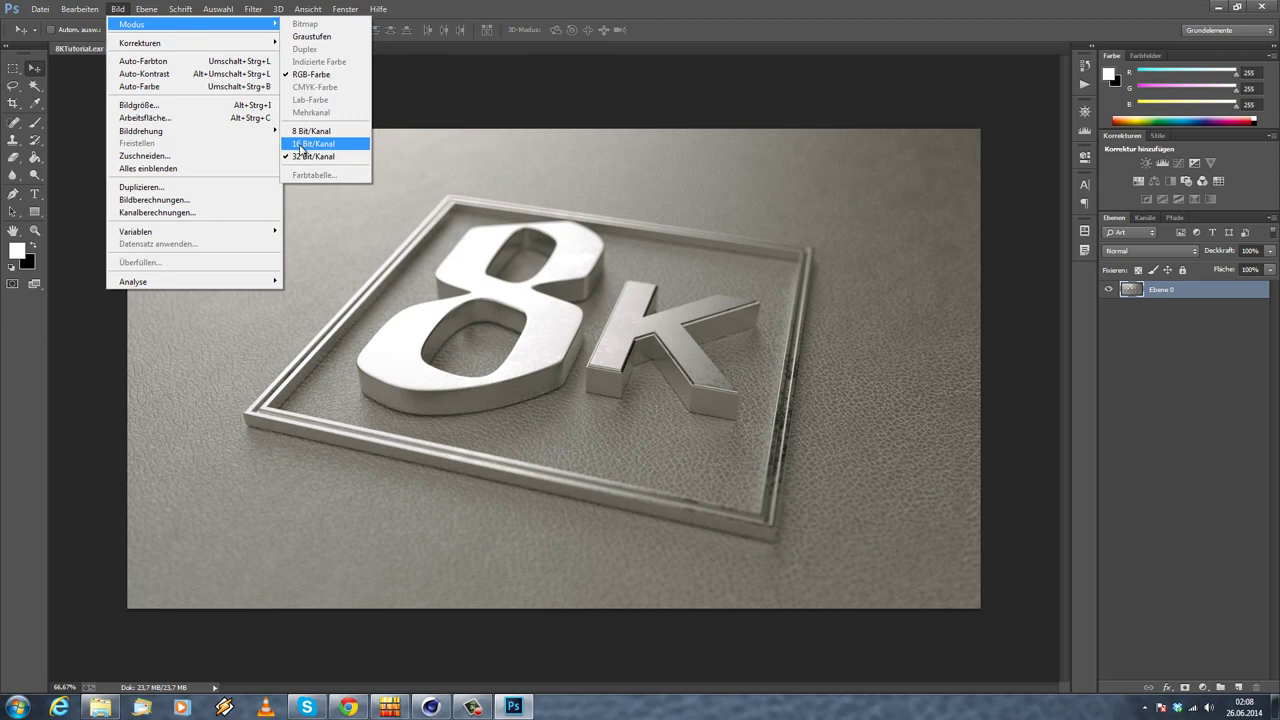
pyautogui.click(313, 150)
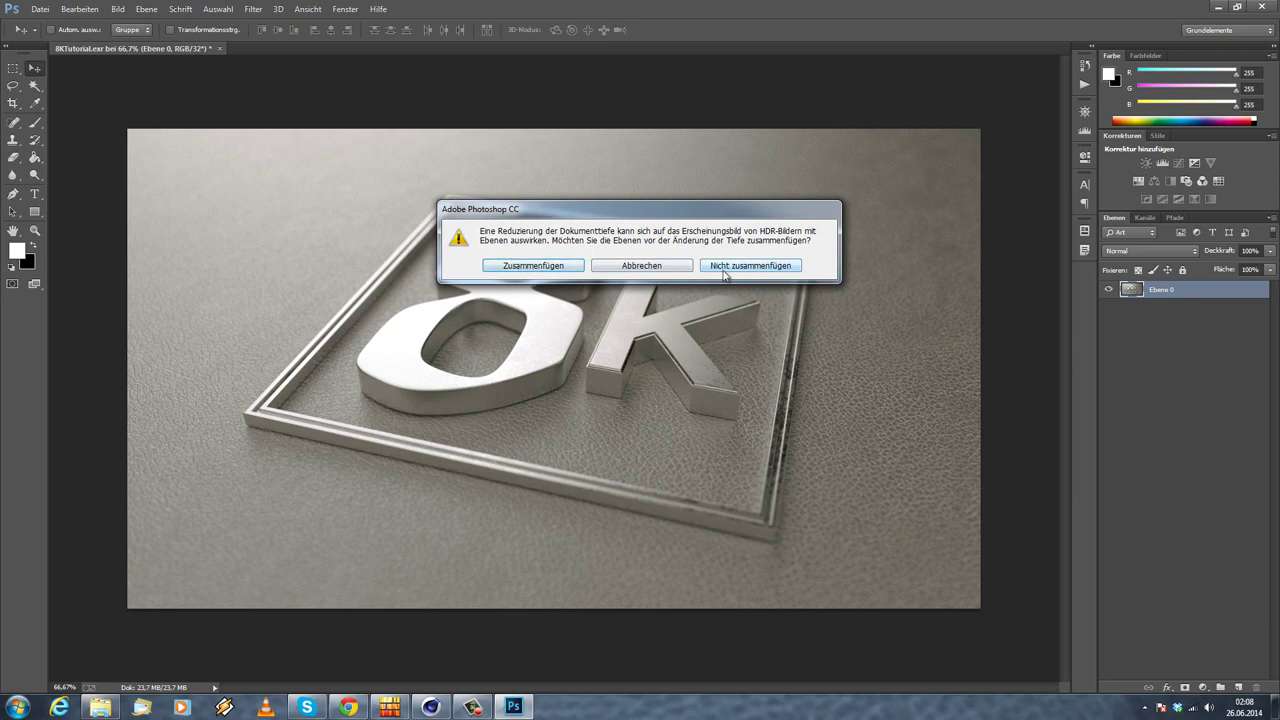
pyautogui.click(742, 268)
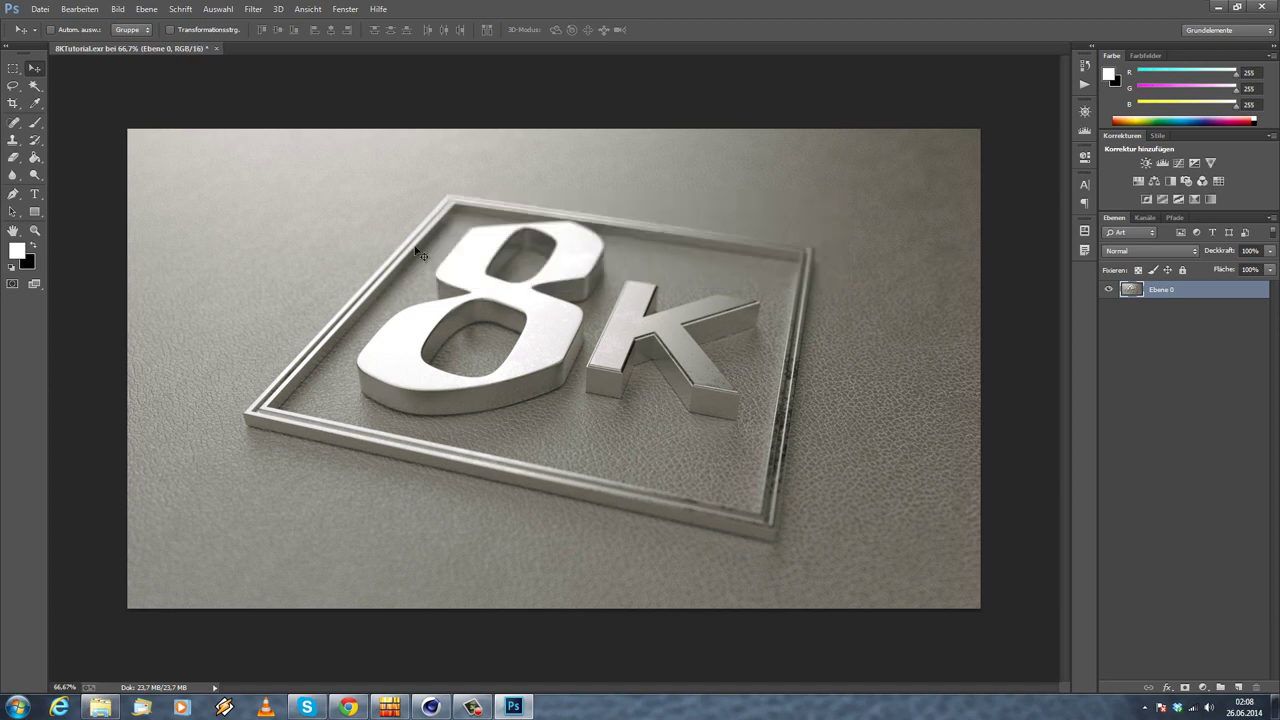
# Step: Open Lens Correction for the layer and set custom chromatic aberration to -31.75 for red/cyan and -30.95 for green/magenta fringes
pyautogui.click(252, 10)
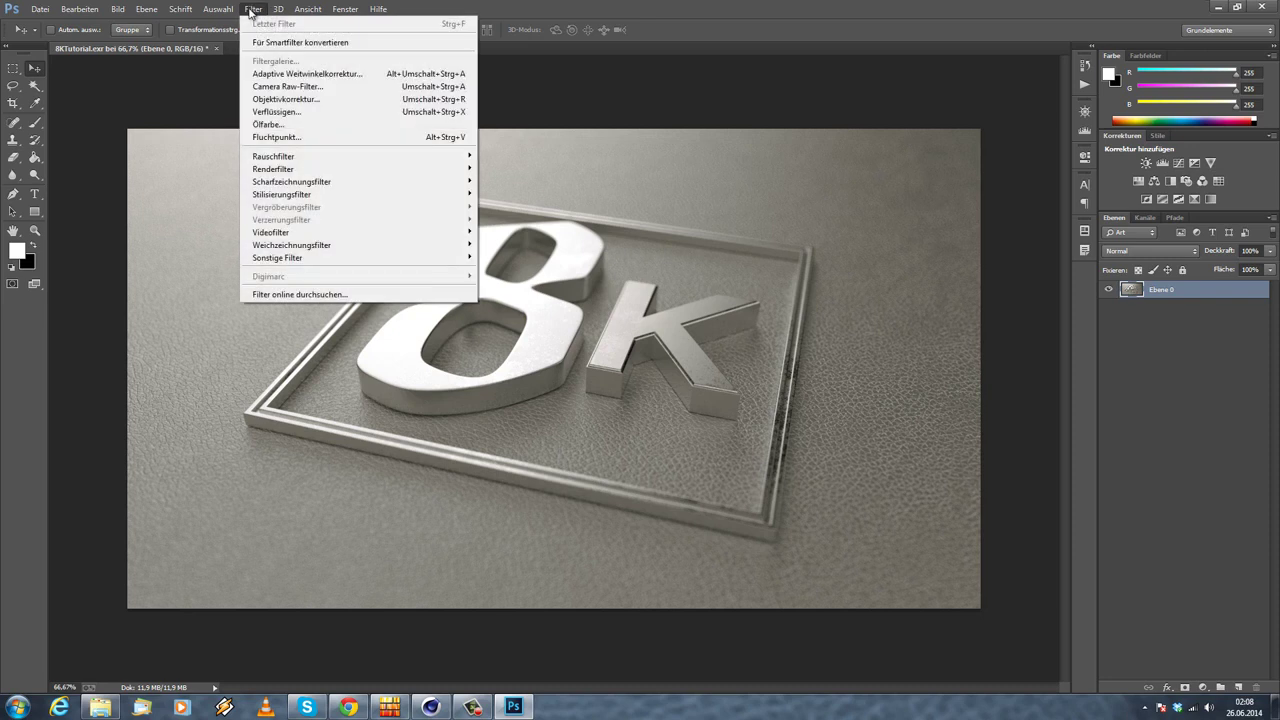
pyautogui.click(338, 100)
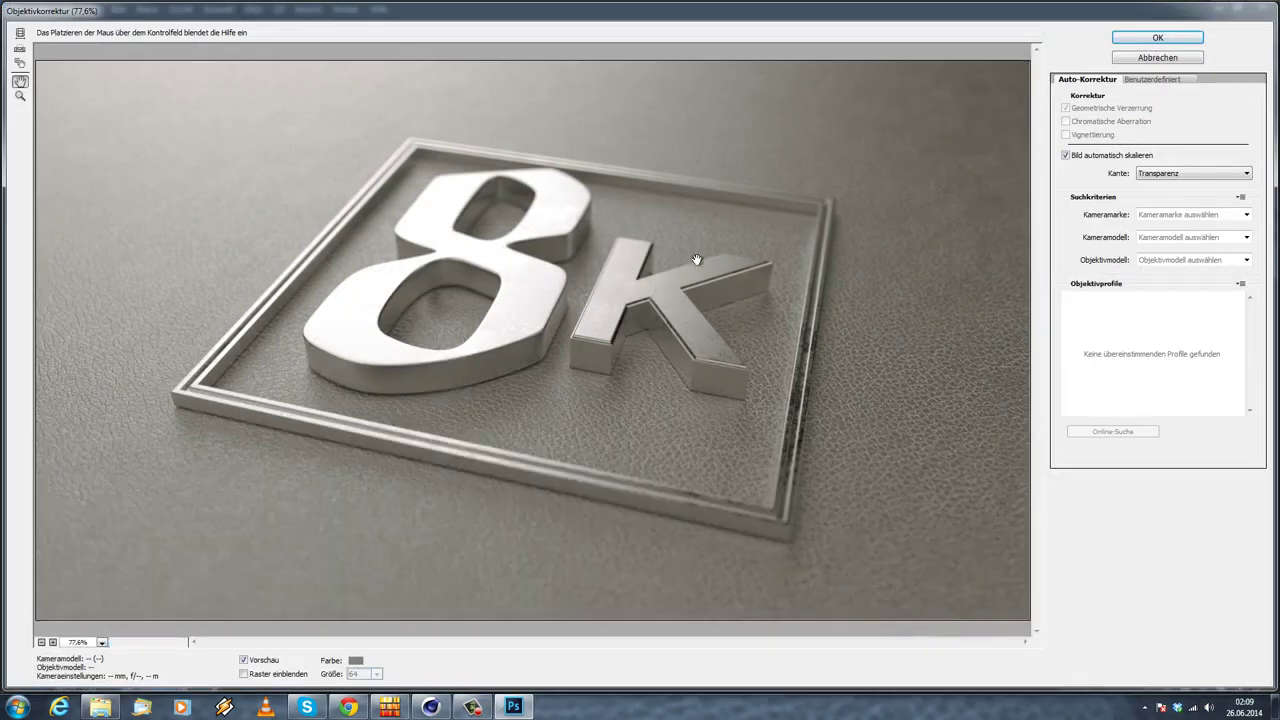
pyautogui.click(1155, 80)
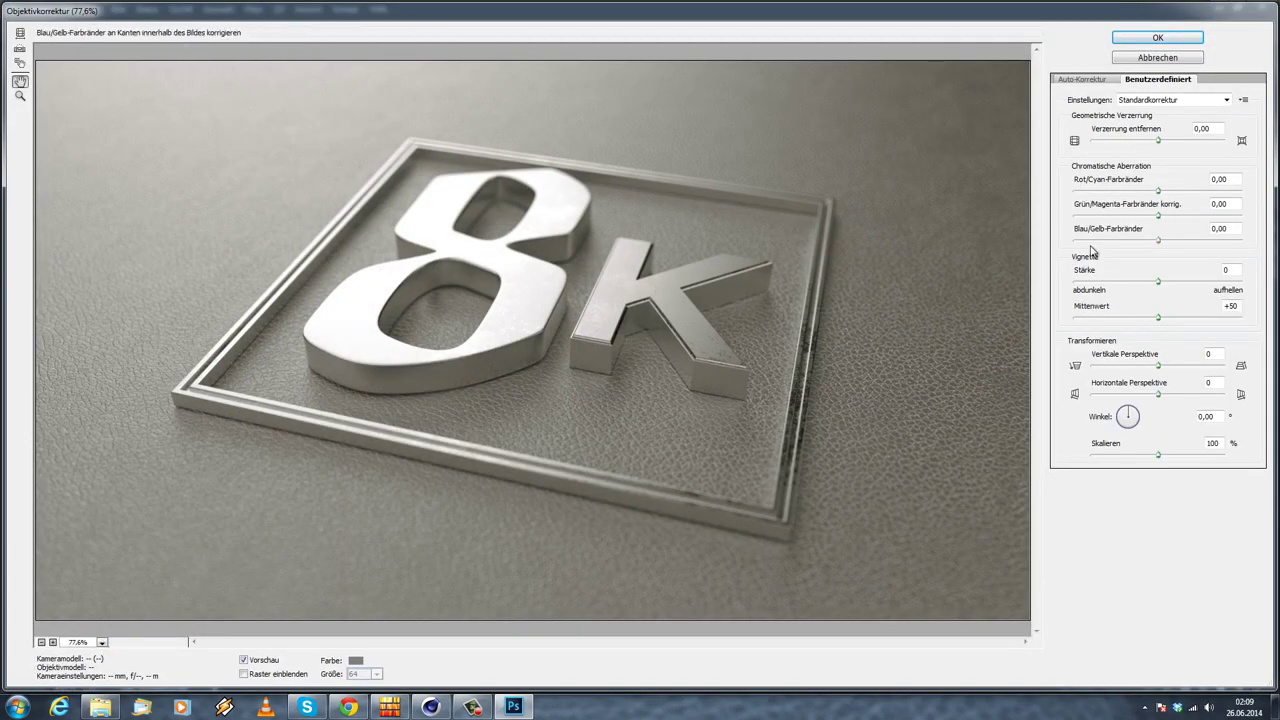
pyautogui.moveTo(1158, 191); pyautogui.dragTo(1131, 195)
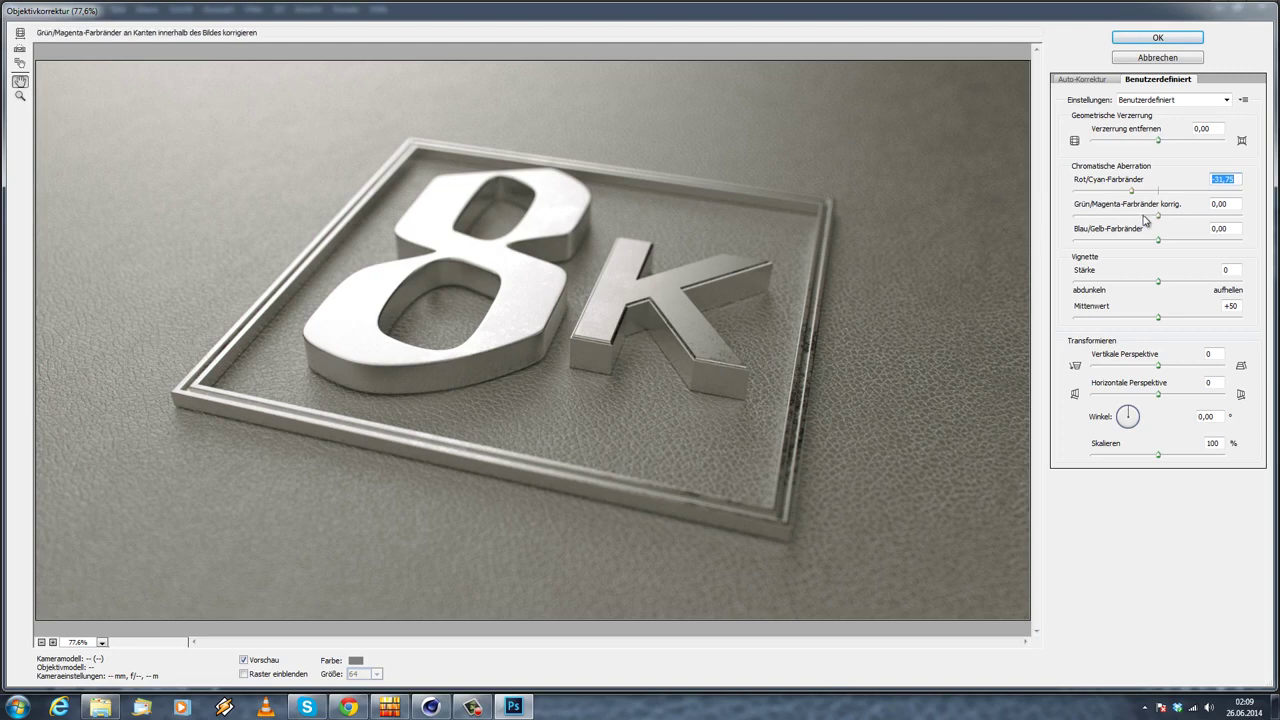
pyautogui.moveTo(1157, 217); pyautogui.dragTo(1132, 219)
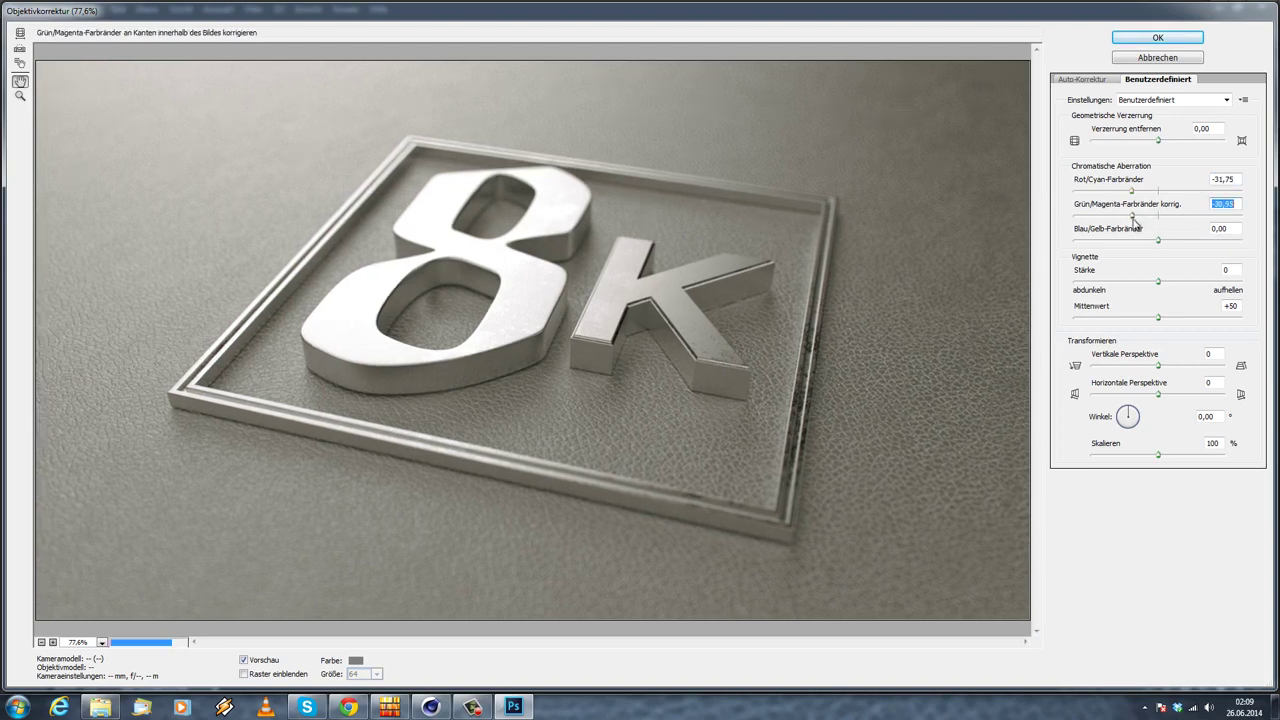
# Step: Darken the image edges with a vignette amount of about -40 and apply the lens correction
pyautogui.click(1156, 284)
pyautogui.moveTo(1156, 285); pyautogui.dragTo(1122, 287)
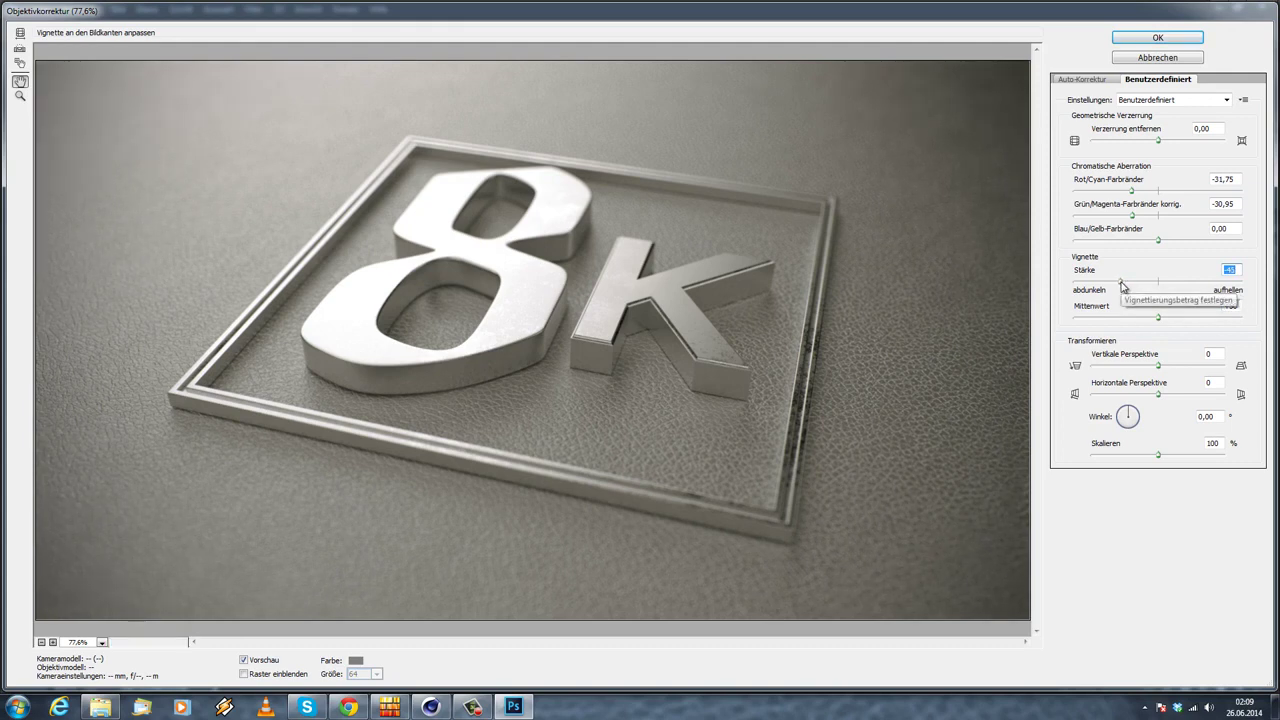
pyautogui.moveTo(1120, 287); pyautogui.dragTo(1120, 282)
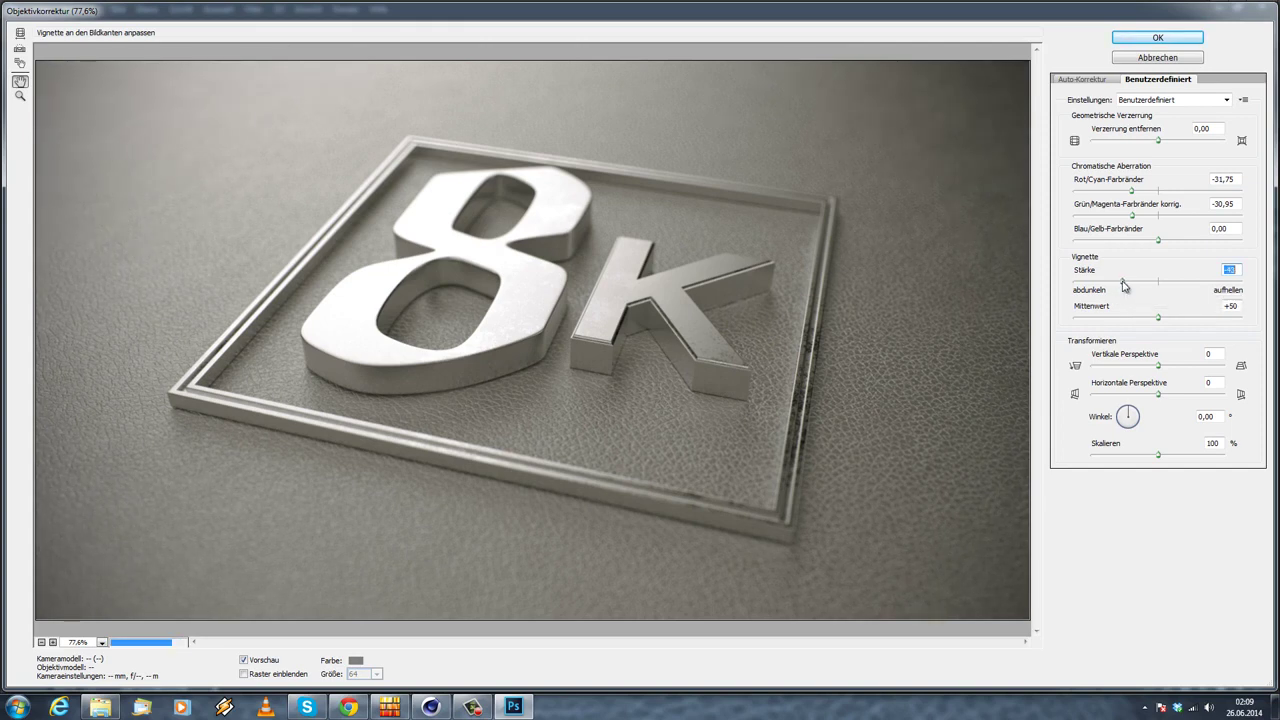
pyautogui.click(1157, 37)
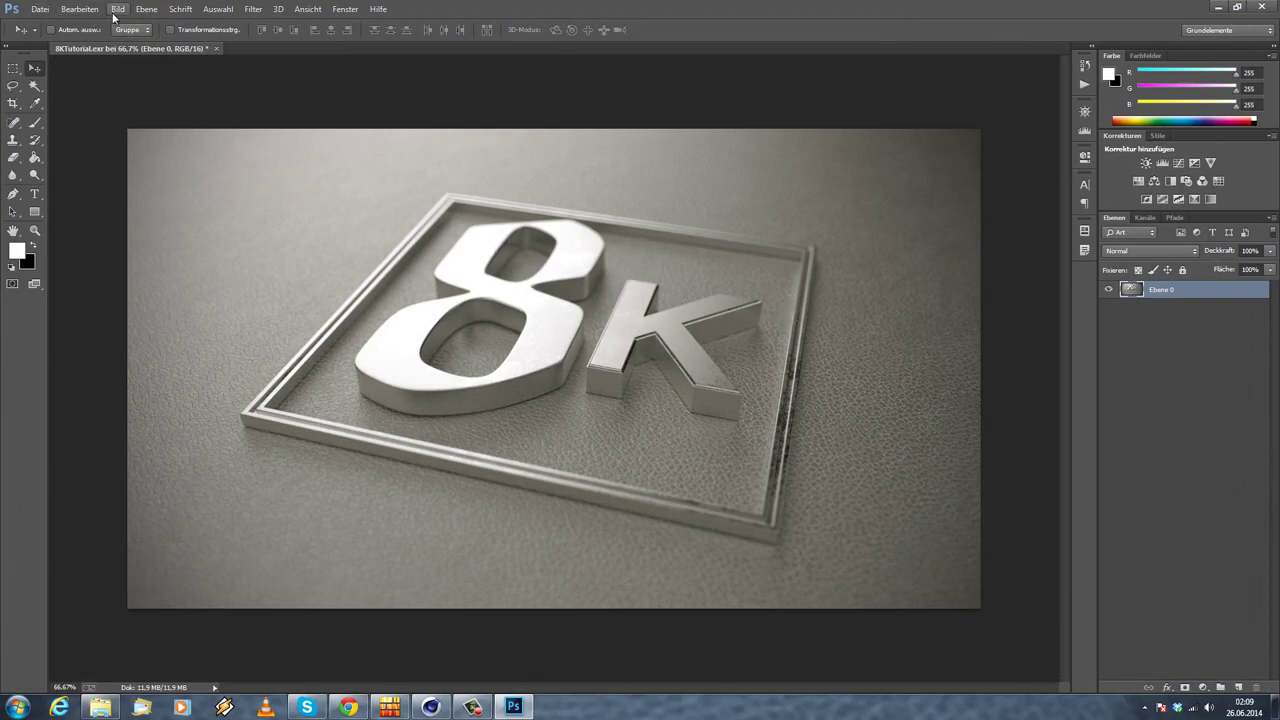
# Step: Open Curves and slightly raise the blue channel's midtones, adding anchor points in its shadows and highlights
pyautogui.click(80, 9)
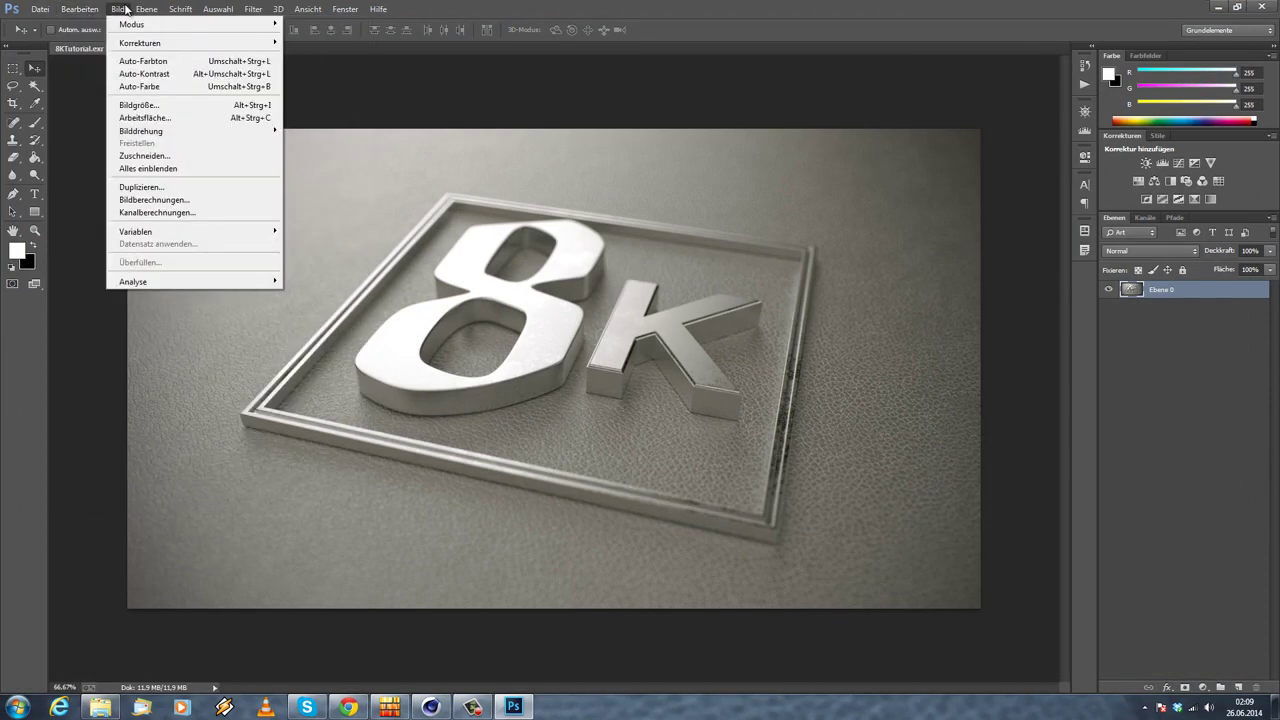
pyautogui.moveTo(150, 44)
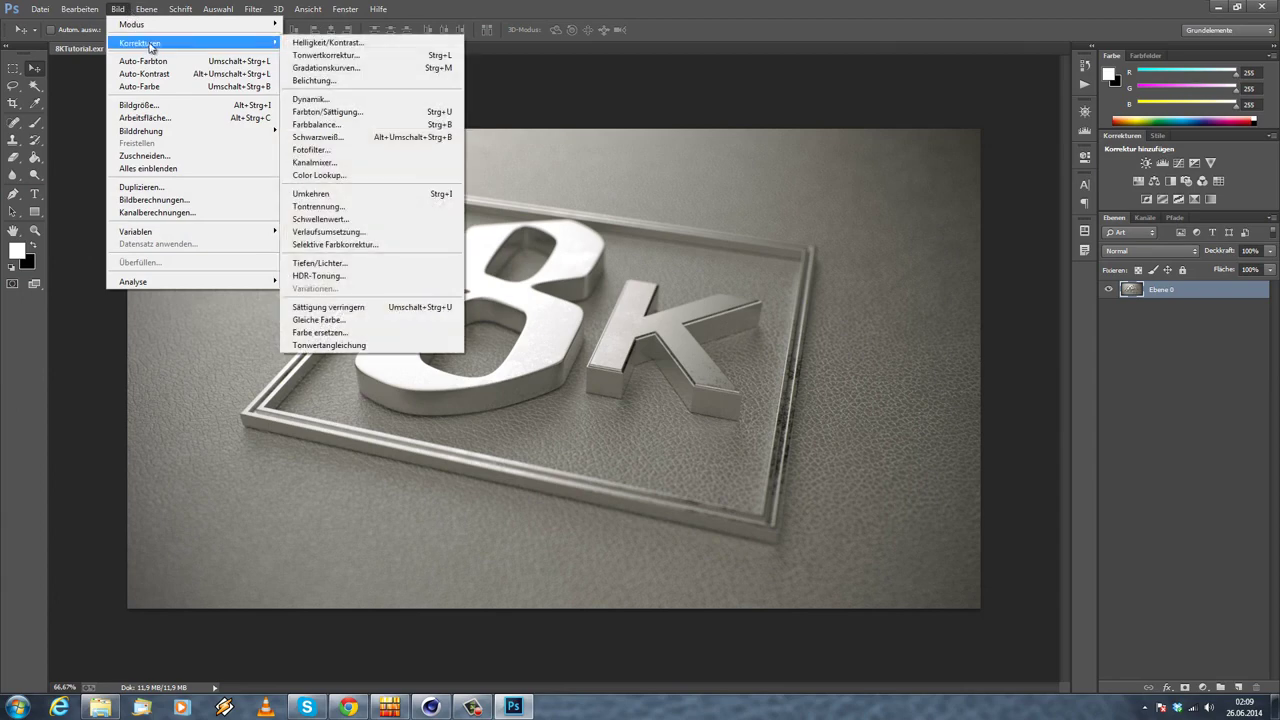
pyautogui.click(335, 67)
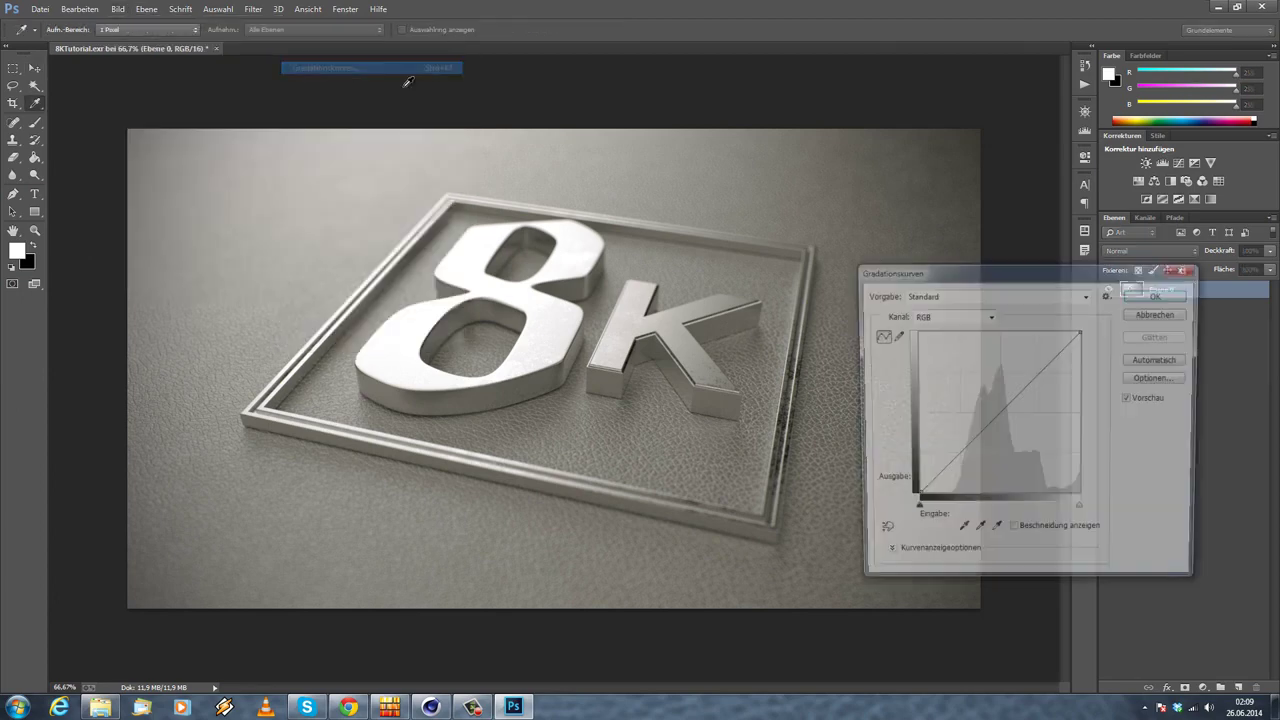
pyautogui.click(950, 315)
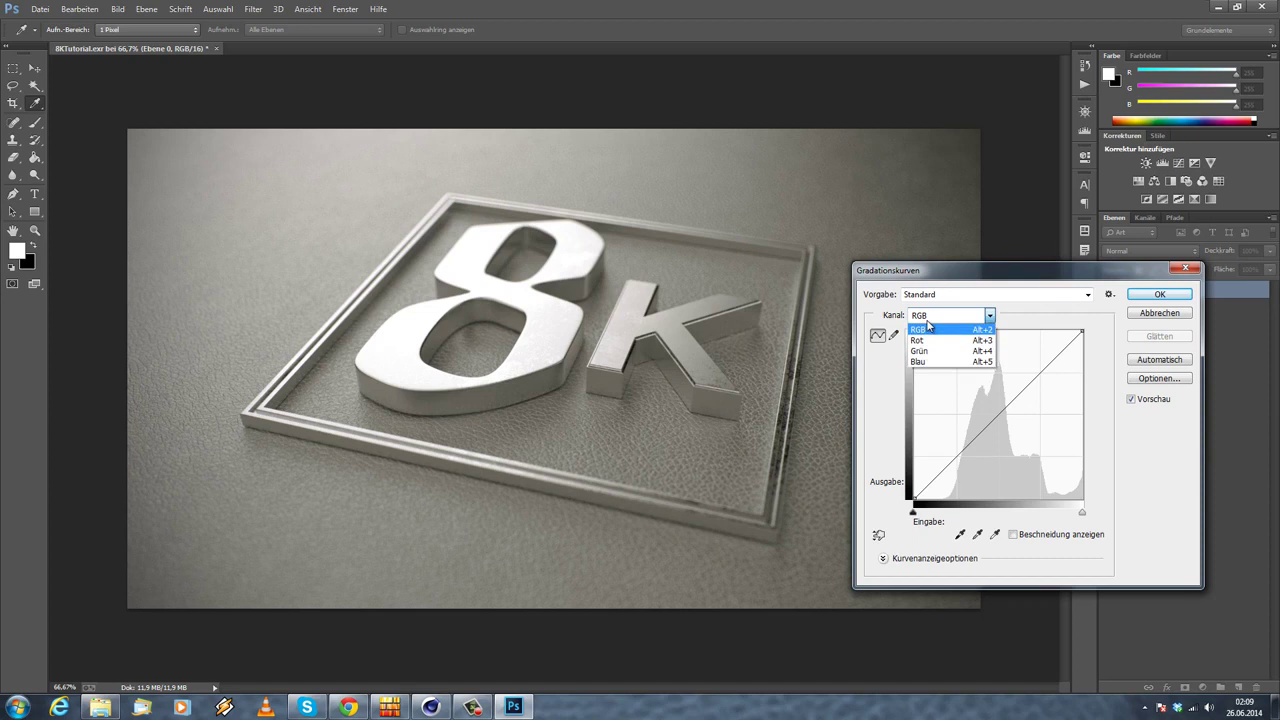
pyautogui.click(935, 362)
pyautogui.moveTo(997, 416); pyautogui.dragTo(992, 412)
pyautogui.moveTo(944, 468); pyautogui.dragTo(941, 472)
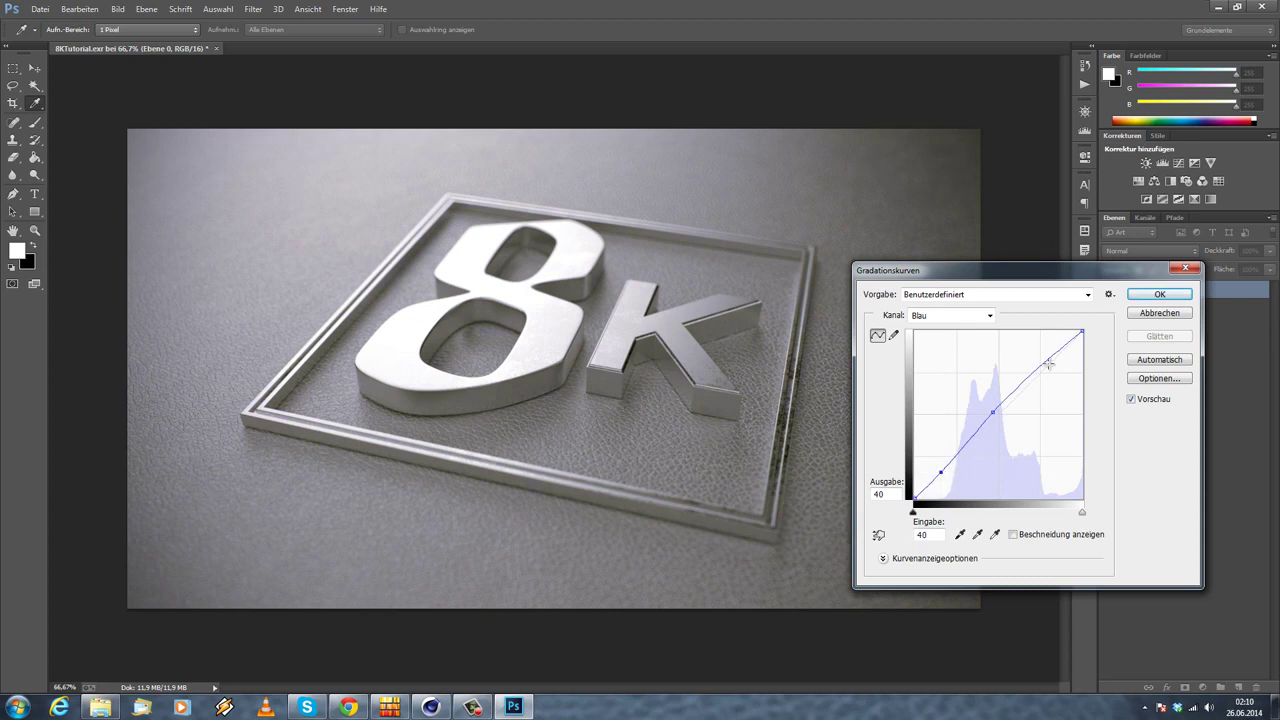
pyautogui.moveTo(1051, 360); pyautogui.dragTo(1057, 351)
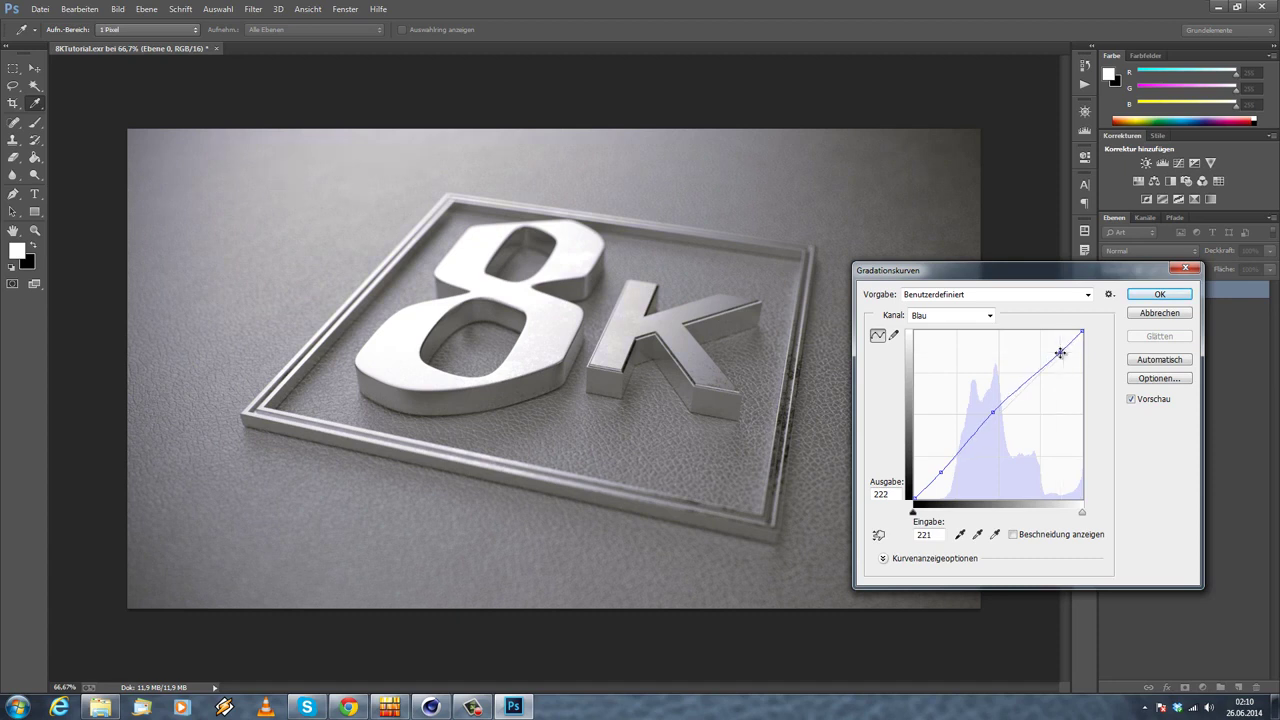
# Step: Raise the midtones of the green channel curve minimally and add points in its shadows and highlights
pyautogui.click(969, 317)
pyautogui.click(940, 352)
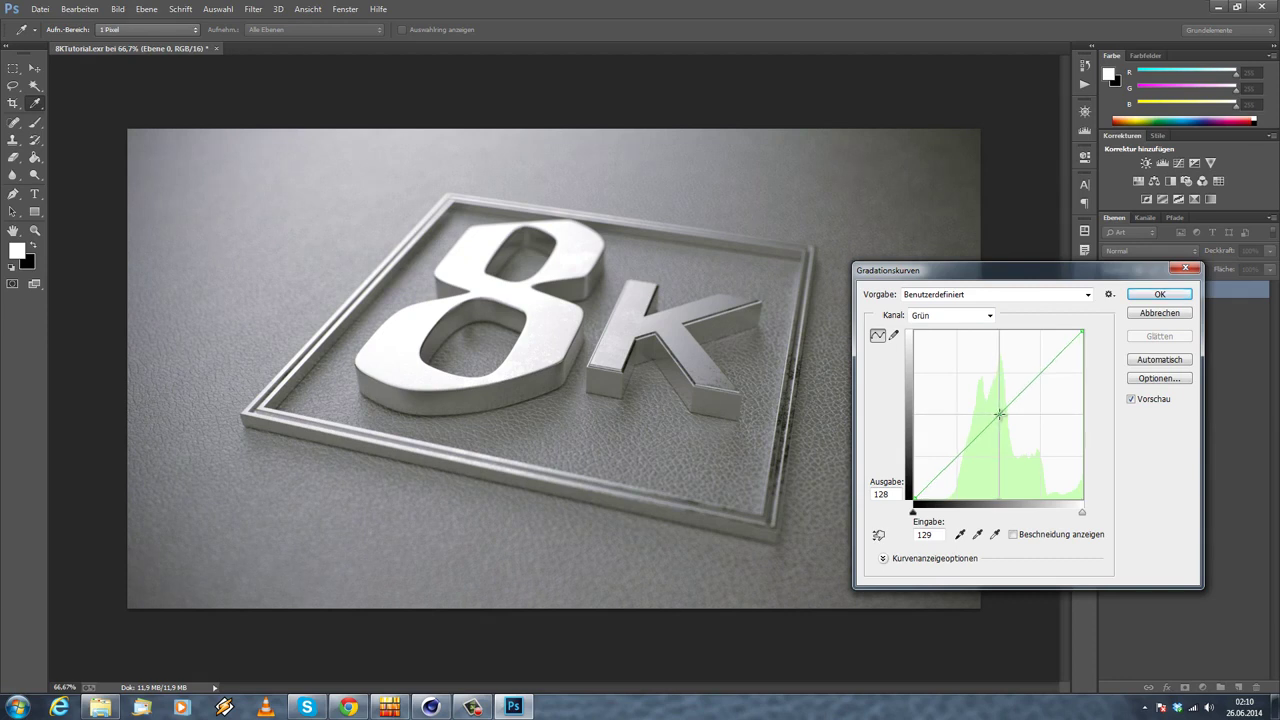
pyautogui.moveTo(997, 414); pyautogui.dragTo(1000, 412)
pyautogui.click(946, 471)
pyautogui.moveTo(946, 471); pyautogui.dragTo(944, 469)
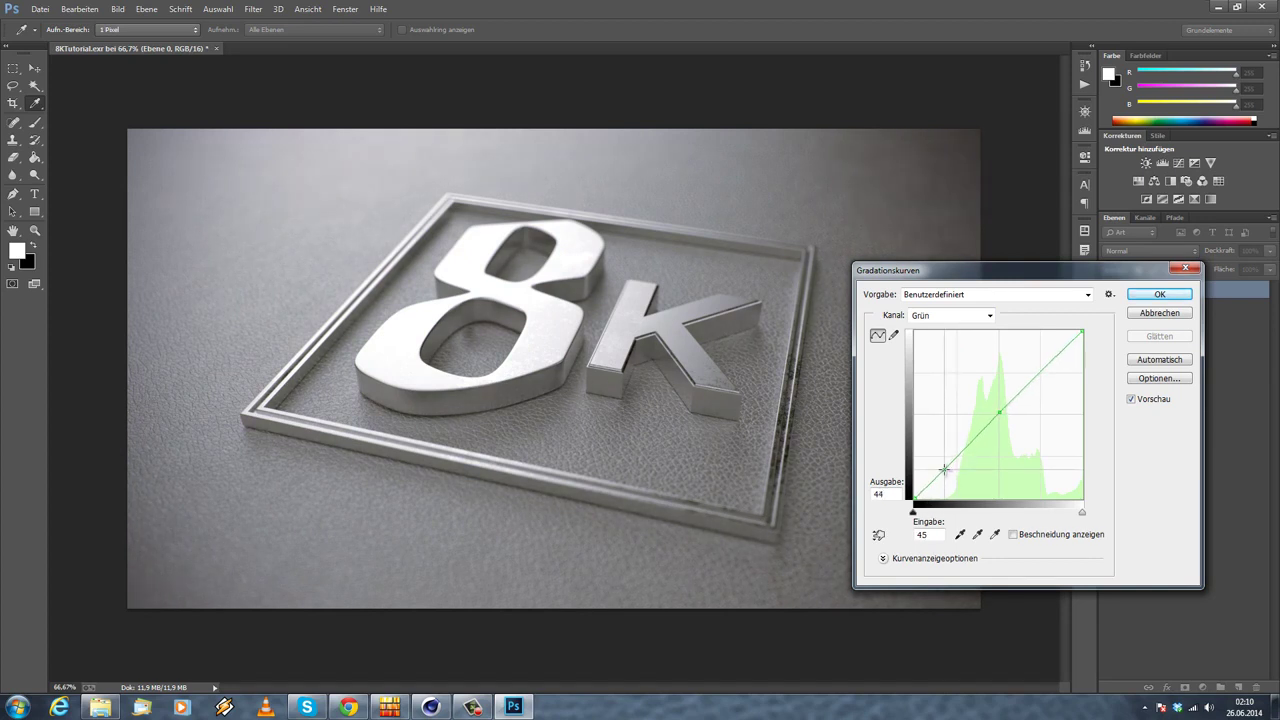
pyautogui.moveTo(1060, 352); pyautogui.dragTo(1061, 351)
# Step: Lower the red channel curve's midtones slightly, add a shadow point, and place a highlight point at about input 212, output 211
pyautogui.click(948, 316)
pyautogui.click(938, 345)
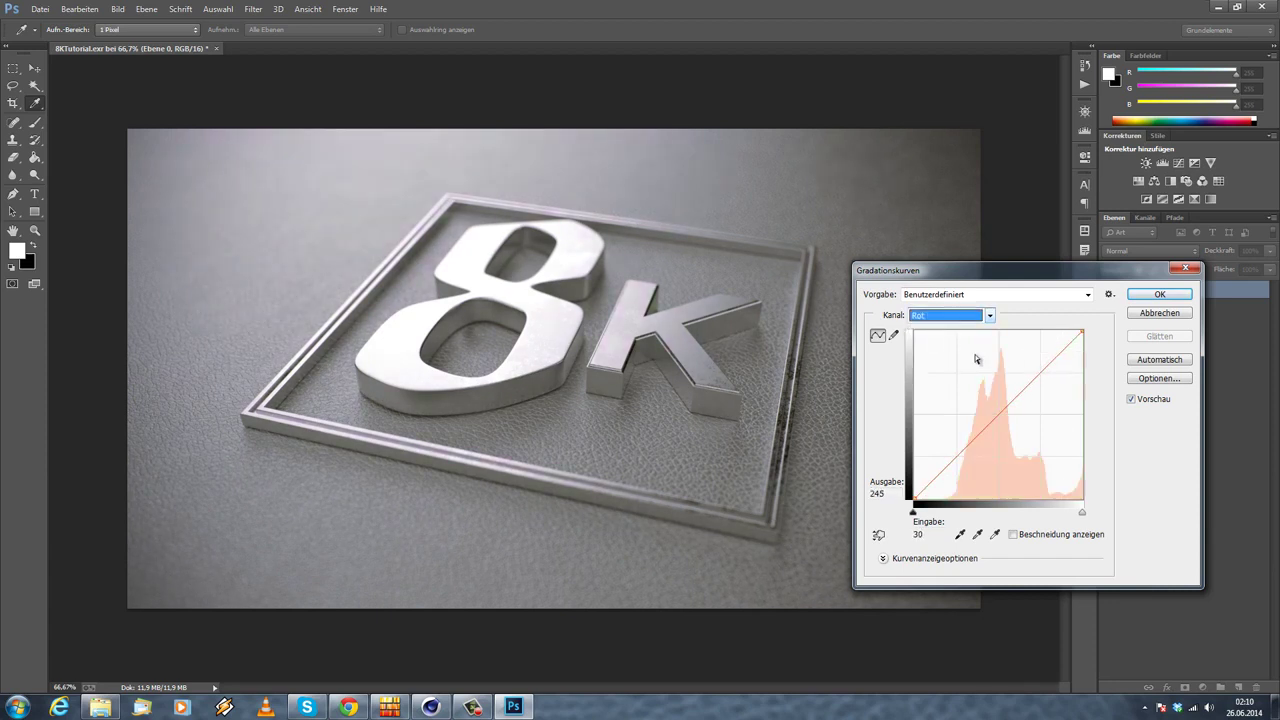
pyautogui.moveTo(998, 414); pyautogui.dragTo(1001, 416)
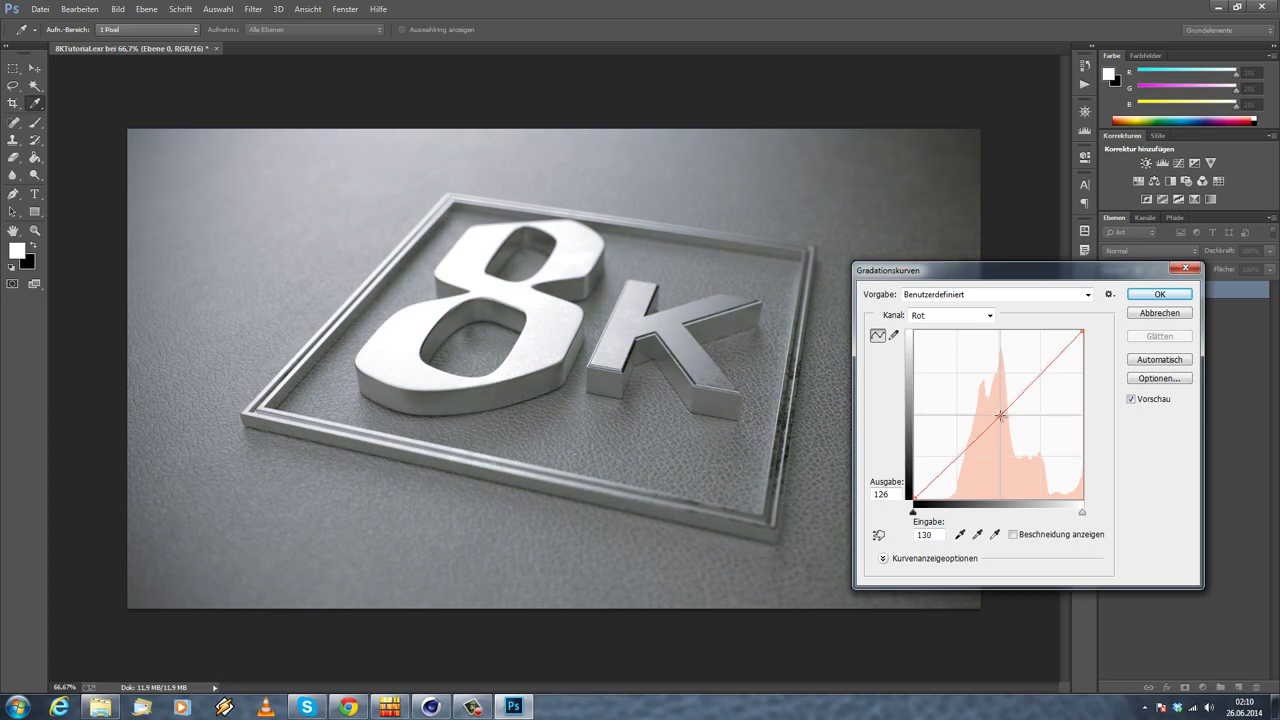
pyautogui.moveTo(944, 466); pyautogui.dragTo(946, 467)
pyautogui.click(1057, 365)
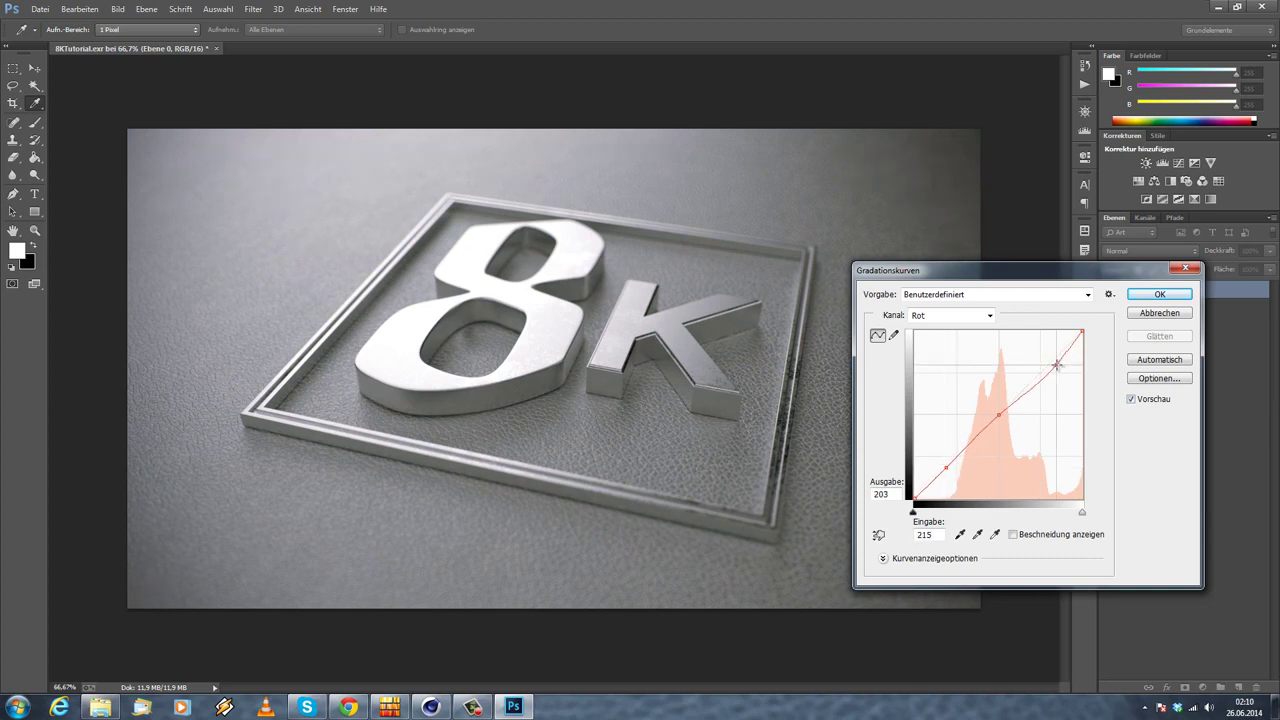
pyautogui.moveTo(1057, 365); pyautogui.dragTo(1053, 359)
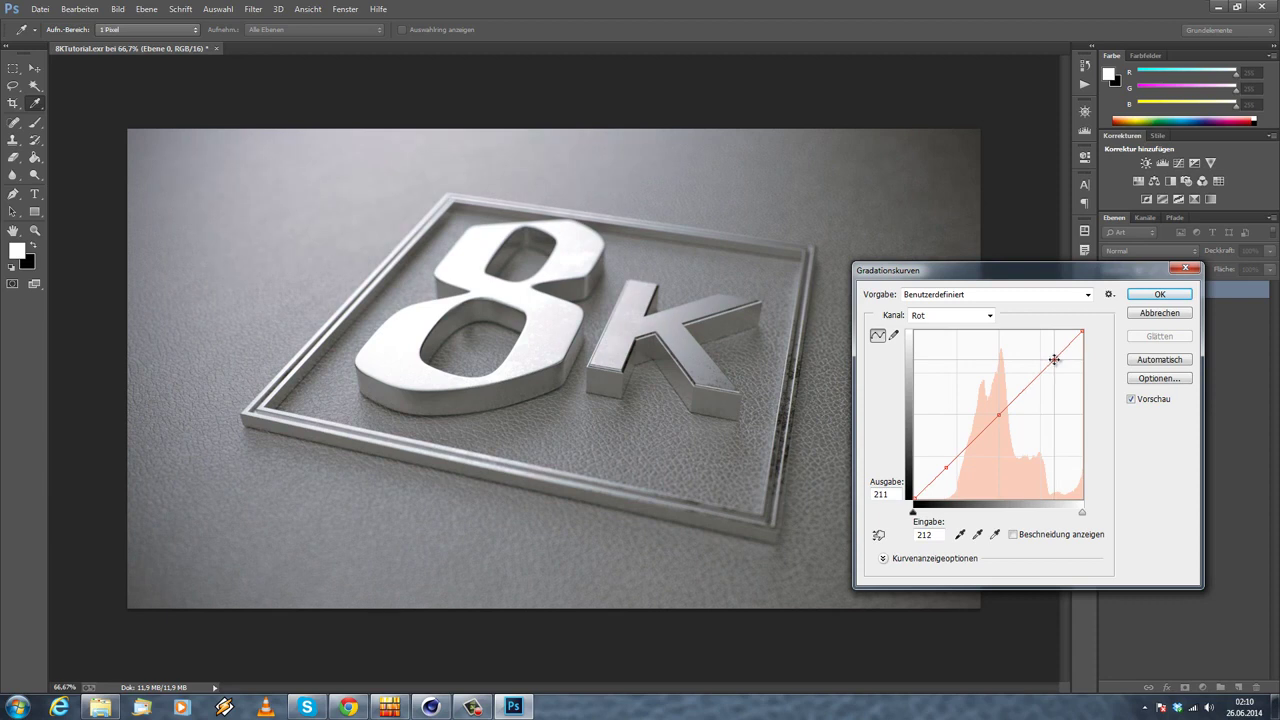
# Step: Raise the blue curve's midpoint to about input 117, output 134, set its highlight point to 216/222, and apply the curves
pyautogui.click(945, 315)
pyautogui.click(945, 363)
pyautogui.moveTo(992, 411); pyautogui.dragTo(991, 410)
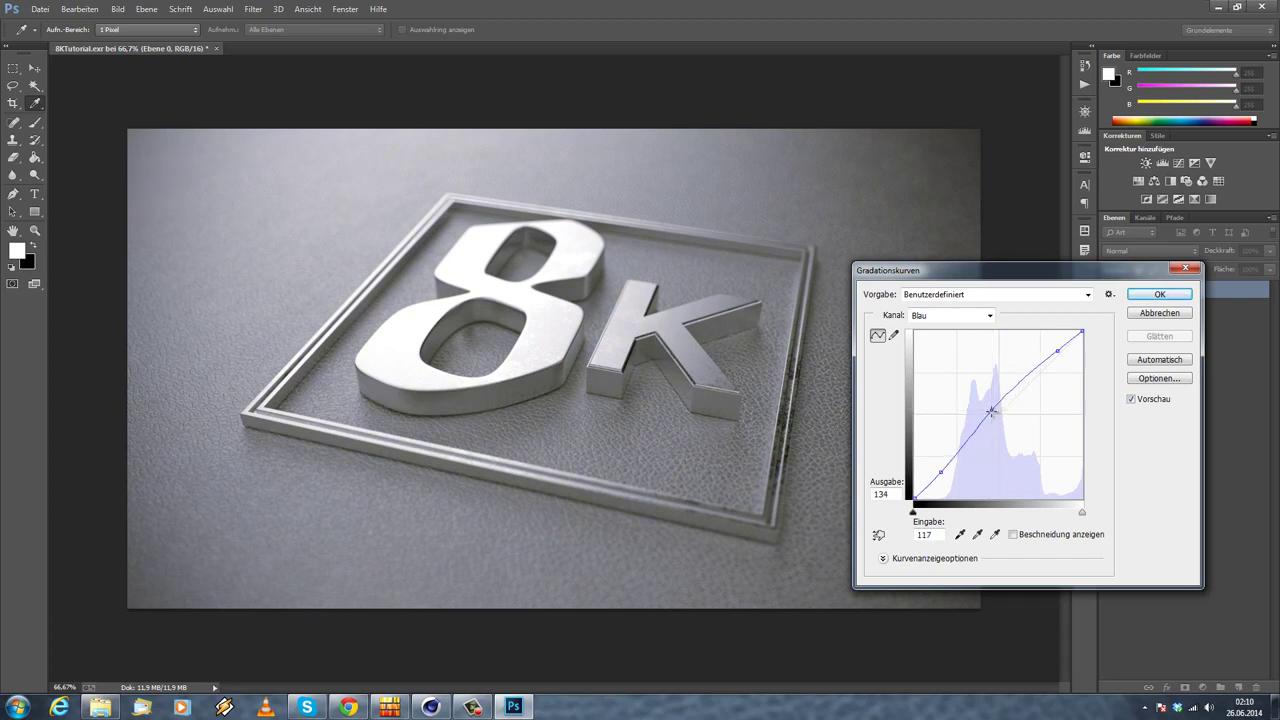
pyautogui.click(943, 472)
pyautogui.moveTo(943, 472); pyautogui.dragTo(938, 472)
pyautogui.click(1056, 354)
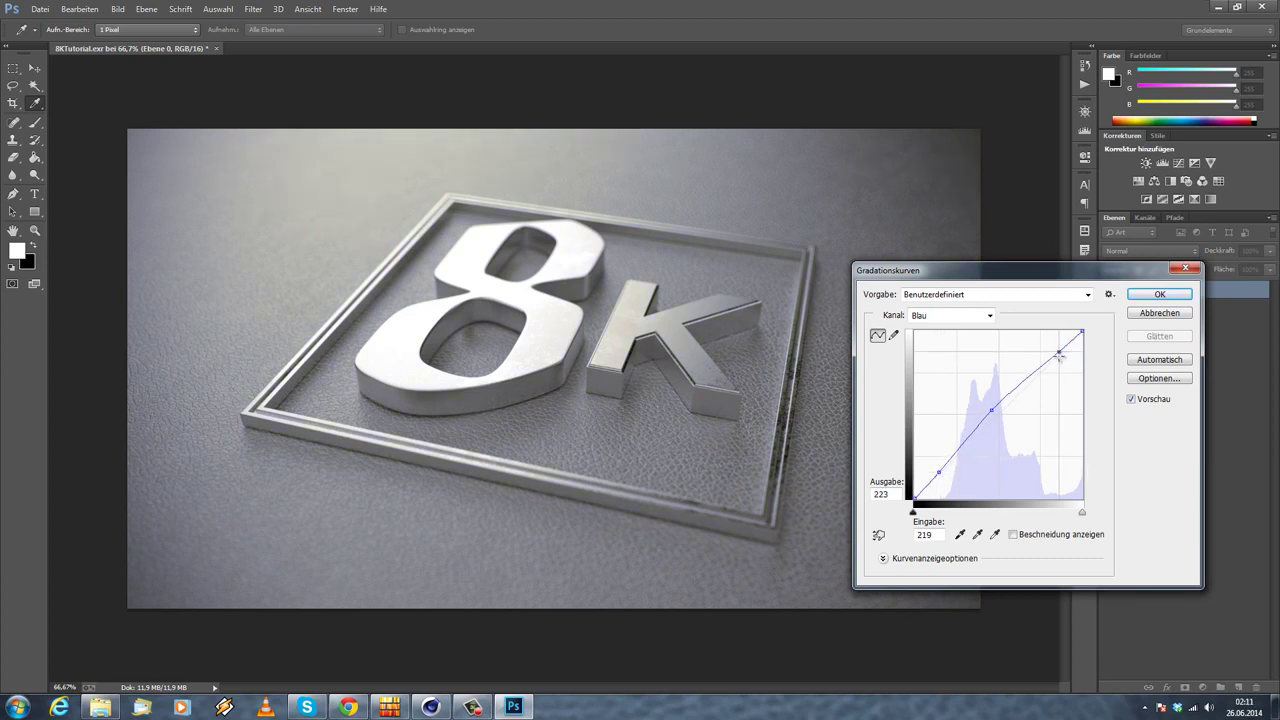
pyautogui.moveTo(1059, 356); pyautogui.dragTo(1057, 358)
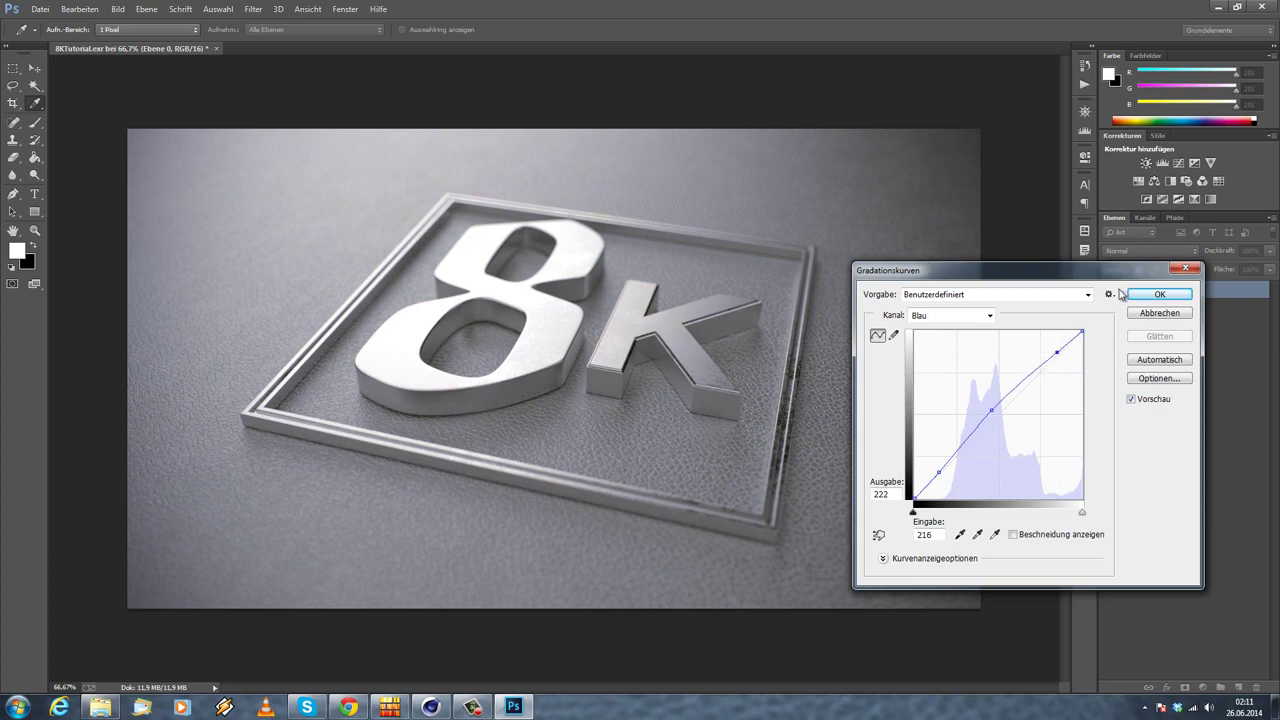
pyautogui.click(1159, 294)
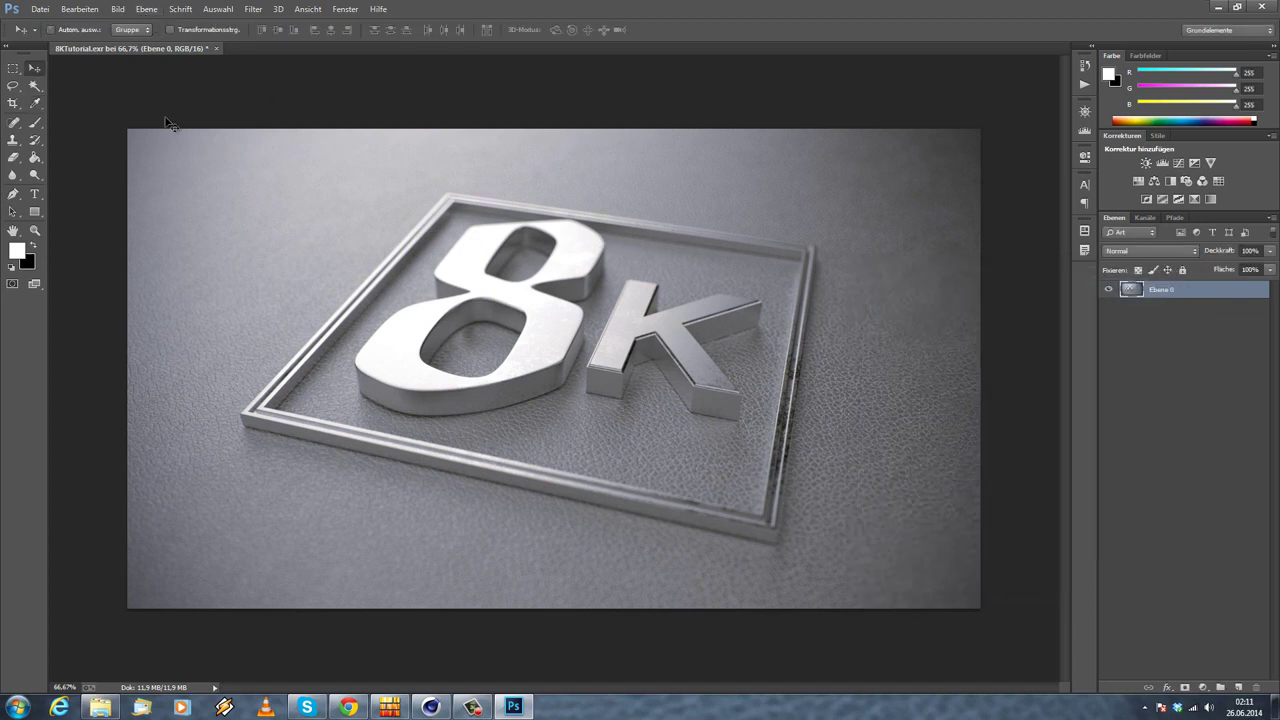
# Step: Apply the Camera Raw filter to the layer with contrast +3 and clarity +28, leaving exposure at 0
pyautogui.click(253, 9)
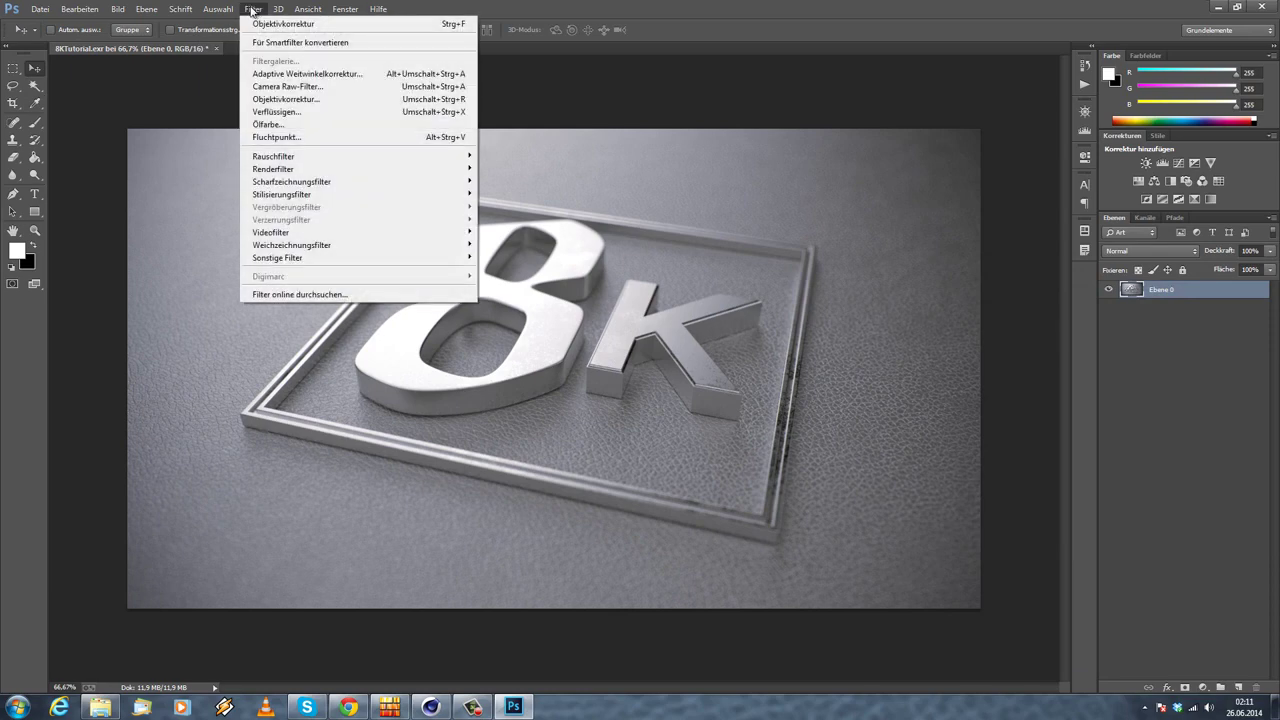
pyautogui.click(290, 86)
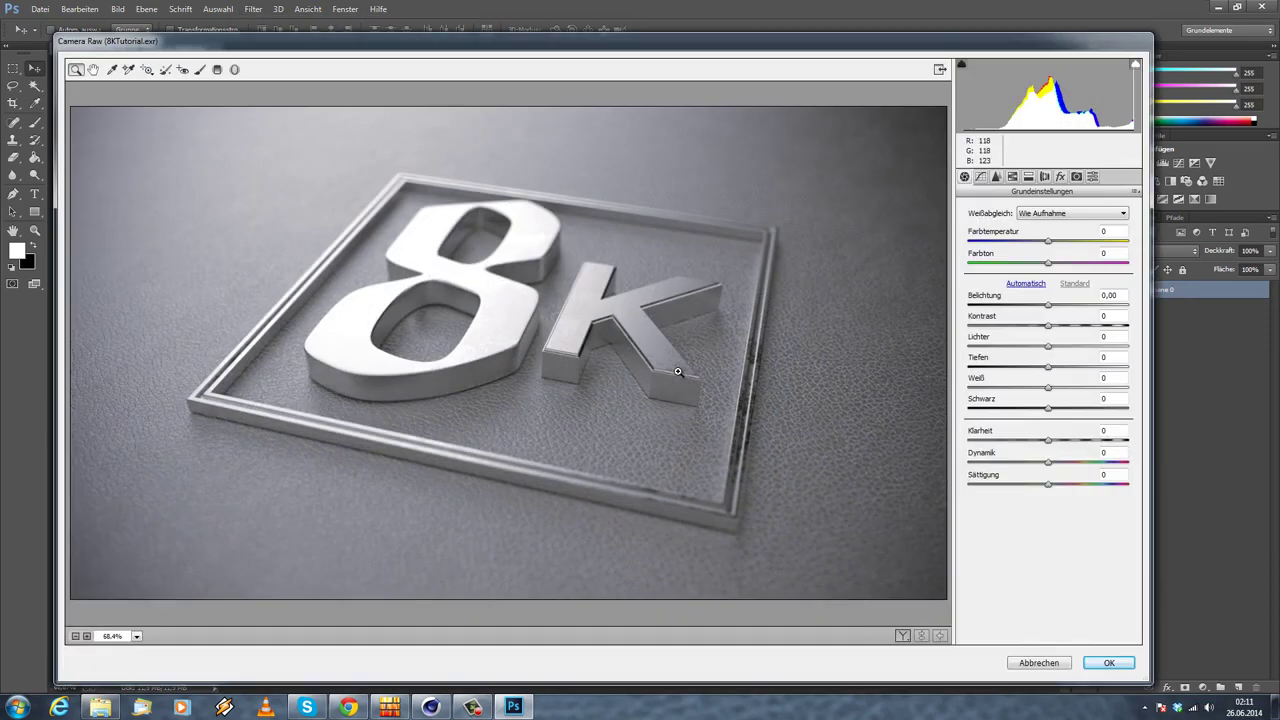
pyautogui.click(1048, 245)
pyautogui.moveTo(1048, 245)
pyautogui.mouseDown()
pyautogui.moveTo(1061, 250)
pyautogui.moveTo(1039, 250)
pyautogui.moveTo(1049, 242)
pyautogui.moveTo(1065, 265)
pyautogui.moveTo(1028, 265)
pyautogui.moveTo(1118, 264)
pyautogui.moveTo(1050, 266)
pyautogui.mouseUp()
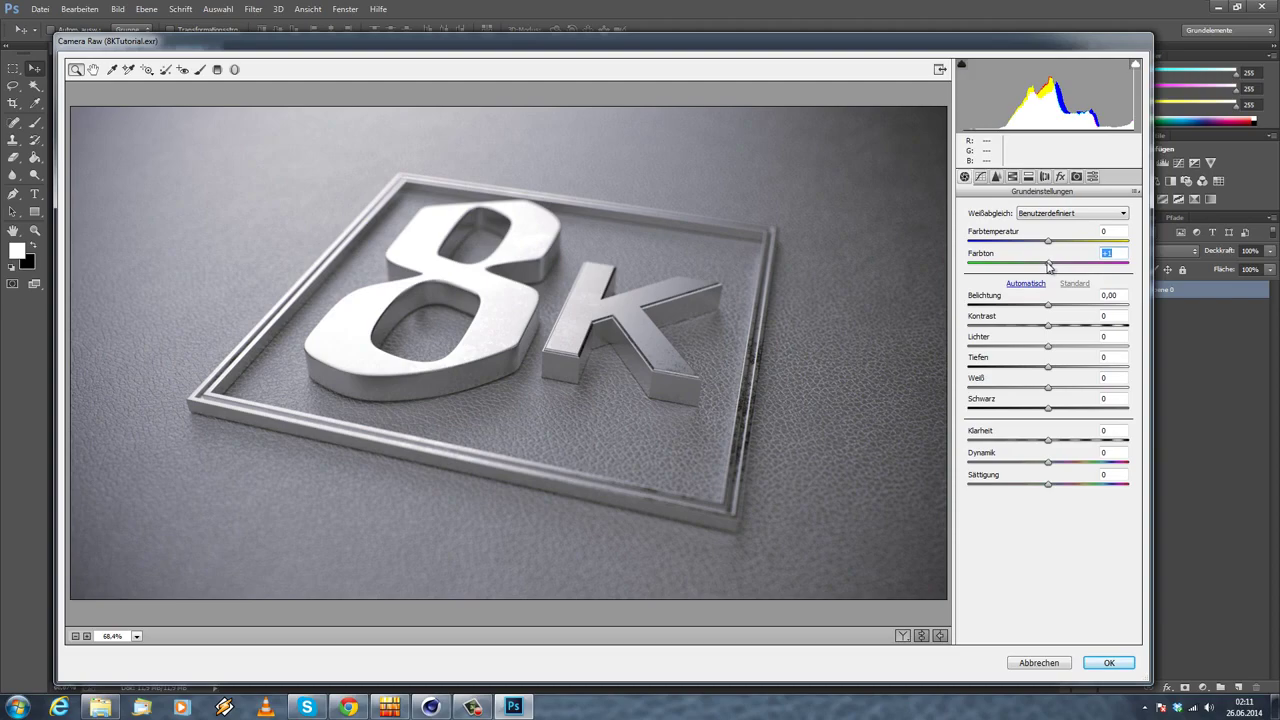
pyautogui.moveTo(1045, 302); pyautogui.dragTo(1017, 309)
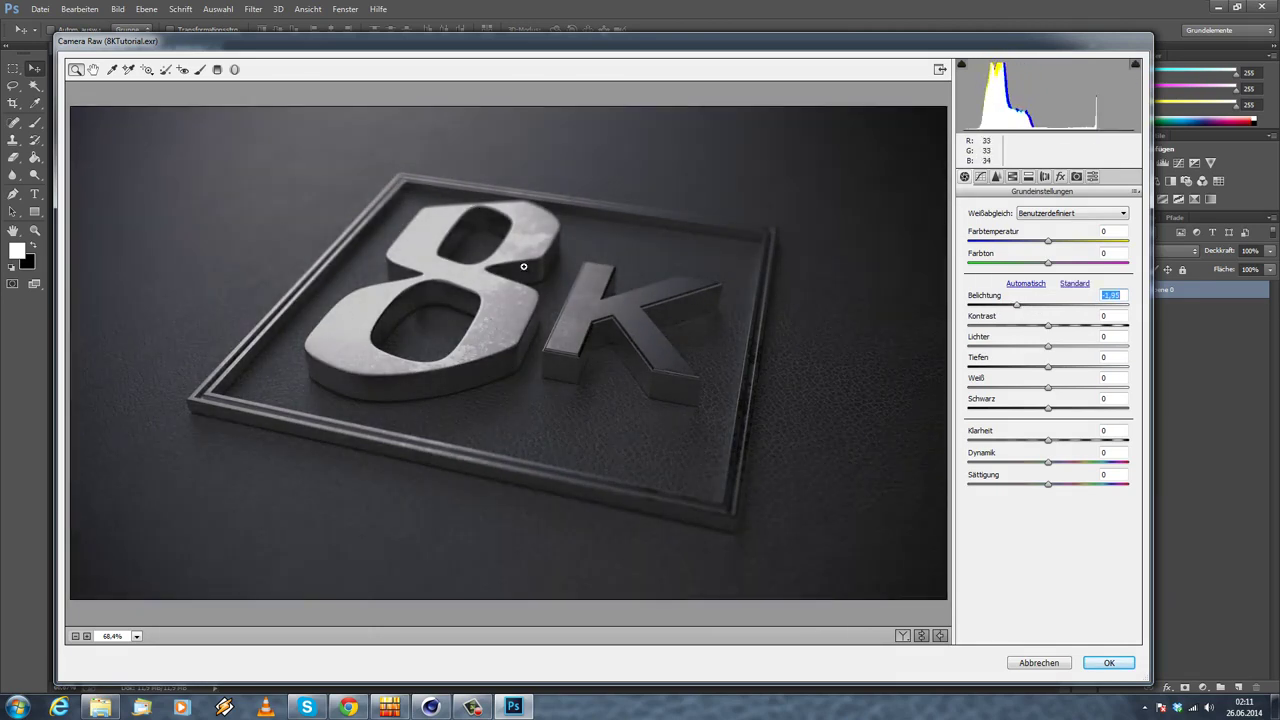
pyautogui.moveTo(1015, 308); pyautogui.dragTo(1050, 330)
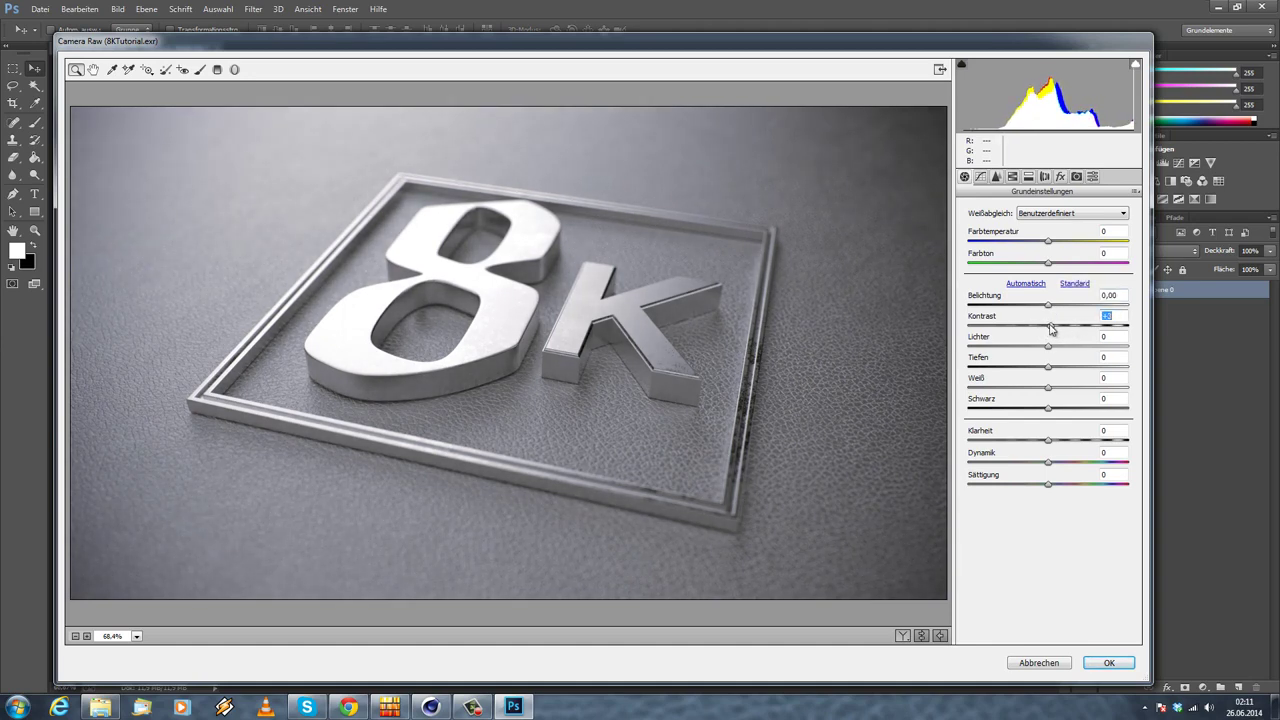
pyautogui.moveTo(1046, 446)
pyautogui.mouseDown()
pyautogui.moveTo(1080, 443)
pyautogui.moveTo(1012, 445)
pyautogui.moveTo(1096, 441)
pyautogui.moveTo(1046, 437)
pyautogui.moveTo(1070, 446)
pyautogui.mouseUp()
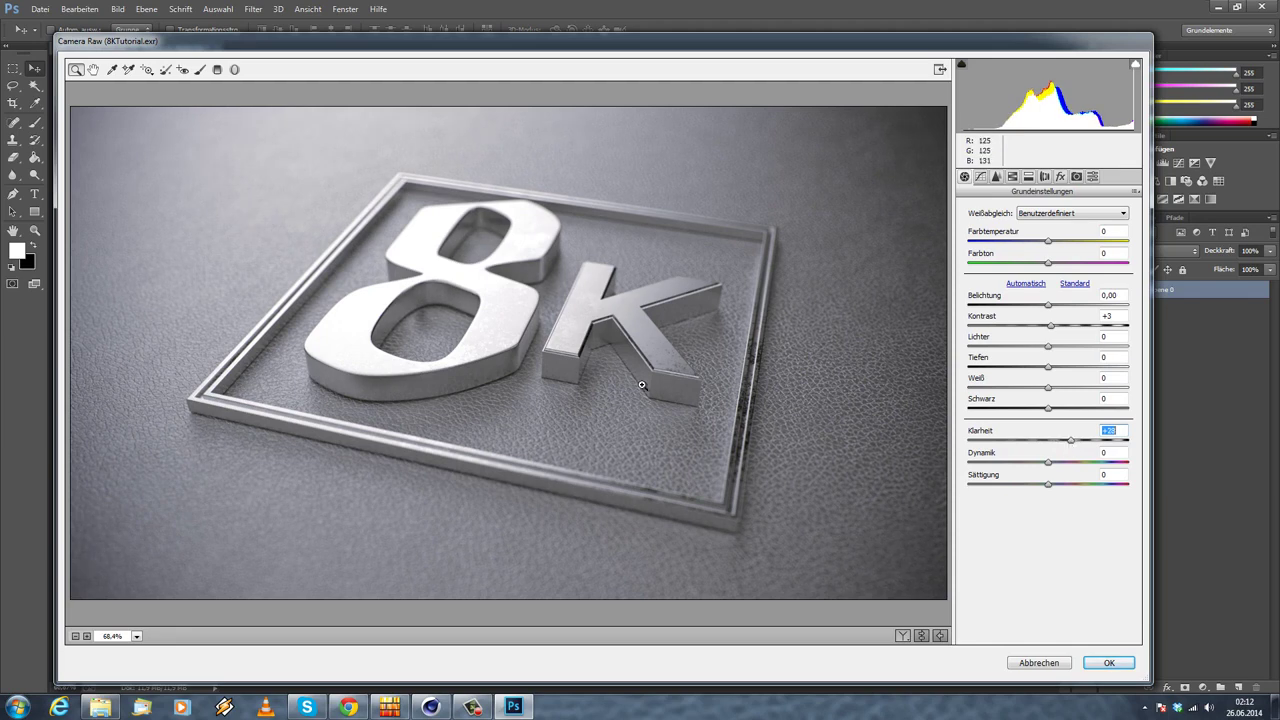
pyautogui.click(1106, 664)
# Step: Apply a Levels correction to the RGB channel with the white input level lowered to 248
pyautogui.click(120, 9)
pyautogui.moveTo(200, 43)
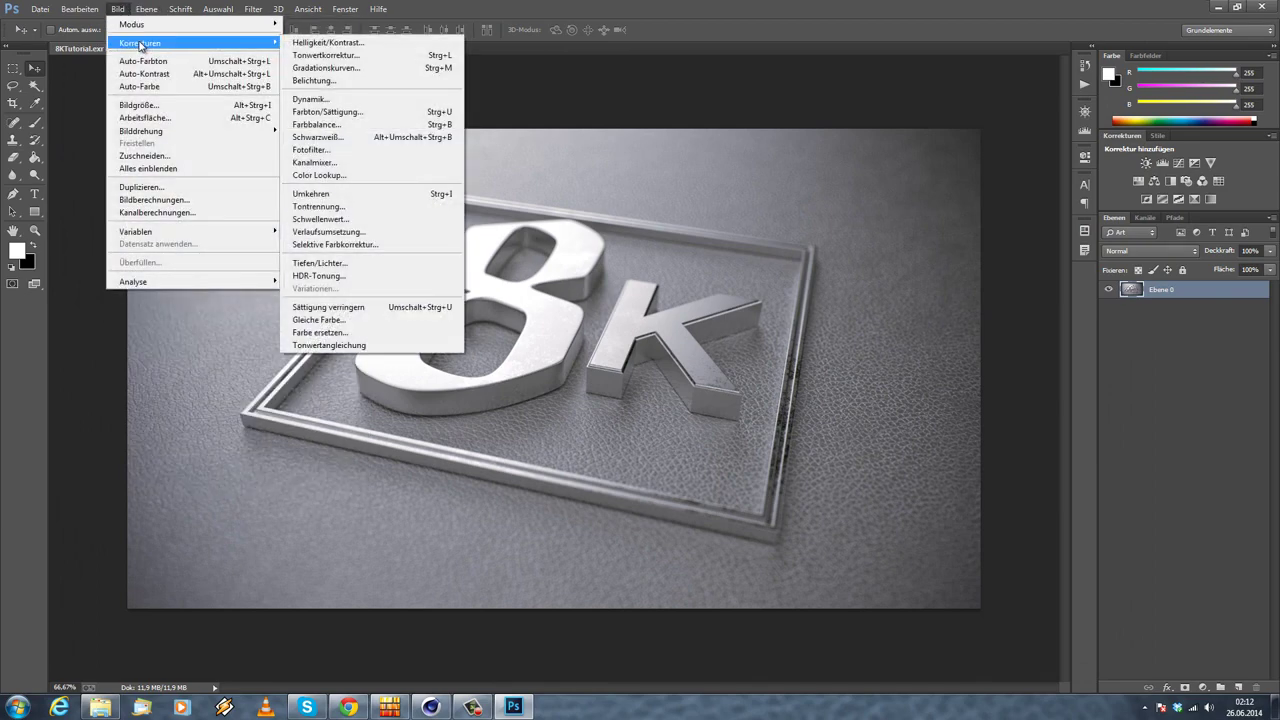
pyautogui.click(296, 57)
pyautogui.moveTo(940, 383); pyautogui.dragTo(891, 348)
pyautogui.moveTo(940, 491); pyautogui.dragTo(939, 495)
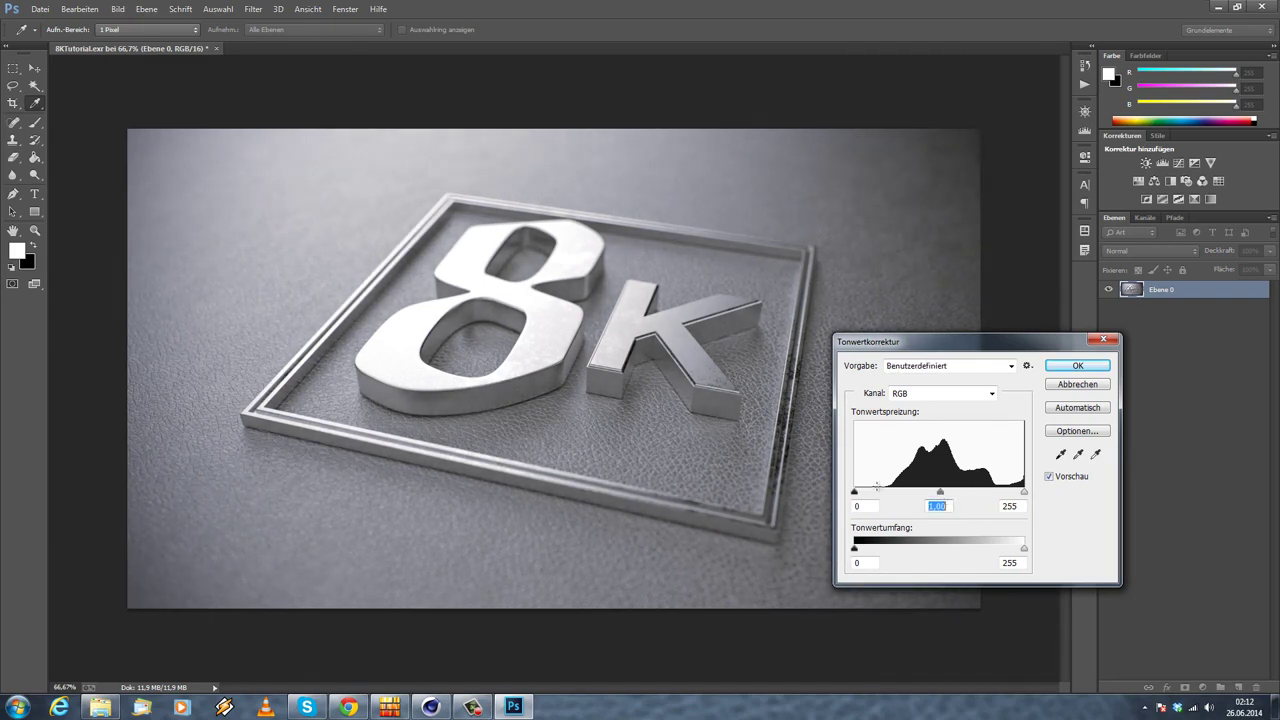
pyautogui.moveTo(856, 493); pyautogui.dragTo(824, 490)
pyautogui.click(1023, 492)
pyautogui.moveTo(1024, 493); pyautogui.dragTo(1005, 484)
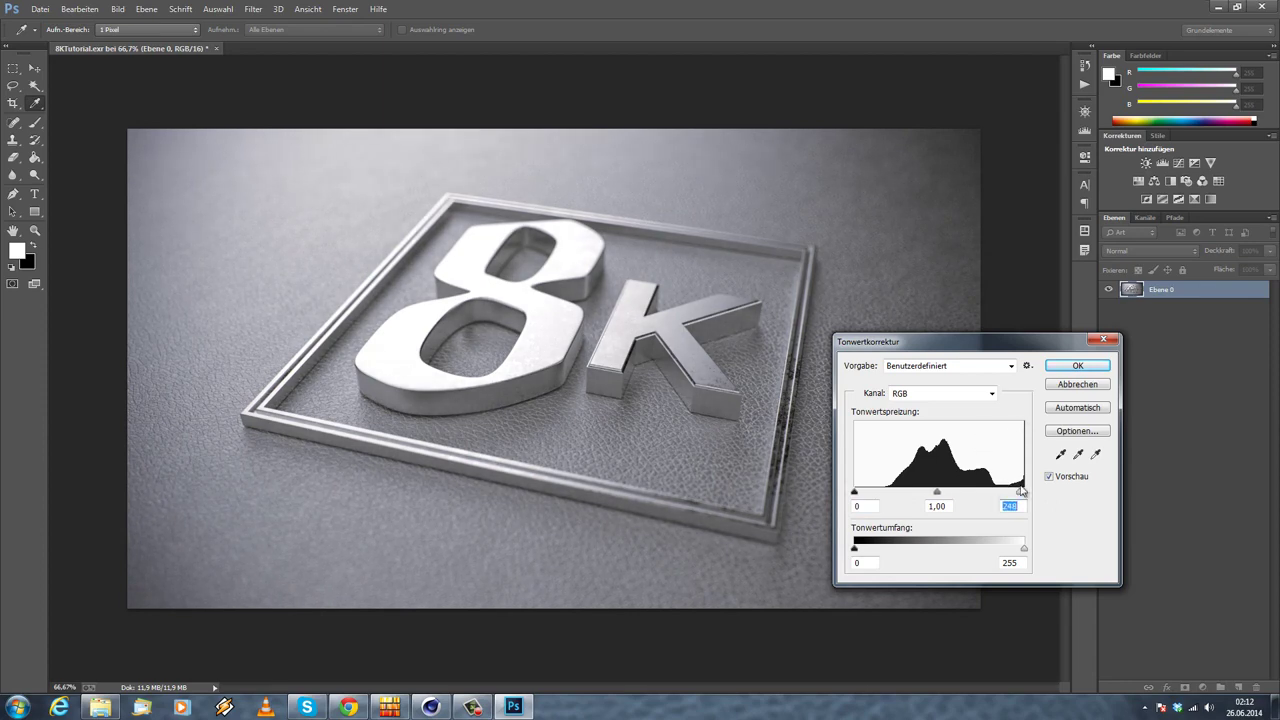
pyautogui.click(1077, 366)
# Step: Start a Curves adjustment and add a midtone, a shadow and a highlight point to the RGB curve, with the highlight at input 224, output 224
pyautogui.click(118, 9)
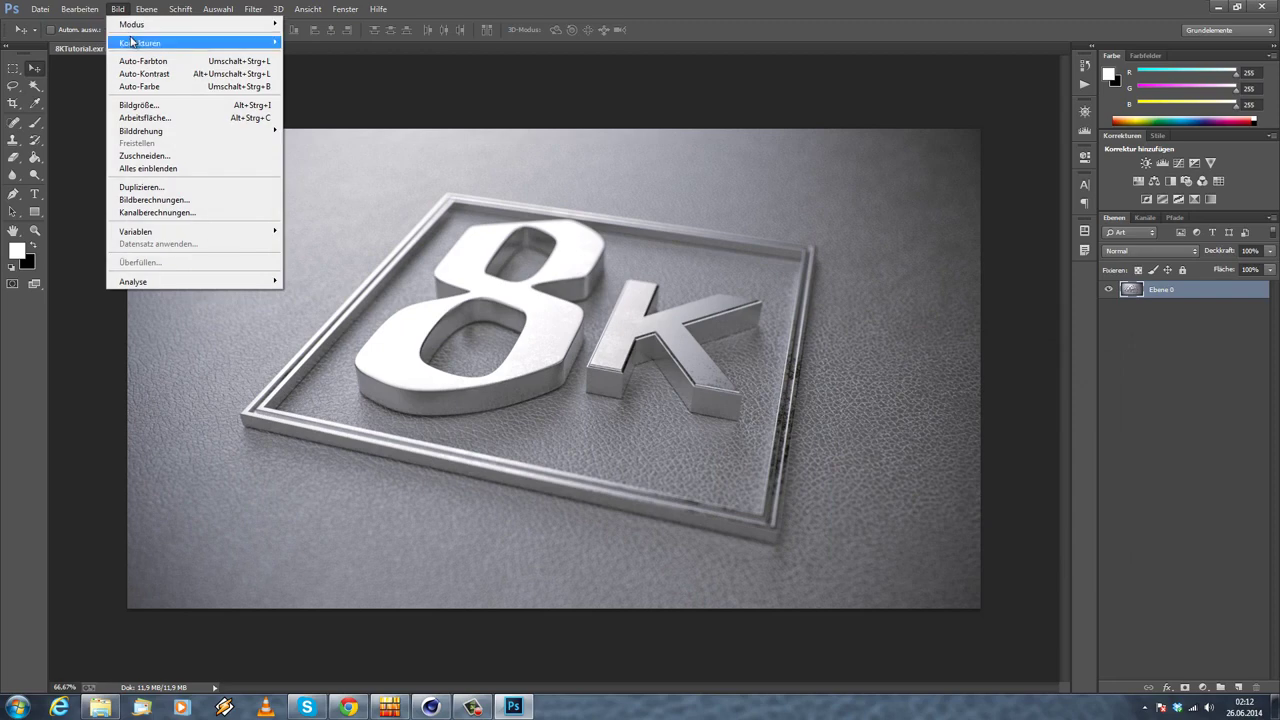
pyautogui.moveTo(132, 42)
pyautogui.click(312, 68)
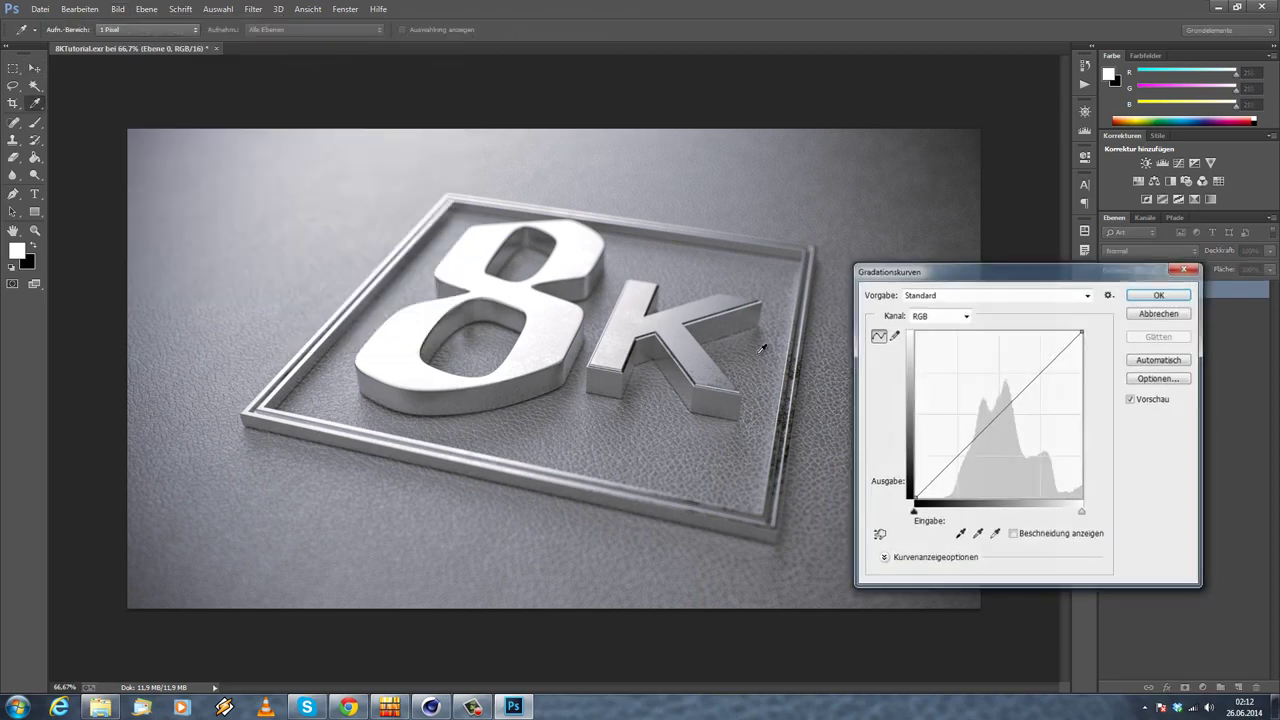
pyautogui.moveTo(998, 414)
pyautogui.mouseDown()
pyautogui.moveTo(1002, 428)
pyautogui.moveTo(996, 414)
pyautogui.mouseUp()
pyautogui.moveTo(946, 466); pyautogui.dragTo(941, 472)
pyautogui.moveTo(1061, 351); pyautogui.dragTo(1061, 351)
# Step: On the blue channel's curve, add a midtone point, a shadow point at about 51/52 and a highlight point at about 219/223
pyautogui.click(938, 315)
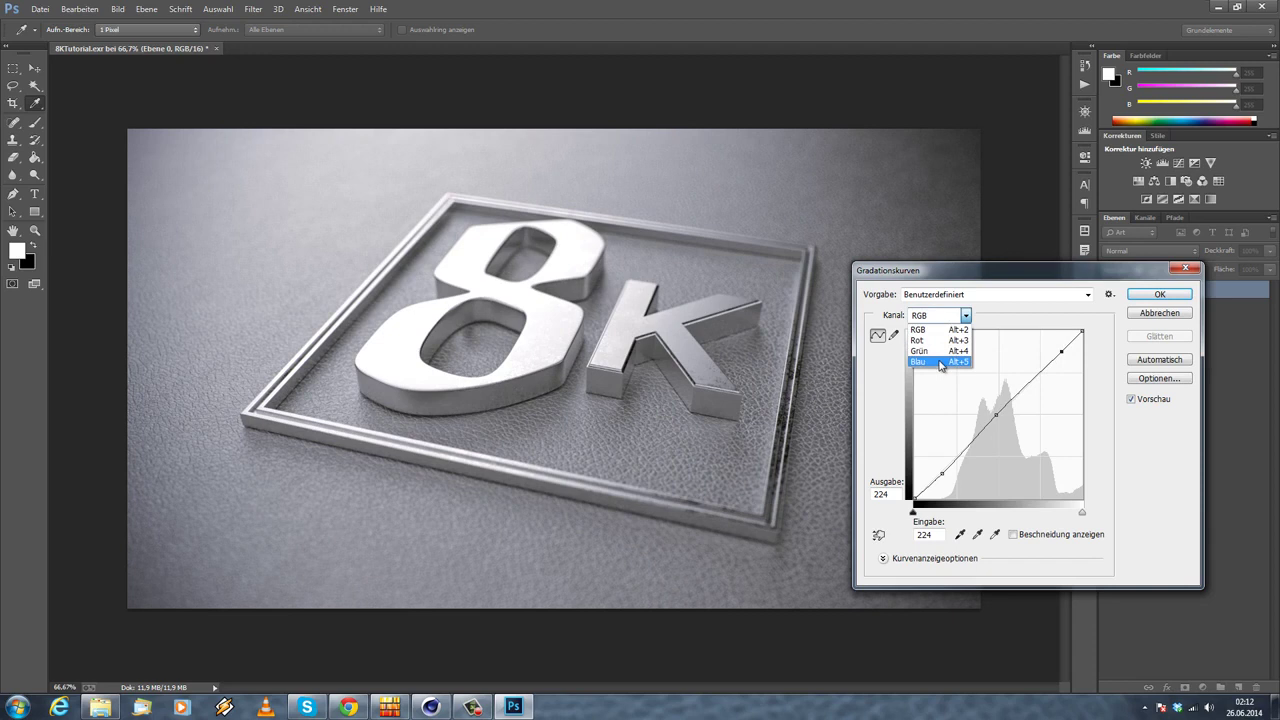
pyautogui.click(940, 361)
pyautogui.moveTo(994, 412); pyautogui.dragTo(996, 413)
pyautogui.moveTo(946, 466); pyautogui.dragTo(948, 464)
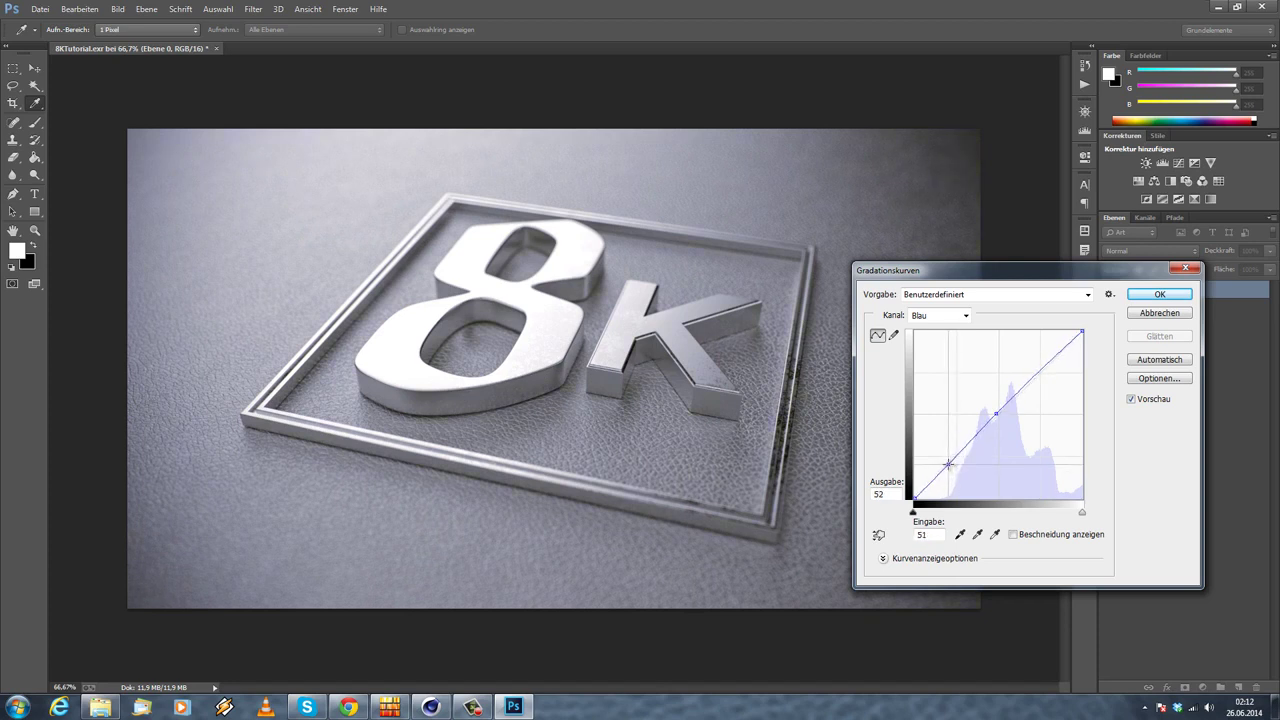
pyautogui.moveTo(1055, 351); pyautogui.dragTo(1059, 352)
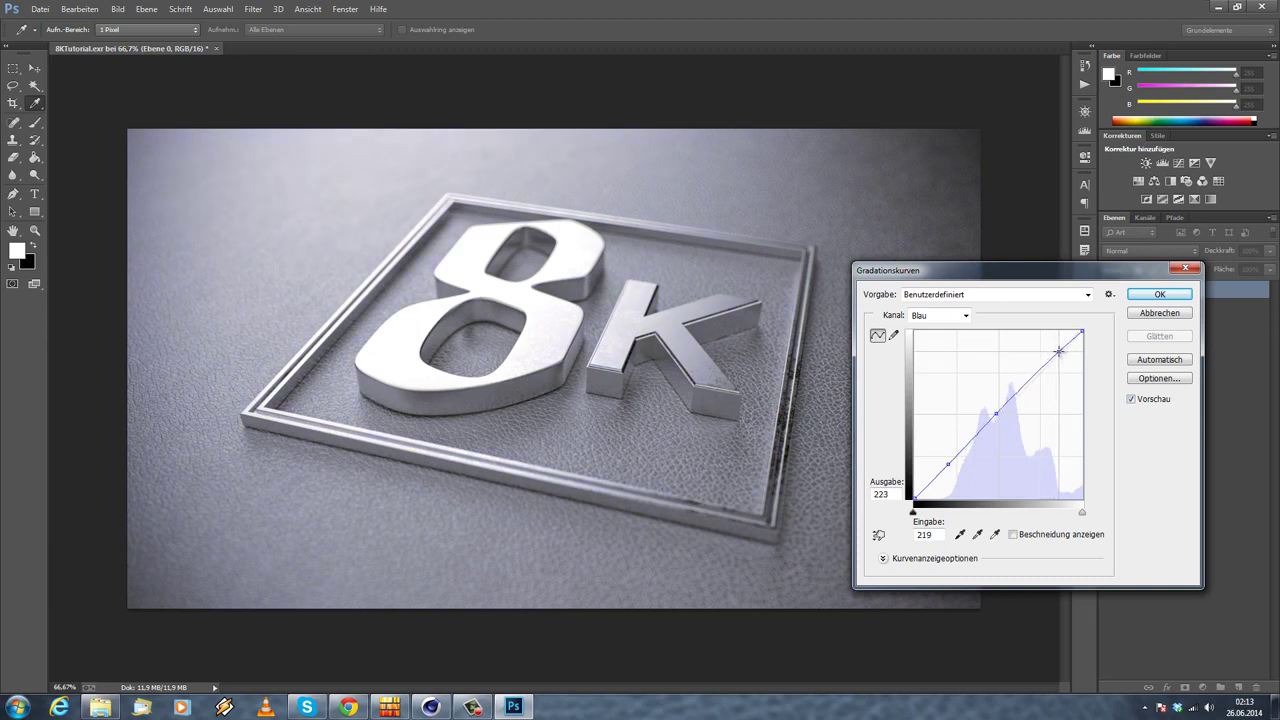
# Step: On the red channel's curve, add a midpoint at about input 129, output 128, and a shadow point at about 45/48
pyautogui.click(952, 316)
pyautogui.click(931, 346)
pyautogui.moveTo(997, 412); pyautogui.dragTo(999, 413)
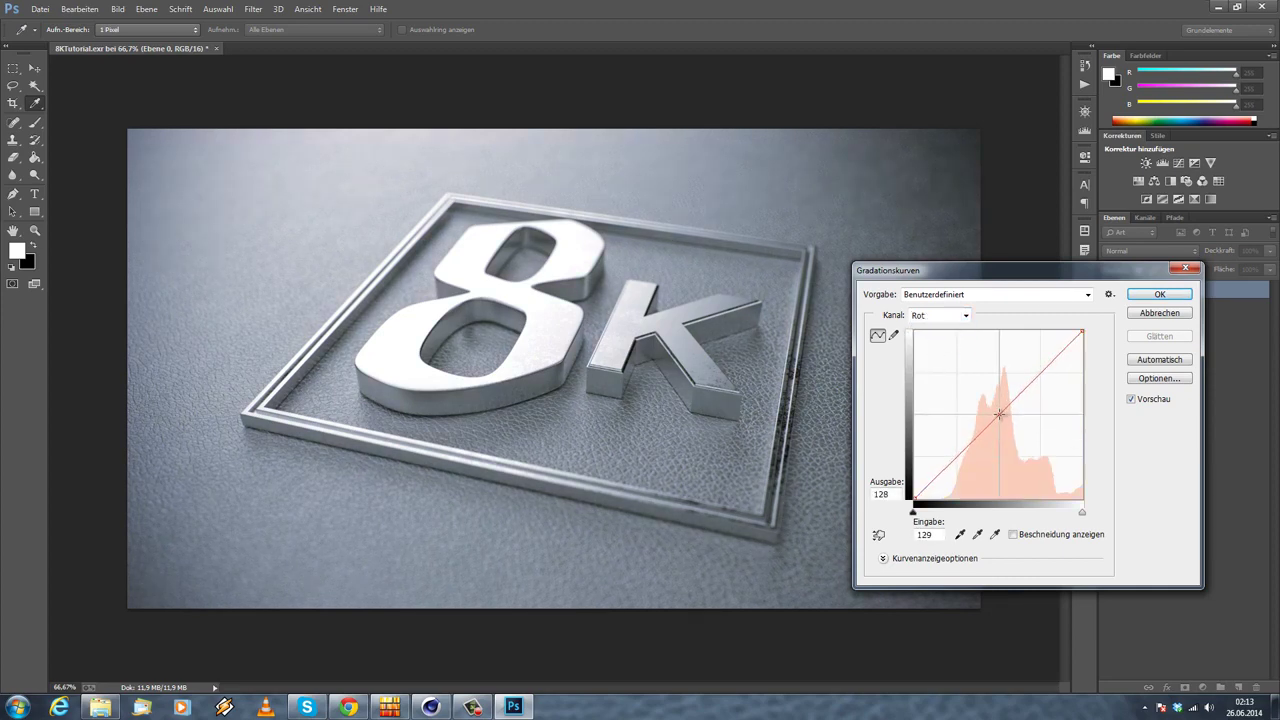
pyautogui.click(947, 471)
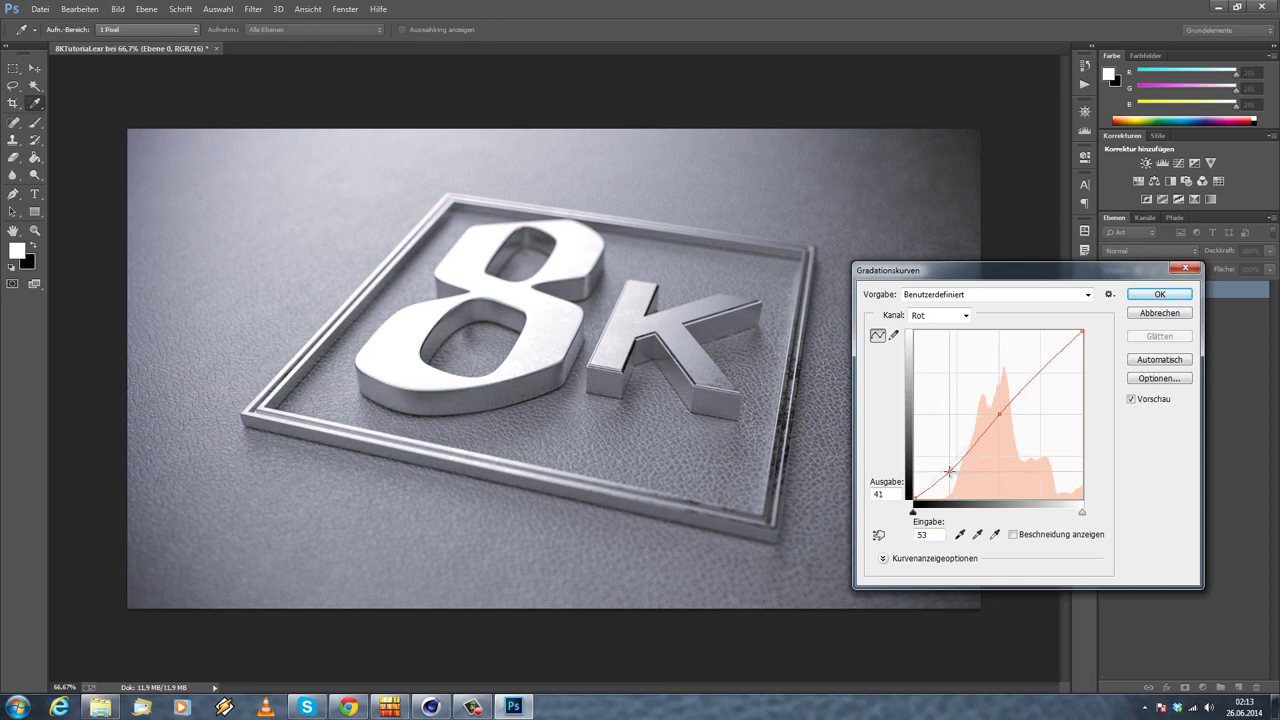
pyautogui.moveTo(947, 471); pyautogui.dragTo(942, 467)
pyautogui.moveTo(961, 271); pyautogui.dragTo(1098, 433)
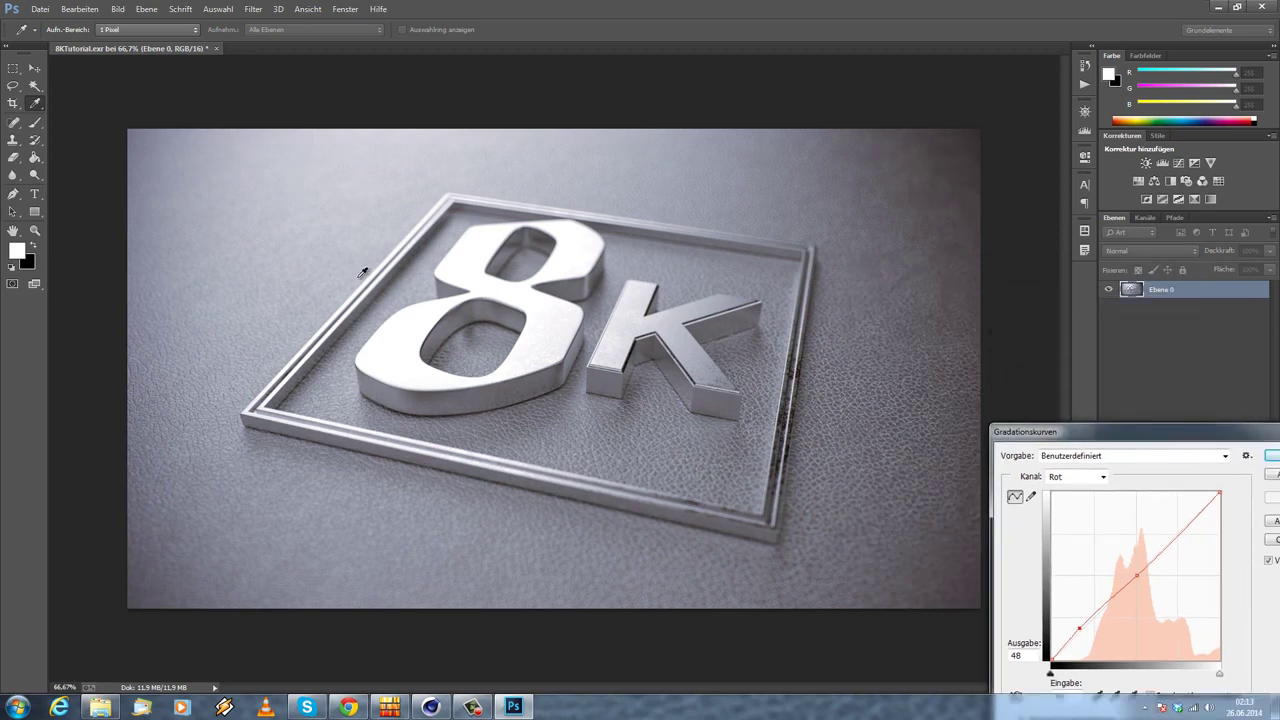
pyautogui.moveTo(1074, 442); pyautogui.dragTo(792, 314)
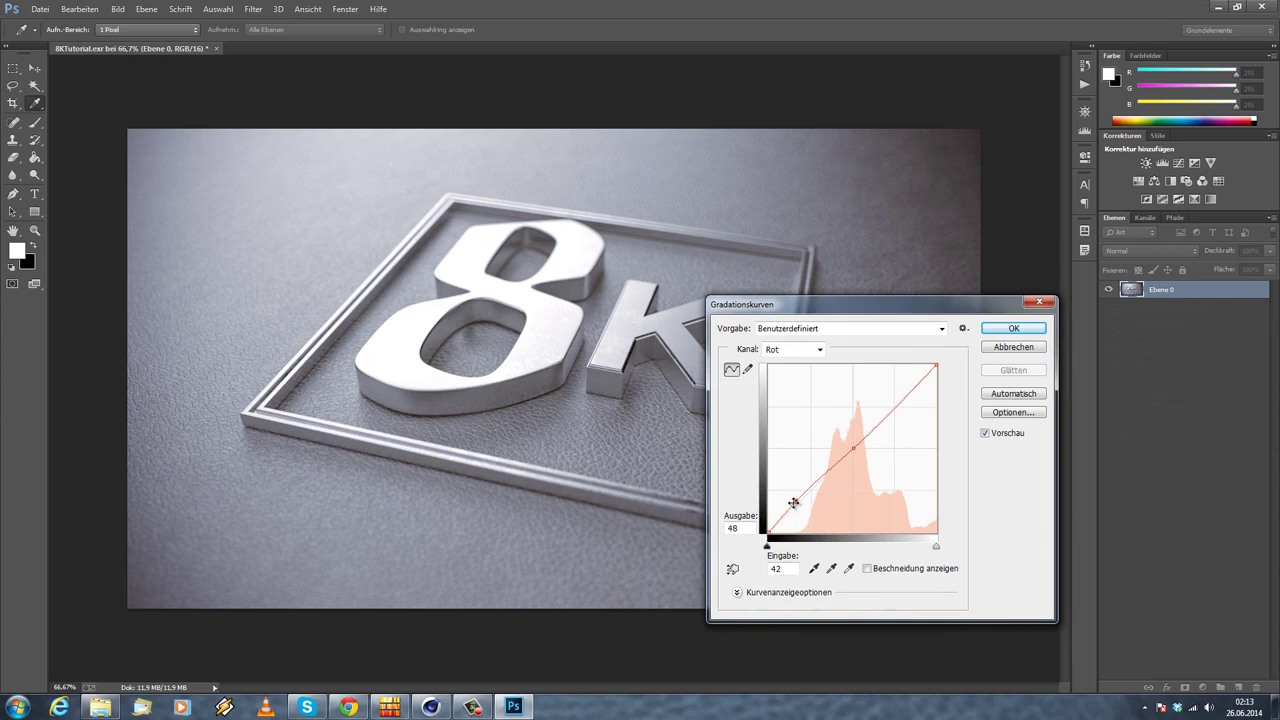
pyautogui.moveTo(796, 503); pyautogui.dragTo(798, 503)
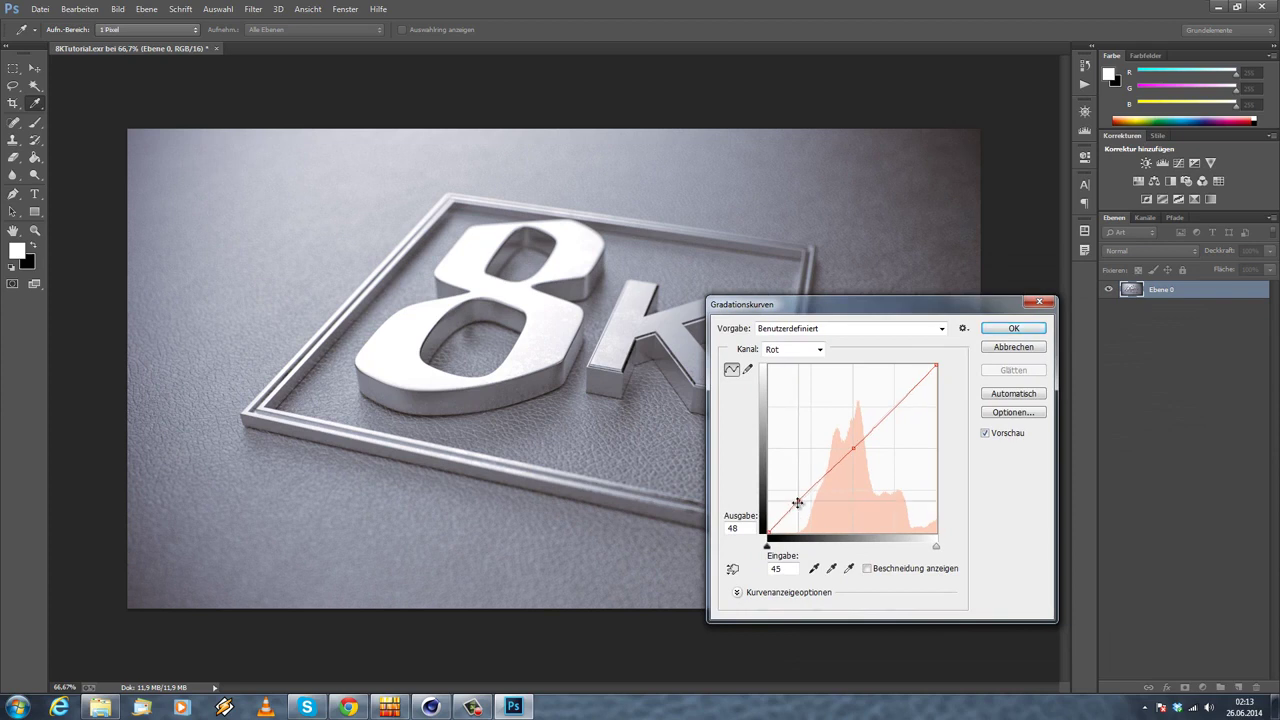
# Step: Add a highlight point to the red curve at about input 202, output 204, and apply the curves
pyautogui.click(905, 407)
pyautogui.moveTo(905, 407); pyautogui.dragTo(902, 398)
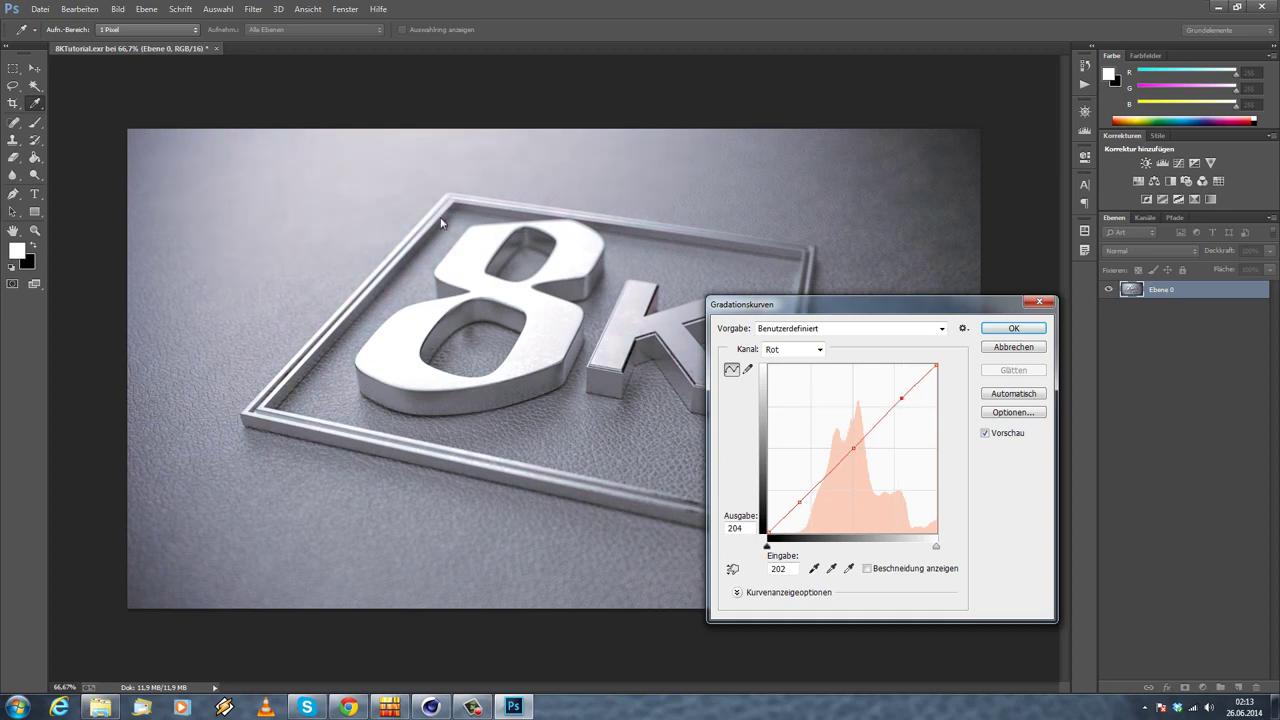
pyautogui.moveTo(880, 304); pyautogui.dragTo(780, 324)
pyautogui.click(893, 349)
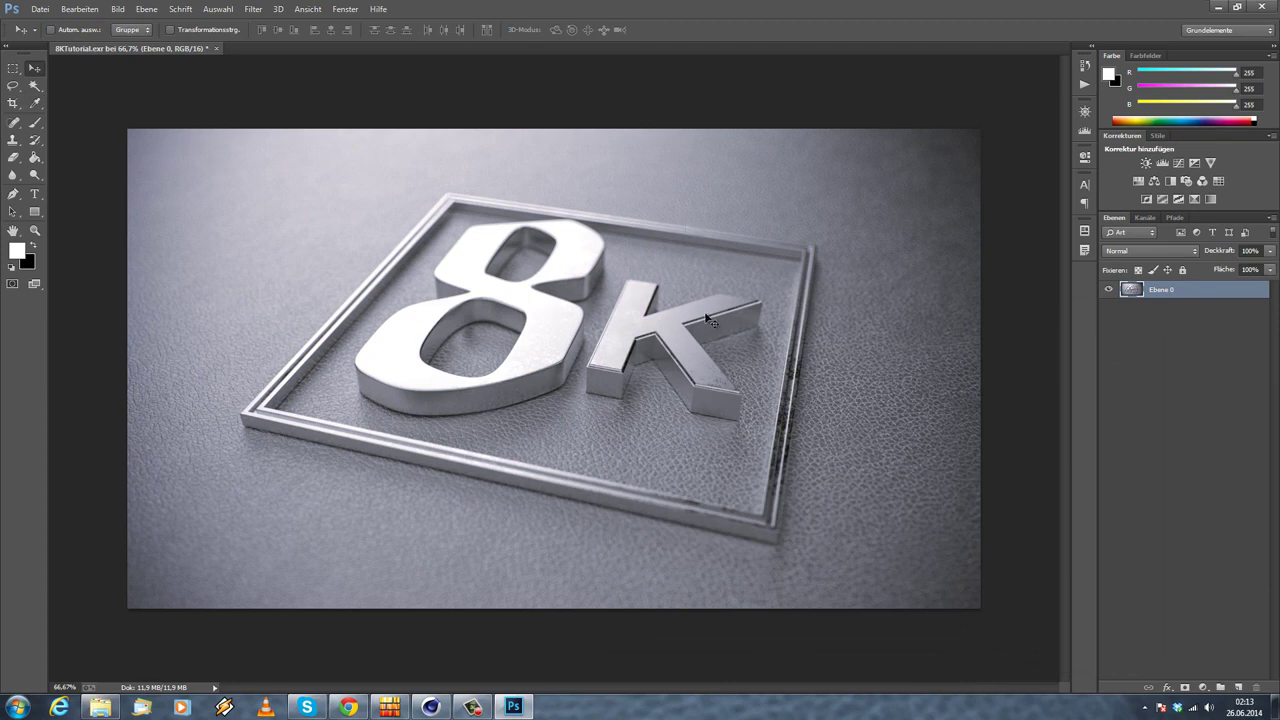
# Step: Start an Exposure adjustment on the layer and lower the exposure to -0.13, leaving offset and gamma correction at their defaults
pyautogui.click(118, 9)
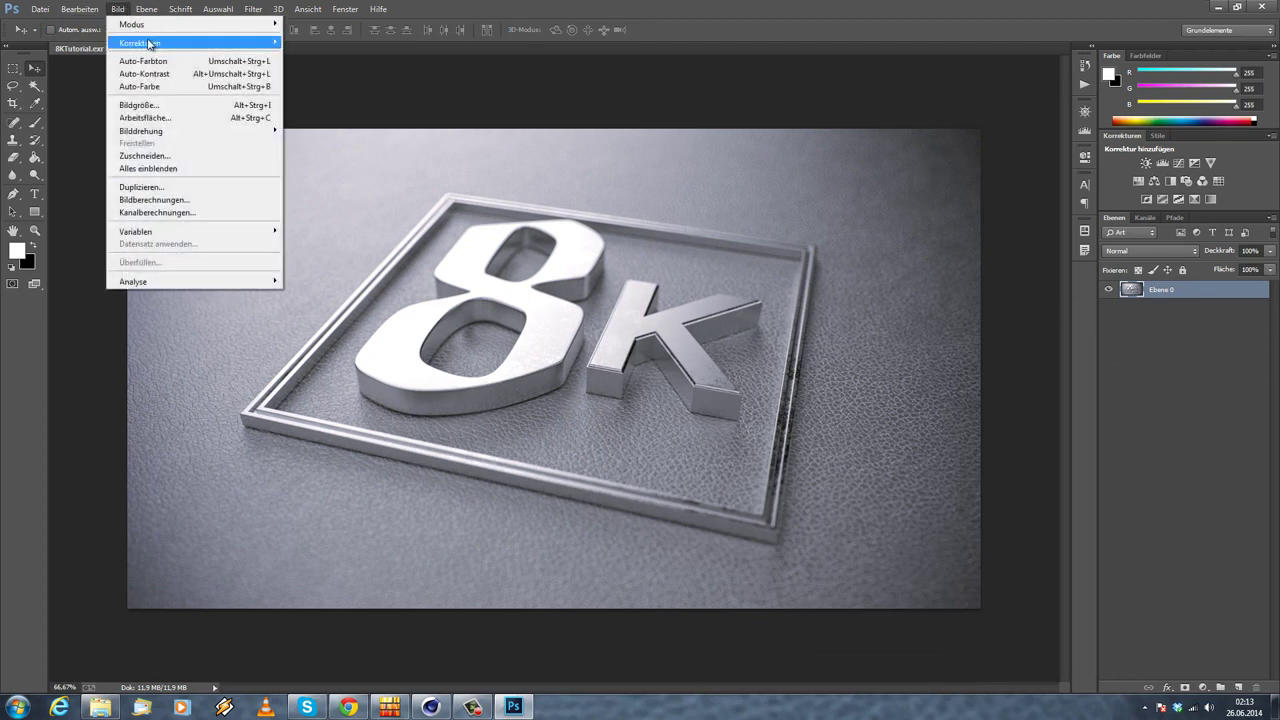
pyautogui.moveTo(220, 42)
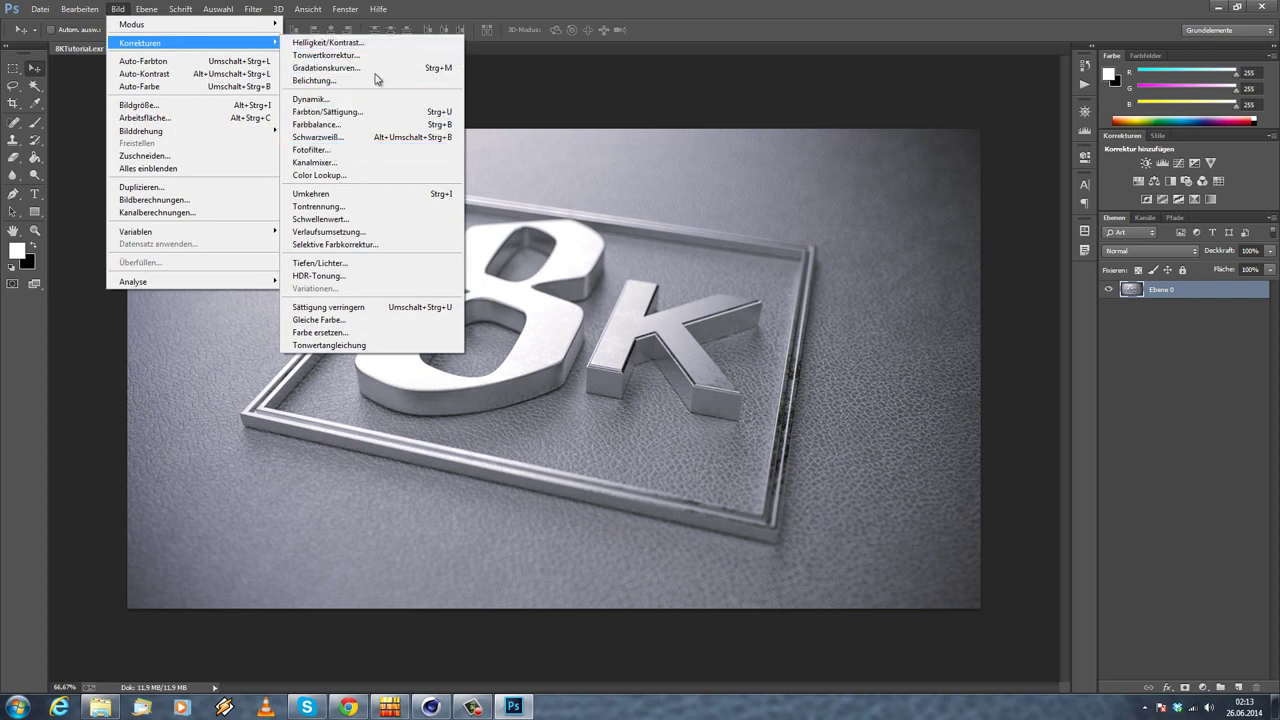
pyautogui.click(328, 87)
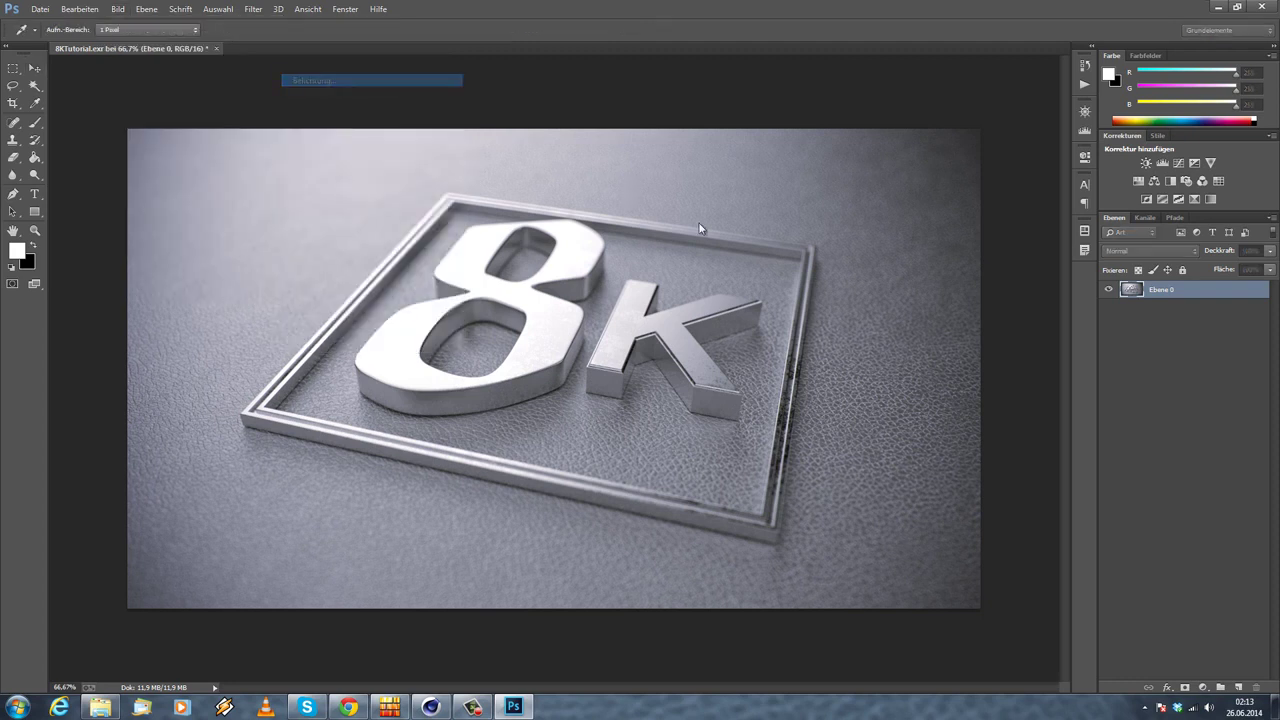
pyautogui.moveTo(940, 391); pyautogui.dragTo(937, 392)
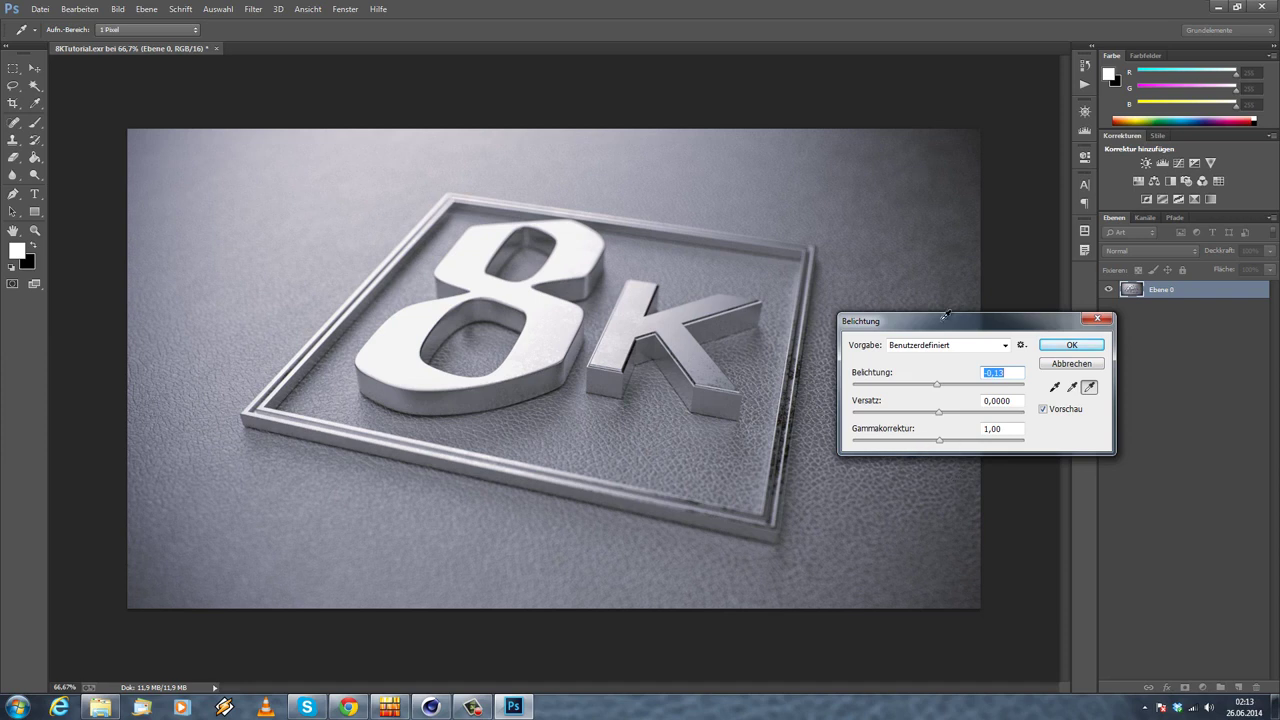
pyautogui.moveTo(940, 330); pyautogui.dragTo(945, 364)
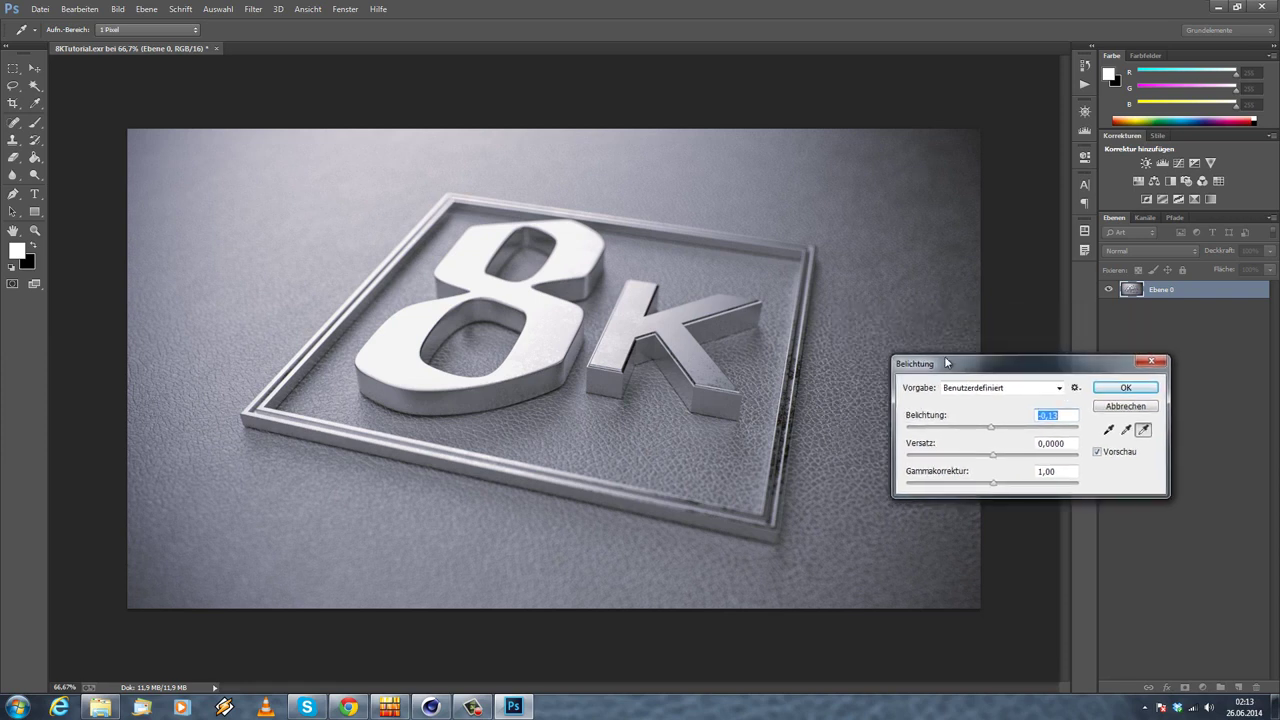